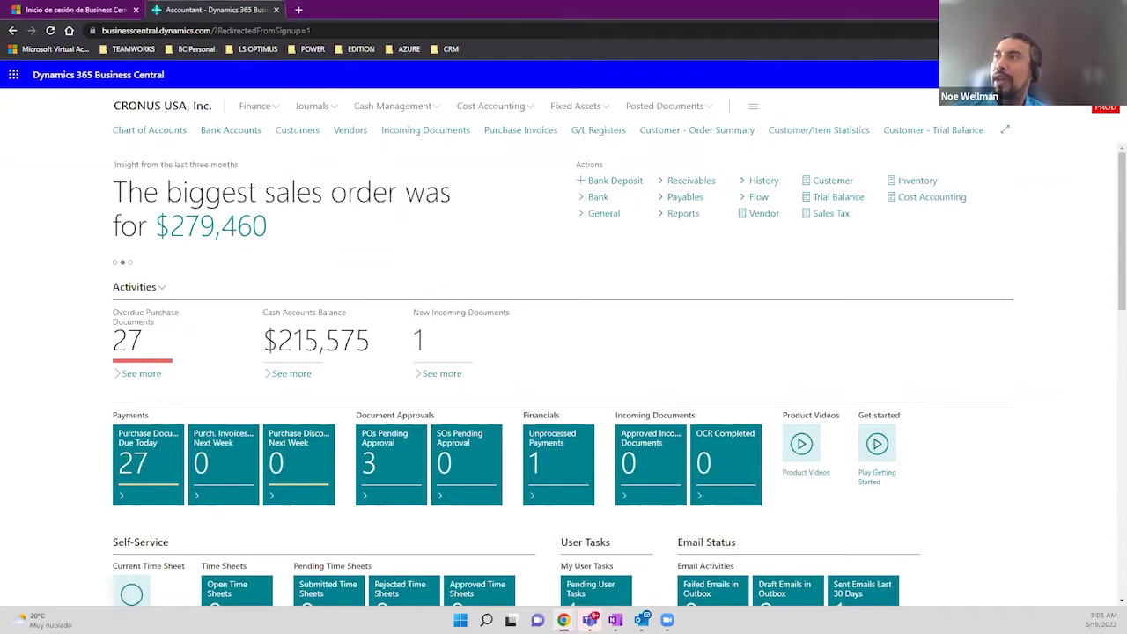
Search Tell Me for 'locations' and open the Locations list.
key(alt+q)
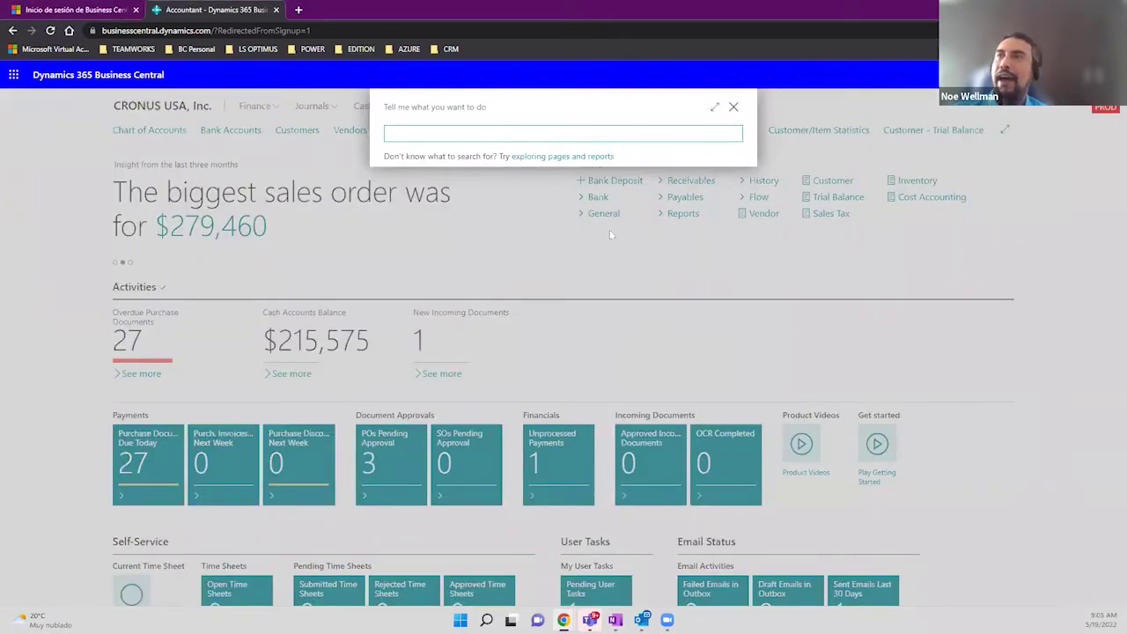
text(locations)
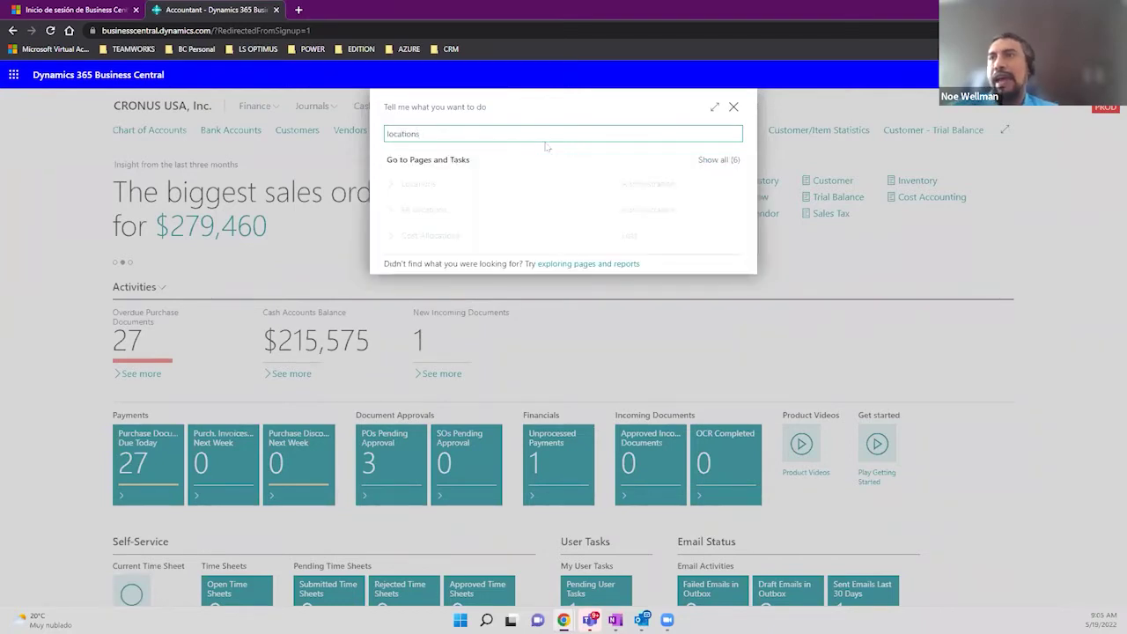
click(428, 186)
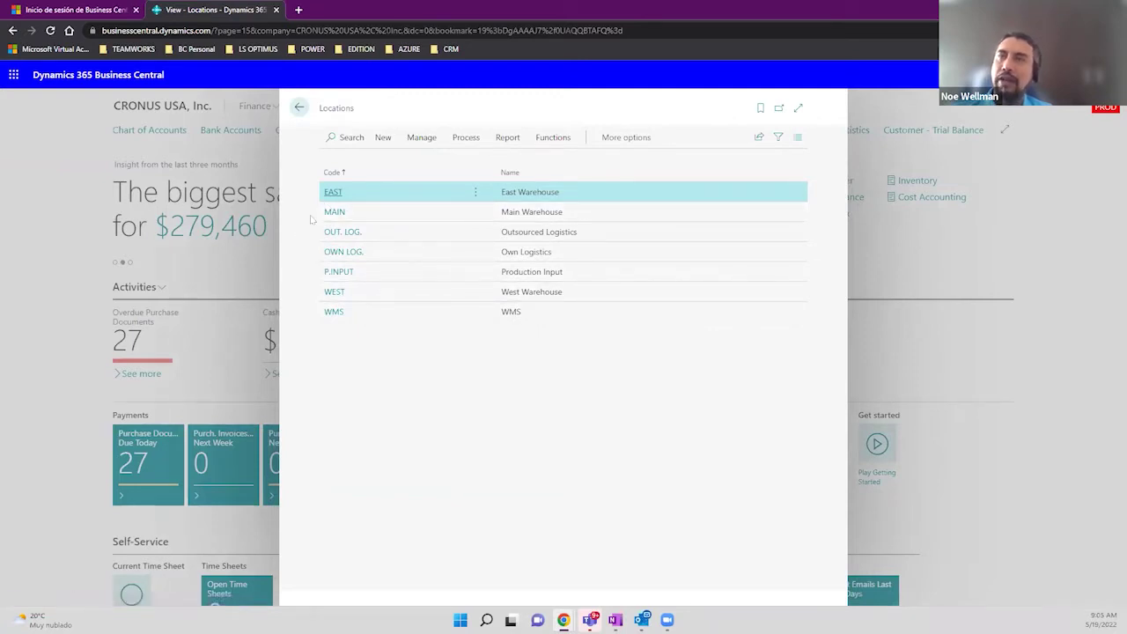
View the MAIN location card, then create a new blank location.
click(336, 212)
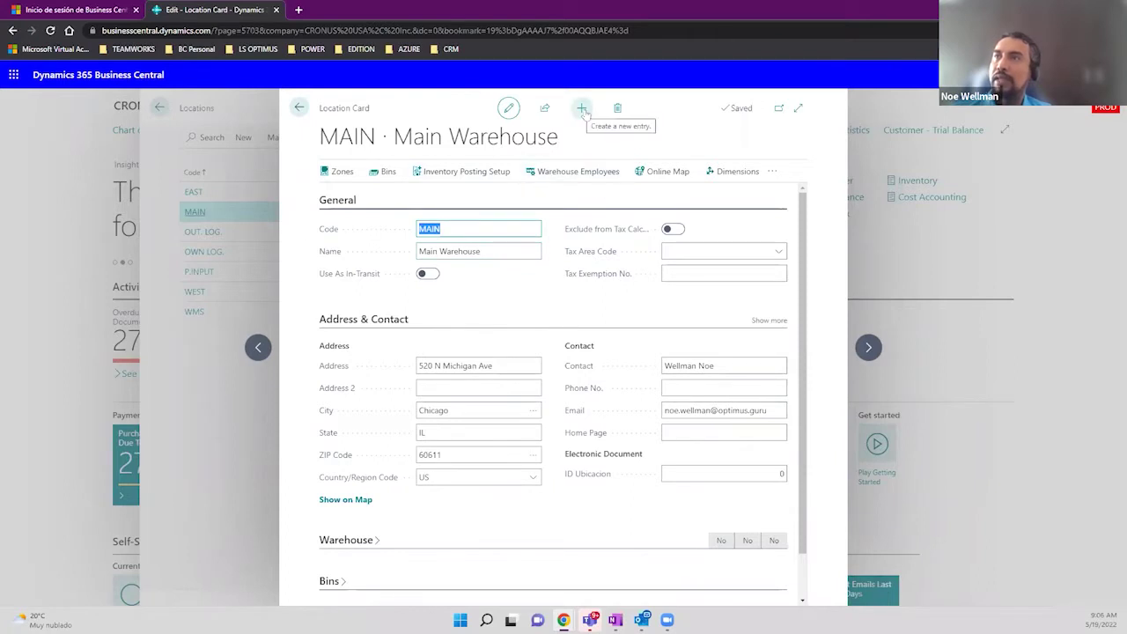
click(582, 108)
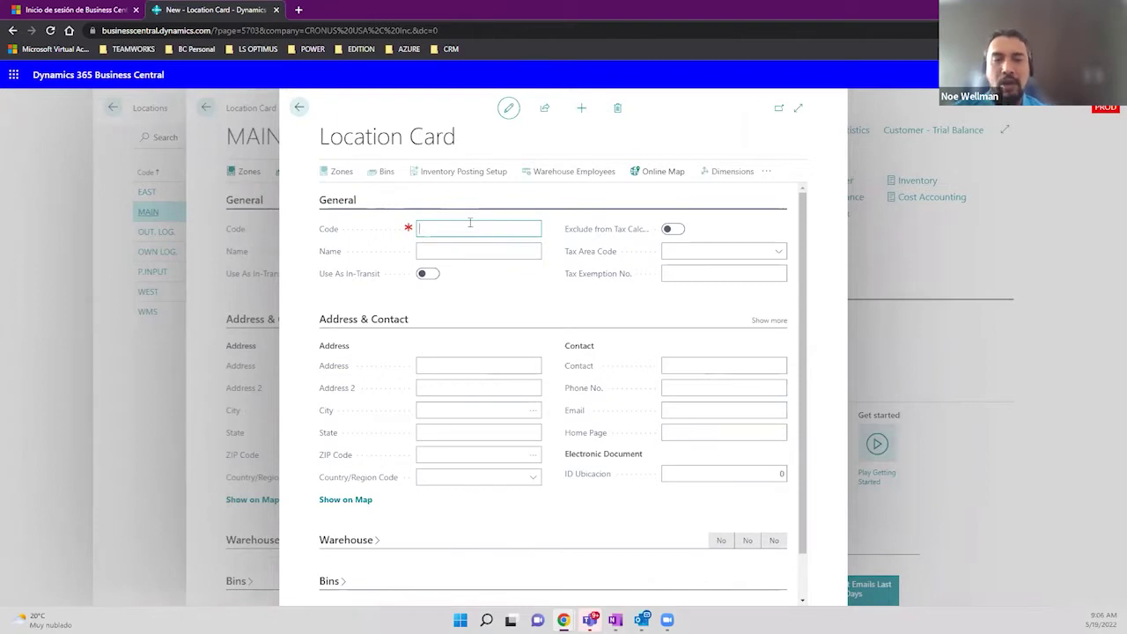
Enter STORE 1 as both the location Code and Name.
text(STORE)
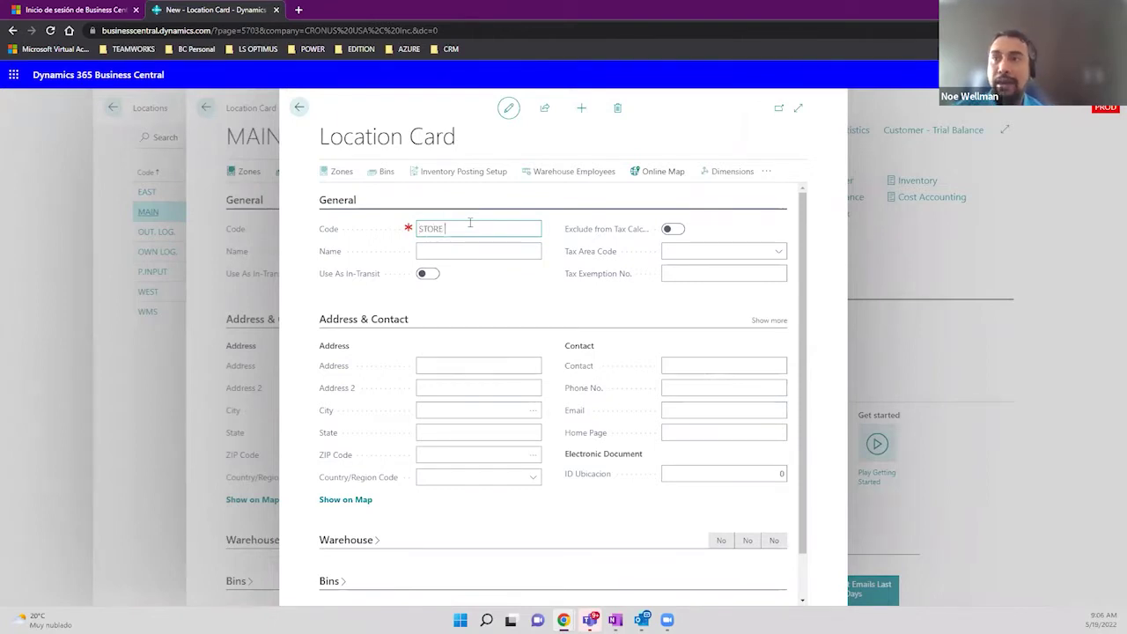
text( 1)
key(Tab)
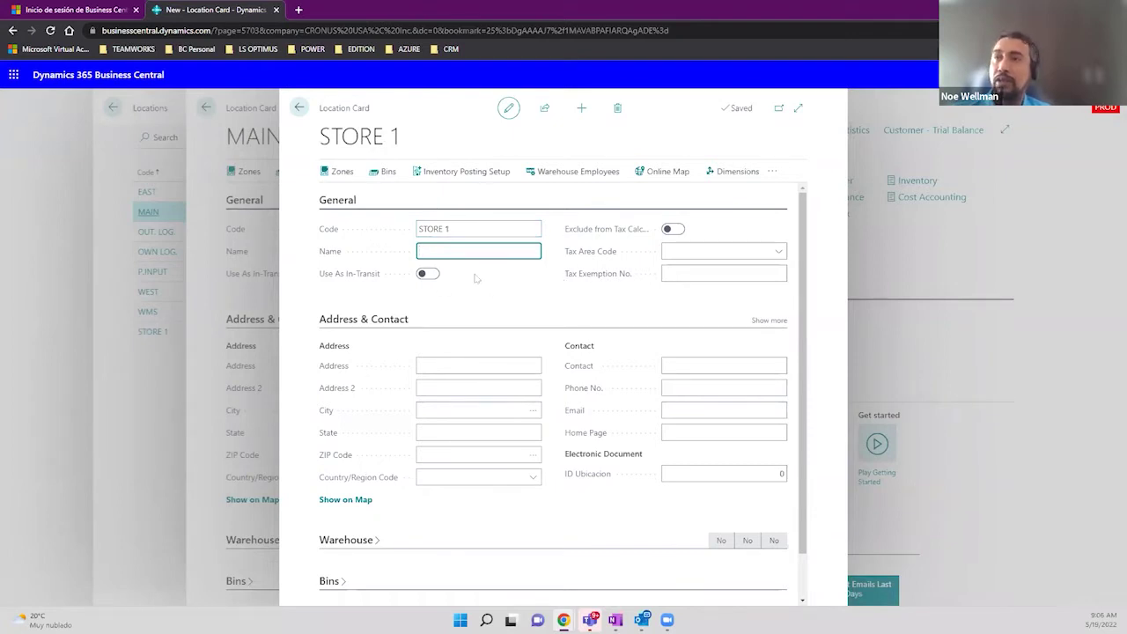
text(S)
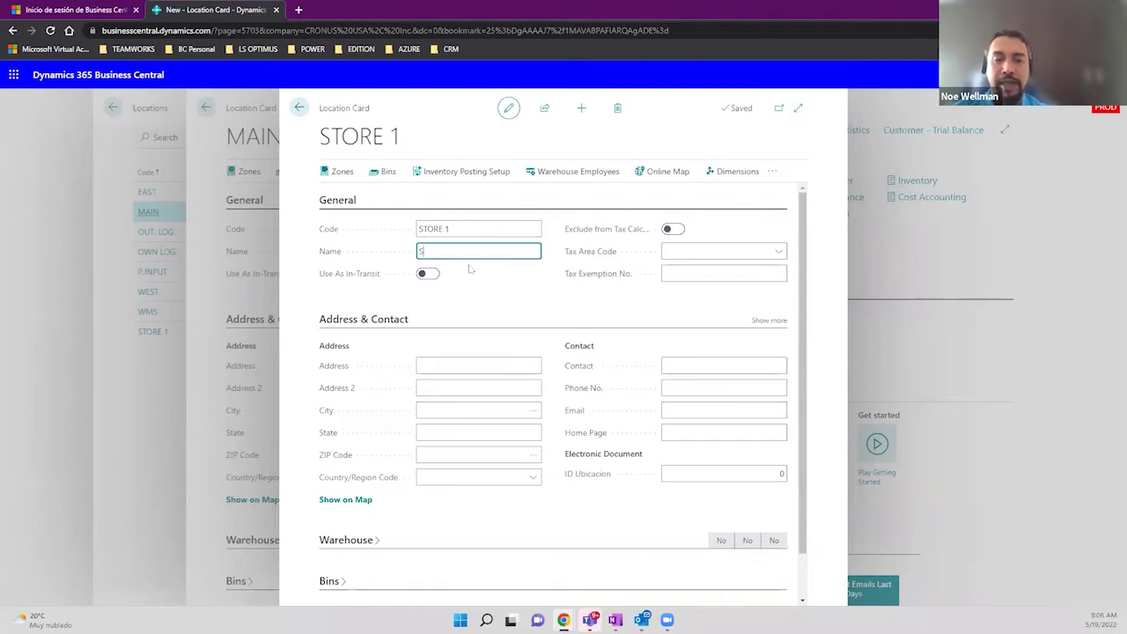
text(TORE 1)
key(Tab)
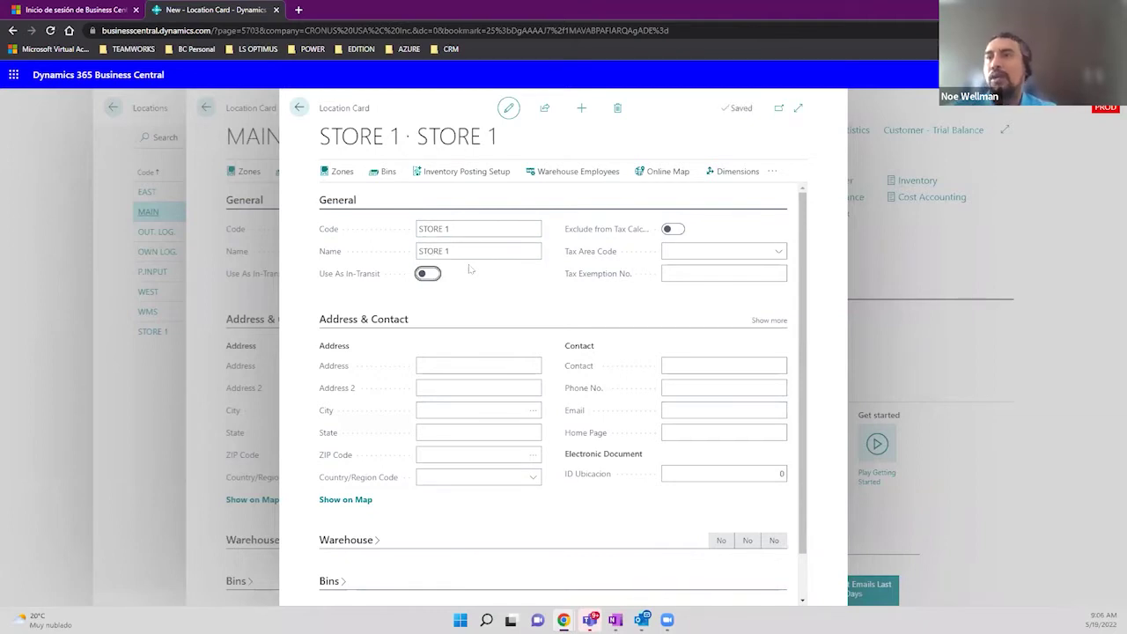
click(464, 256)
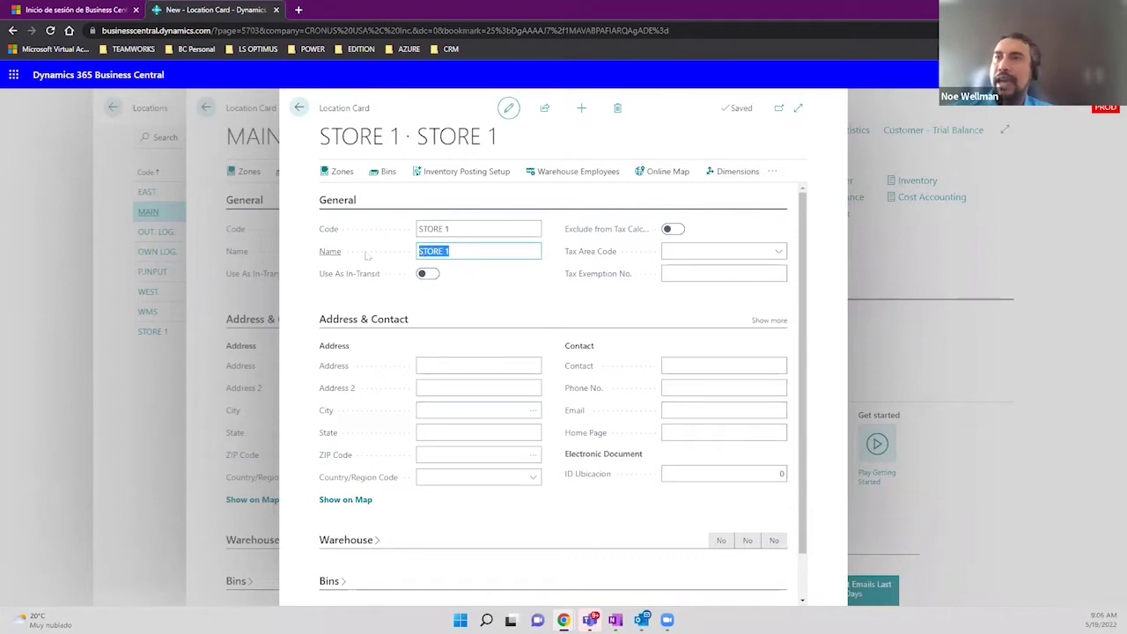
click(482, 250)
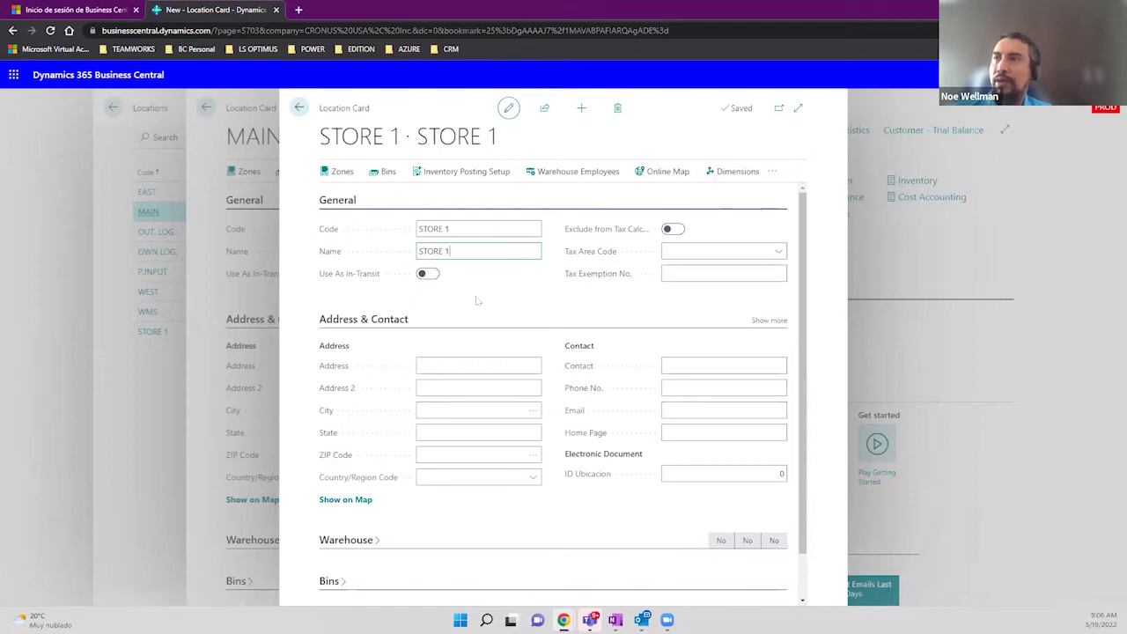
scroll(475, 304, down, 1)
Enter address Sesame street 1 and choose ZIP code 37125 Miami from the lookup.
click(455, 315)
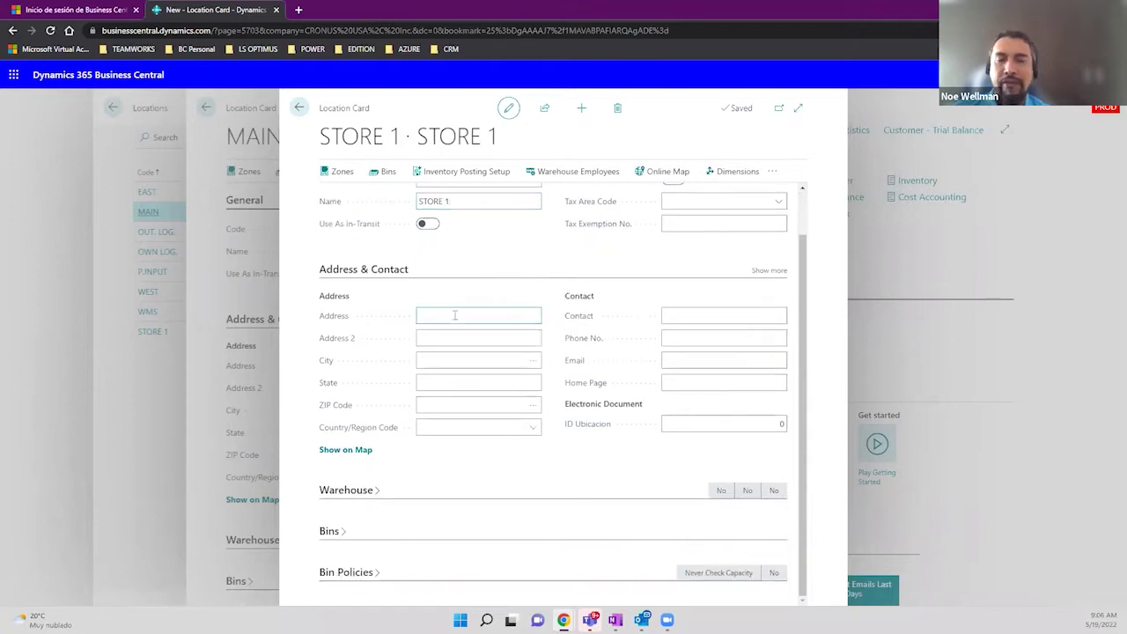
text(Sesame street )
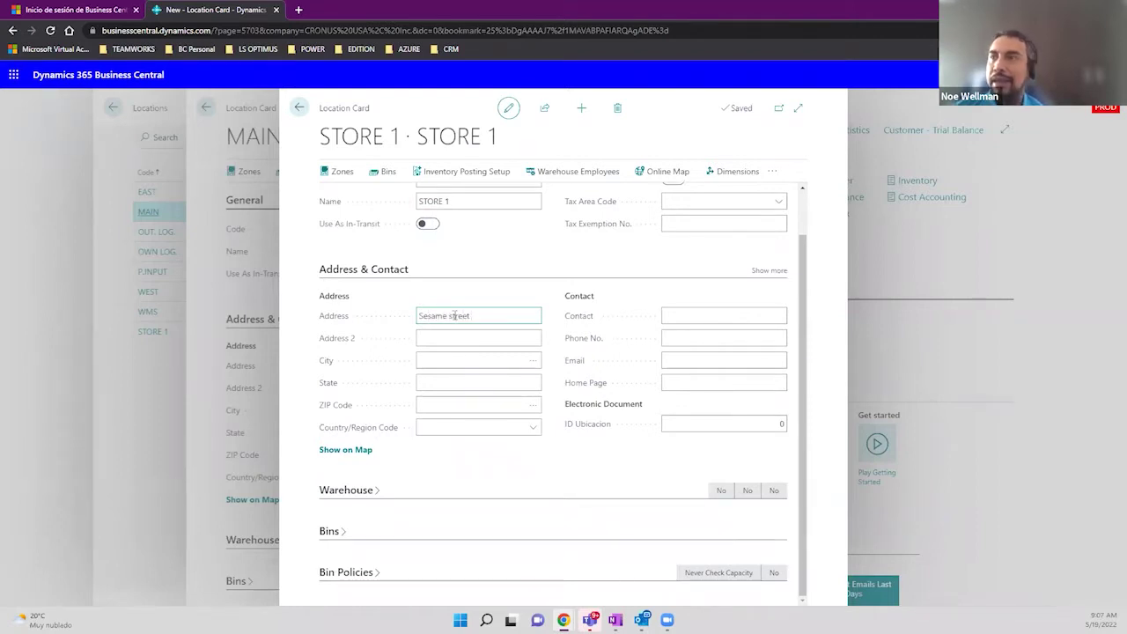
text(1)
key(Tab)
key(Tab)
key(Tab)
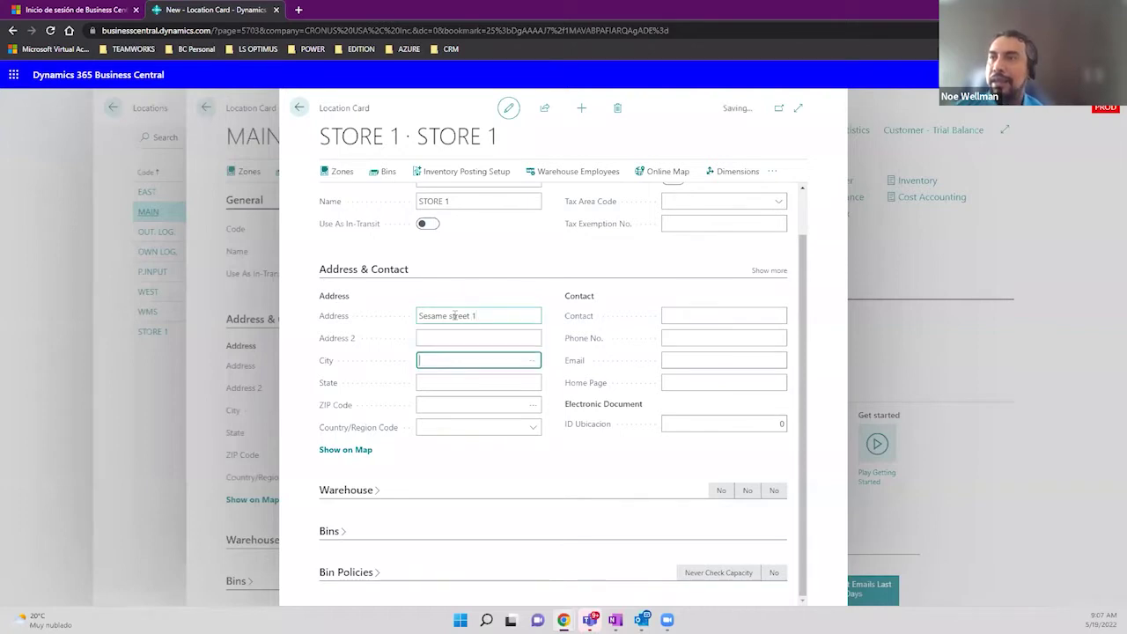
click(530, 406)
click(534, 407)
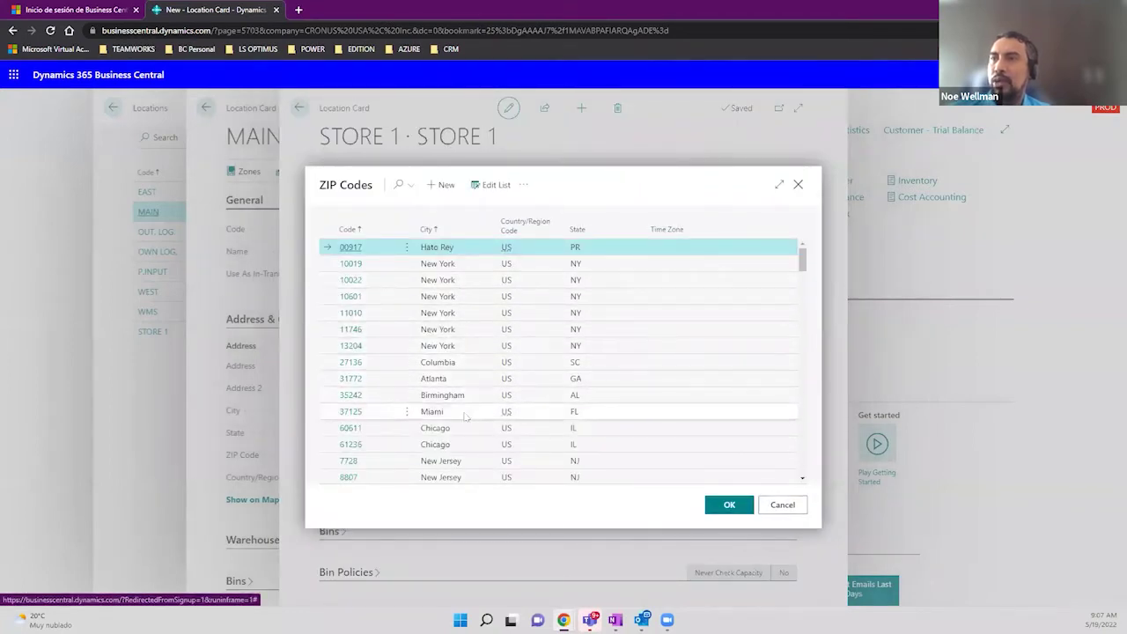
click(465, 419)
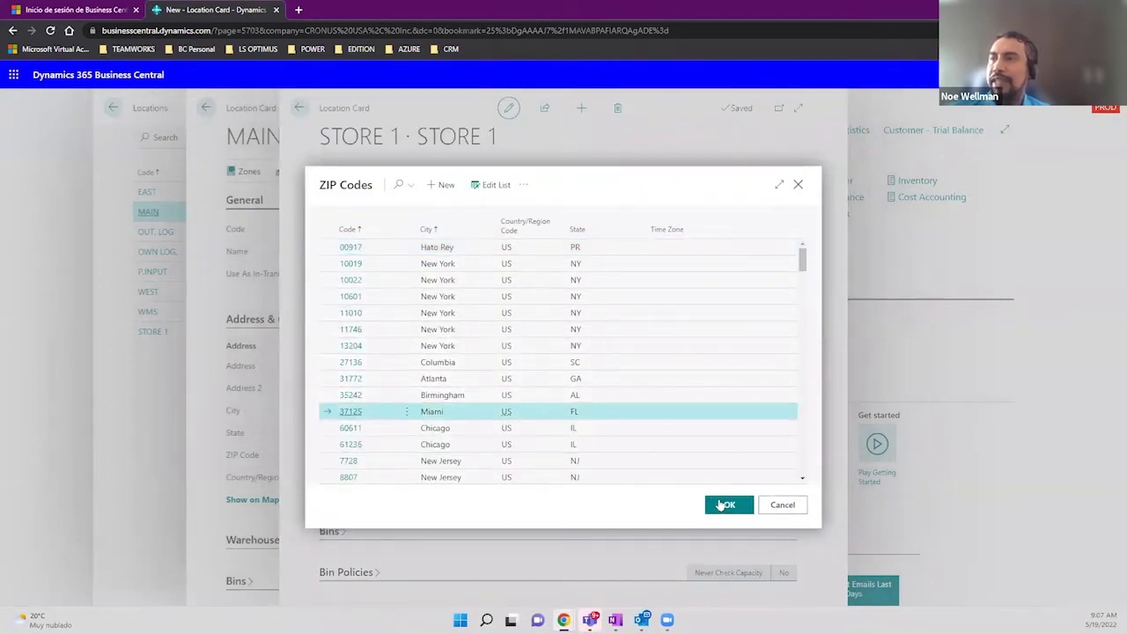
click(717, 505)
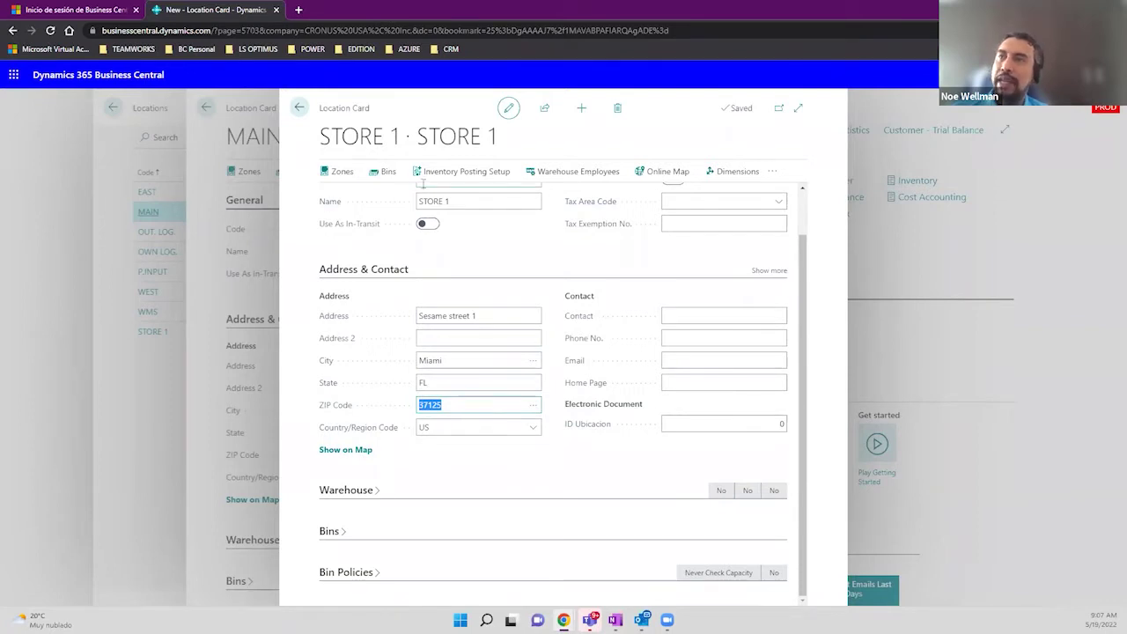
Start typing the contact's e-mail address in the Contact field, correcting a typo.
drag(322, 139, 499, 148)
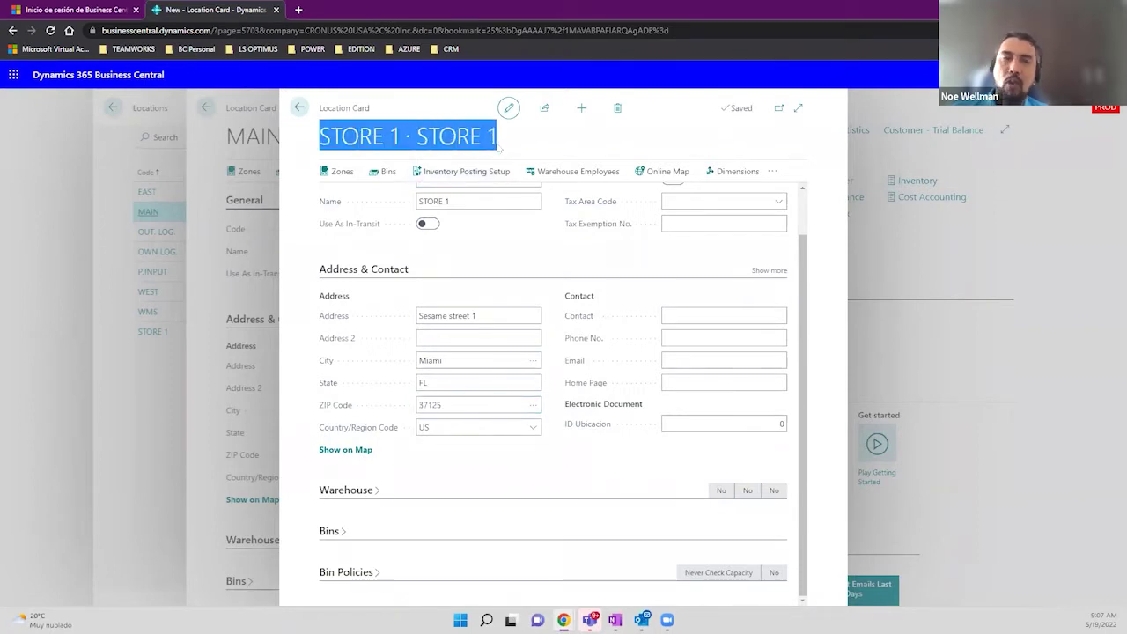
click(462, 202)
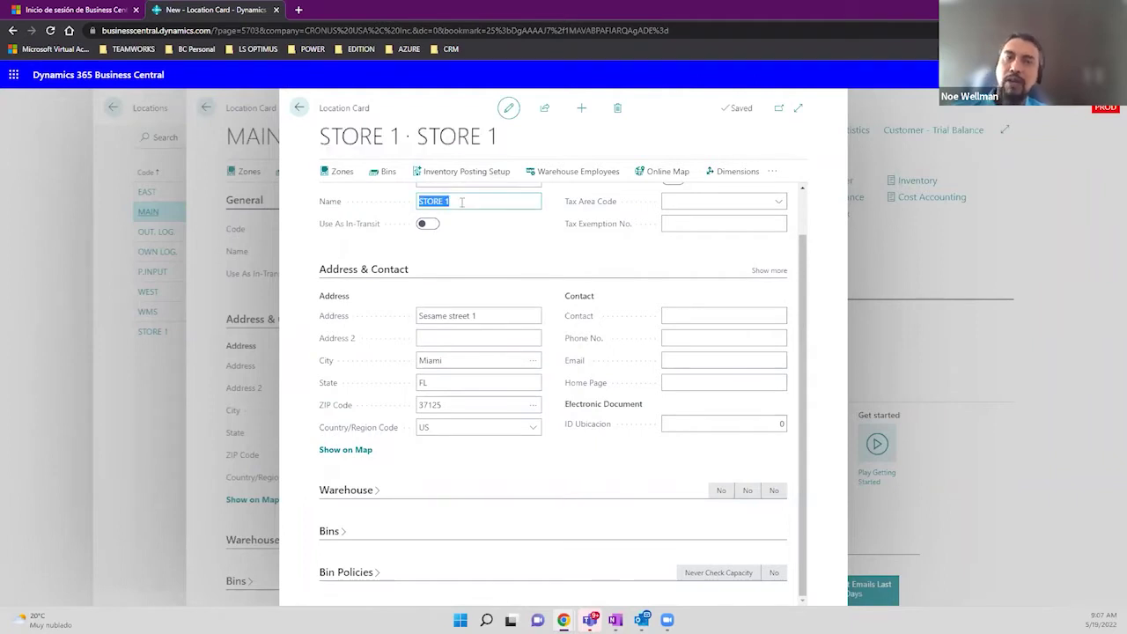
click(464, 315)
click(466, 360)
key(Tab)
key(Tab)
click(716, 314)
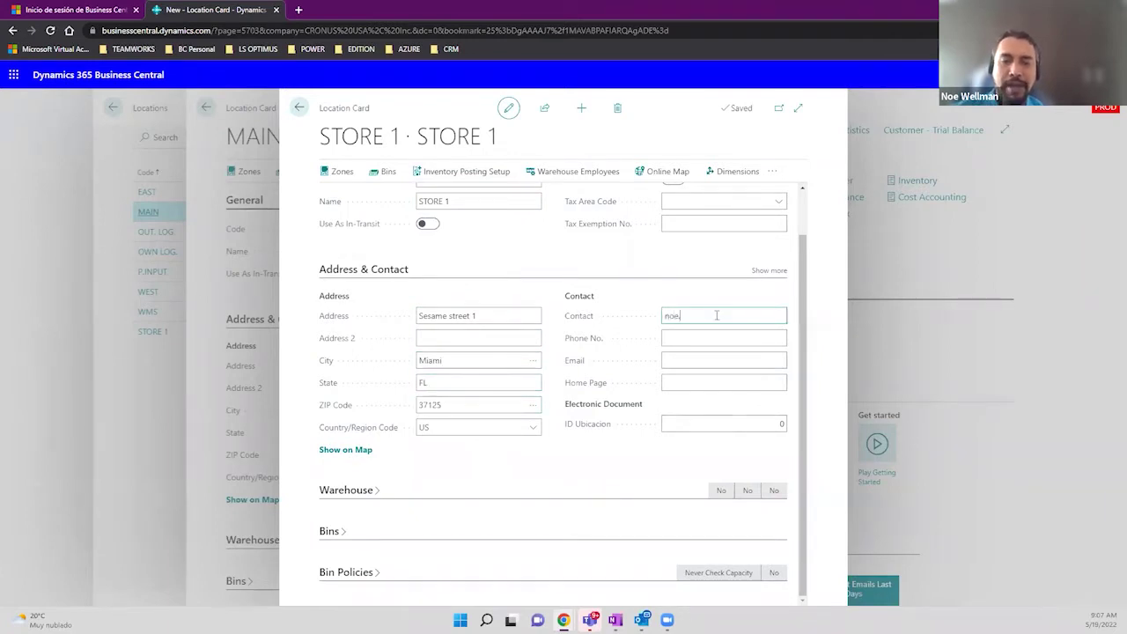
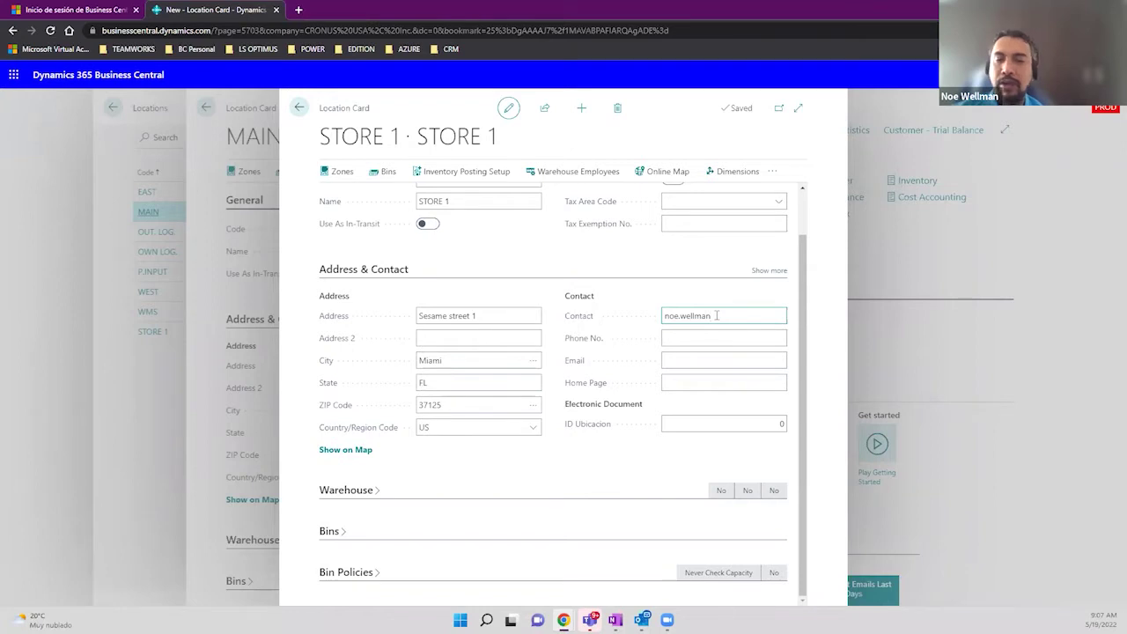
Complete the e-mail address and enter the location's phone number in Phone No.
key(alt+q)
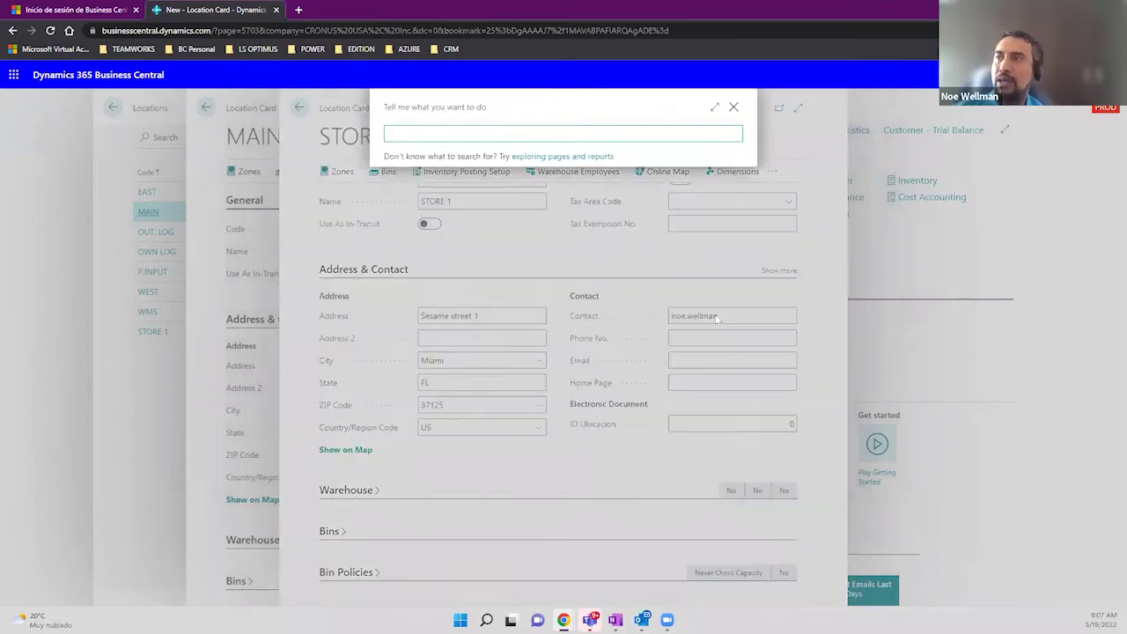
key(Escape)
click(717, 315)
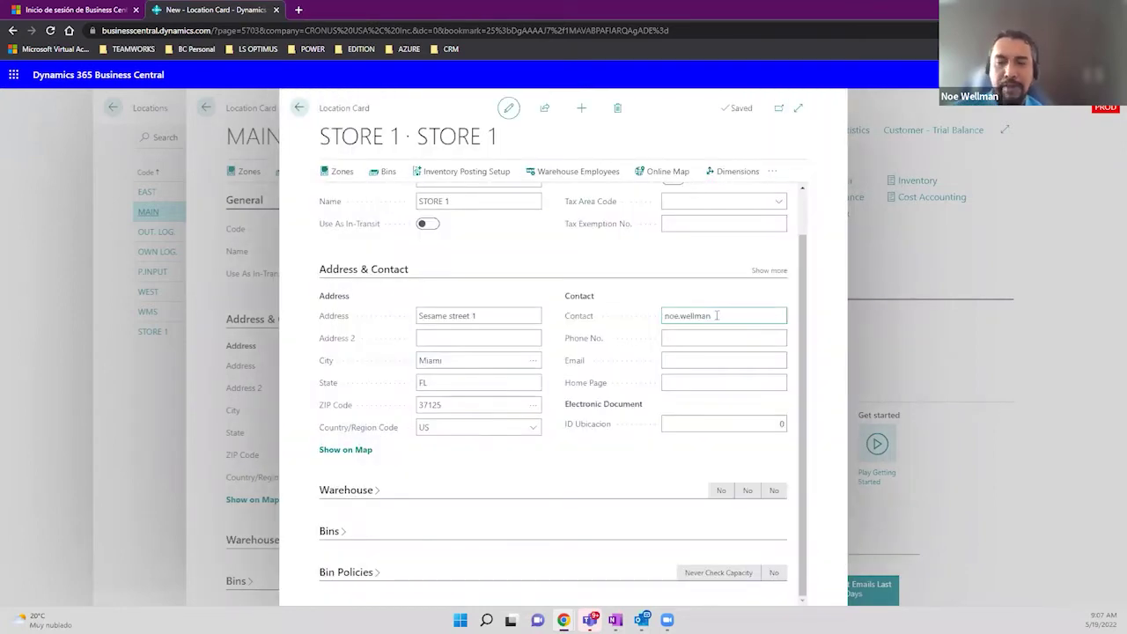
text(@optimus.guru)
key(Tab)
key(Tab)
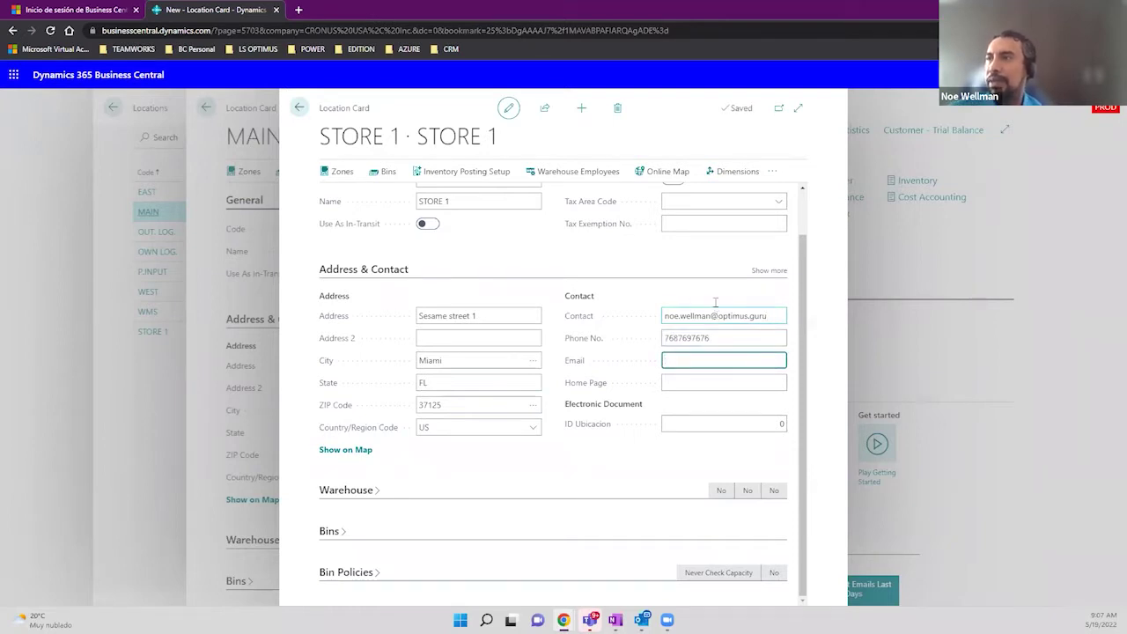
Move the e-mail address into the Email field and enter the contact person's name.
drag(767, 315, 662, 309)
key(ctrl+c)
key(BackSpace)
click(683, 359)
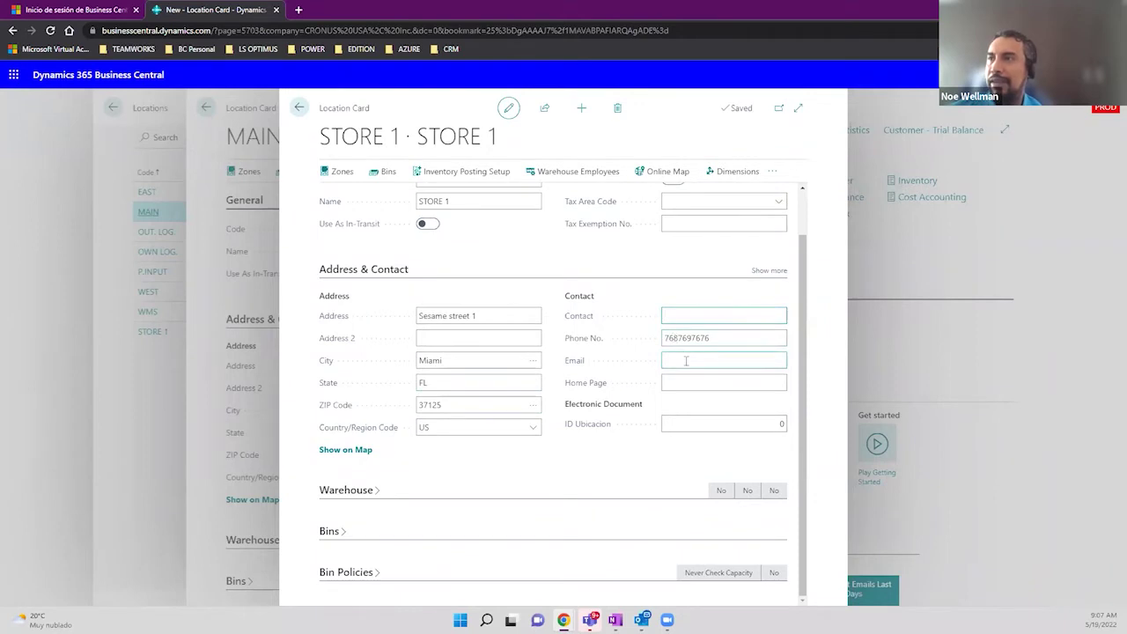
key(ctrl+v)
click(701, 315)
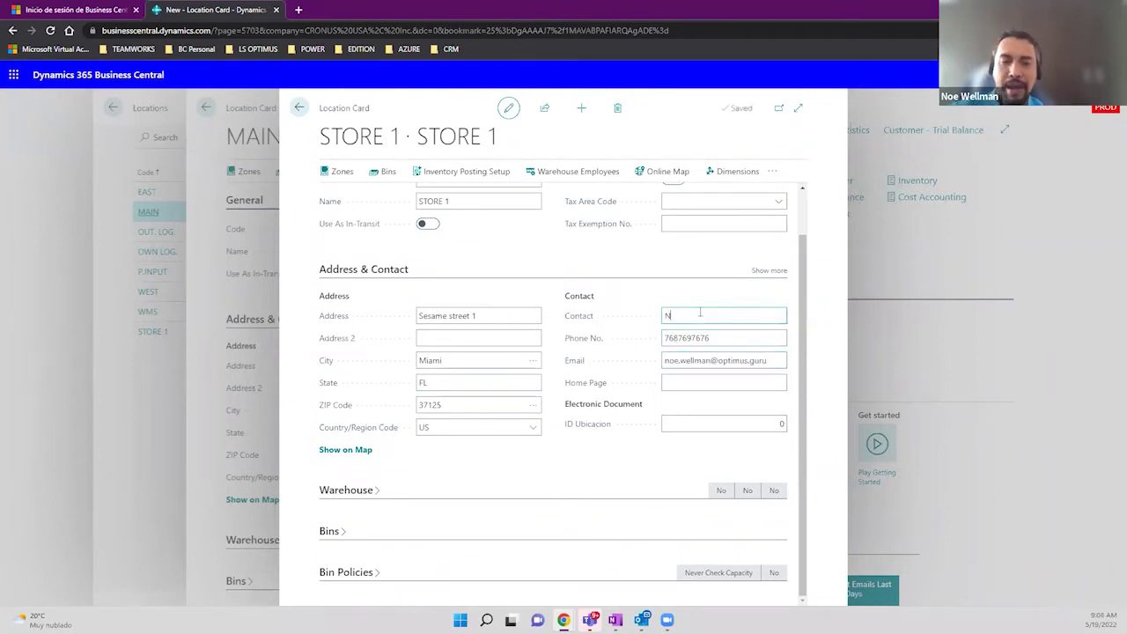
key(Tab)
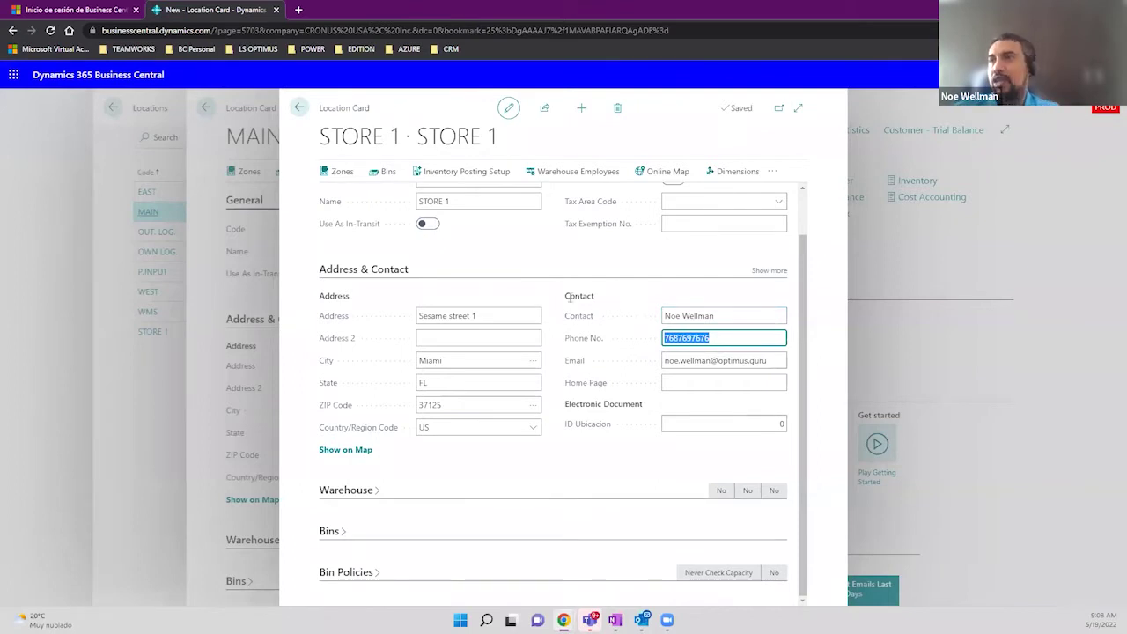
scroll(555, 301, up, 1)
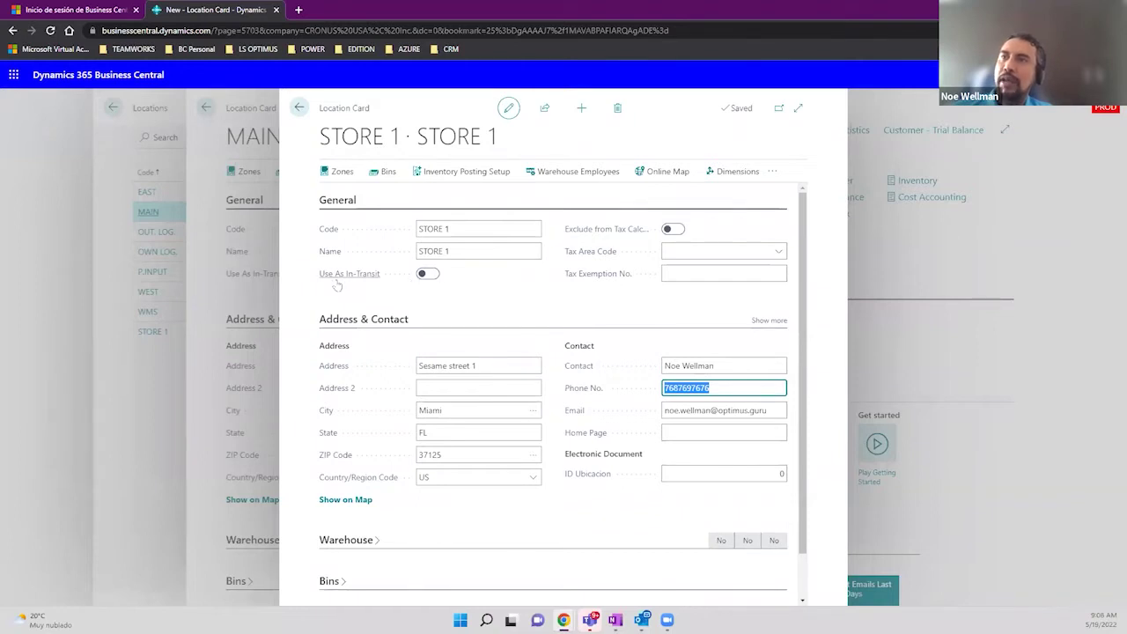
mouse_move(336, 285)
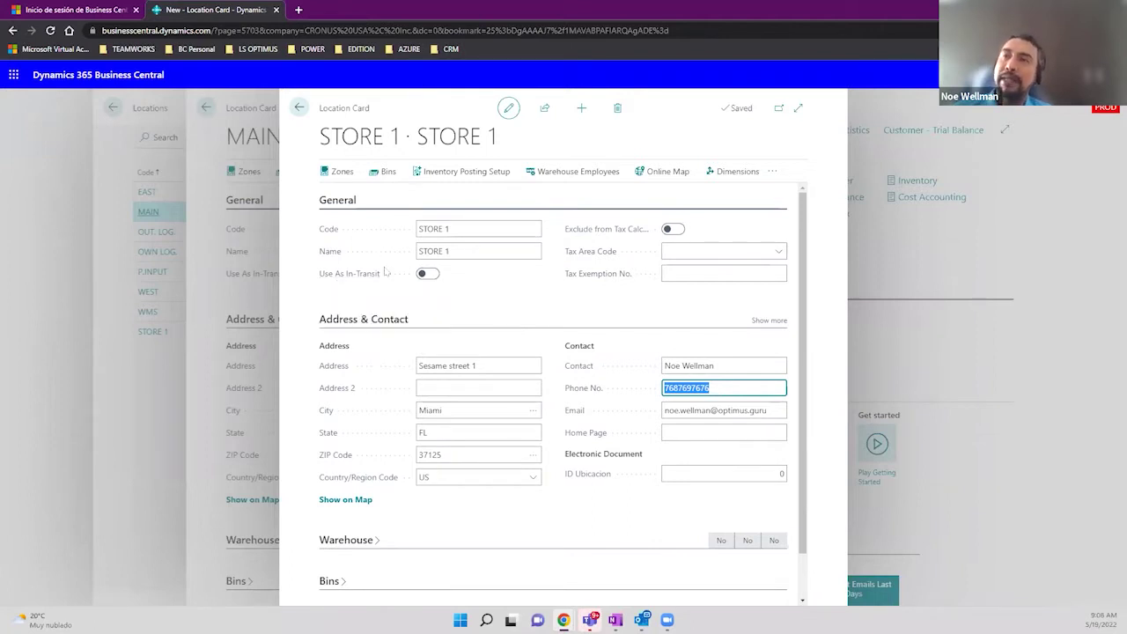
click(472, 253)
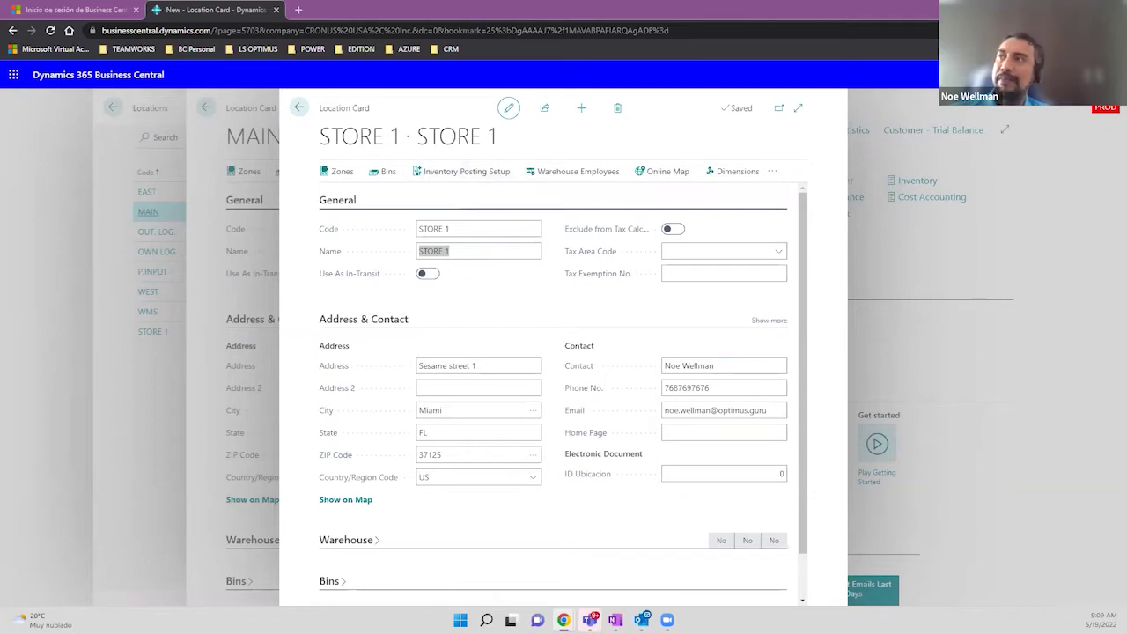
Search 'inventory posting' and open the Inventory Posting Setup page.
key(alt+q)
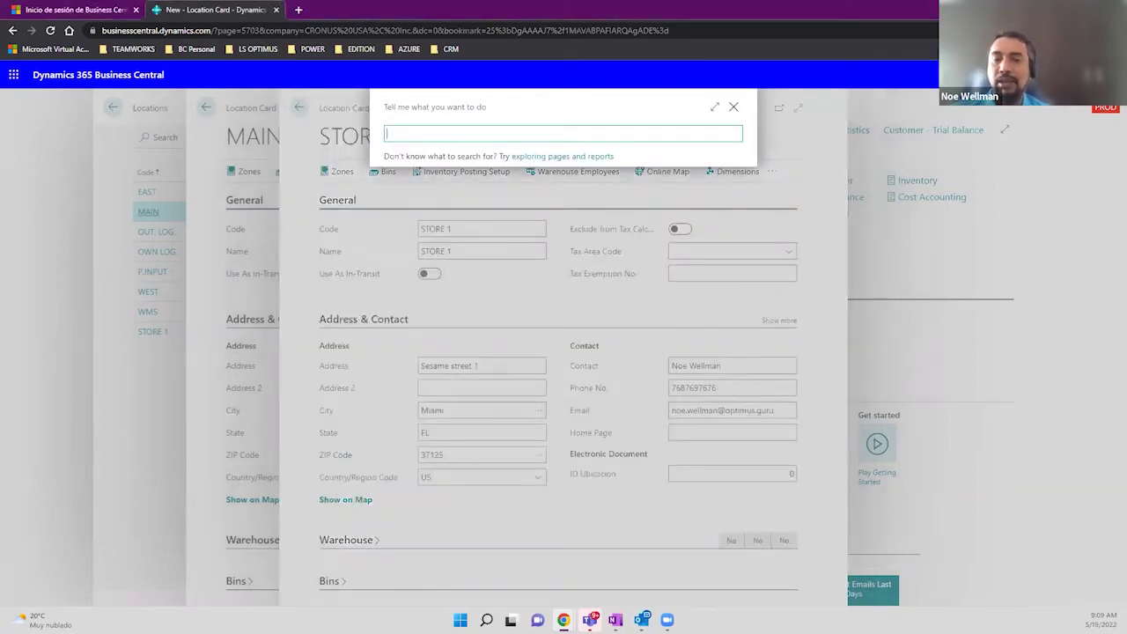
text(inventory)
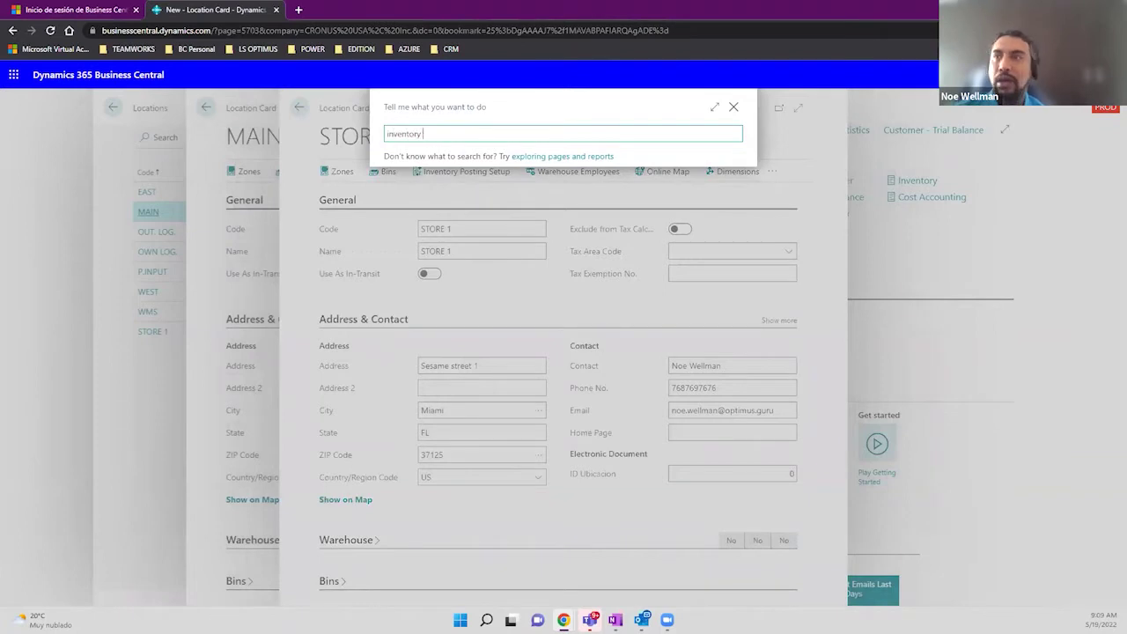
text( posting)
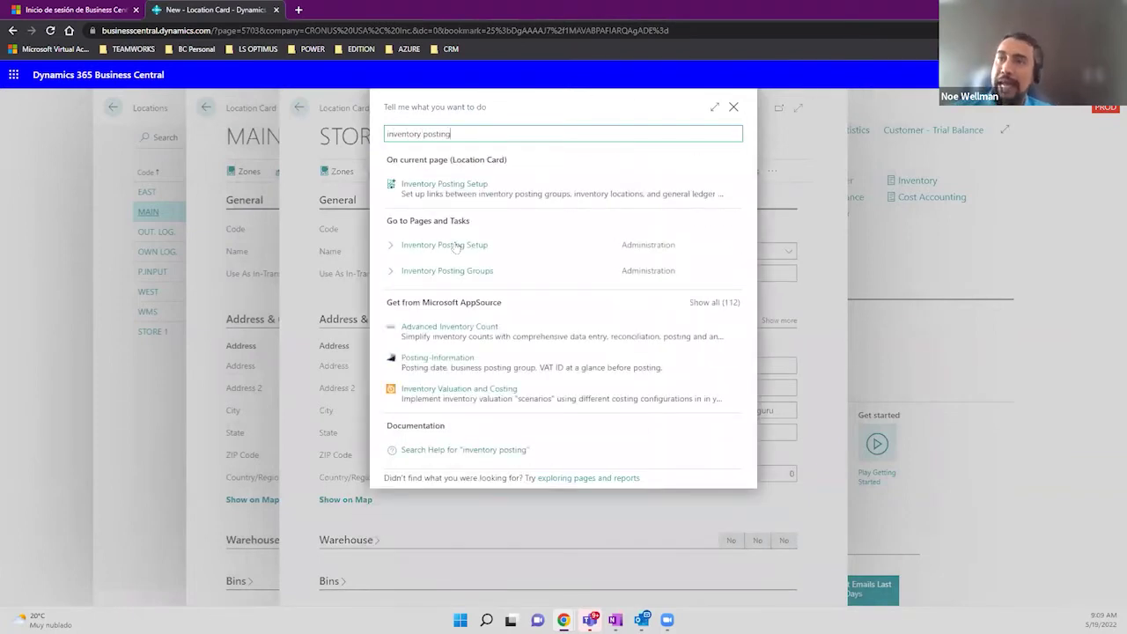
click(455, 246)
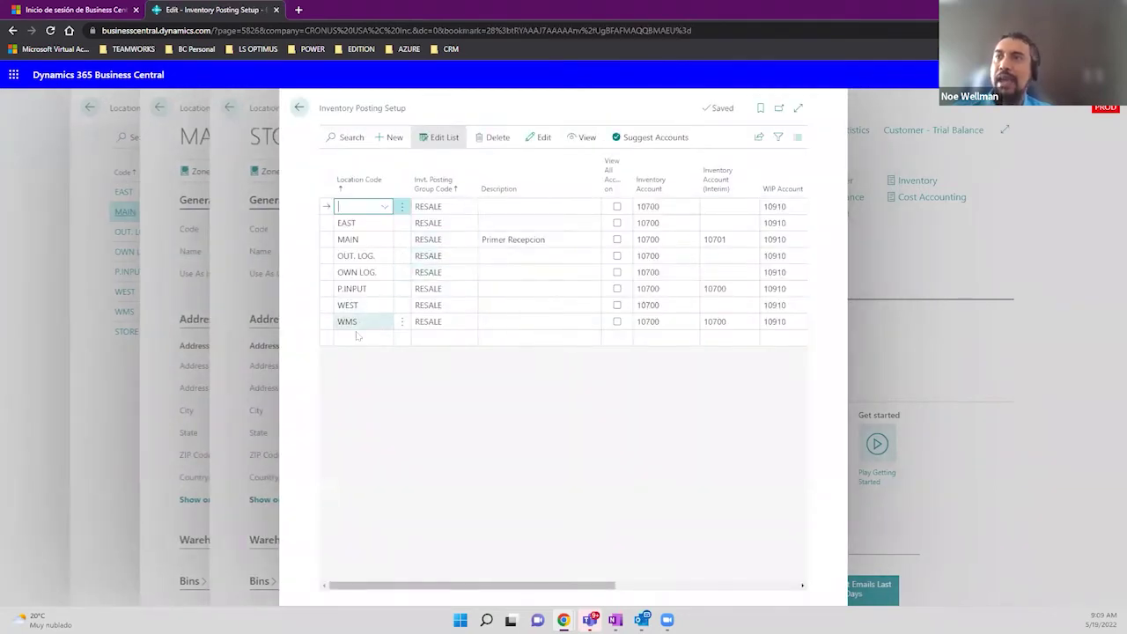
Add a new setup line with Location Code STORE 1 and posting group RESALE.
click(378, 338)
click(386, 340)
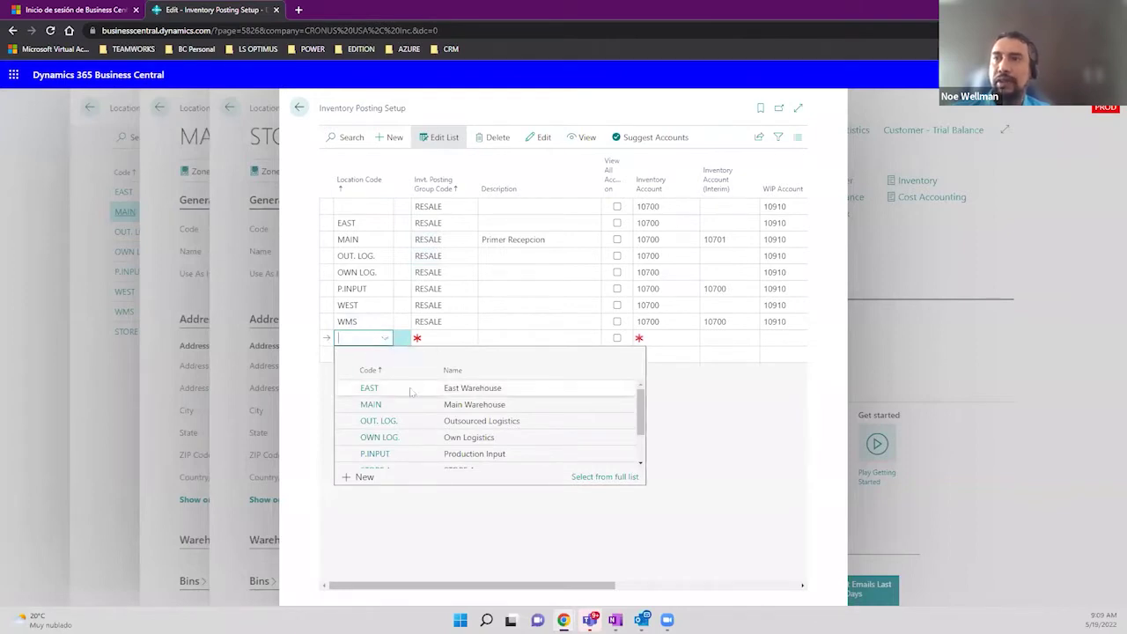
scroll(414, 396, down, 3)
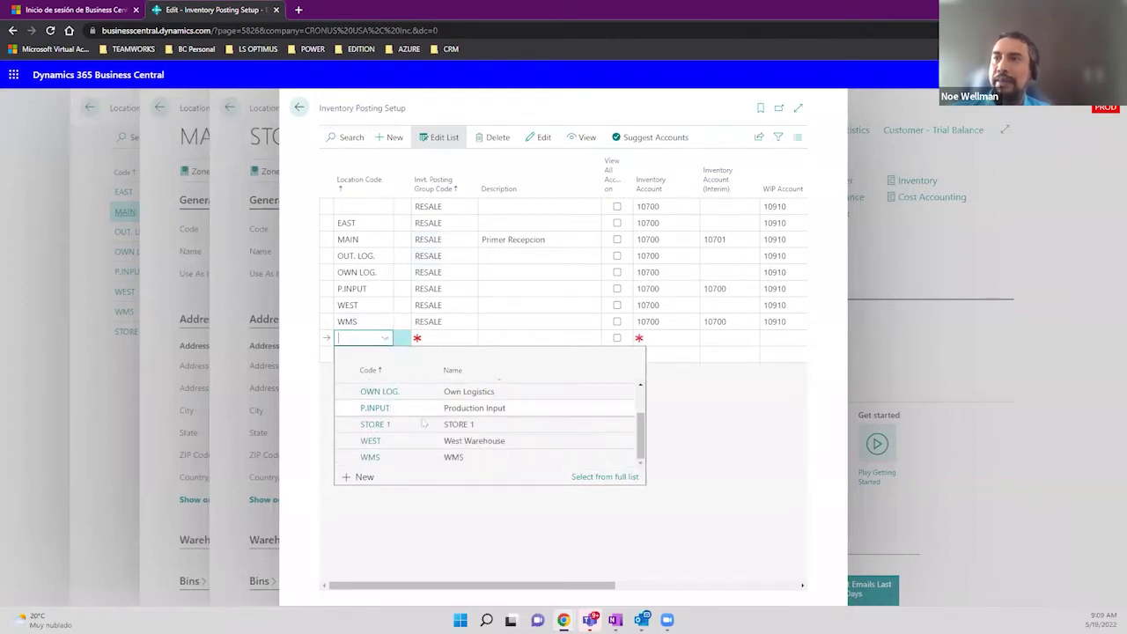
click(414, 424)
click(446, 337)
click(467, 338)
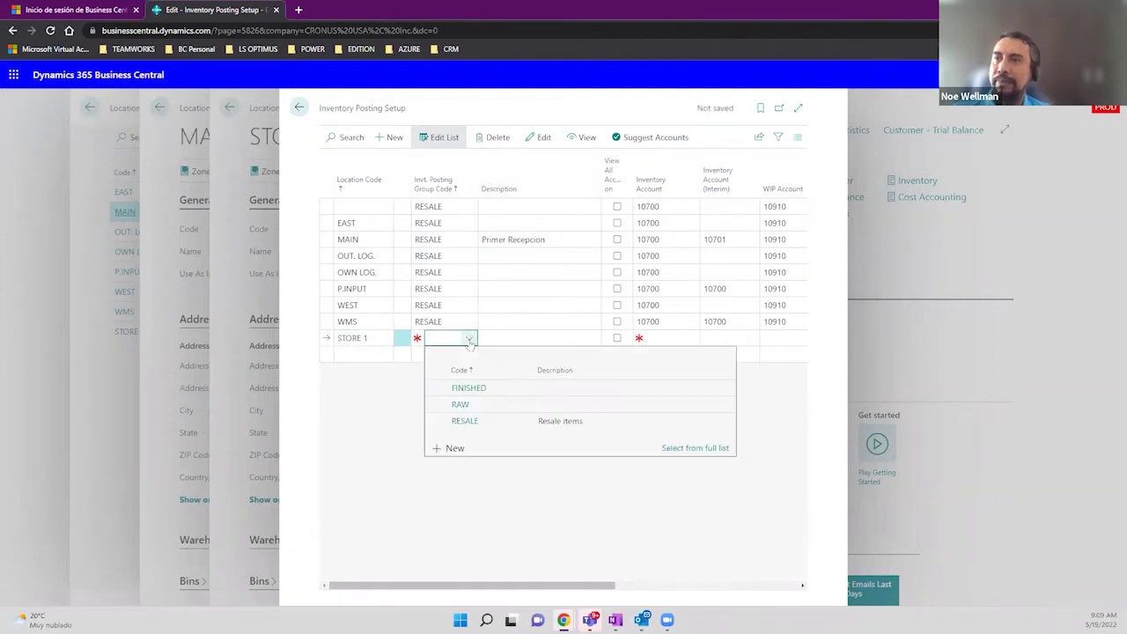
click(491, 422)
drag(318, 115, 423, 116)
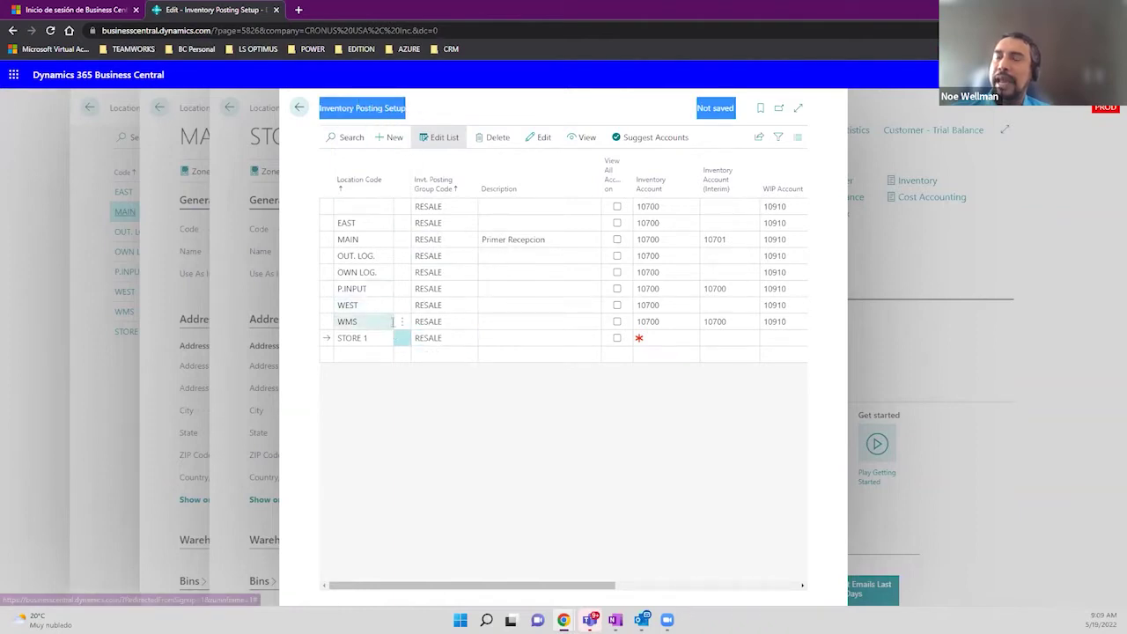
Set Inventory Account and Inventory Account (Interim) to 10700 and save the line.
click(370, 338)
click(445, 323)
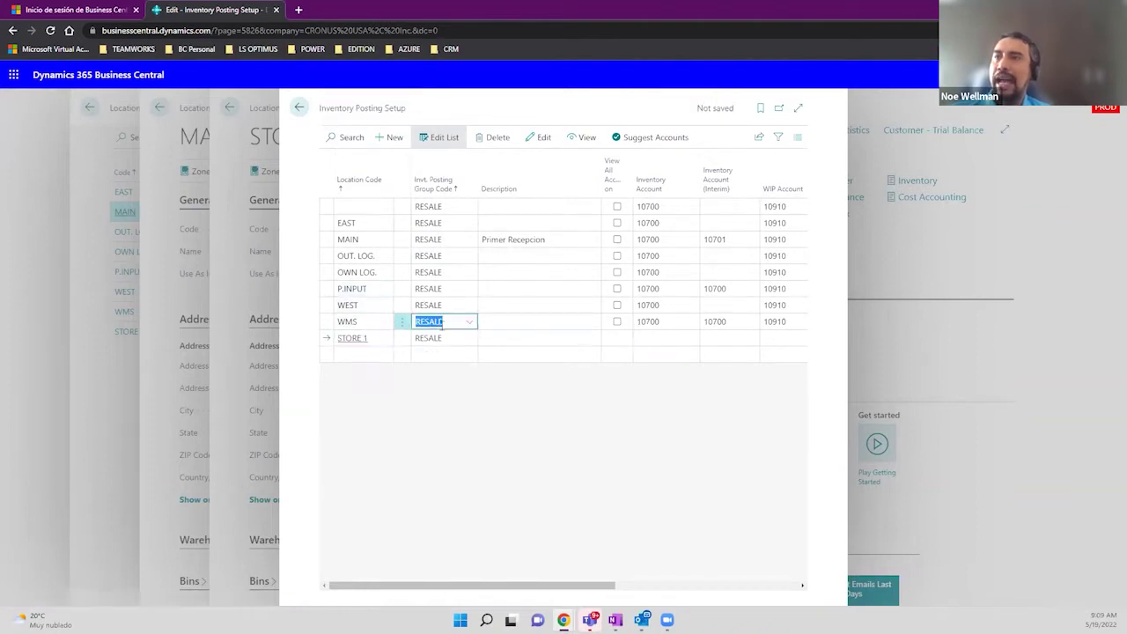
click(643, 321)
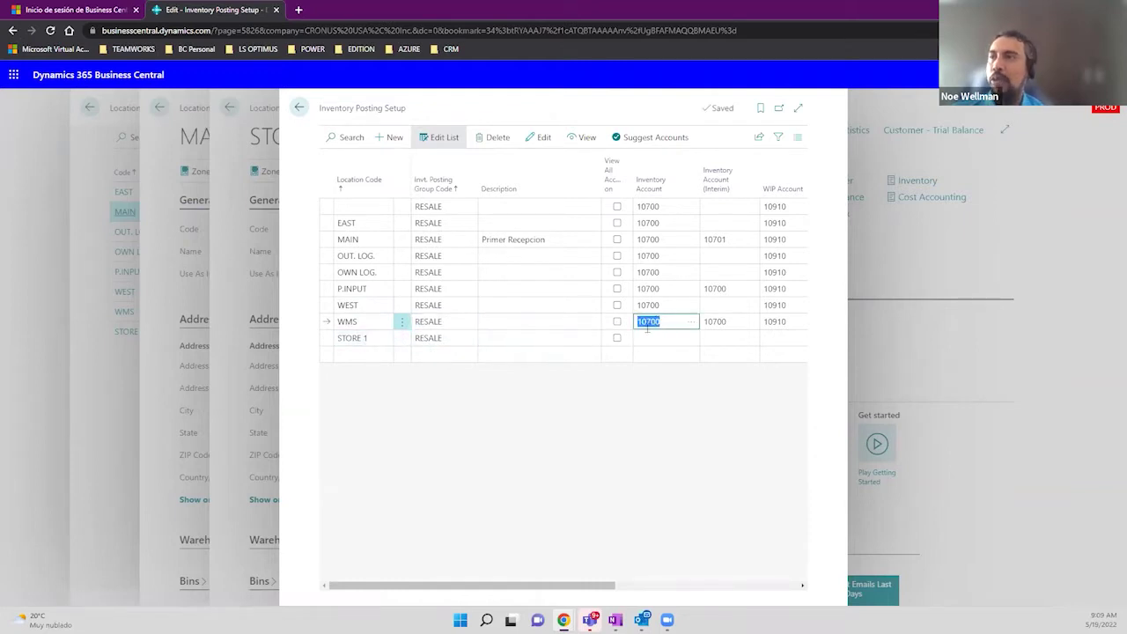
click(649, 338)
text(10700)
click(716, 340)
text(10700)
key(Tab)
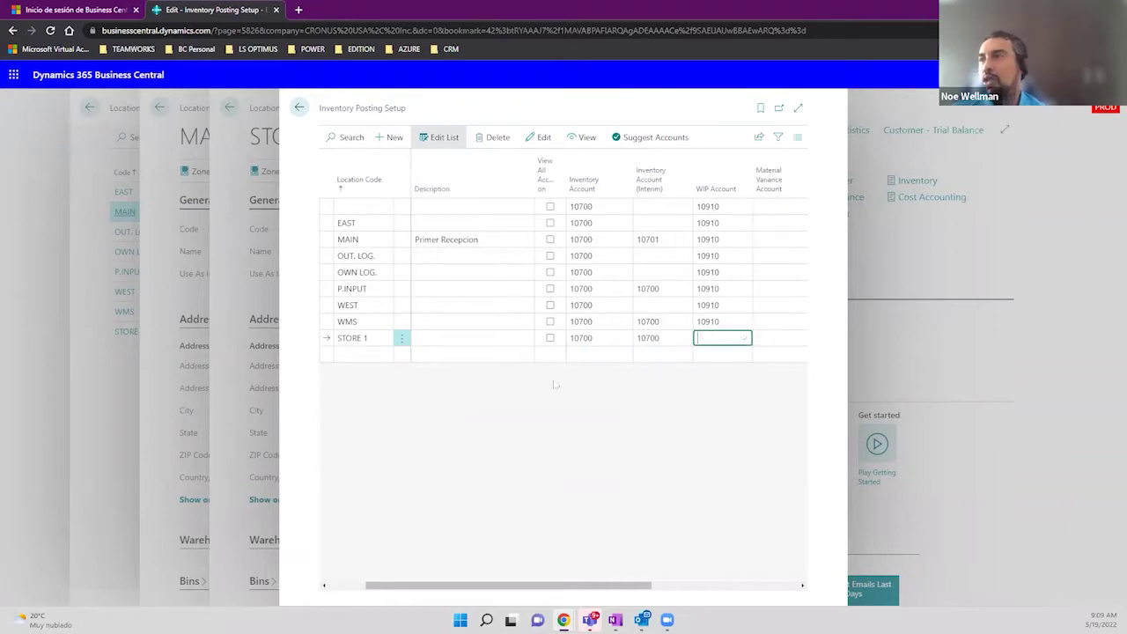
drag(321, 108, 414, 125)
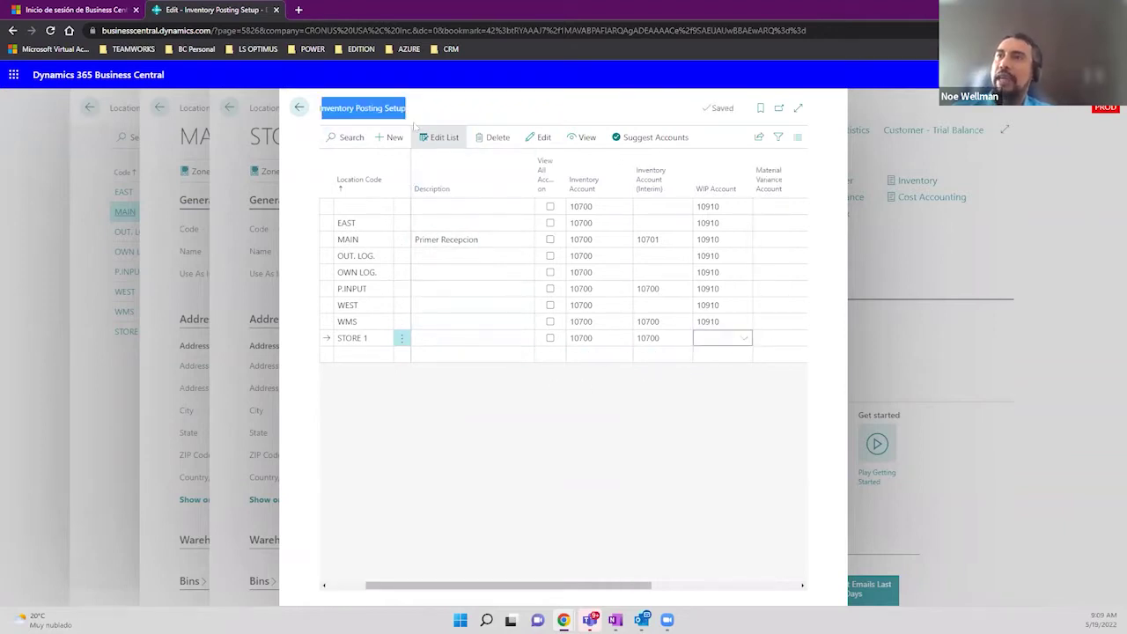
drag(383, 588, 346, 596)
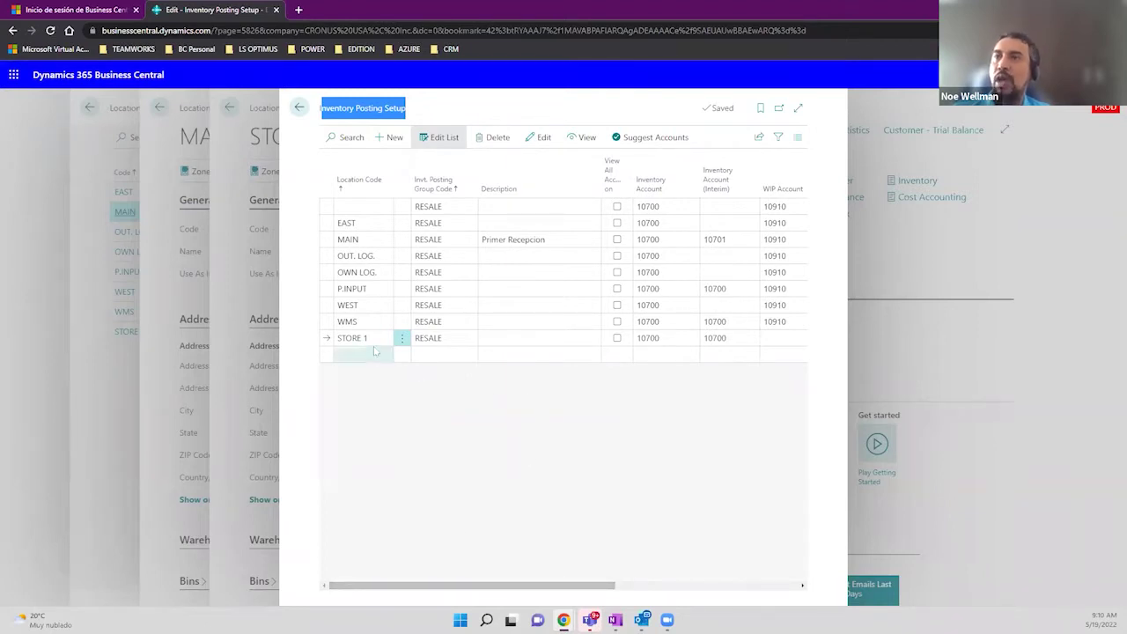
Check the G/L Account List for the inventory account without changing it, then return to the STORE 1 card.
click(373, 341)
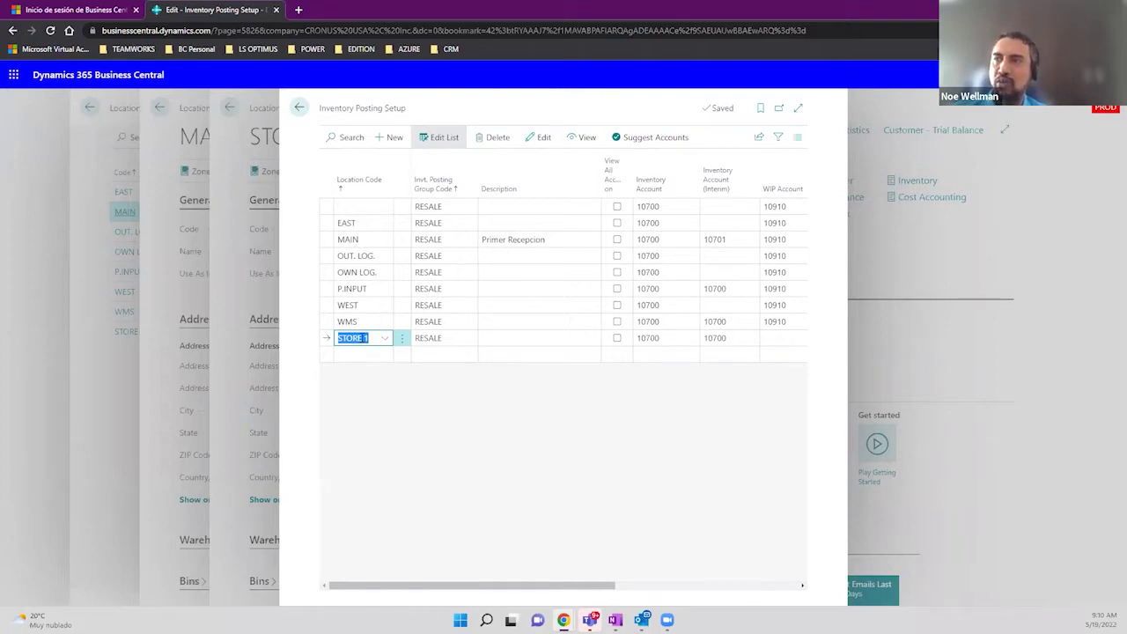
click(674, 338)
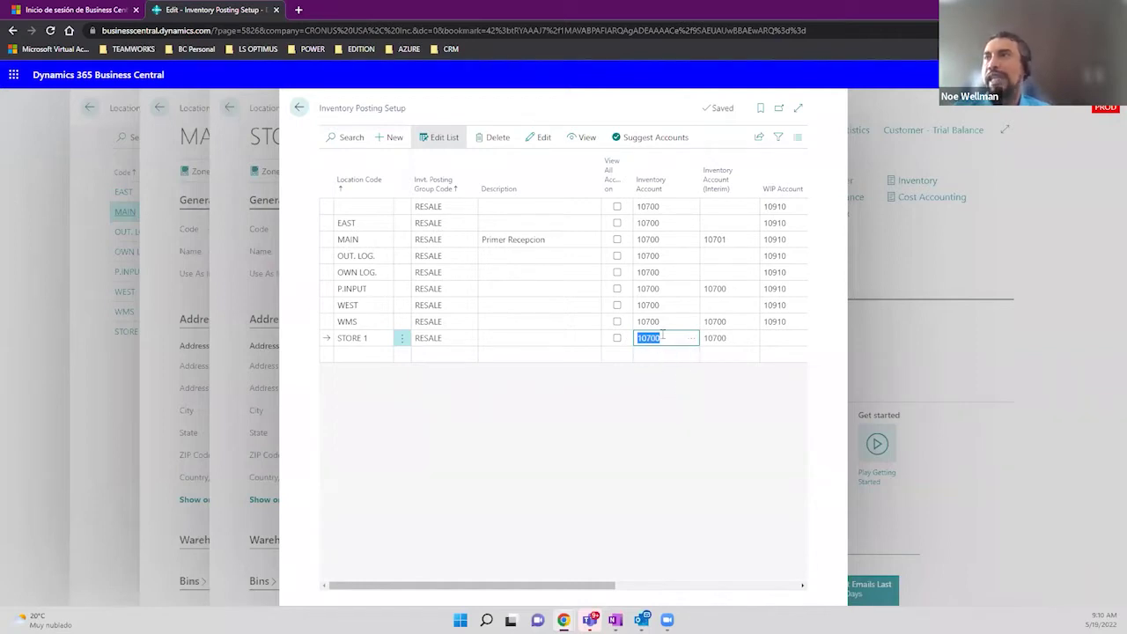
click(692, 341)
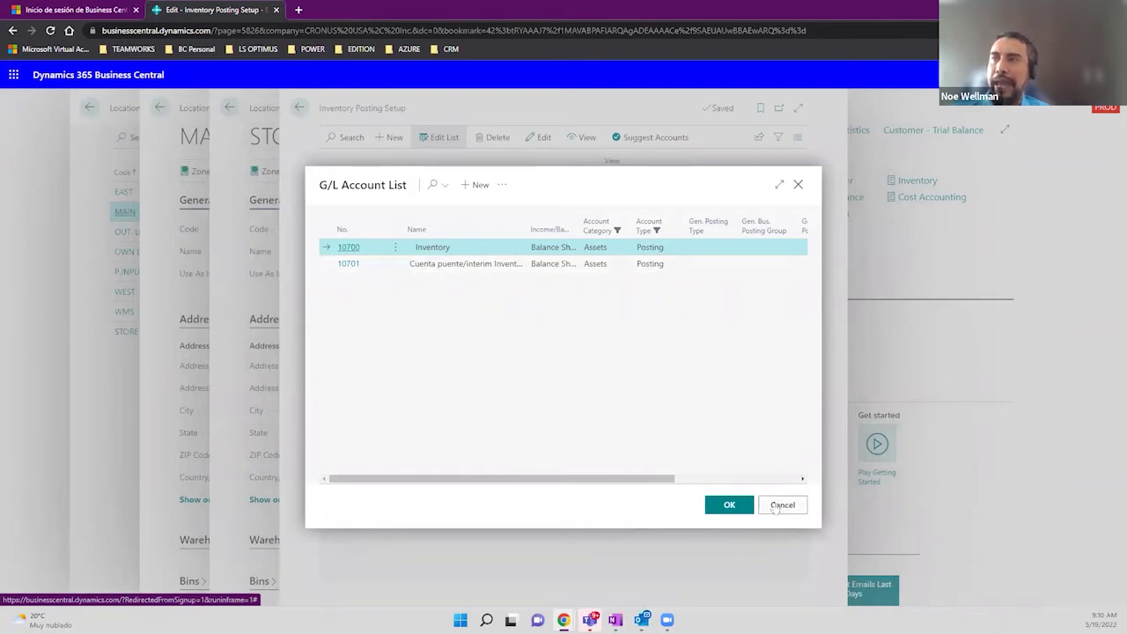
click(774, 505)
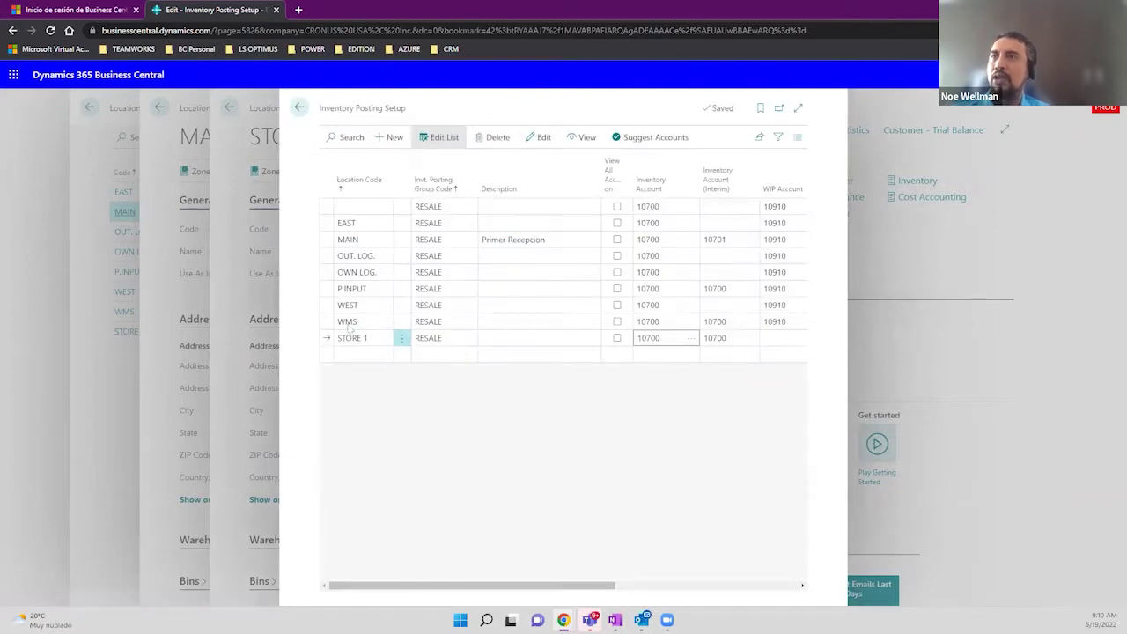
click(357, 337)
click(299, 107)
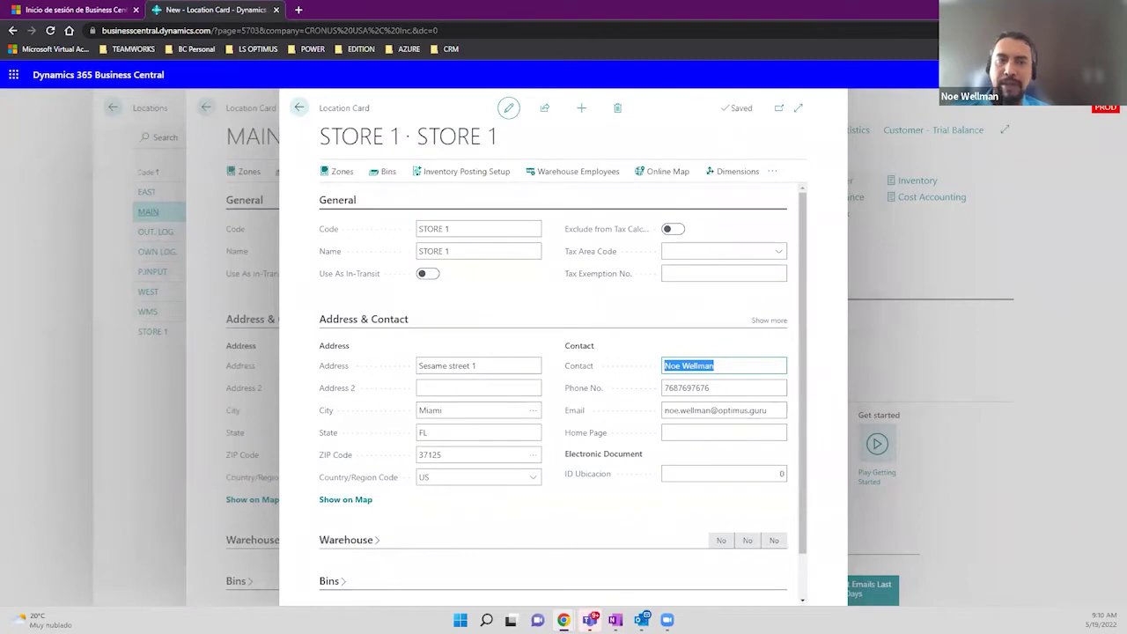
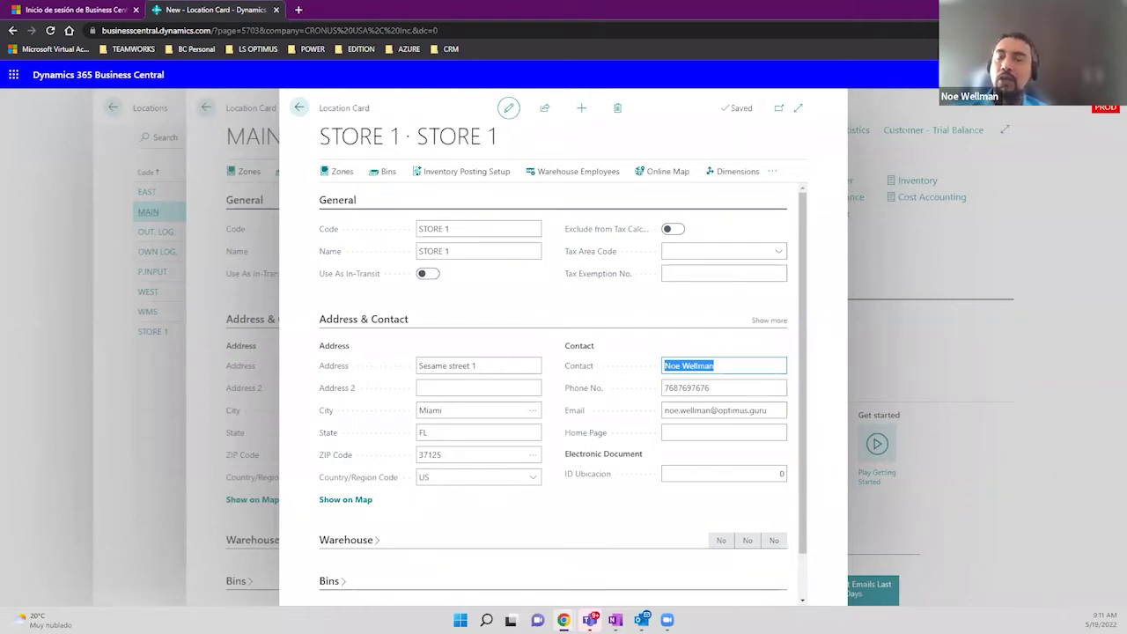
Search Tell me for 'inventory set up' to find the Inventory Setup page.
key(alt+q)
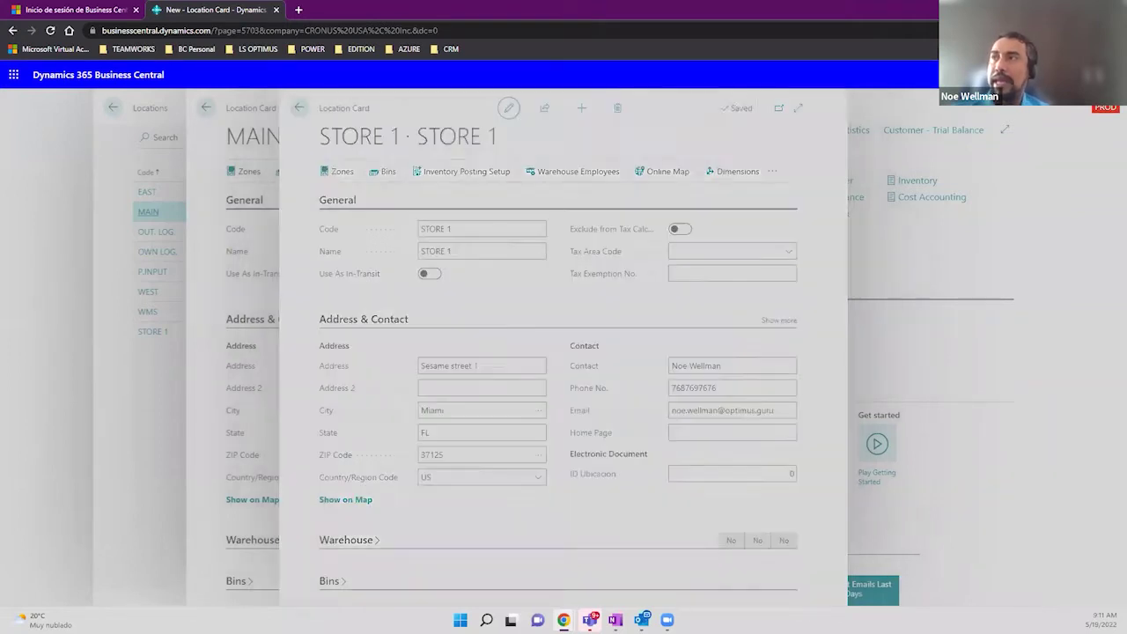
text(invent)
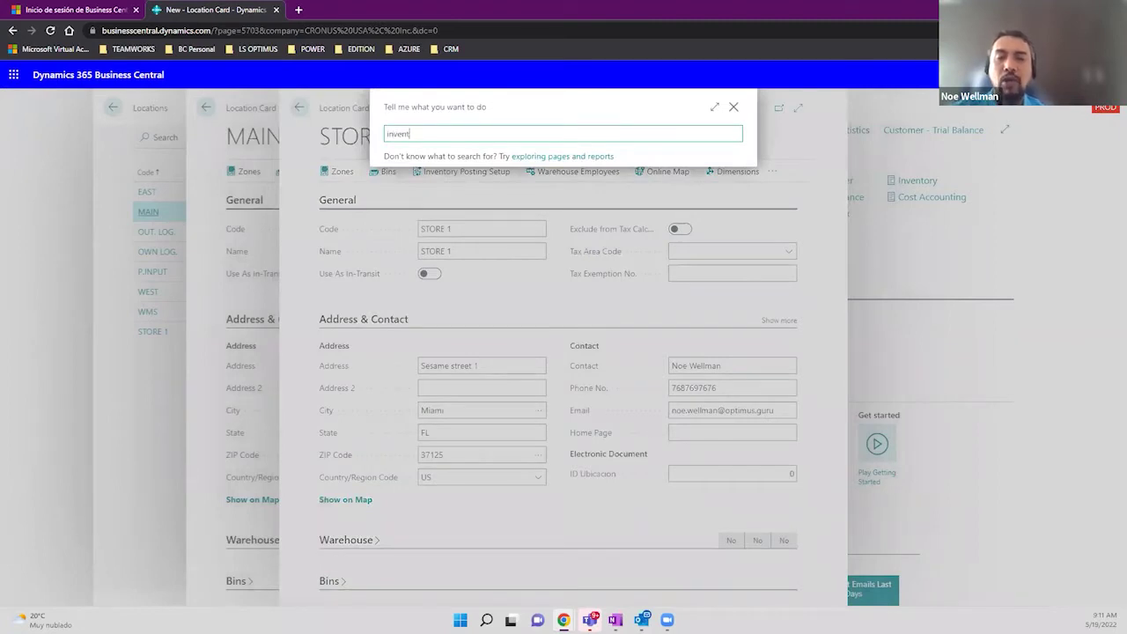
text(tory c)
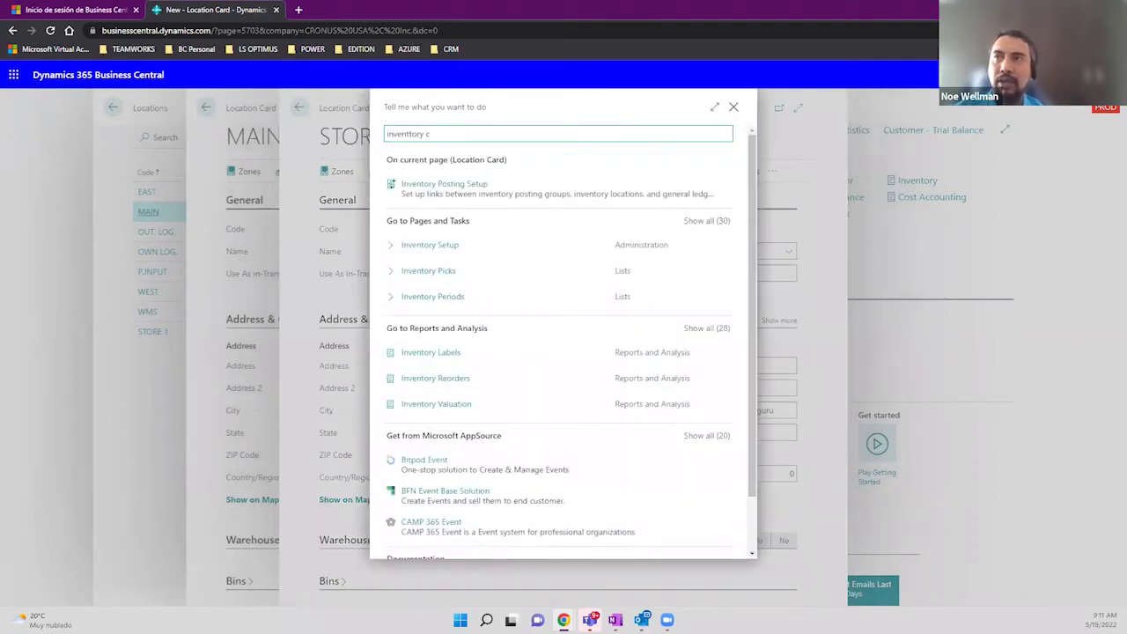
key(BackSpace)
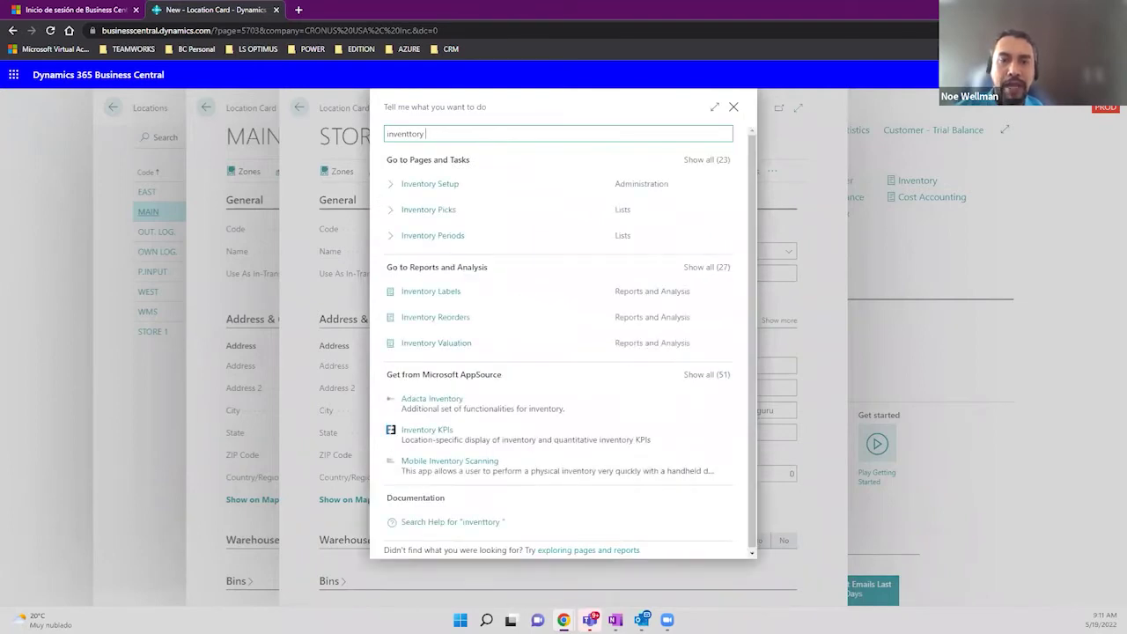
text(set up)
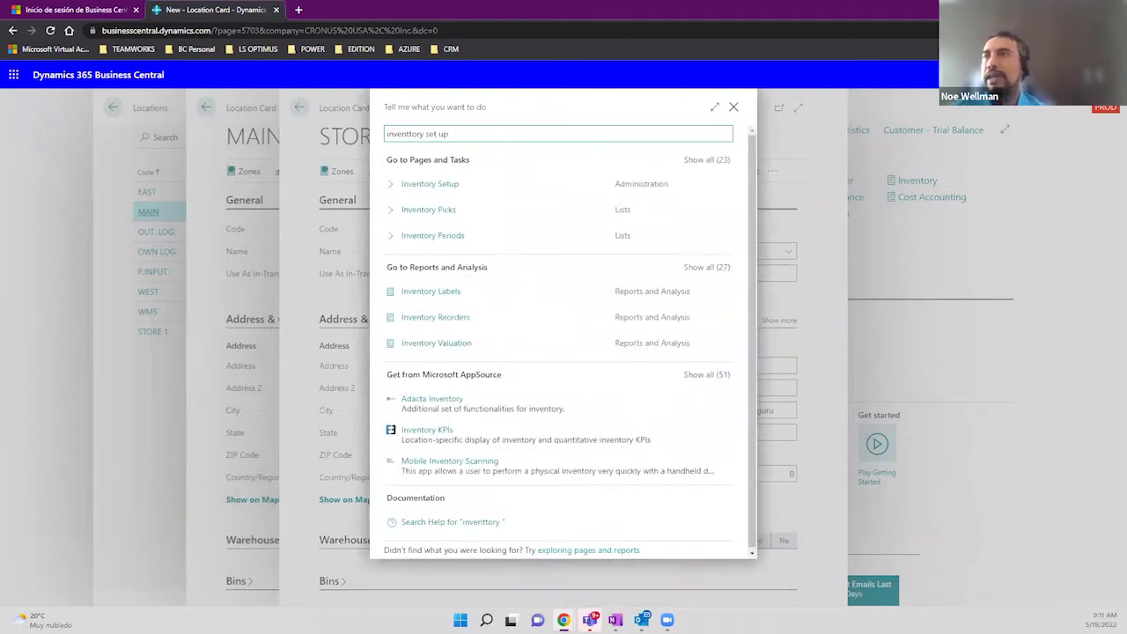
Open Inventory Setup with the Dimensions section expanded and all General fields shown.
click(440, 184)
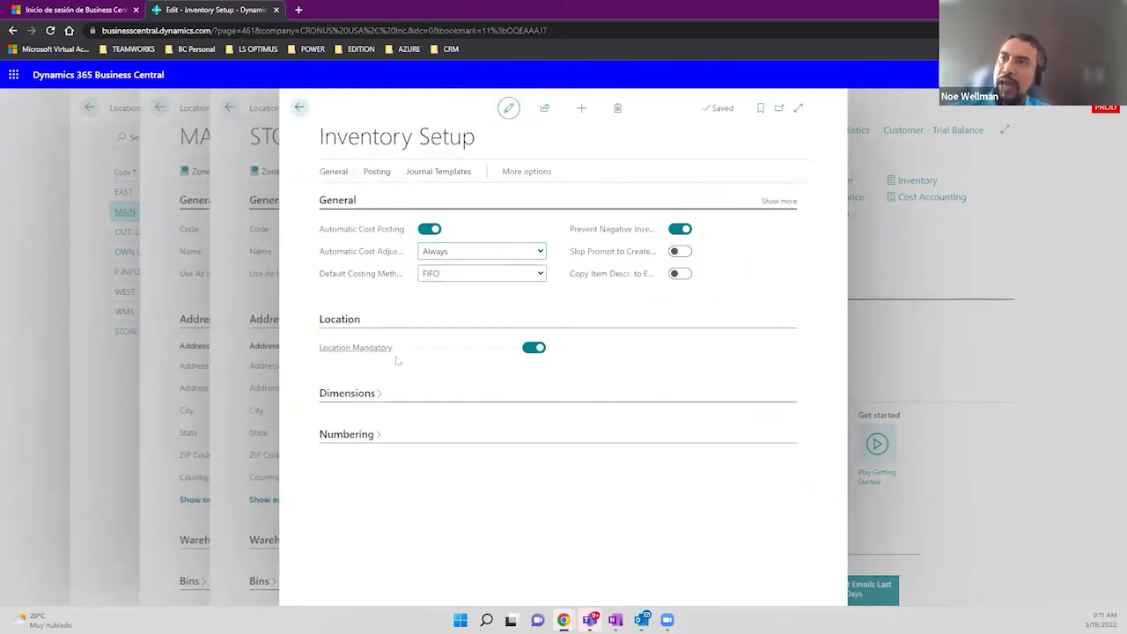
click(378, 394)
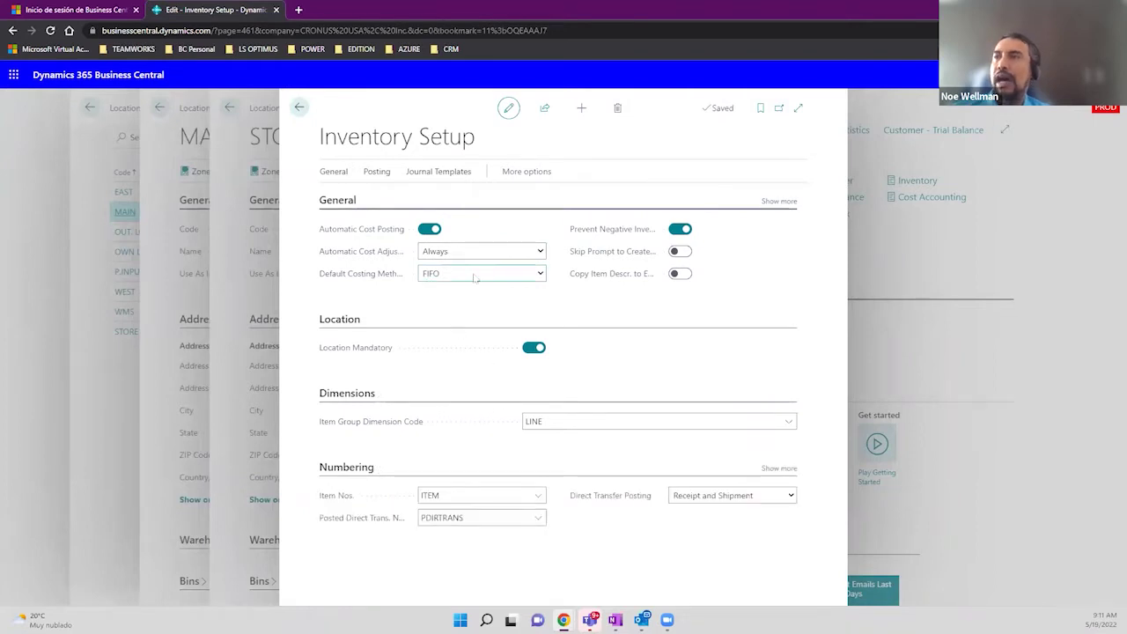
click(784, 201)
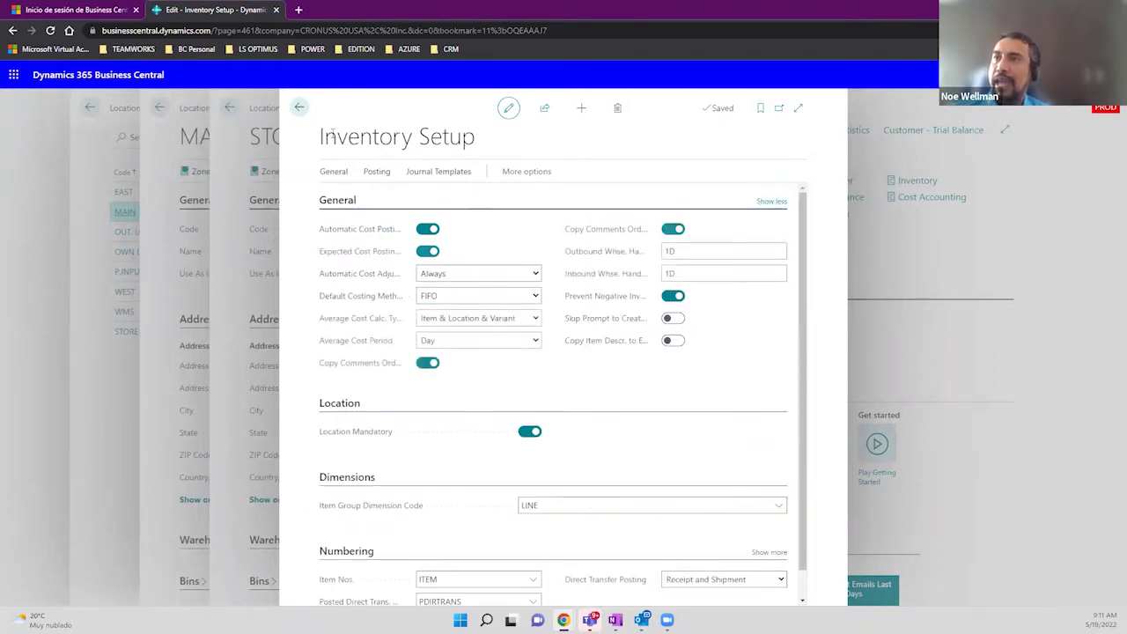
drag(323, 137, 476, 143)
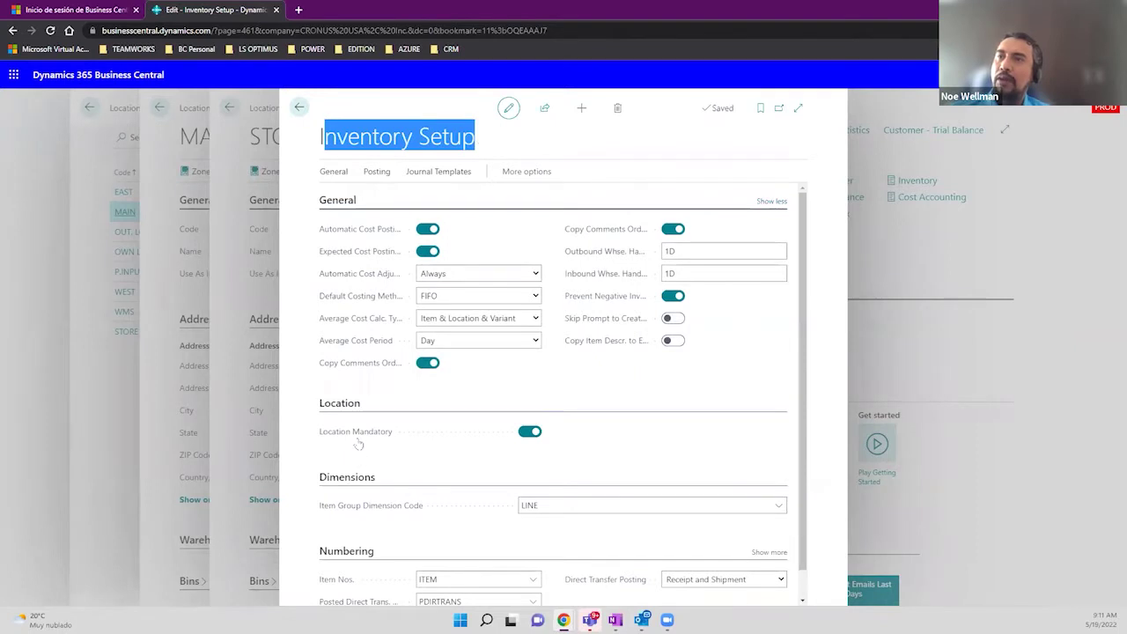
mouse_move(358, 441)
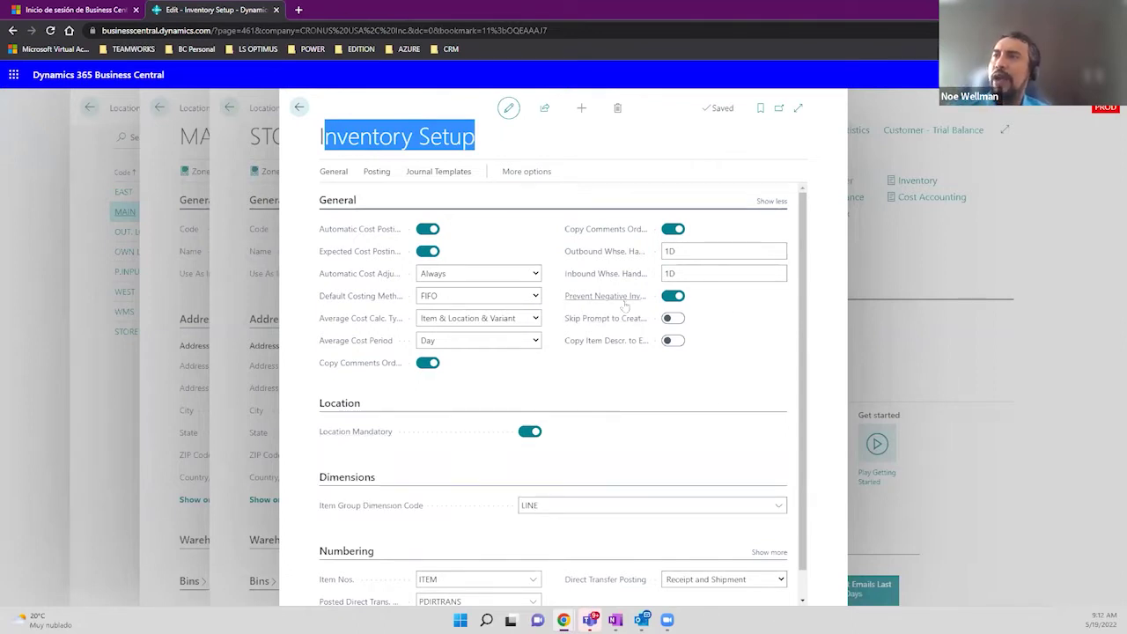
Toggle Prevent Negative Inventory off and back on, leaving it enabled.
mouse_move(624, 304)
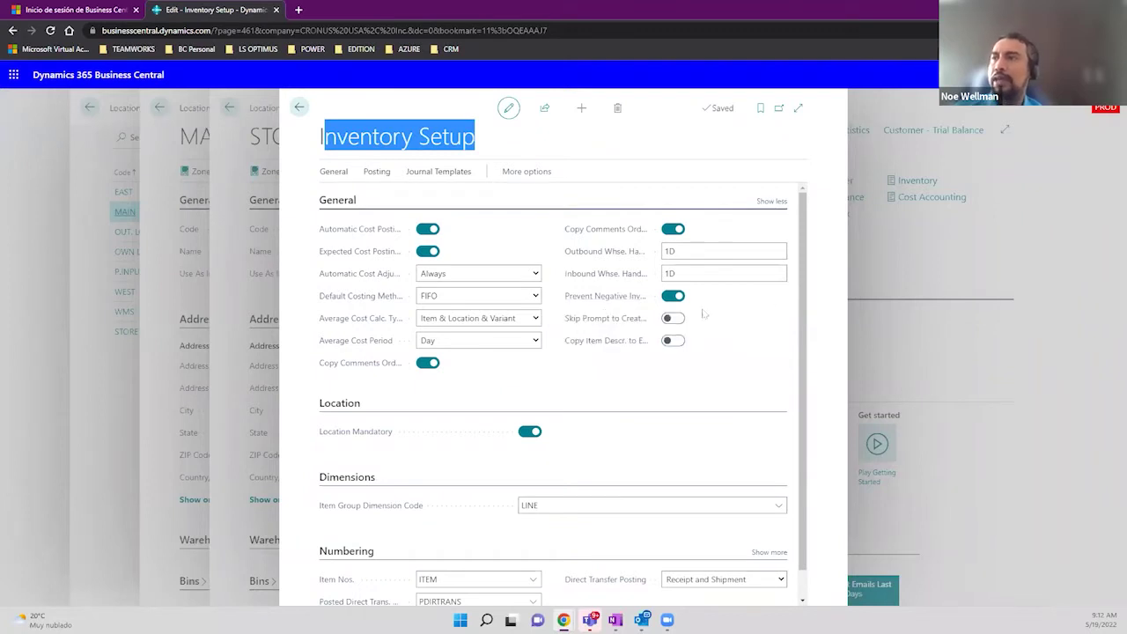
click(672, 297)
click(673, 296)
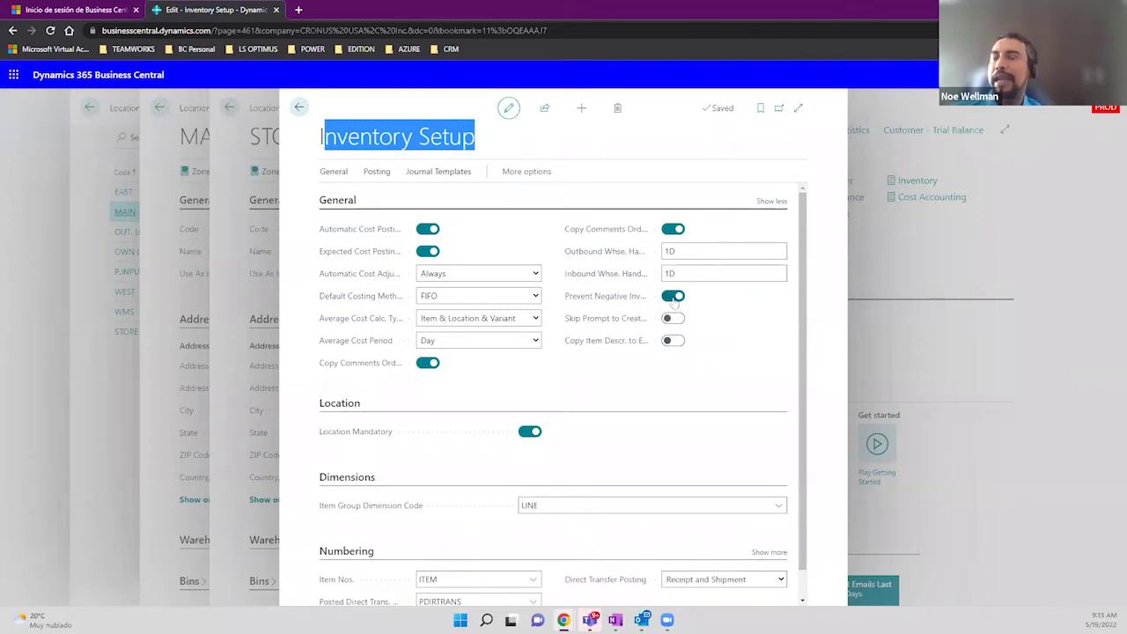
click(672, 296)
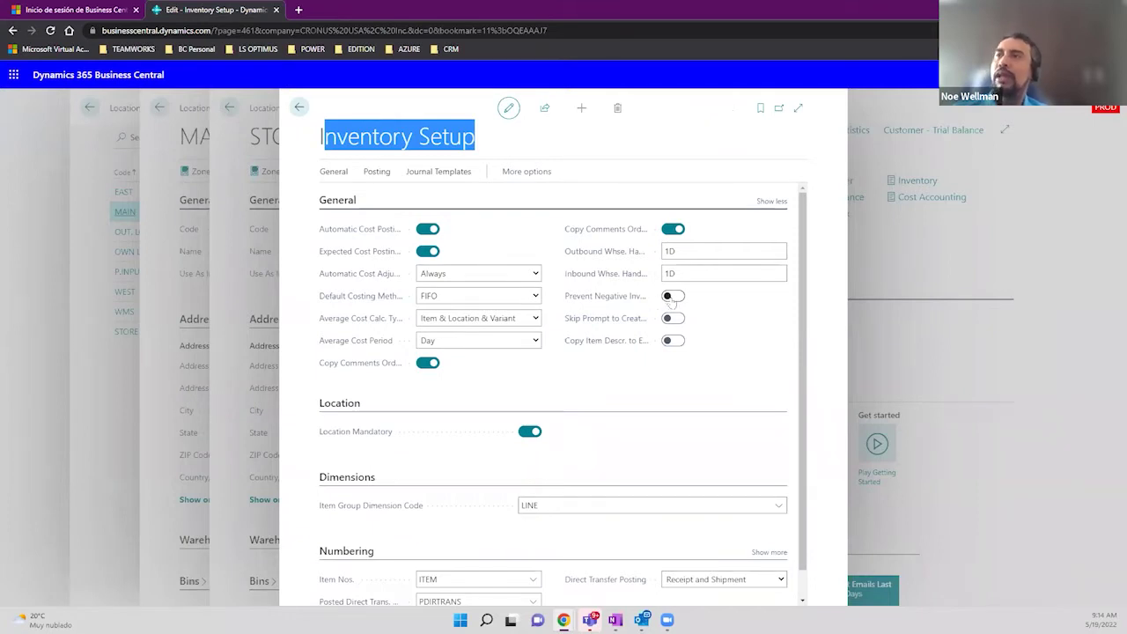
click(670, 297)
mouse_move(607, 300)
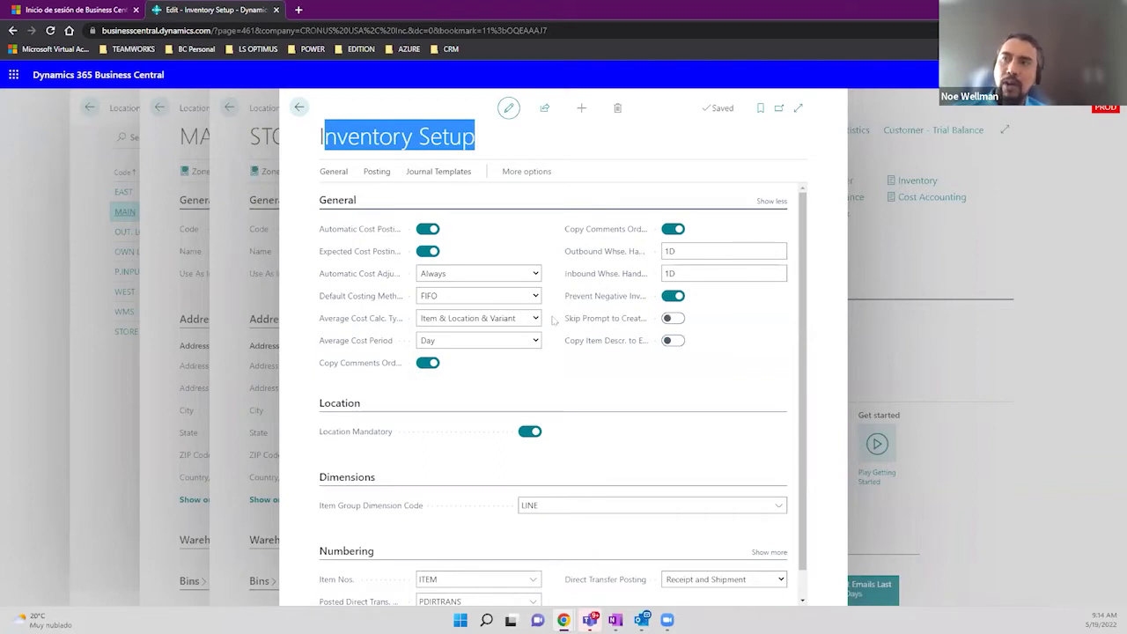
scroll(552, 316, down, 1)
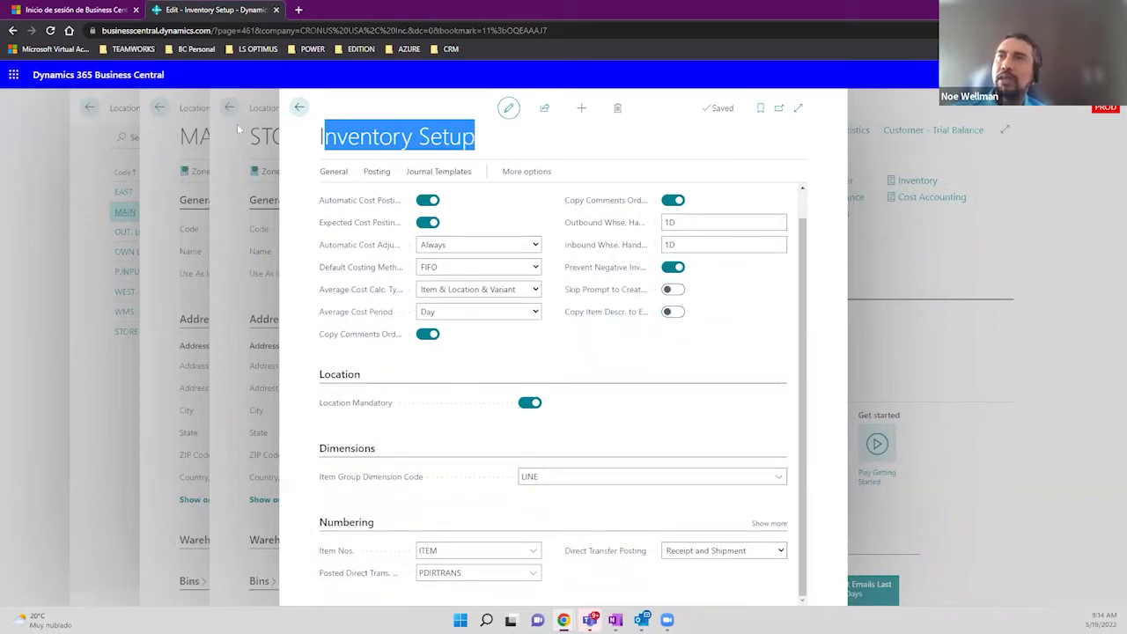
Back out through the STORE 1 and MAIN cards and Locations list to the home page.
click(300, 106)
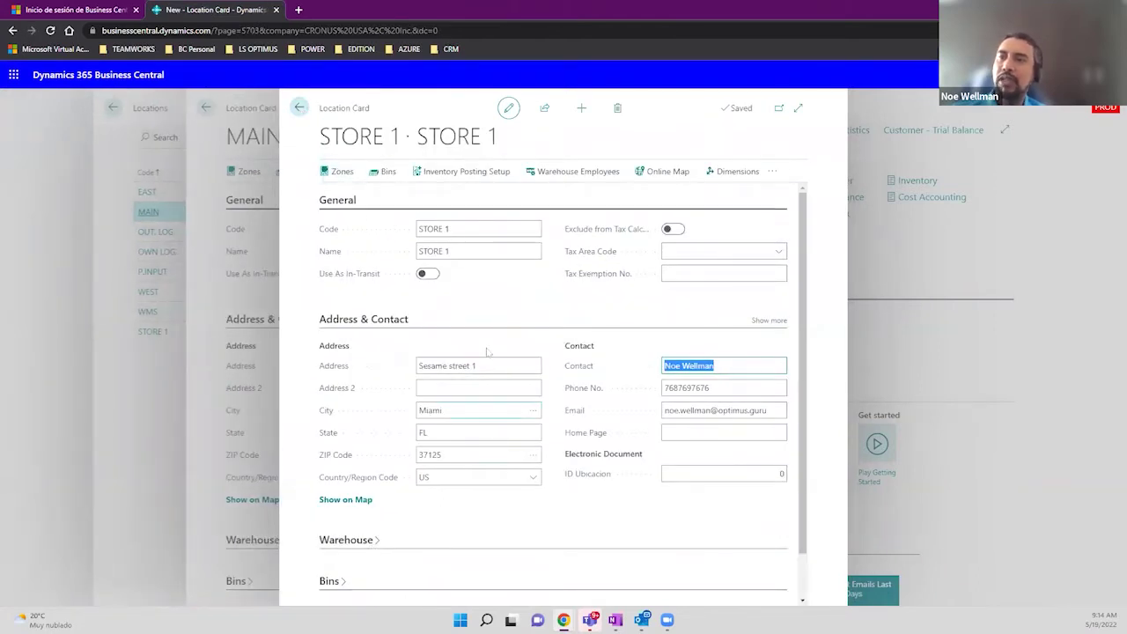
scroll(507, 327, down, 3)
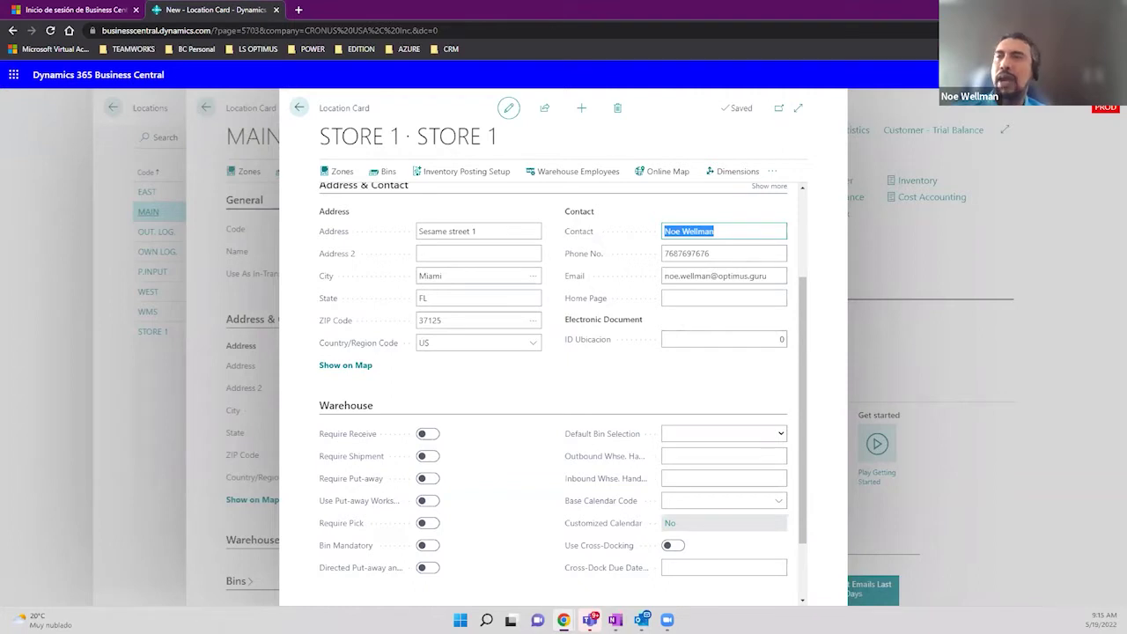
click(299, 107)
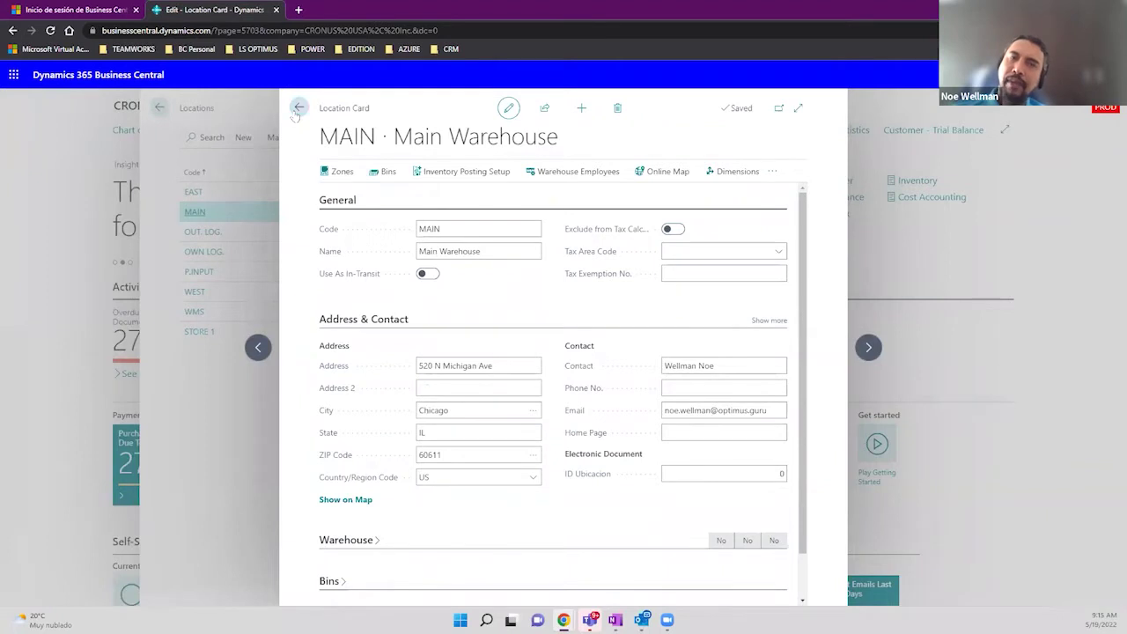
click(299, 108)
click(299, 109)
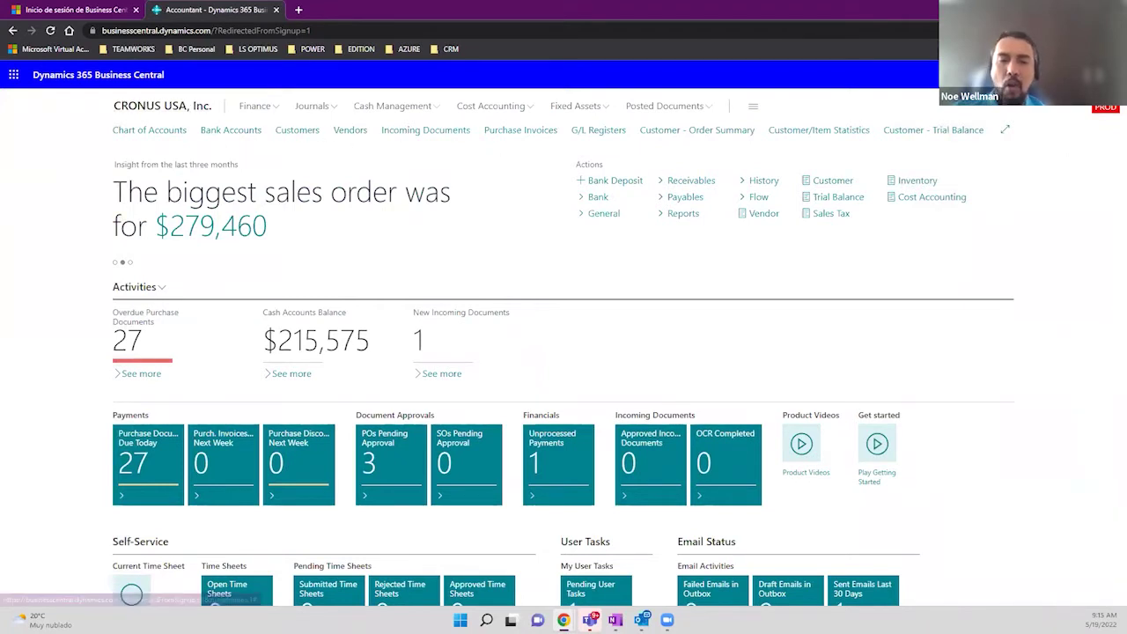
Search Tell me for 'items' and open the Items list.
key(alt+q)
text(inventory)
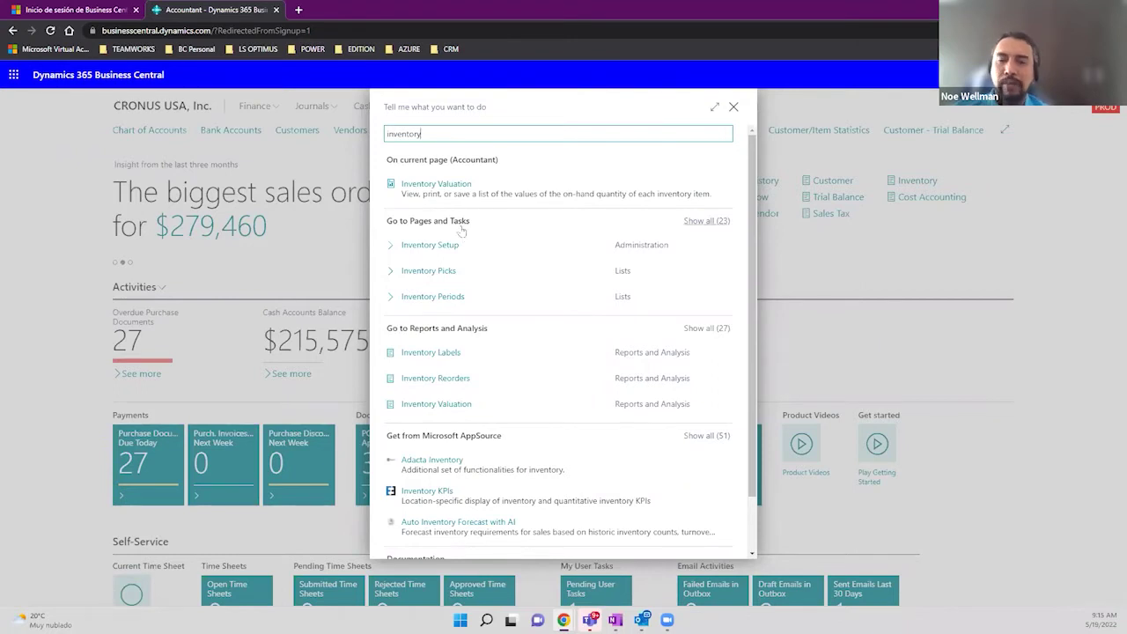
key(BackSpace)
key(BackSpace)
key(BackSpace)
key(BackSpace)
key(BackSpace)
key(BackSpace)
key(BackSpace)
key(BackSpace)
key(BackSpace)
text(items)
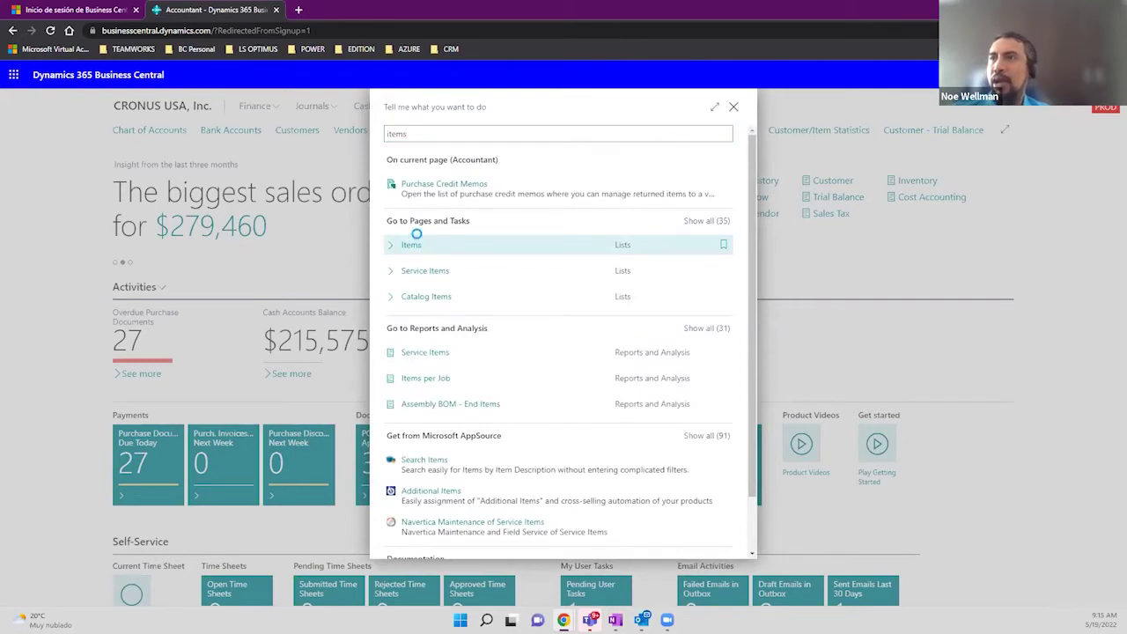
click(417, 238)
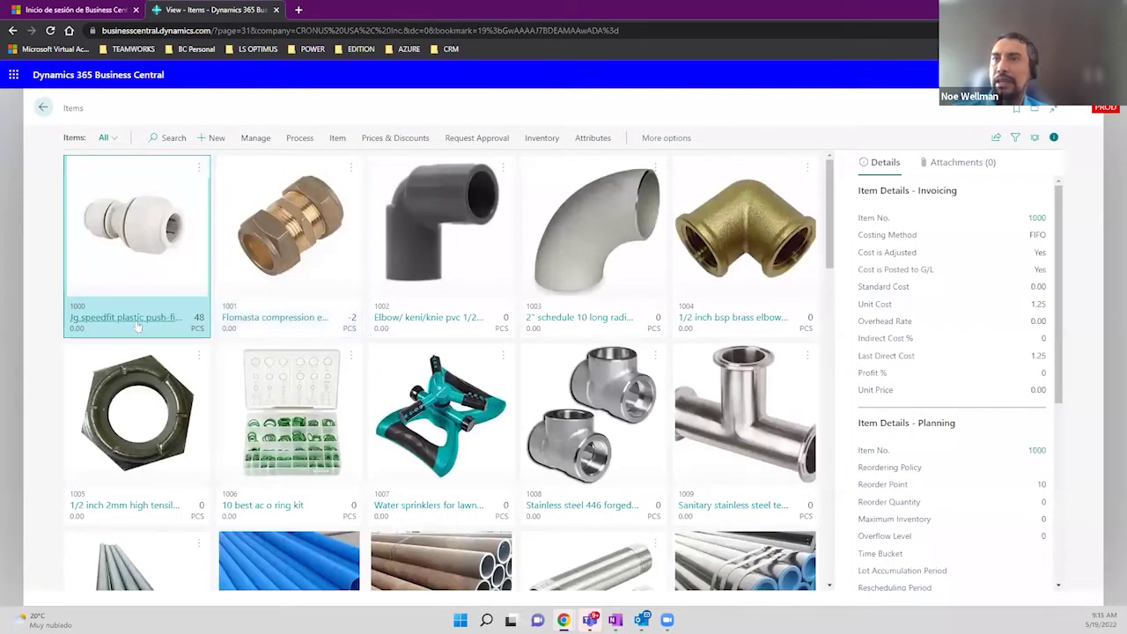
Scroll the item tiles and select Coca Cola 400 ml.
scroll(407, 319, down, 10)
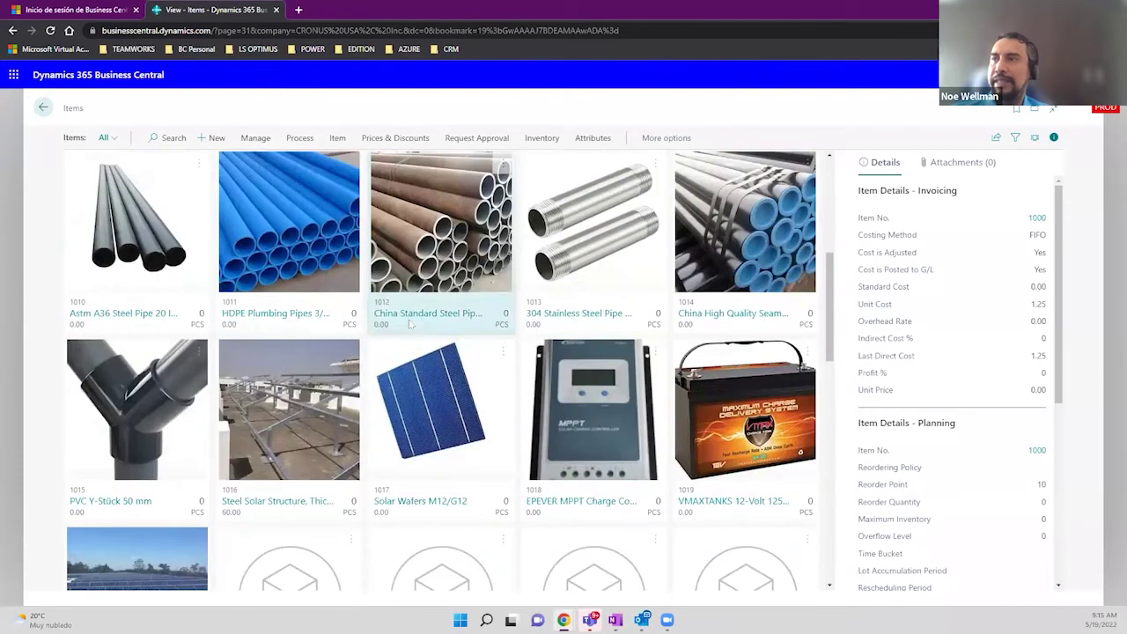
scroll(409, 324, down, 5)
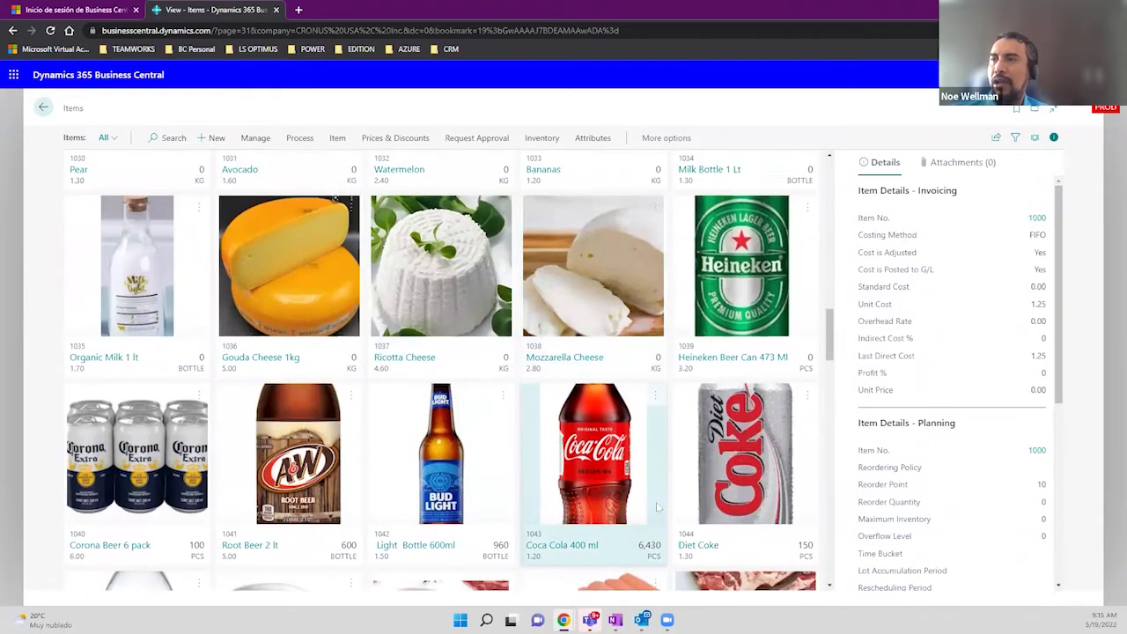
scroll(591, 493, down, 2)
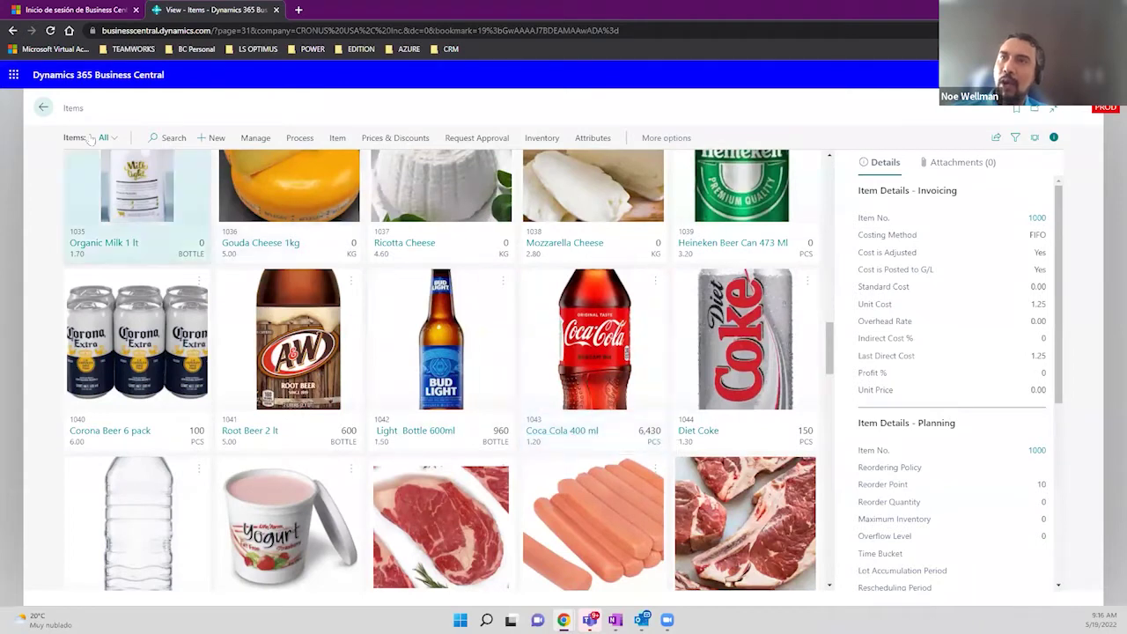
click(558, 437)
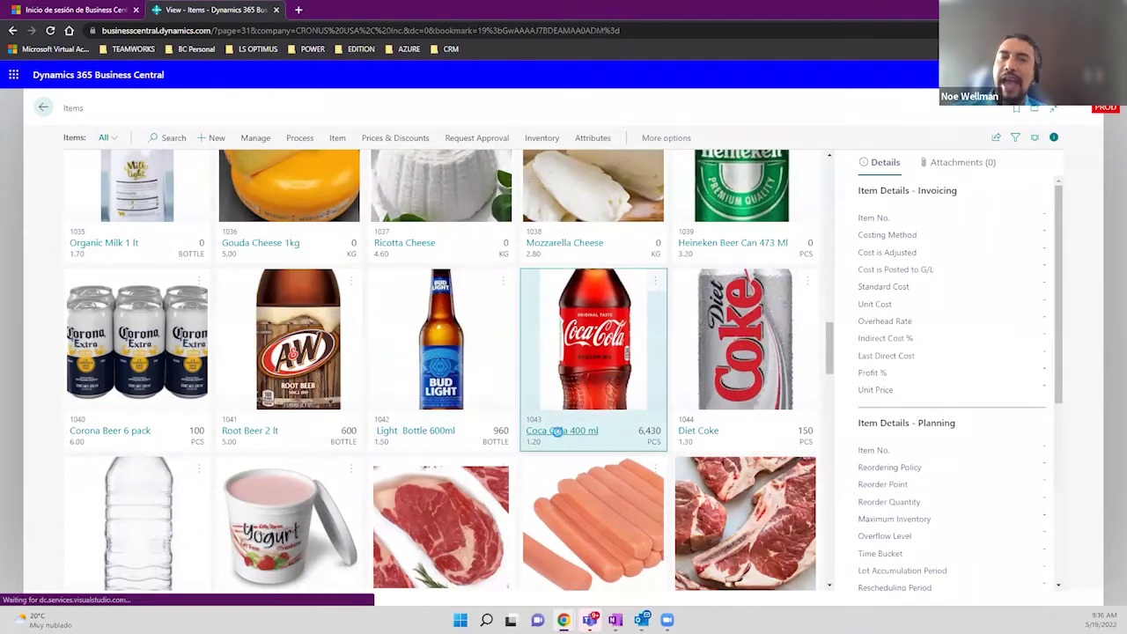
Open the Coca Cola 400 ml item card and show its Item Availability by Location.
click(556, 431)
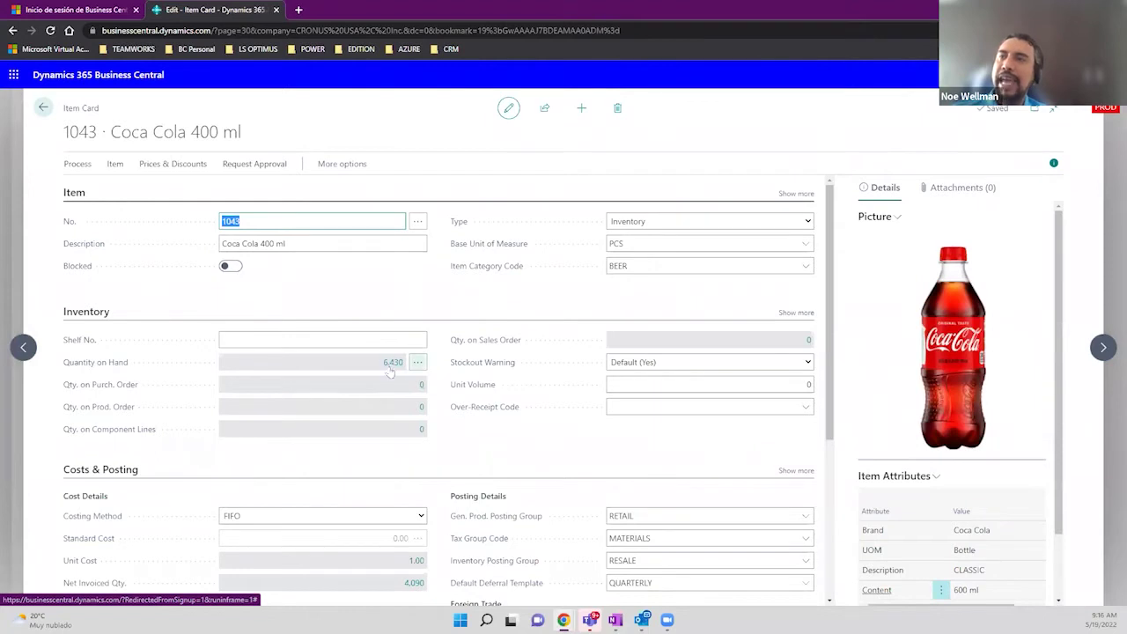
click(332, 165)
click(374, 164)
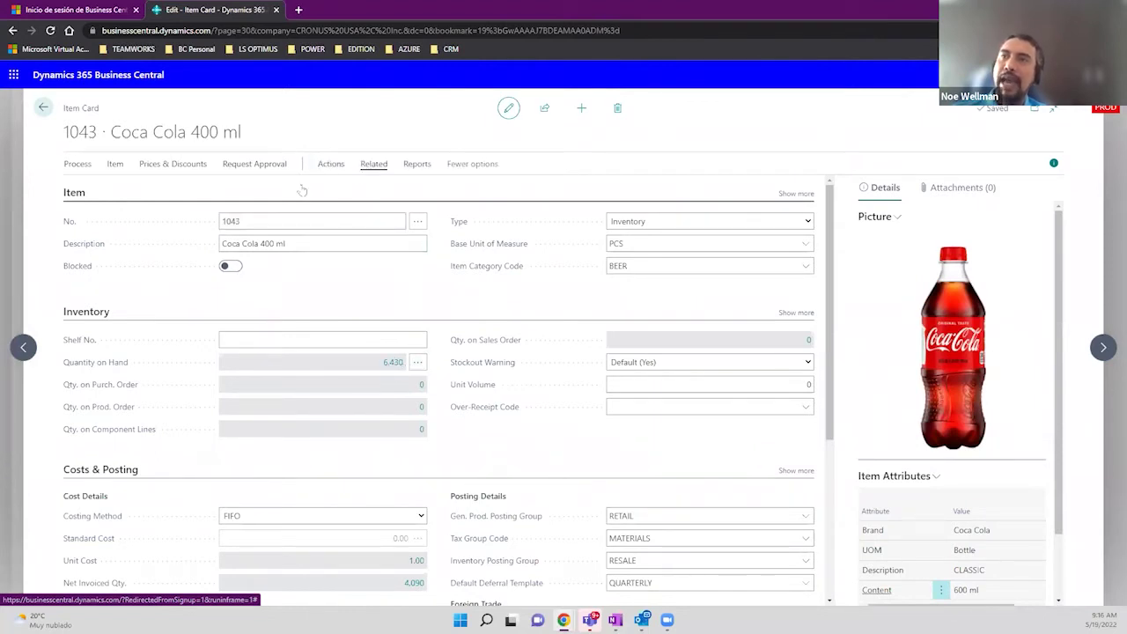
click(146, 189)
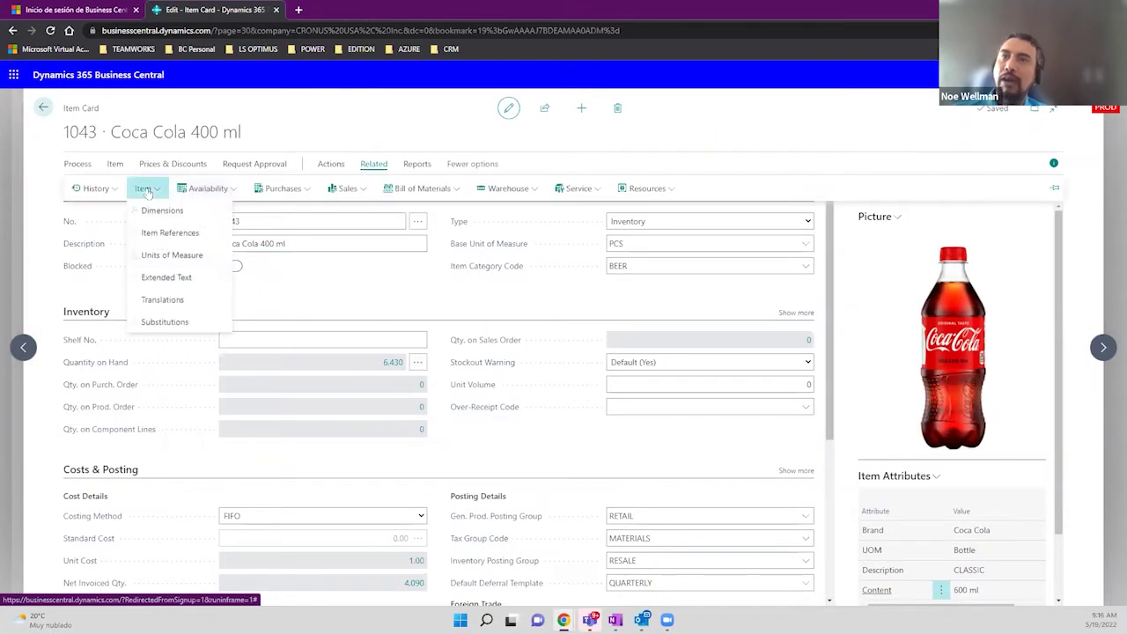
click(211, 190)
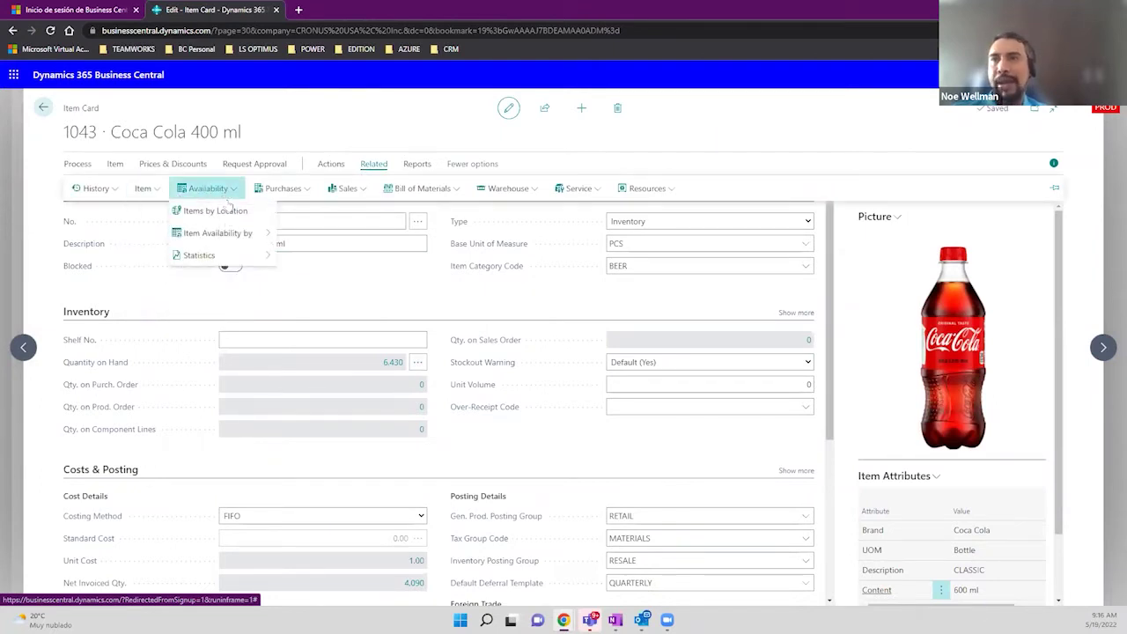
mouse_move(232, 235)
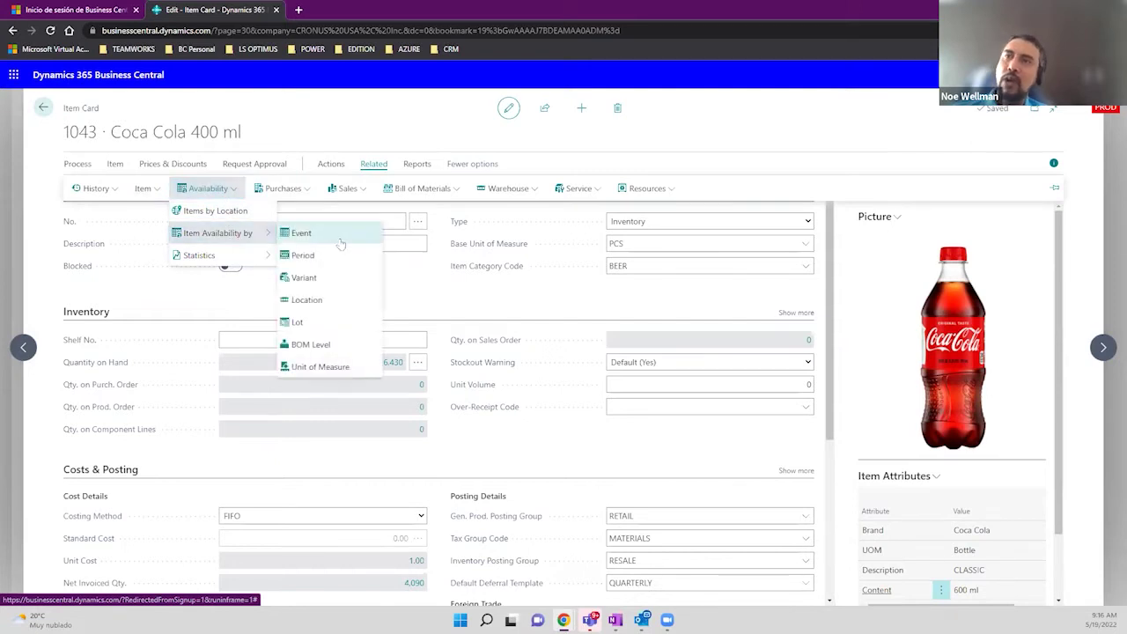
click(338, 300)
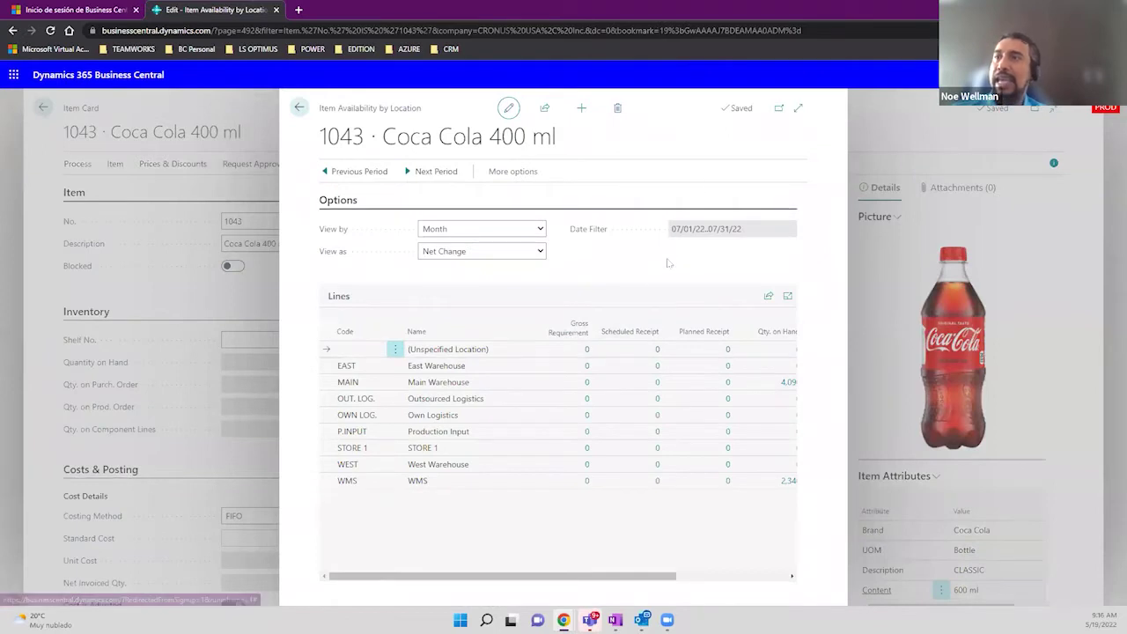
Review availability full-size (MAIN 4,090, WMS 2,340), then return to the Coca Cola item card.
click(797, 109)
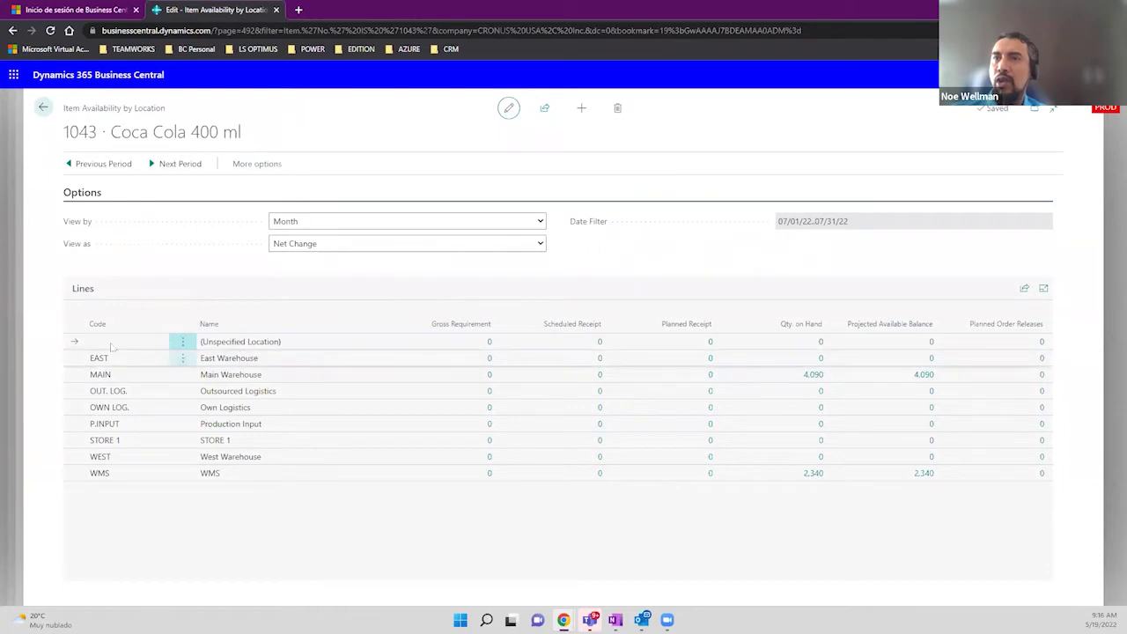
drag(64, 108, 187, 117)
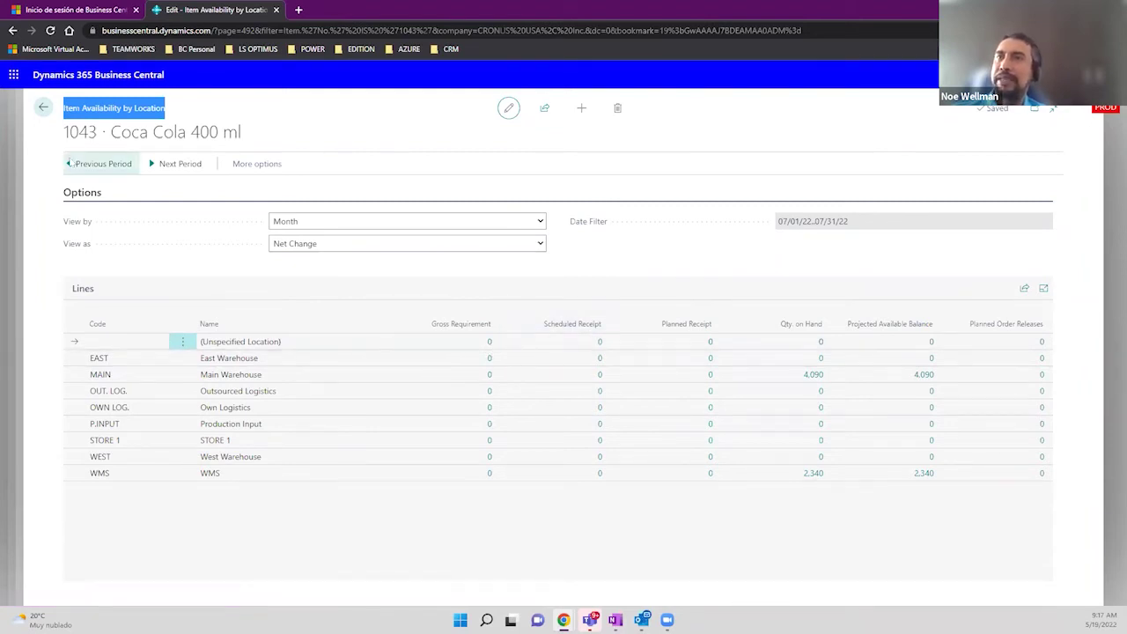
click(43, 108)
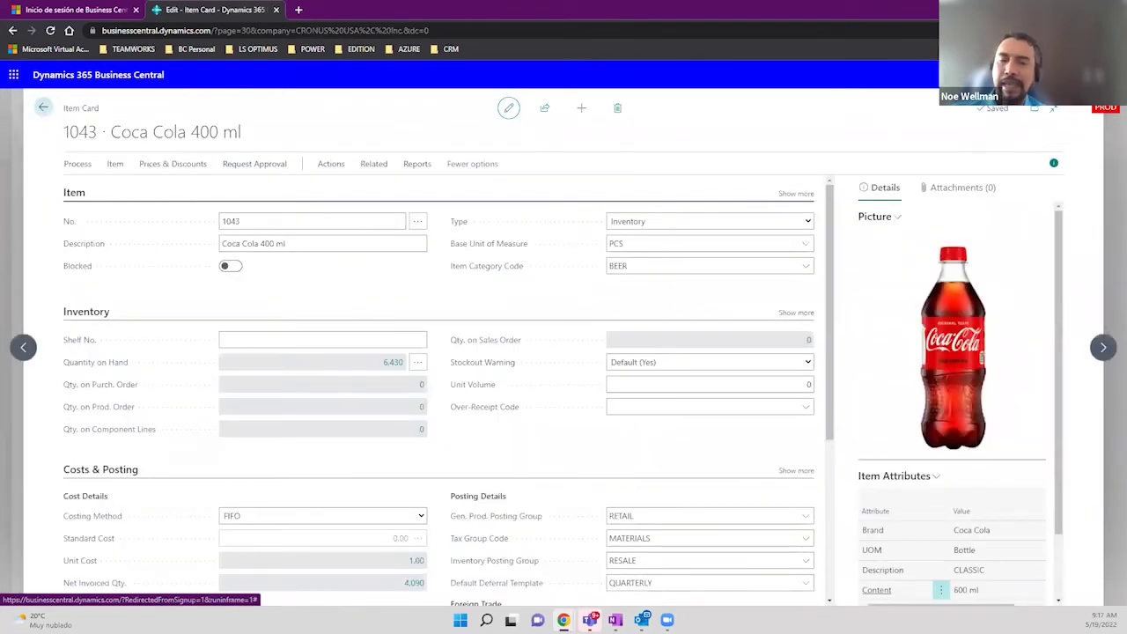
Search 'item journal' and open Item Journals on the DEFAULT batch.
key(alt+q)
text(tem journal)
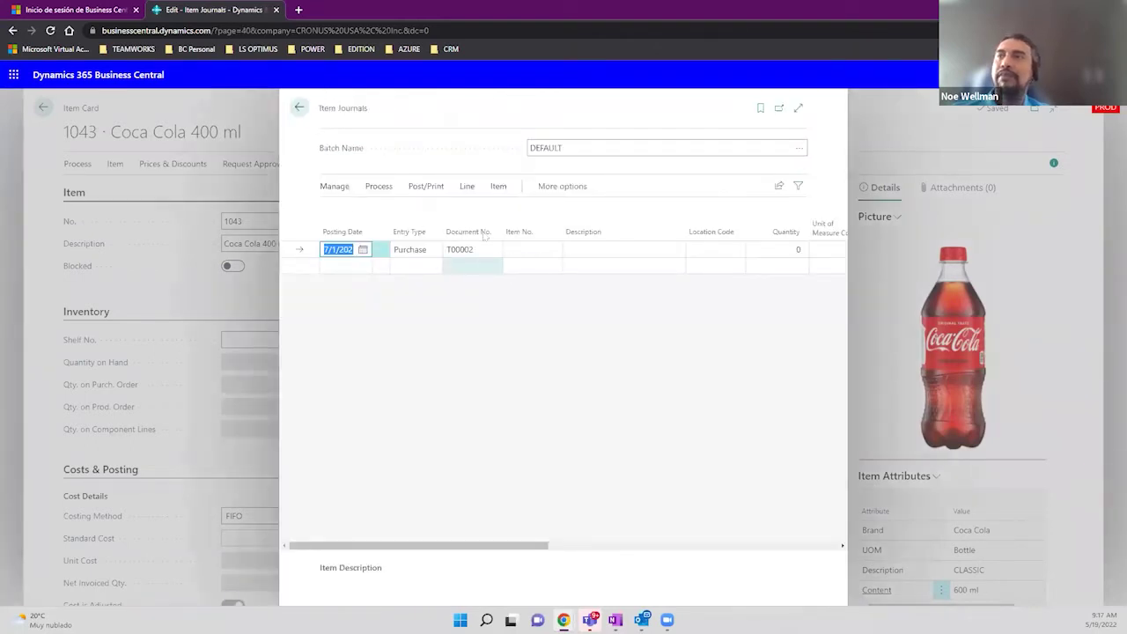
drag(317, 110, 382, 127)
Expand the item journal and set the line's item to 1043 Coca Cola 400 ml.
click(382, 127)
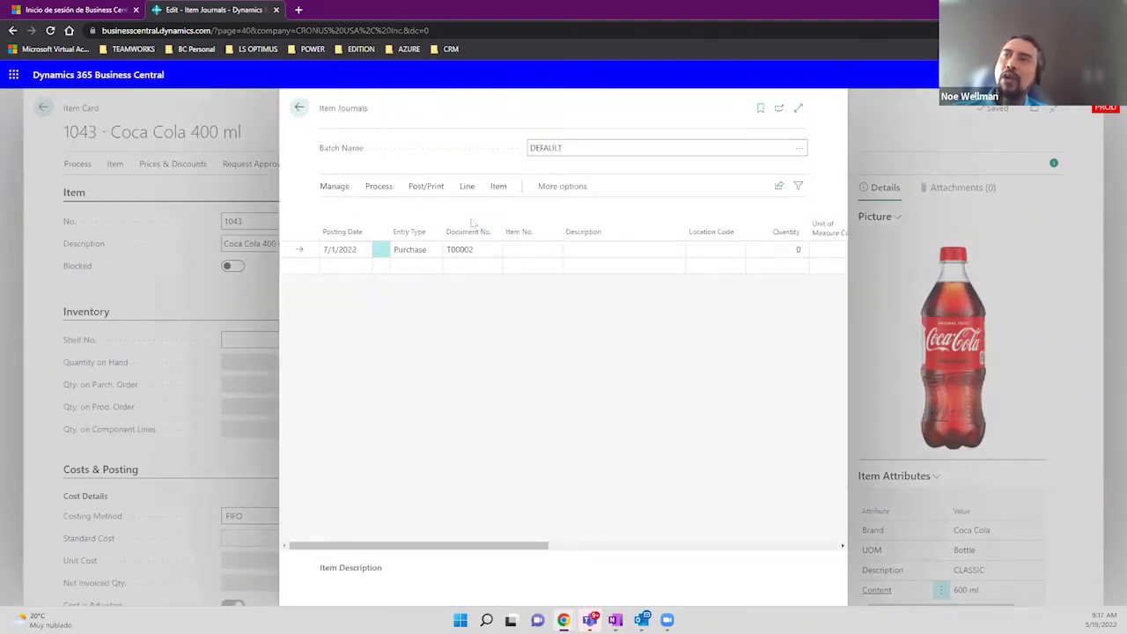
click(798, 107)
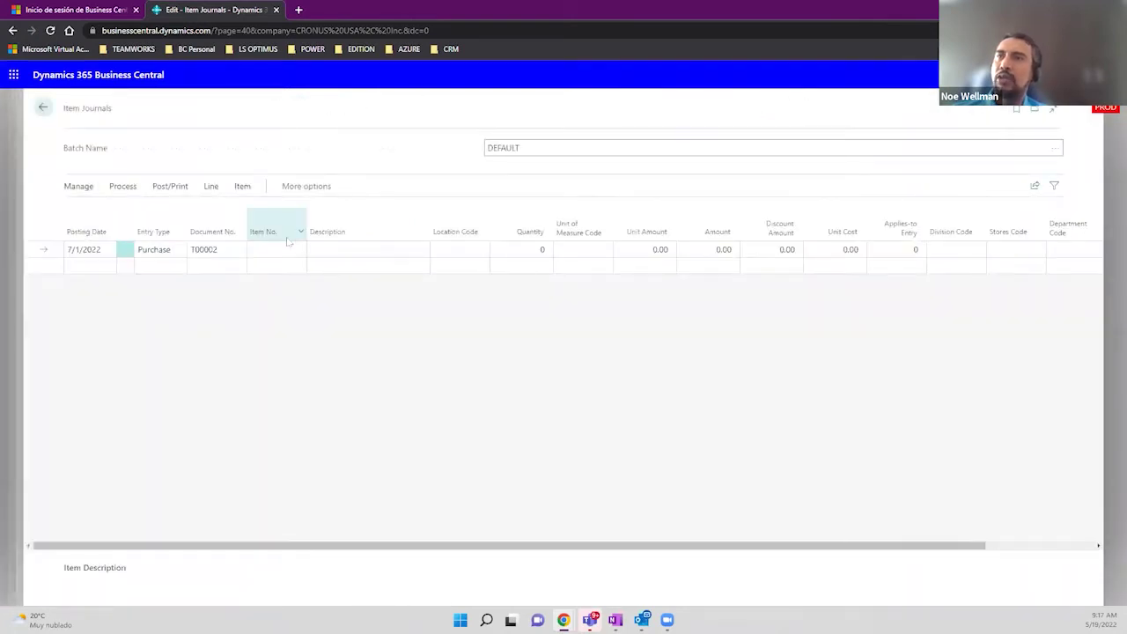
click(295, 250)
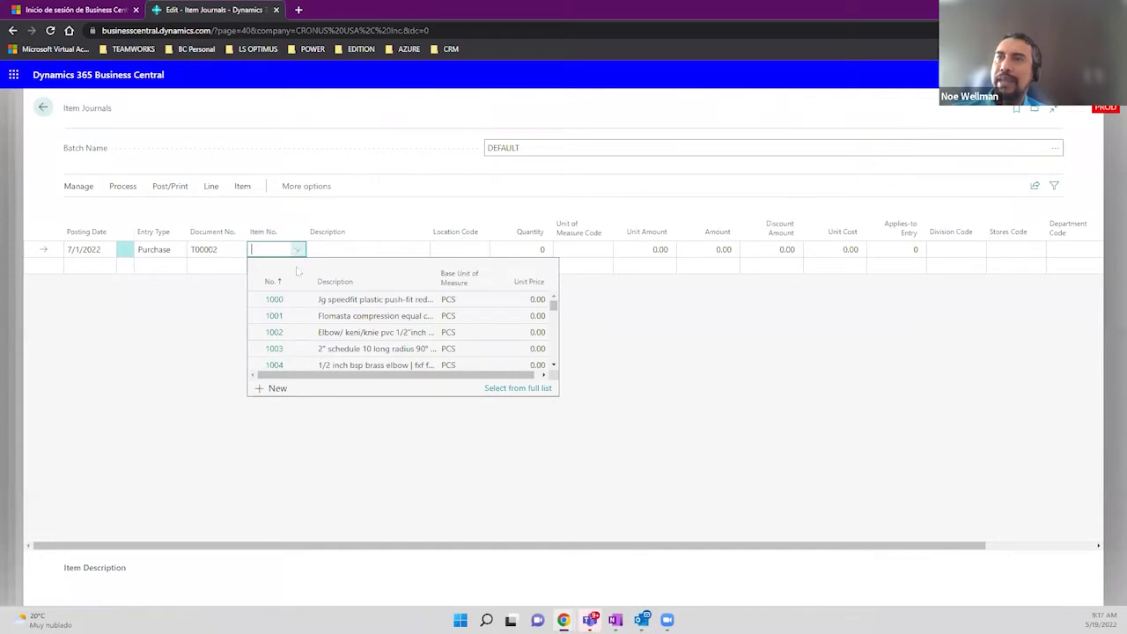
text(coc)
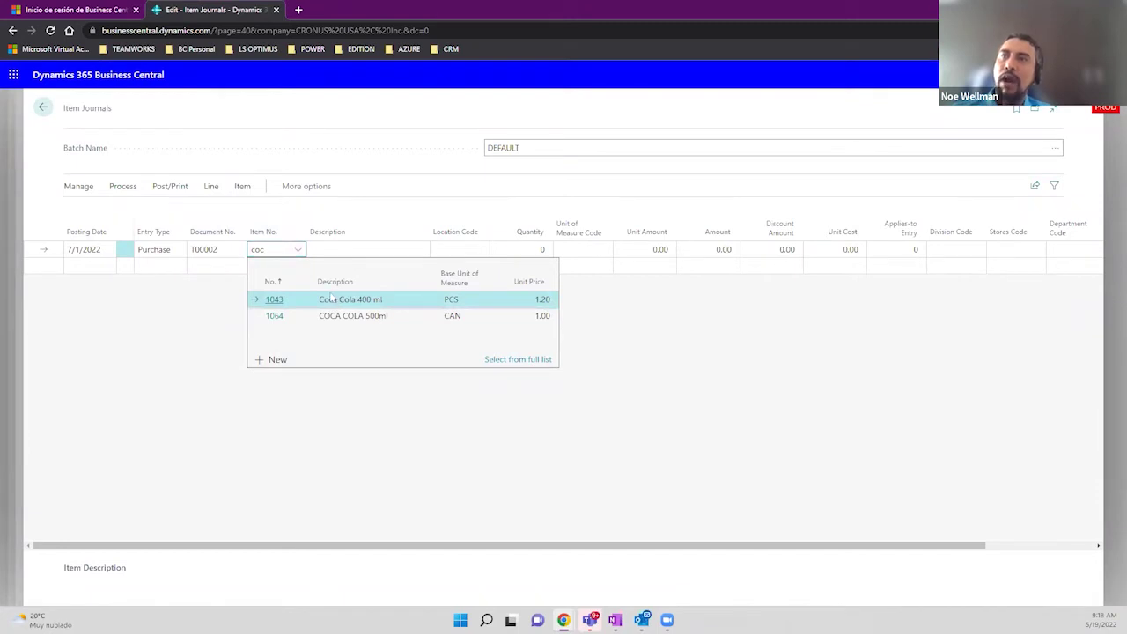
click(333, 300)
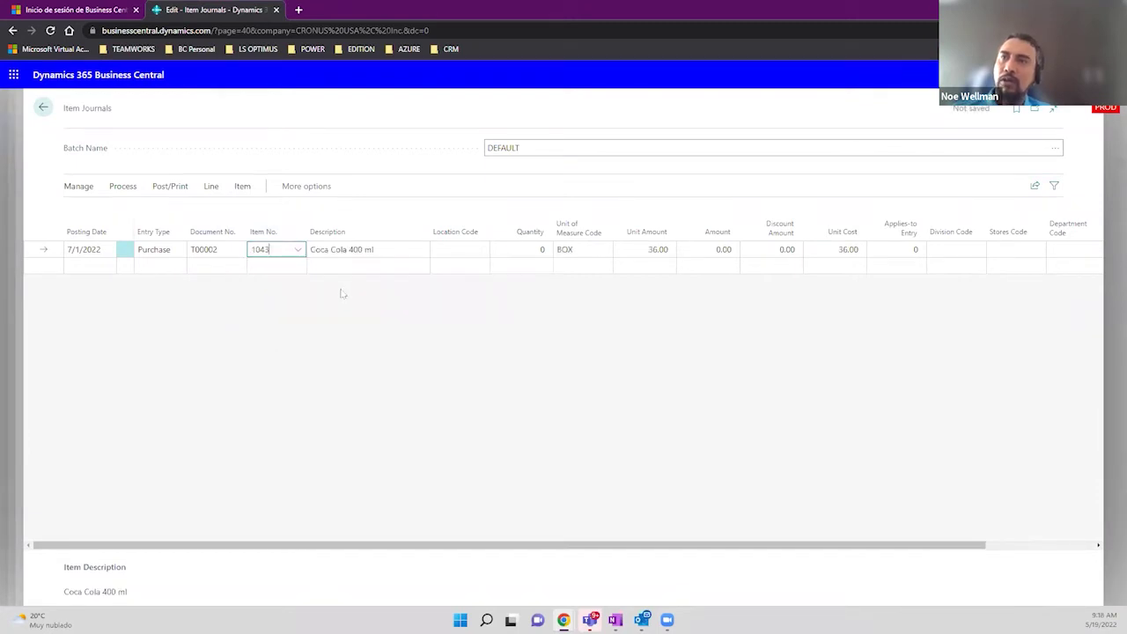
key(Tab)
Enter quantity -1 BOX on the line, leaving Location Code blank.
click(482, 250)
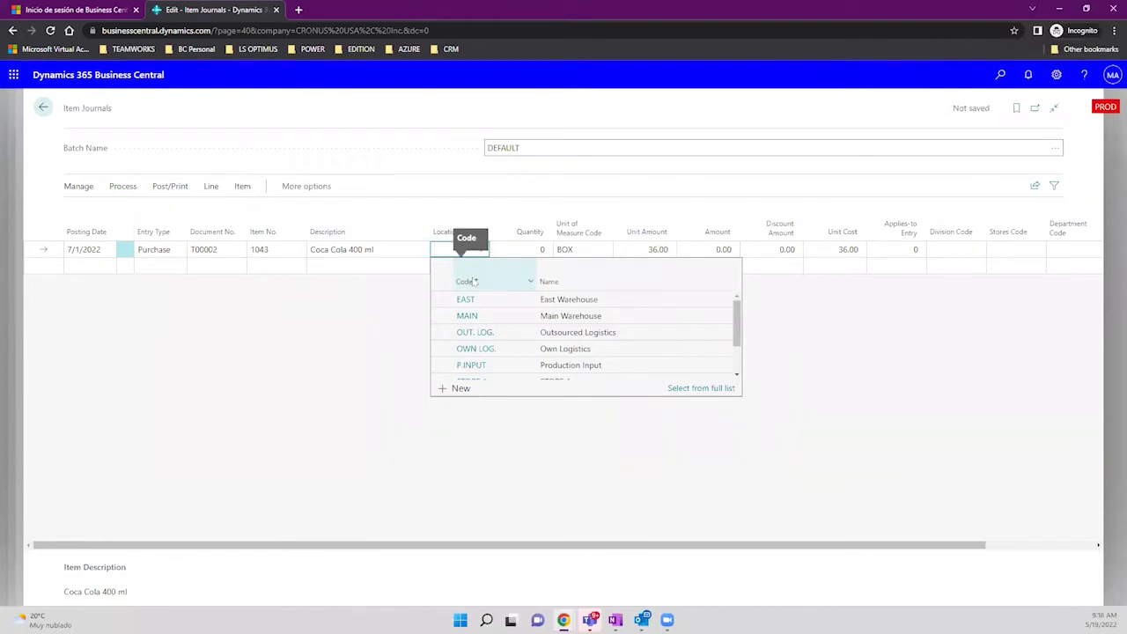
click(516, 250)
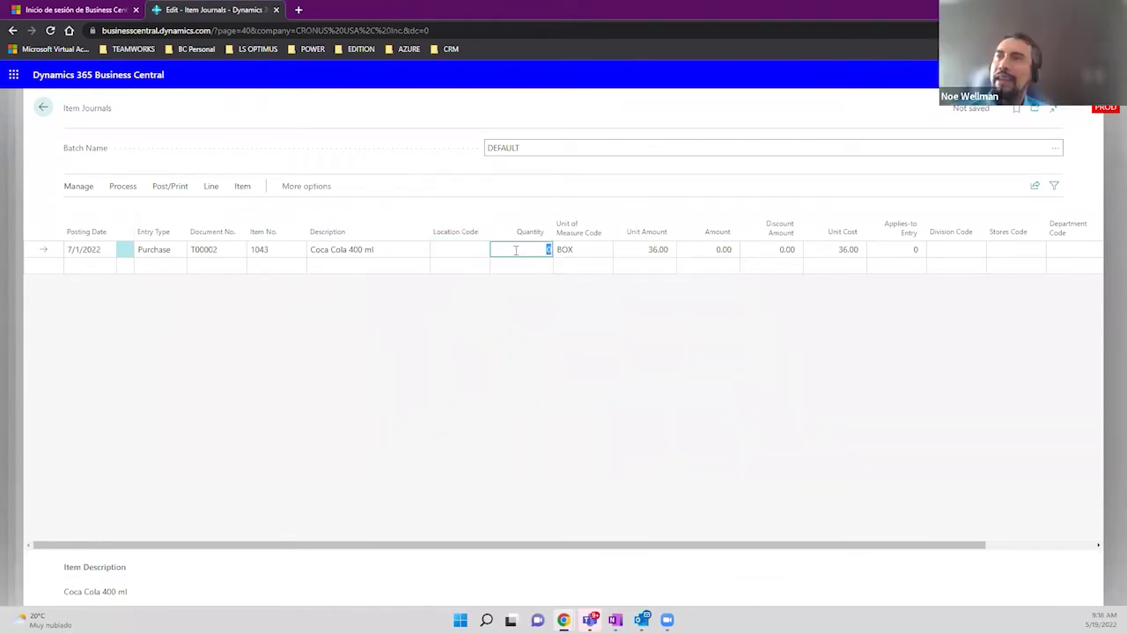
text(1)
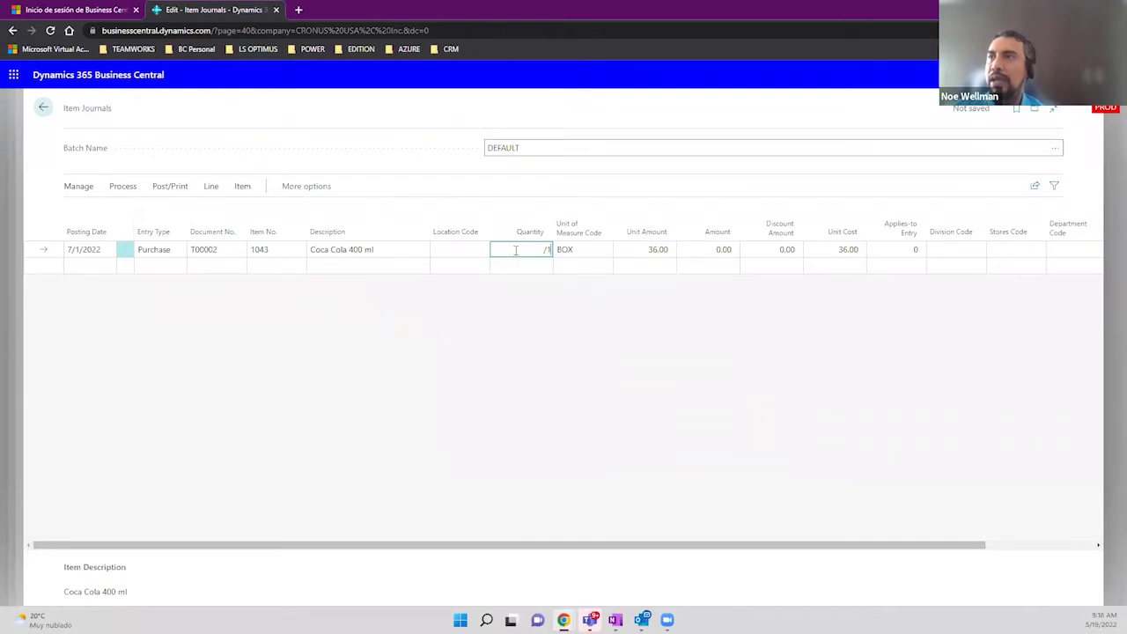
key(BackSpace)
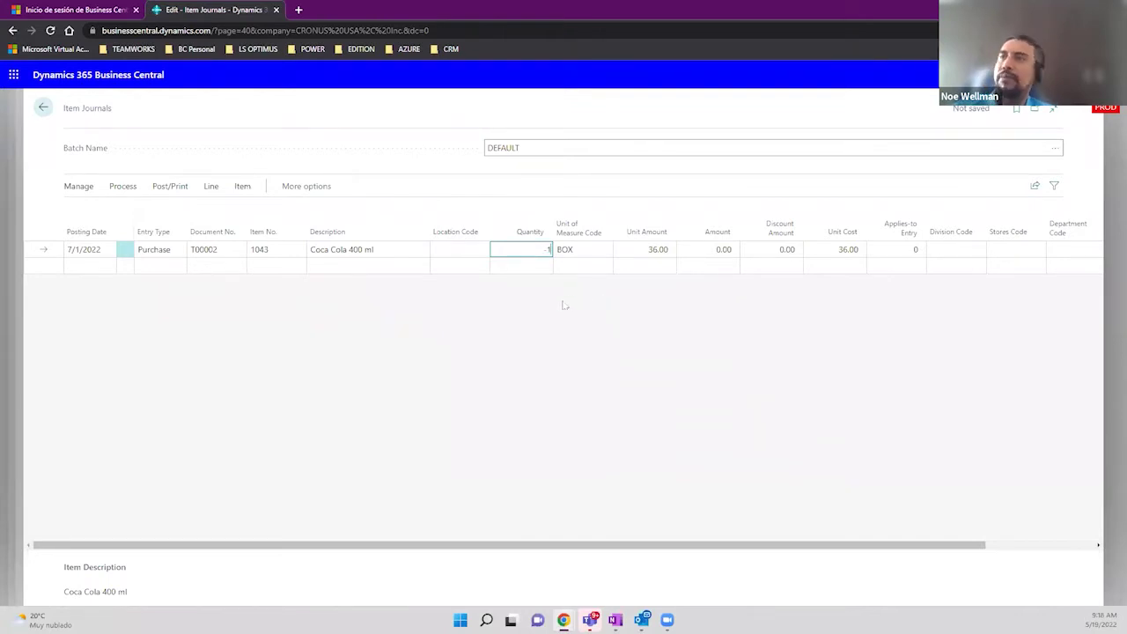
click(457, 249)
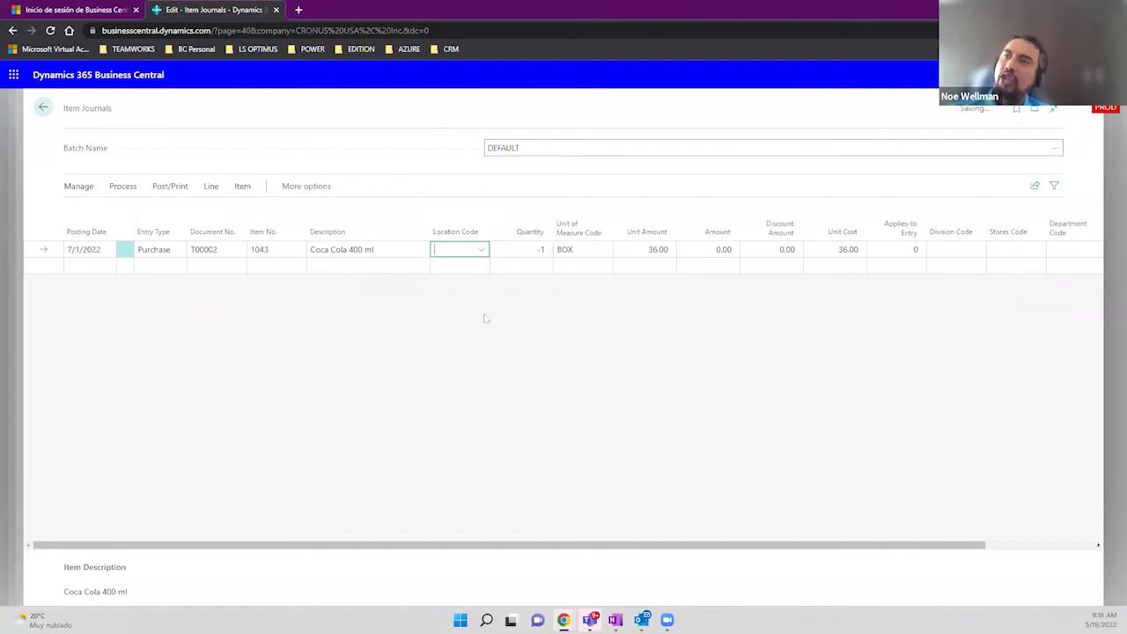
key(Escape)
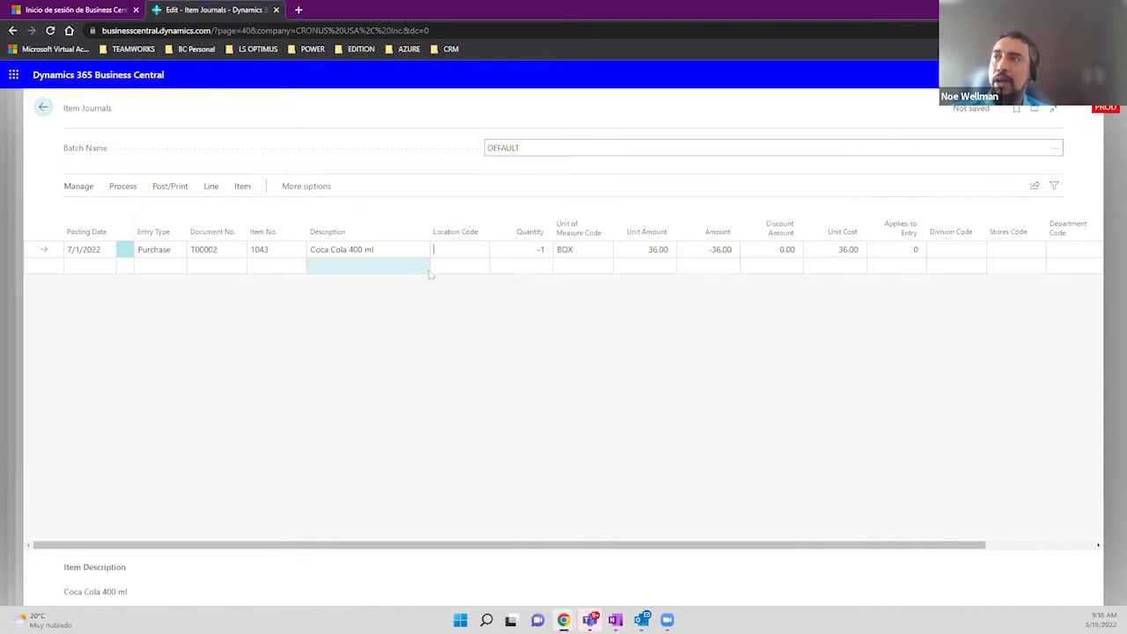
click(528, 249)
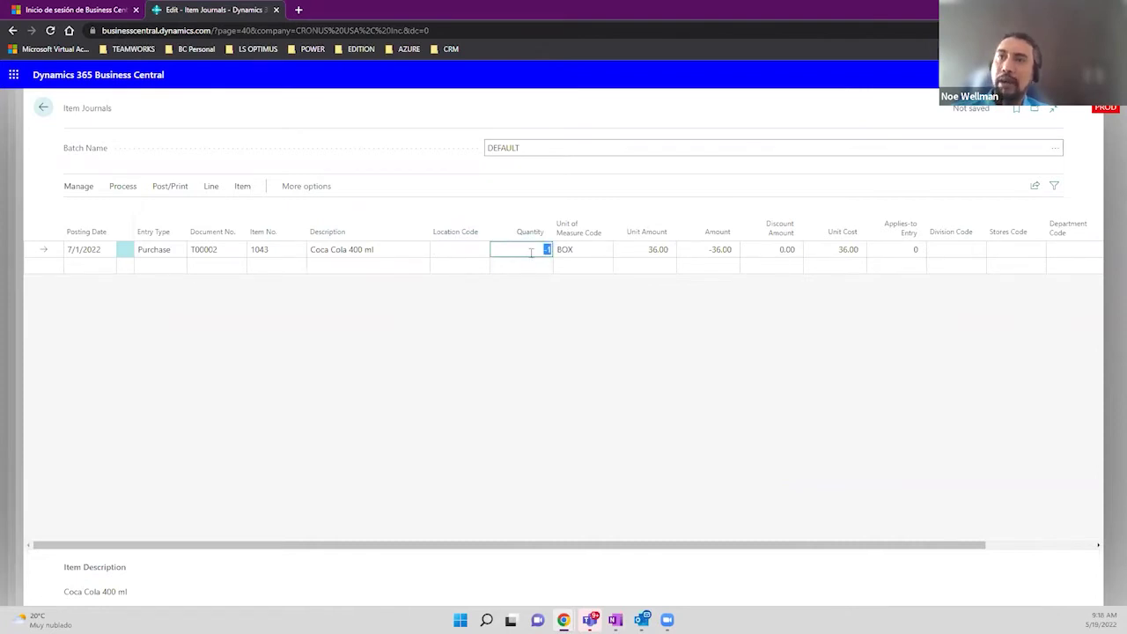
Change the Coca Cola journal line's entry type from Purchase to Negative Adjmt.
click(175, 254)
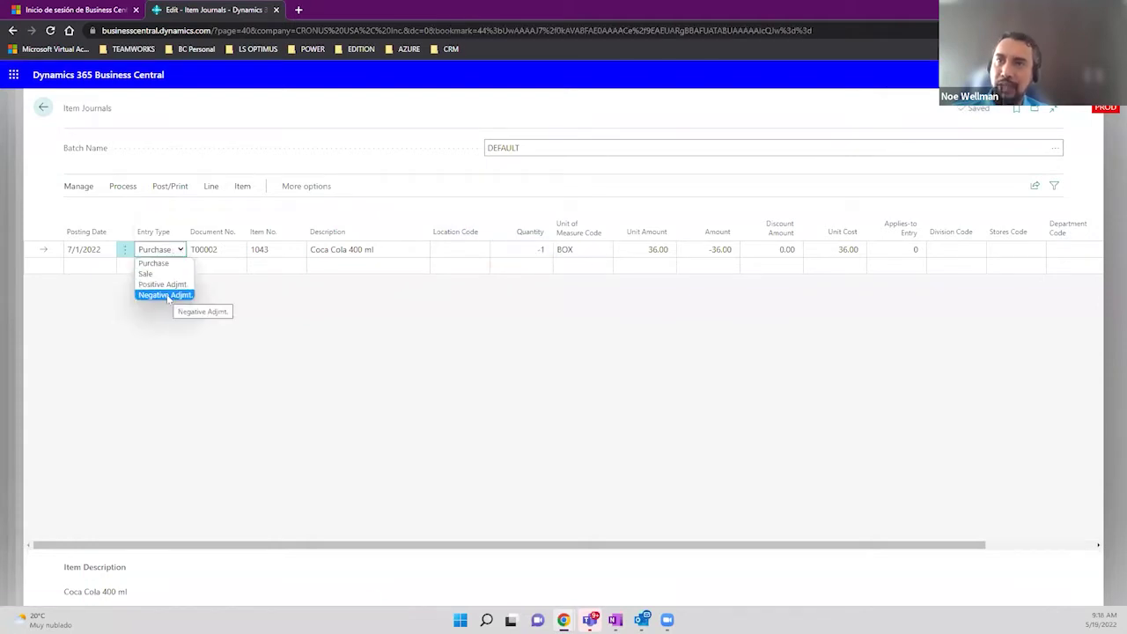
click(168, 296)
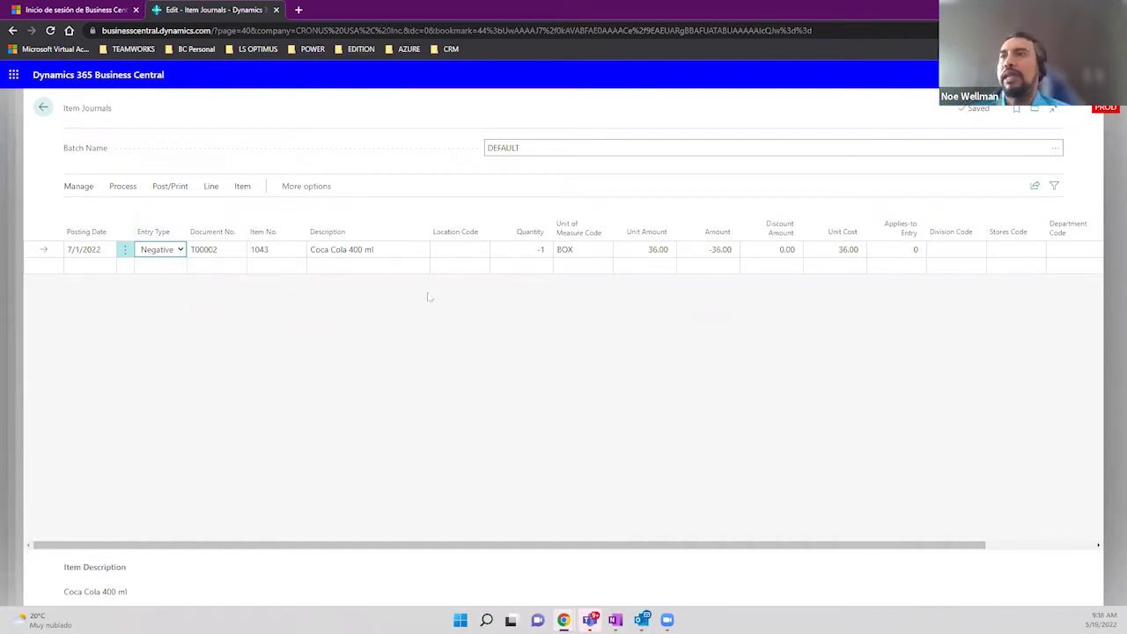
click(528, 249)
click(580, 252)
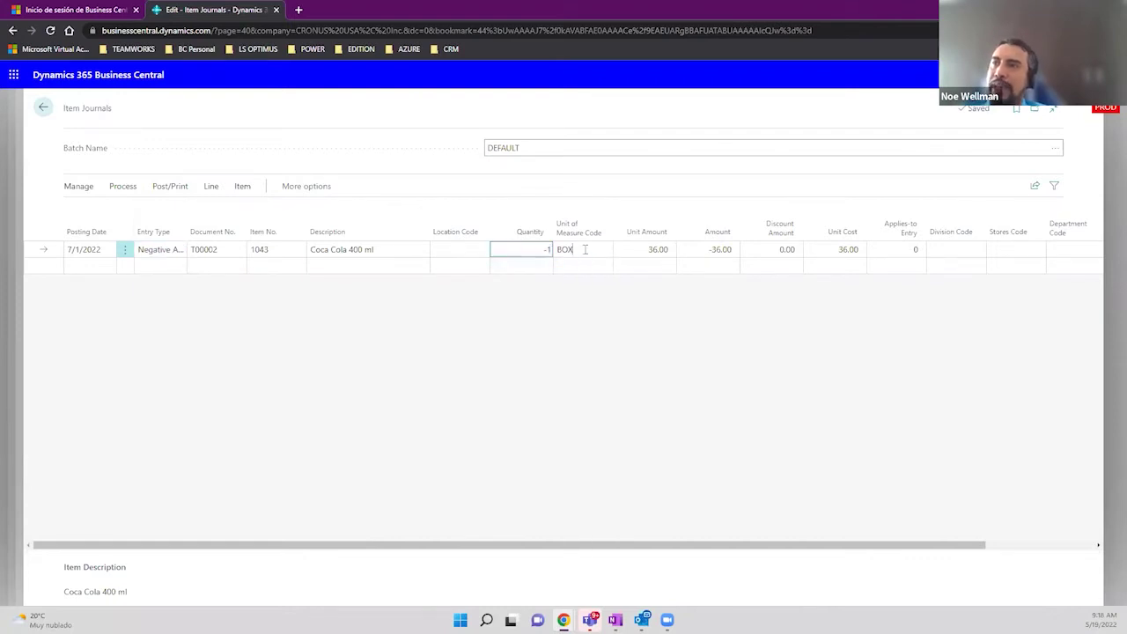
click(604, 251)
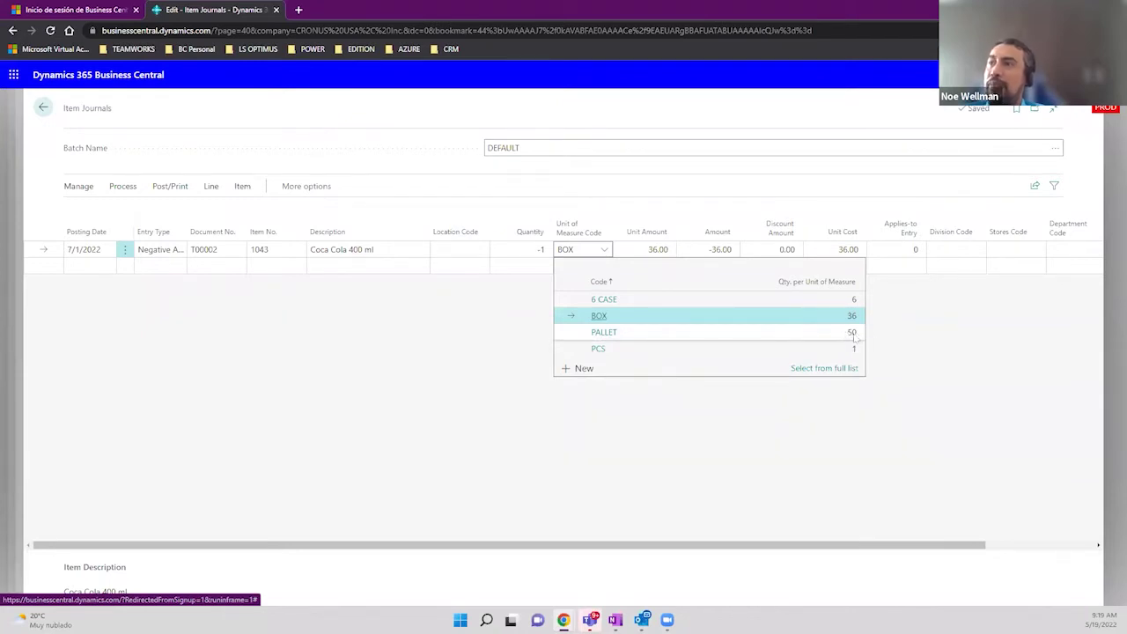
Set the line's unit of measure to PALLET (-50.00), keep location blank, and return to the item card.
click(854, 334)
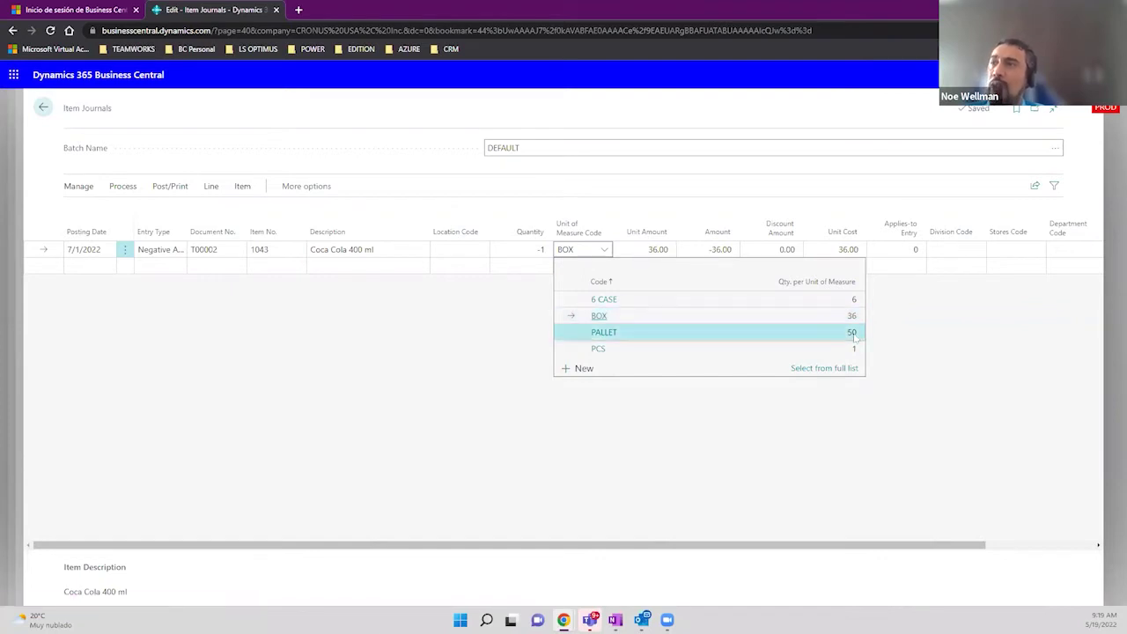
click(560, 312)
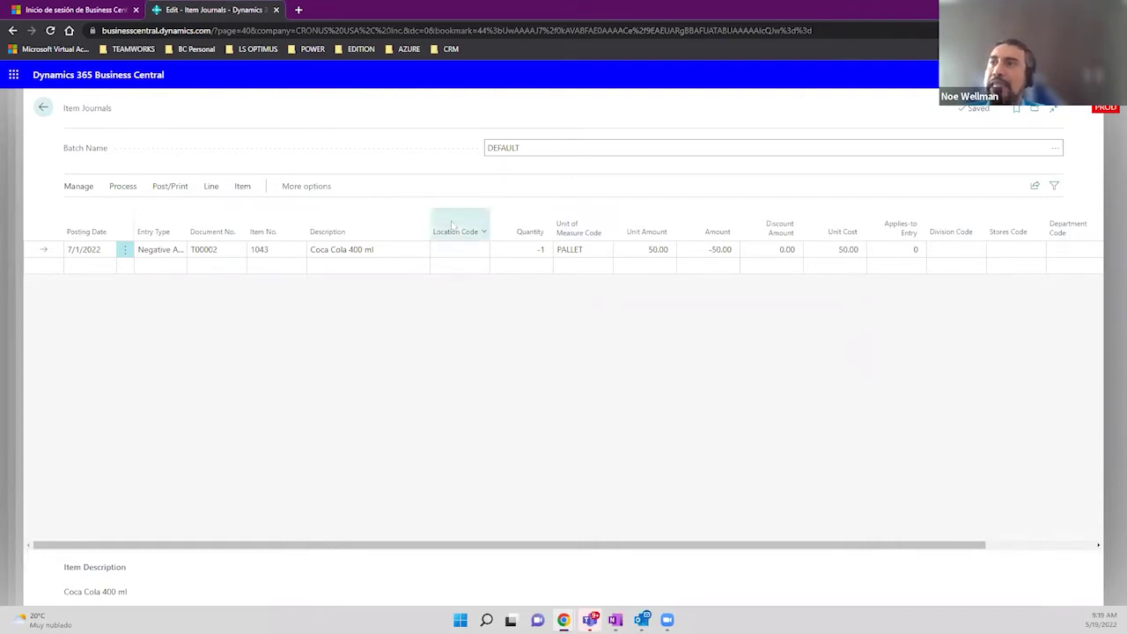
click(456, 249)
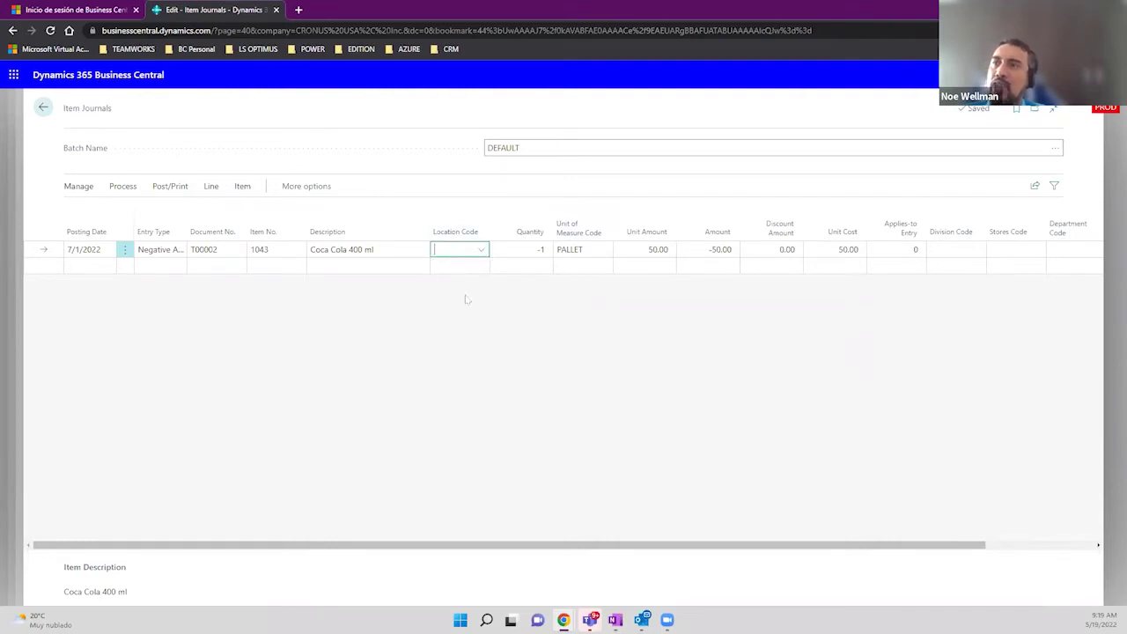
click(375, 315)
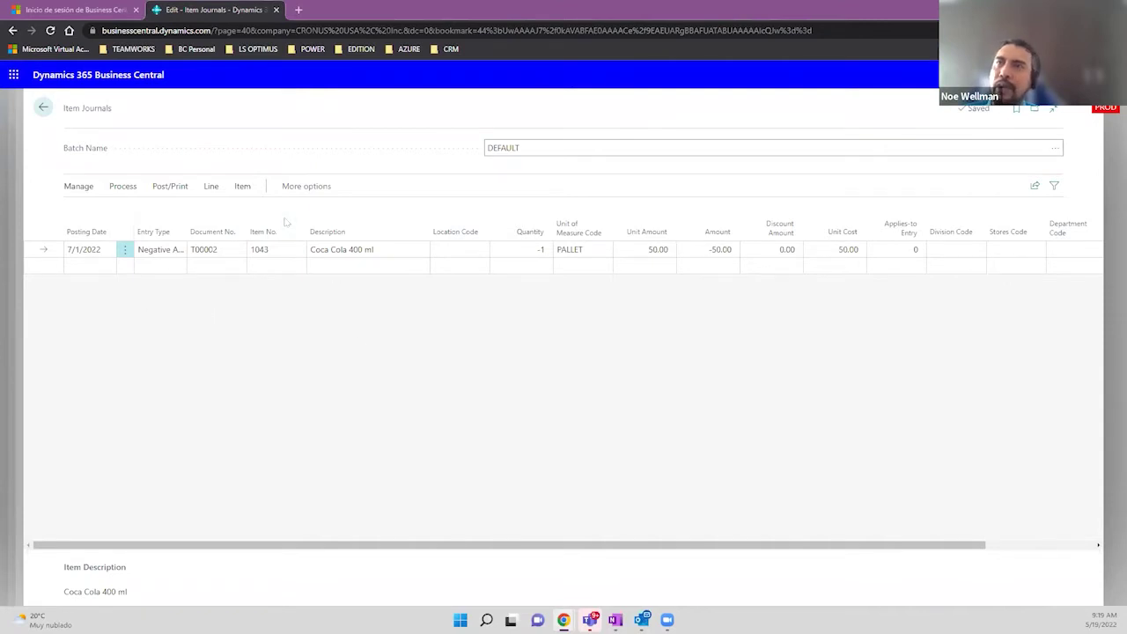
click(44, 108)
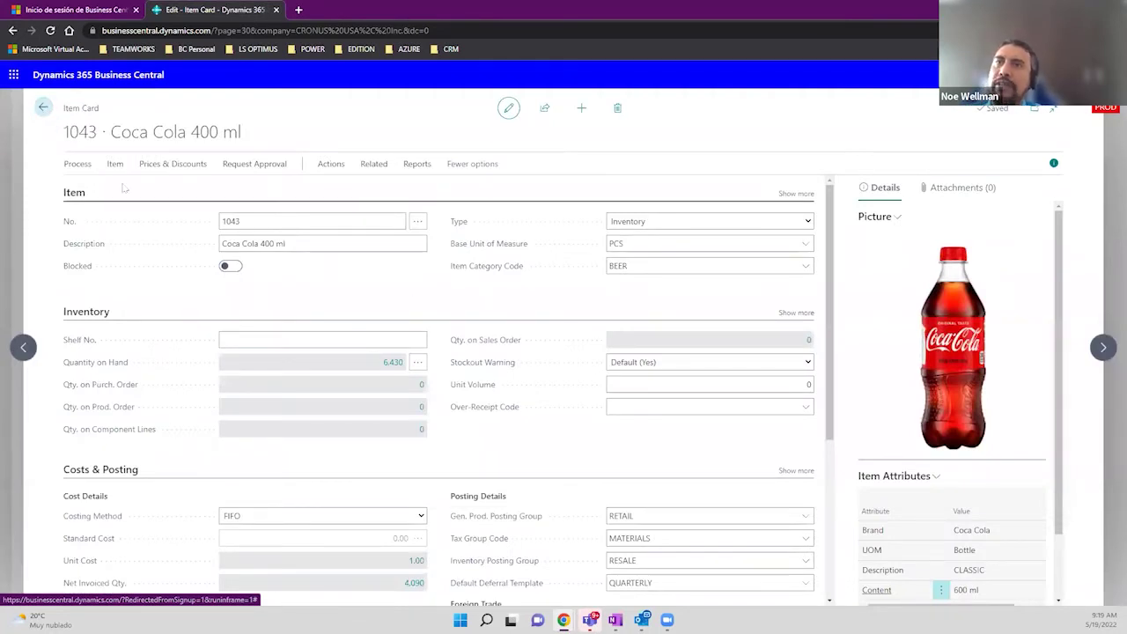
Return to the Items list, where Coca Cola 400 ml still shows 6,430 PCS.
click(44, 108)
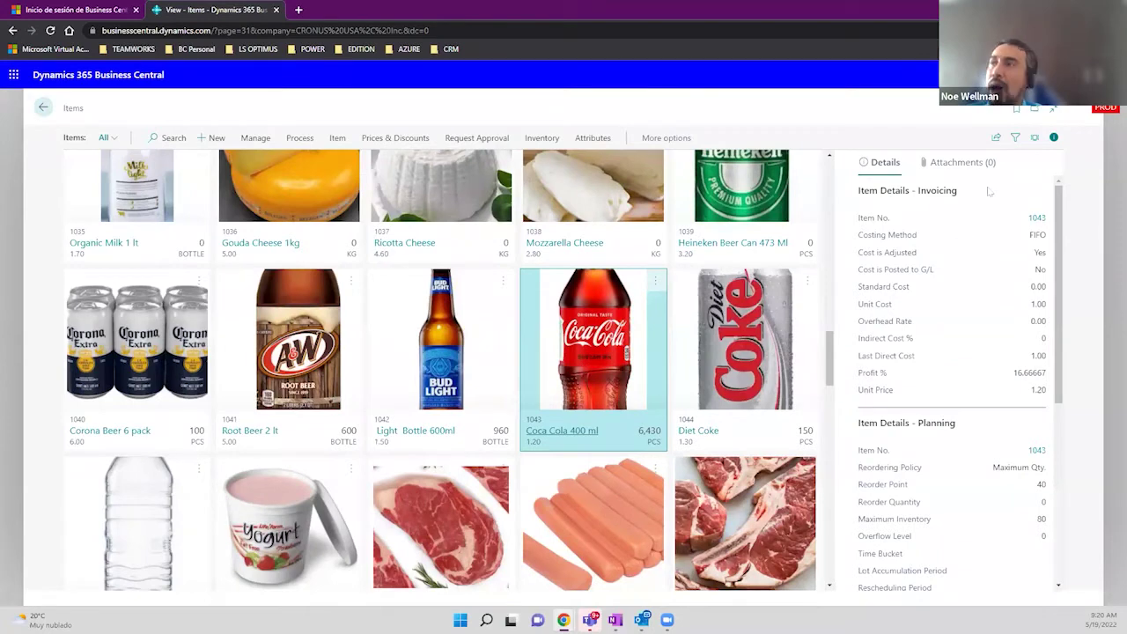
Search 'locations', view the MAIN location, then go back to the Accountant home page.
key(alt+q)
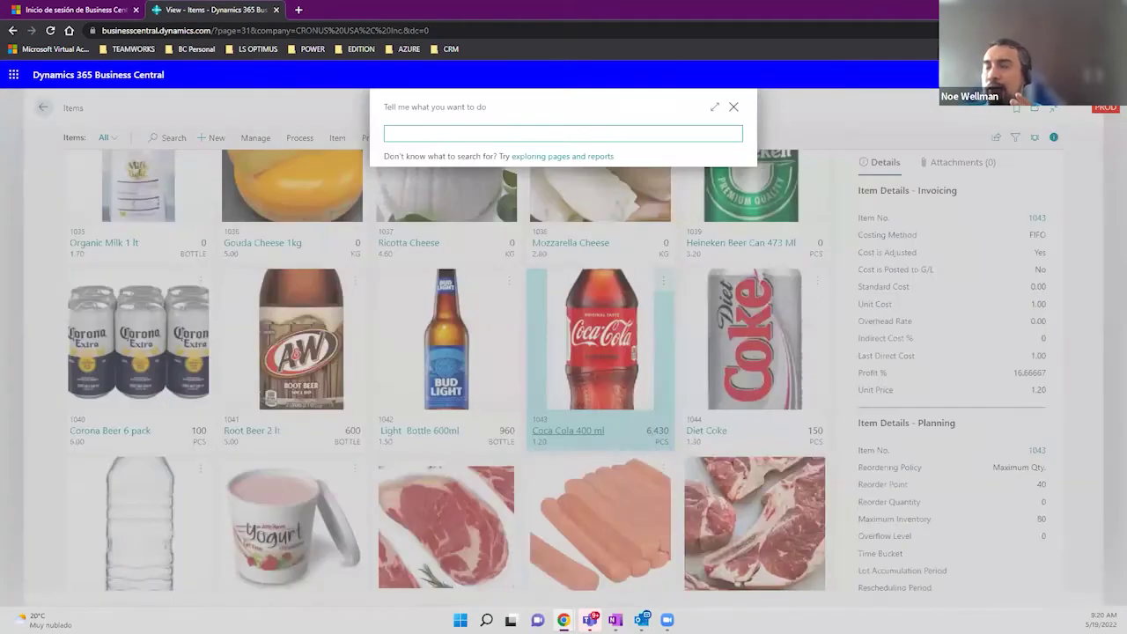
text(locations)
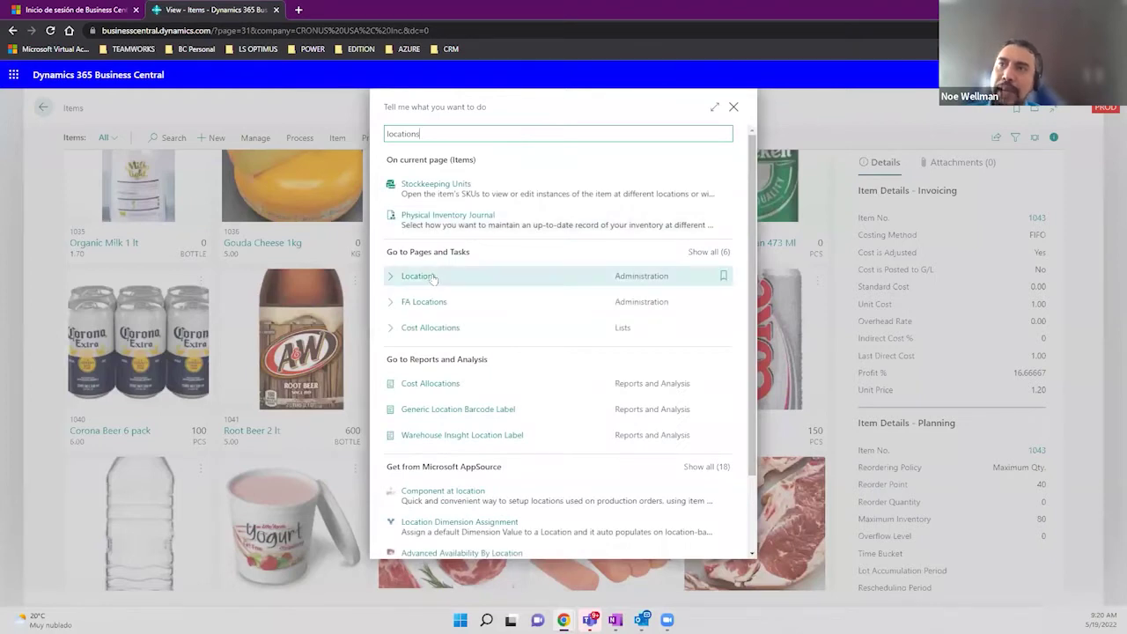
click(463, 283)
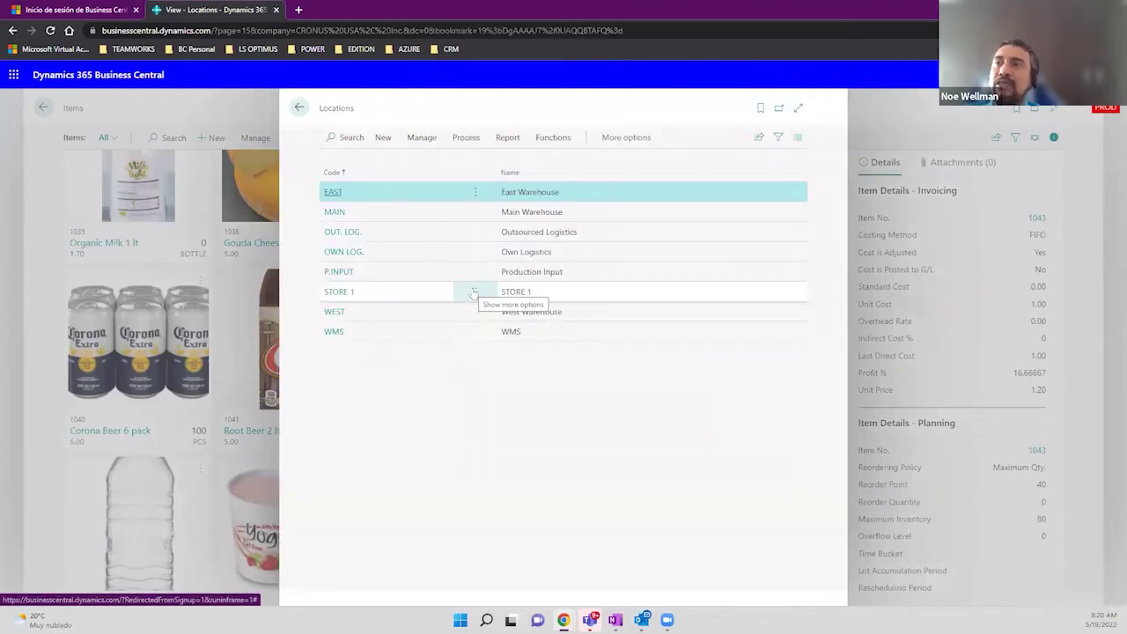
click(535, 219)
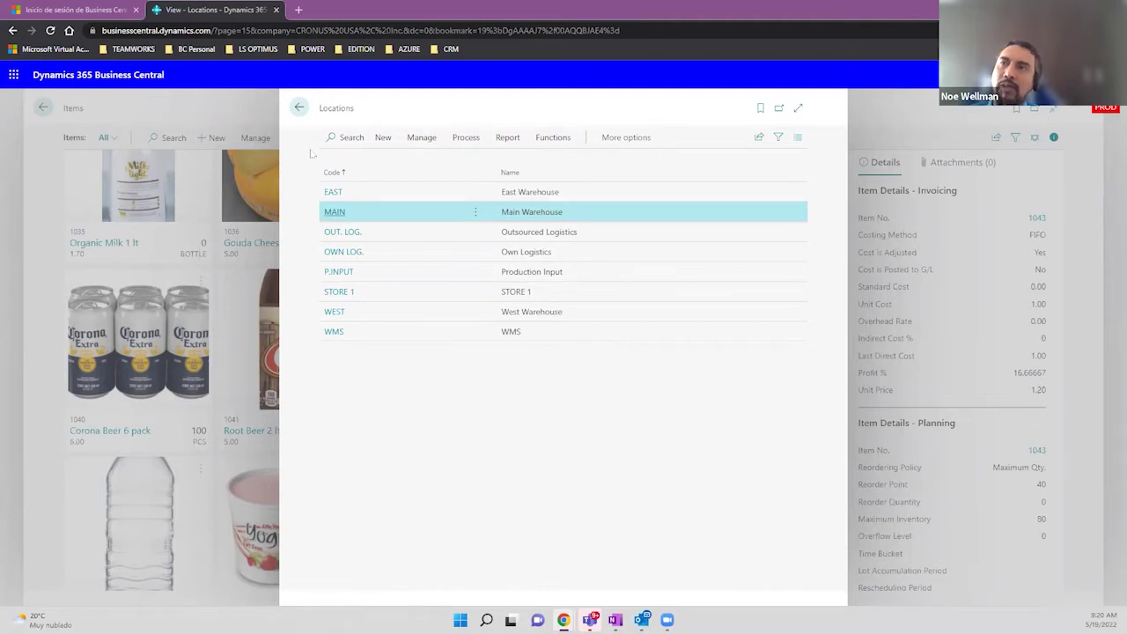
click(299, 108)
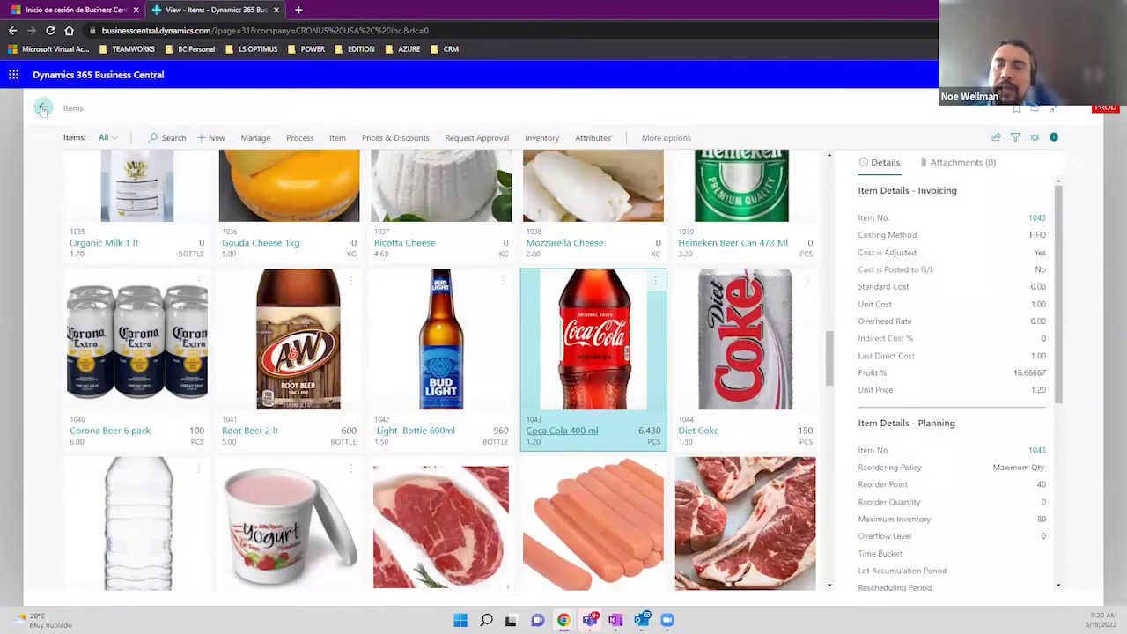
click(42, 107)
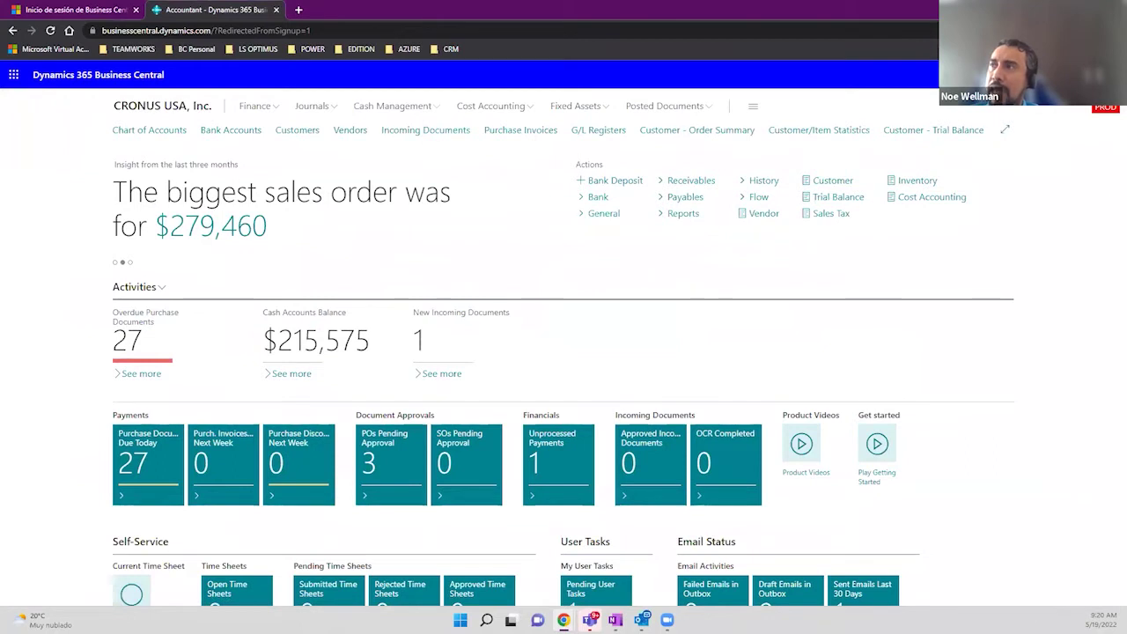
Find 'compan info' with Tell Me and open the Company Information page.
key(alt+q)
text(compan)
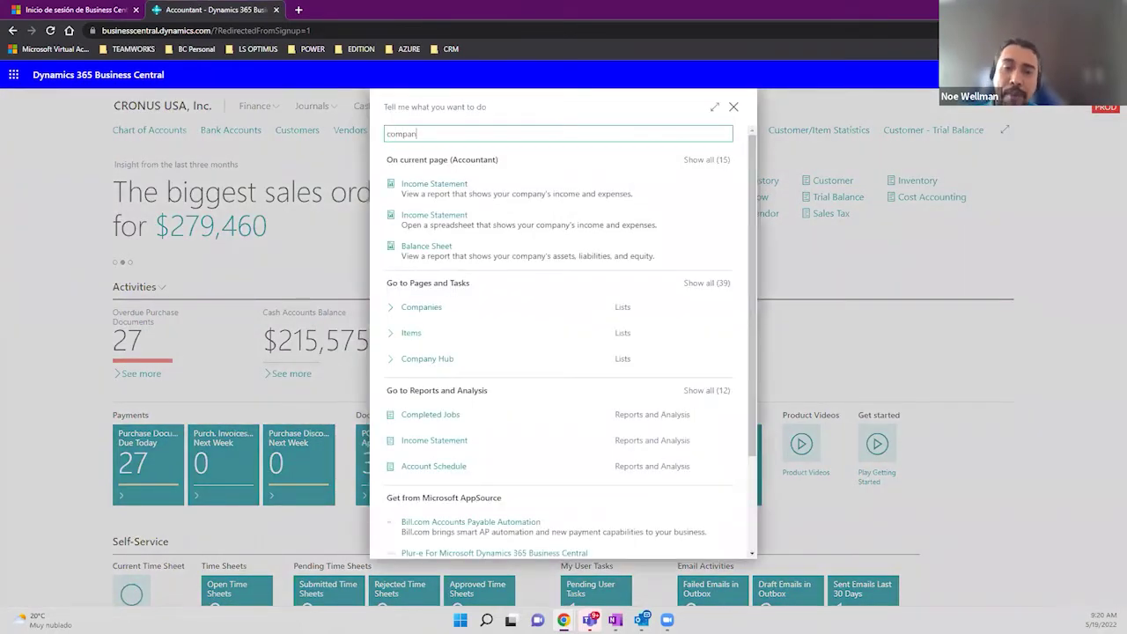
text(y)
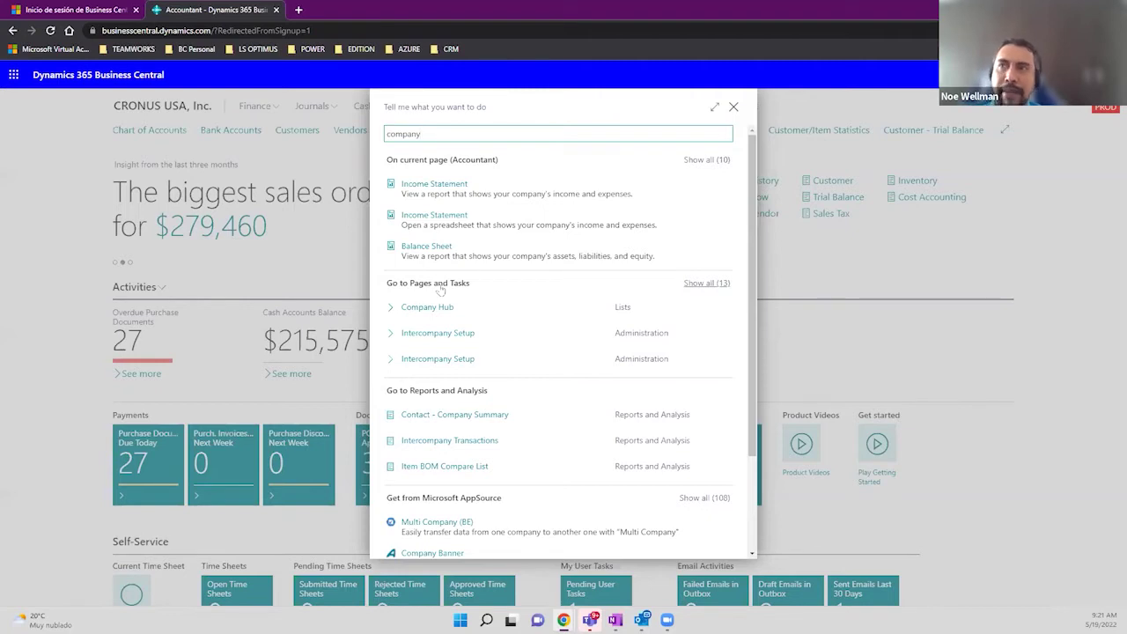
key(BackSpace)
text(info)
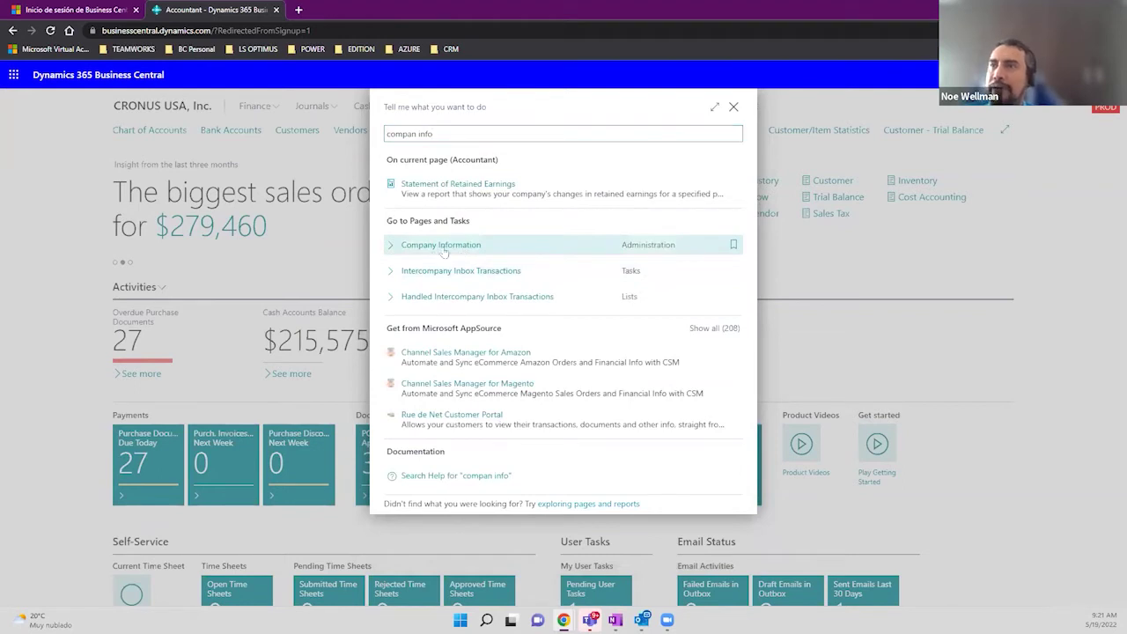
click(442, 246)
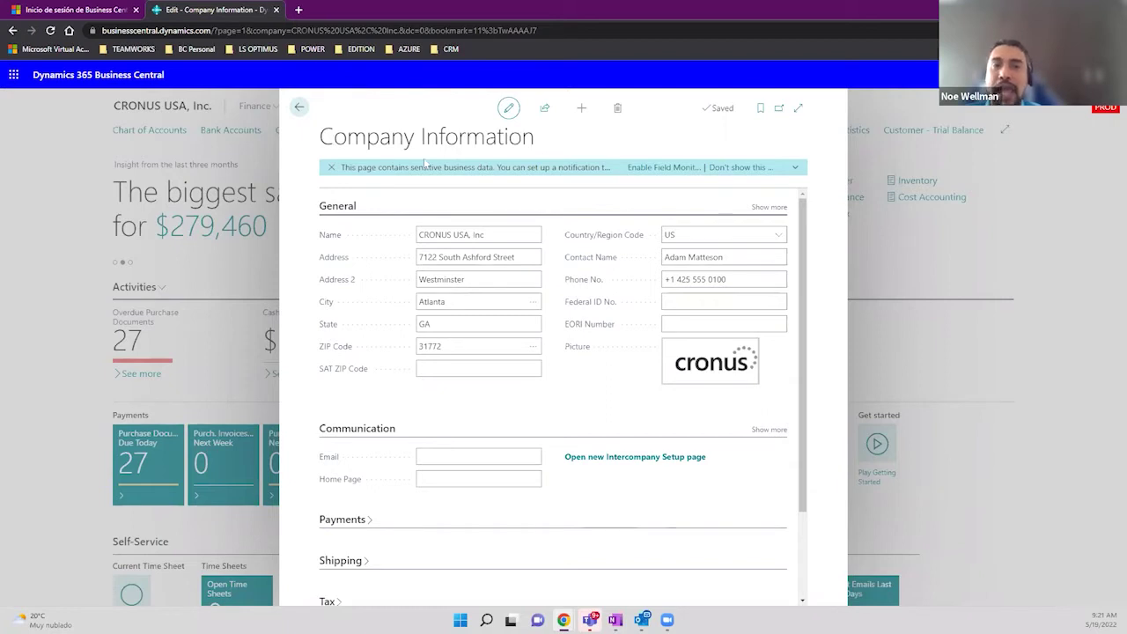
Set the company's Shipping Location Code to MAIN.
scroll(383, 374, down, 3)
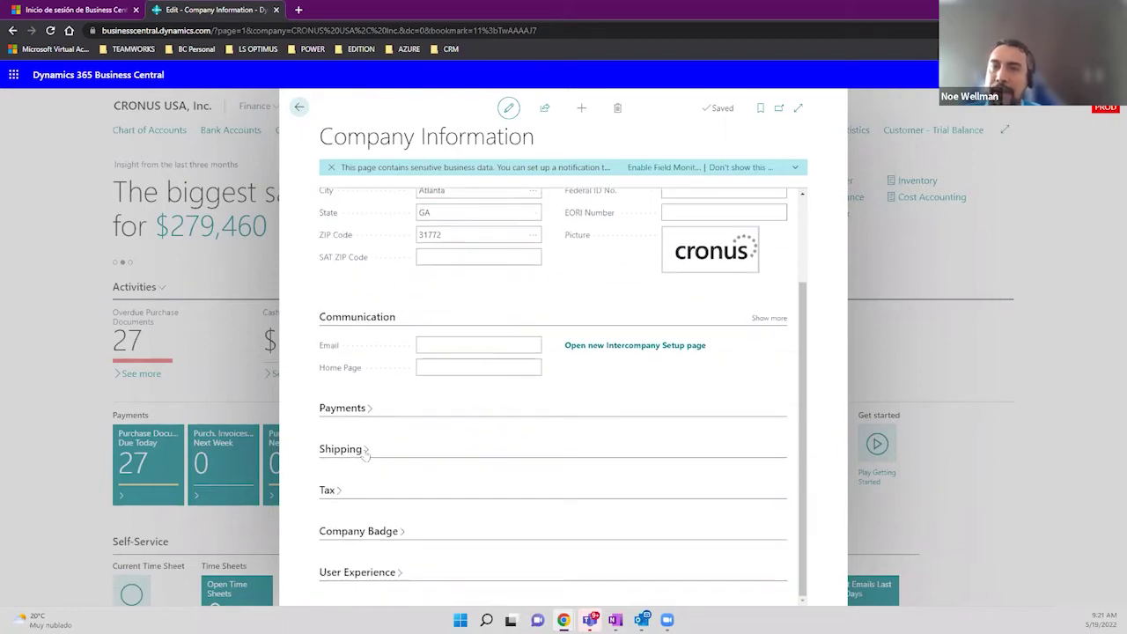
click(363, 451)
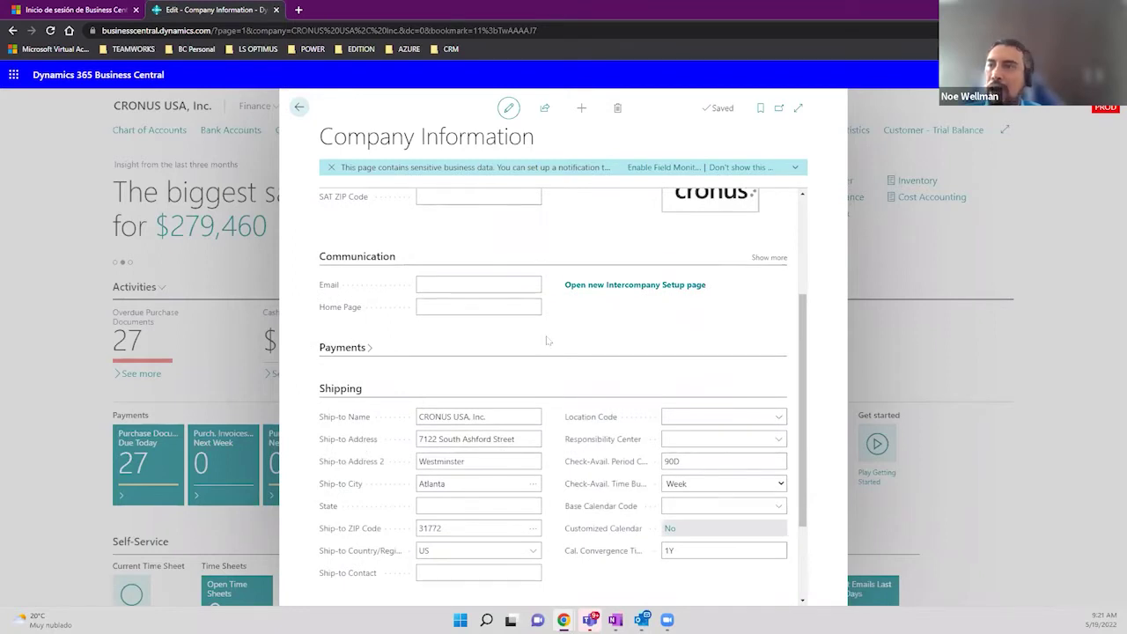
scroll(546, 341, down, 2)
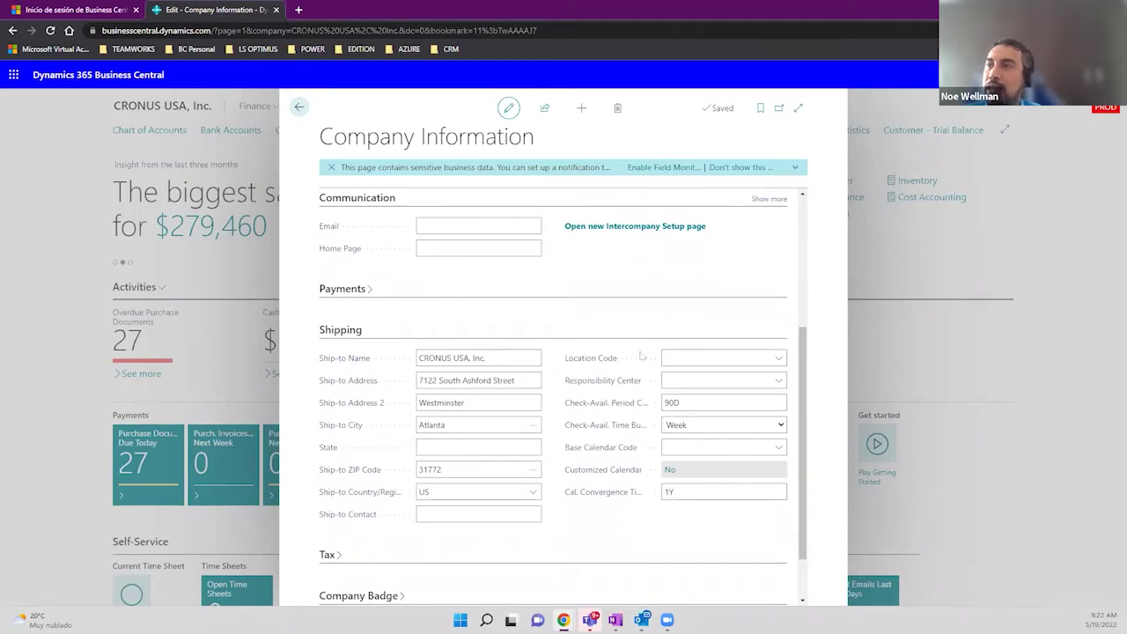
click(778, 358)
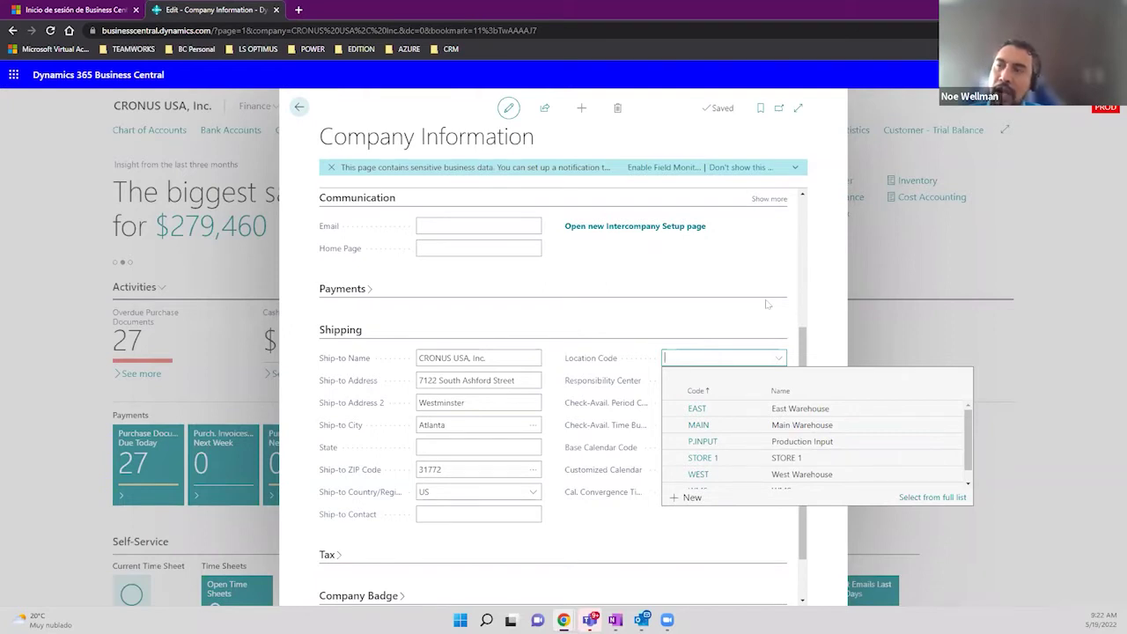
key(Down)
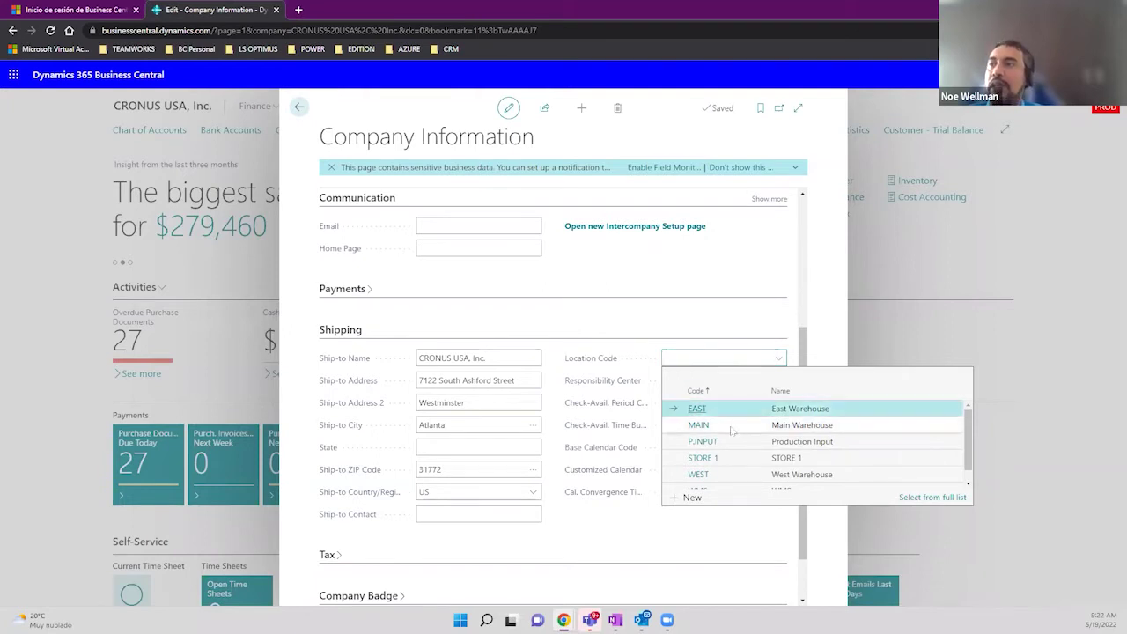
click(730, 426)
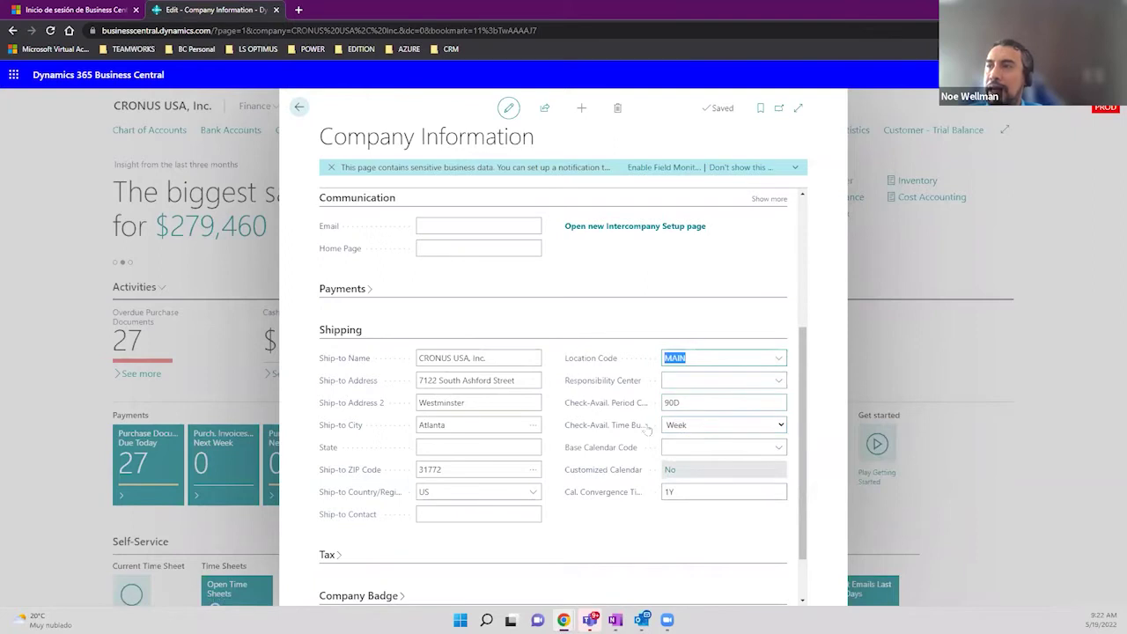
click(675, 326)
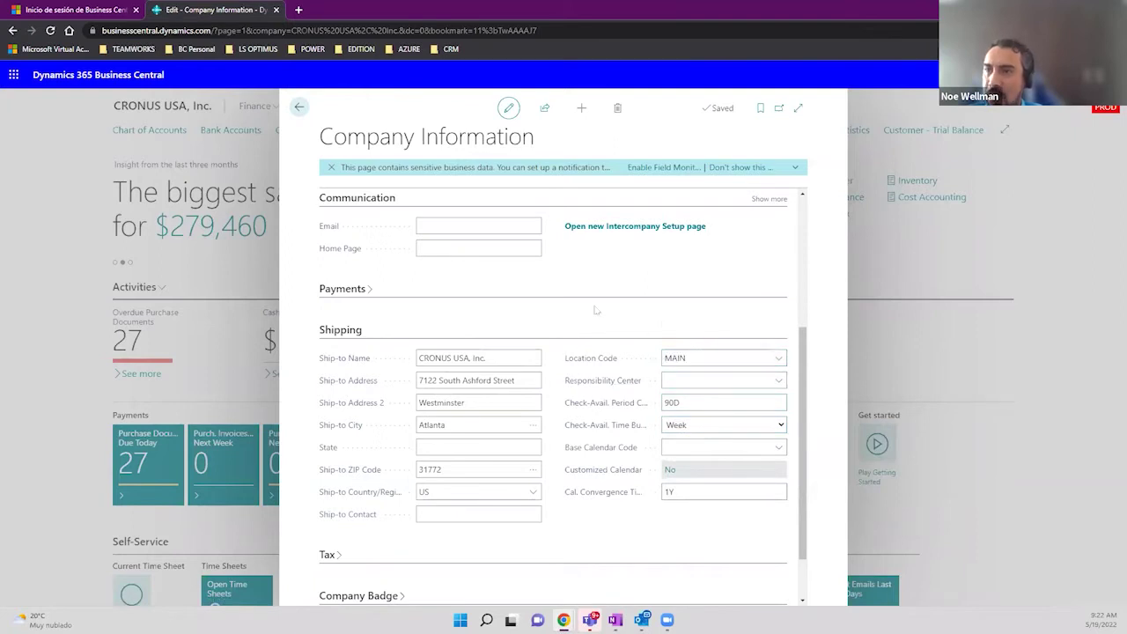
Verify the MAIN location code is saved and close Company Information.
scroll(567, 321, down, 1)
scroll(535, 291, up, 2)
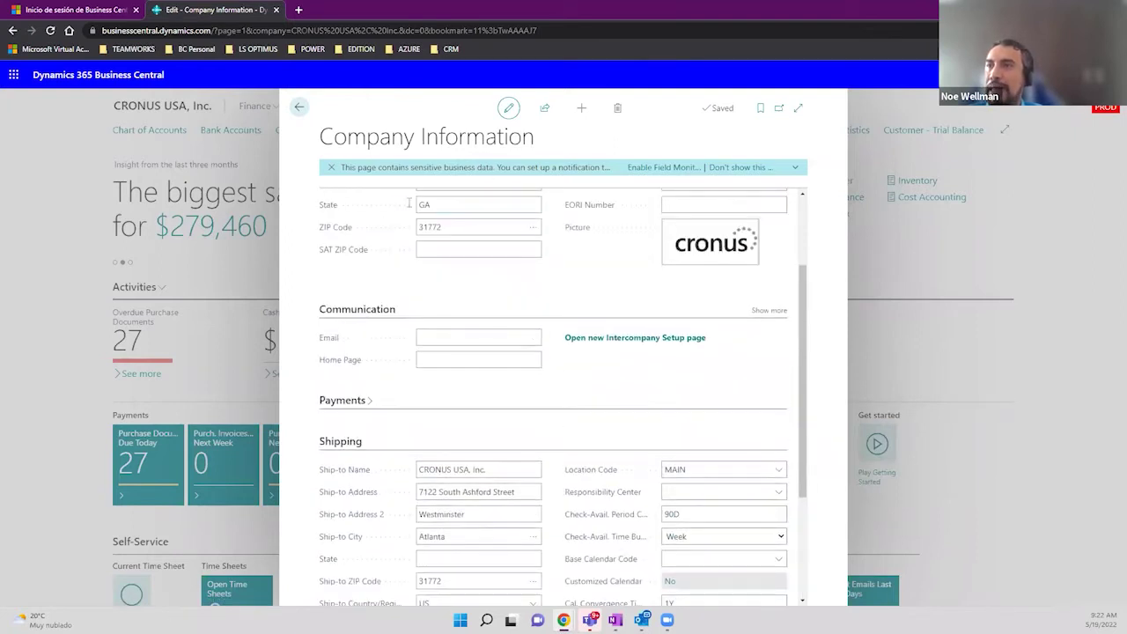
scroll(467, 395, down, 1)
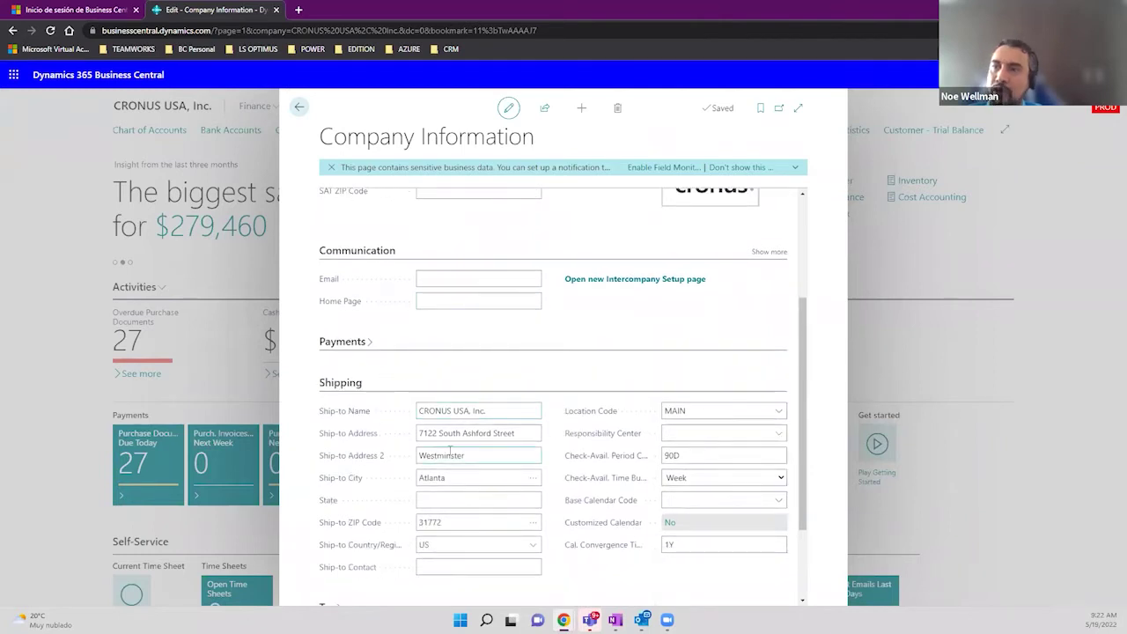
click(701, 410)
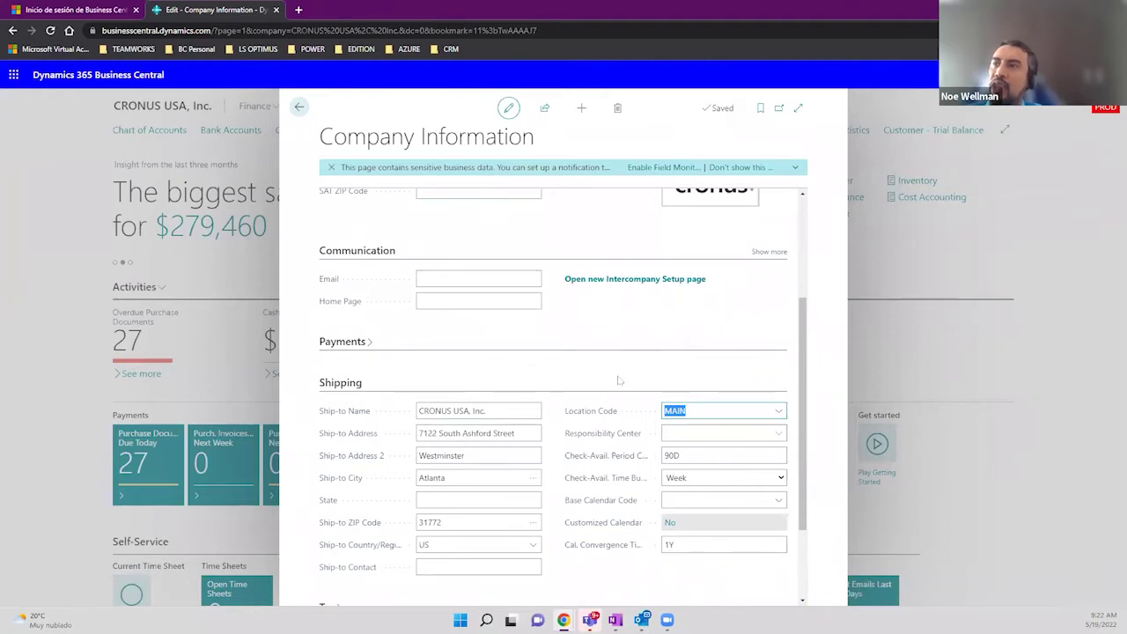
scroll(687, 319, up, 2)
scroll(701, 299, up, 1)
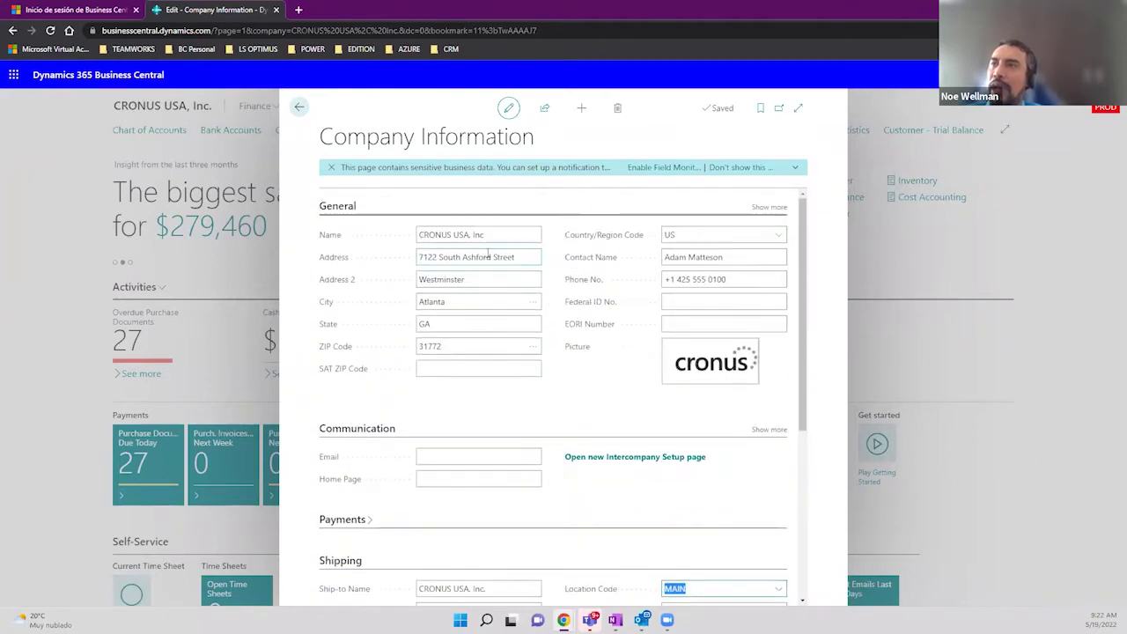
click(483, 234)
scroll(689, 297, down, 5)
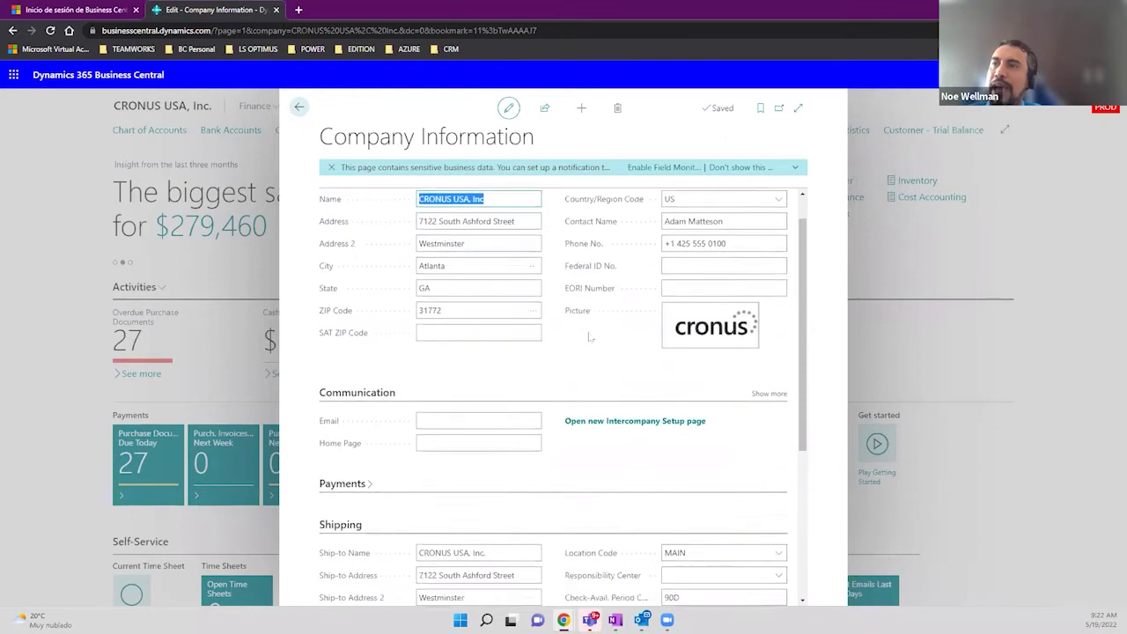
click(688, 297)
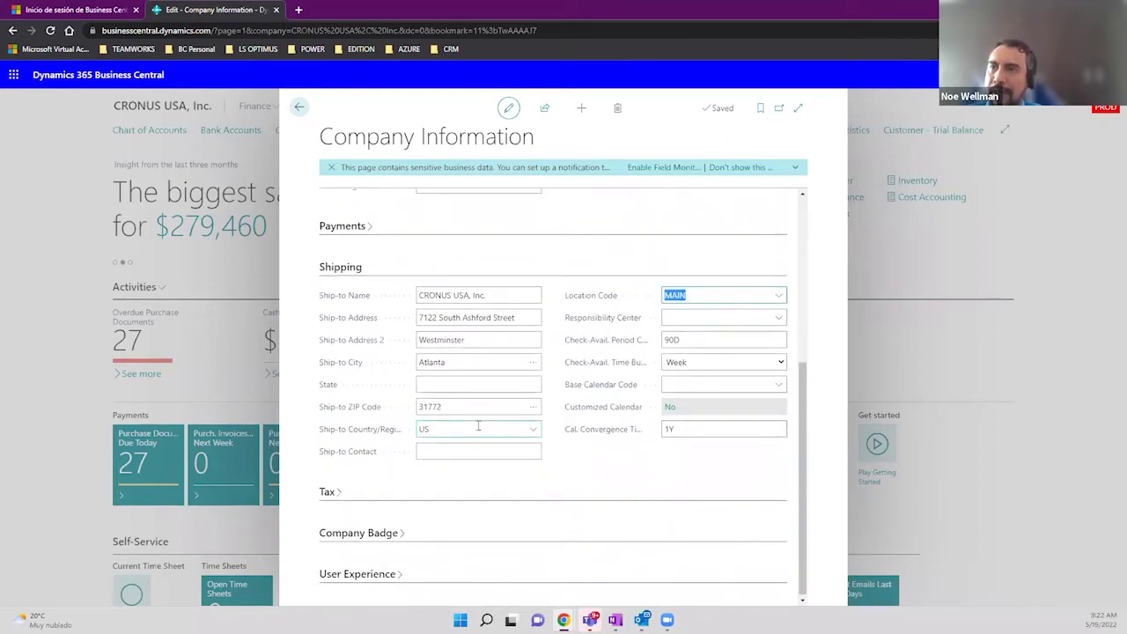
click(299, 107)
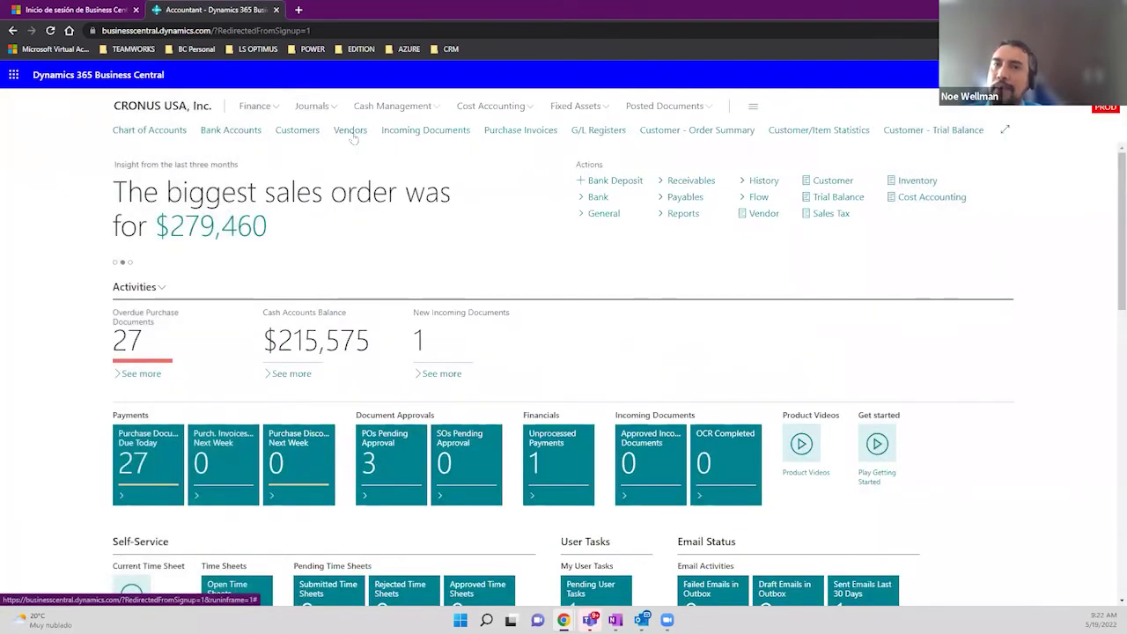
Open vendor 10000 Fabrikam, Inc. and show its Receiving Location Code choices.
click(350, 130)
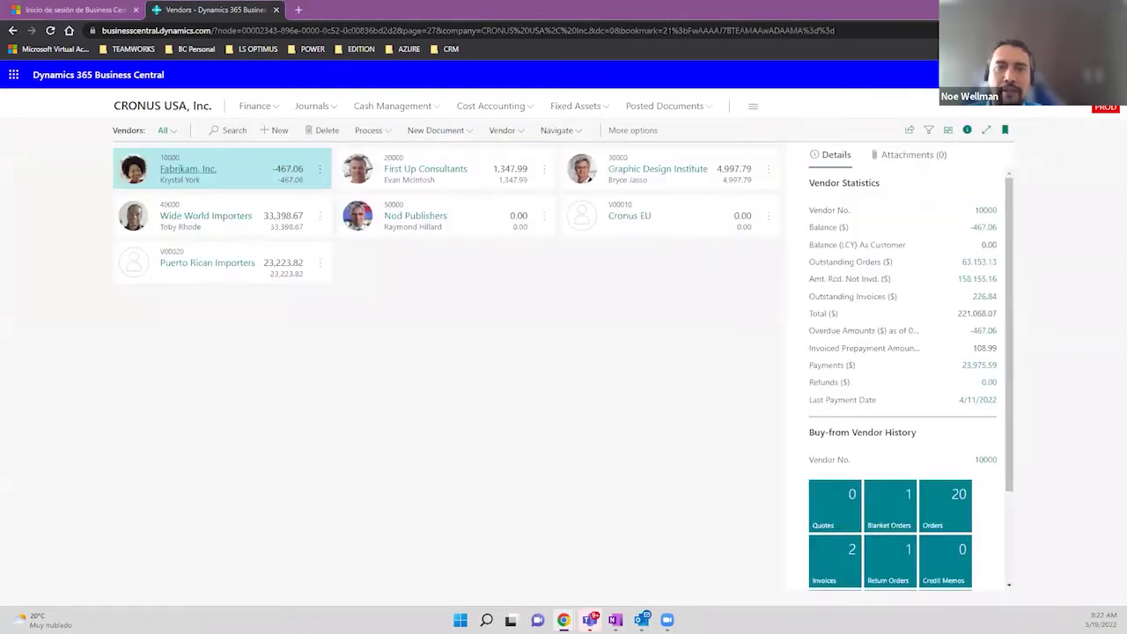
click(177, 173)
click(176, 173)
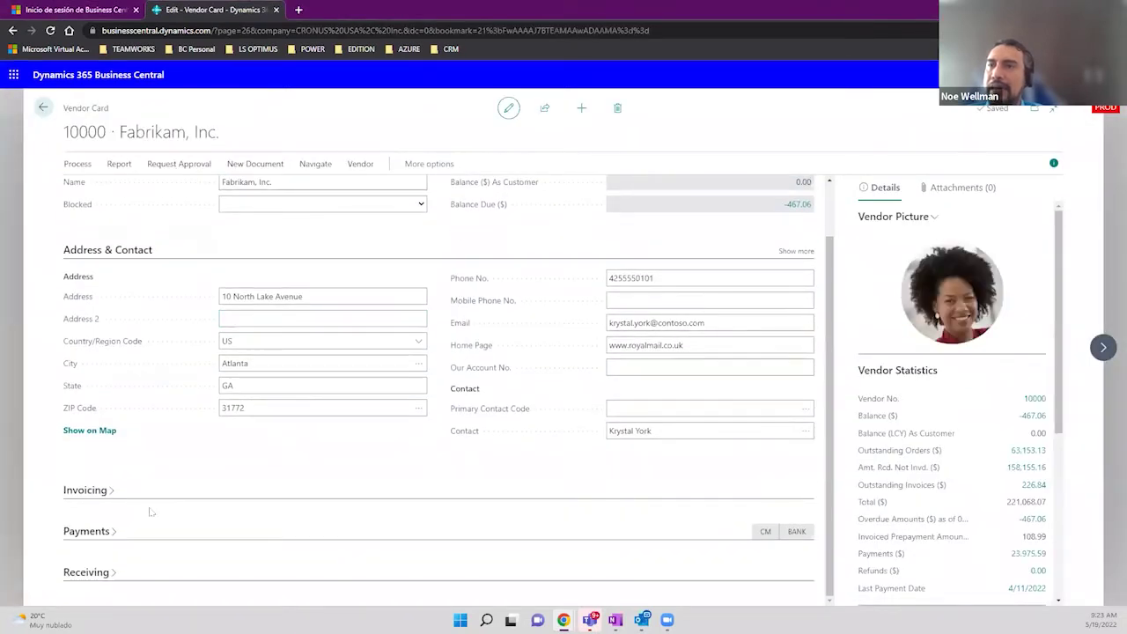
click(115, 572)
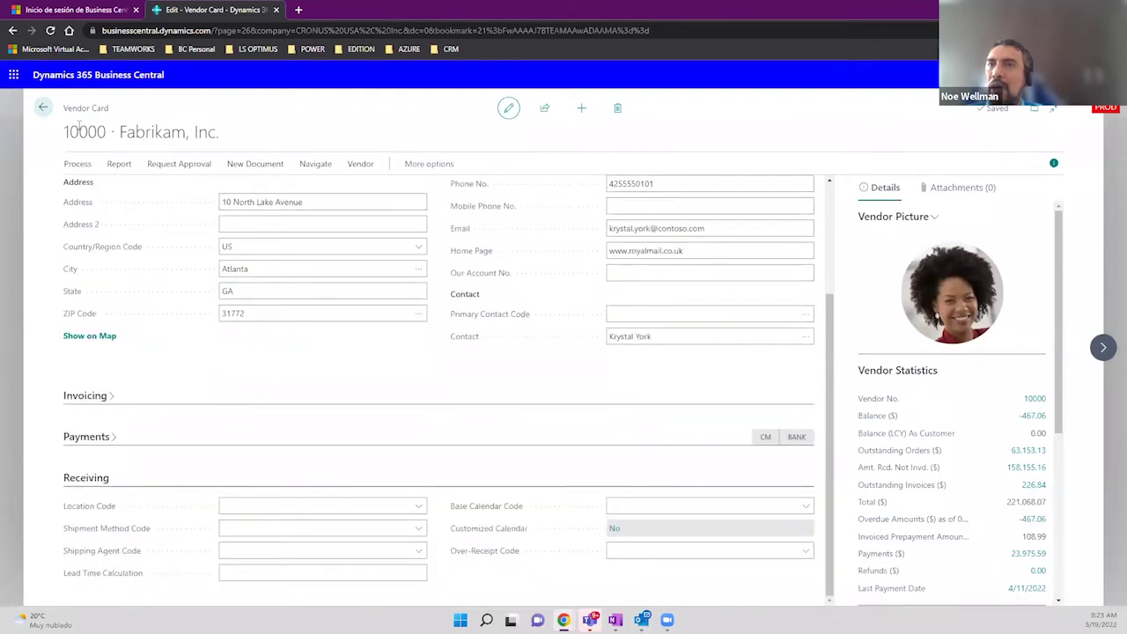
drag(62, 114, 102, 109)
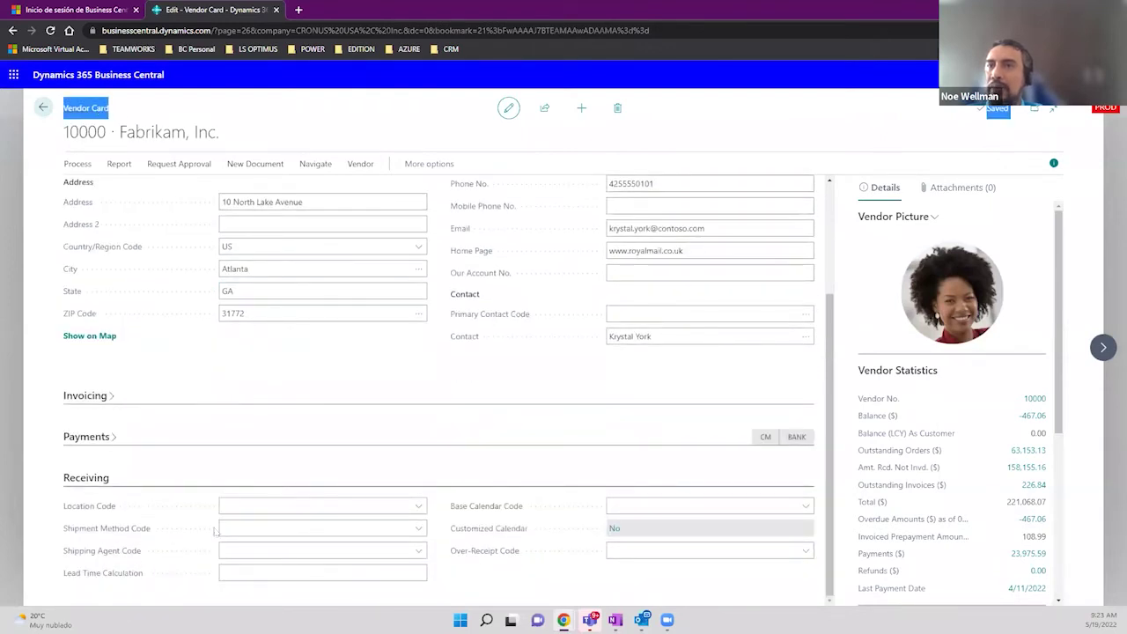
click(234, 509)
mouse_move(106, 511)
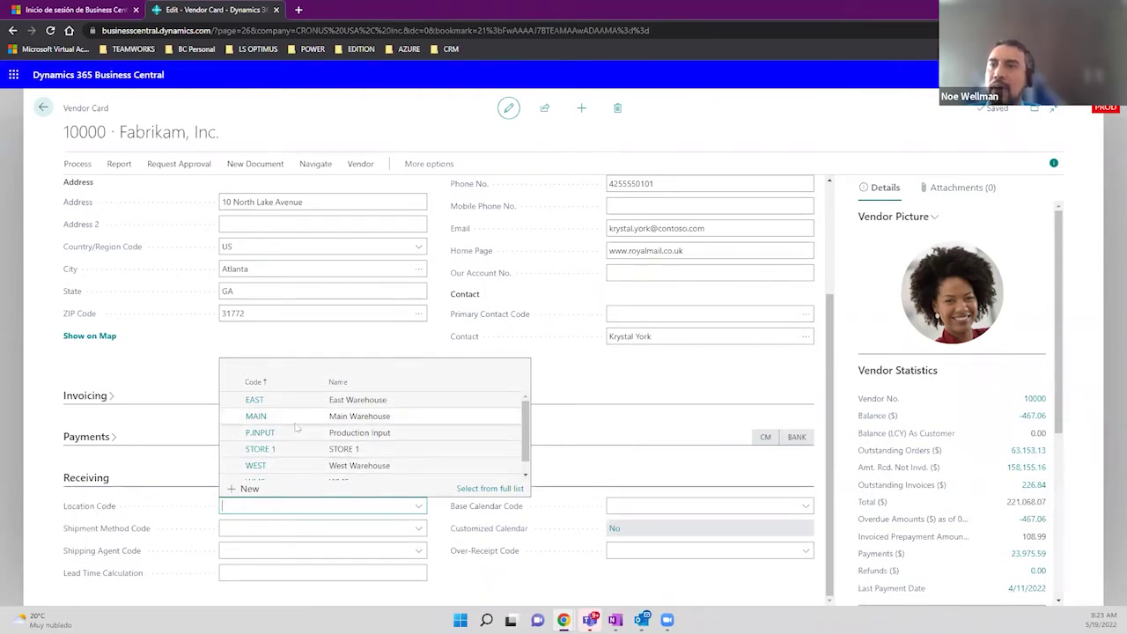
Choose STORE 1 as Fabrikam, Inc.'s receiving Location Code.
scroll(297, 427, down, 1)
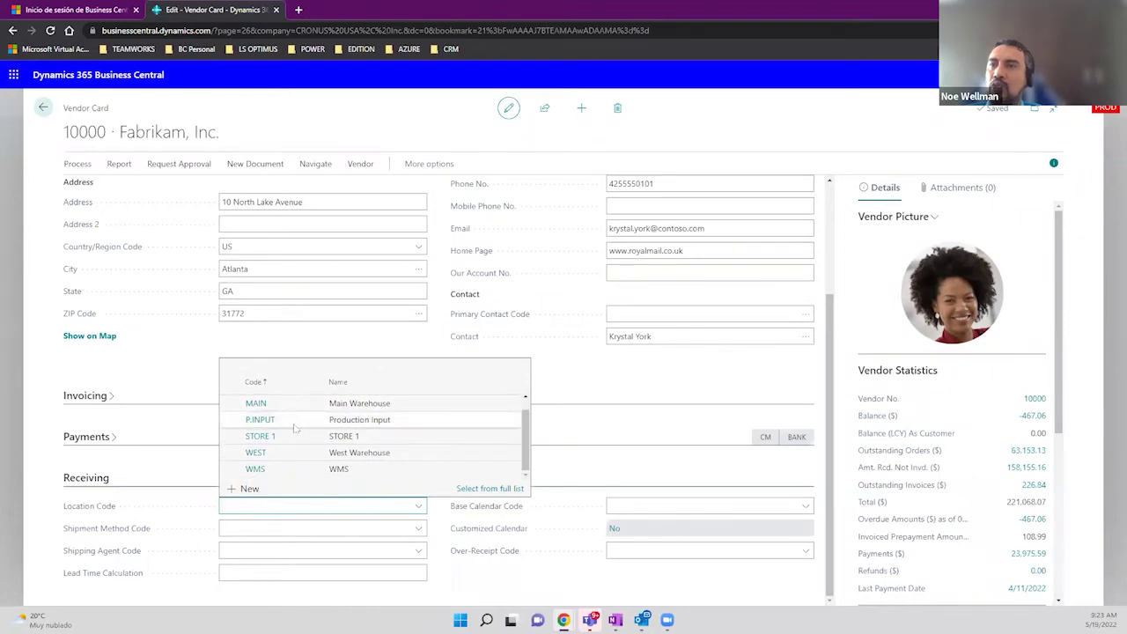
click(282, 437)
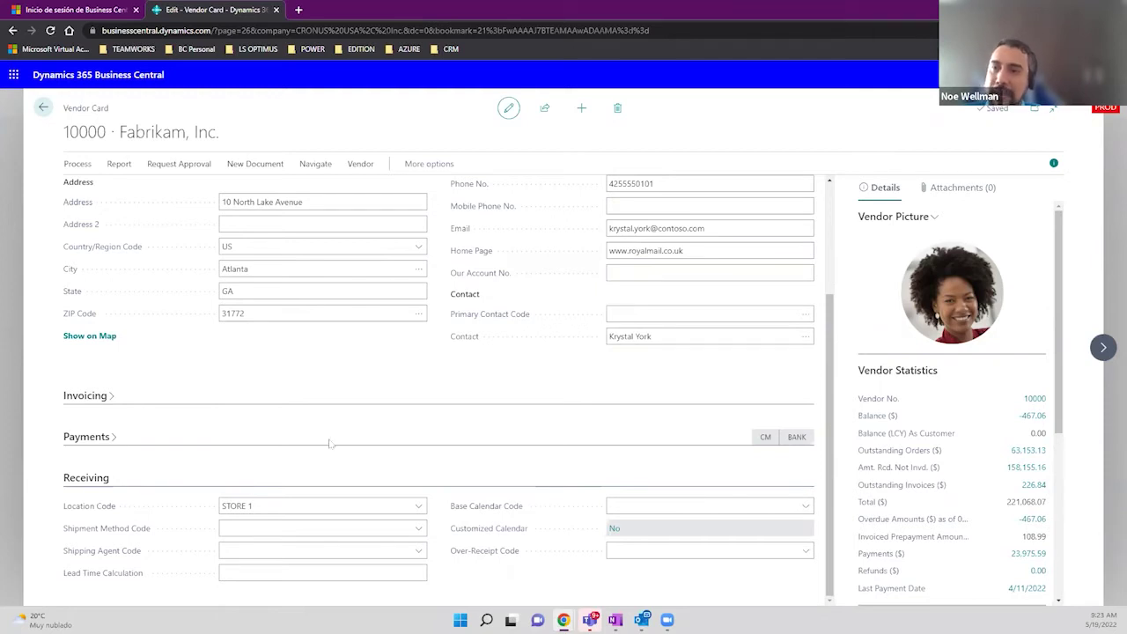
Enter a 2W Lead Time Calculation for Fabrikam, Inc. and enlarge the page.
click(273, 574)
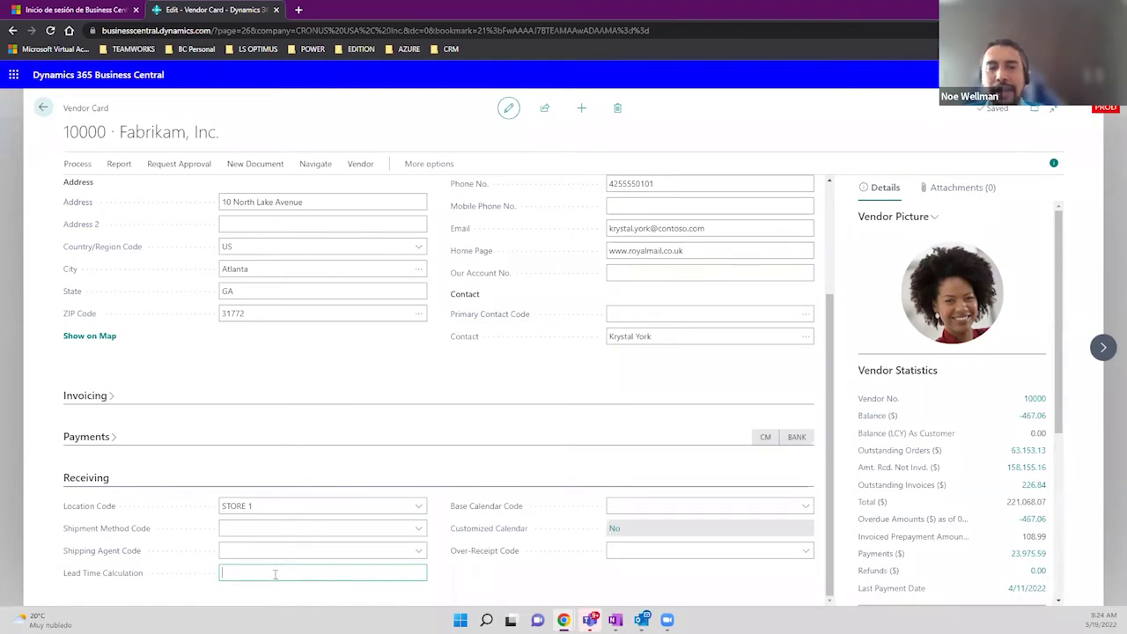
text(1)
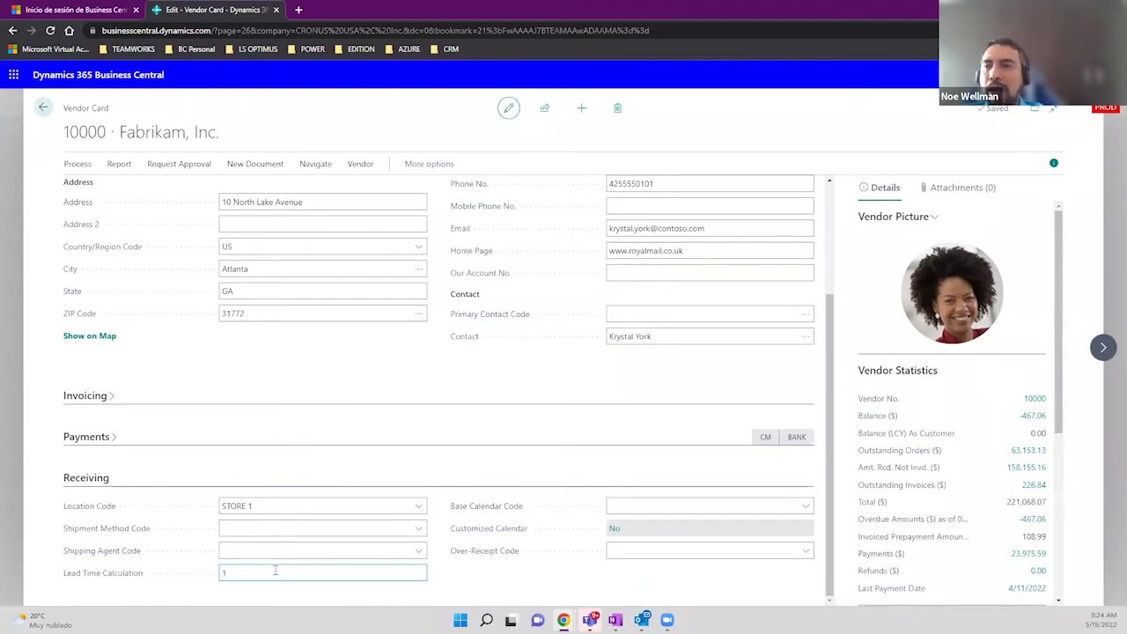
text(d)
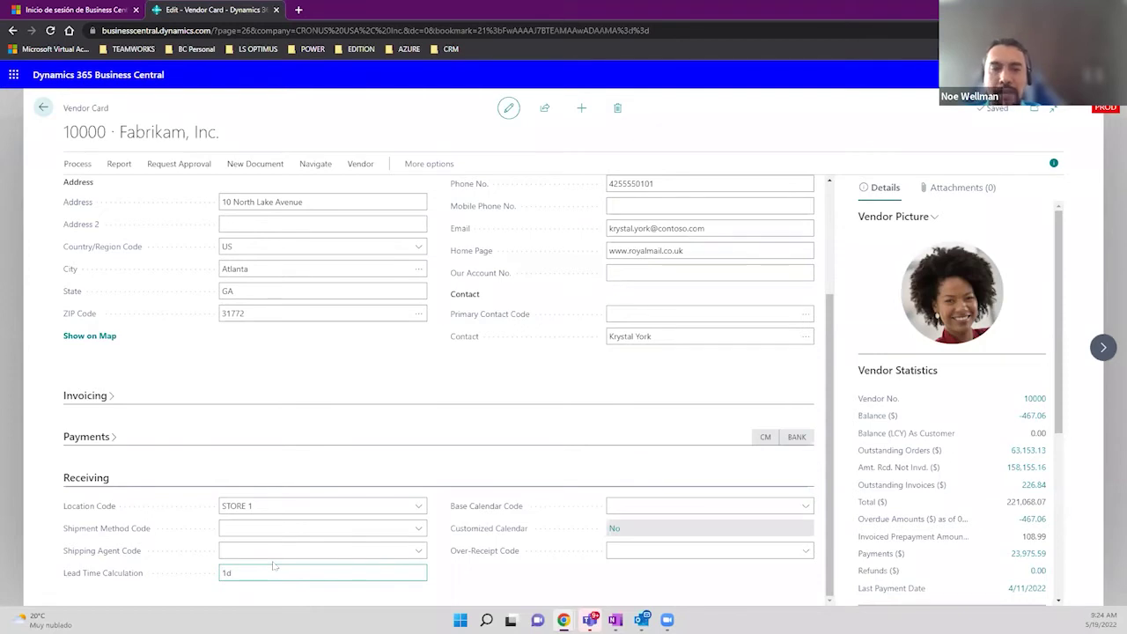
key(BackSpace)
text(2)
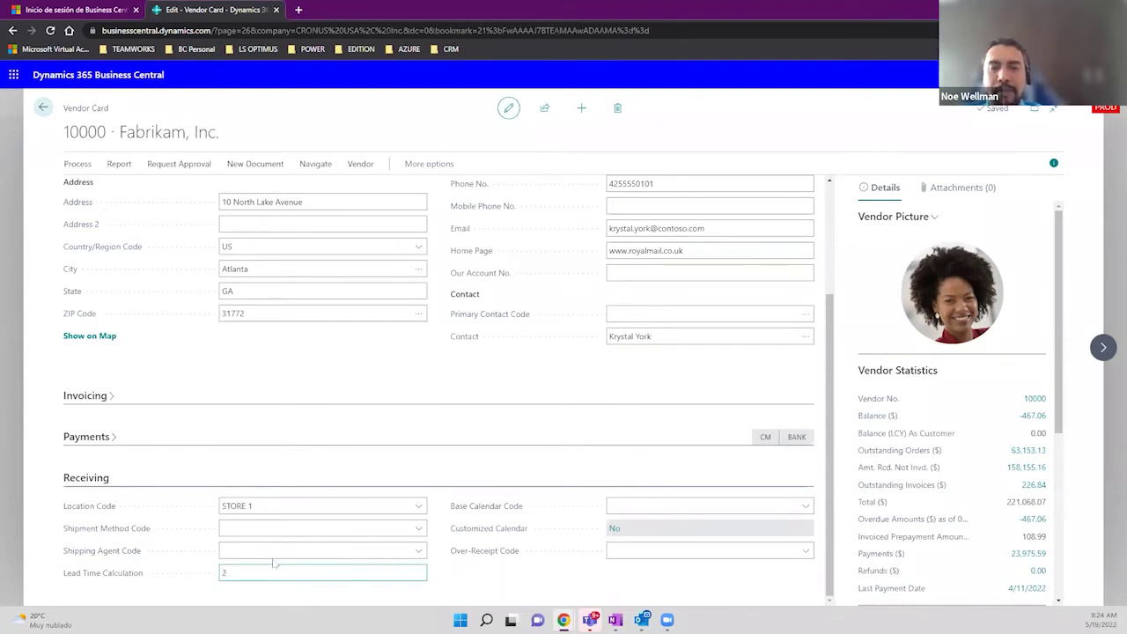
text(w)
key(Tab)
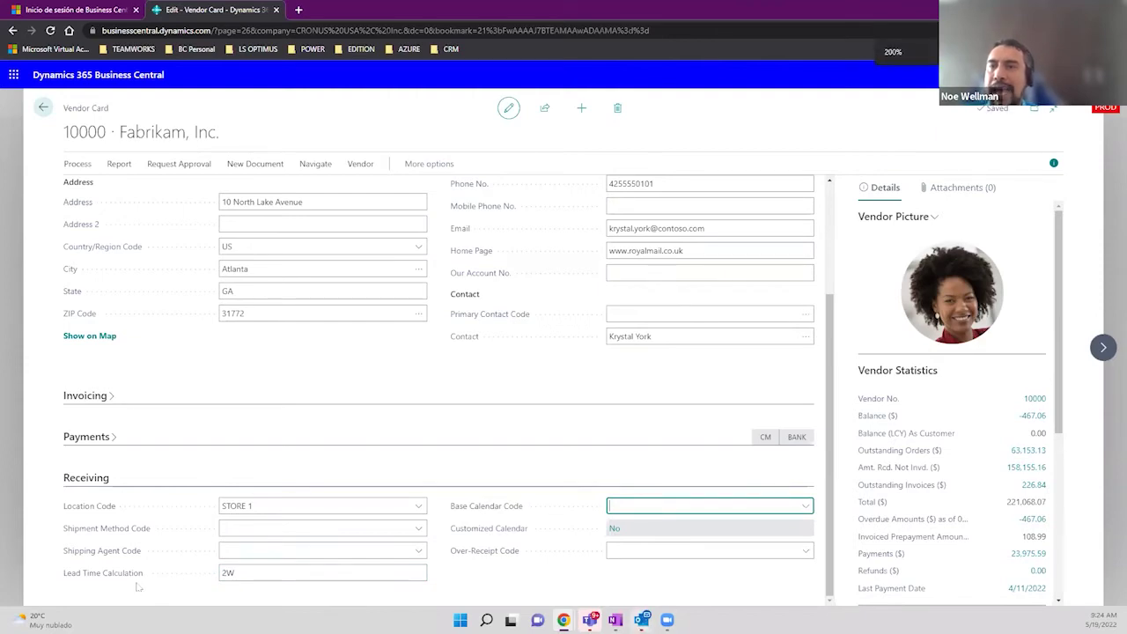
key(ctrl+plus)
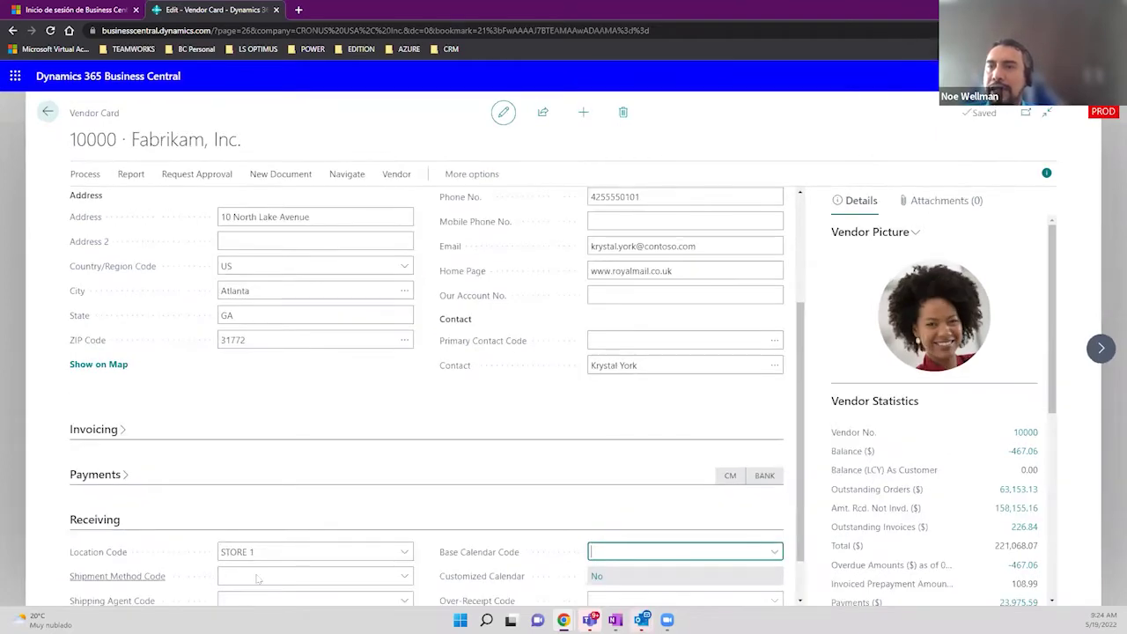
key(ctrl+plus)
key(ctrl+plus)
key(ctrl+plus)
key(ctrl+plus)
scroll(272, 515, down, 5)
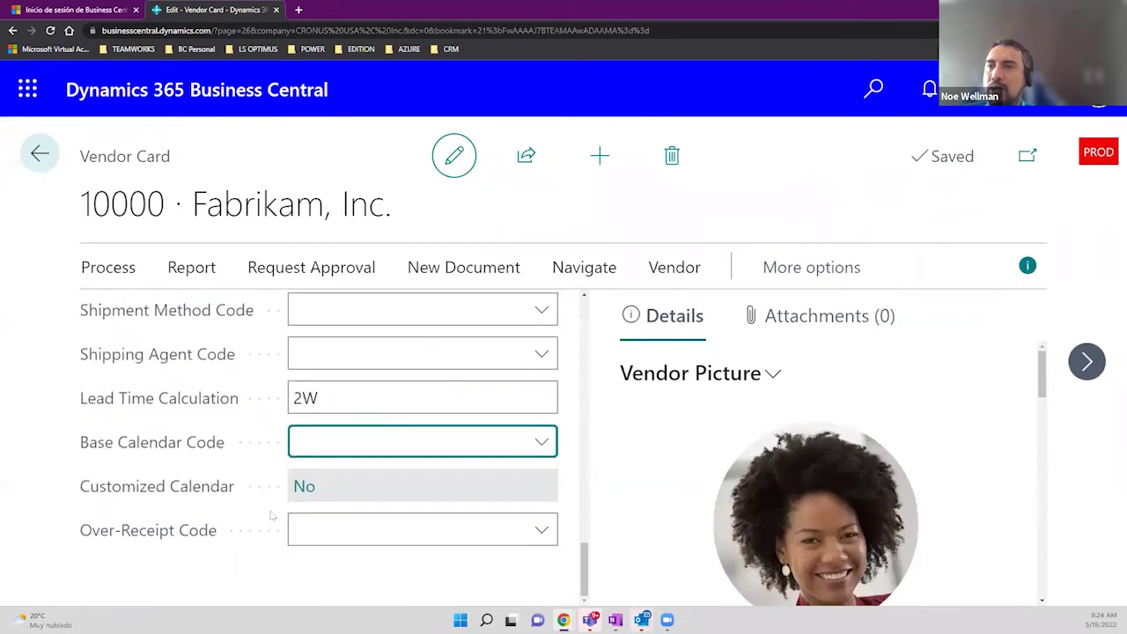
scroll(272, 514, up, 3)
key(ctrl+minus)
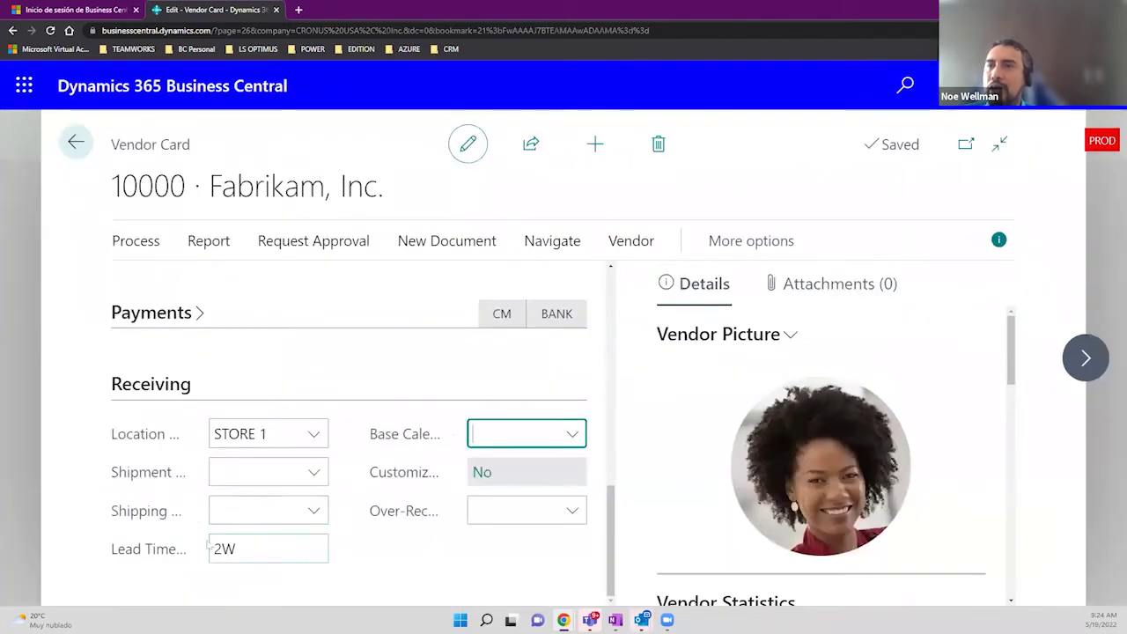
Correct the Lead Time Calculation to 1W.
click(260, 548)
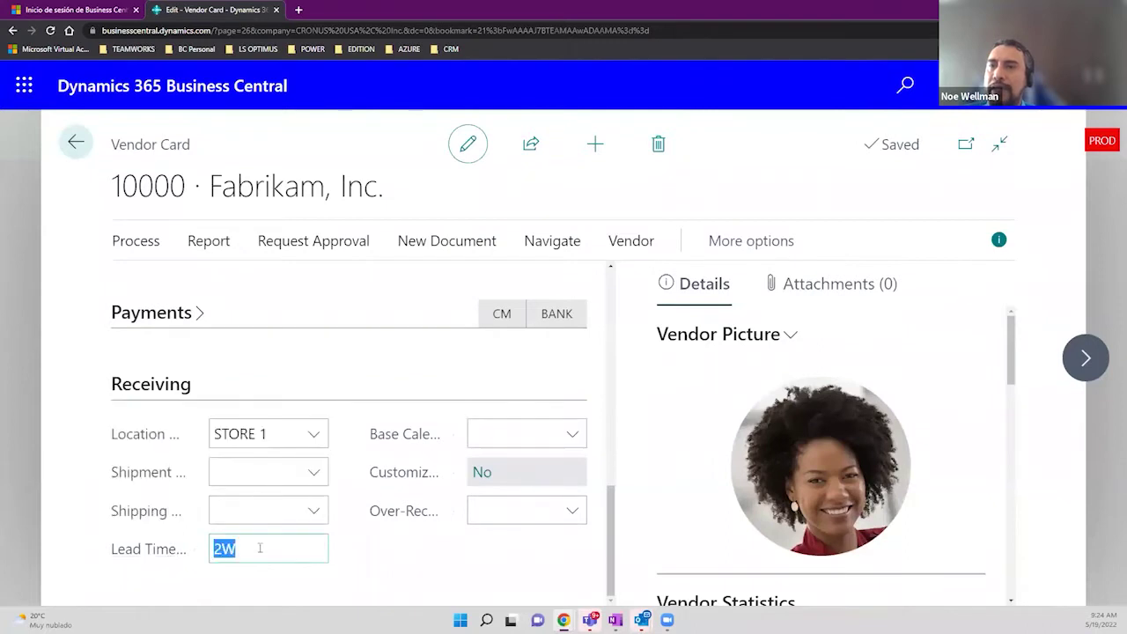
text(2d)
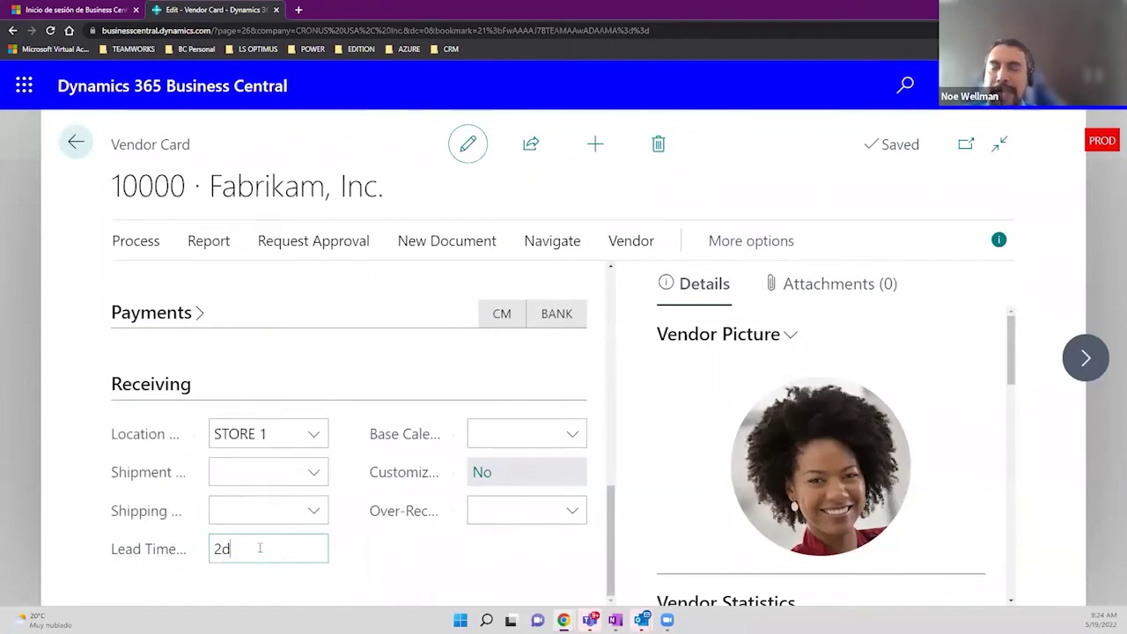
key(BackSpace)
key(BackSpace)
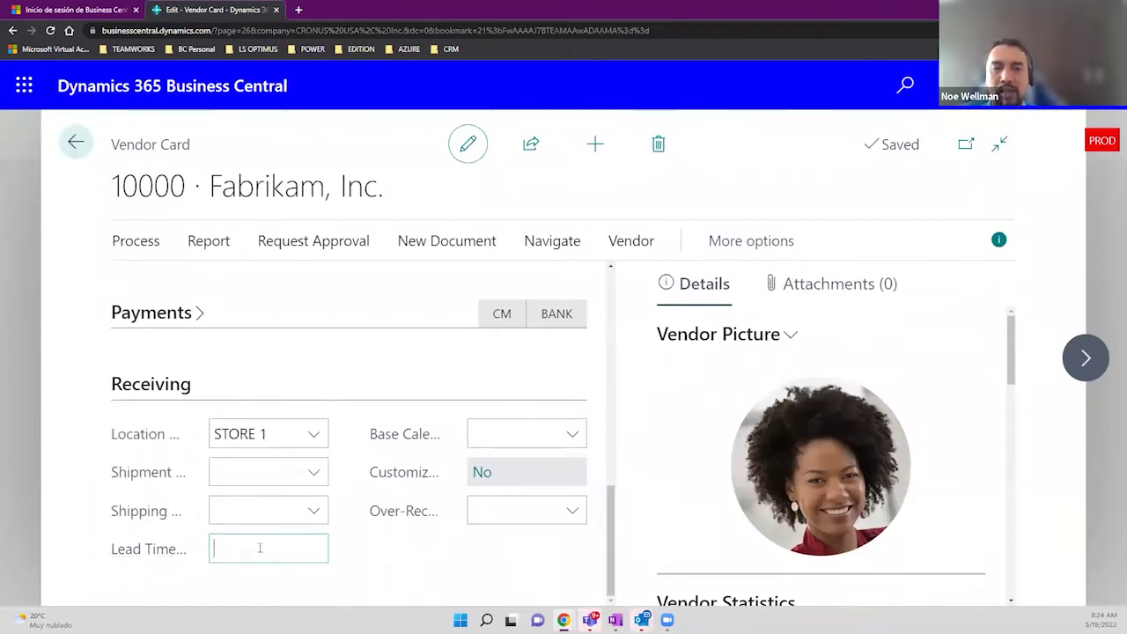
text(1w)
key(Tab)
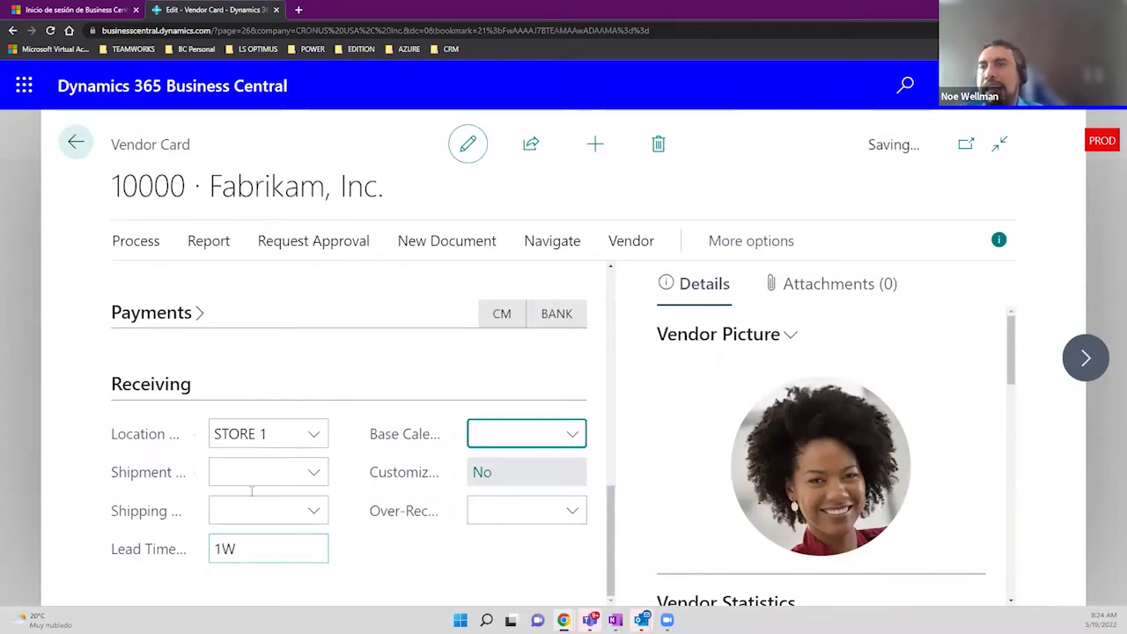
Confirm the STORE 1 location code, dismiss the vendor tip, and restore normal zoom.
click(269, 433)
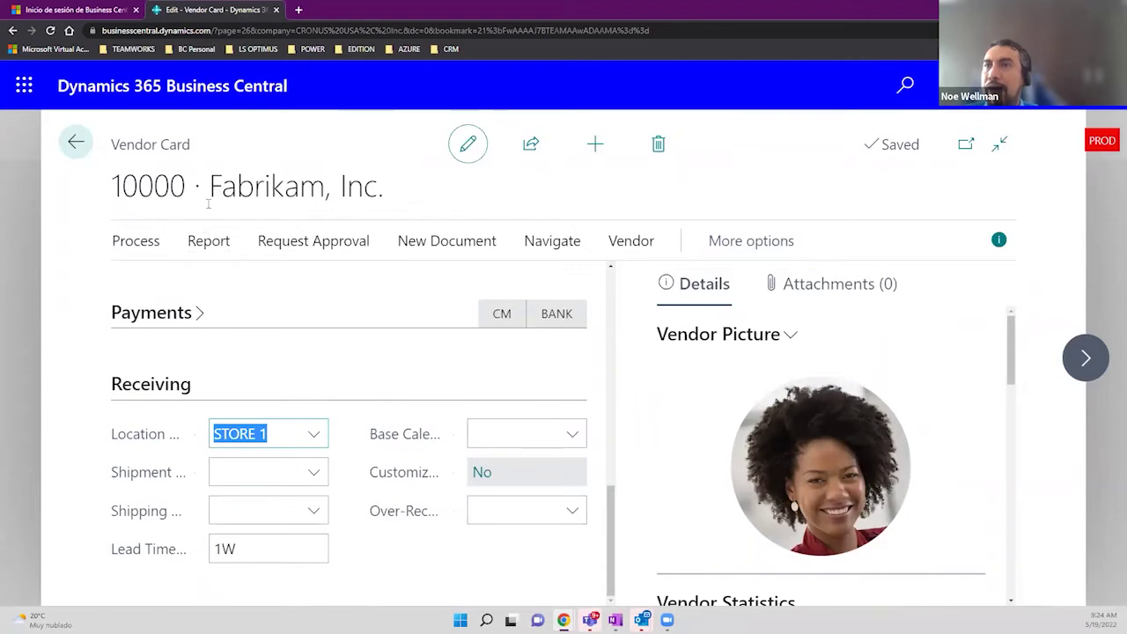
drag(114, 144, 217, 148)
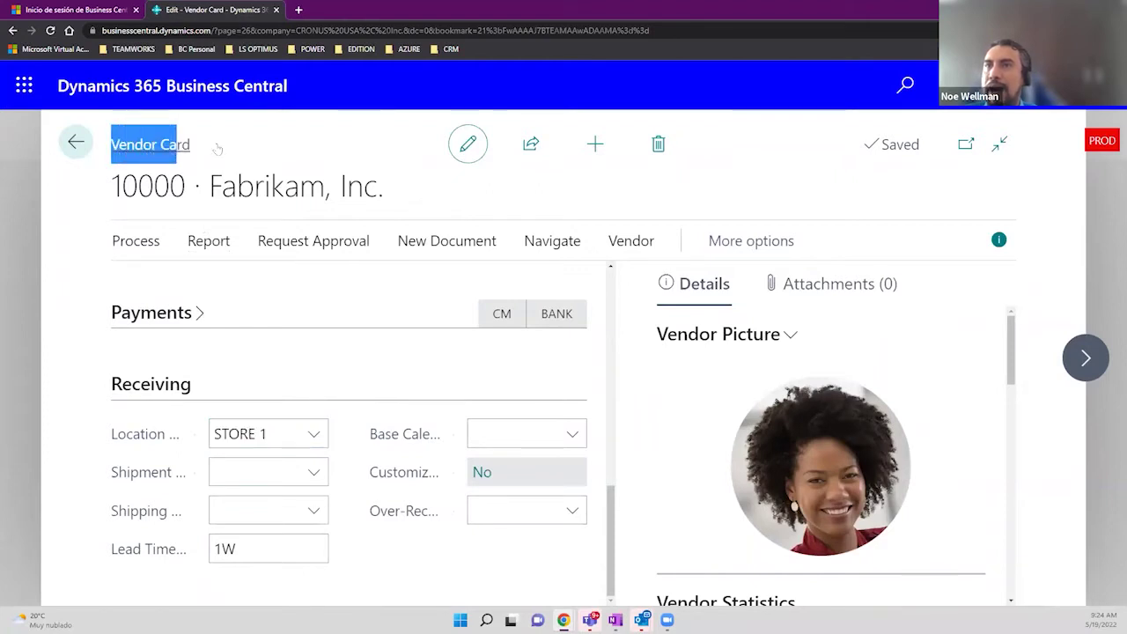
click(434, 201)
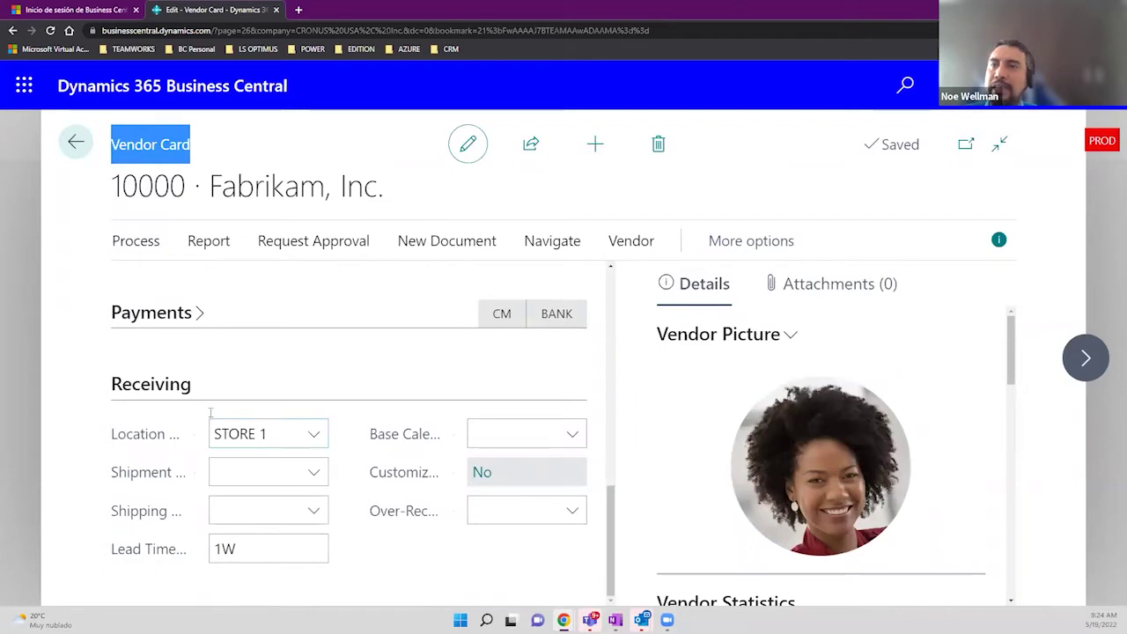
click(269, 428)
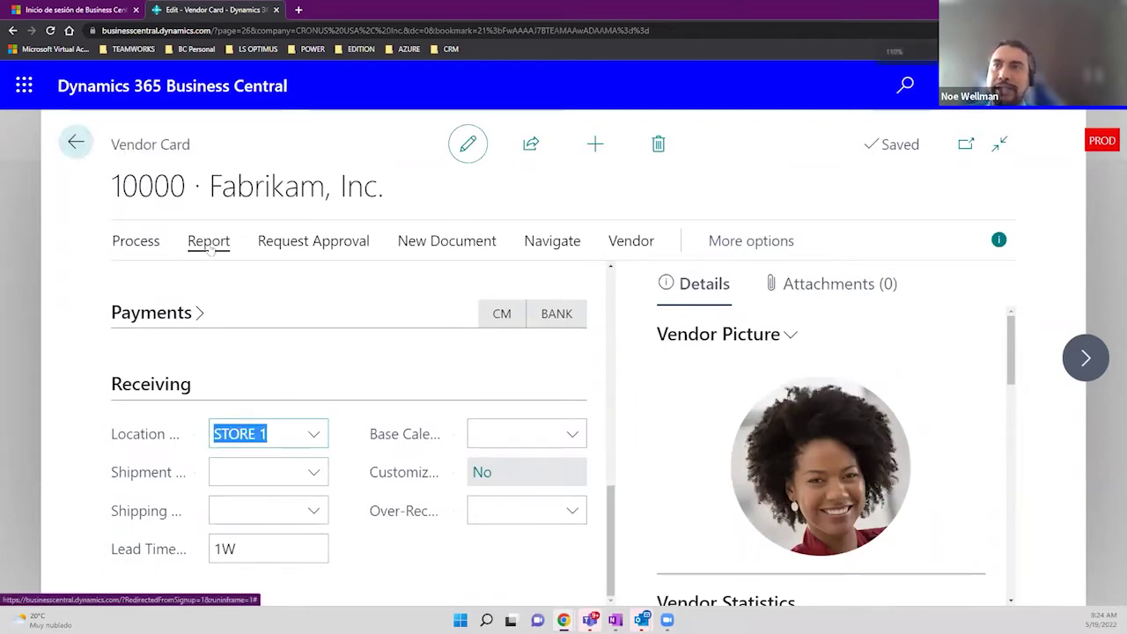
key(ctrl+minus)
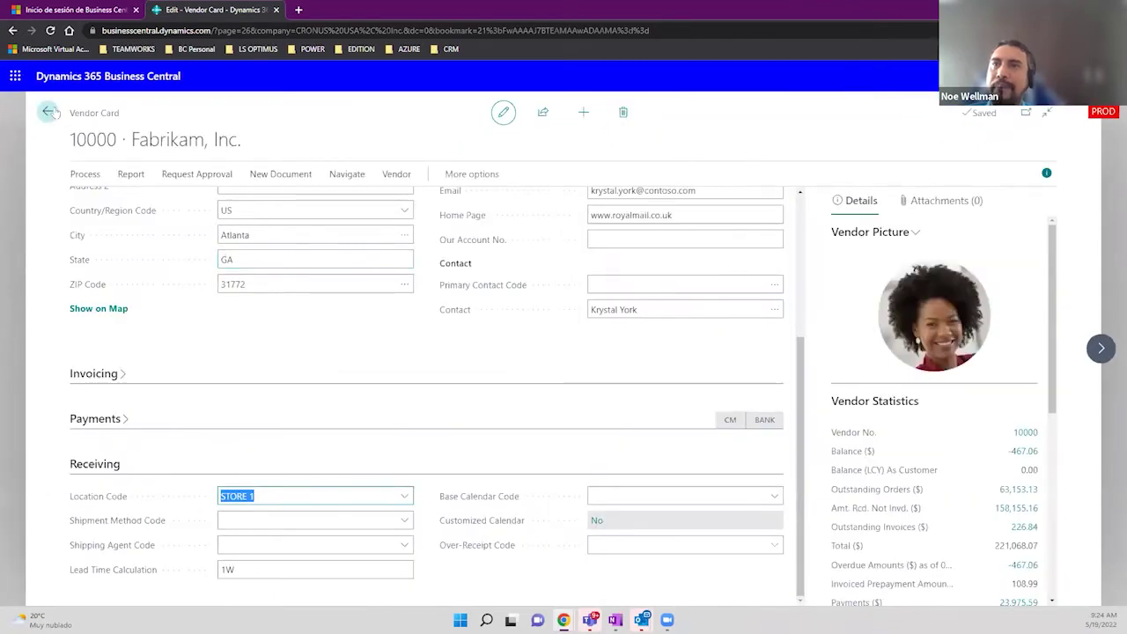
Leave the vendor card and open the Purchase Orders list via a 'purchas' search.
click(49, 111)
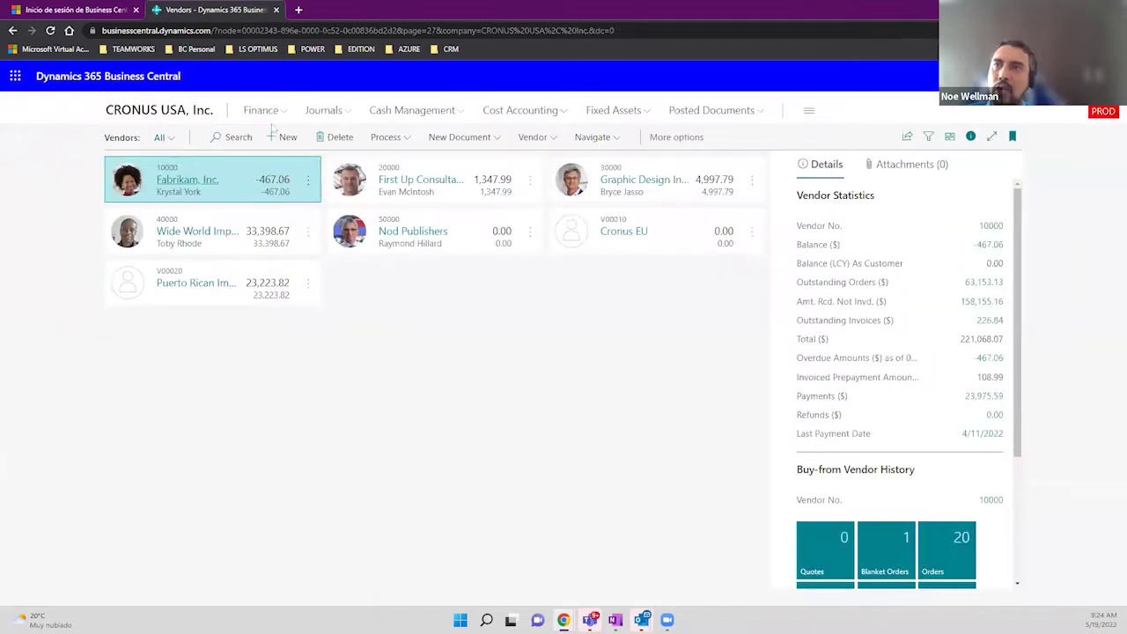
key(Escape)
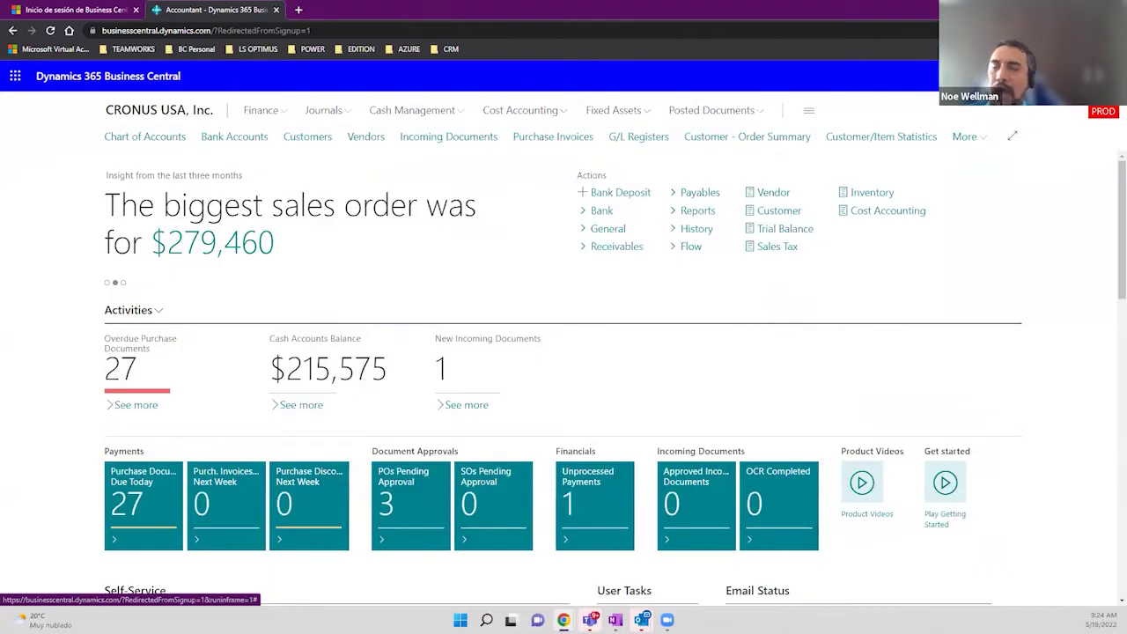
key(alt+q)
text(purchase order)
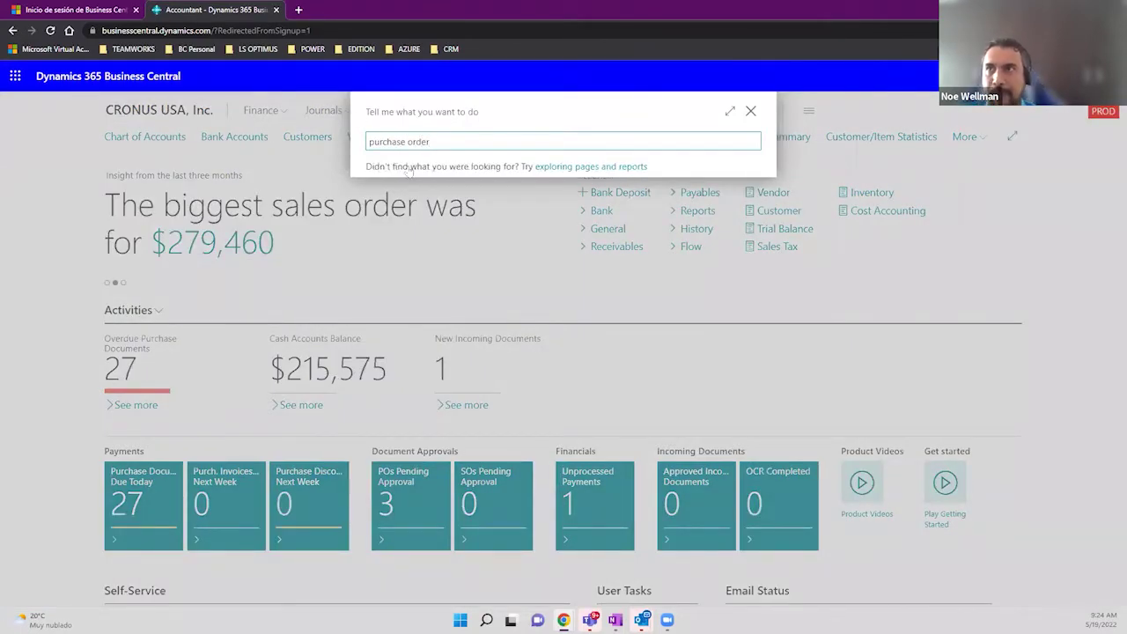
click(418, 198)
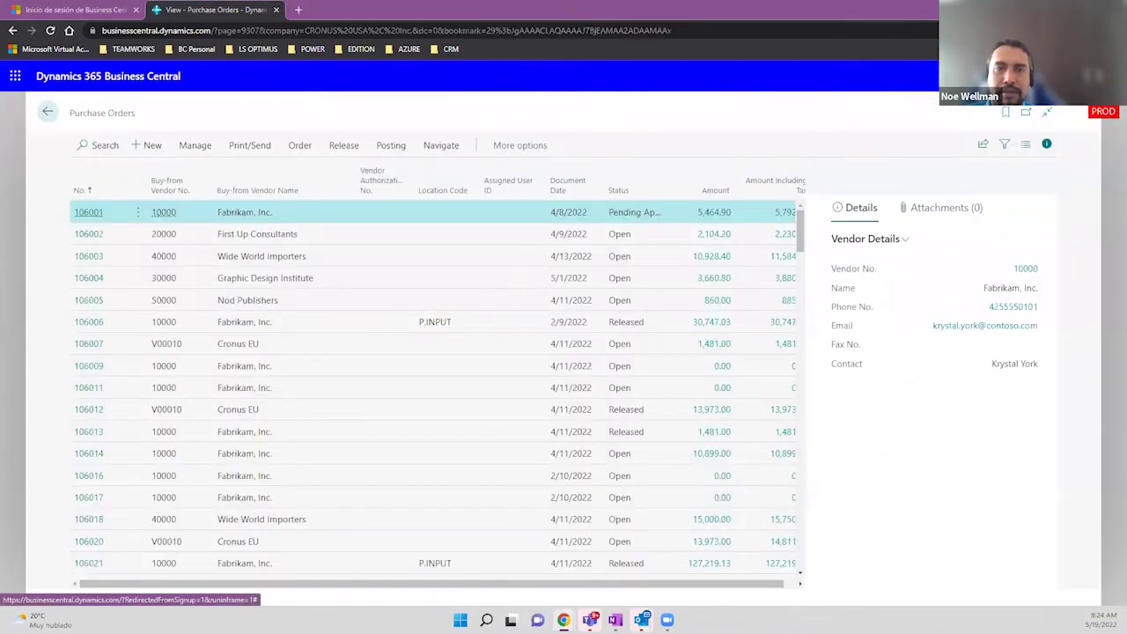
Create a new purchase order with Fabrikam, Inc. as the vendor.
click(147, 146)
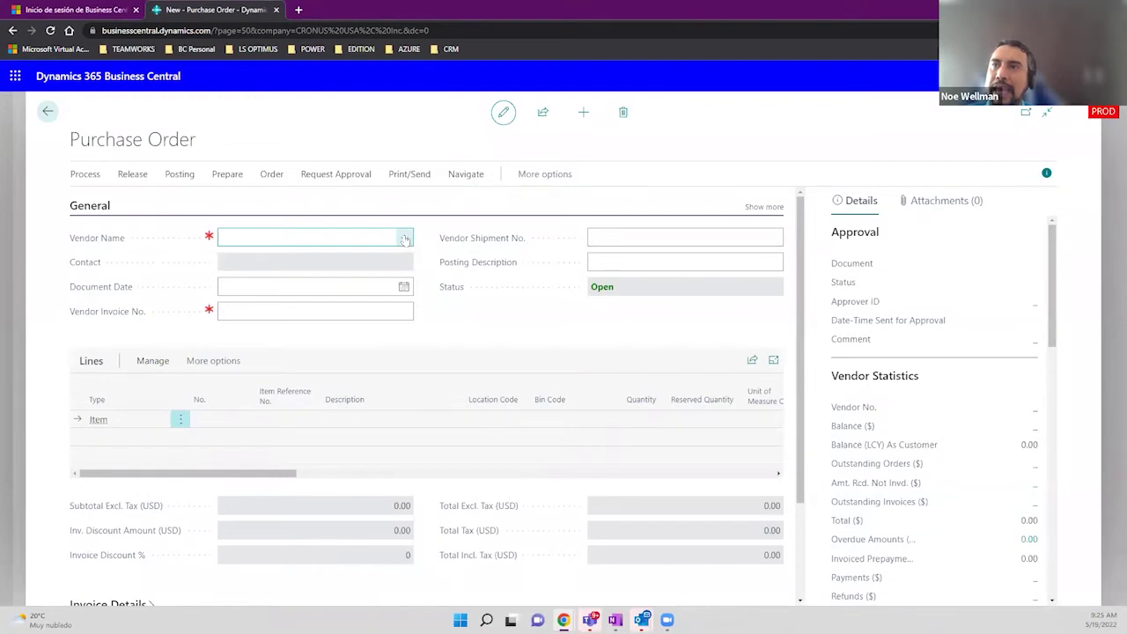
click(407, 240)
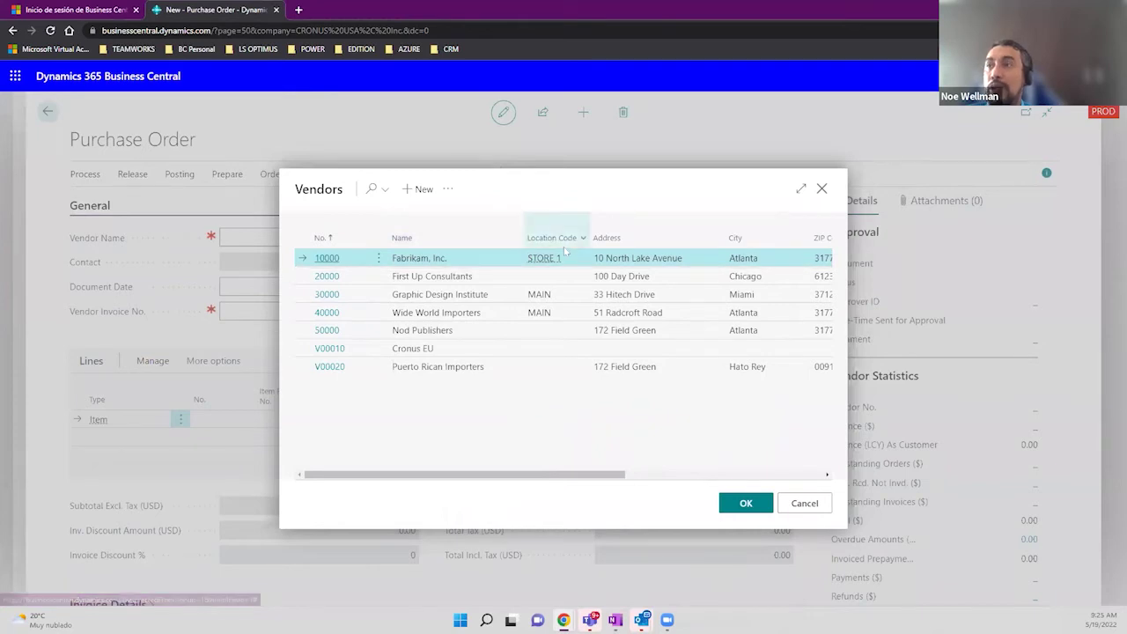
click(727, 505)
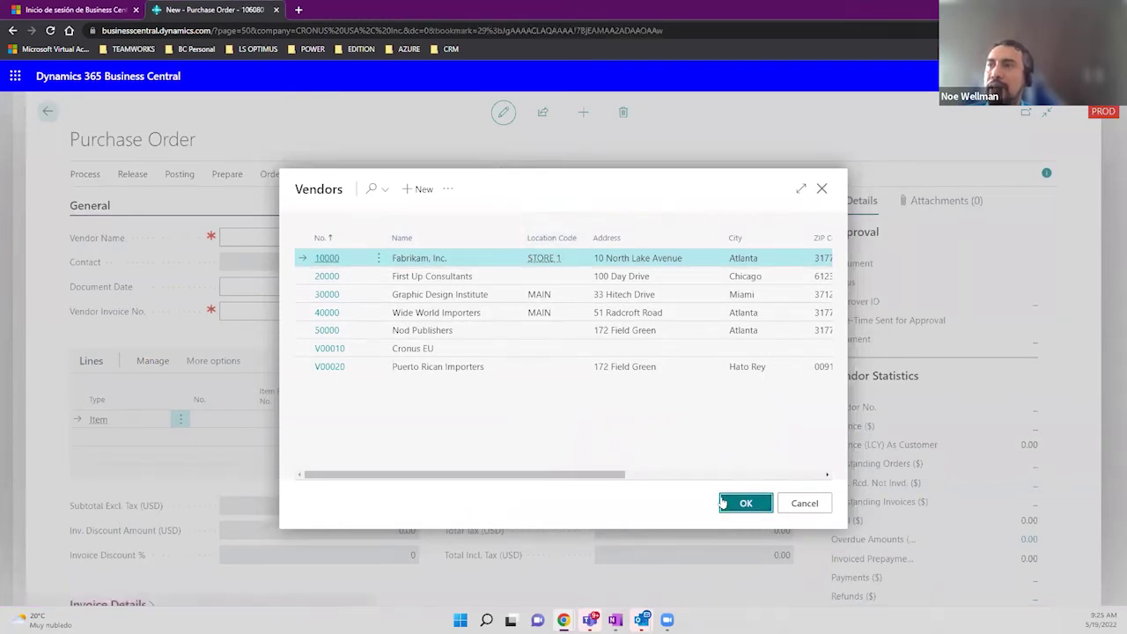
click(724, 503)
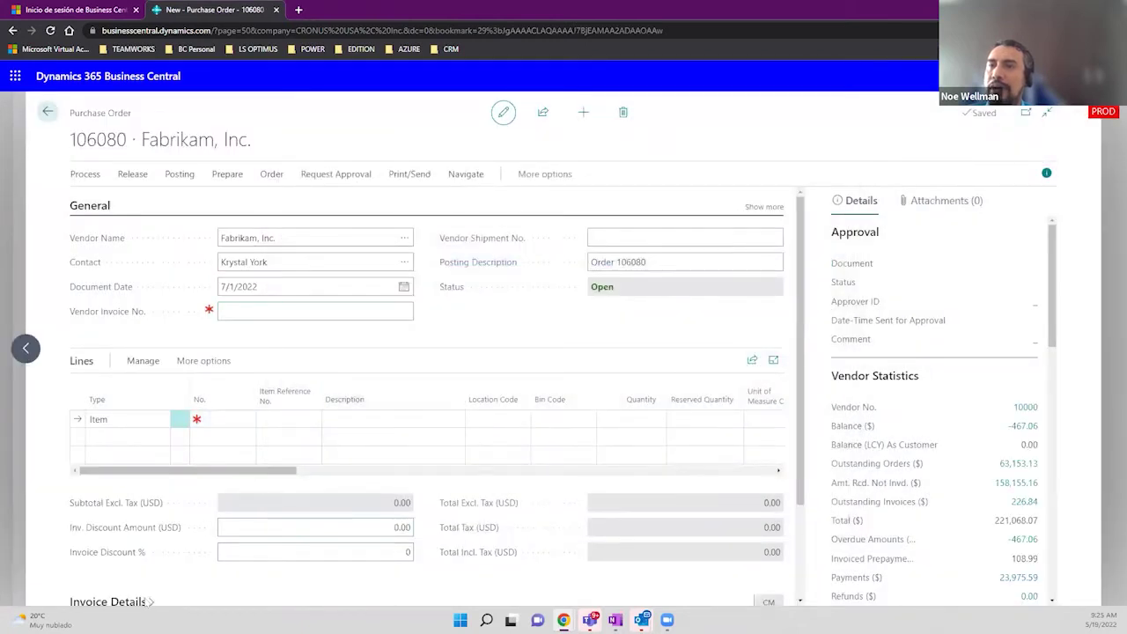
Check STORE 1 under Shipping and Payment, then start the first line's item lookup.
scroll(403, 455, down, 1)
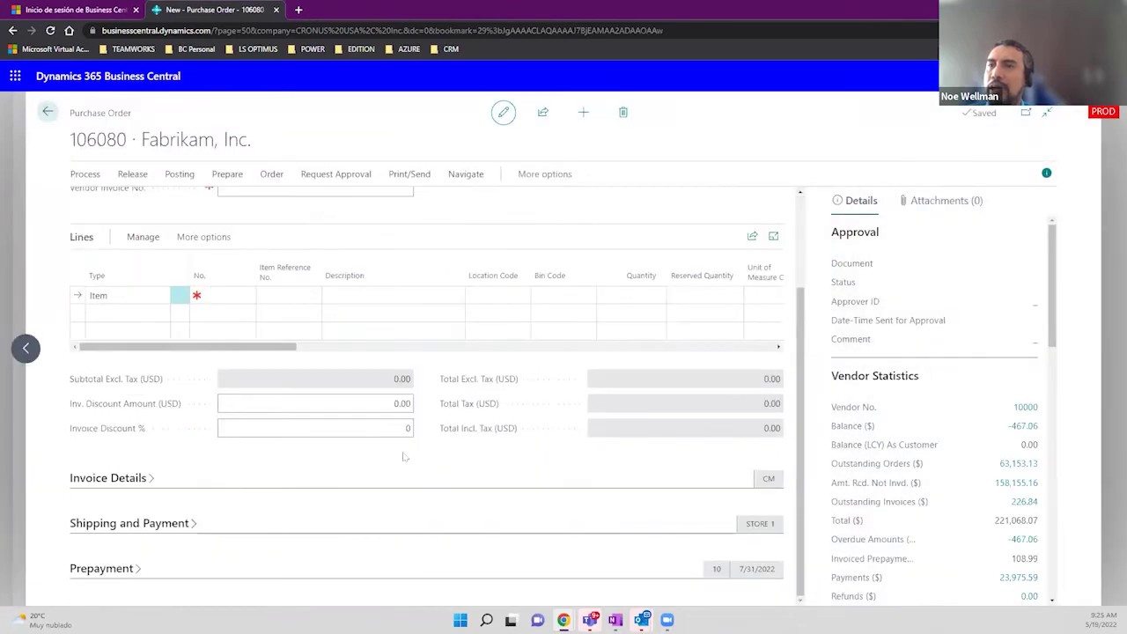
click(189, 526)
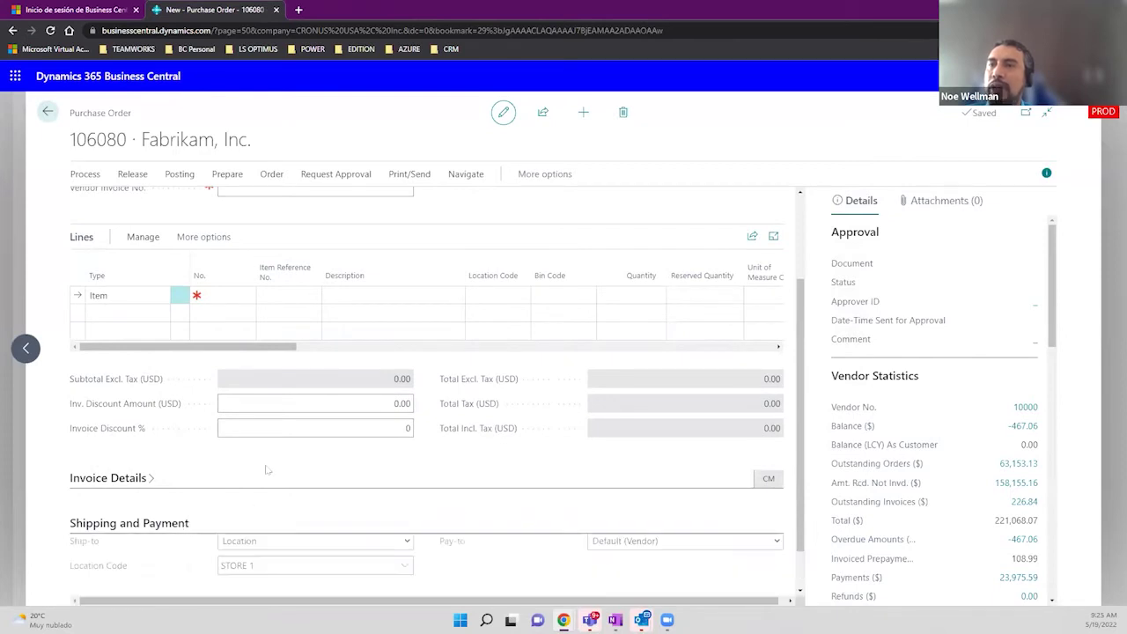
click(261, 524)
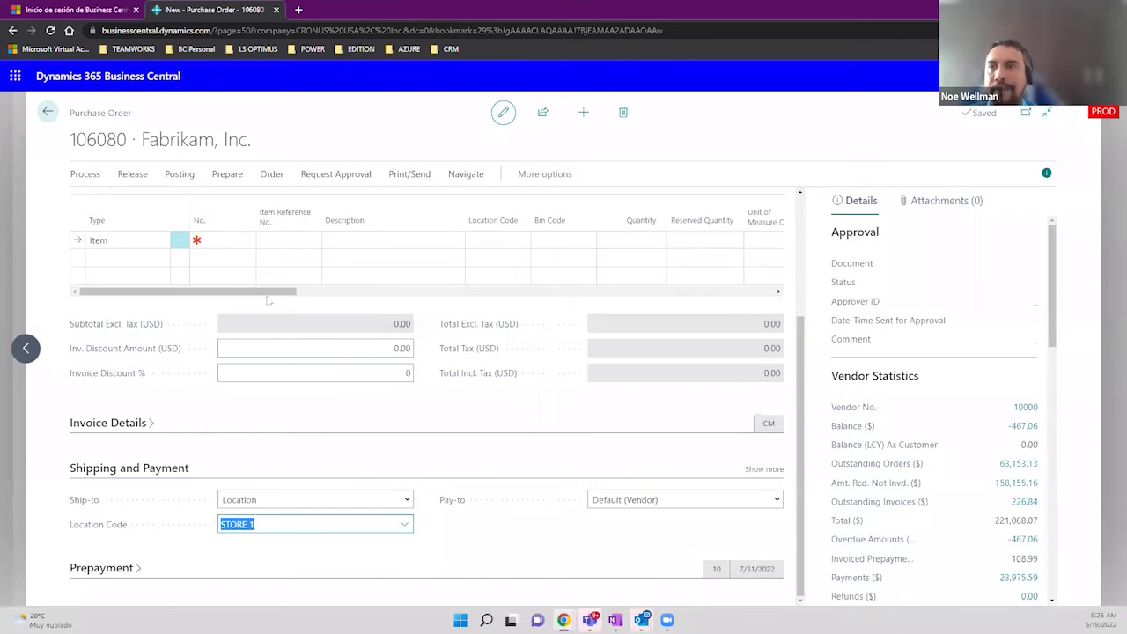
click(231, 240)
click(247, 241)
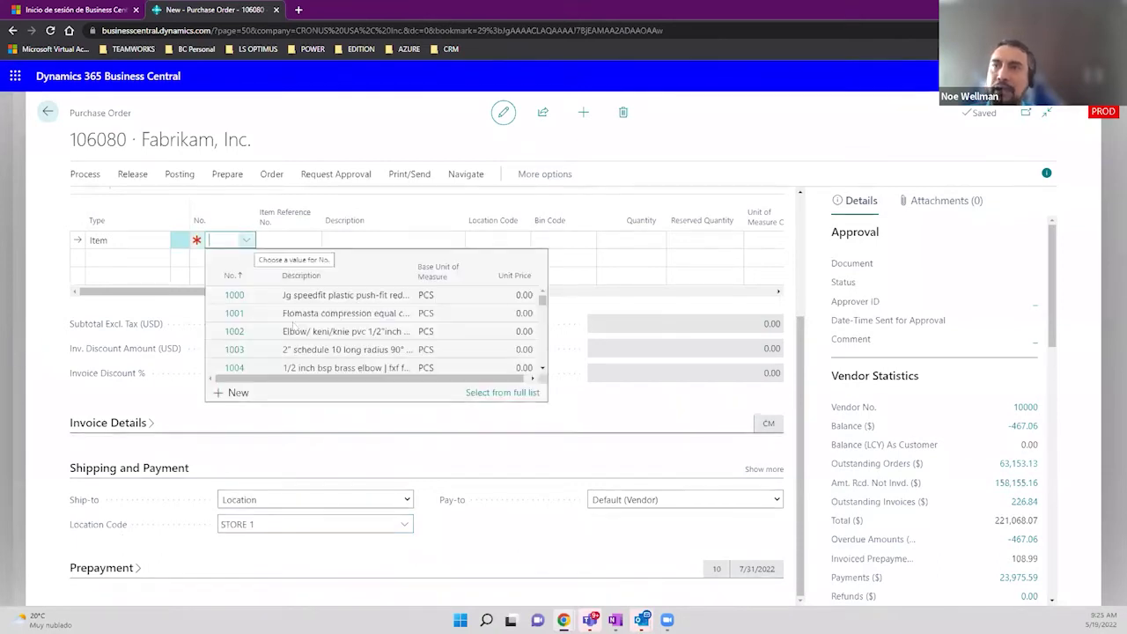
scroll(379, 335, down, 2)
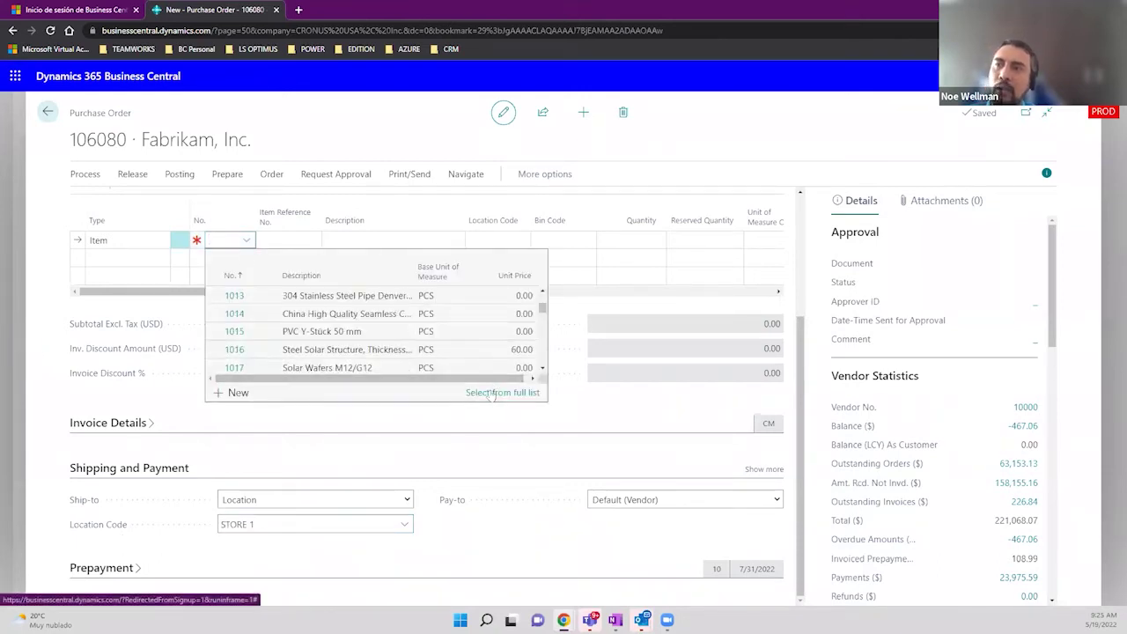
Pick Coca Cola 400 ml from the full item list as the line item.
click(492, 394)
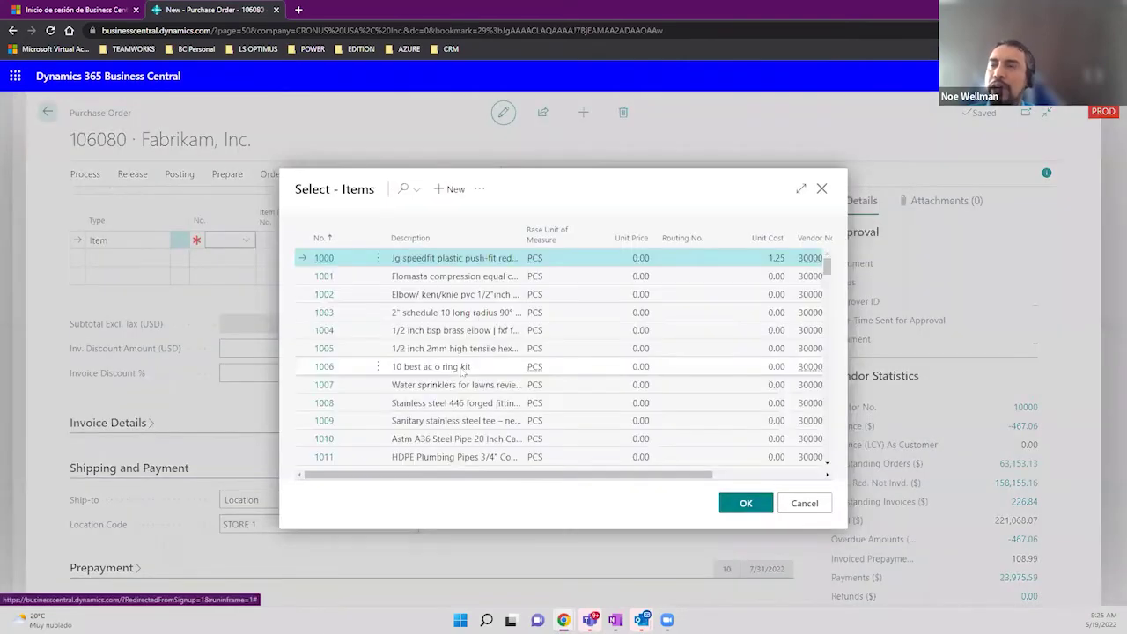
scroll(461, 372, down, 15)
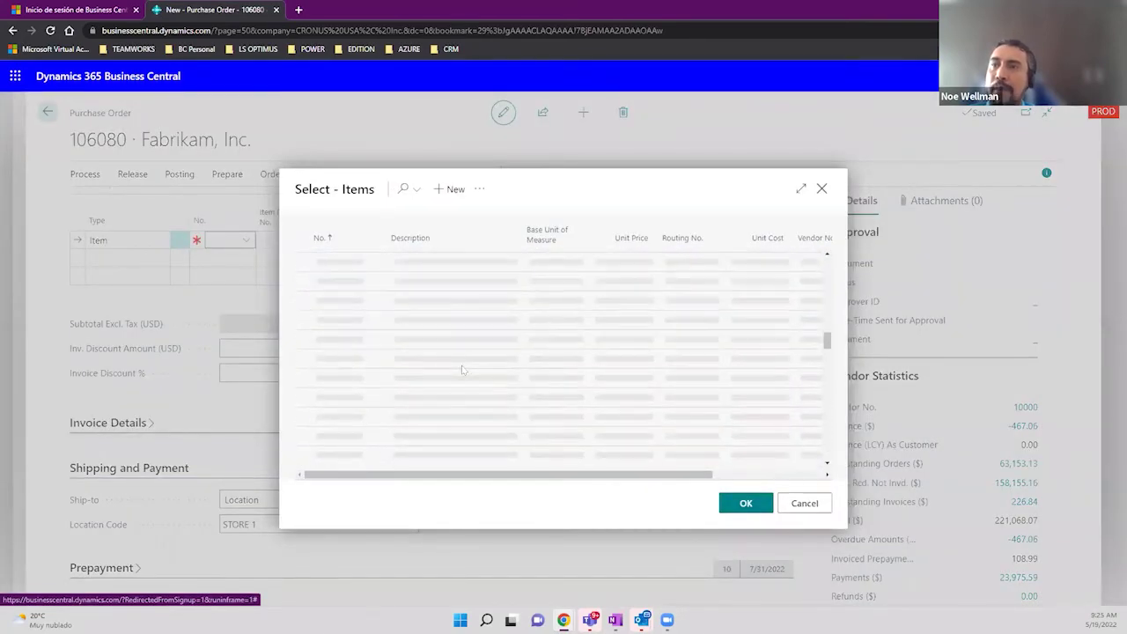
scroll(461, 373, down, 2)
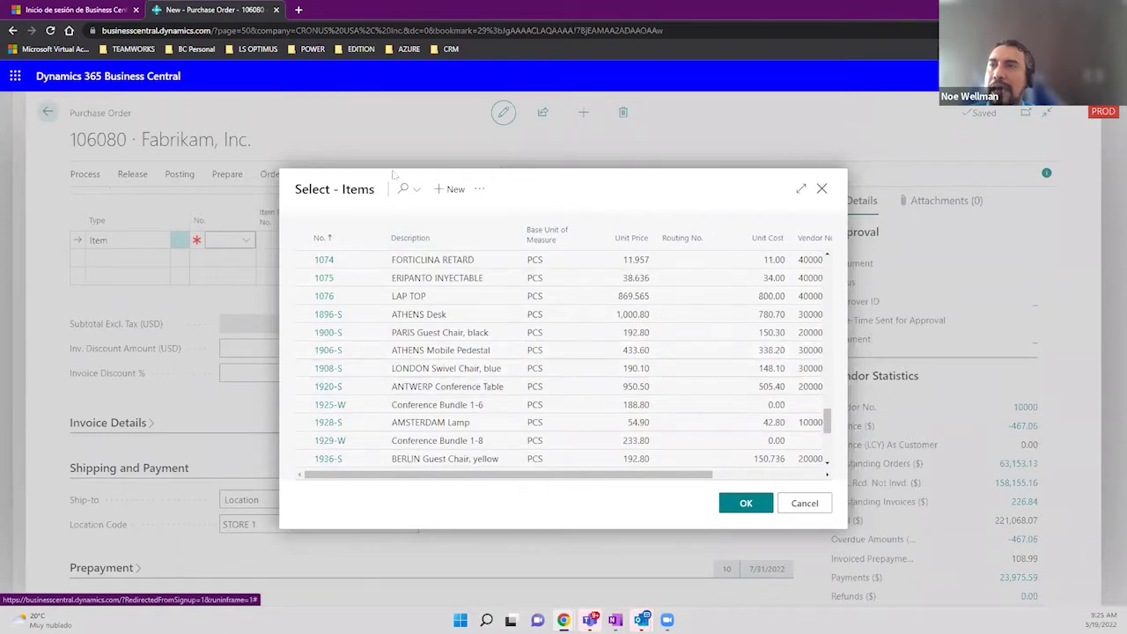
click(405, 190)
text(coca)
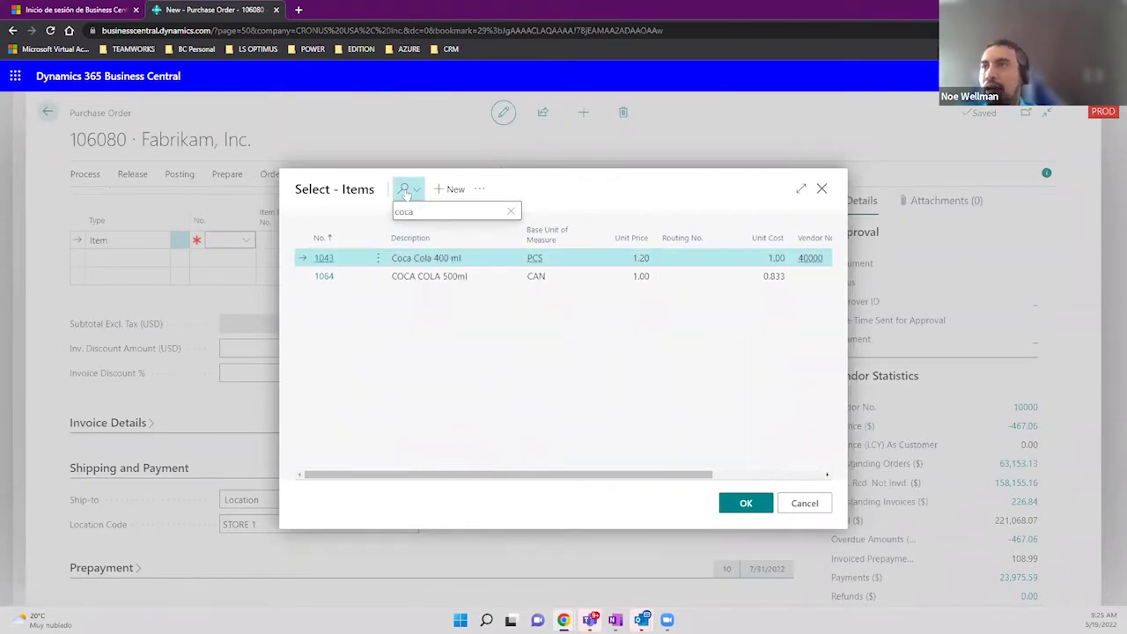
click(746, 505)
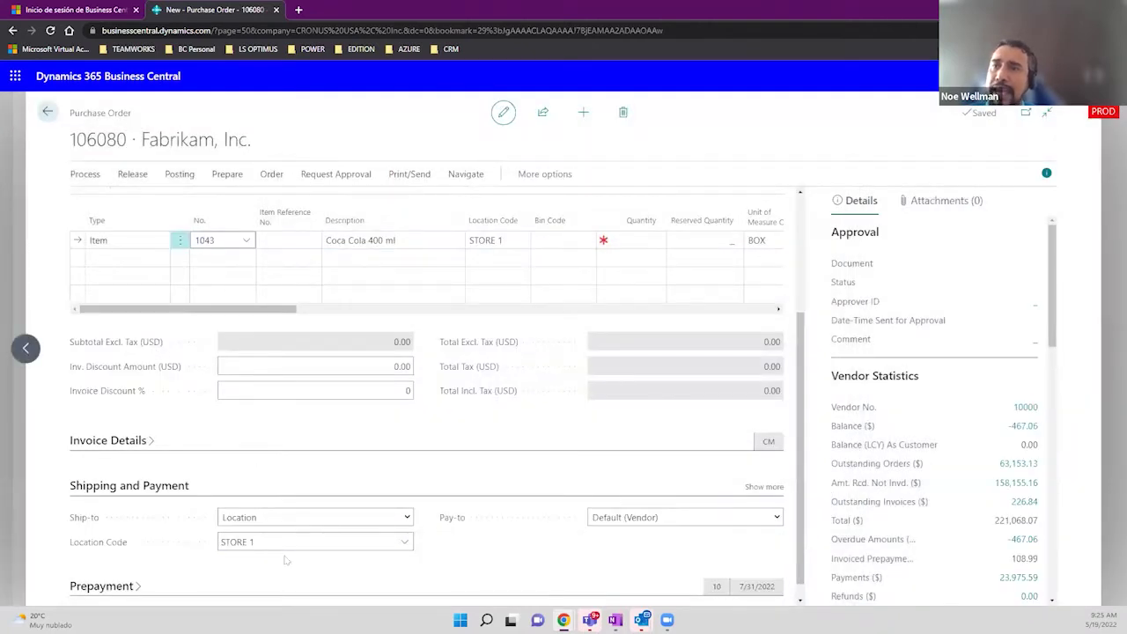
click(273, 543)
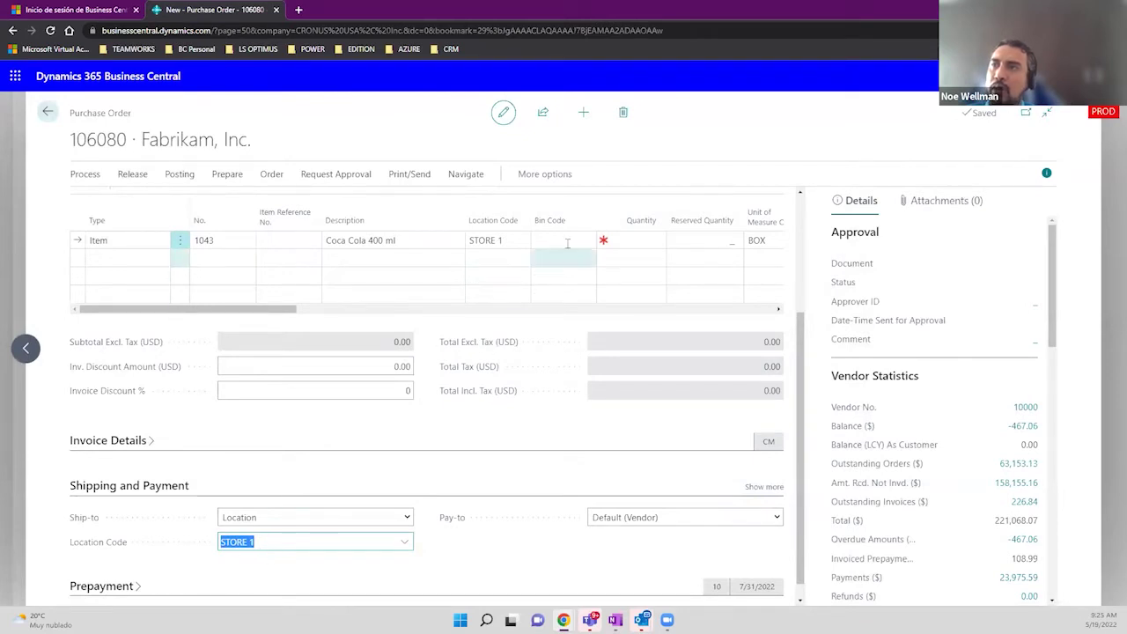
Set the line quantity to 10 with unit of measure PALLET.
click(621, 240)
text(10)
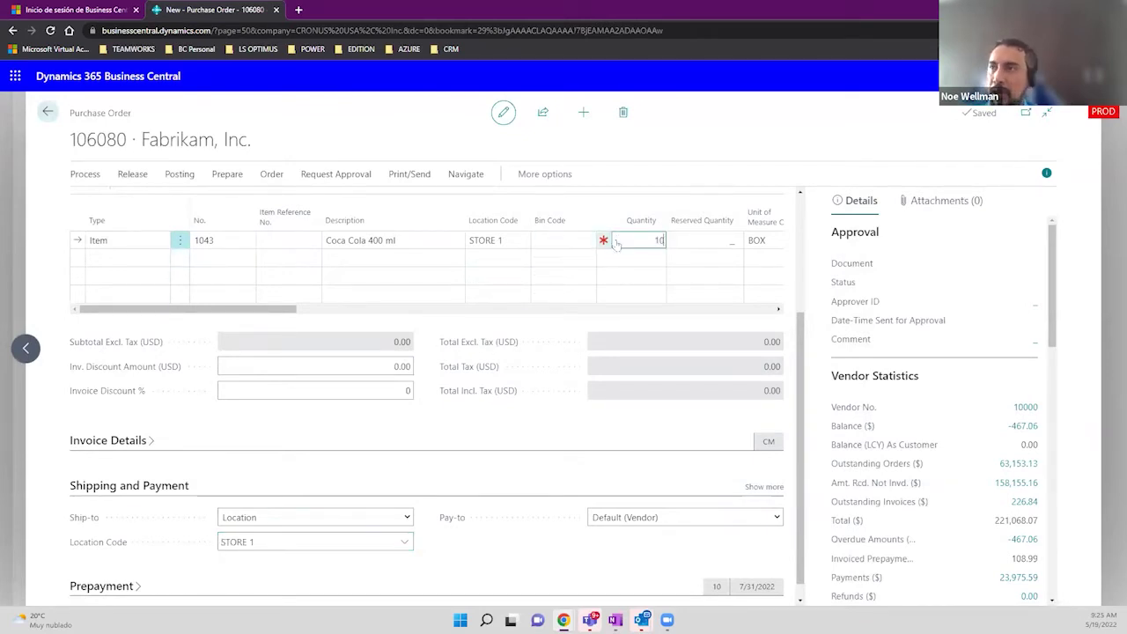
key(Tab)
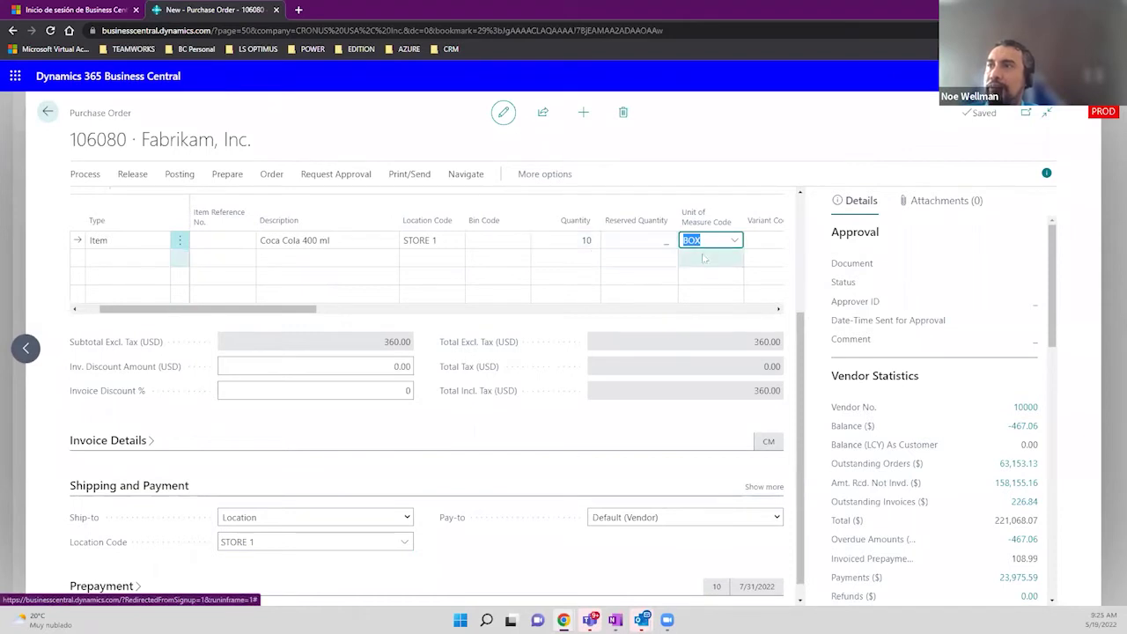
click(734, 241)
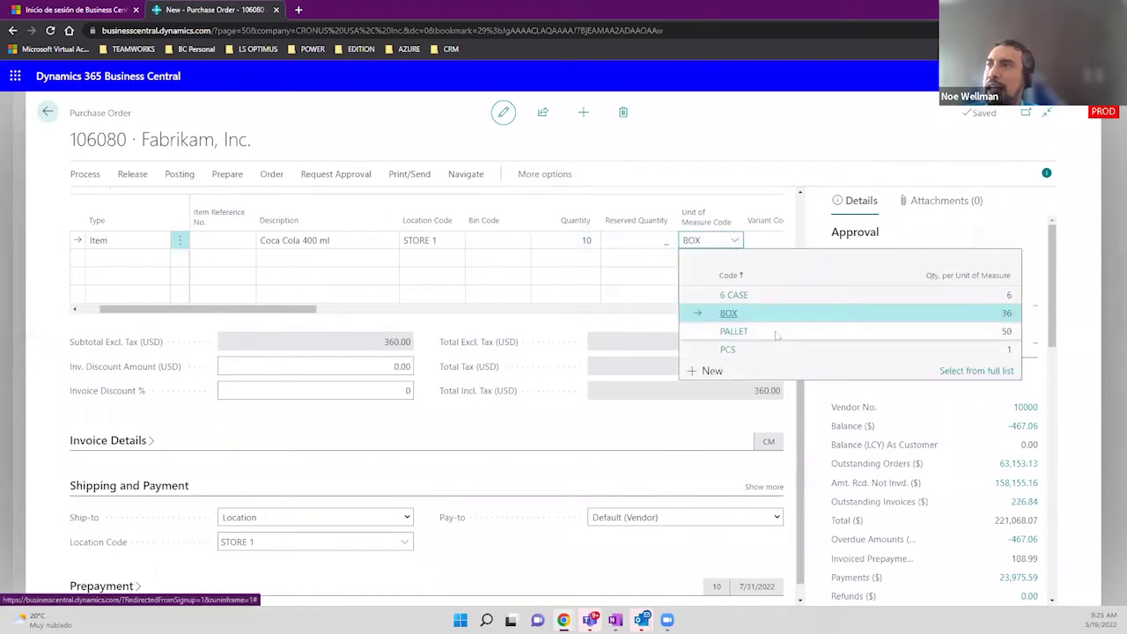
click(738, 332)
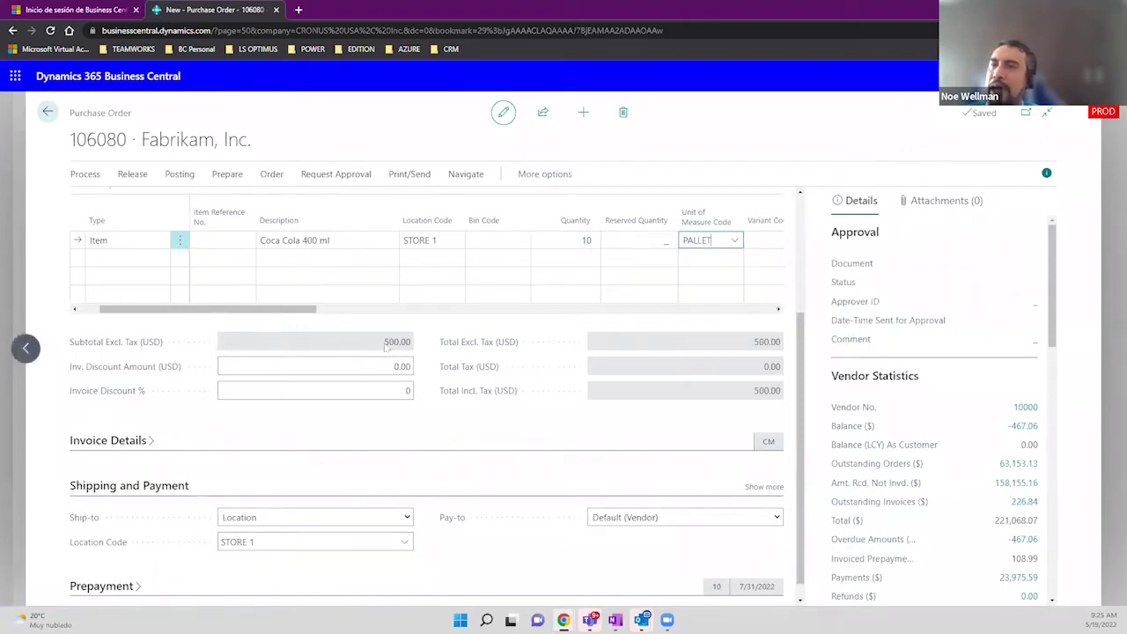
click(279, 541)
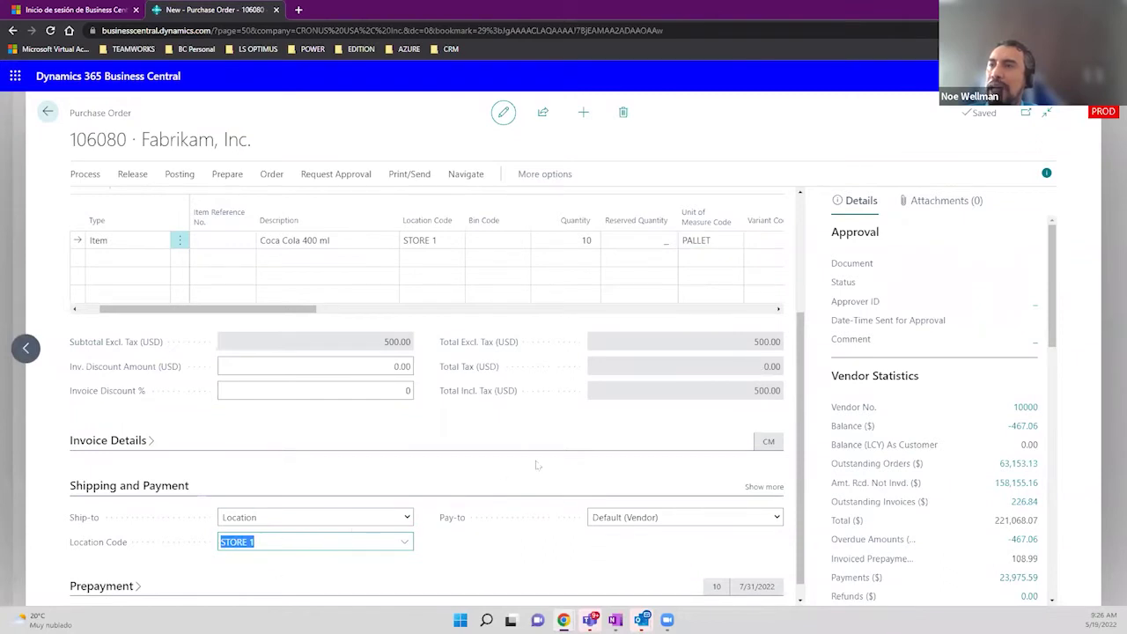
Attempt to post the order and dismiss the approval-required error.
scroll(622, 424, up, 2)
click(576, 357)
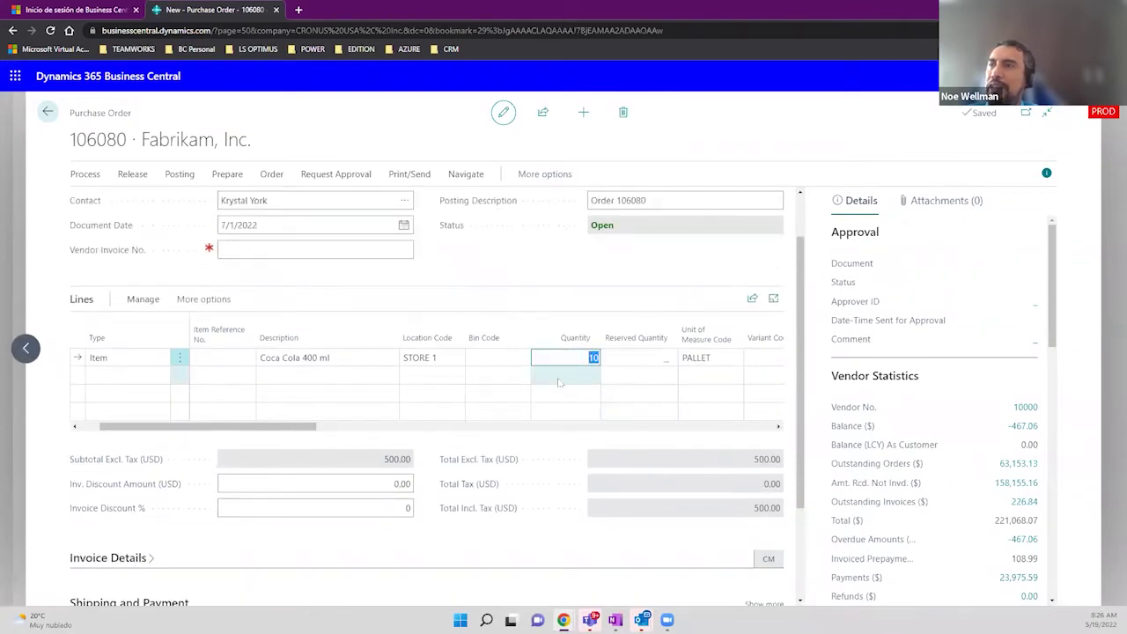
click(176, 174)
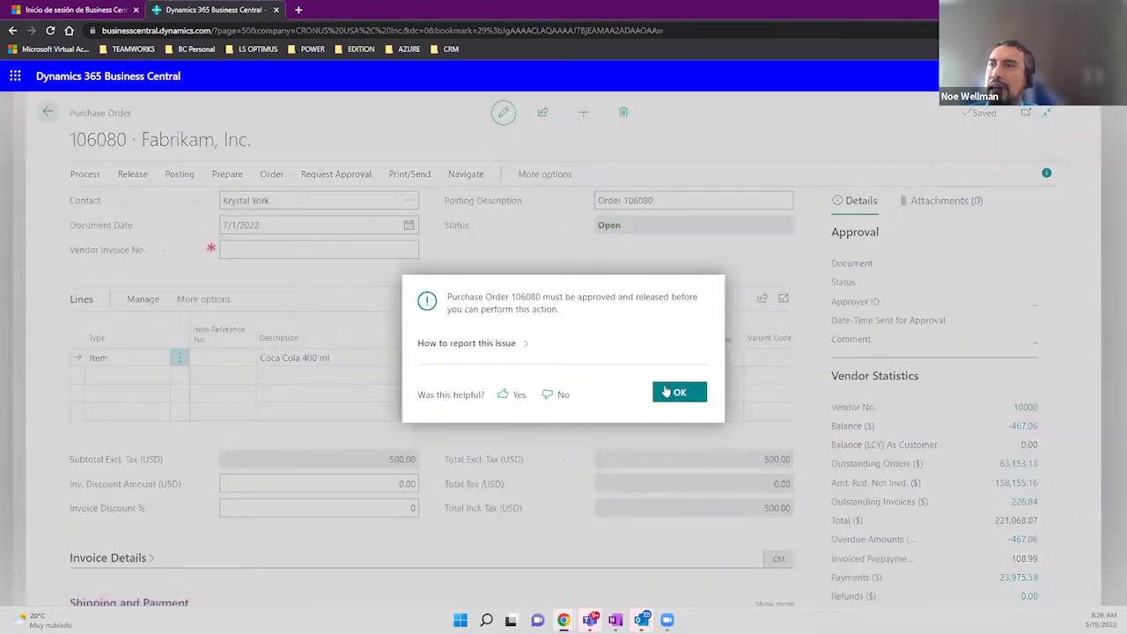
click(677, 392)
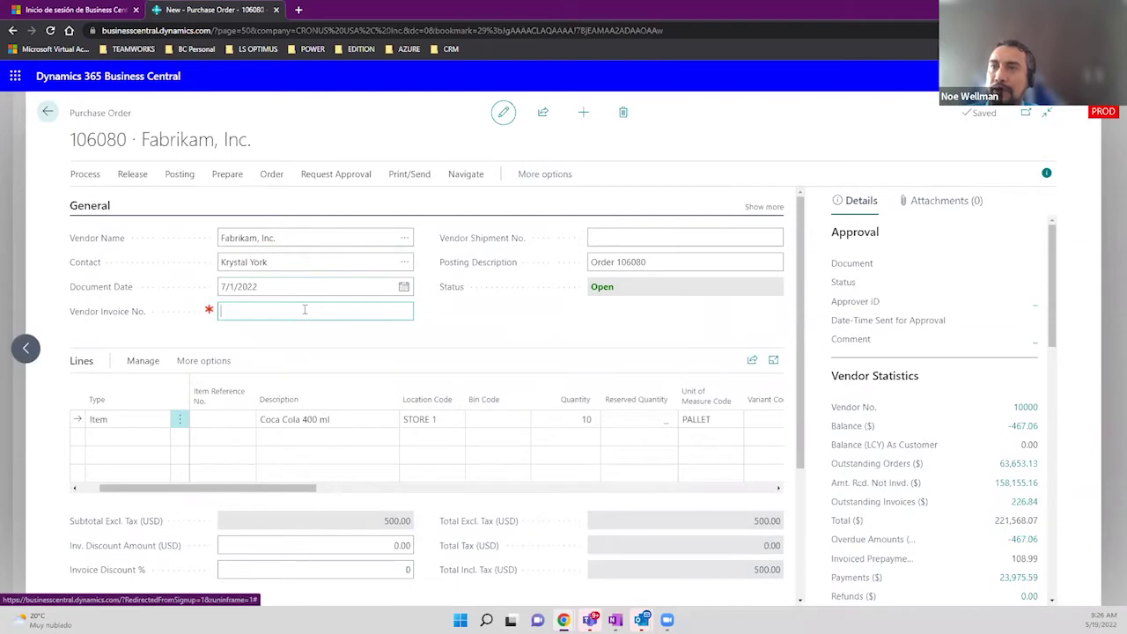
Enter the vendor invoice number and send the order for approval.
text(INV00)
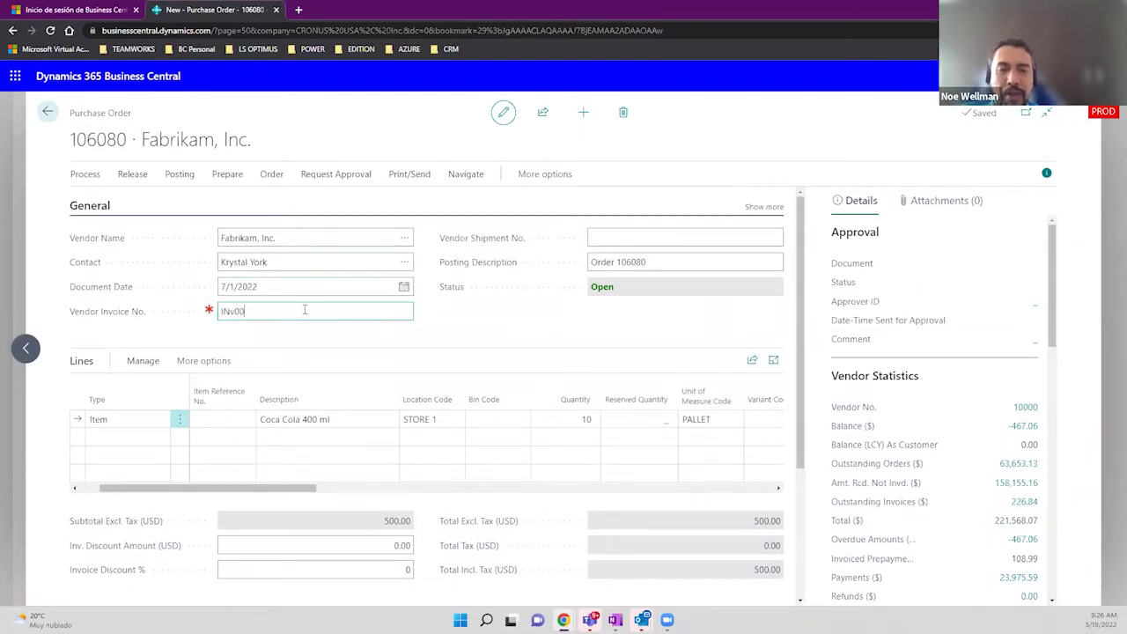
text(98098)
key(Tab)
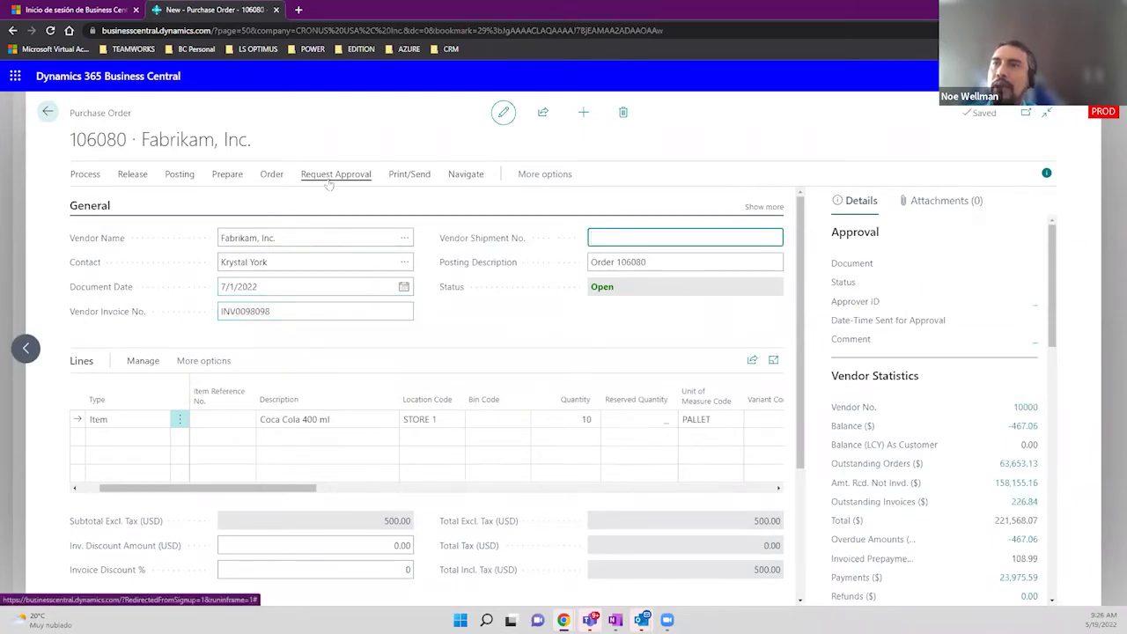
click(333, 175)
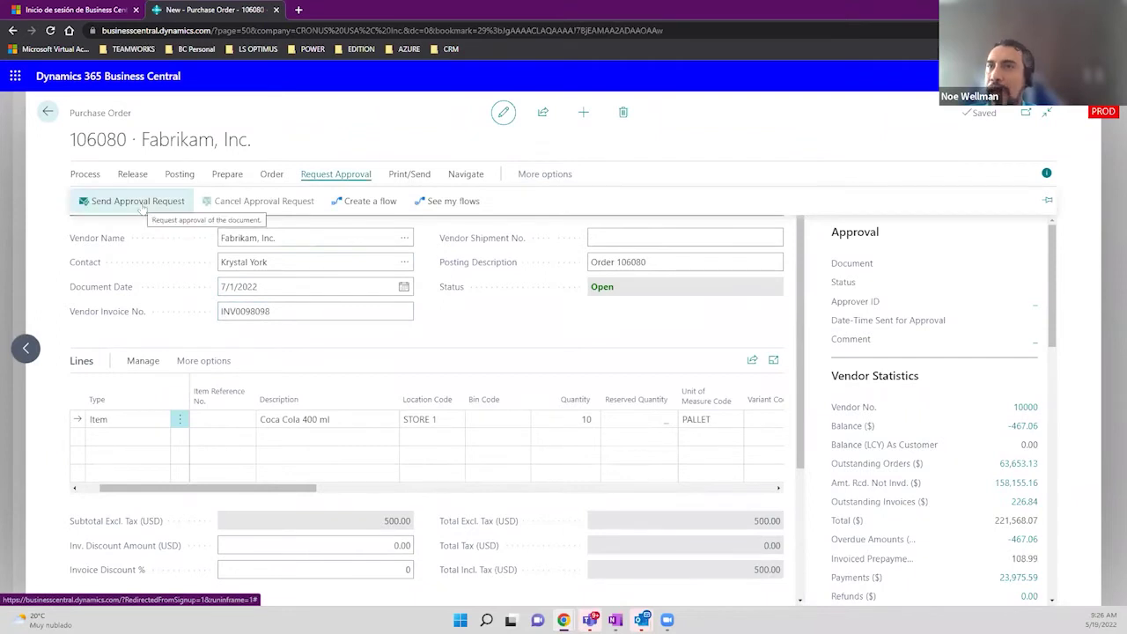
click(139, 201)
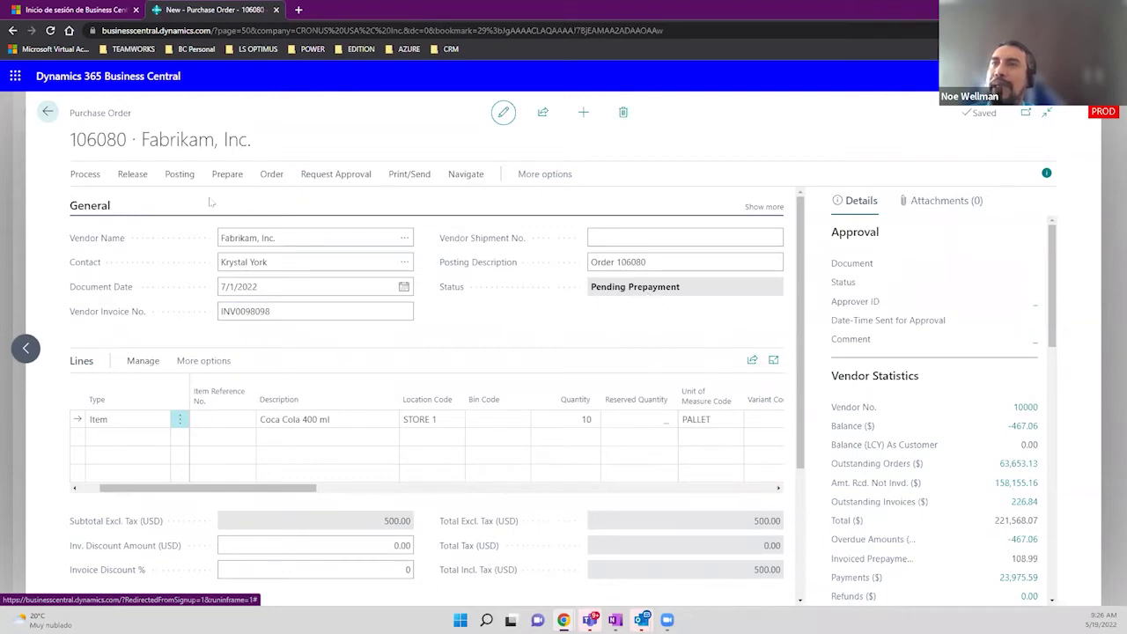
Reopen the purchase order so its status returns to Open.
click(179, 175)
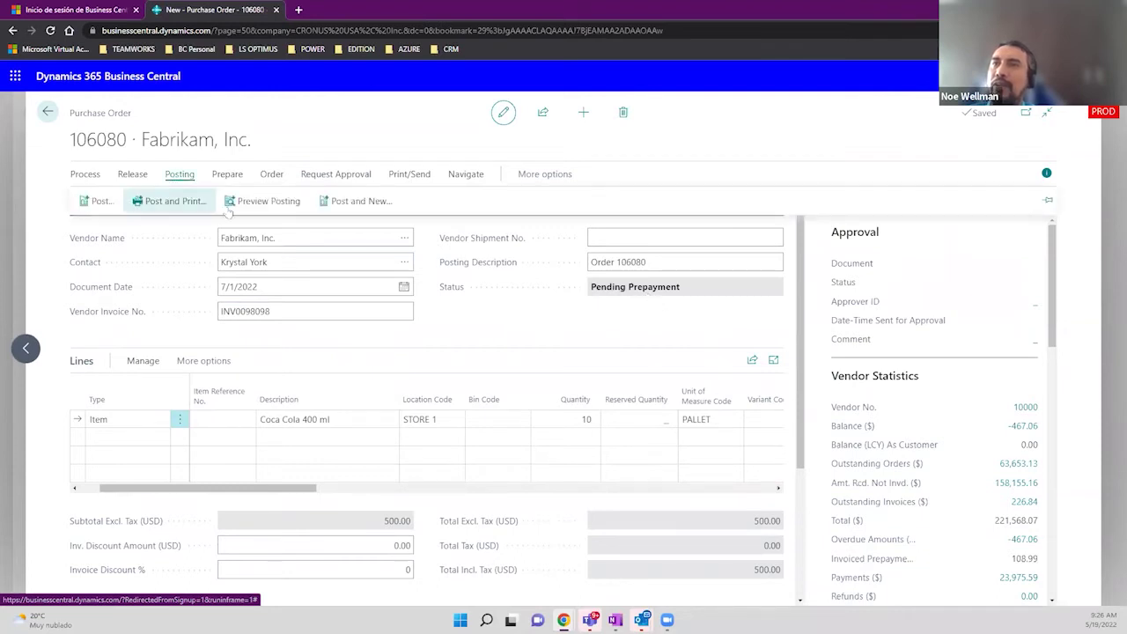
click(324, 177)
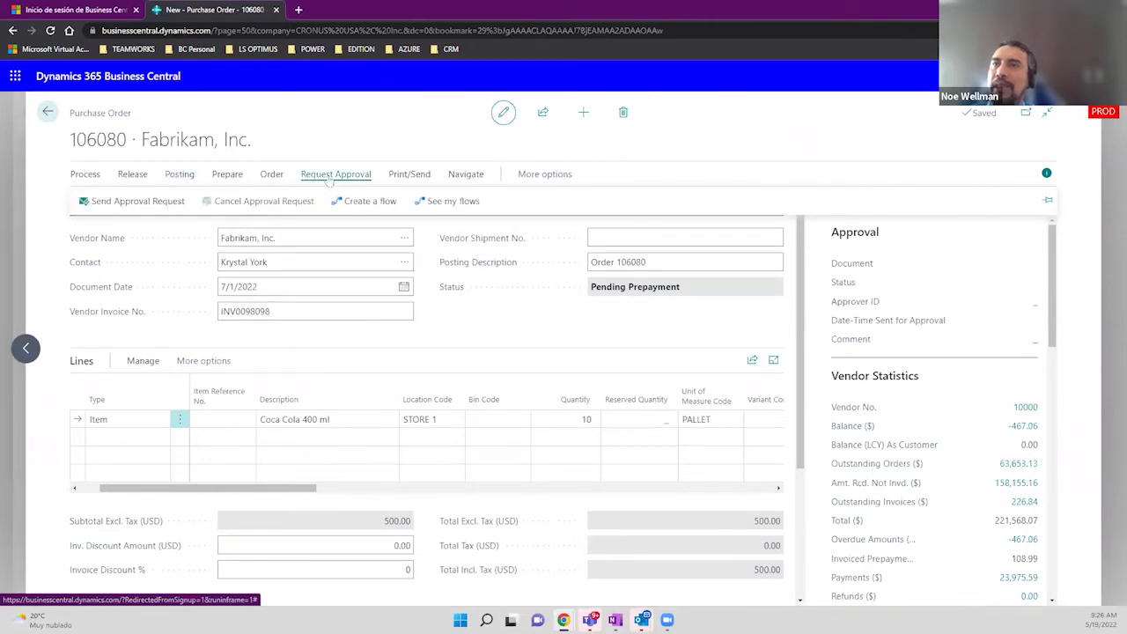
click(329, 176)
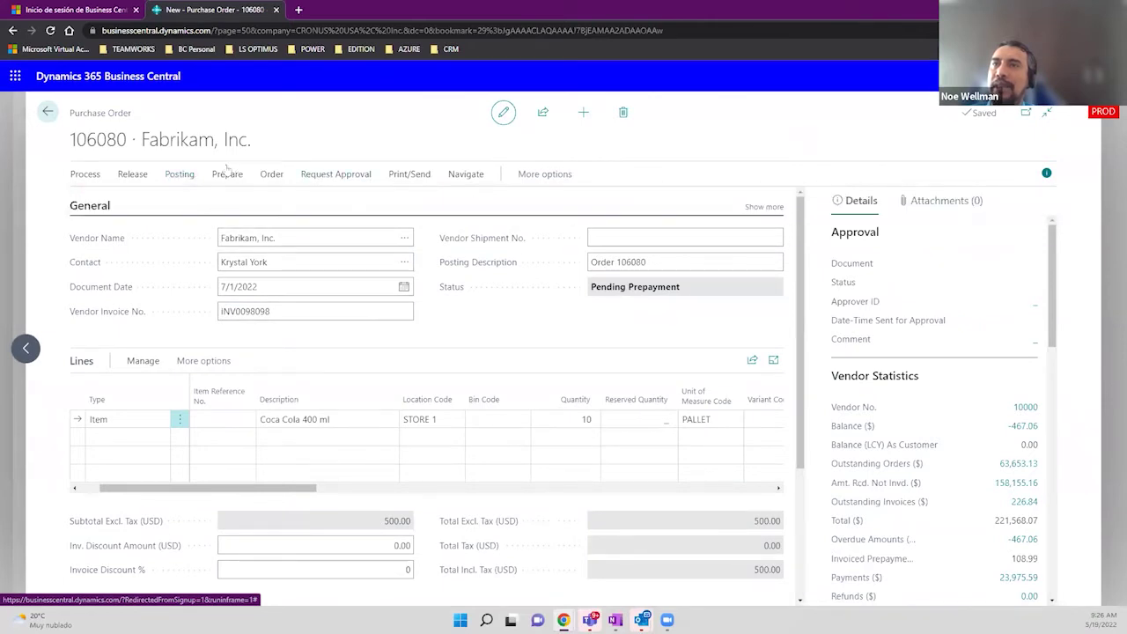
click(132, 173)
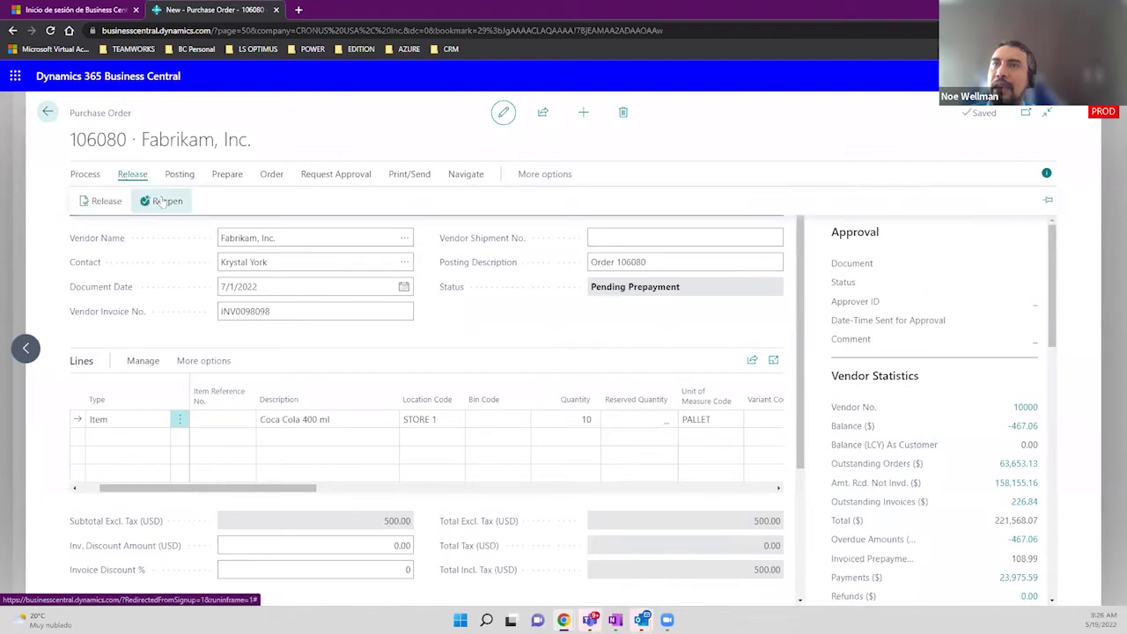
click(159, 198)
Clear Prepayment % from 10 to 0 under Prepayment and accept updating the lines.
scroll(329, 285, down, 2)
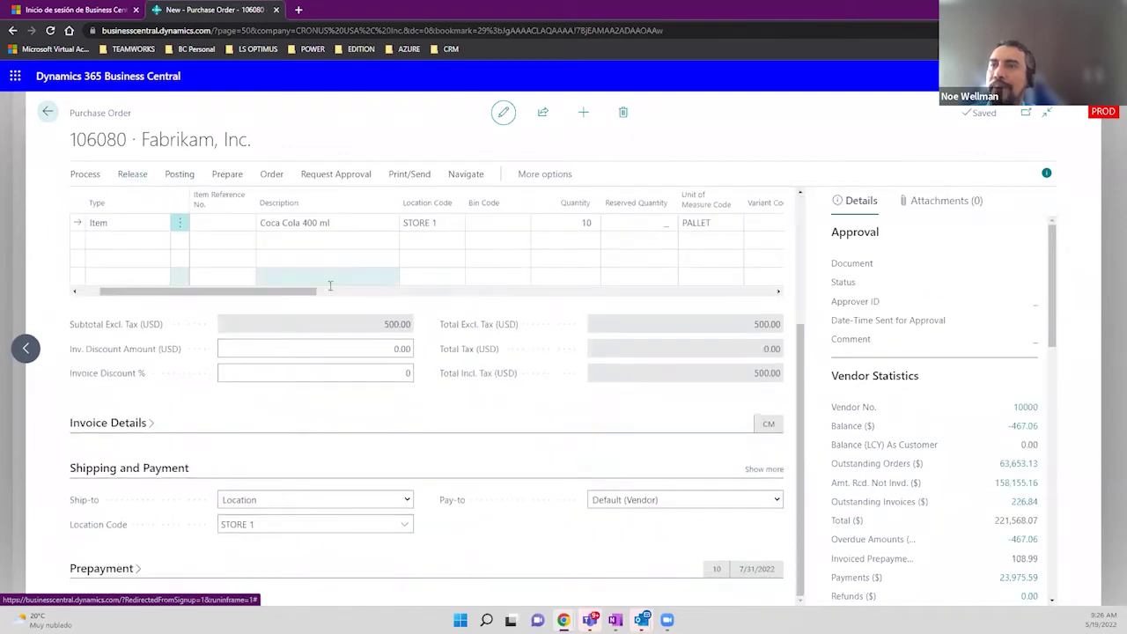
click(148, 424)
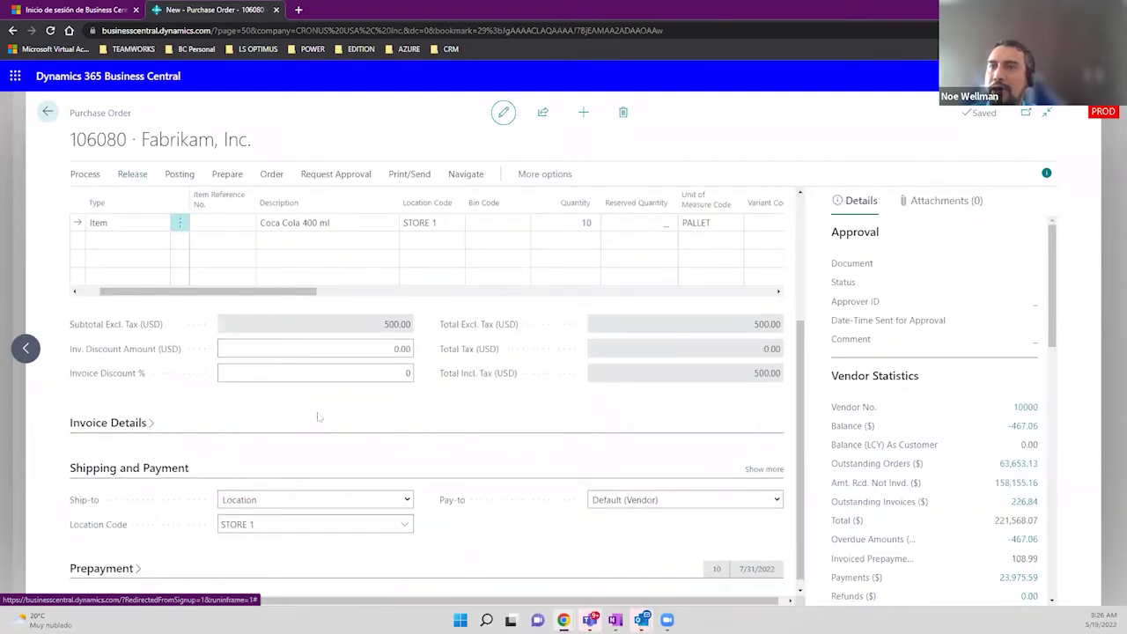
scroll(334, 414, down, 2)
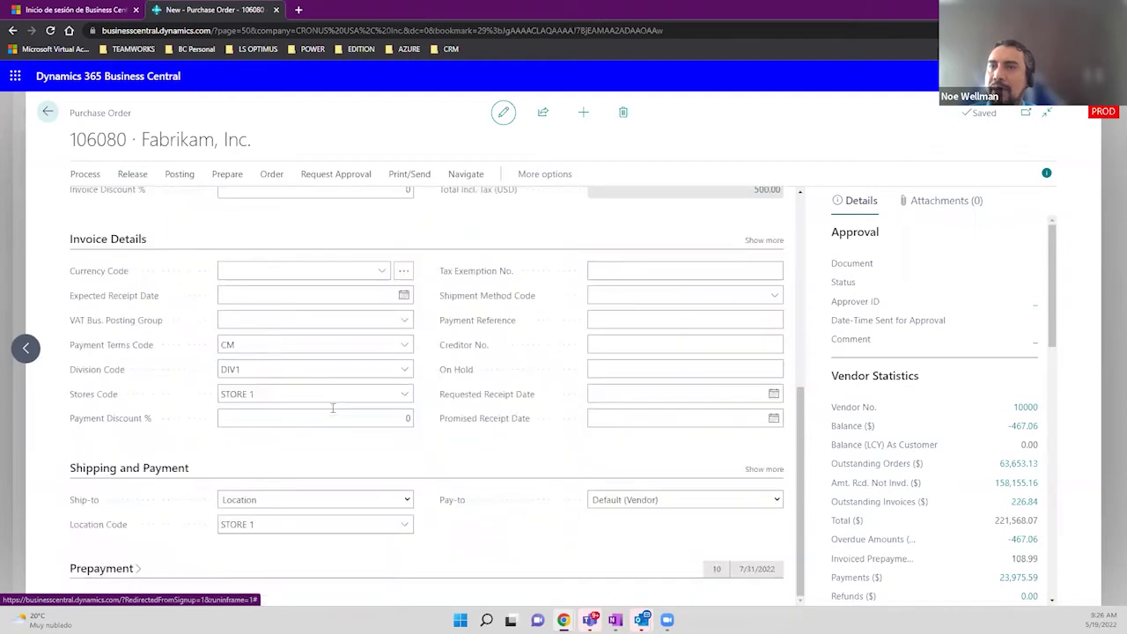
click(134, 568)
scroll(325, 436, down, 1)
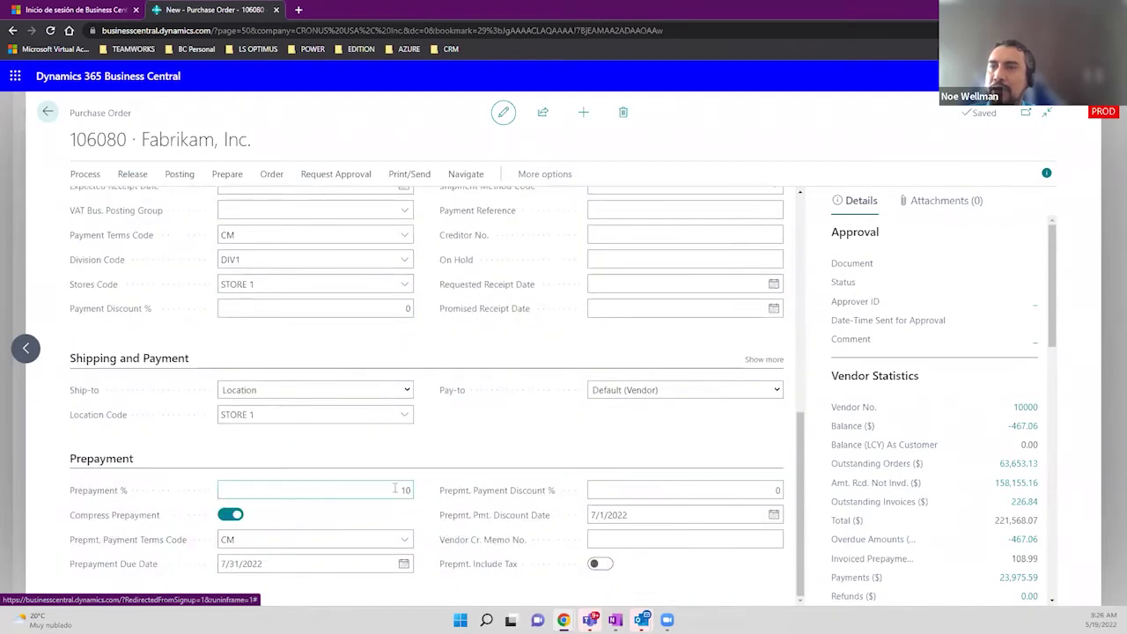
click(394, 490)
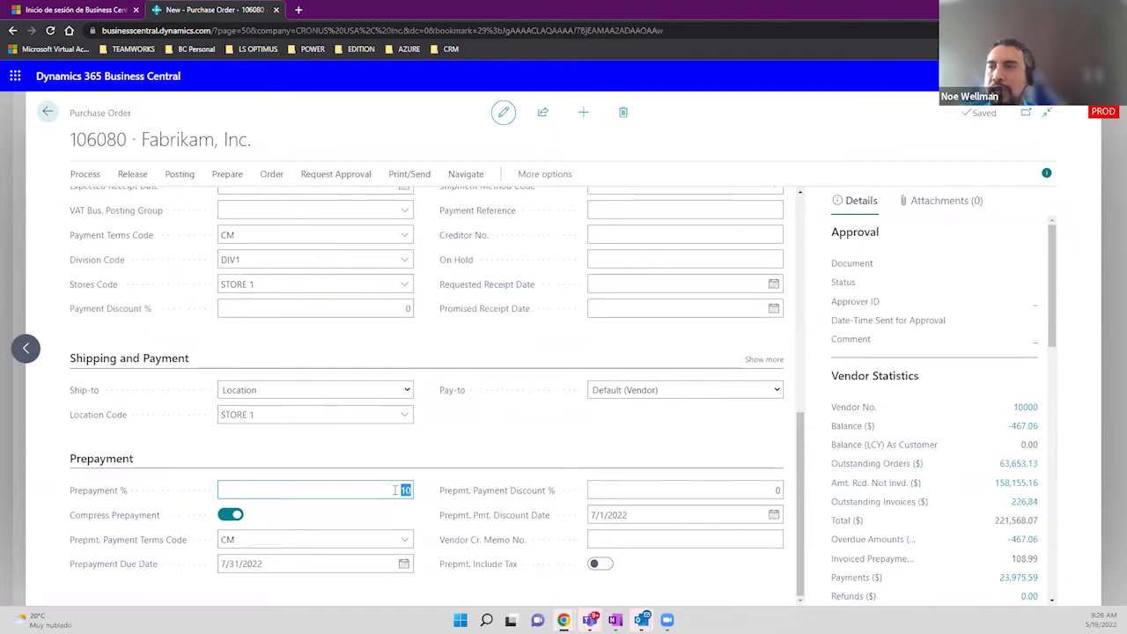
key(Delete)
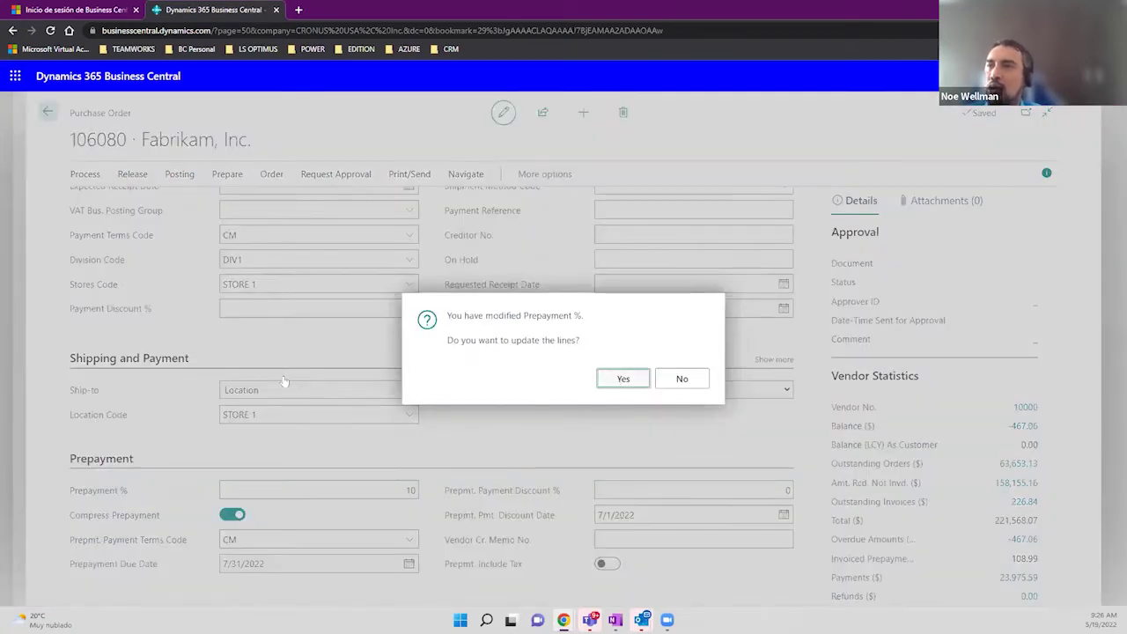
key(Return)
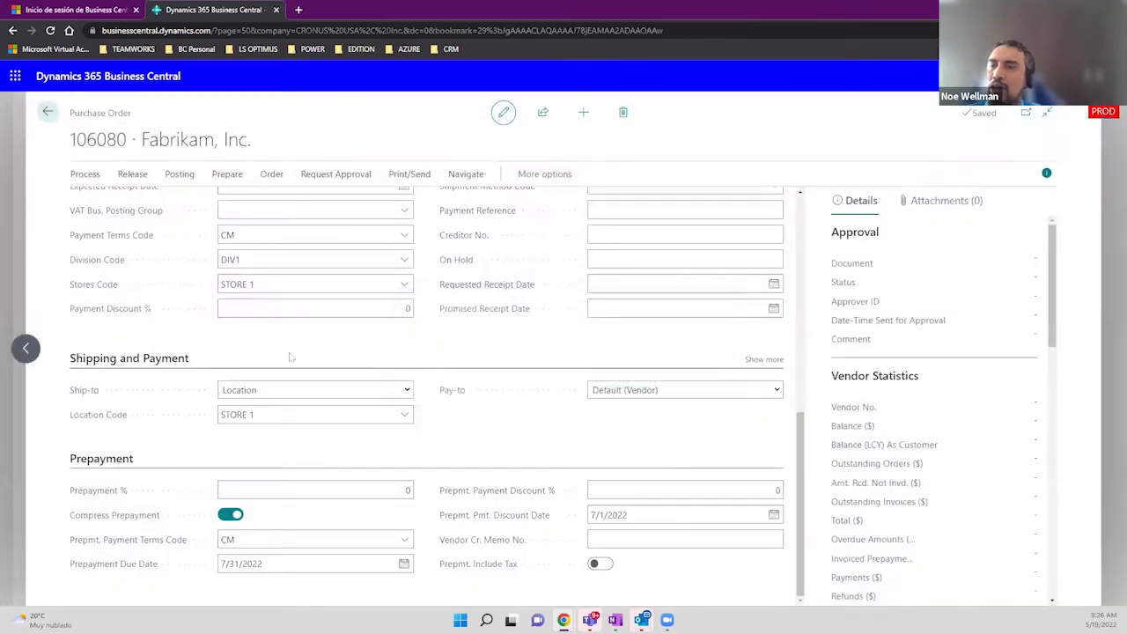
scroll(301, 312, up, 10)
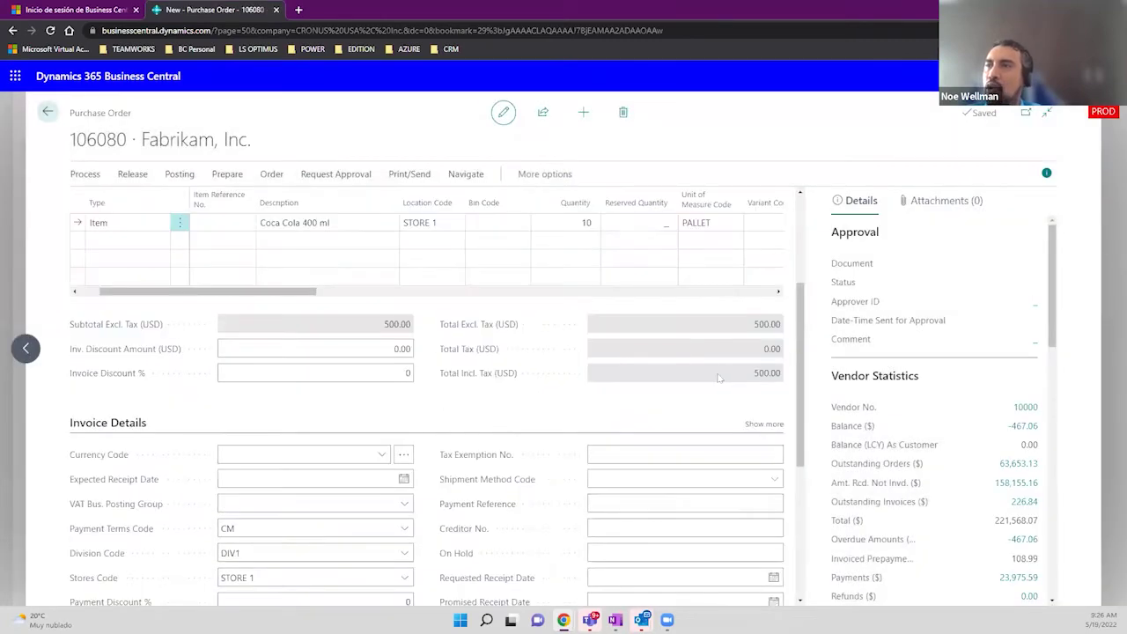
After the must-be-approved warning on posting, send the approval request so the order is Released.
click(180, 173)
click(94, 200)
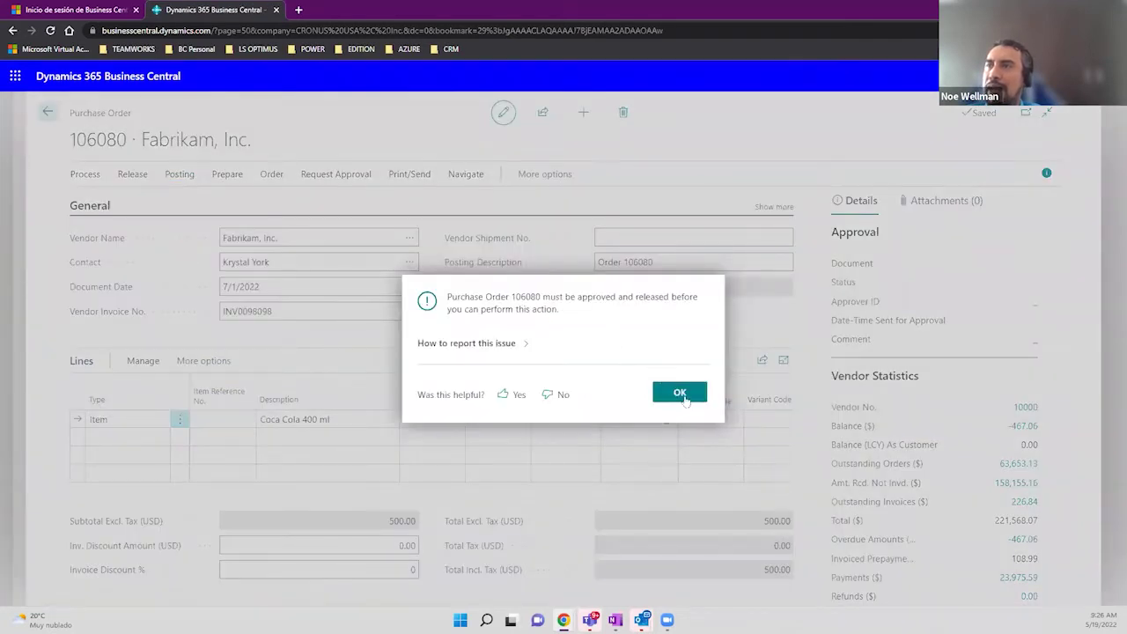
click(685, 397)
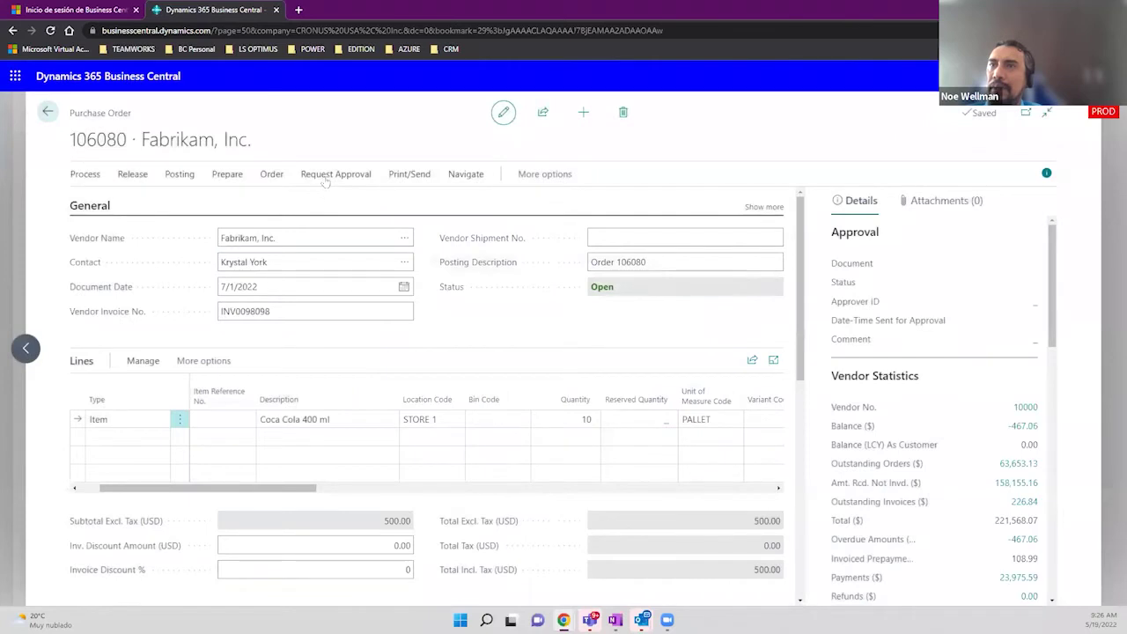
click(331, 176)
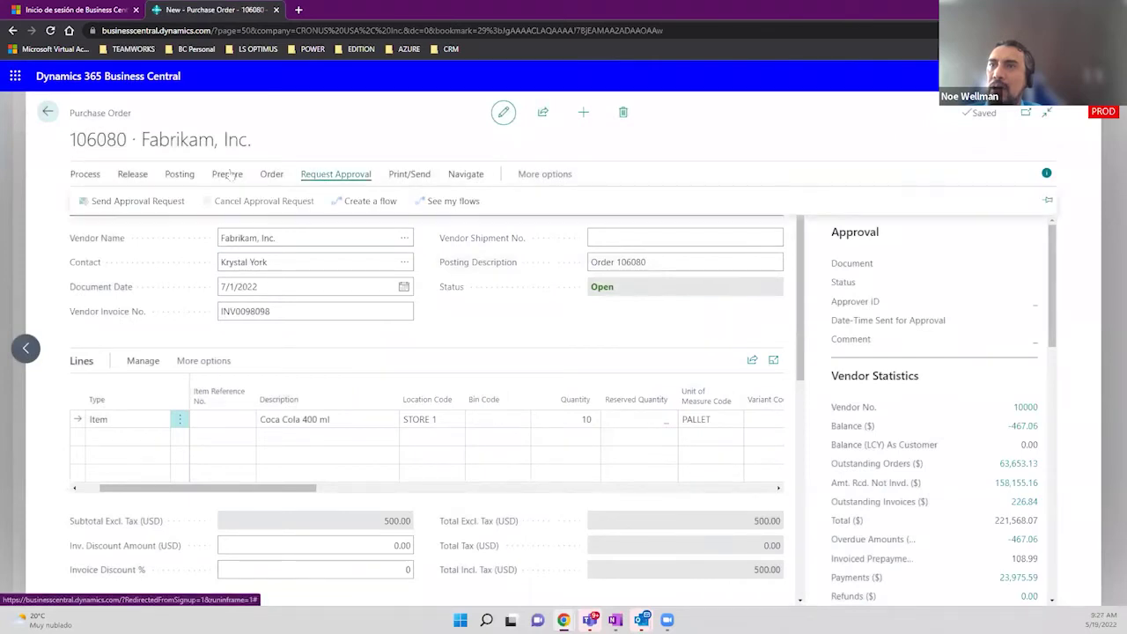
click(157, 195)
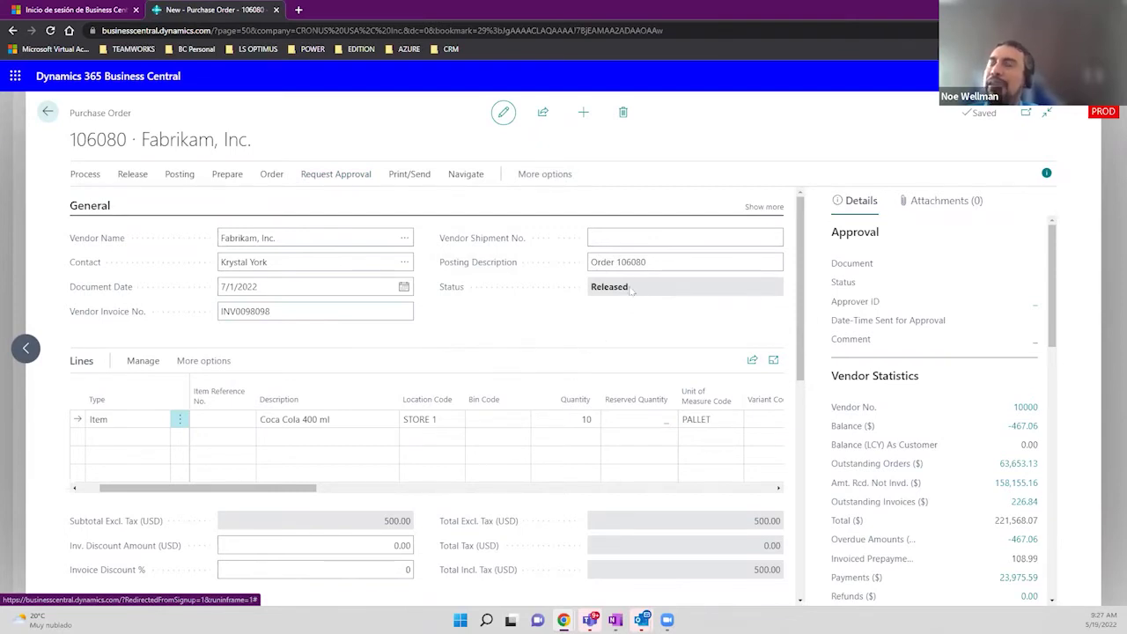
drag(630, 290, 580, 292)
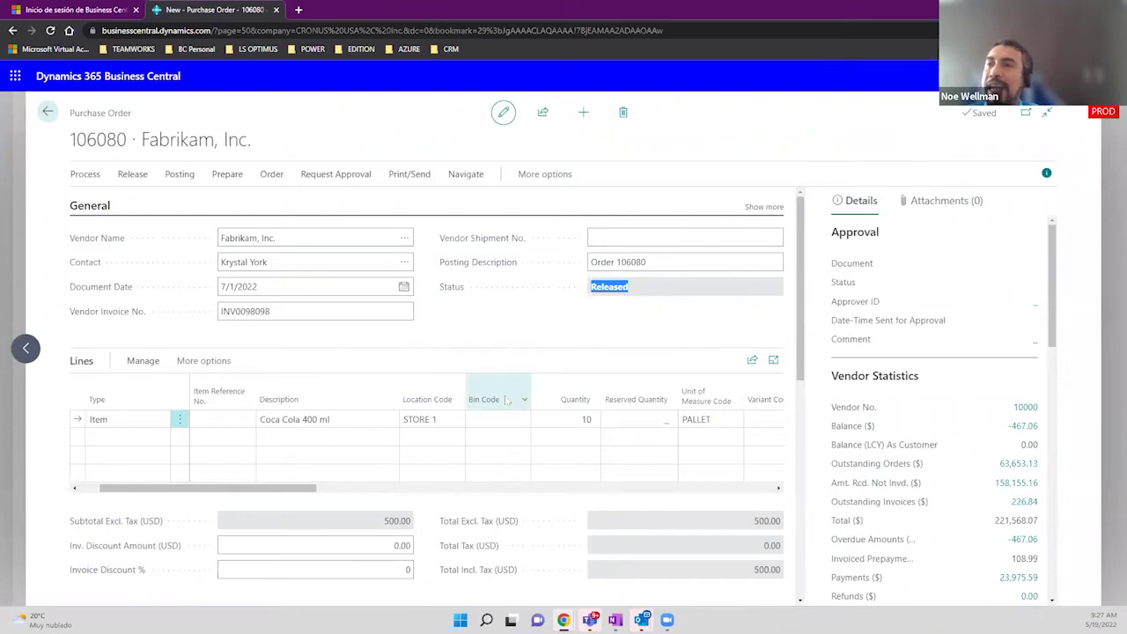
click(344, 419)
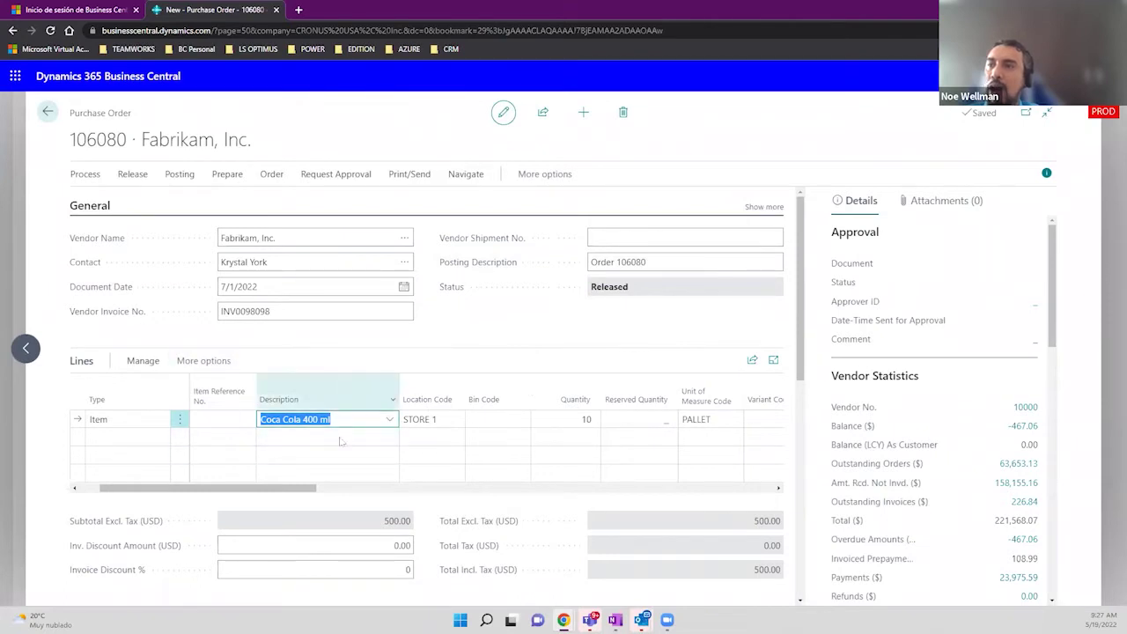
drag(278, 491, 613, 491)
click(568, 421)
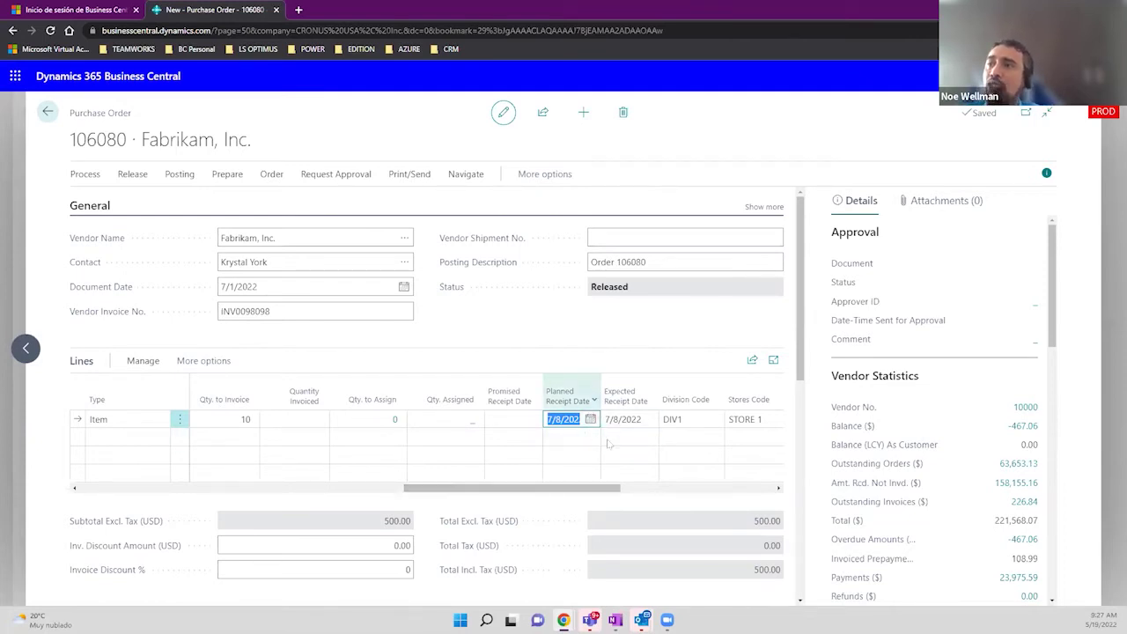
key(Tab)
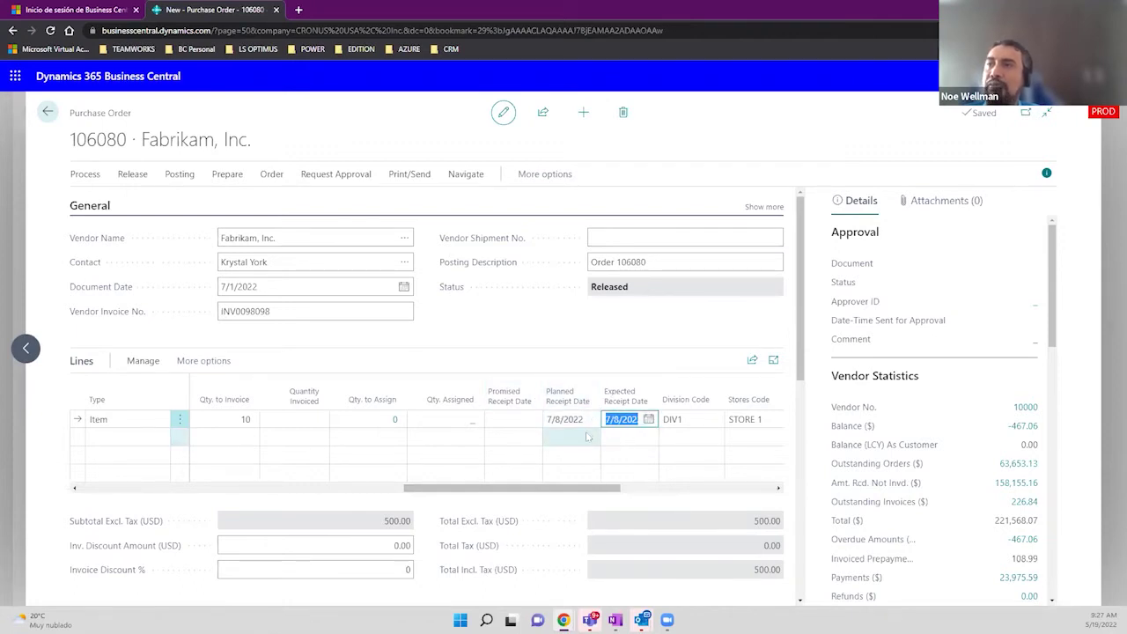
Try posting the order as Receive; it fails because the posting date is outside the allowed range.
click(170, 208)
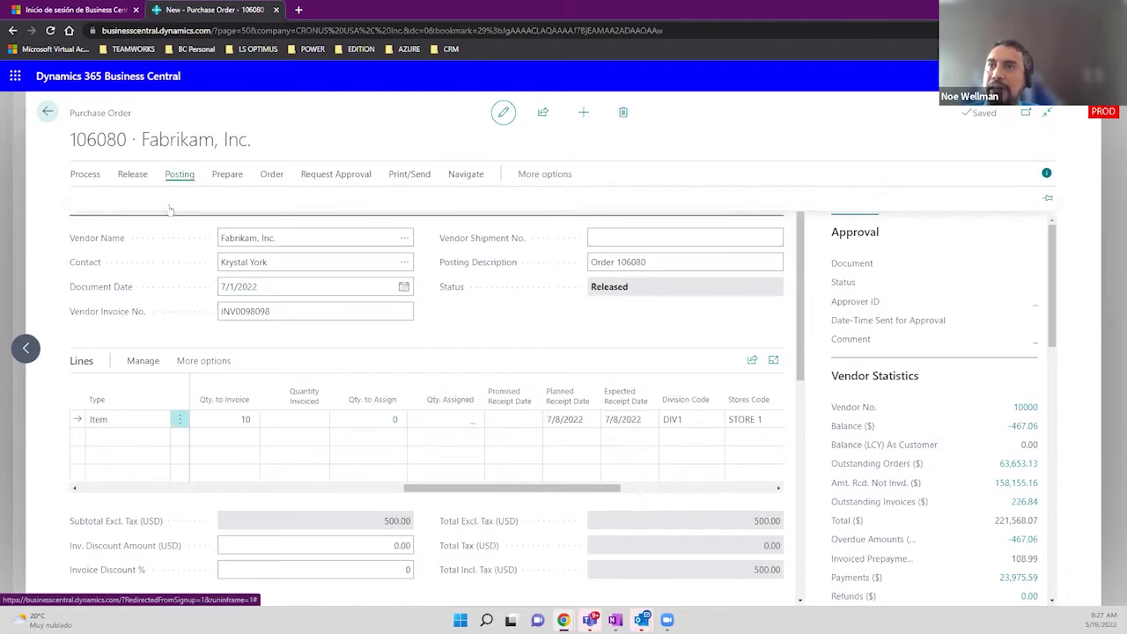
click(97, 200)
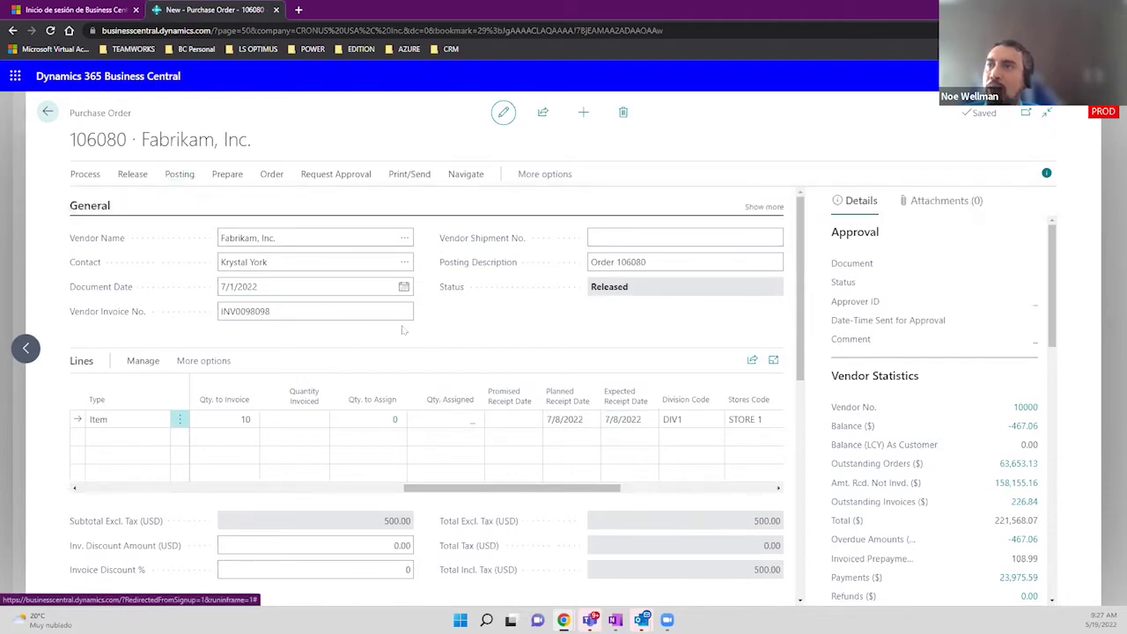
click(447, 312)
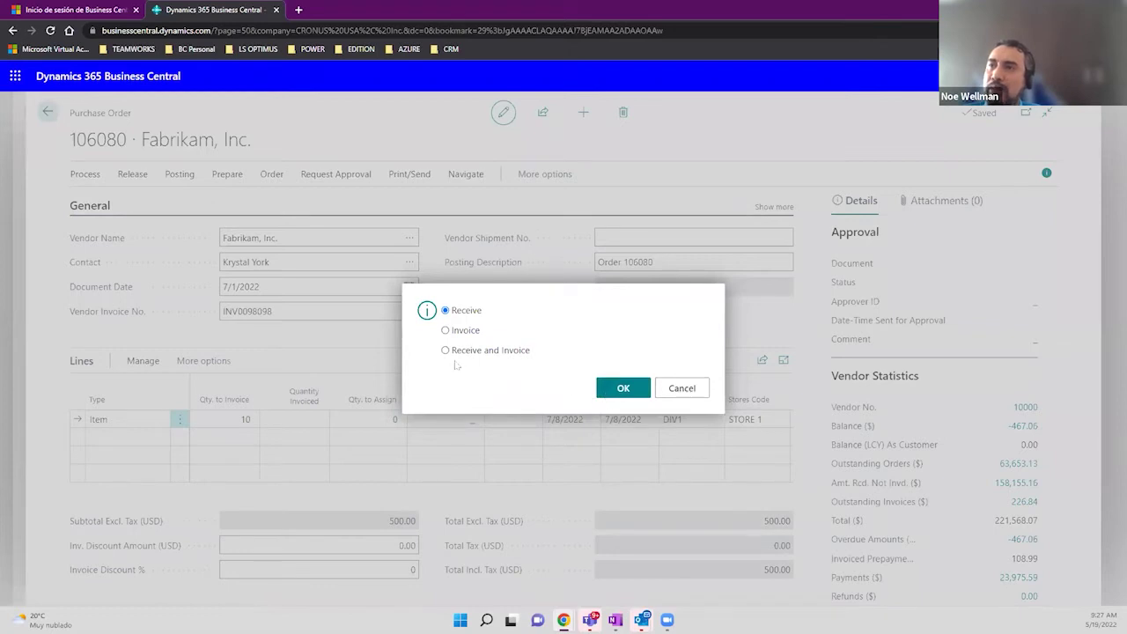
click(621, 392)
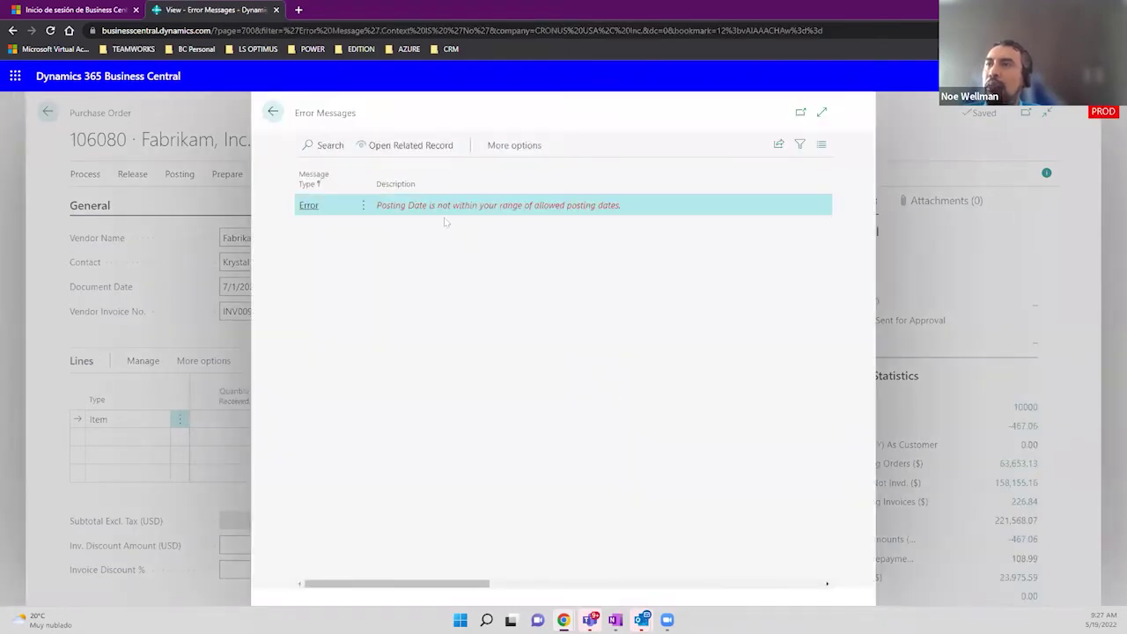
click(273, 113)
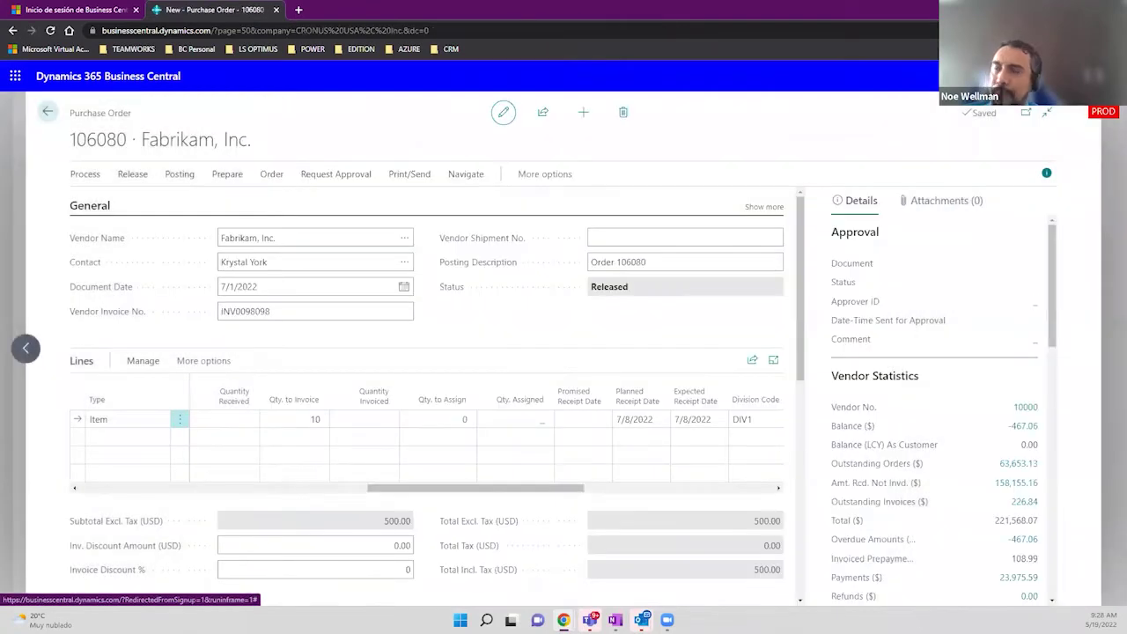
key(alt+q)
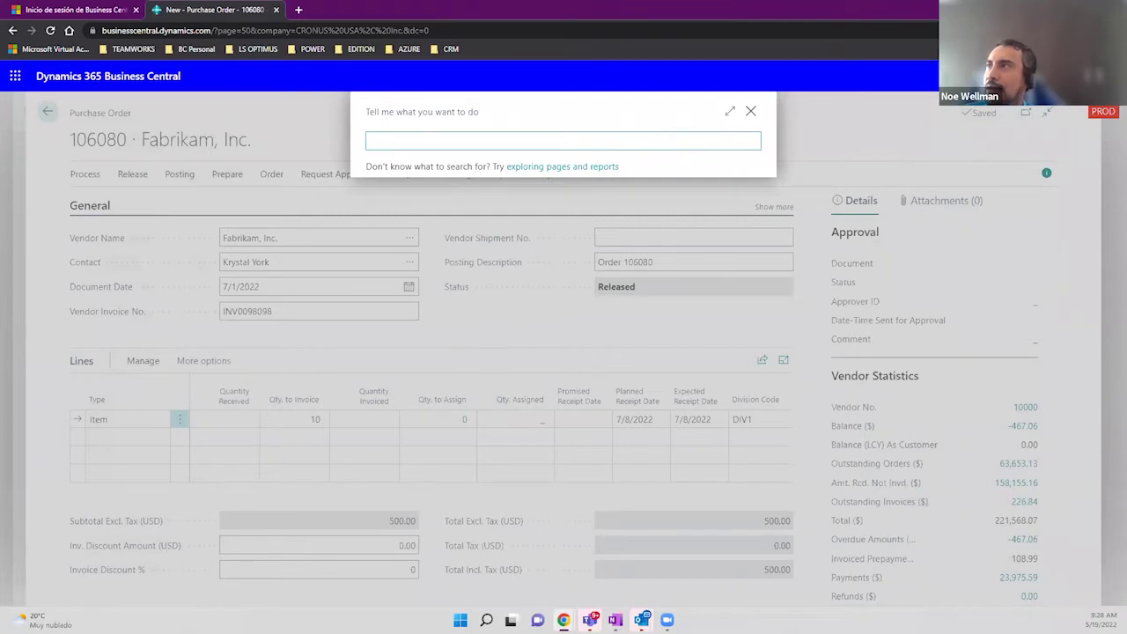
Check the work date in My Settings, then open General Ledger Setup via search.
click(1052, 76)
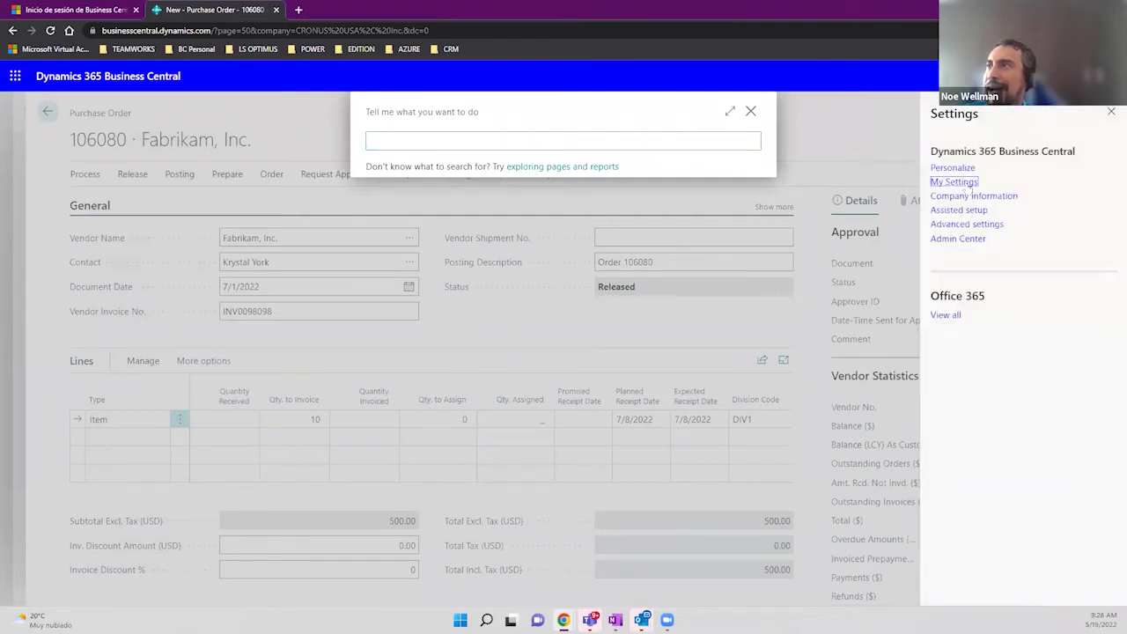
click(953, 182)
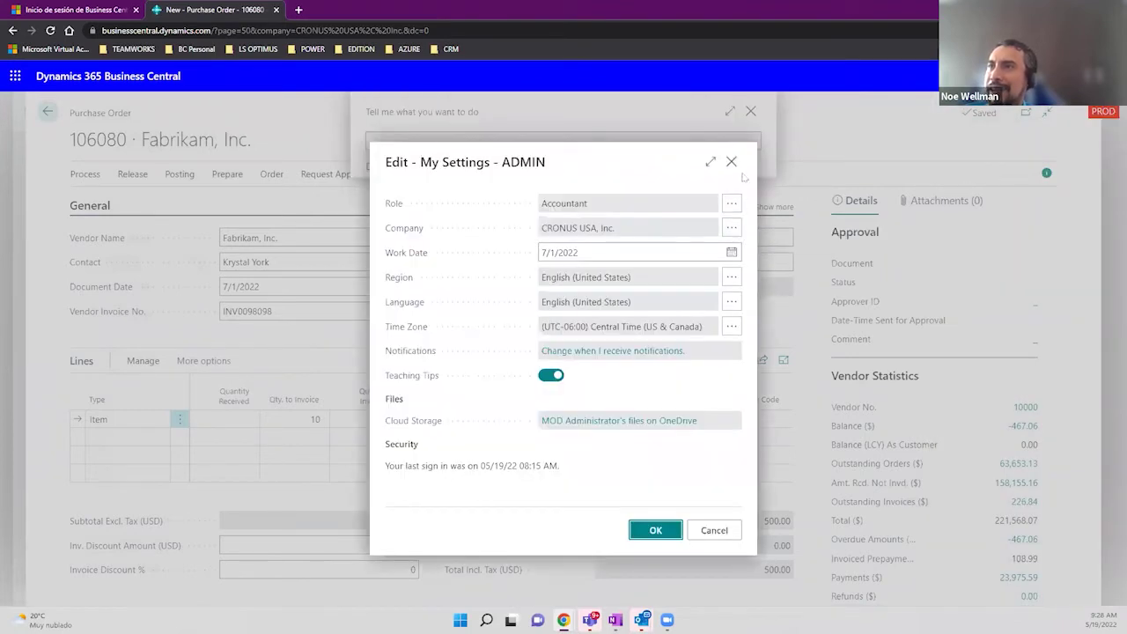
click(731, 161)
click(620, 138)
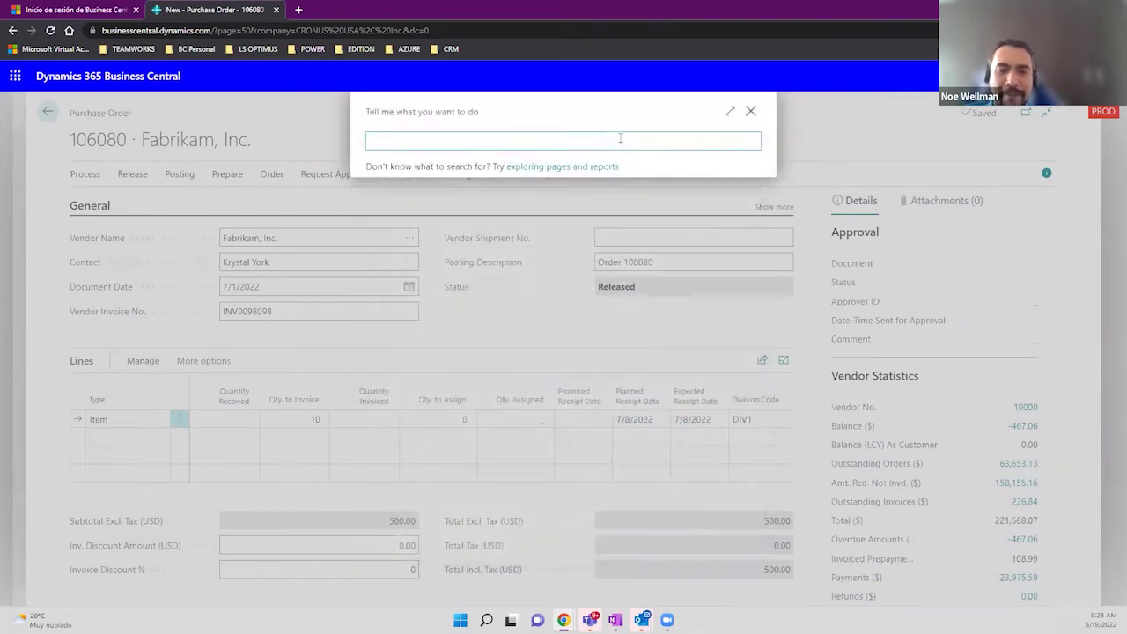
text(general ledger)
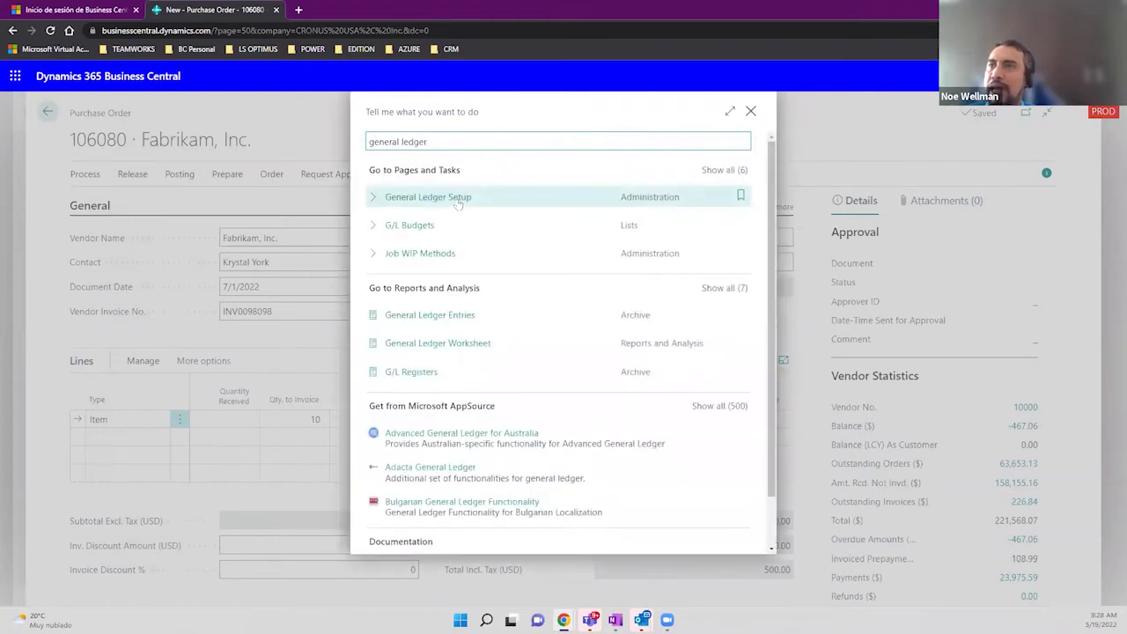
click(457, 201)
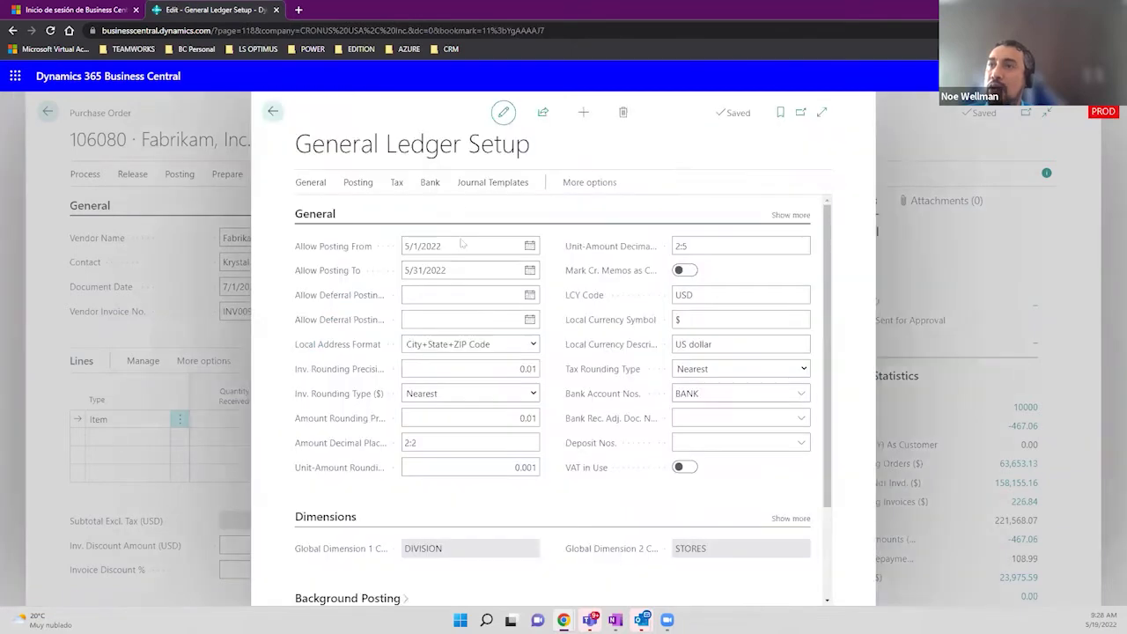
Set Allow Posting To to 8/31/2022 with the date picker, keeping Allow Posting From 5/1/2022.
click(459, 244)
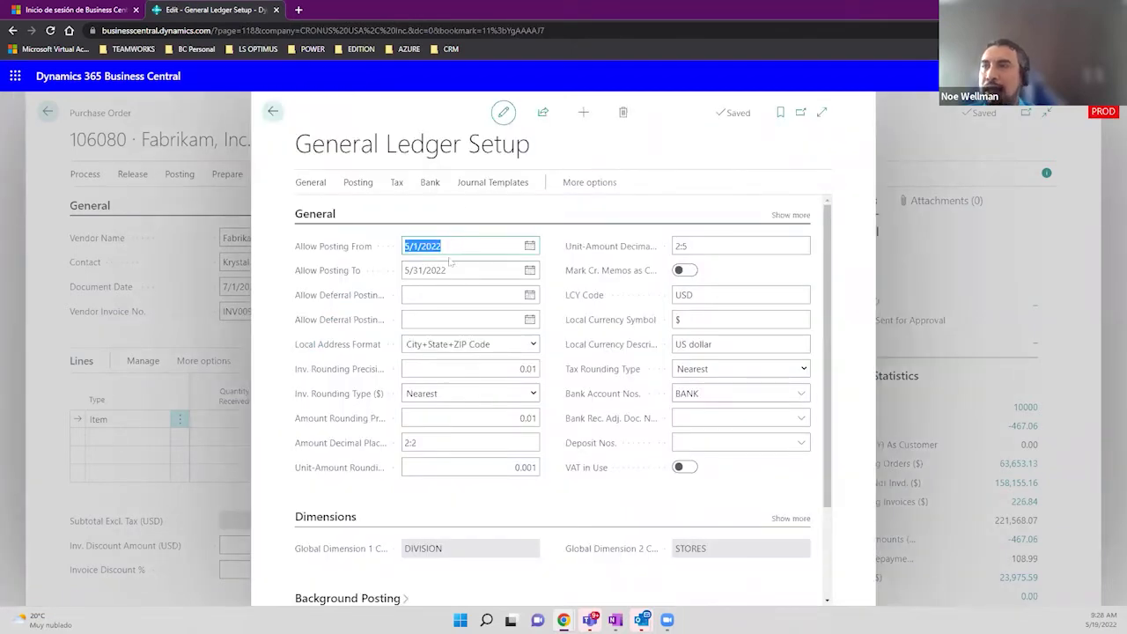
click(519, 272)
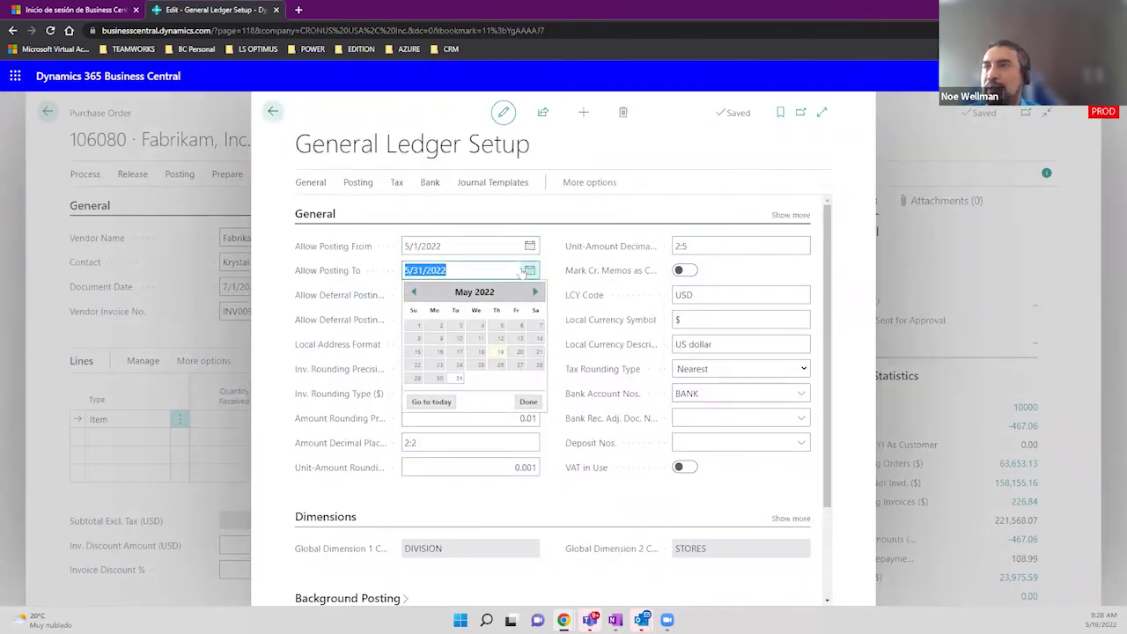
click(532, 291)
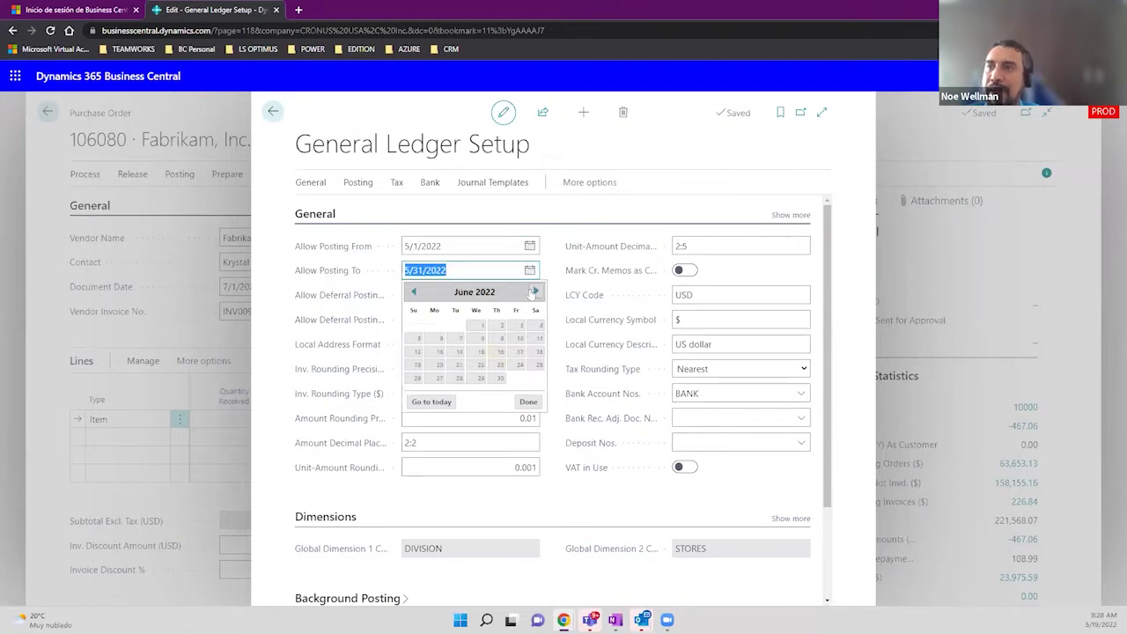
click(497, 377)
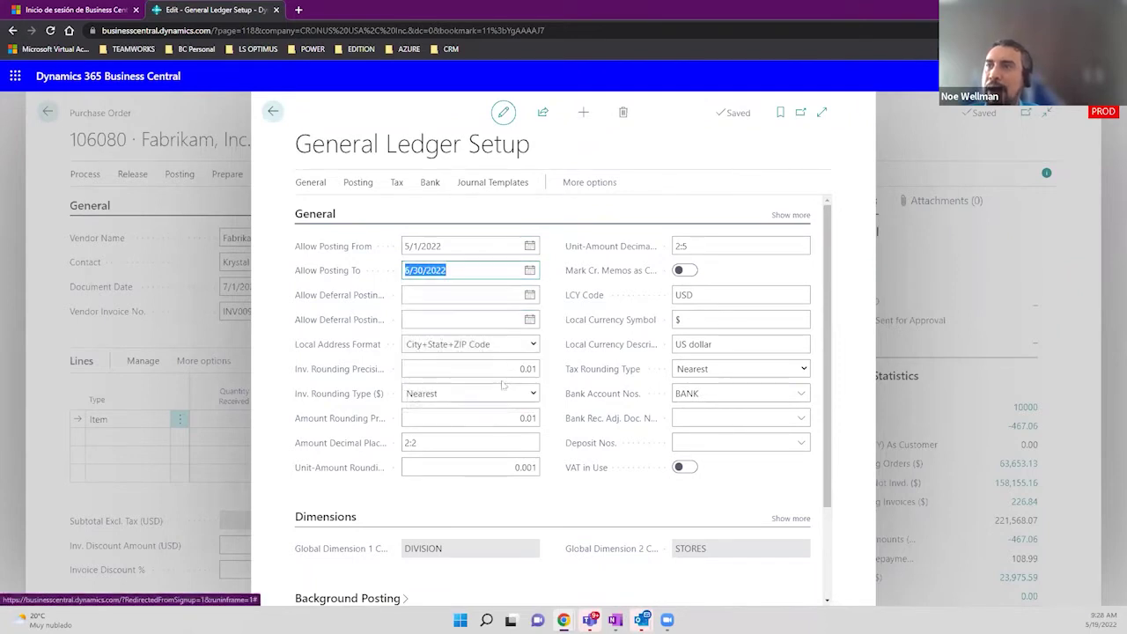
click(530, 271)
click(534, 292)
click(534, 292)
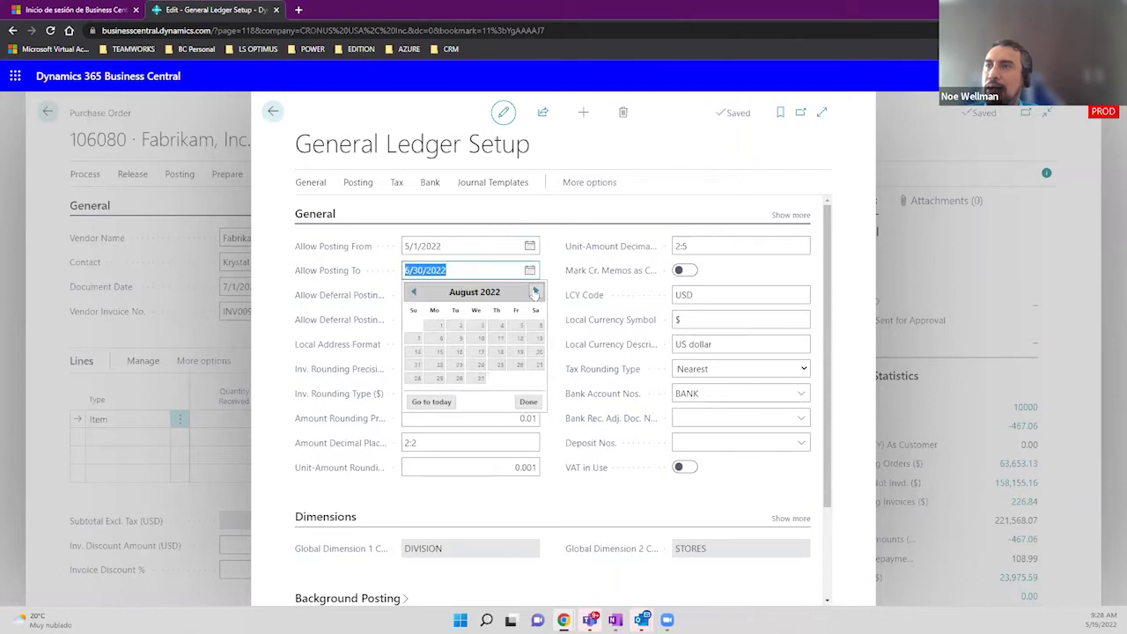
click(480, 378)
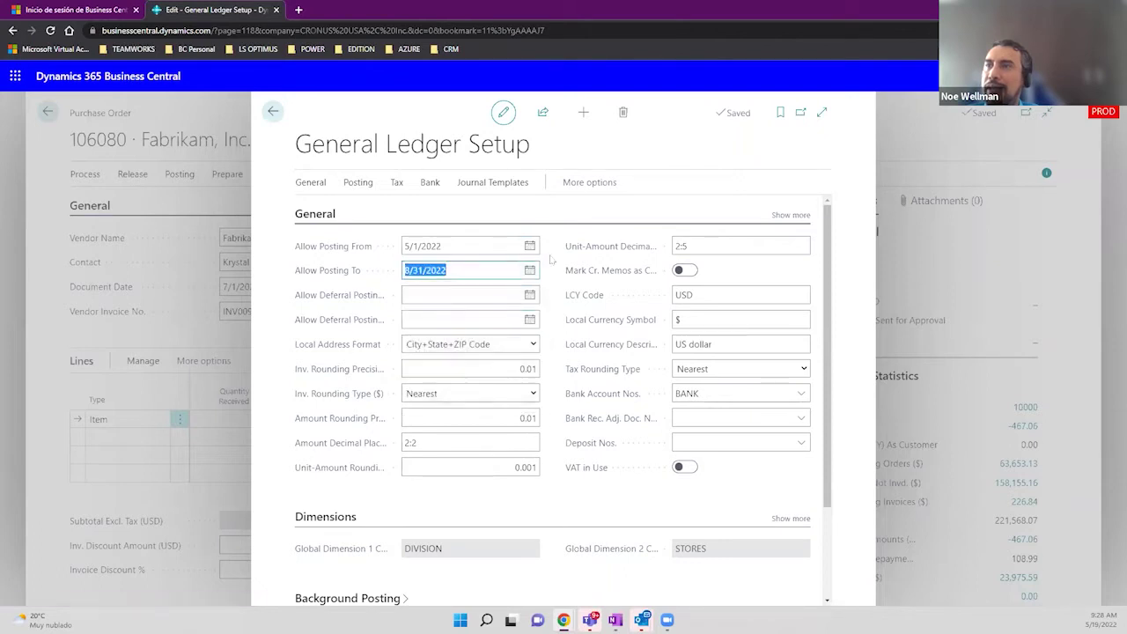
Retry posting the purchase order as a Receive-only posting.
click(271, 111)
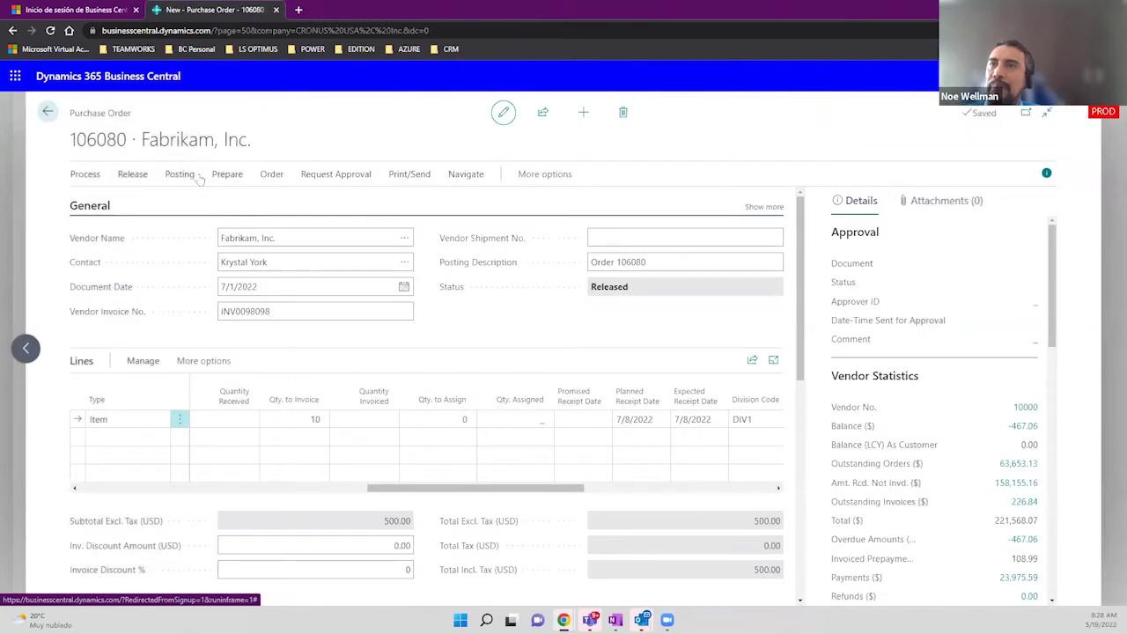
click(179, 175)
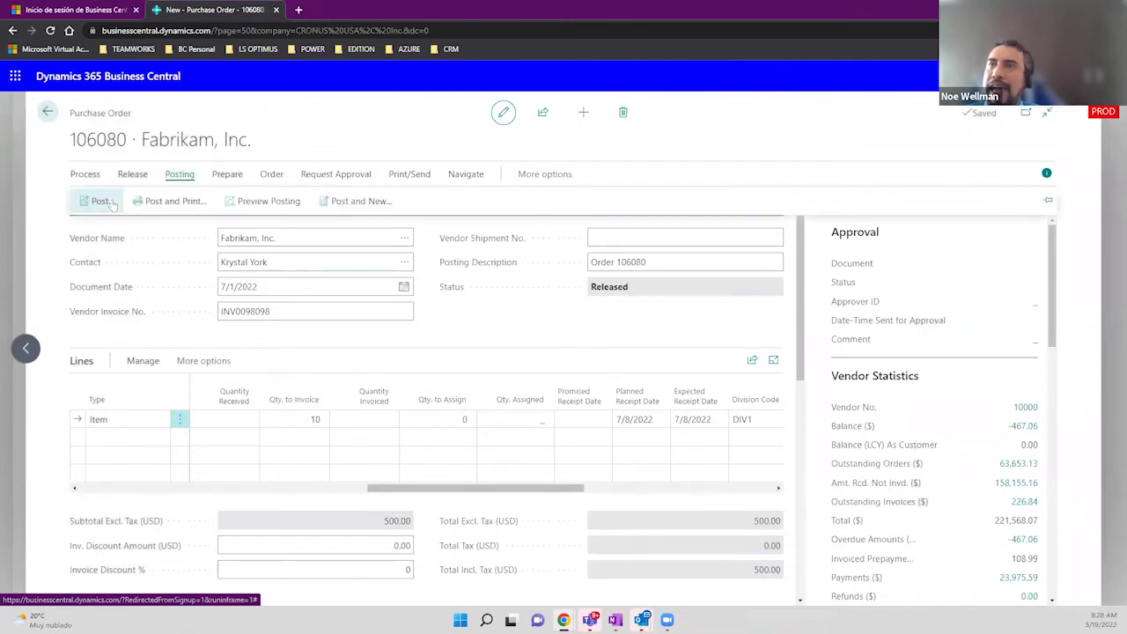
click(266, 255)
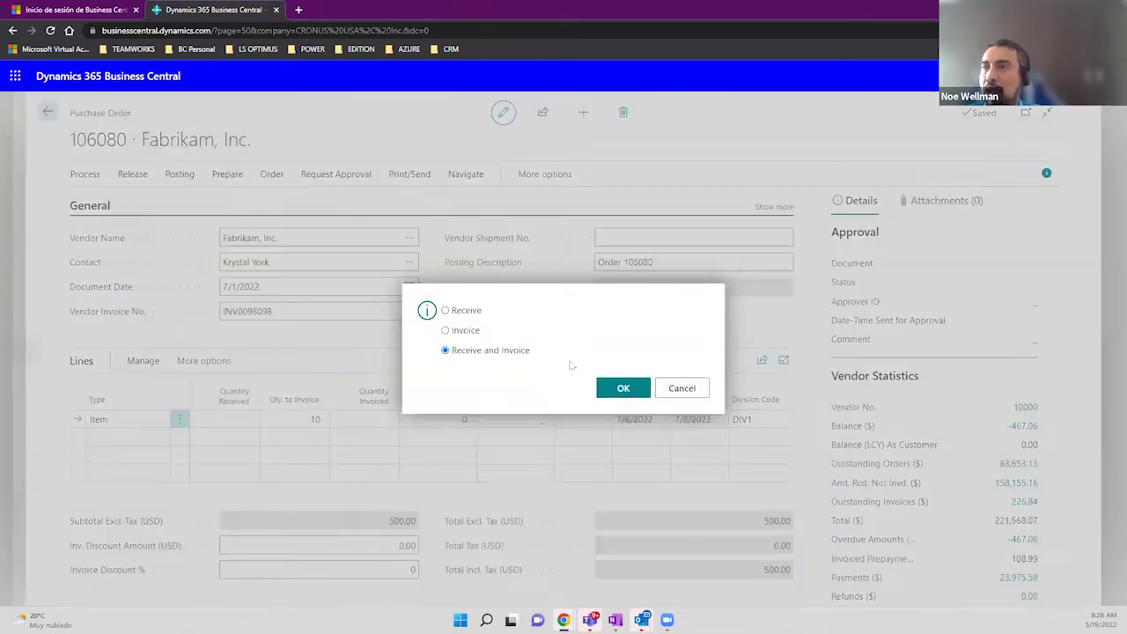
click(446, 310)
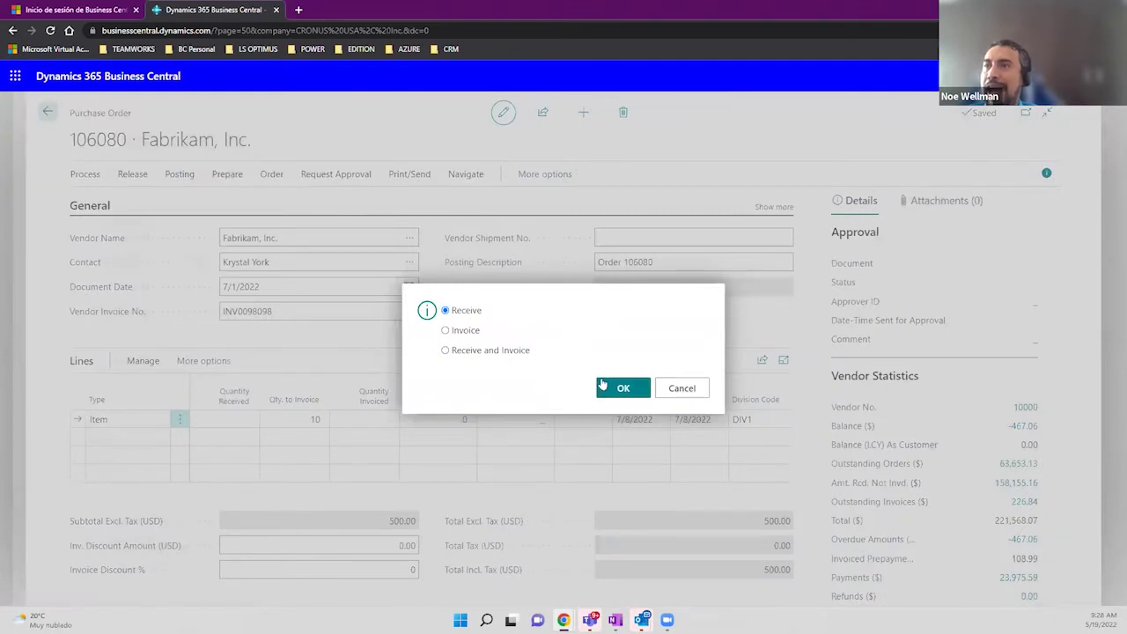
click(602, 384)
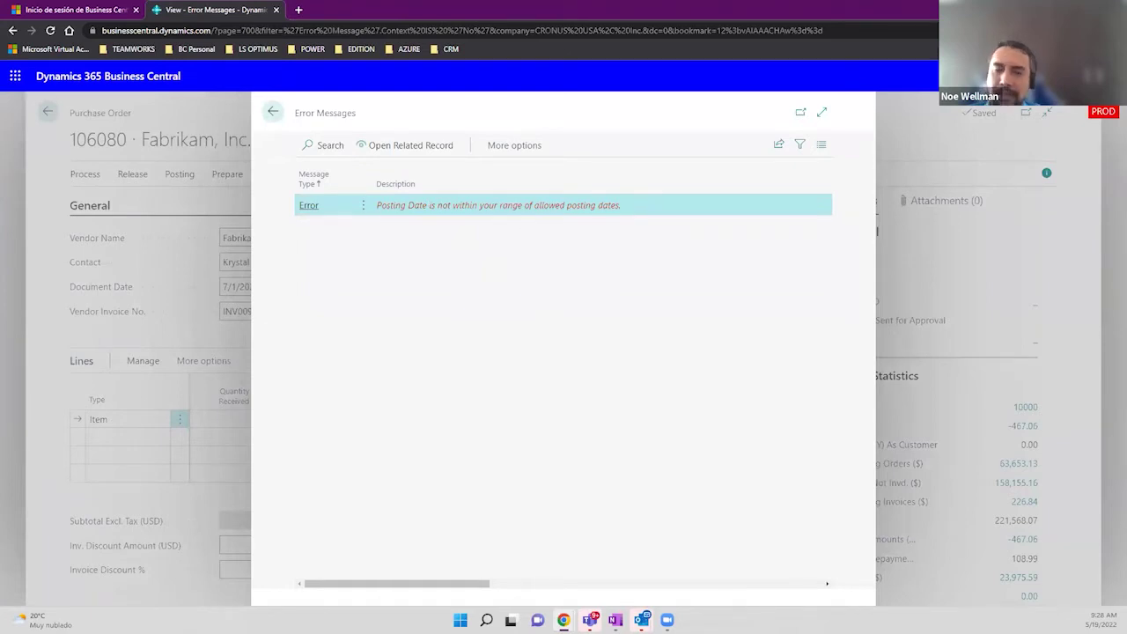
Clear ADMIN's Allow Posting From and To dates in User Setup, then return to the order.
key(alt+q)
text(user set up)
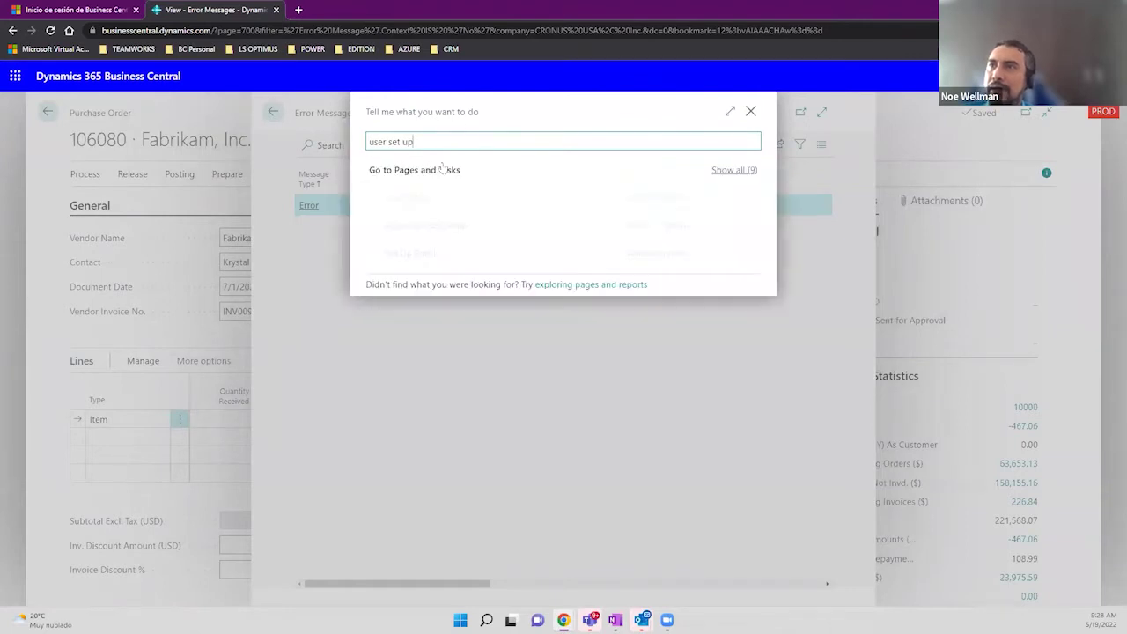
click(407, 196)
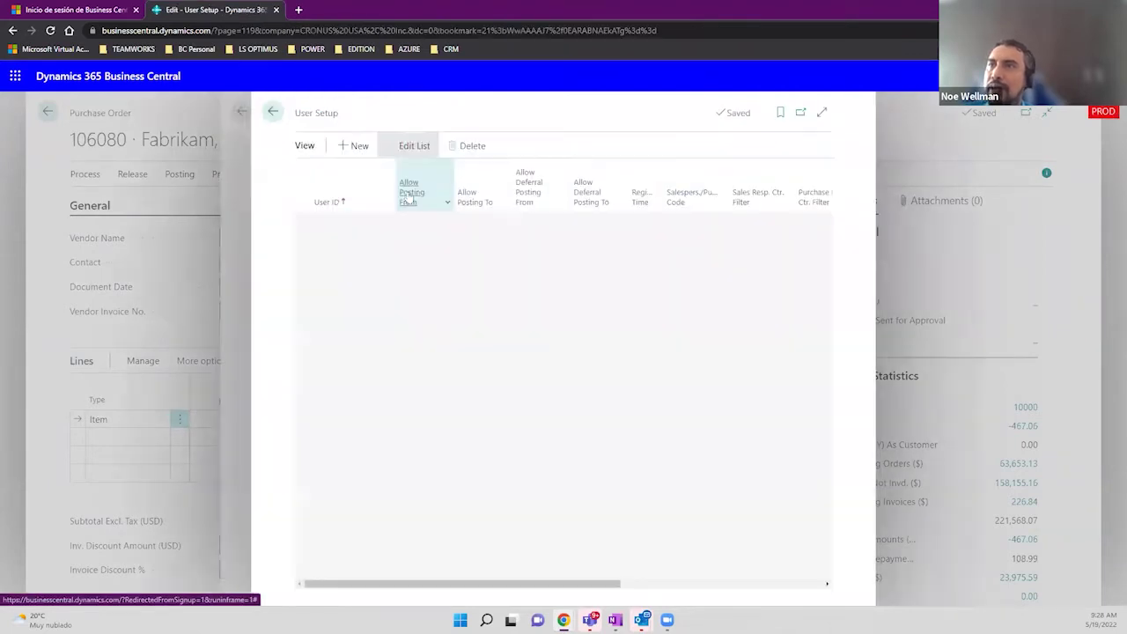
click(481, 220)
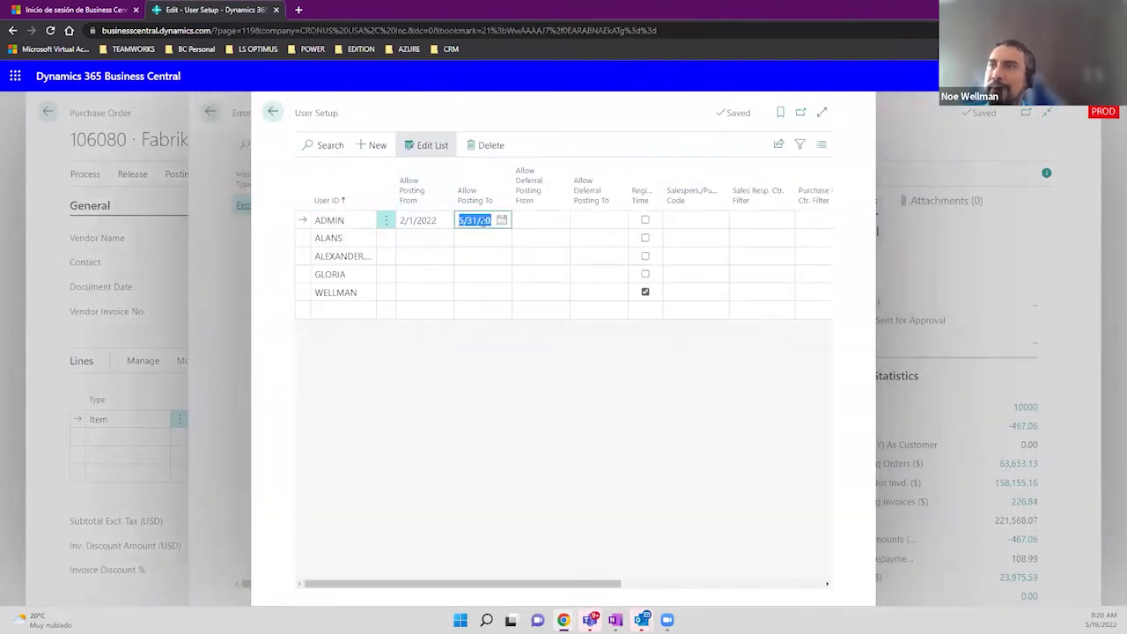
key(Delete)
key(shift+Tab)
key(Delete)
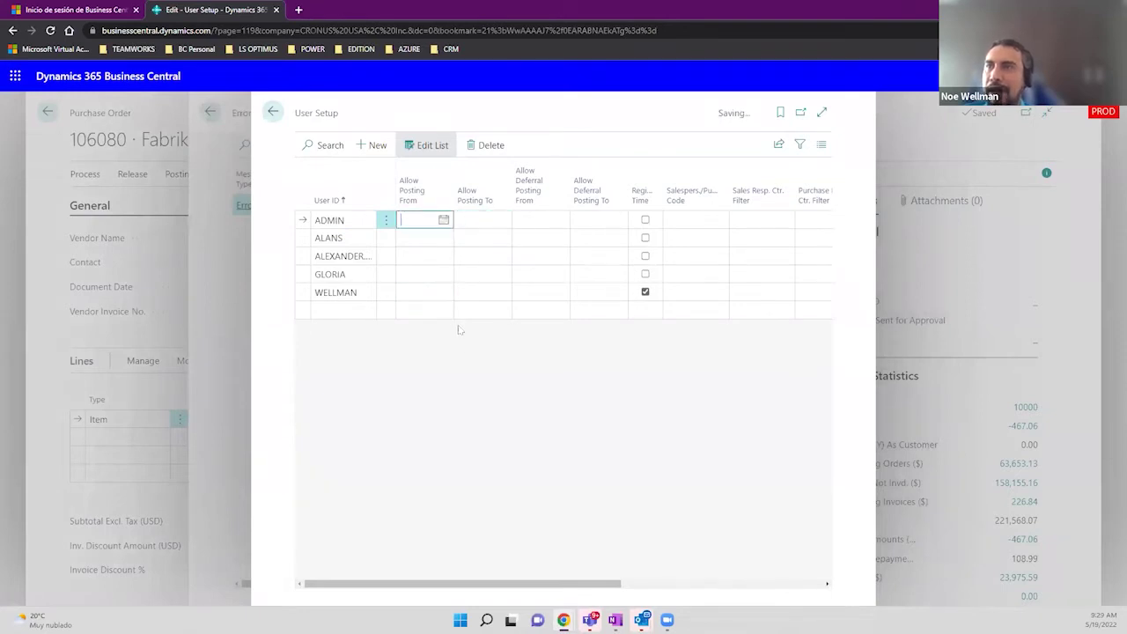
click(272, 112)
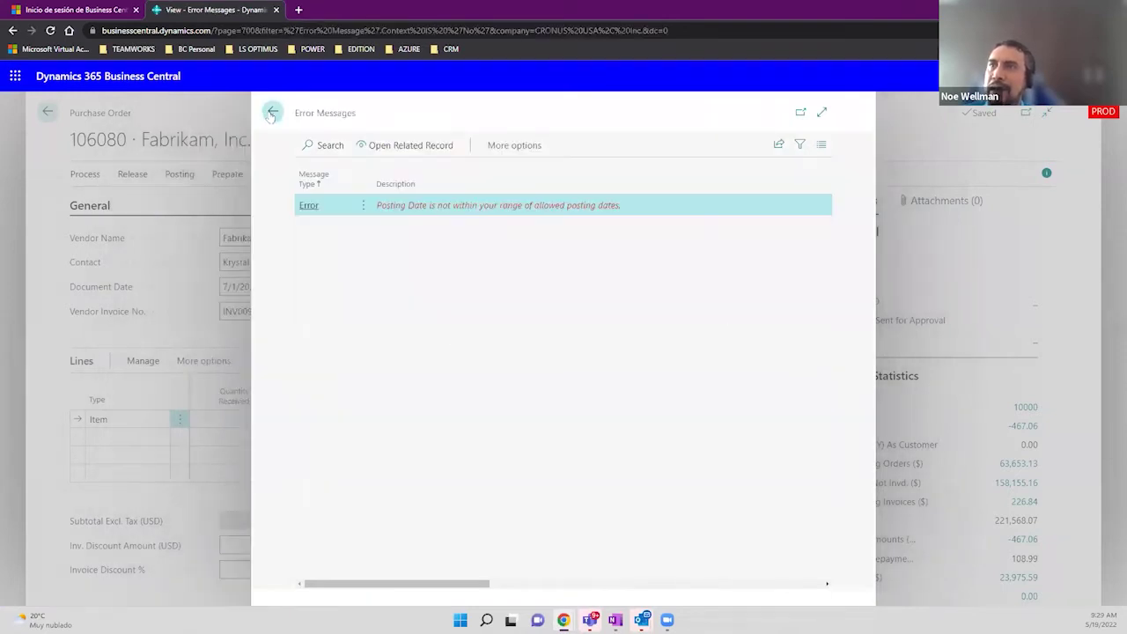
click(270, 116)
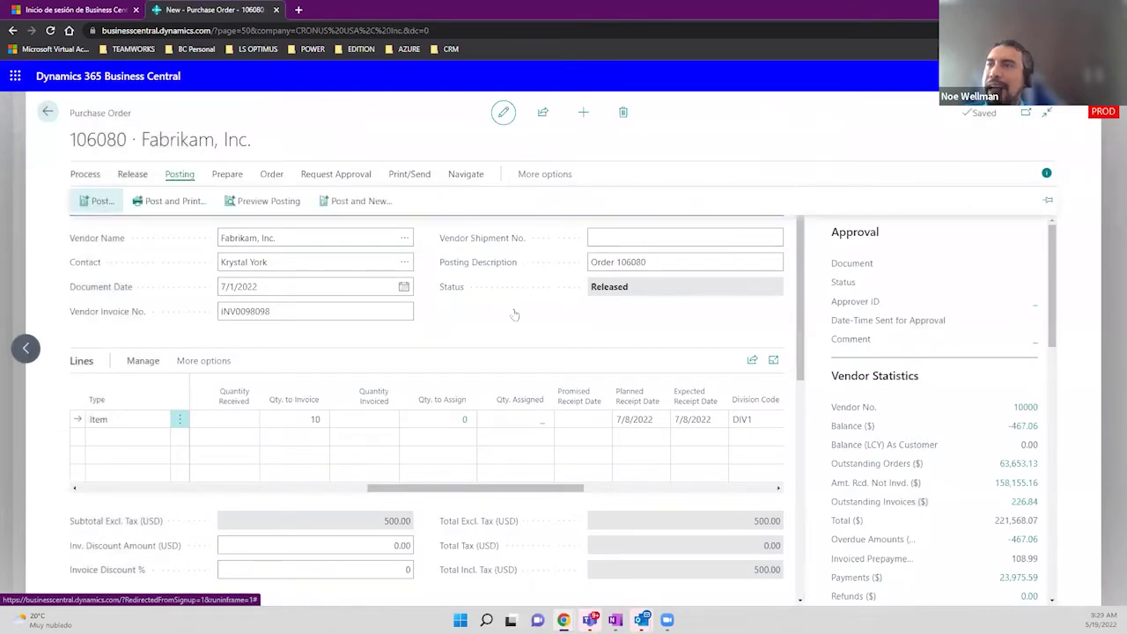
Post the purchase order as Receive only.
key(F9)
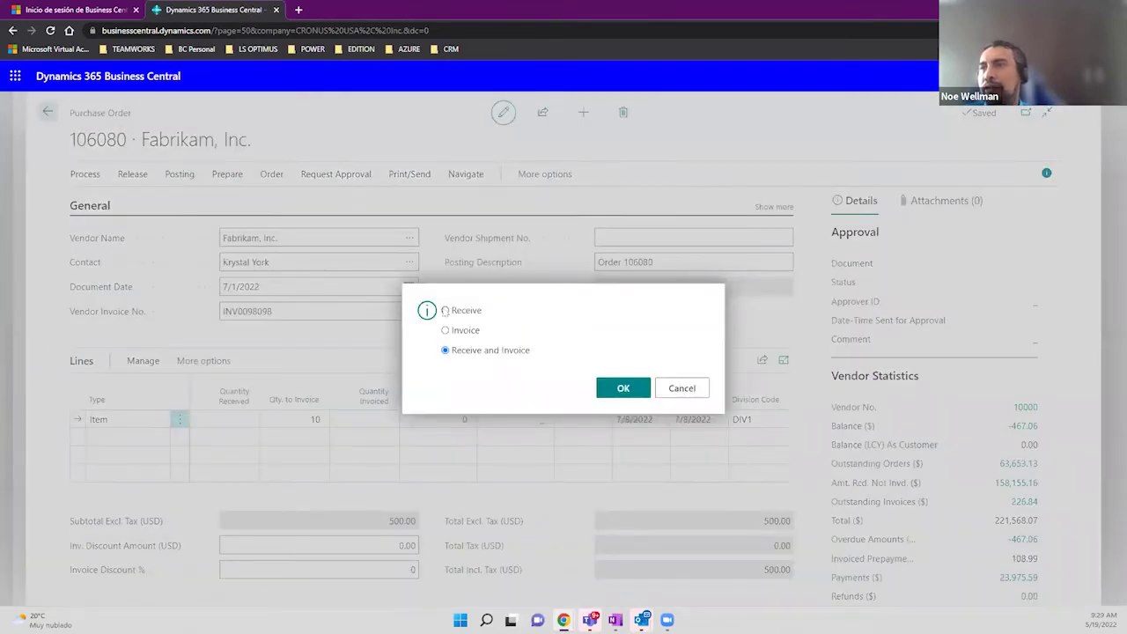
click(446, 311)
click(622, 387)
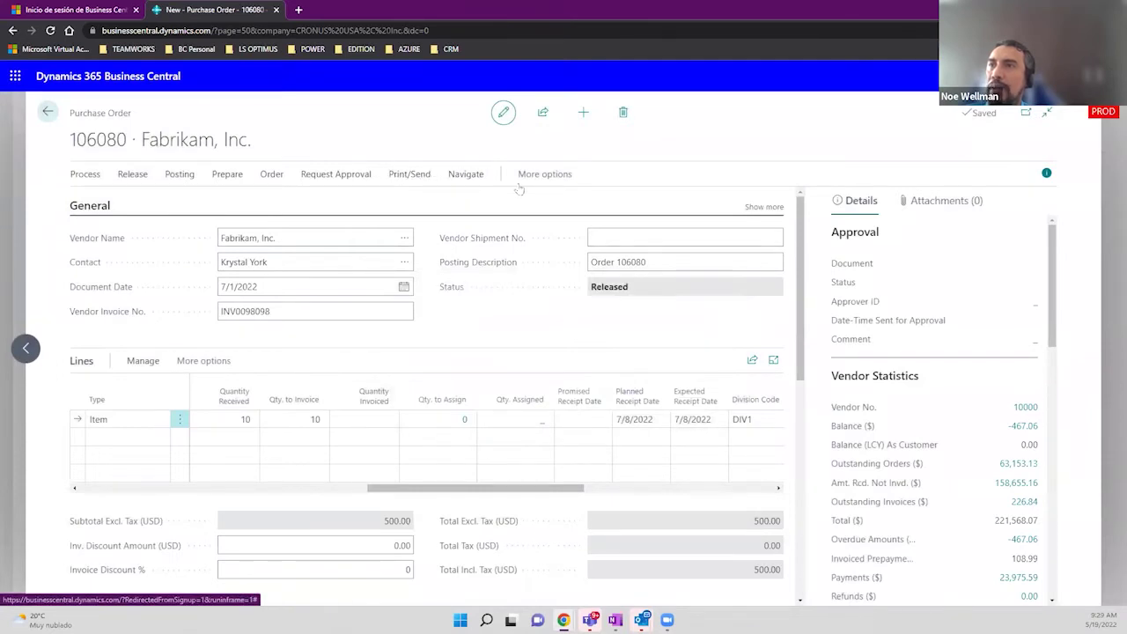
Open posted receipt 107250 and review its line: quantity 10, receipt date, item description.
click(528, 183)
click(469, 175)
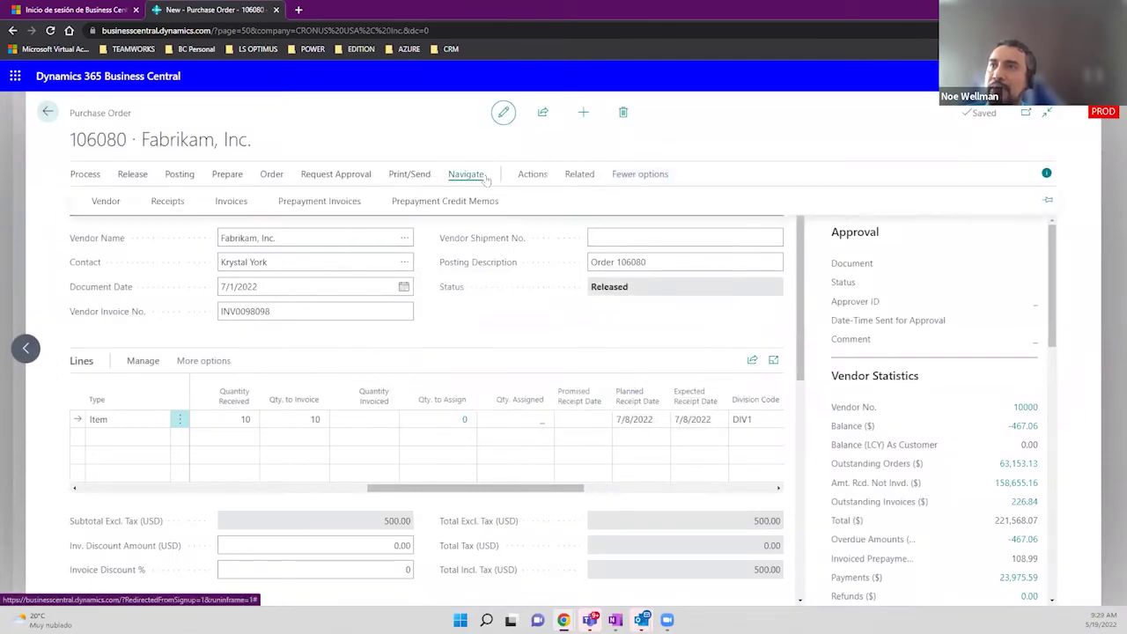
click(167, 204)
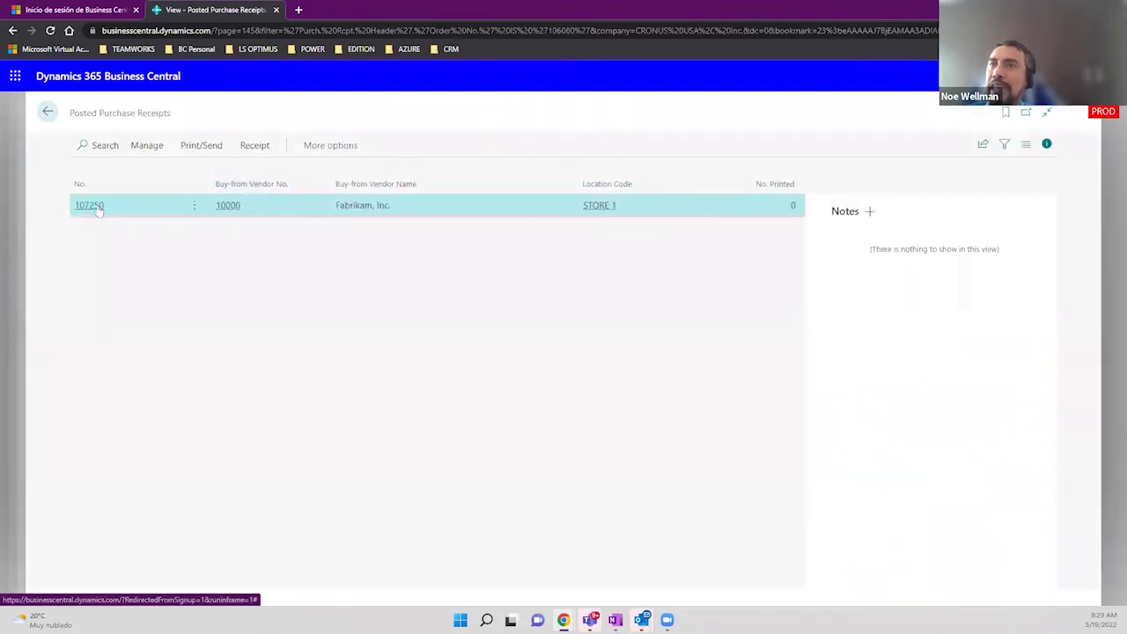
click(91, 205)
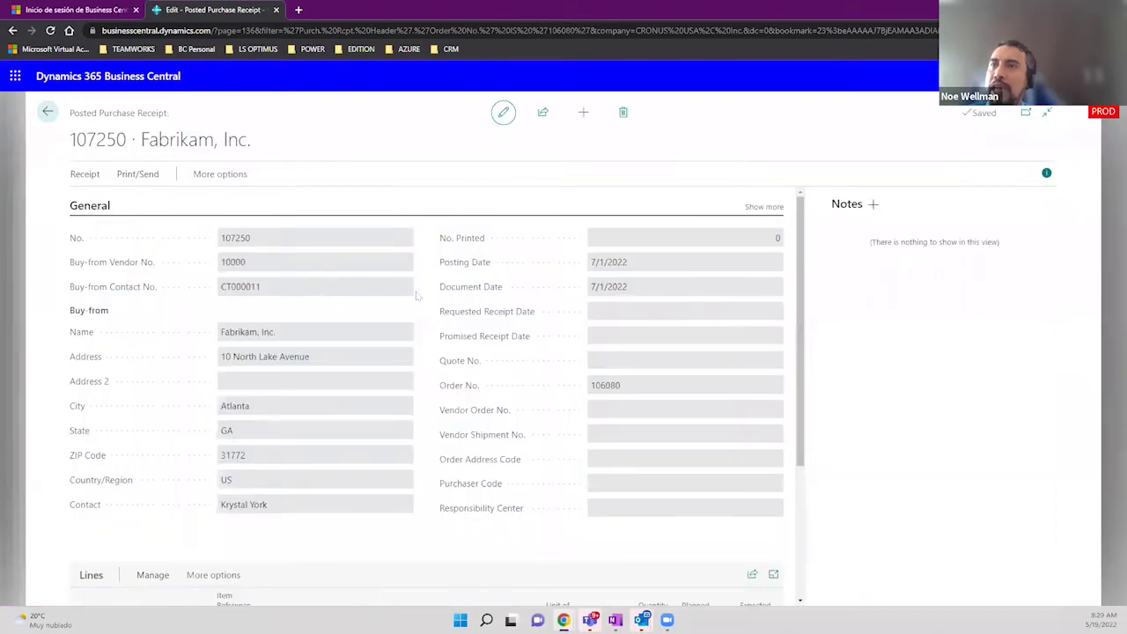
scroll(418, 296, down, 3)
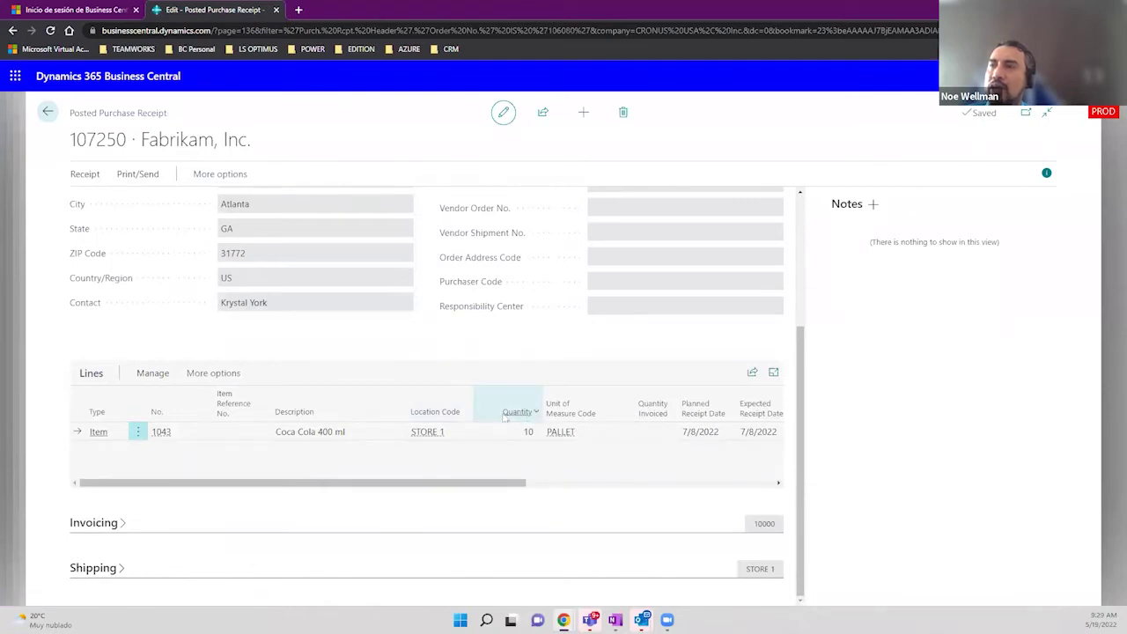
click(530, 435)
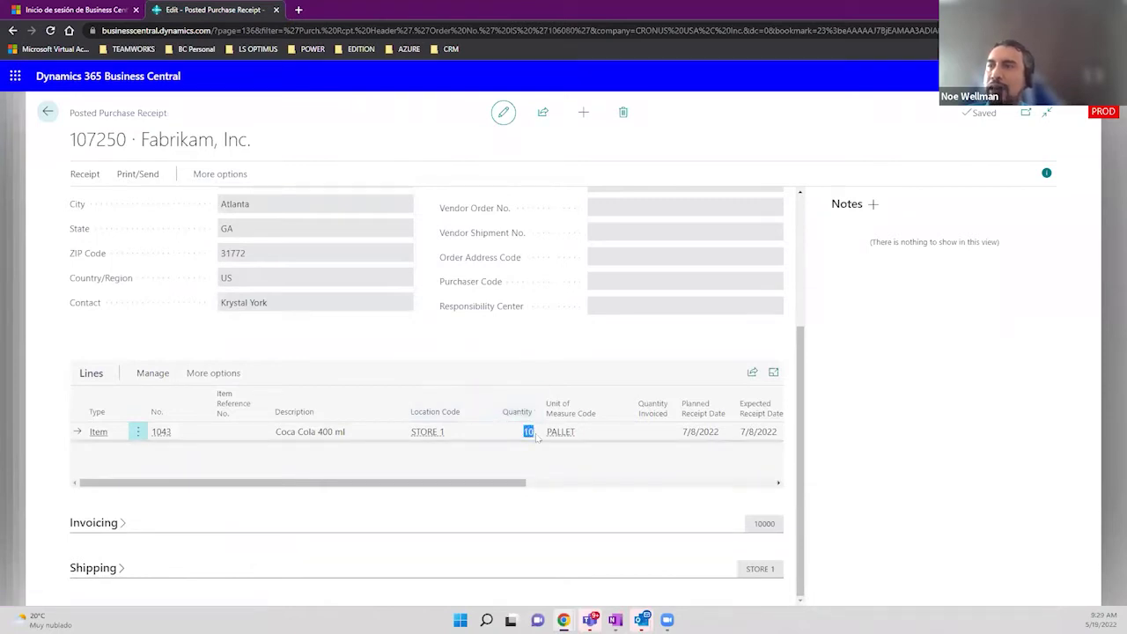
click(558, 443)
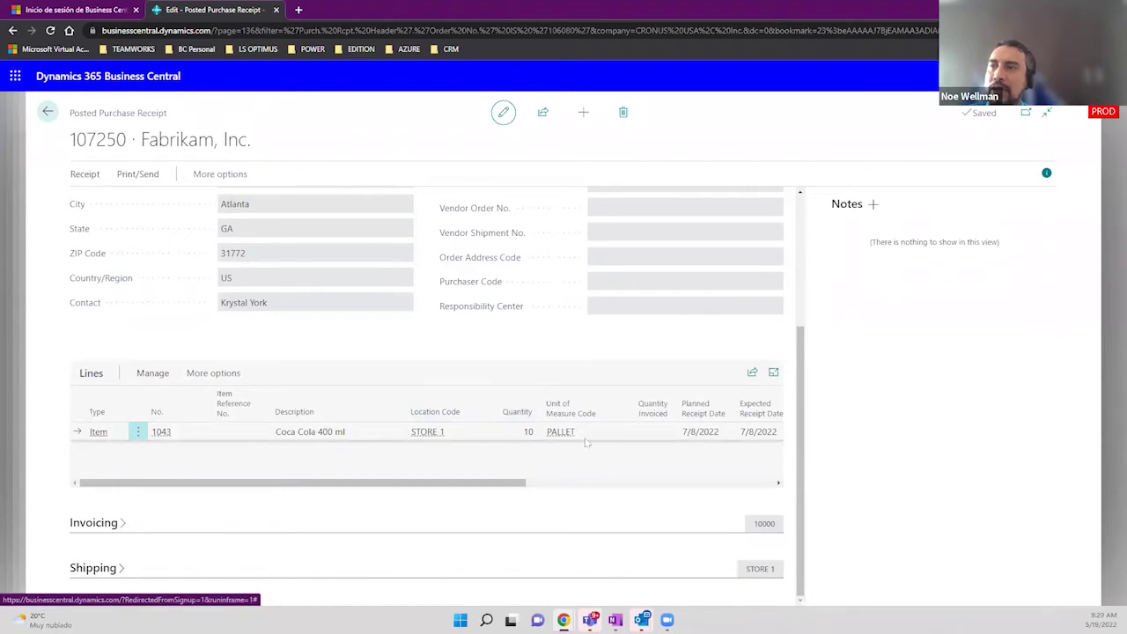
click(686, 435)
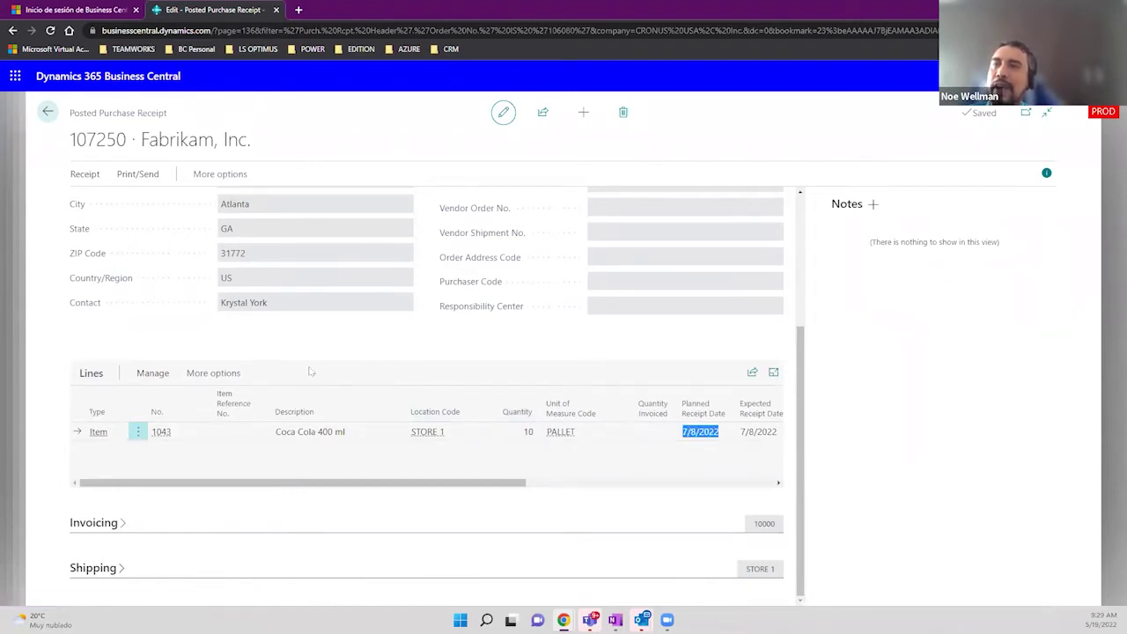
click(280, 432)
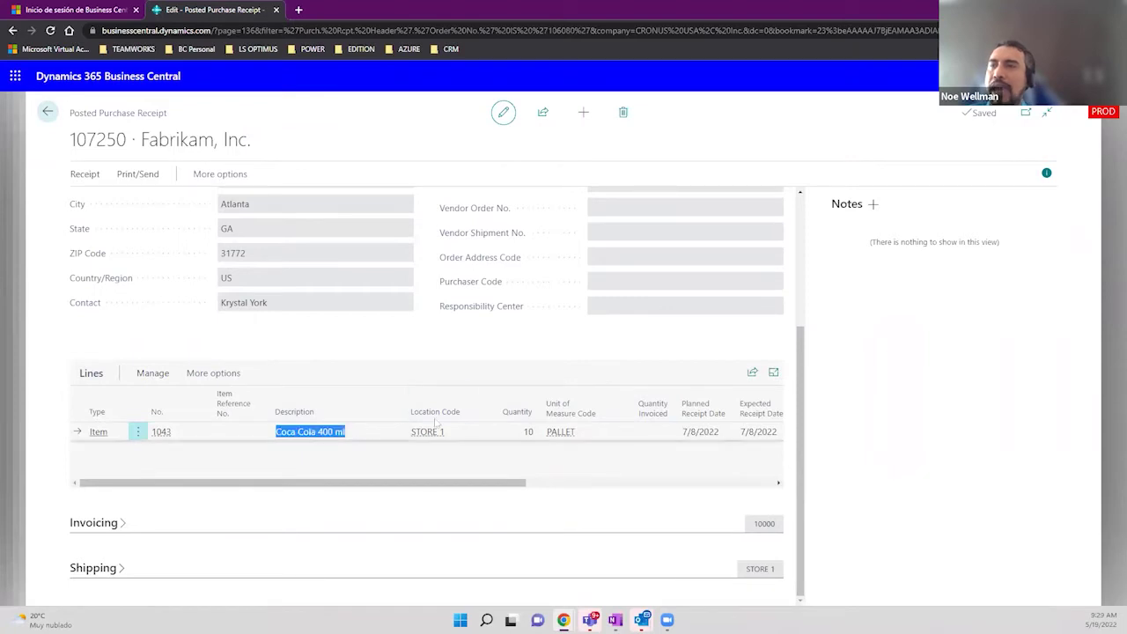
Leave the posted receipt and return to purchase order 106080.
scroll(440, 418, up, 2)
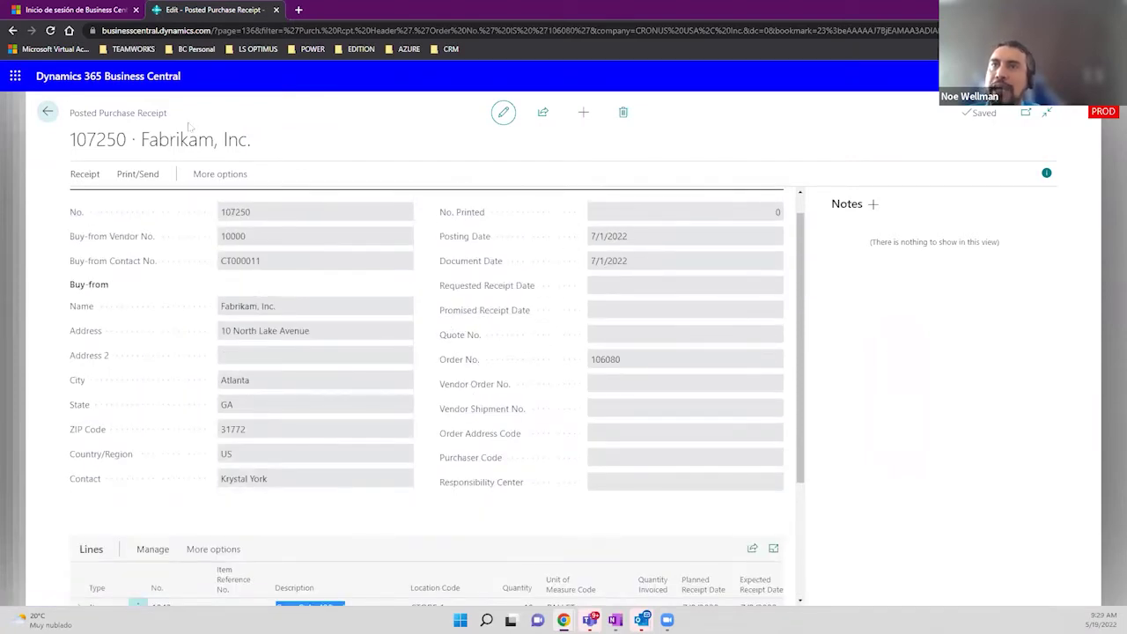
drag(174, 115, 71, 123)
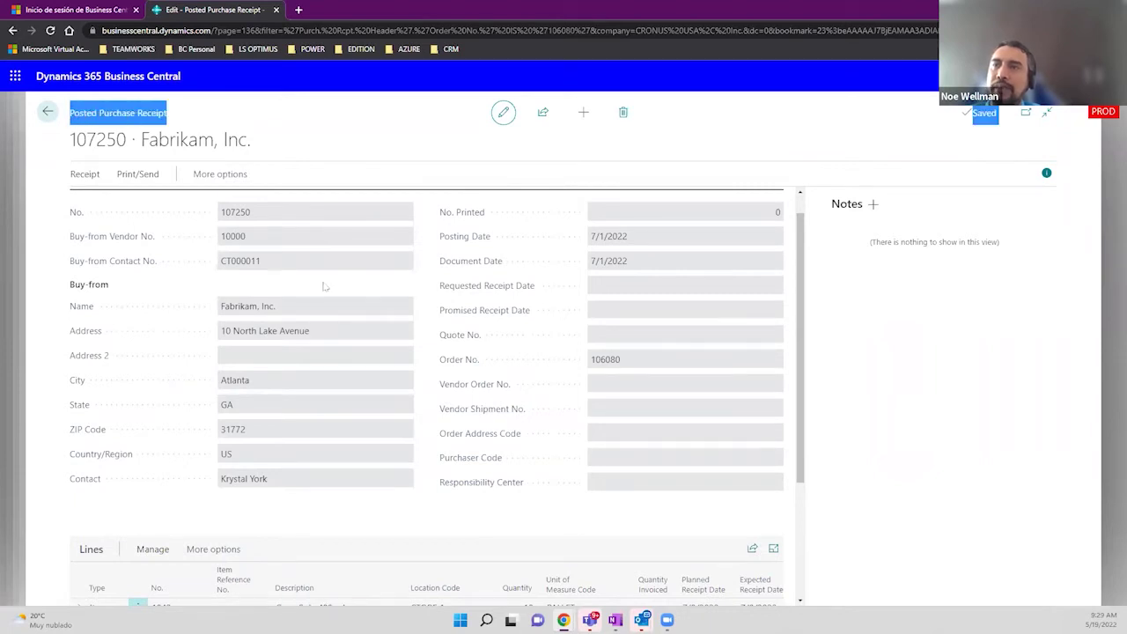
scroll(326, 290, down, 2)
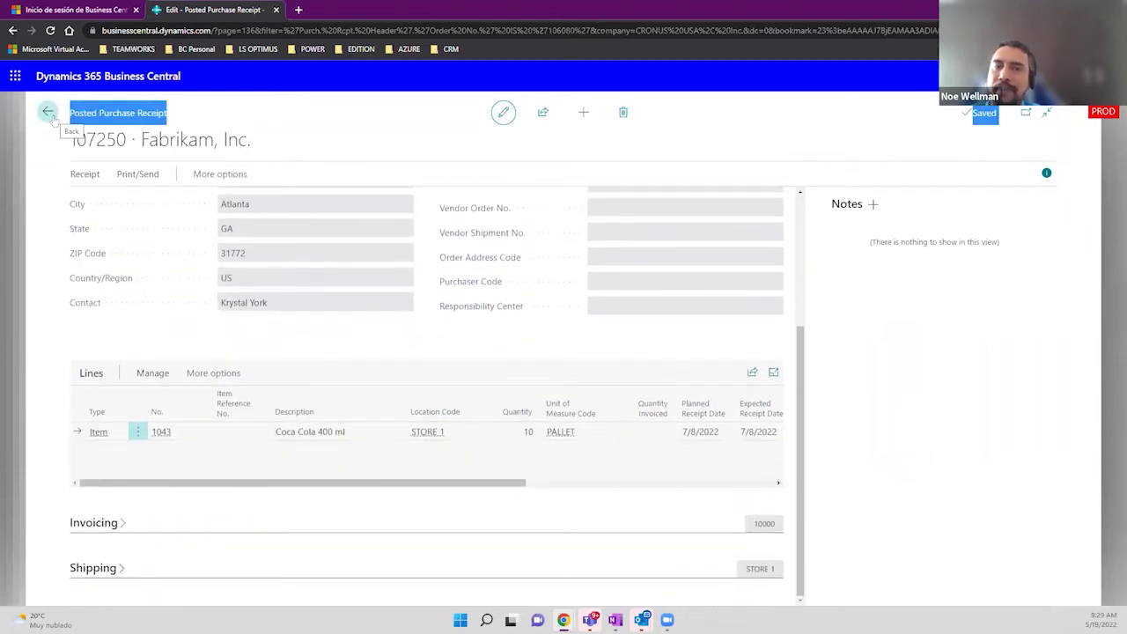
click(48, 112)
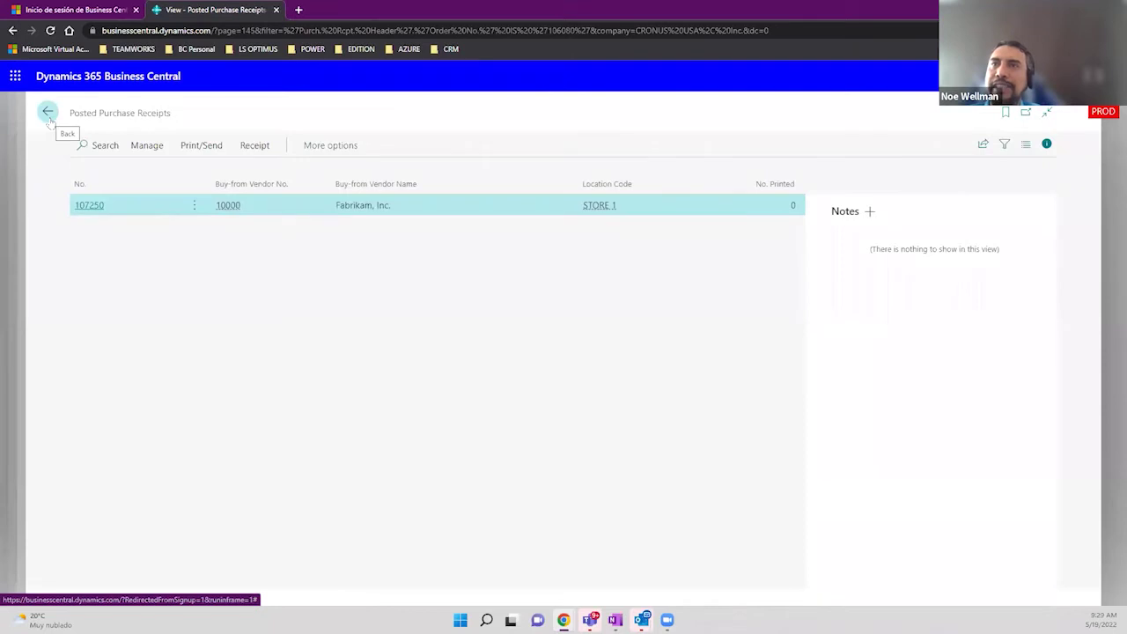
click(48, 114)
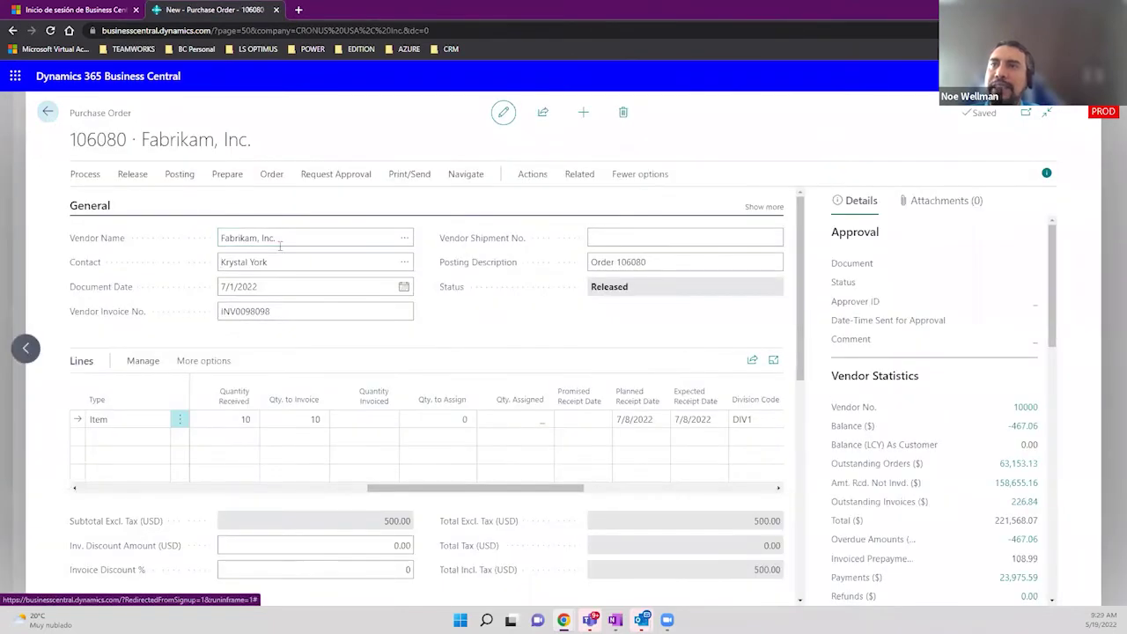
Create a new purchase order with First Up Consultants picked from the vendor list.
click(278, 240)
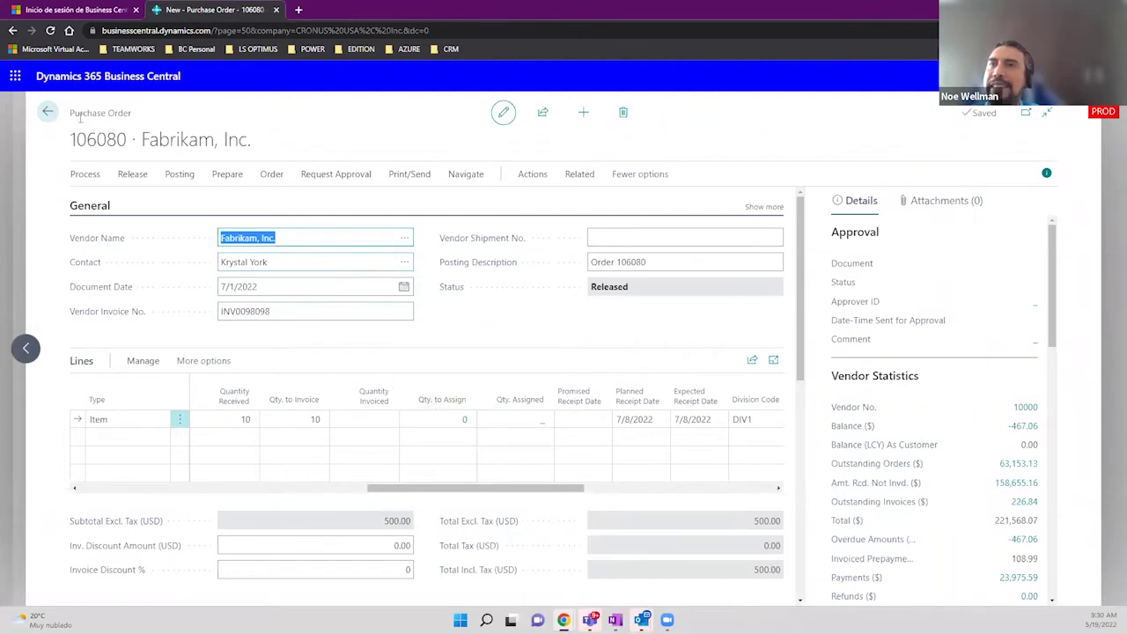
click(577, 115)
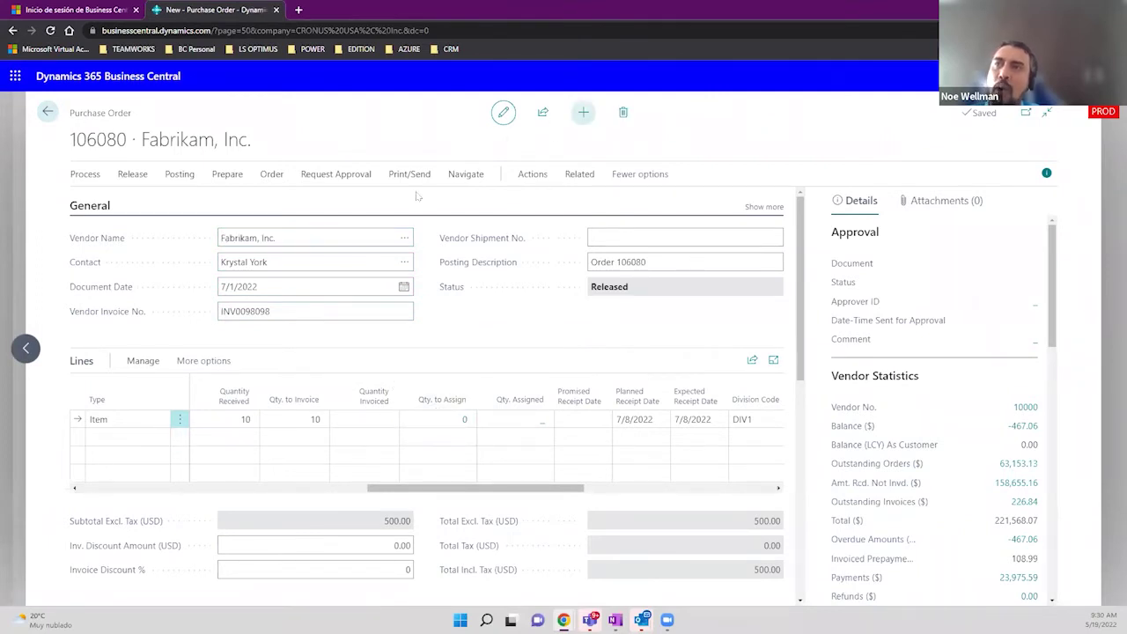
click(403, 240)
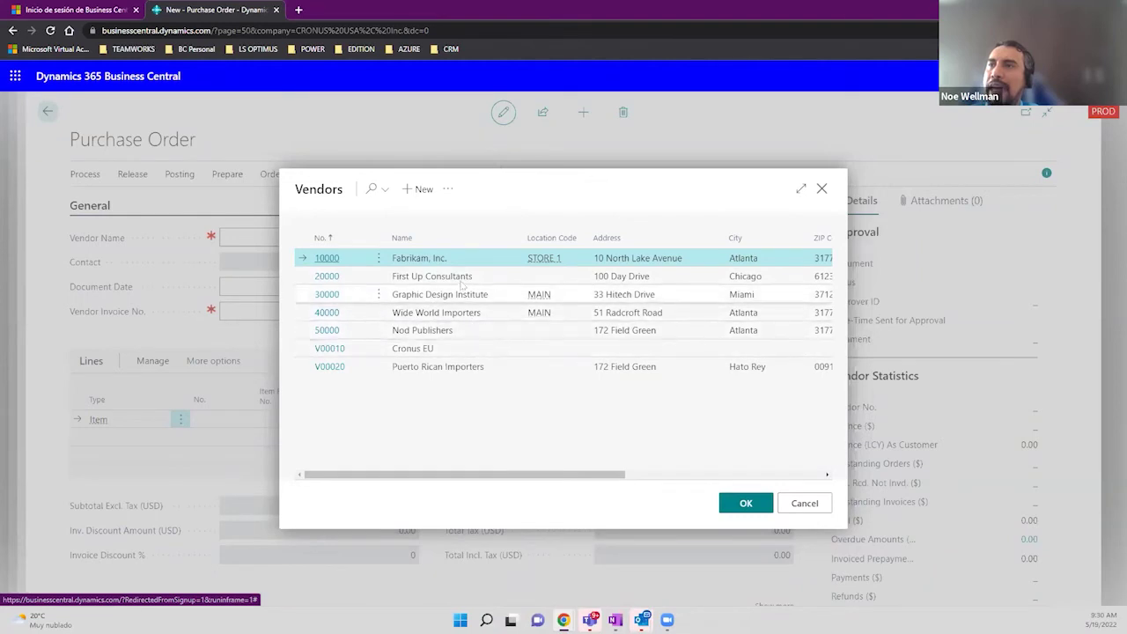
click(495, 277)
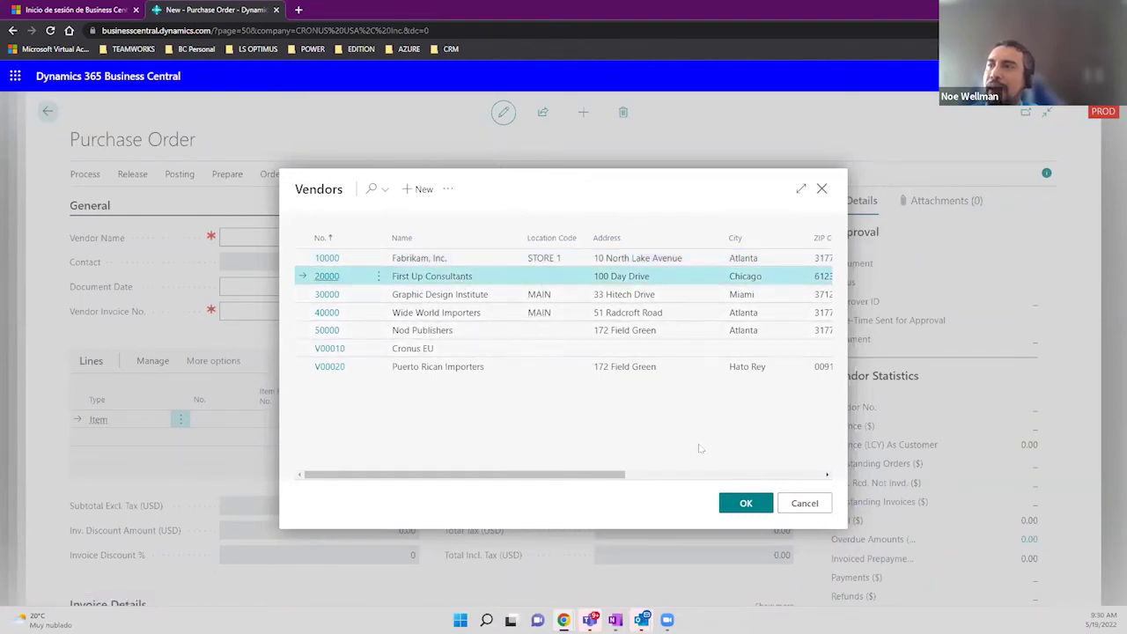
click(746, 504)
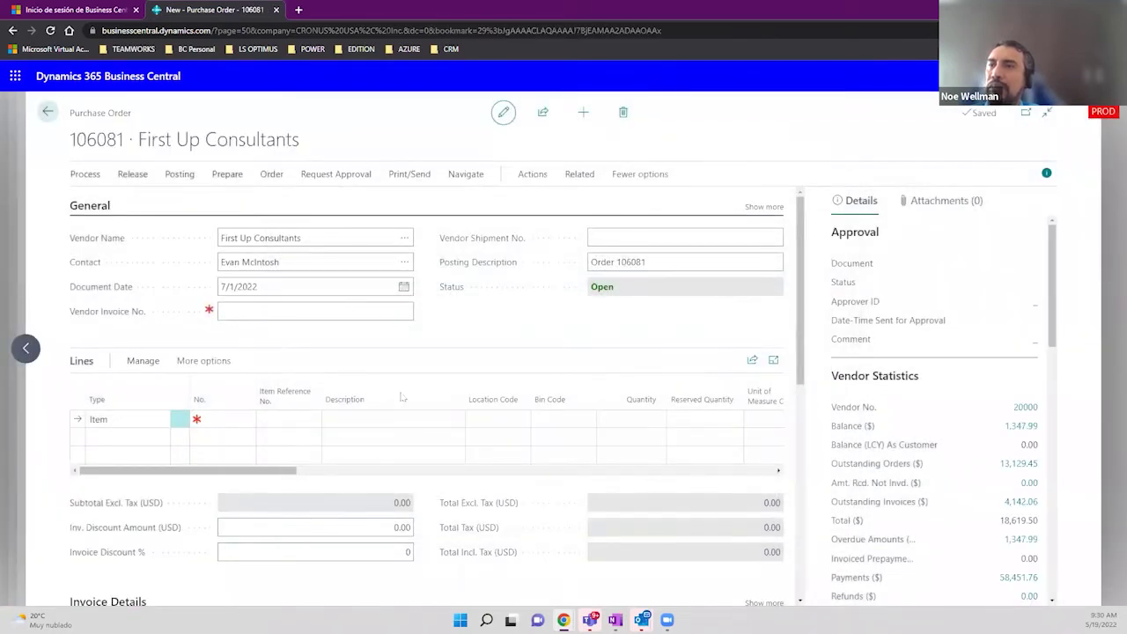
Confirm order 106081's Location Code is MAIN, then go back to Fabrikam's order 106080.
click(243, 418)
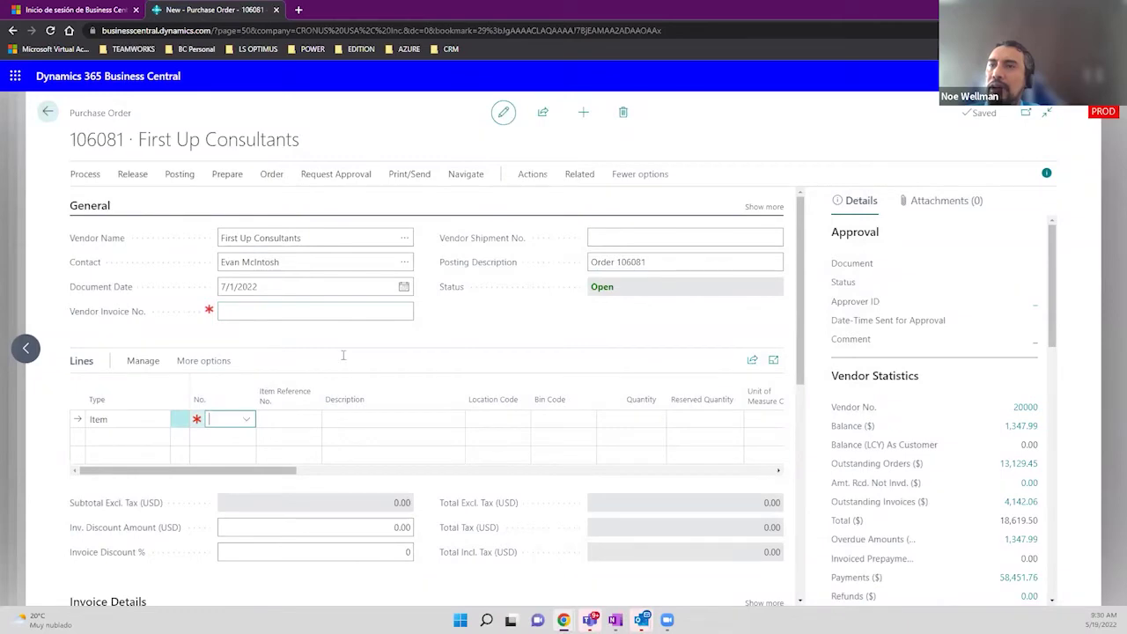
scroll(459, 375, down, 3)
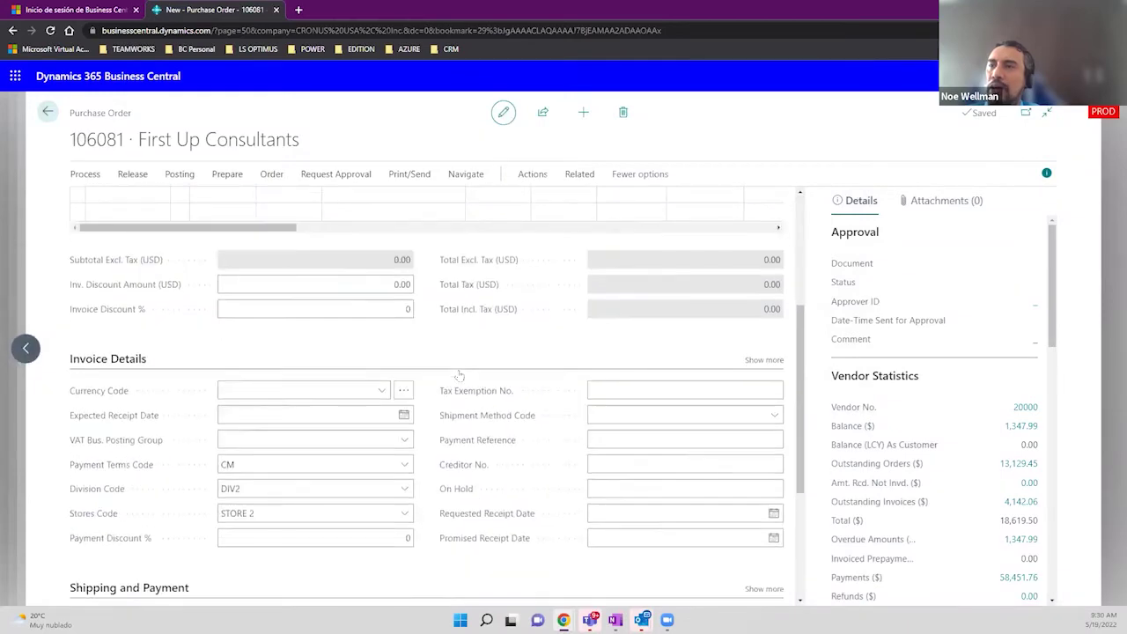
scroll(458, 375, down, 5)
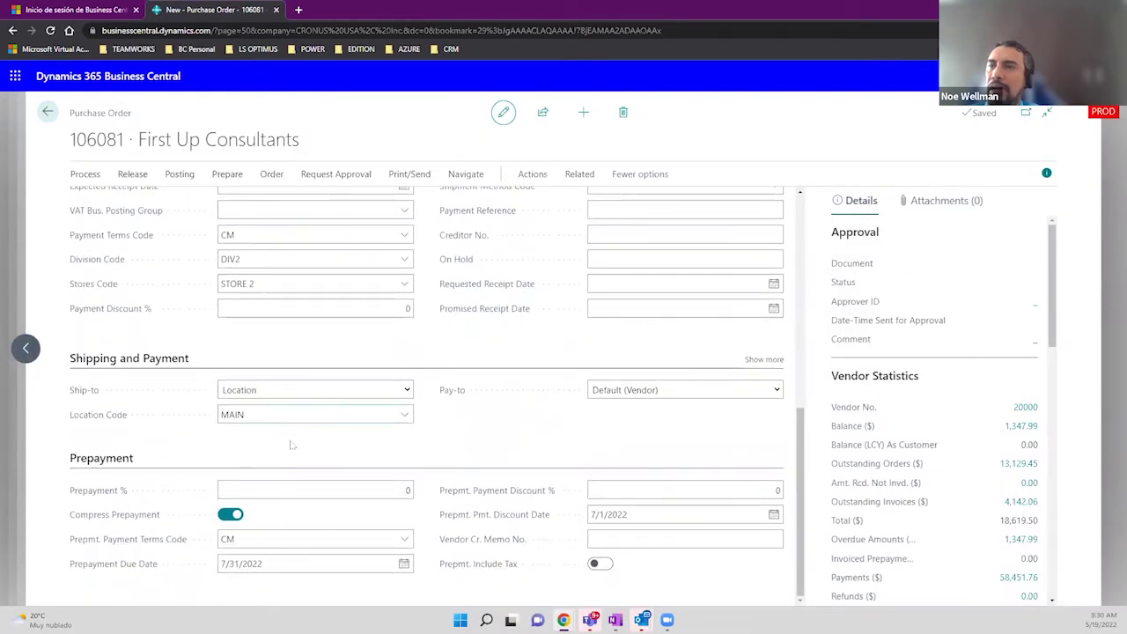
click(256, 413)
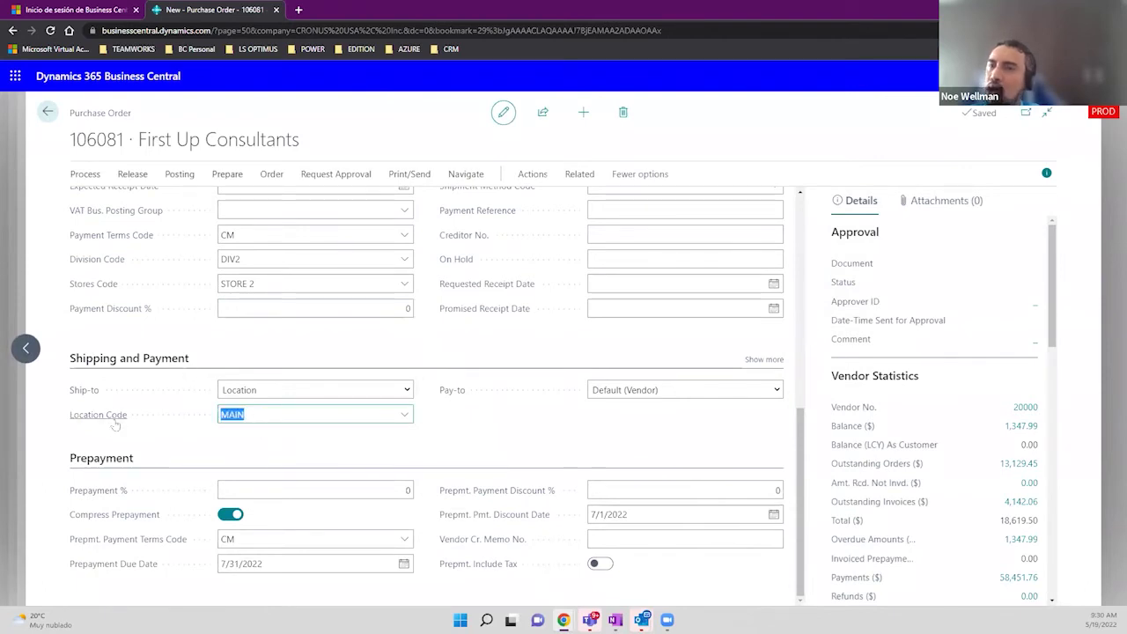
mouse_move(115, 424)
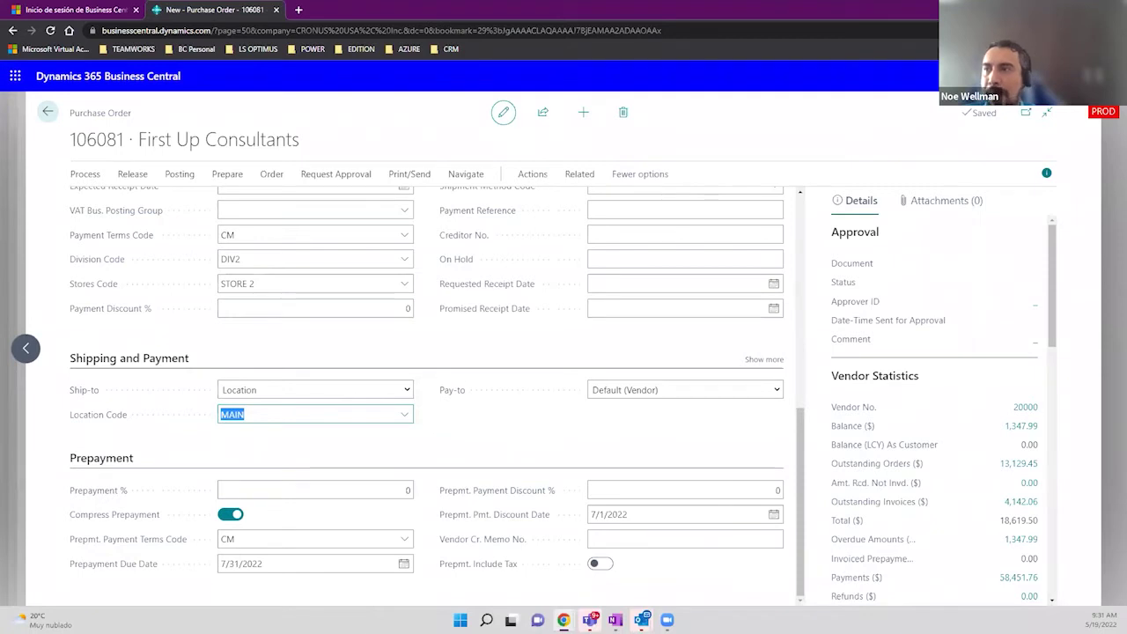
click(47, 113)
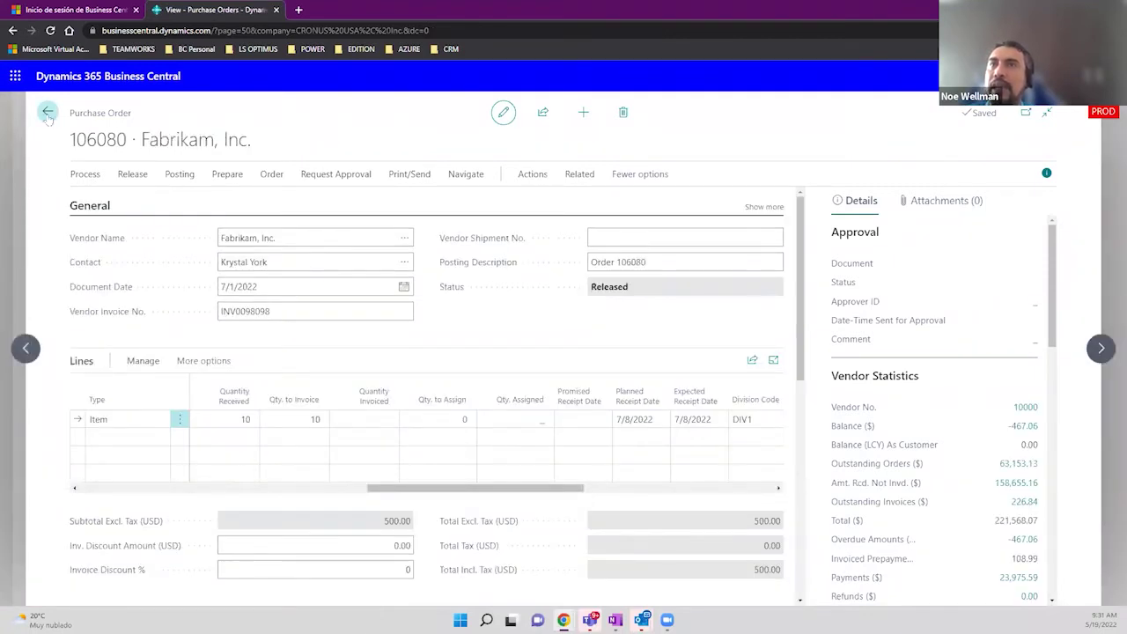
Return to the role center and open Adatum Corporation's card from the Customers list.
click(48, 114)
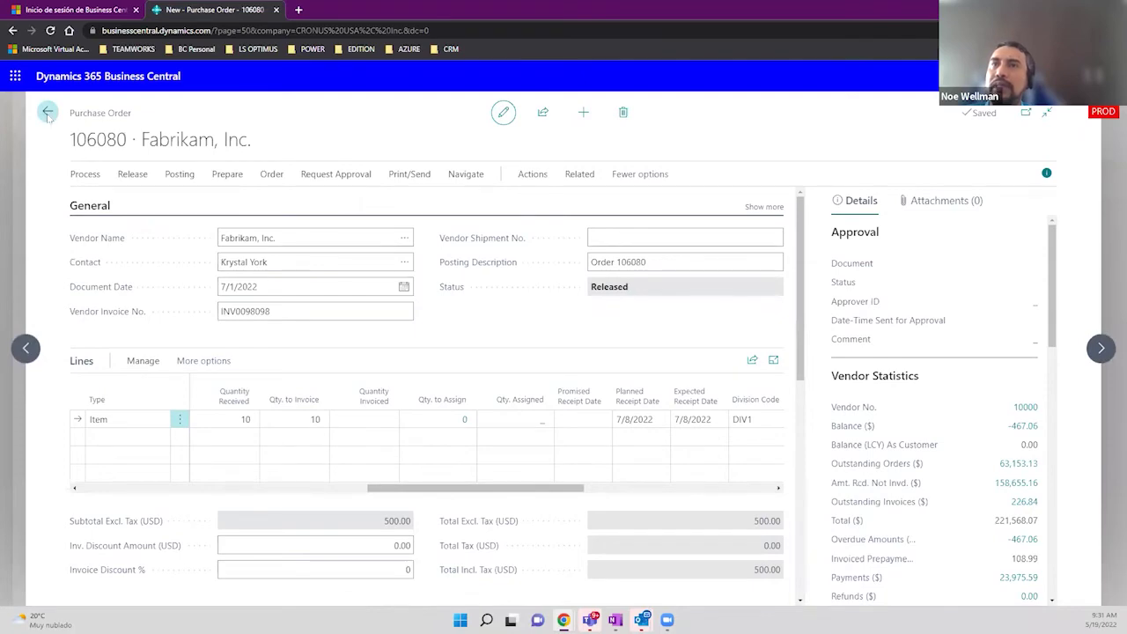
click(49, 113)
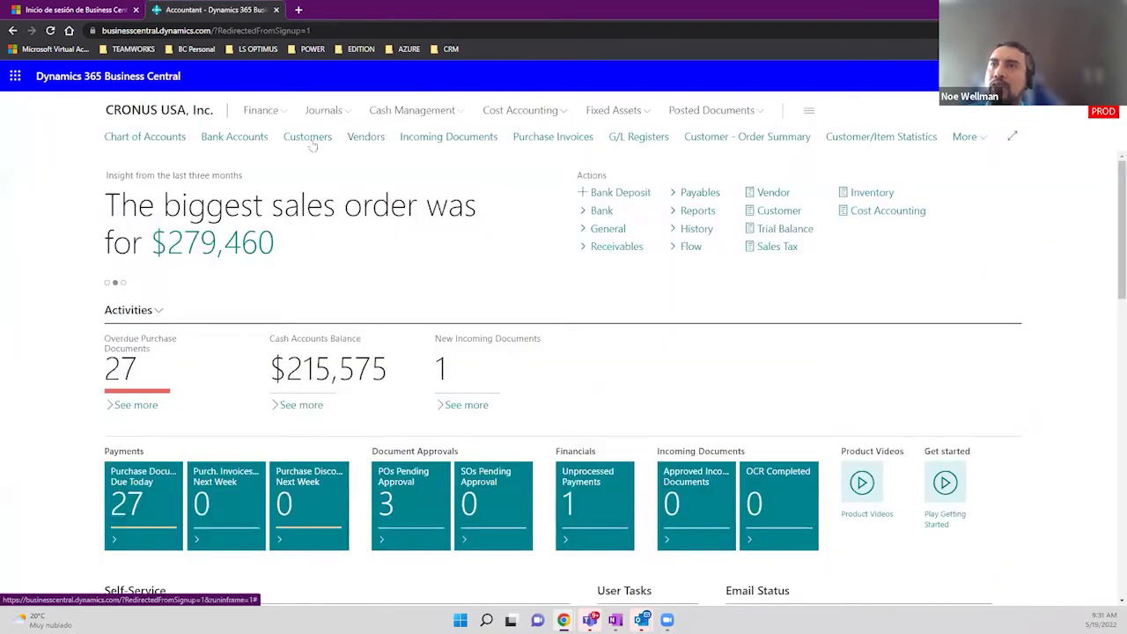
click(308, 141)
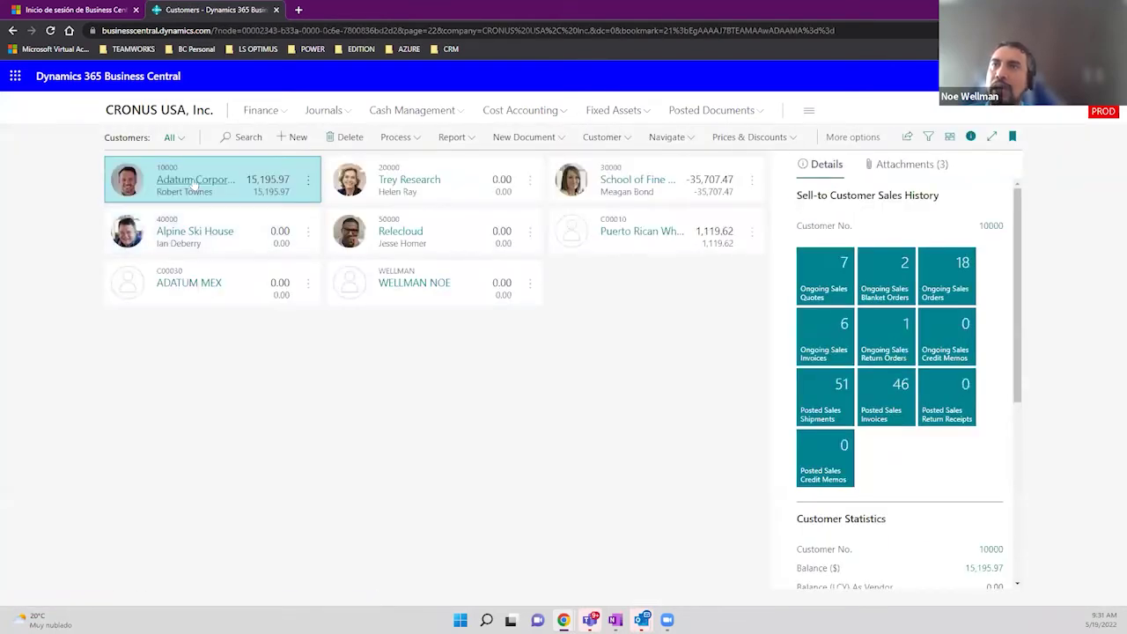
click(195, 182)
Expand Adatum Corporation's Shipping section, showing the blank Location Code, Reserve Optional and Shipping Advice Partial.
scroll(253, 296, down, 2)
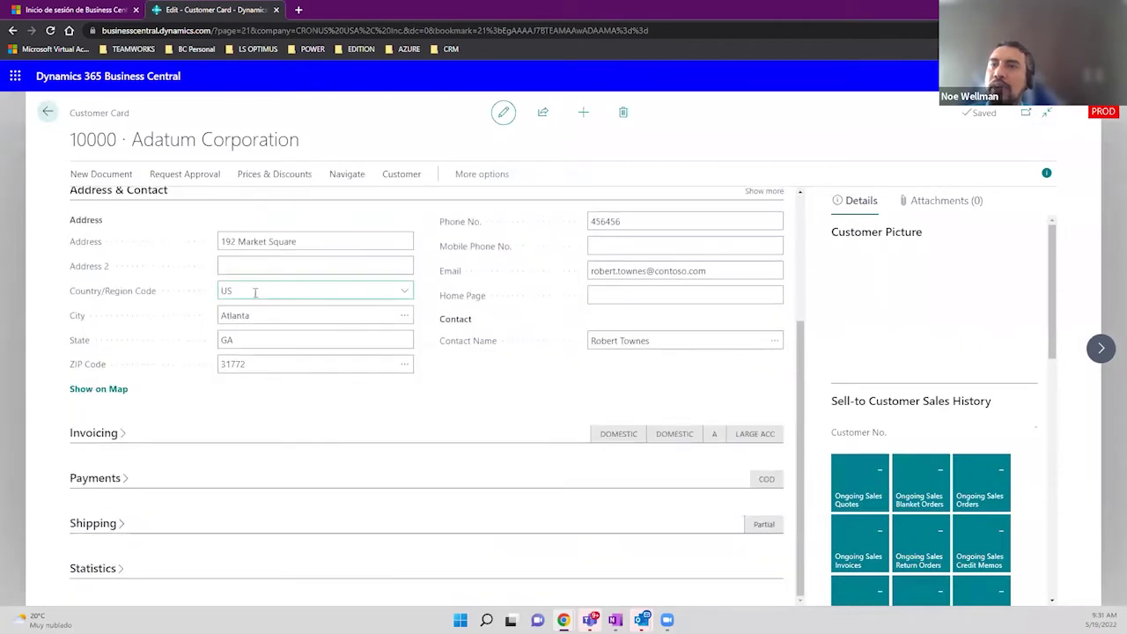
click(121, 525)
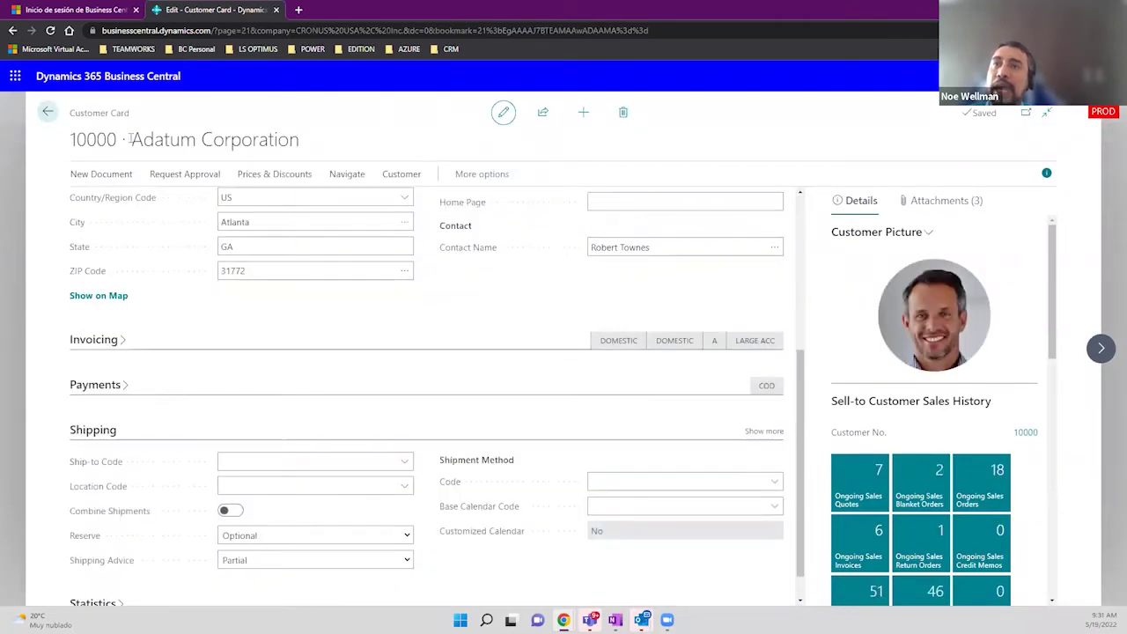
drag(129, 139, 303, 139)
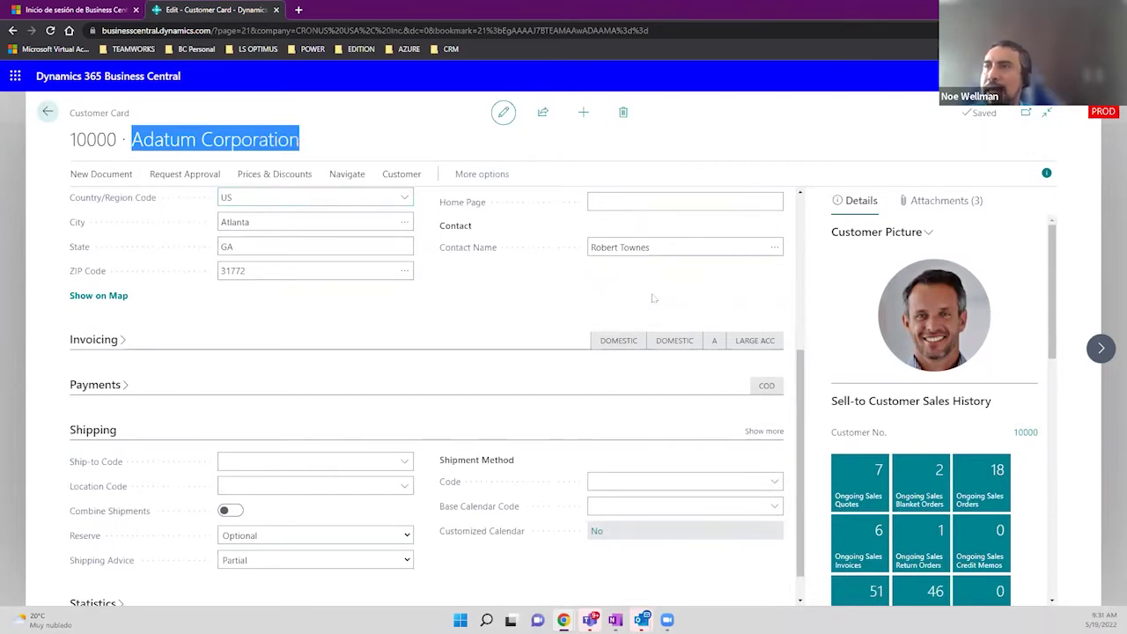
click(654, 248)
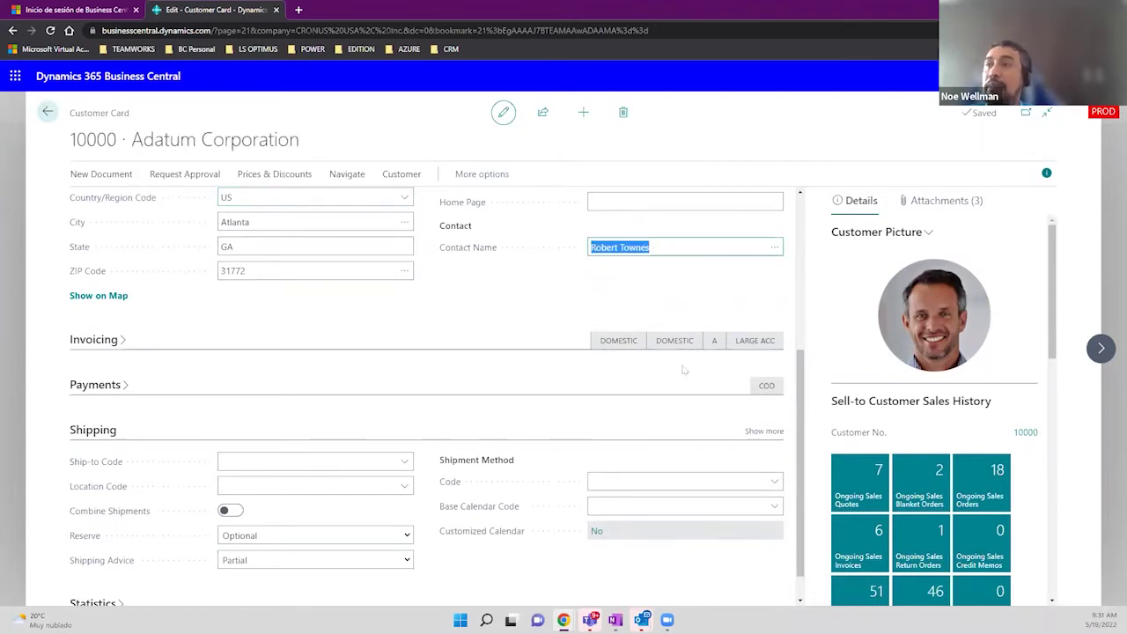
scroll(350, 368, down, 1)
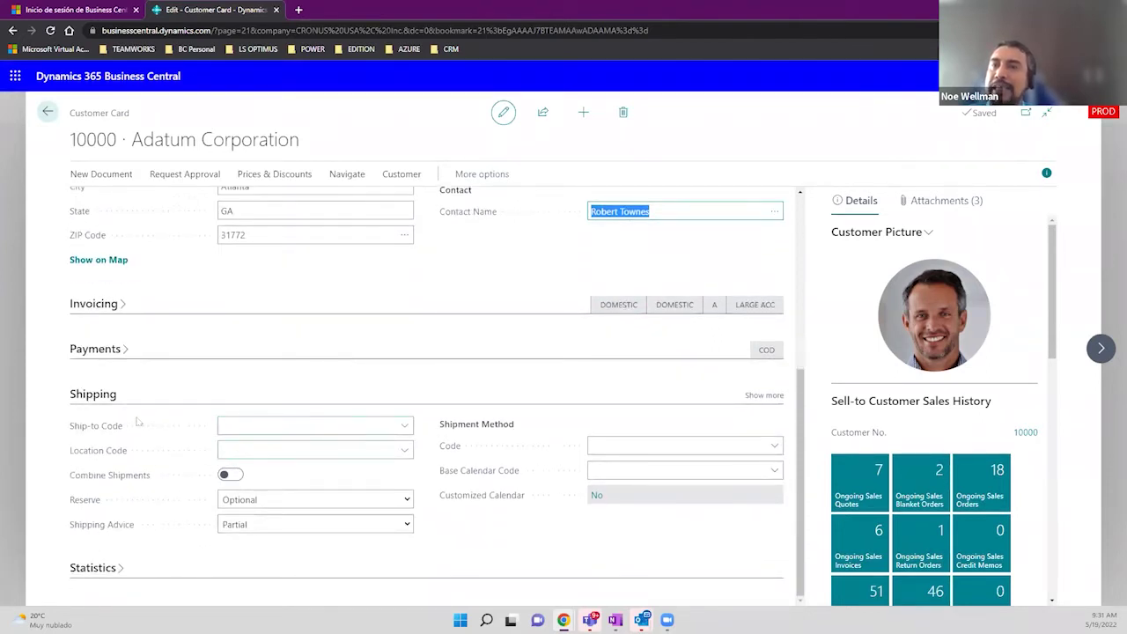
Set customer 10000 Adatum Corporation's Location Code to STORE 1.
click(280, 445)
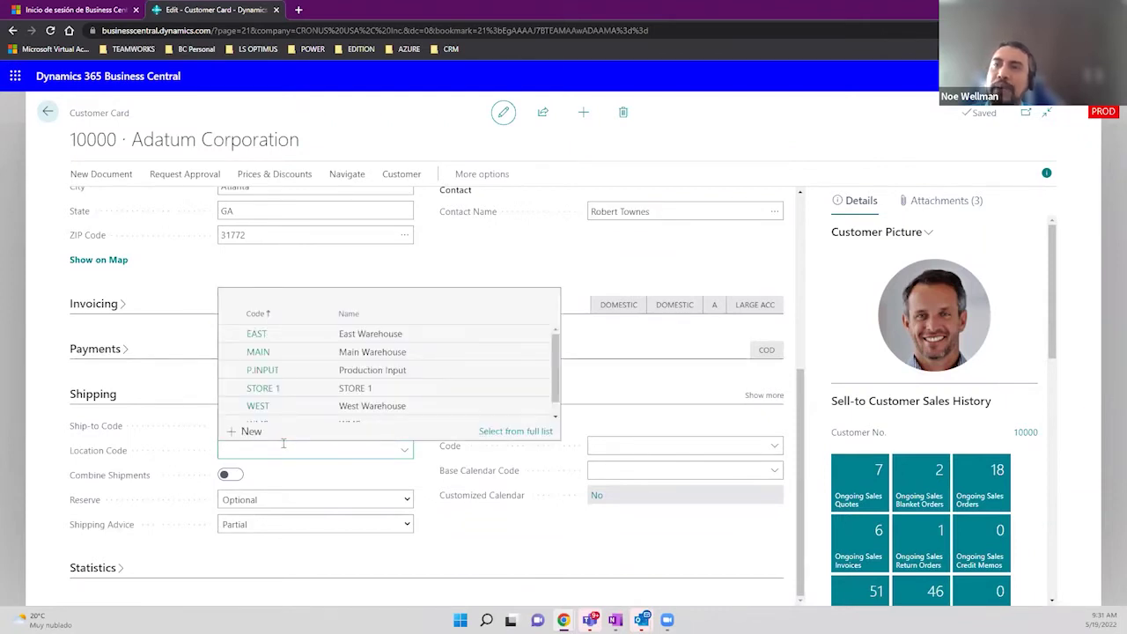
scroll(282, 443, up, 1)
click(310, 505)
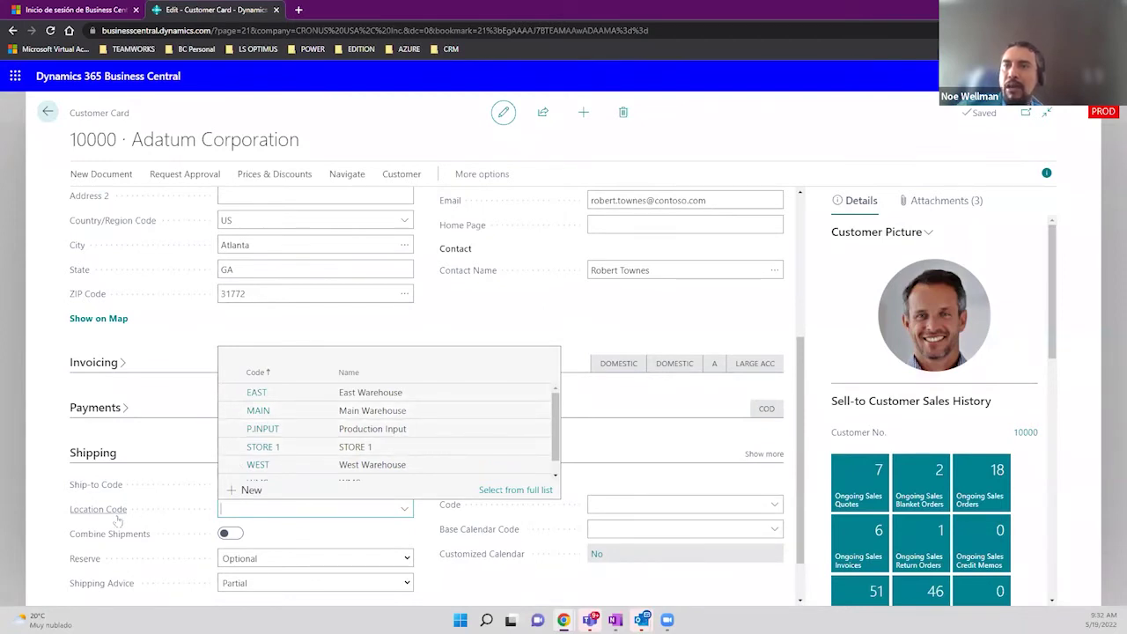
click(303, 446)
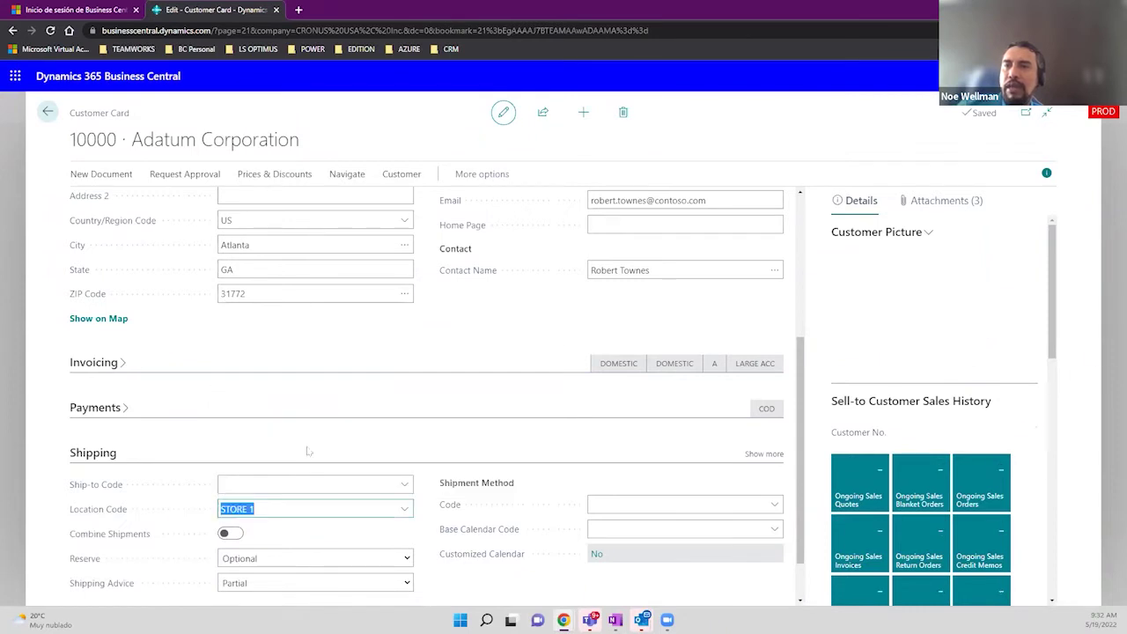
click(355, 537)
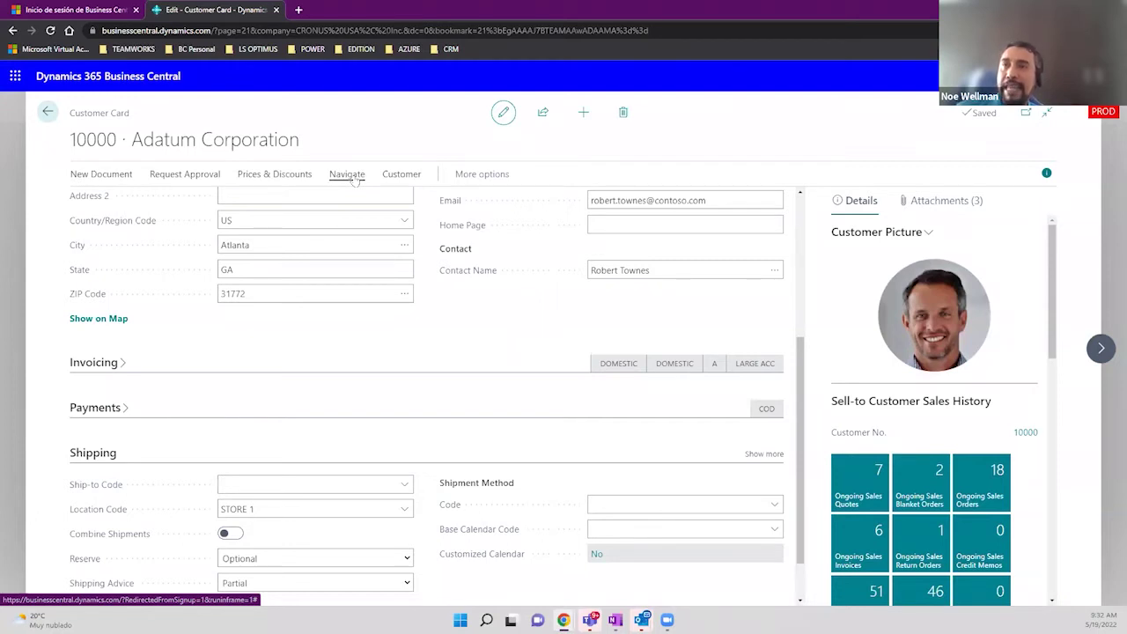
Open Adatum Corporation's ship-to addresses through the Navigate actions.
click(464, 174)
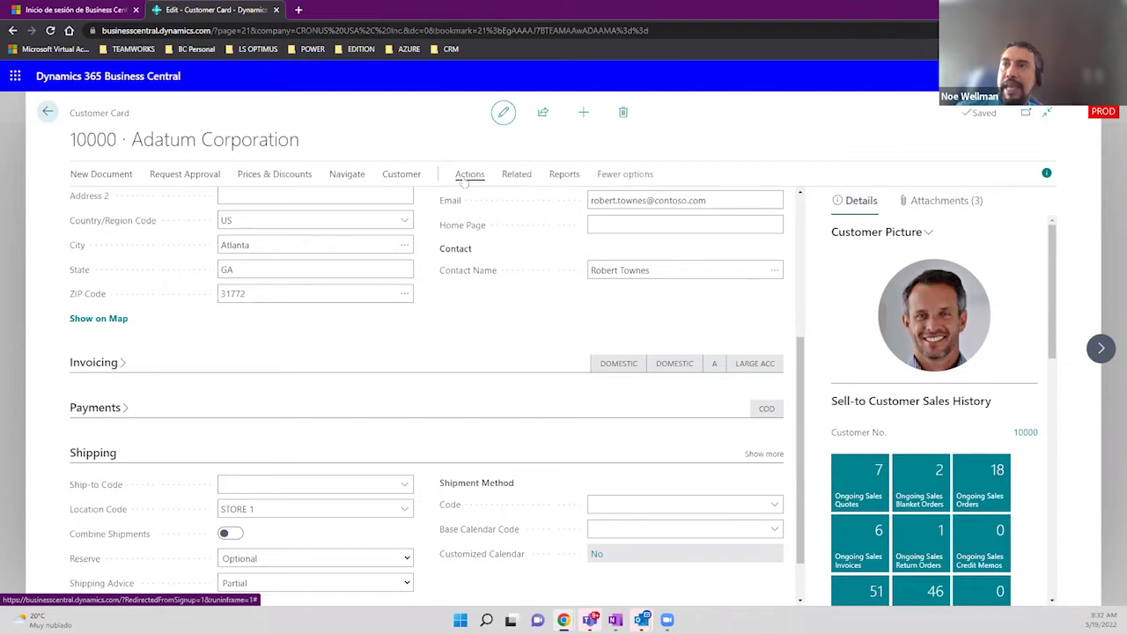
click(464, 175)
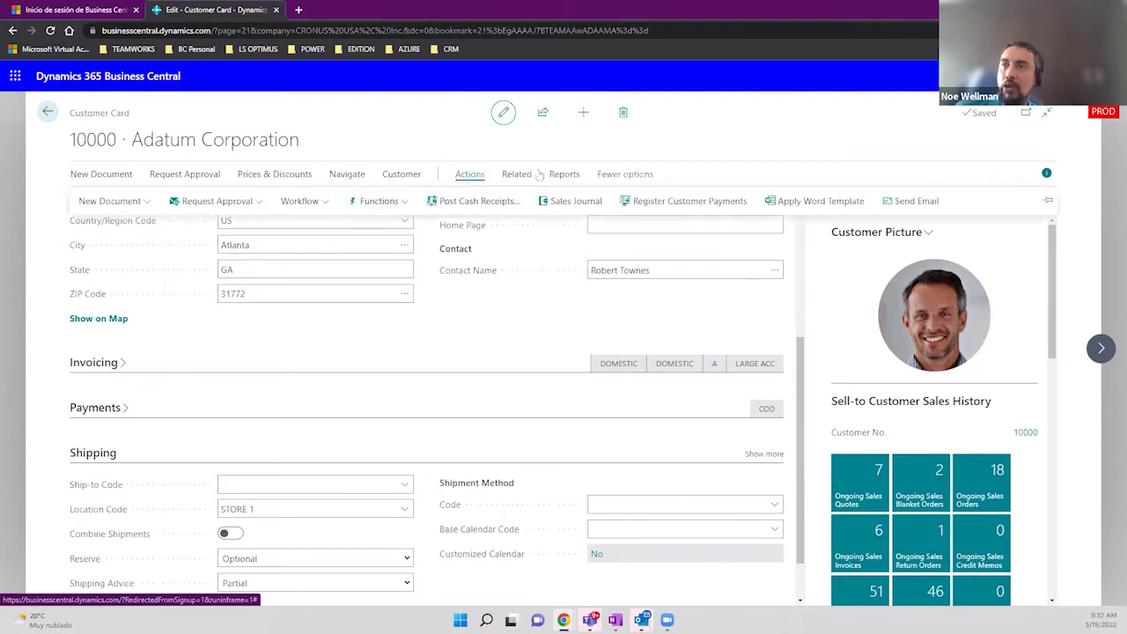
click(402, 175)
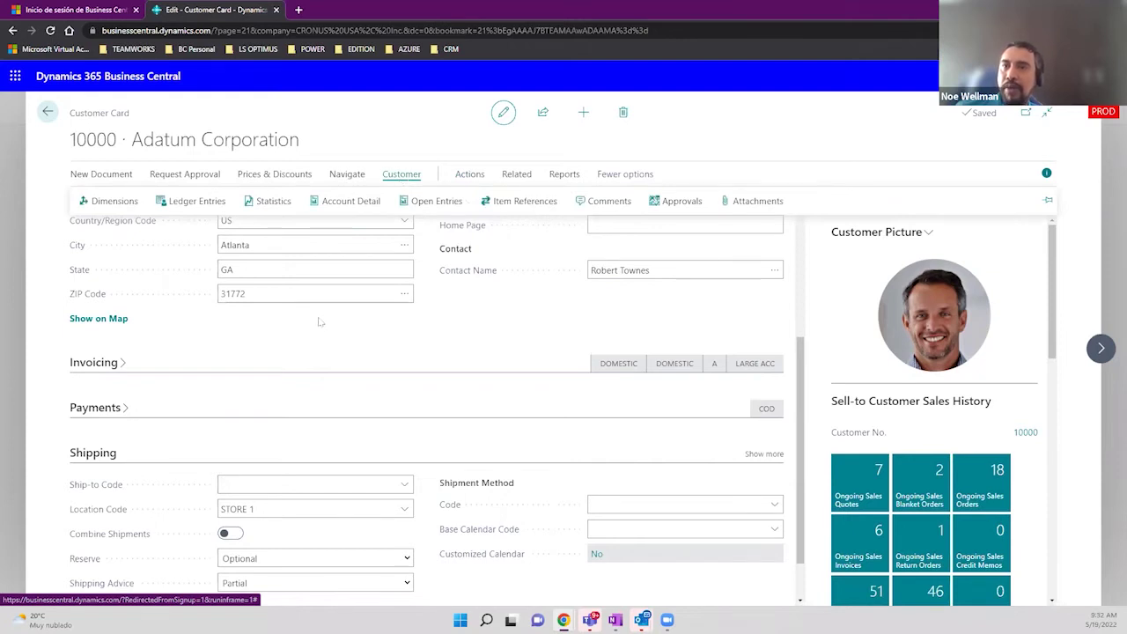
click(350, 174)
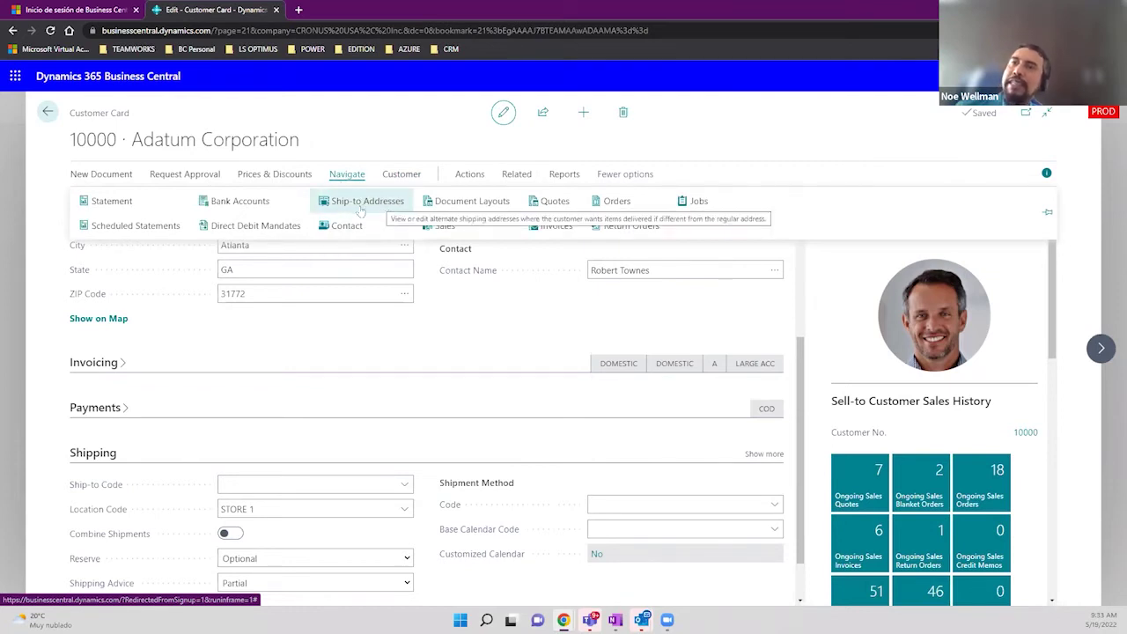
click(368, 202)
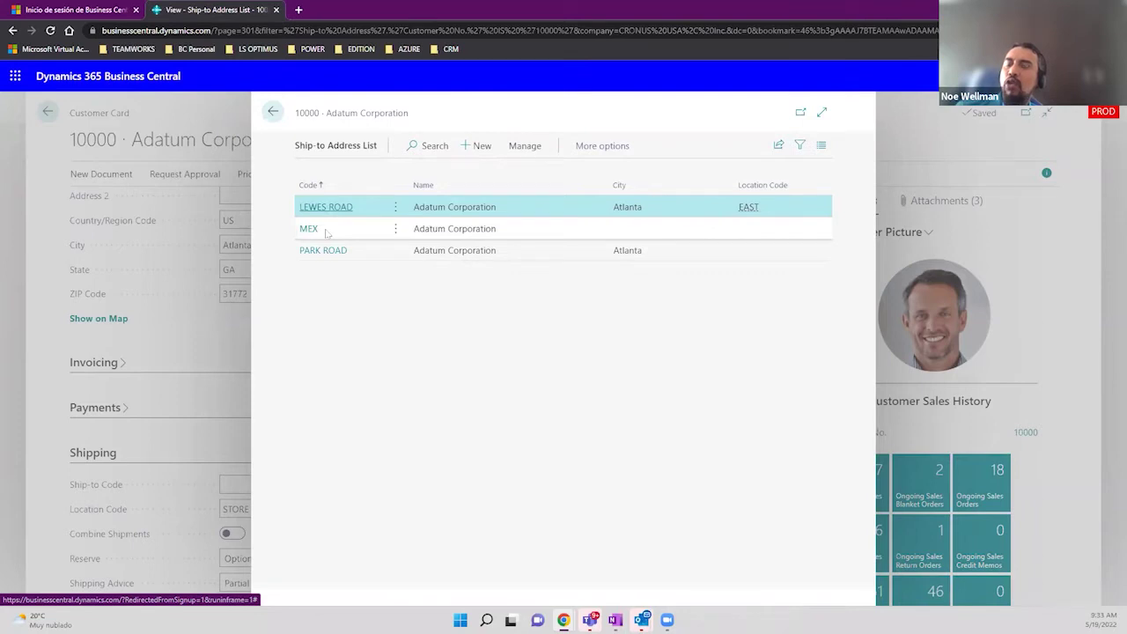
Review the MEX and PARK ROAD entries, then start a new Adatum ship-to address.
click(458, 234)
click(456, 251)
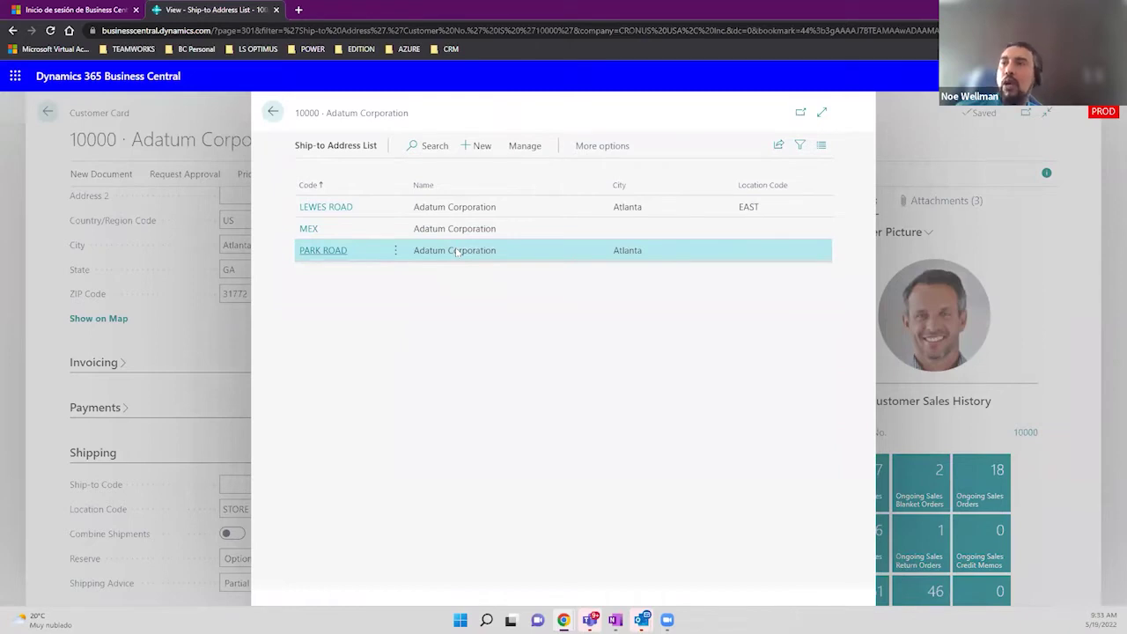
click(474, 145)
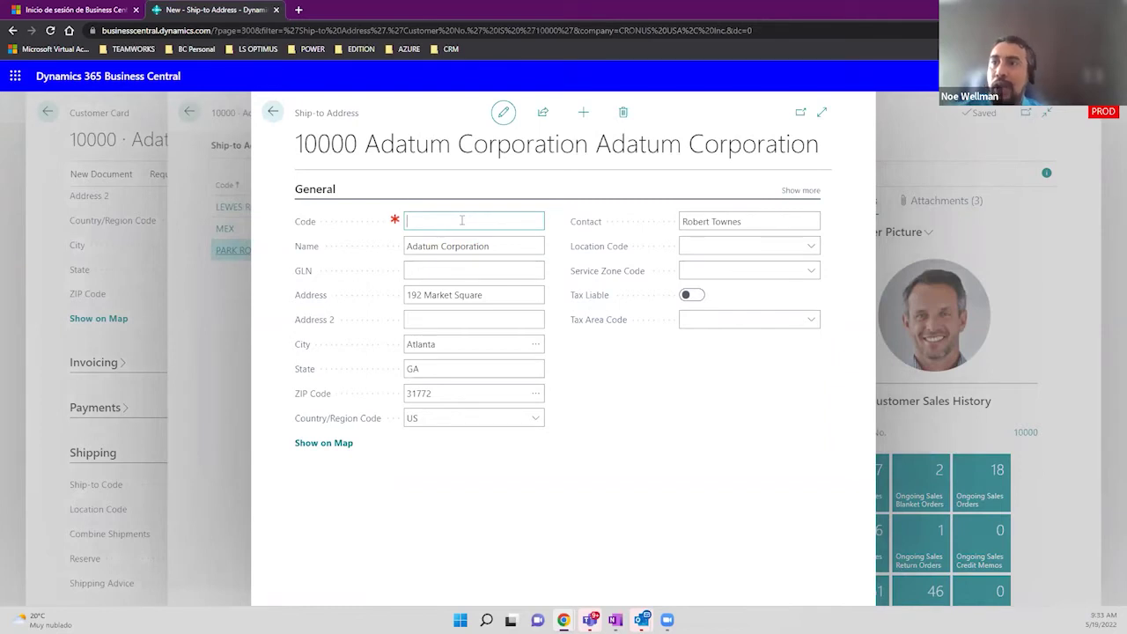
Give the new ship-to address the Code WHS 2.
click(452, 345)
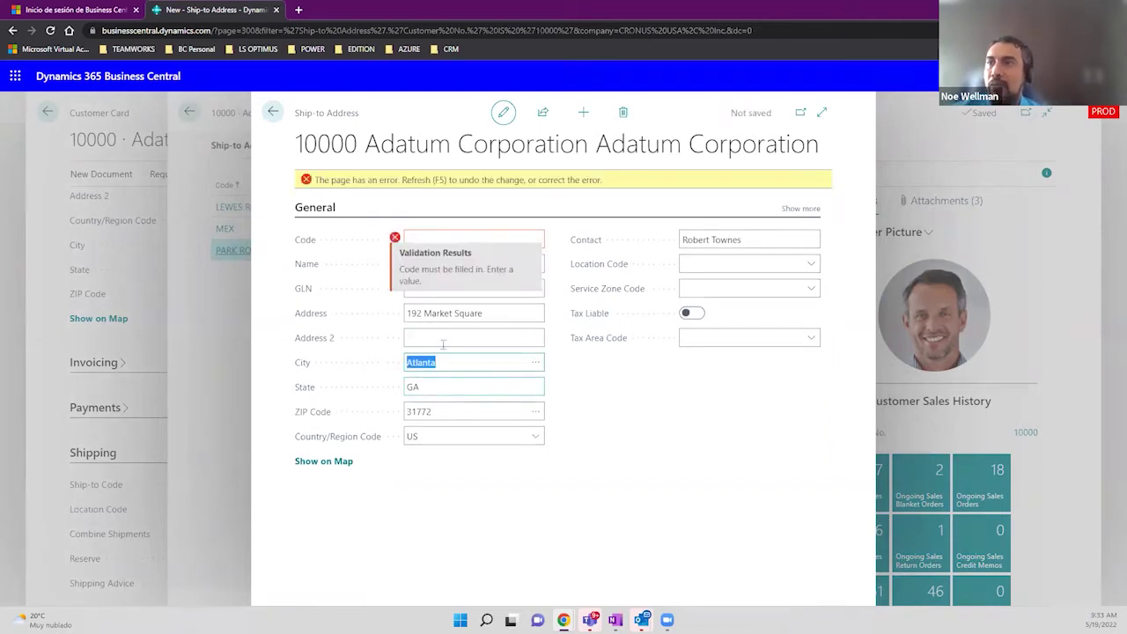
click(416, 317)
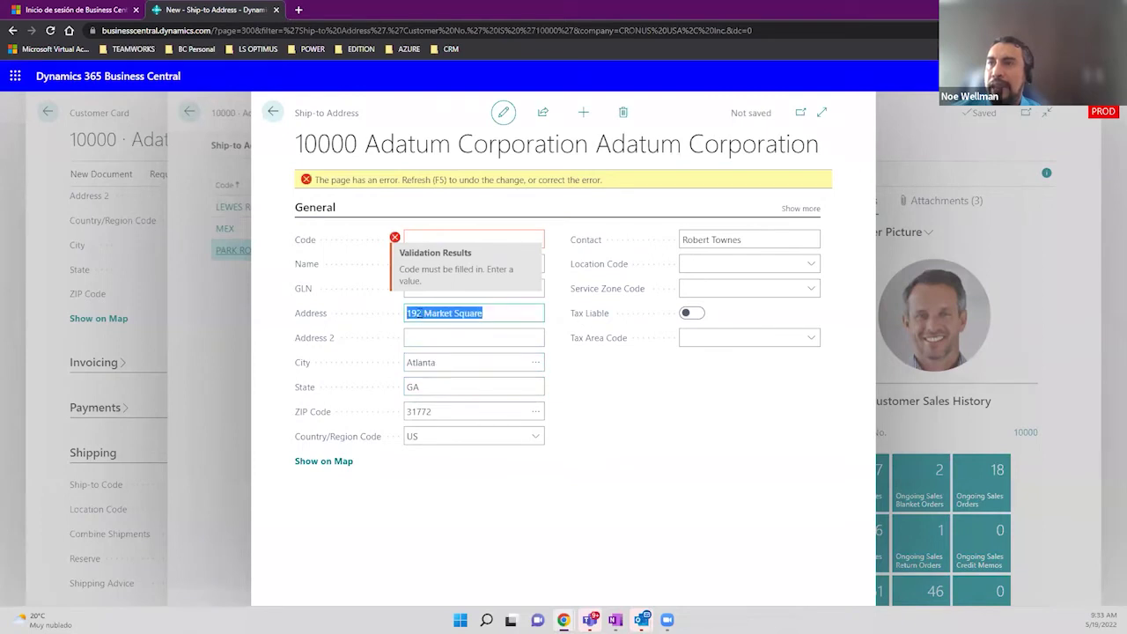
click(432, 236)
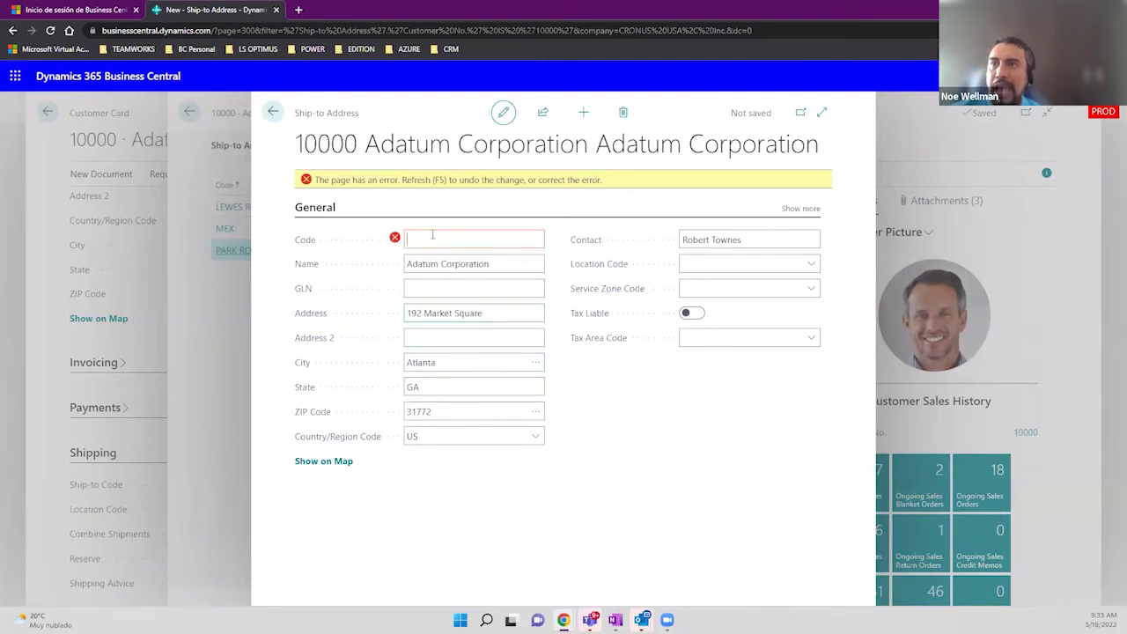
text(WA)
text(REHOUSE)
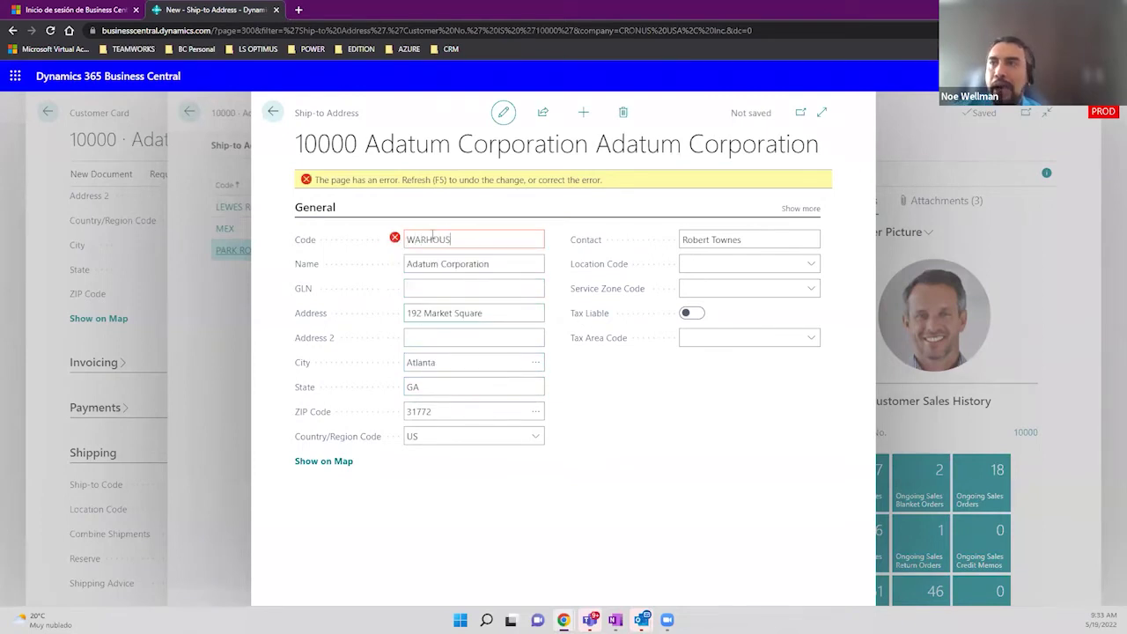
key(BackSpace)
key(BackSpace)
key(BackSpace)
key(BackSpace)
key(BackSpace)
key(BackSpace)
key(BackSpace)
key(BackSpace)
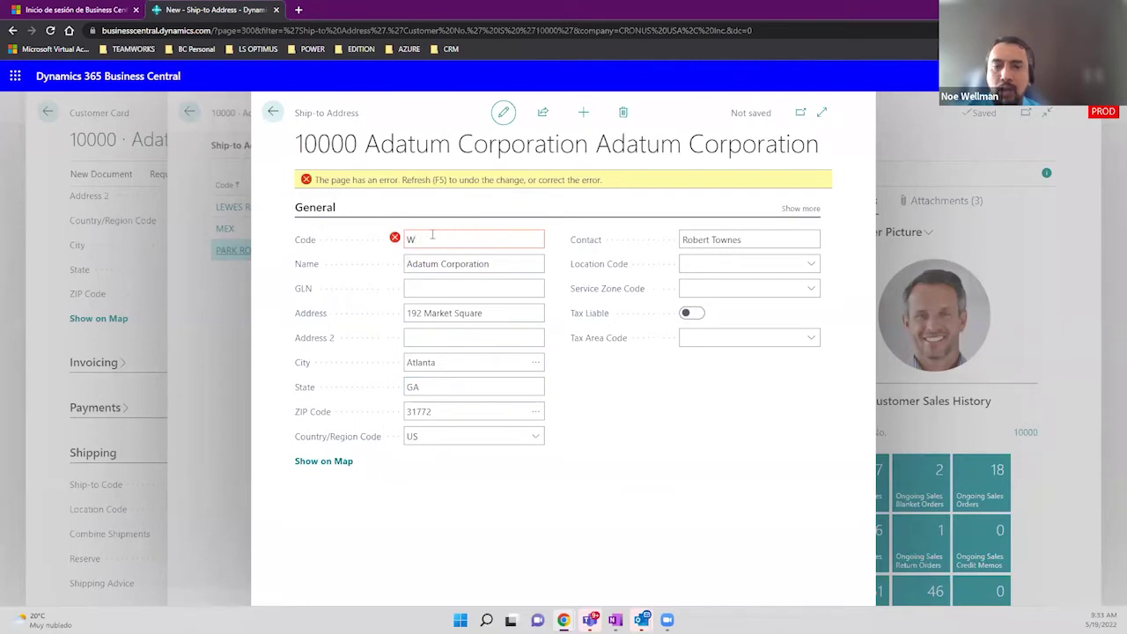
text(HS 2)
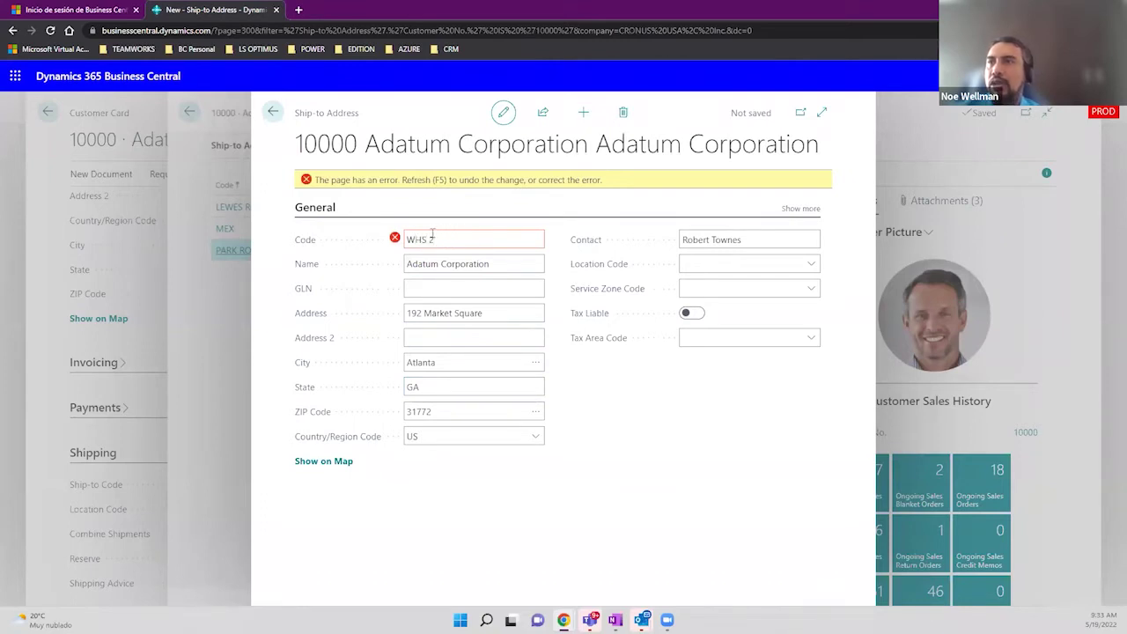
key(Tab)
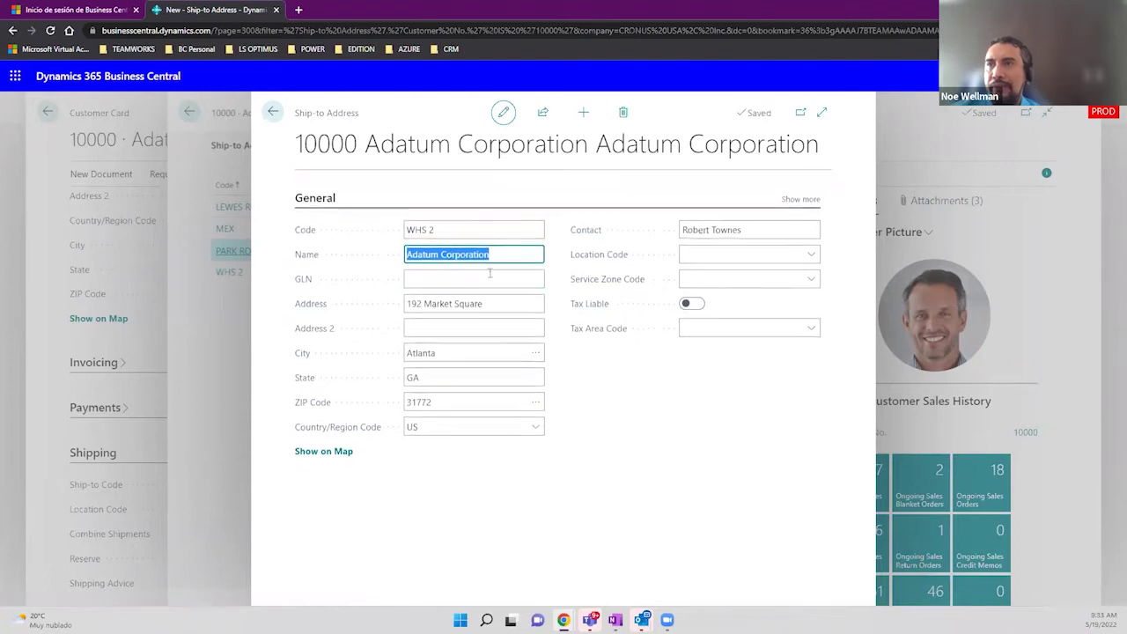
click(426, 296)
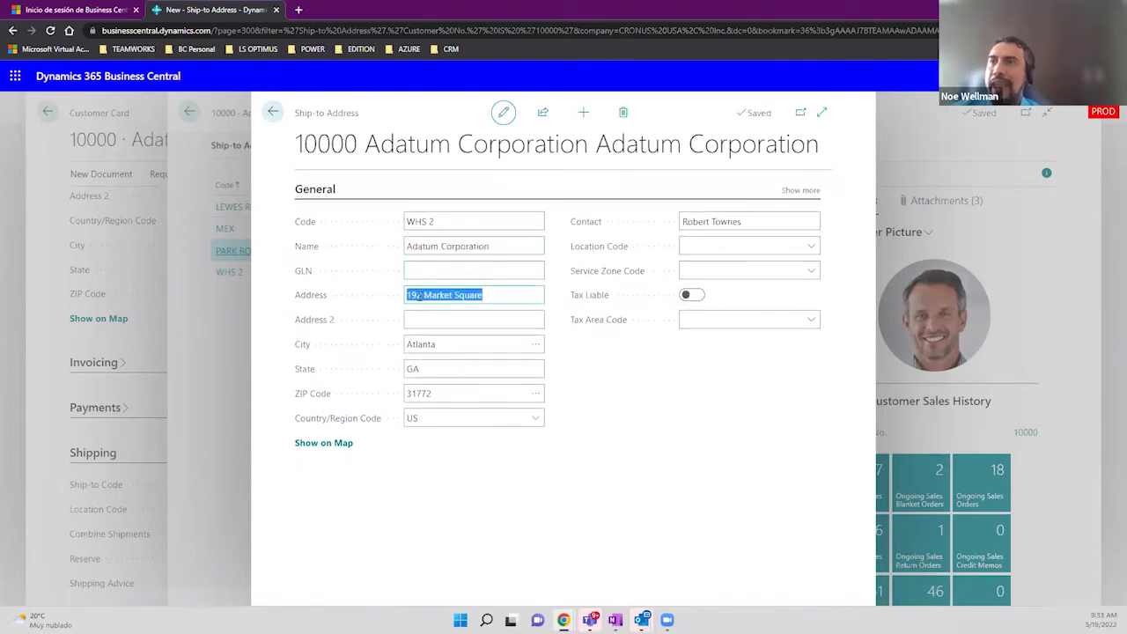
click(426, 296)
key(BackSpace)
key(BackSpace)
key(BackSpace)
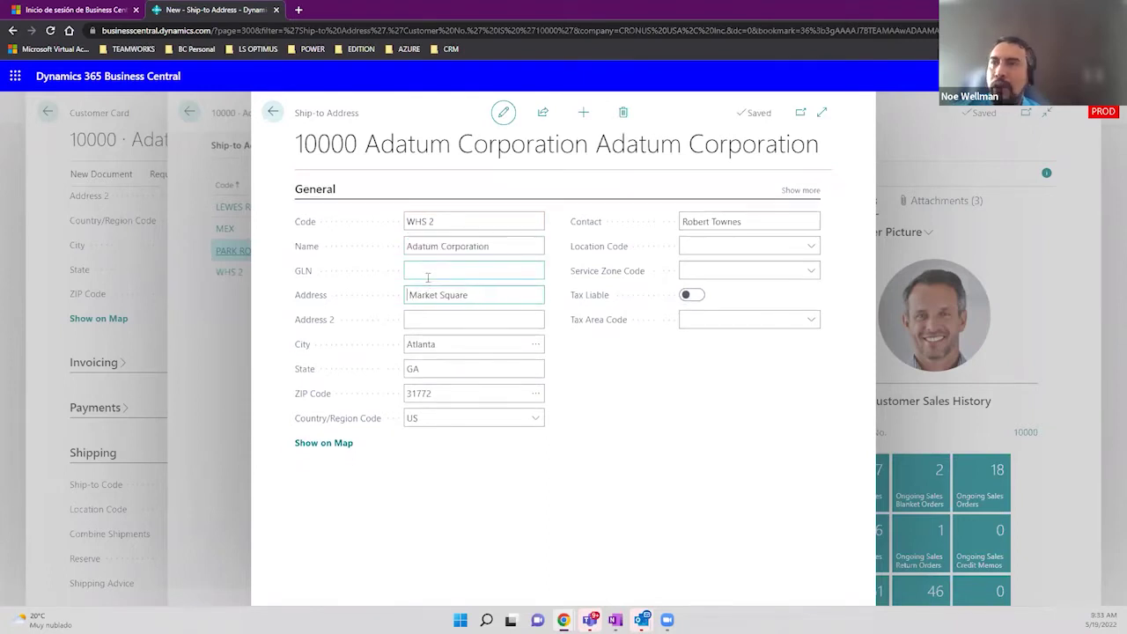
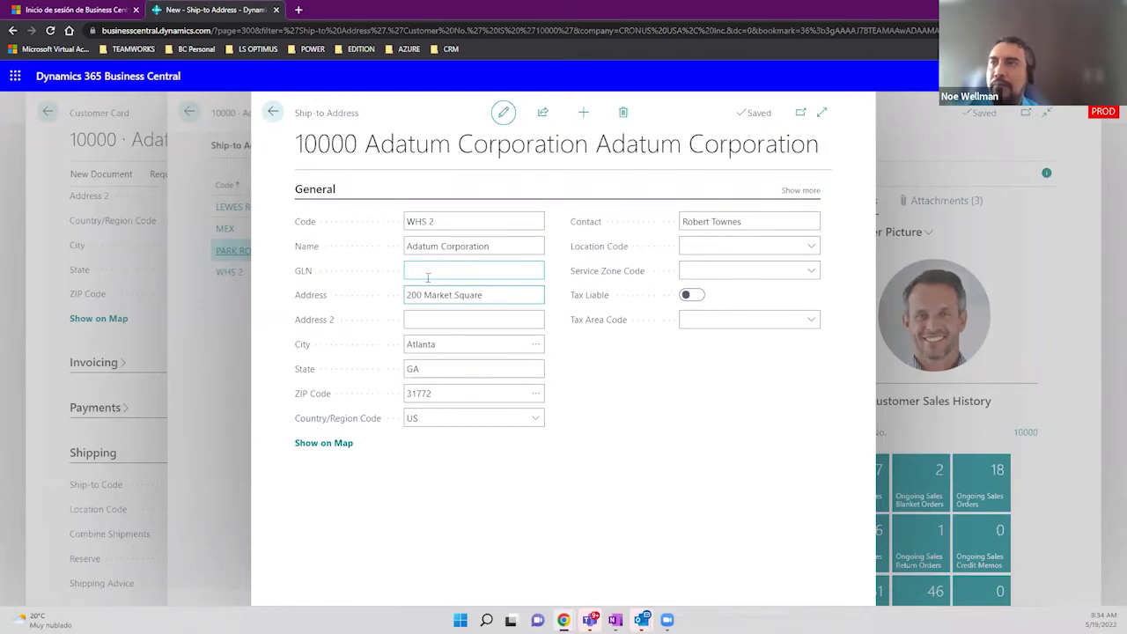
key(Right)
key(Right)
key(Right)
key(Right)
key(Right)
key(Right)
key(Right)
key(Right)
key(Right)
key(Right)
key(Right)
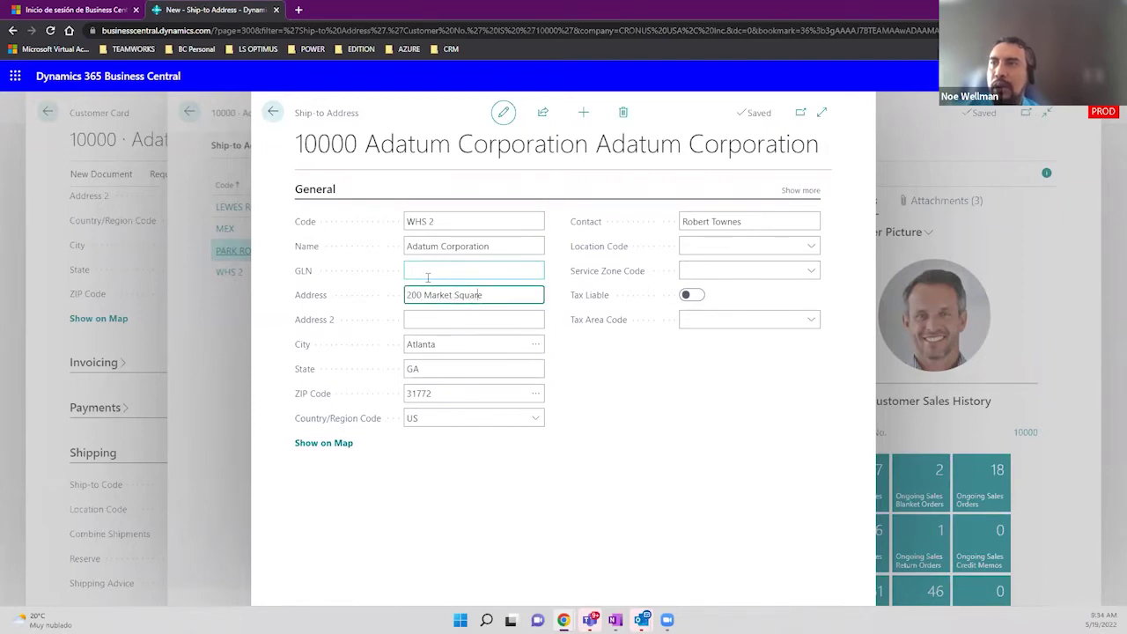
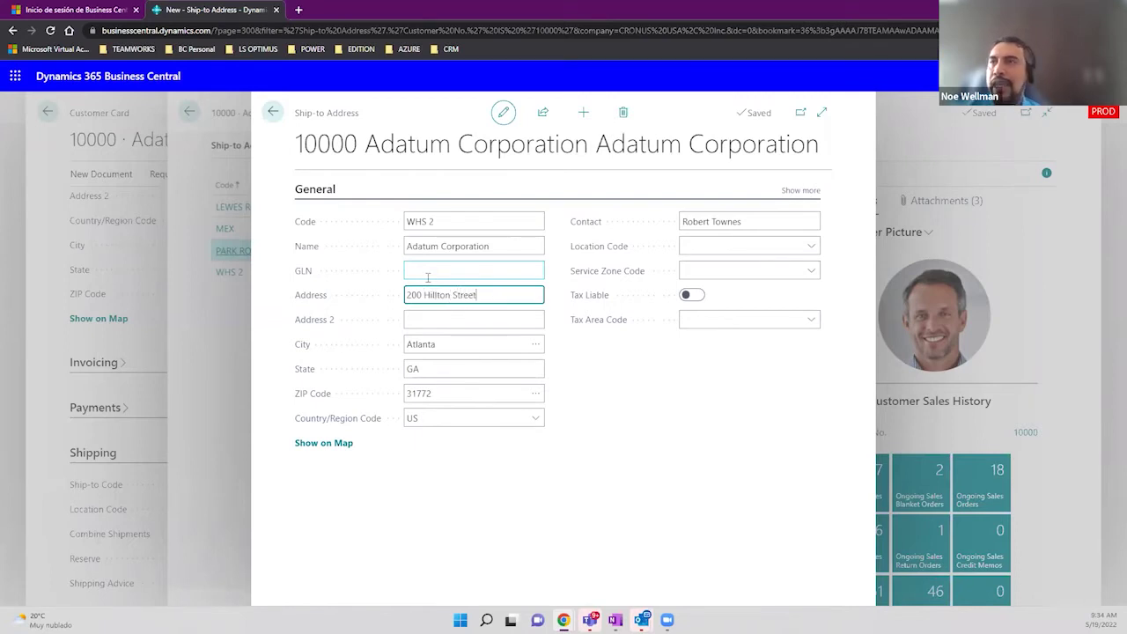
key(Tab)
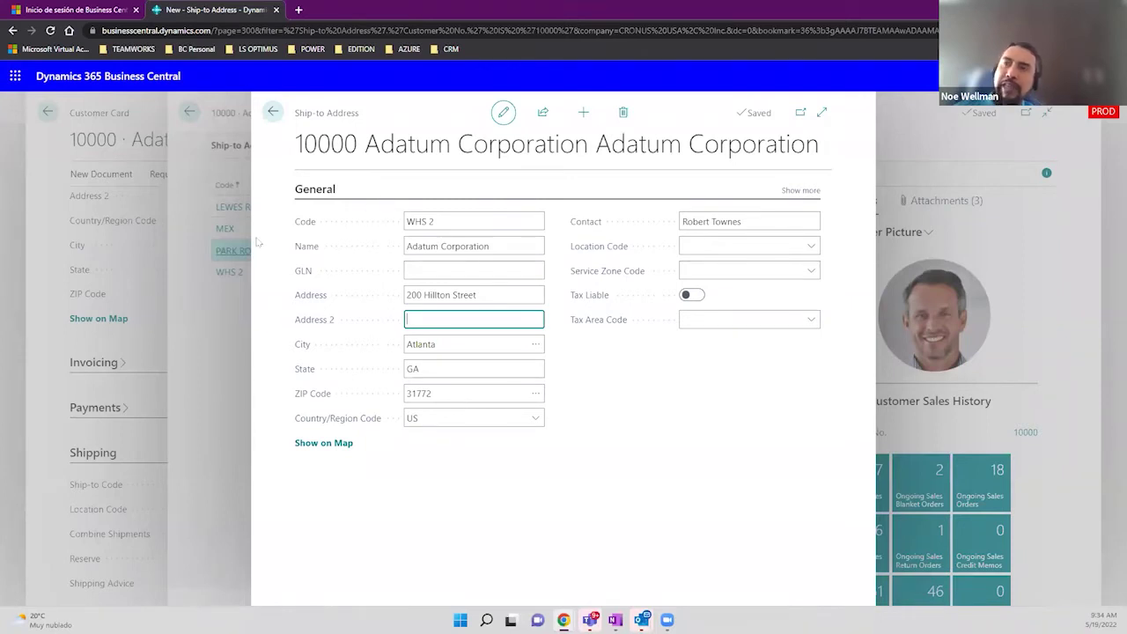
click(460, 224)
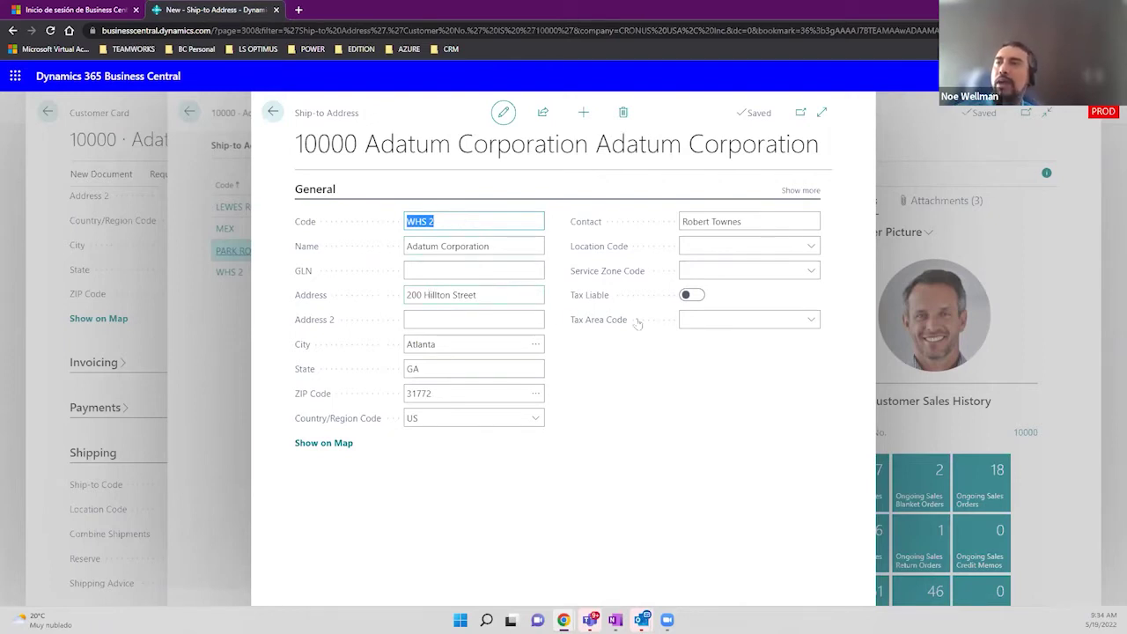
Set the WHS 2 Location Code to STORE 1, replacing the initial MAIN choice.
click(811, 247)
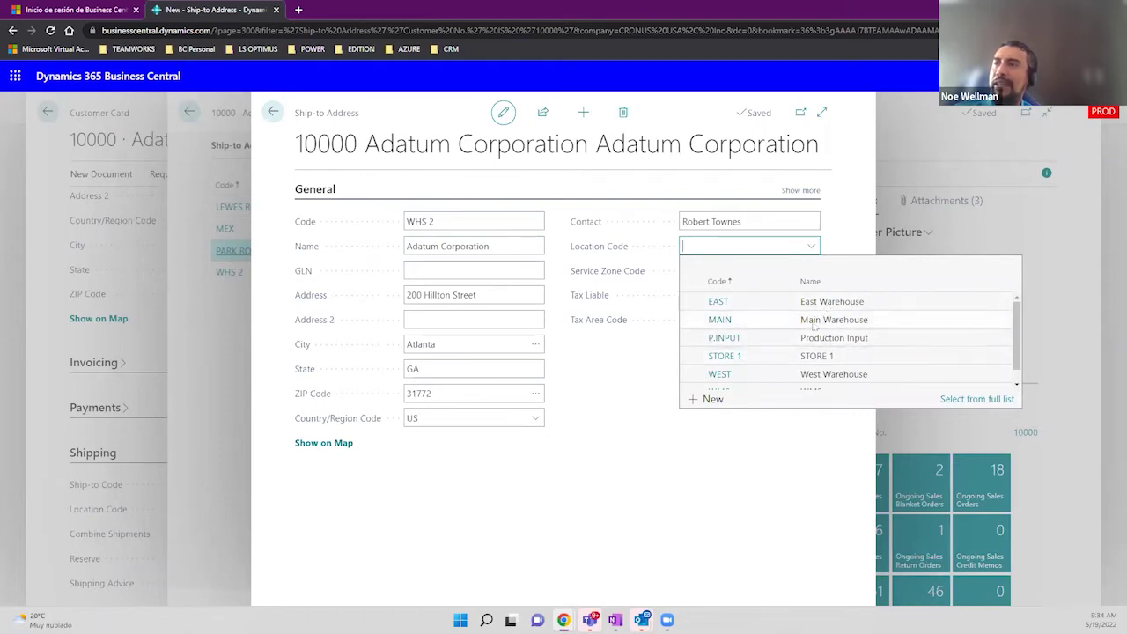
click(824, 323)
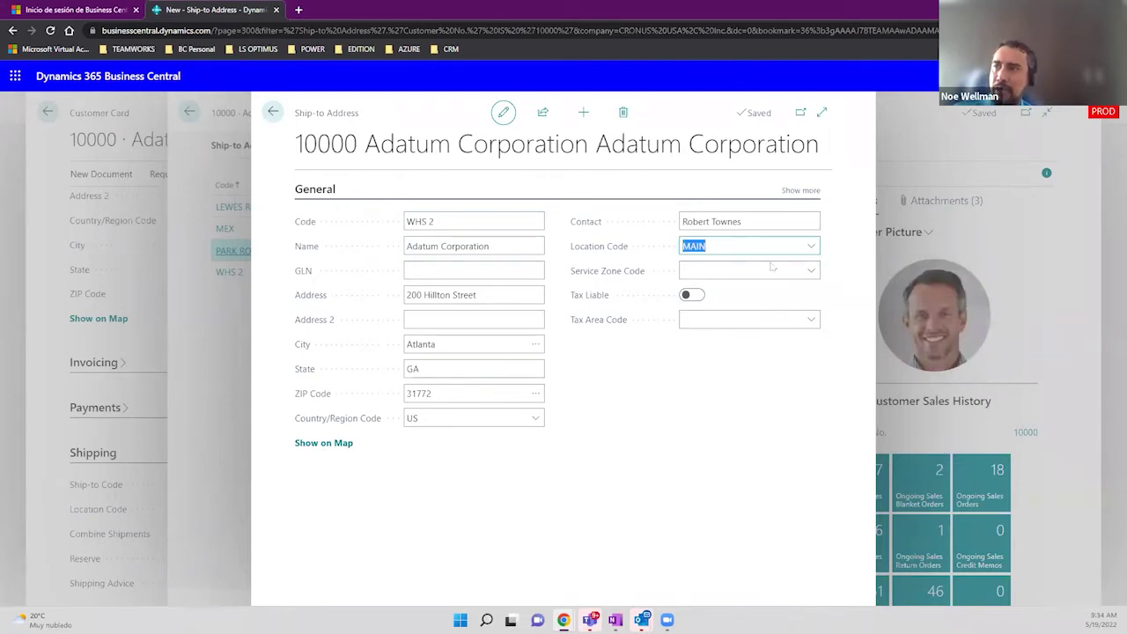
click(811, 246)
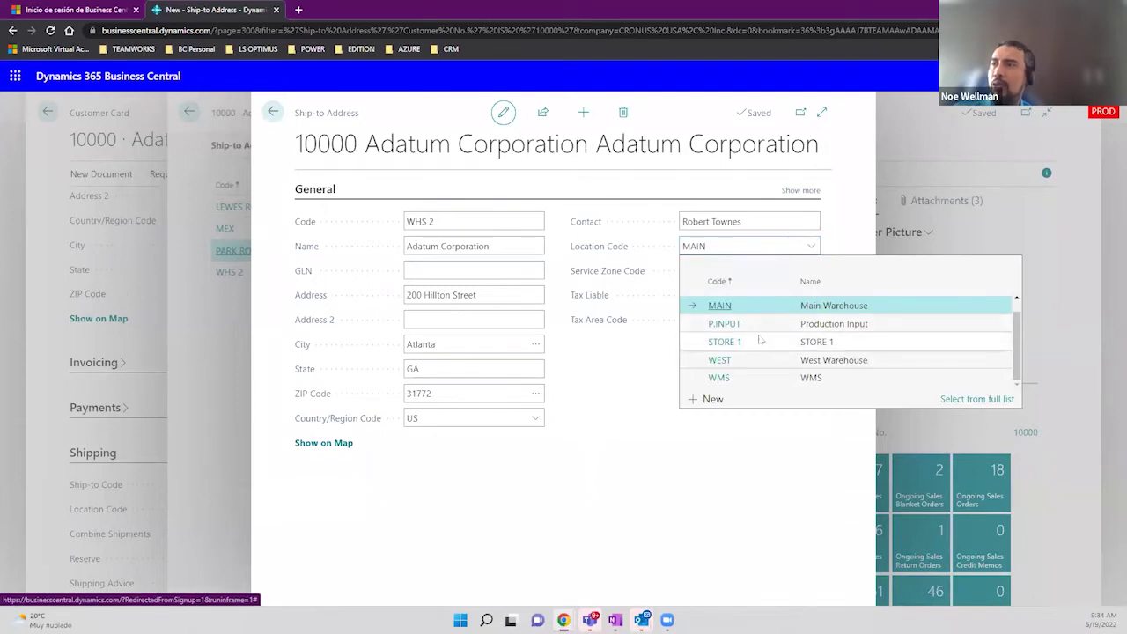
scroll(762, 338, up, 1)
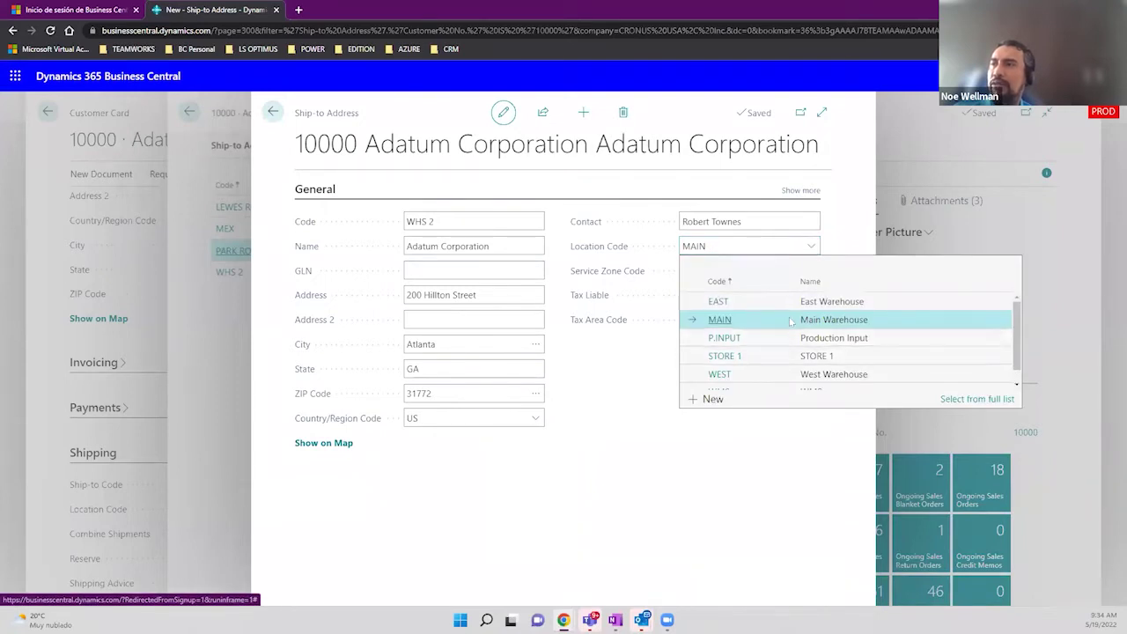
click(769, 360)
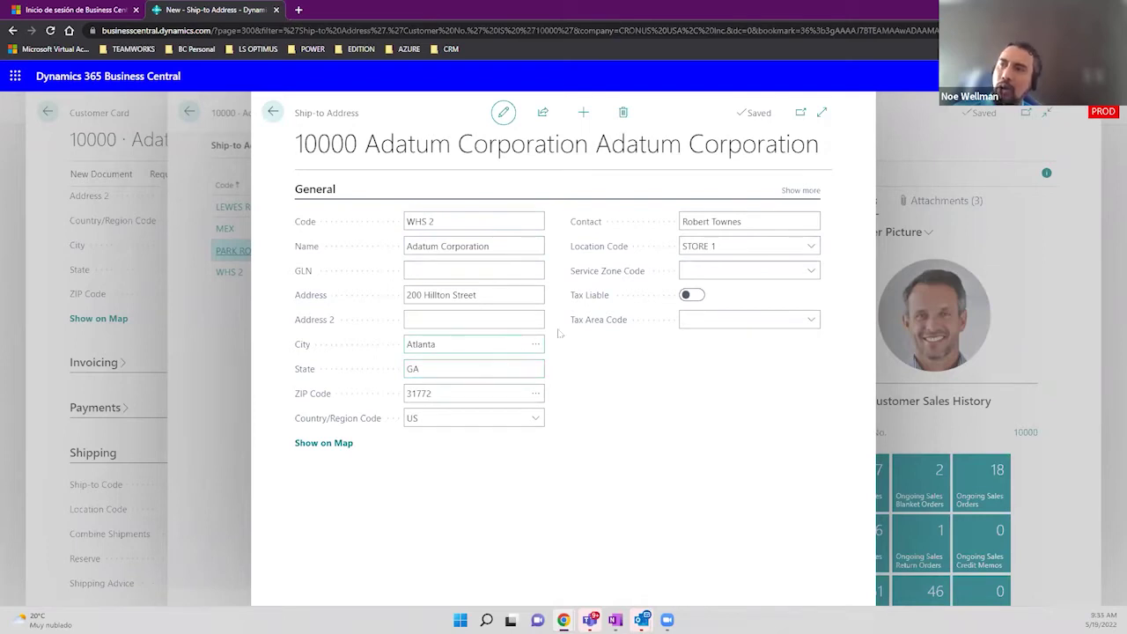
click(717, 246)
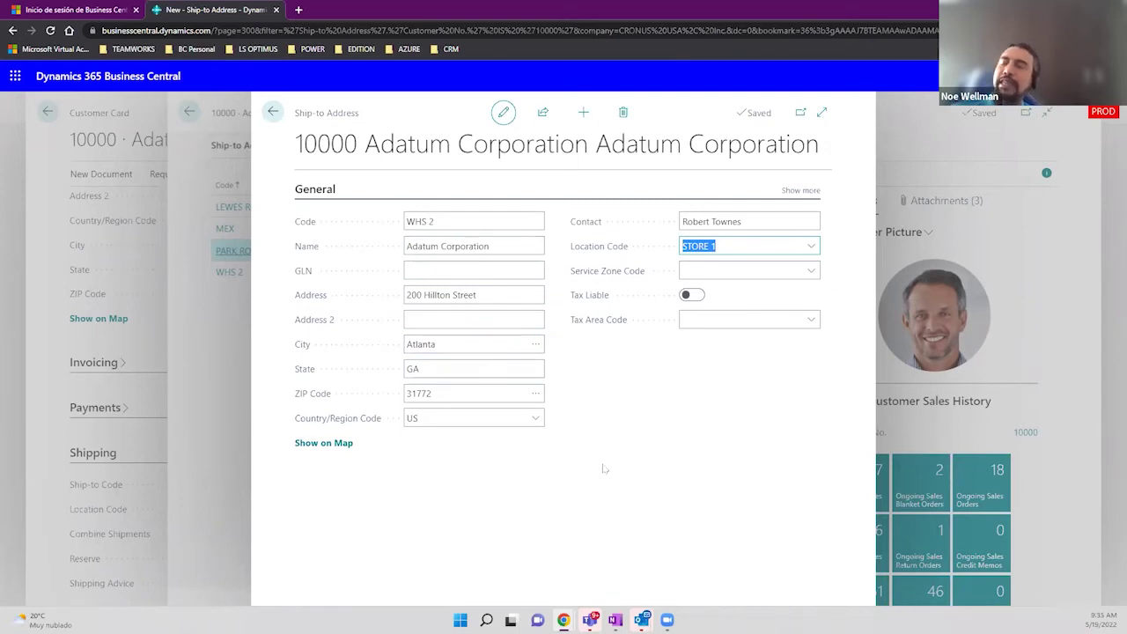
Edit the PARK ROAD ship-to address and assign it location MAIN.
click(273, 112)
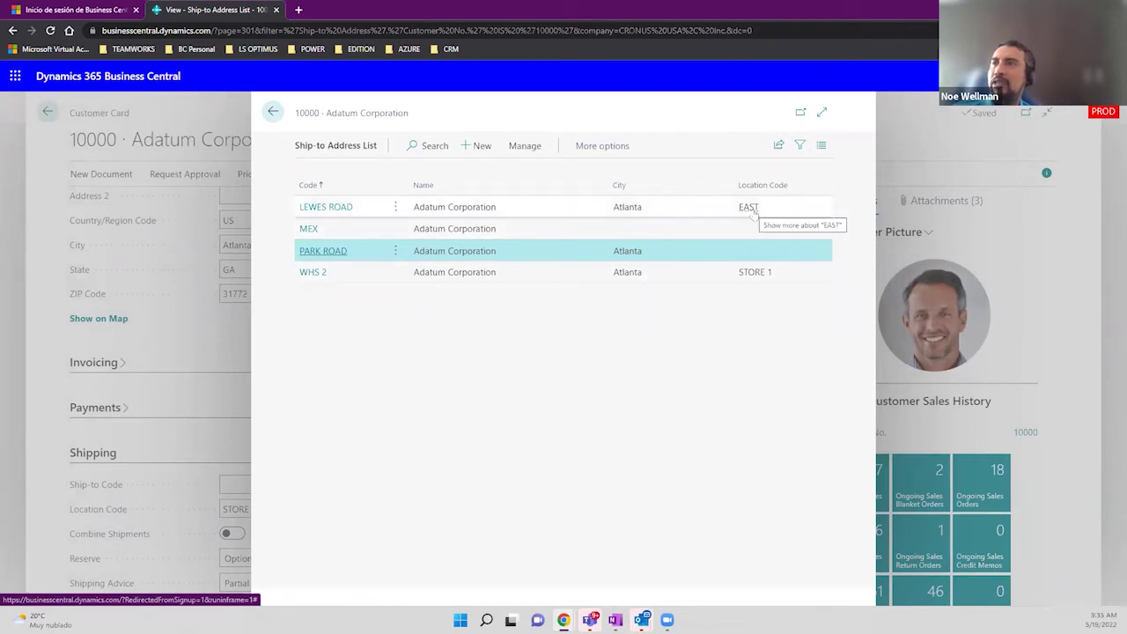
click(356, 278)
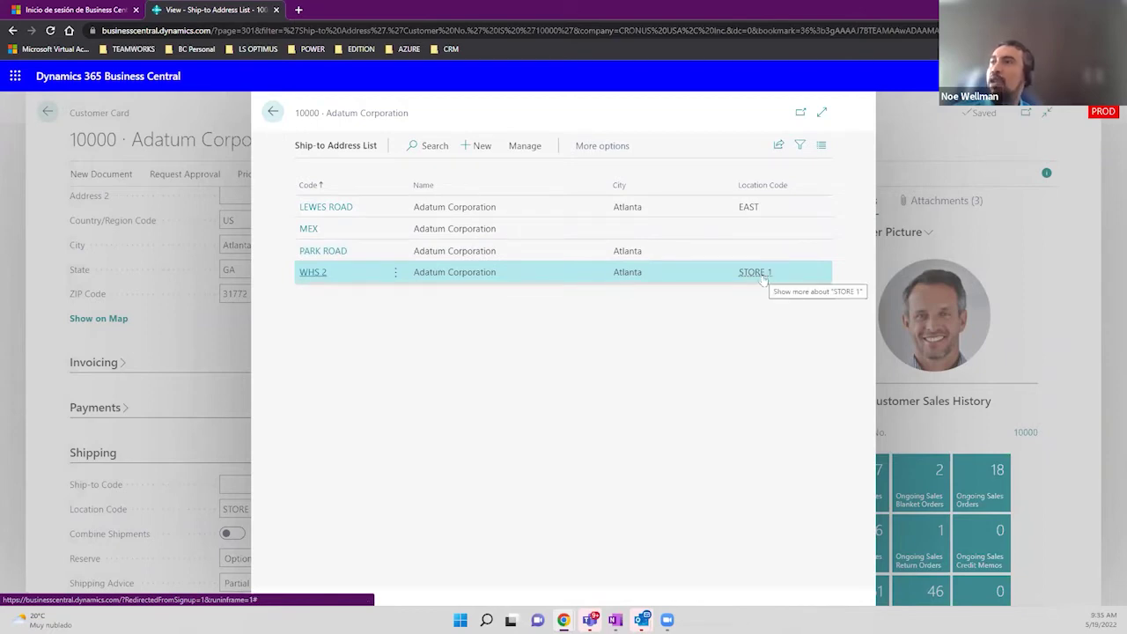
click(430, 251)
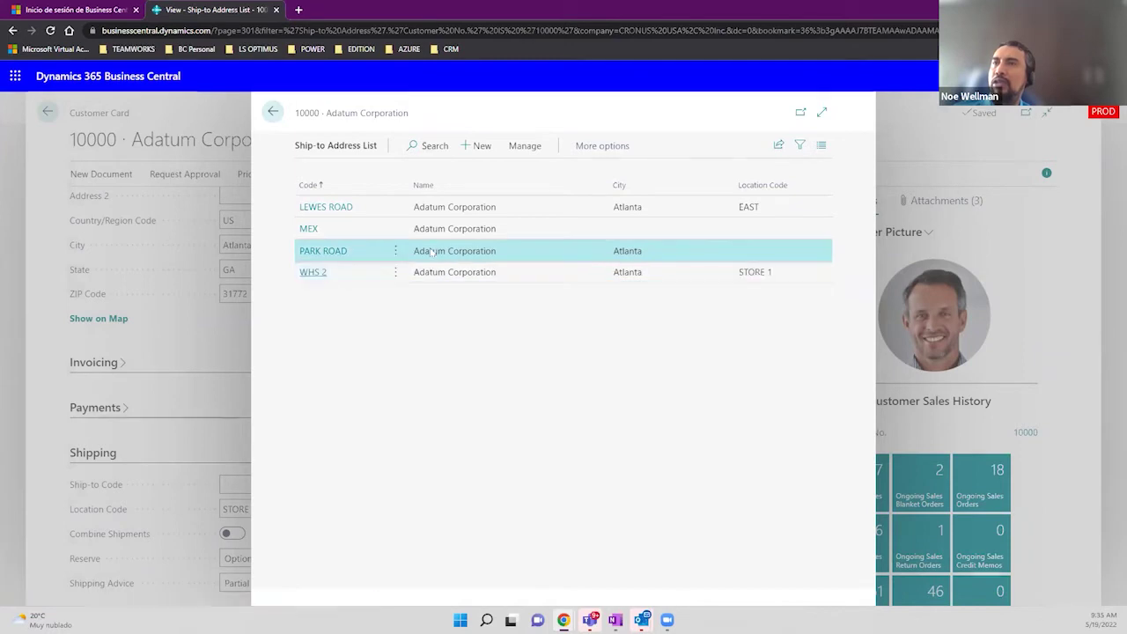
click(524, 146)
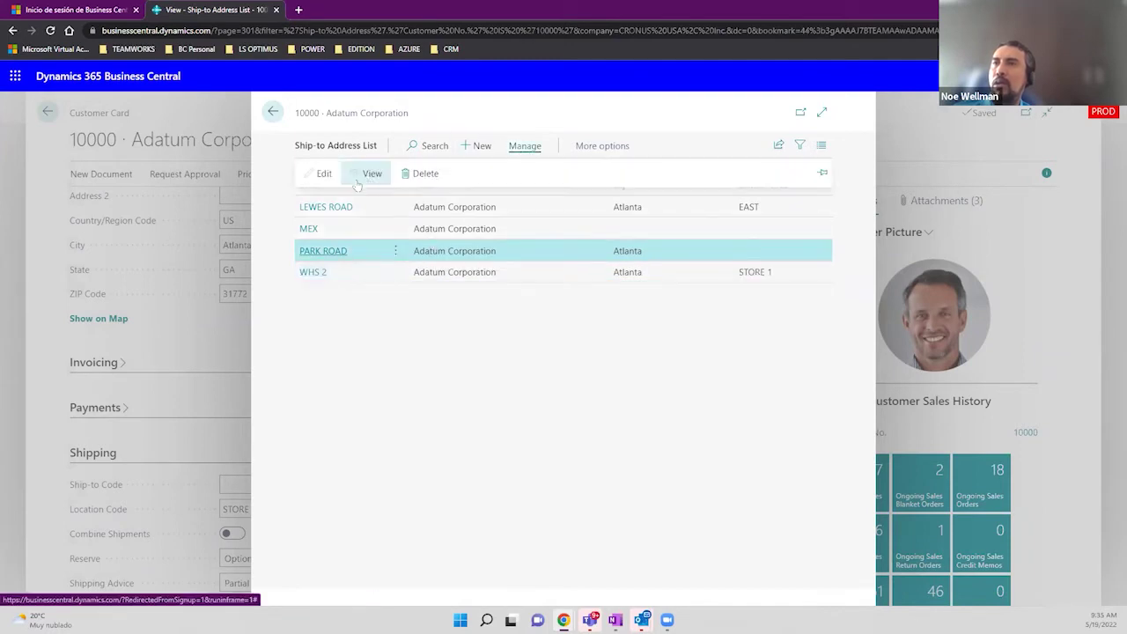
click(324, 173)
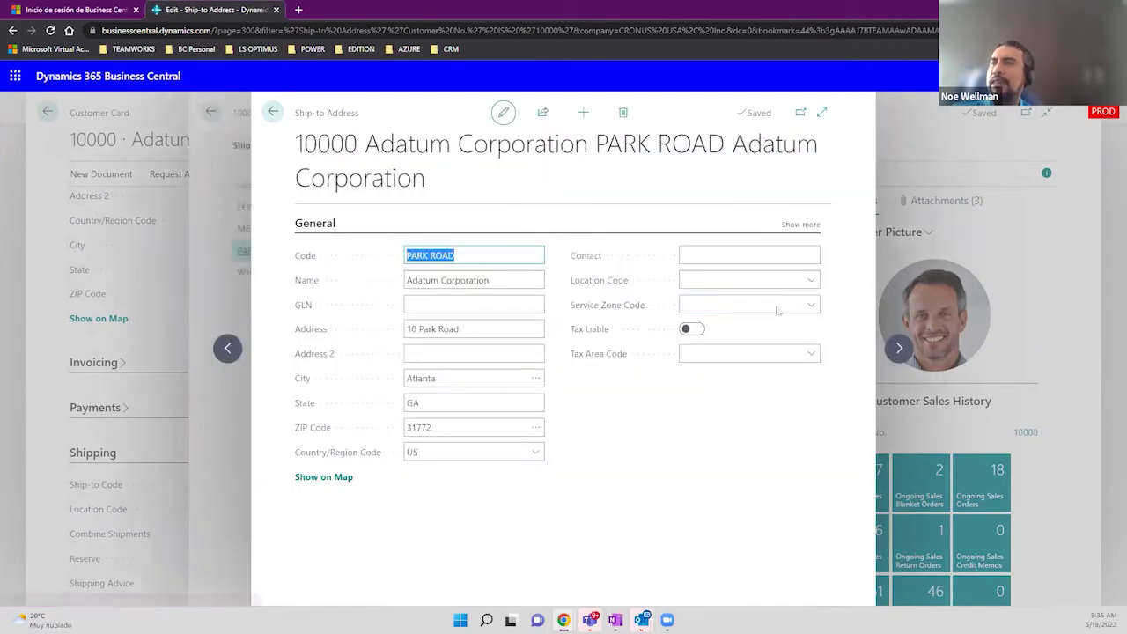
click(808, 280)
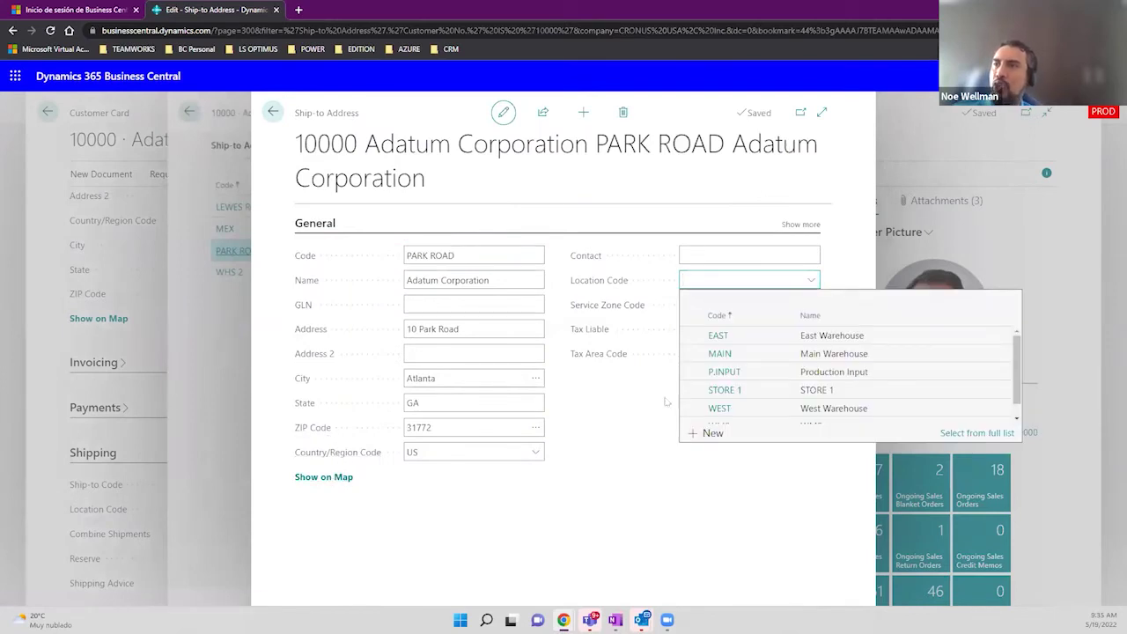
click(738, 357)
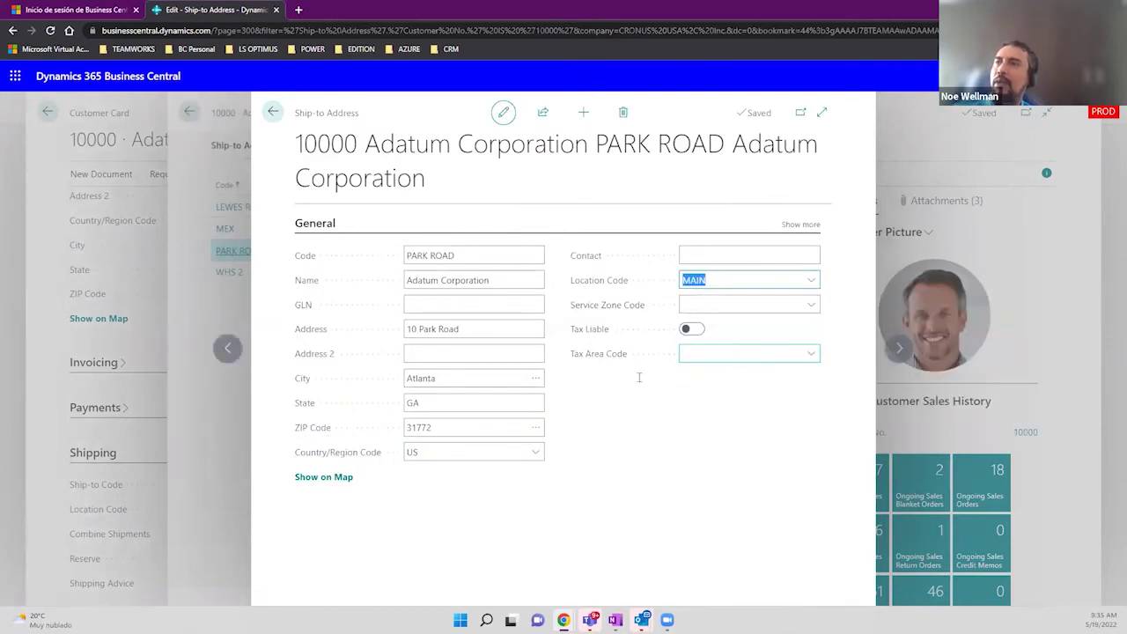
Try Show on Map for PARK ROAD, dismiss the map setup messages, and close the card.
click(322, 477)
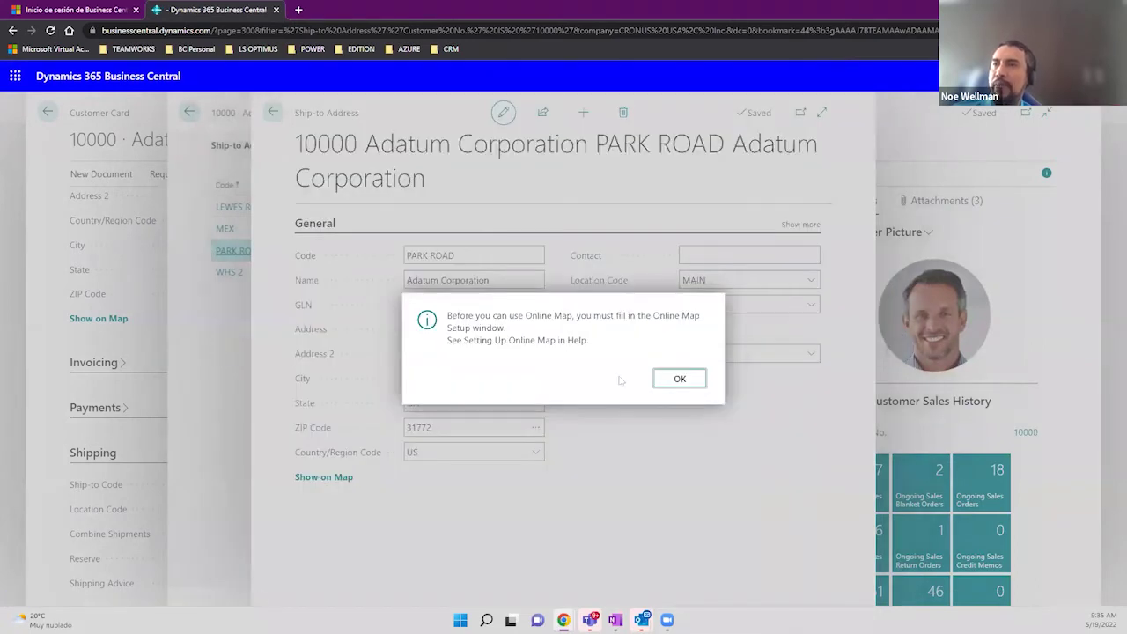
click(679, 381)
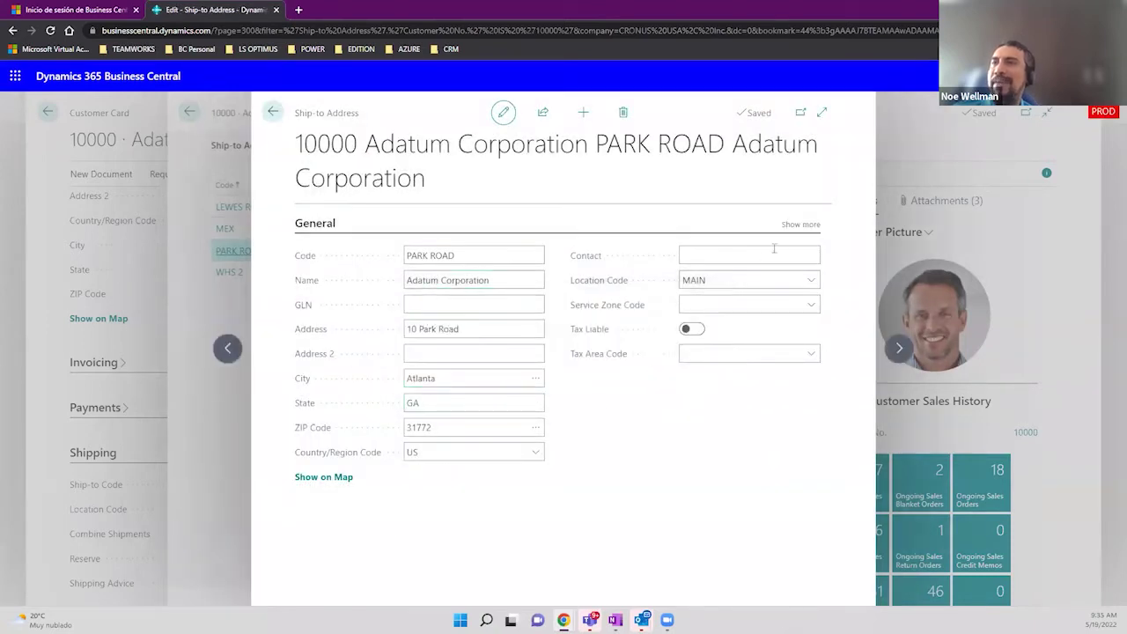
click(800, 224)
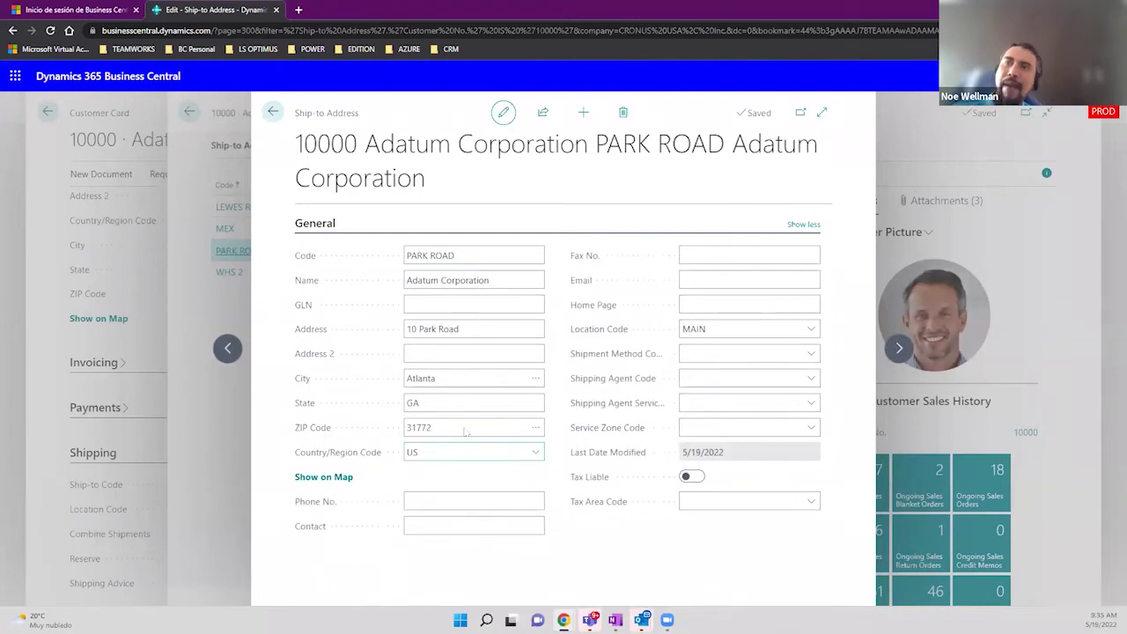
click(720, 328)
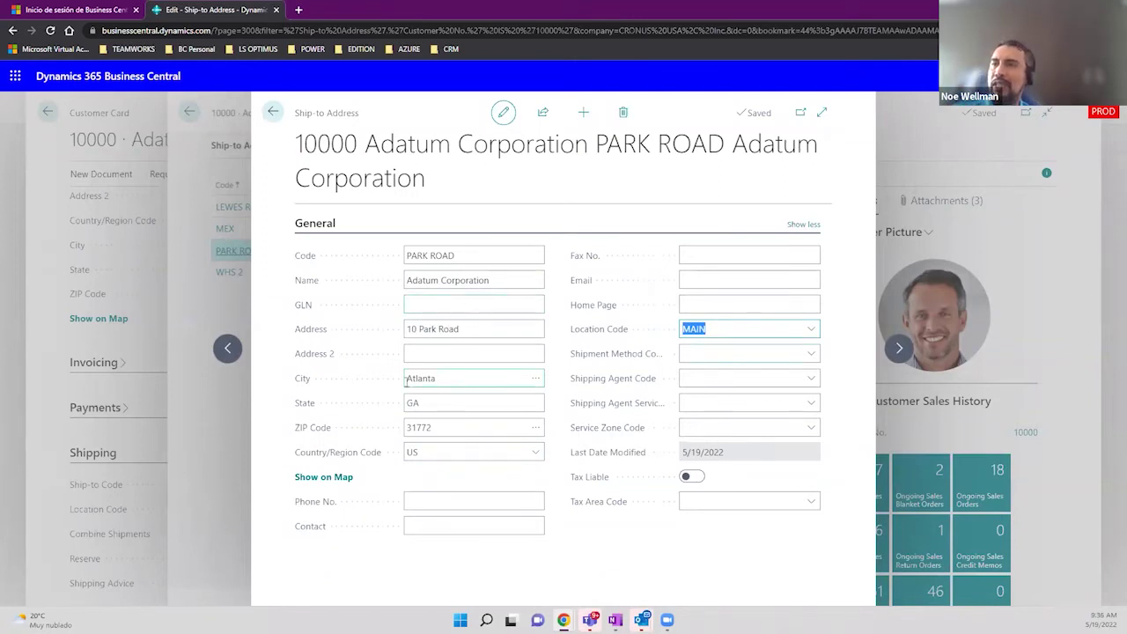
click(332, 476)
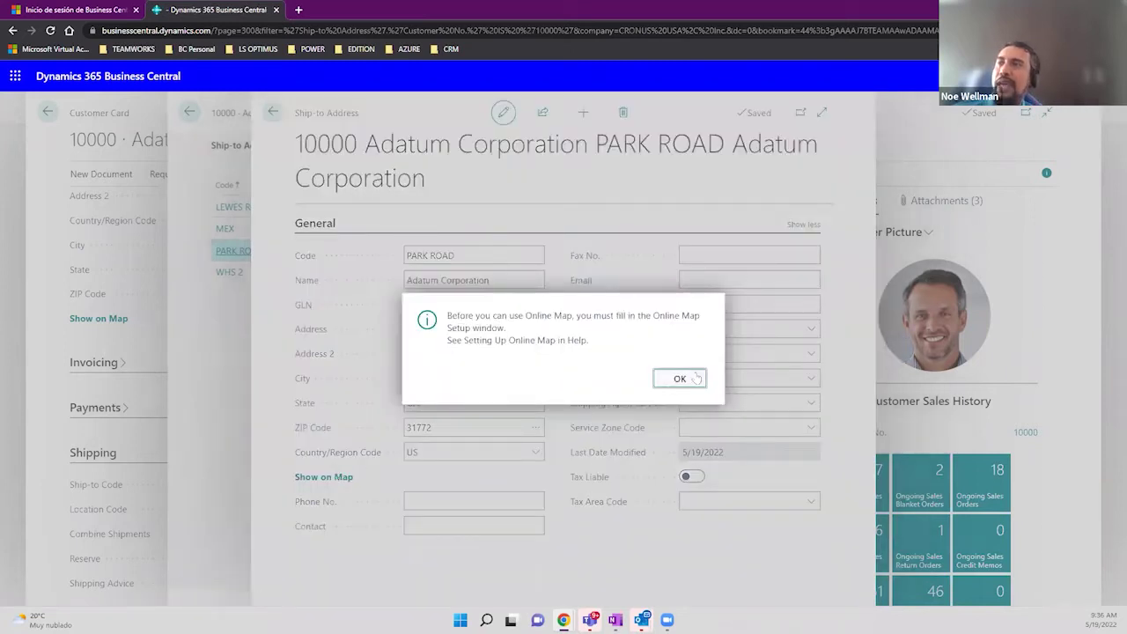
click(694, 379)
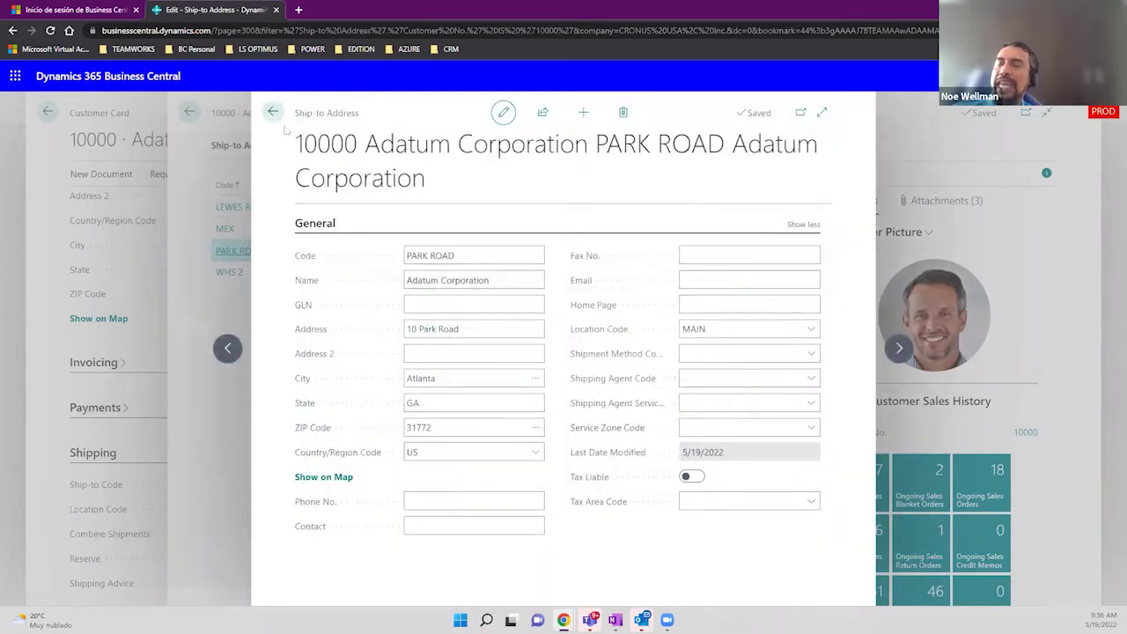
key(Escape)
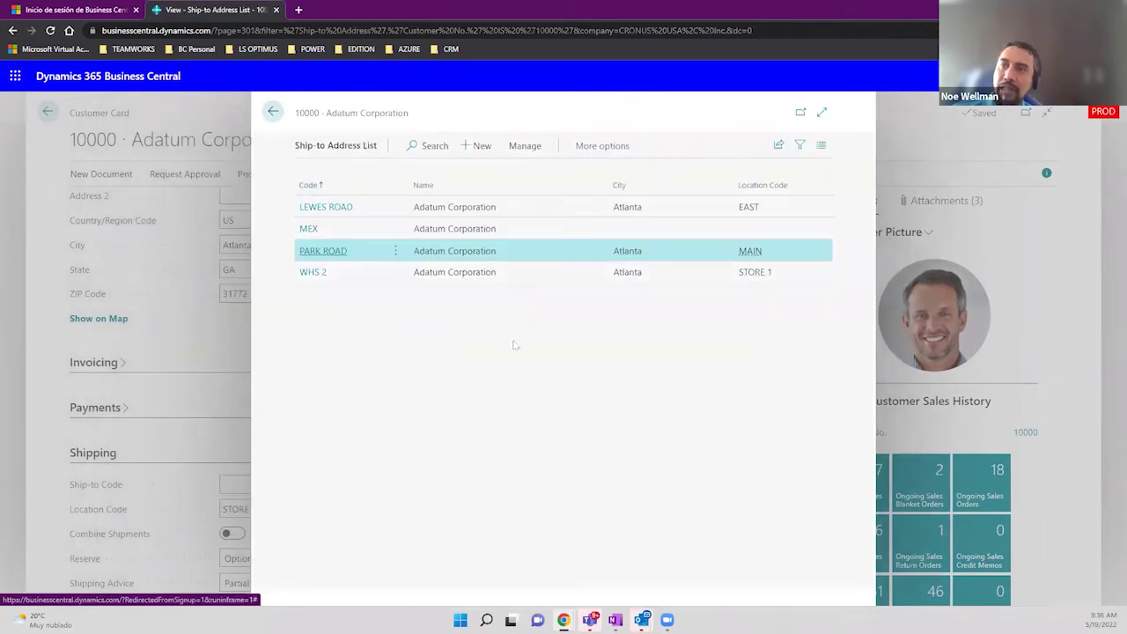
Leave Adatum's customer card and return to the CRONUS USA, Inc. home page.
click(273, 113)
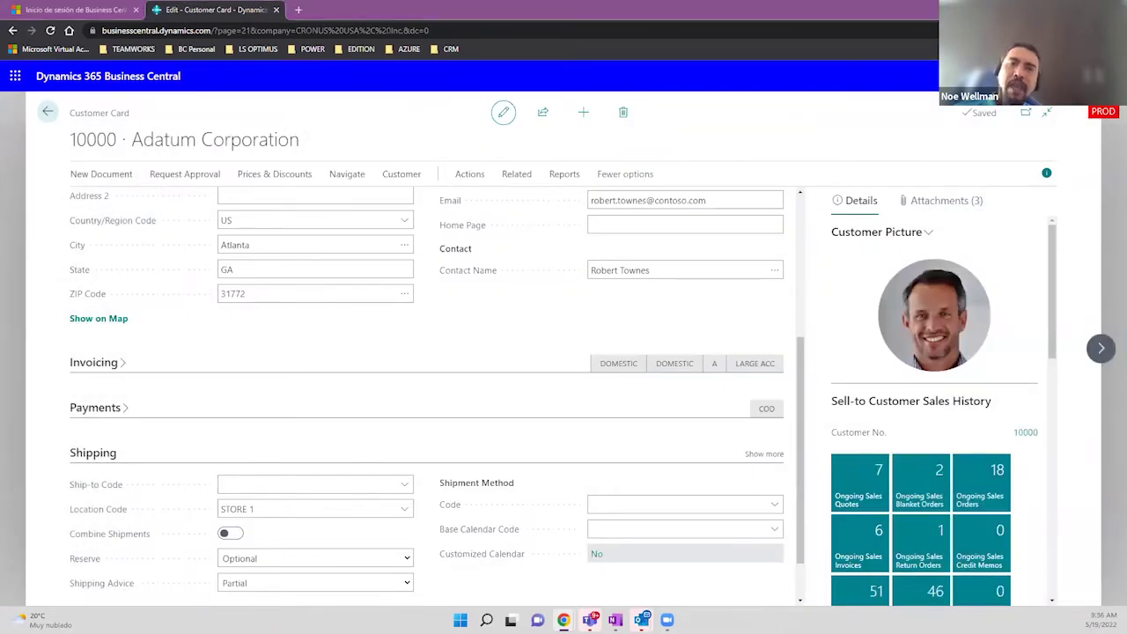
click(48, 112)
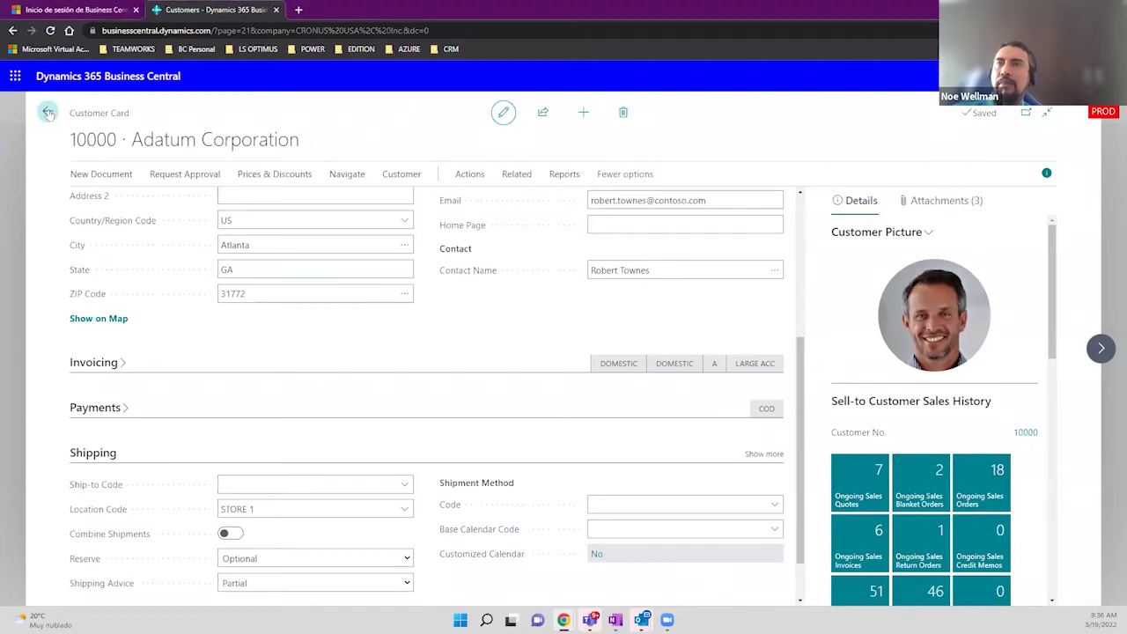
click(136, 110)
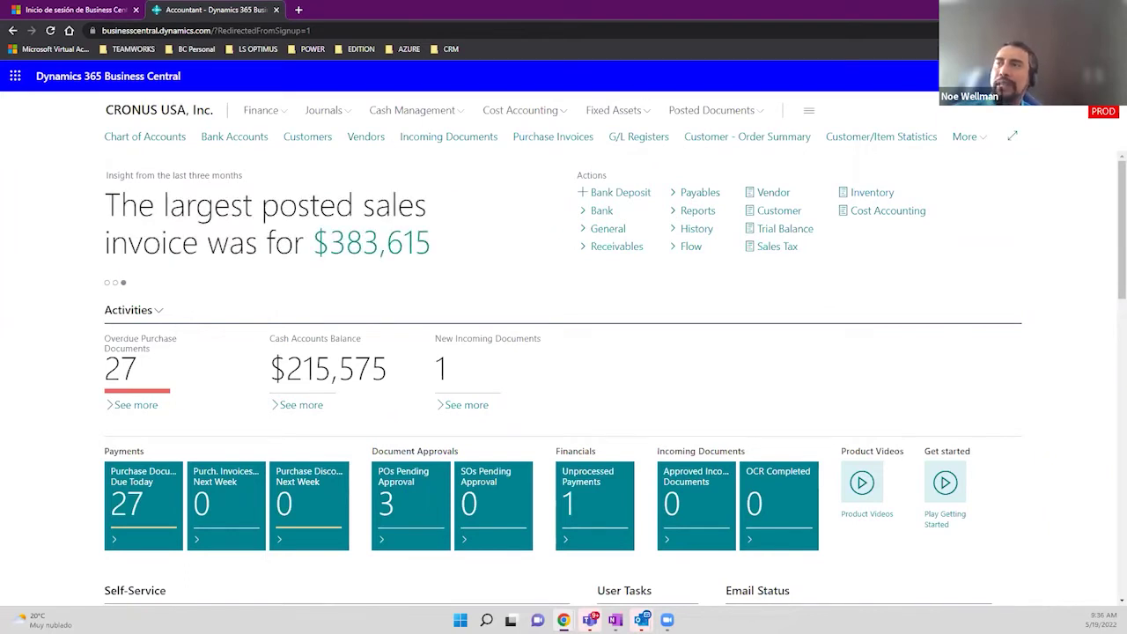
Find 'transfer route' with Tell Me search and open the Transfer Routes page.
key(alt+q)
text(trans)
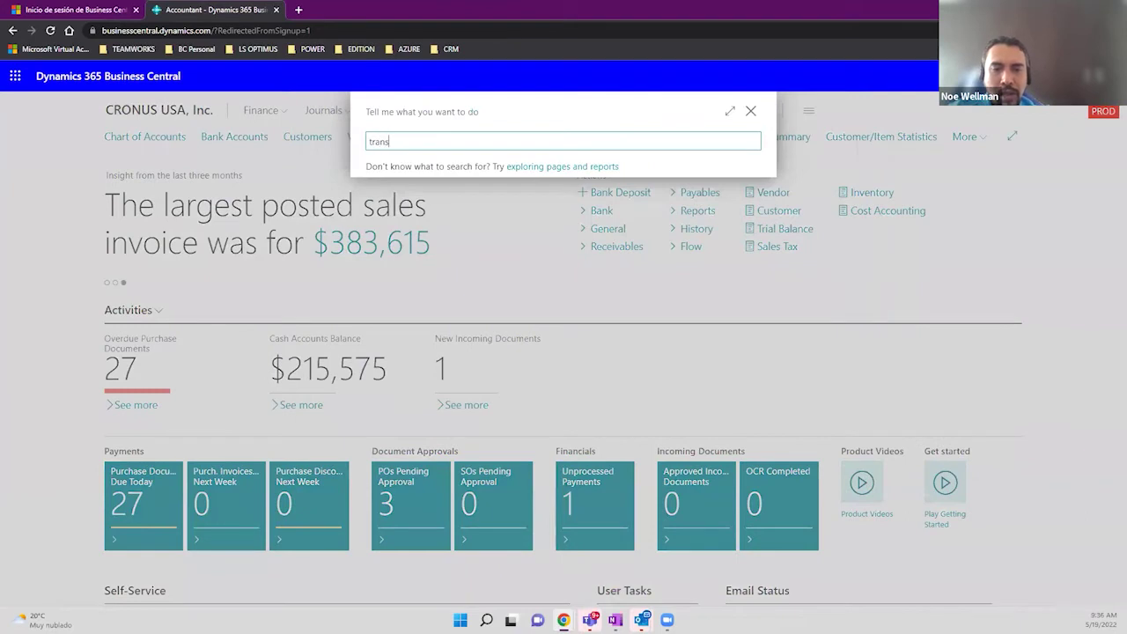
text(sfe)
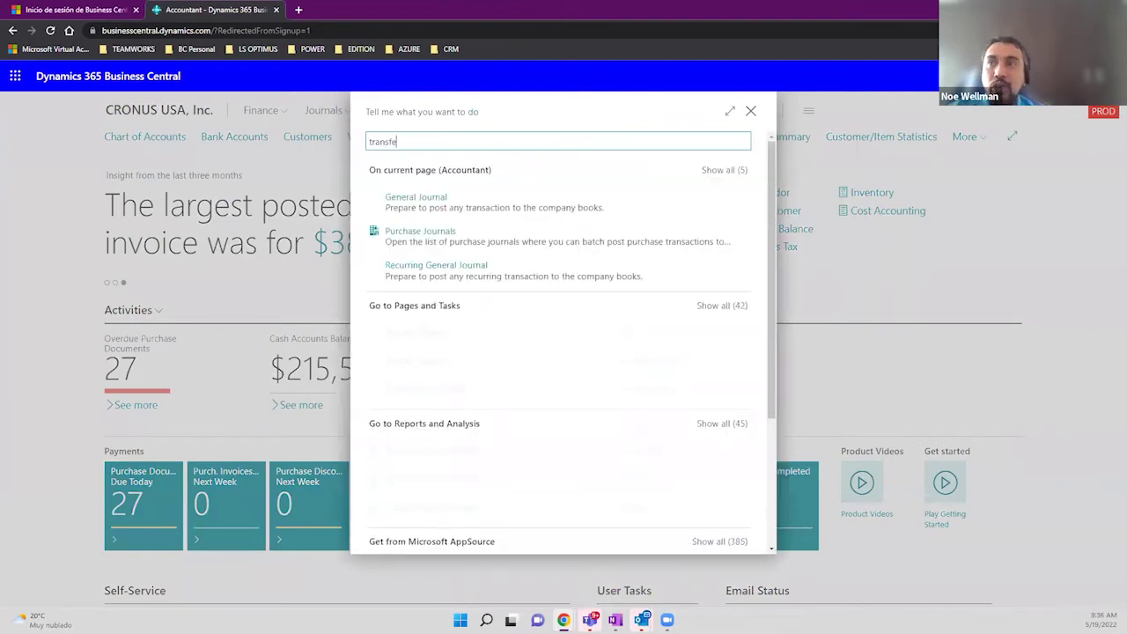
text(r router)
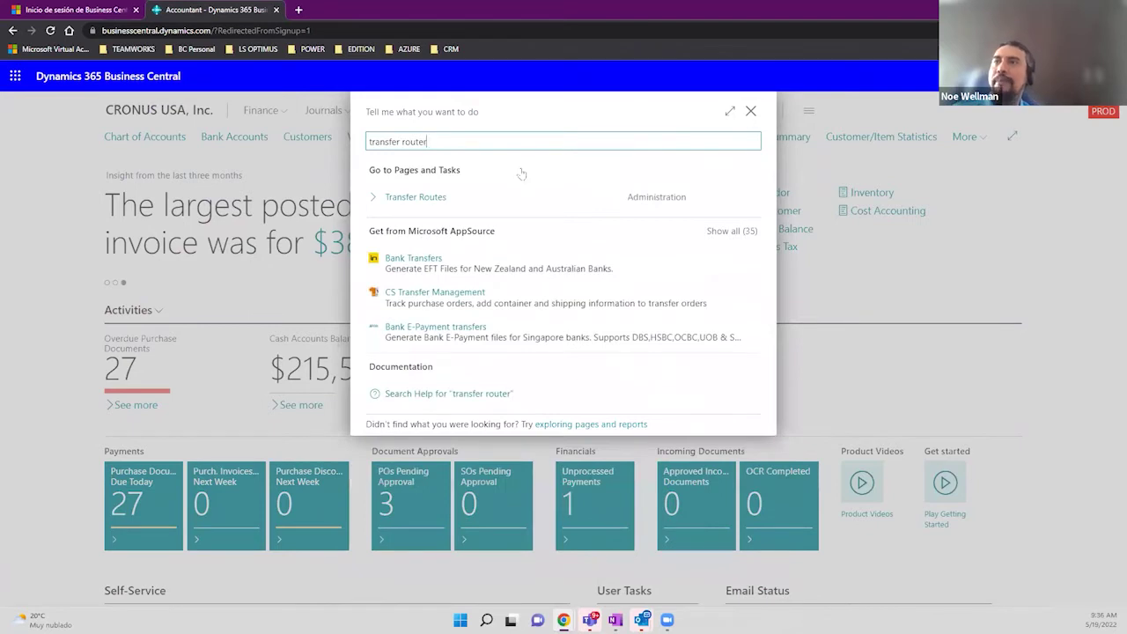
click(443, 197)
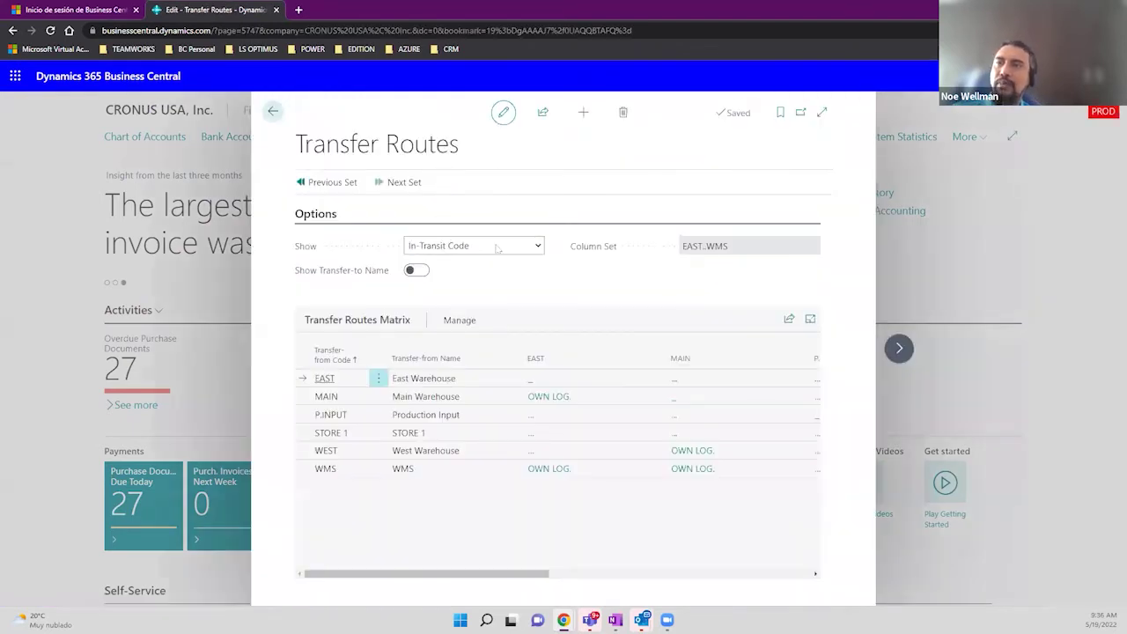
Maximise the Transfer Routes matrix to full window and select the STORE 1 row.
click(821, 112)
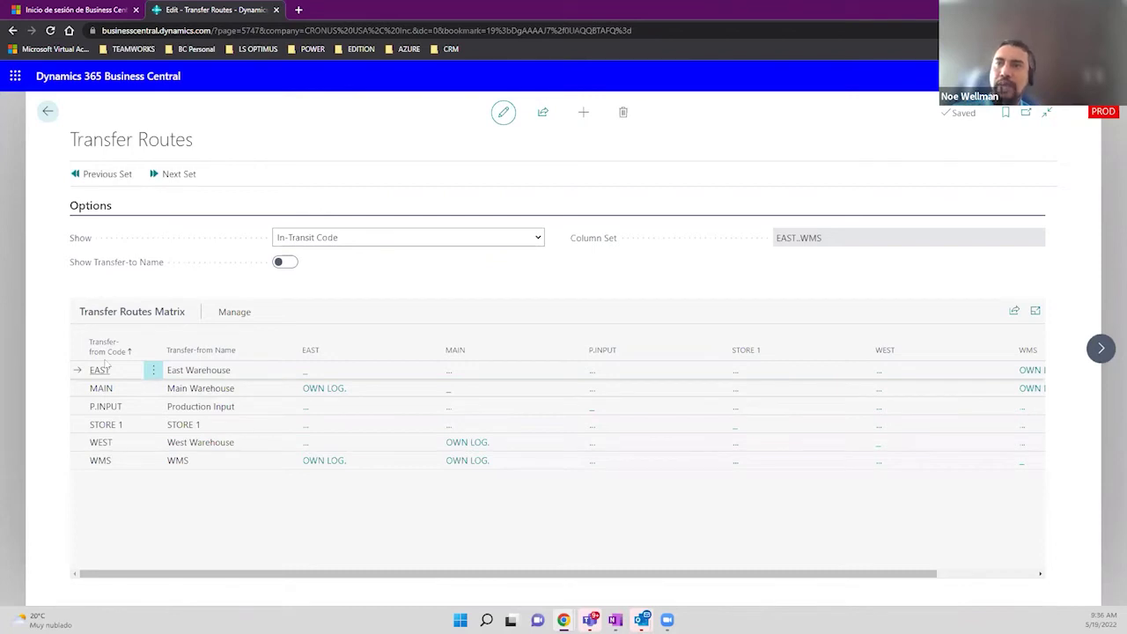
click(181, 428)
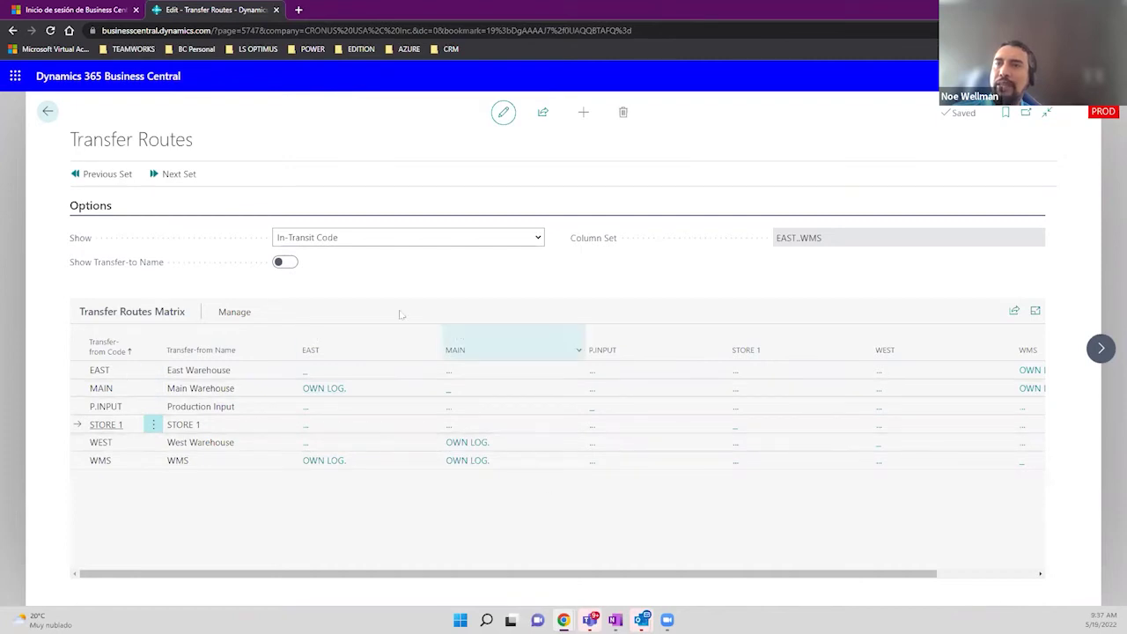
drag(76, 139, 211, 138)
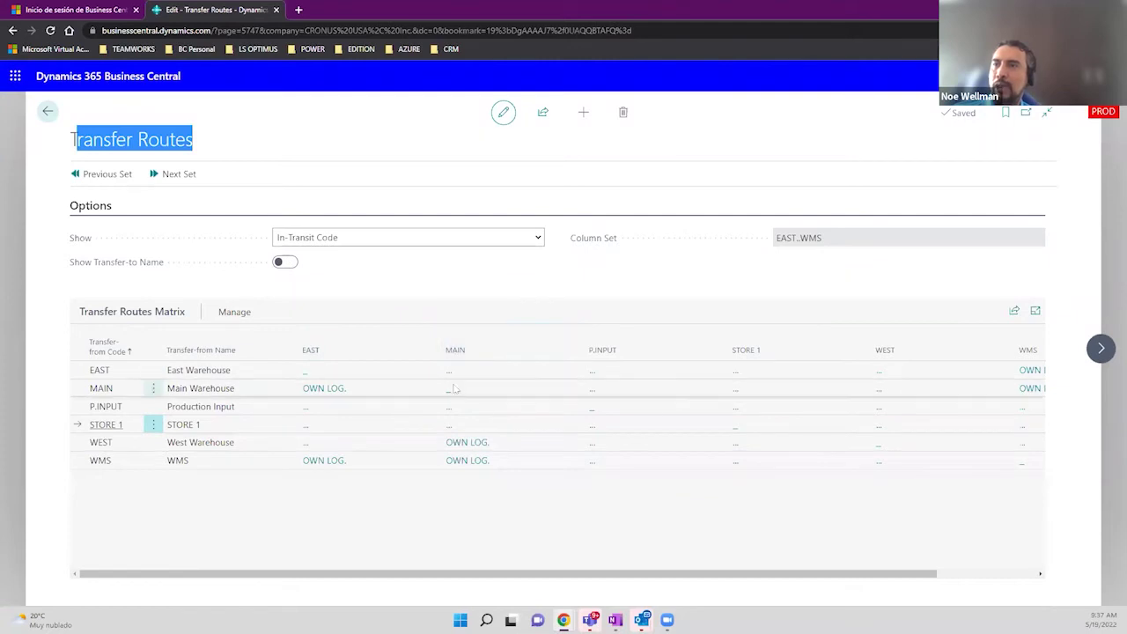
On the STORE 1/MAIN route, choose in-transit code OUT. LOG., shipping agent DHL and service OVERNIGHT.
click(450, 431)
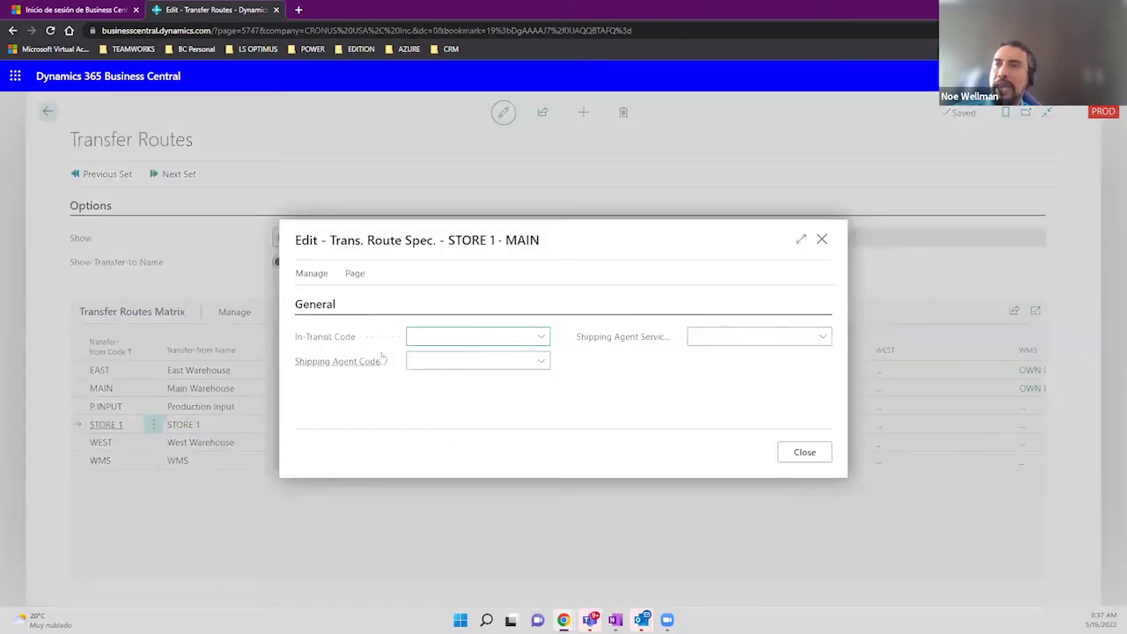
click(540, 337)
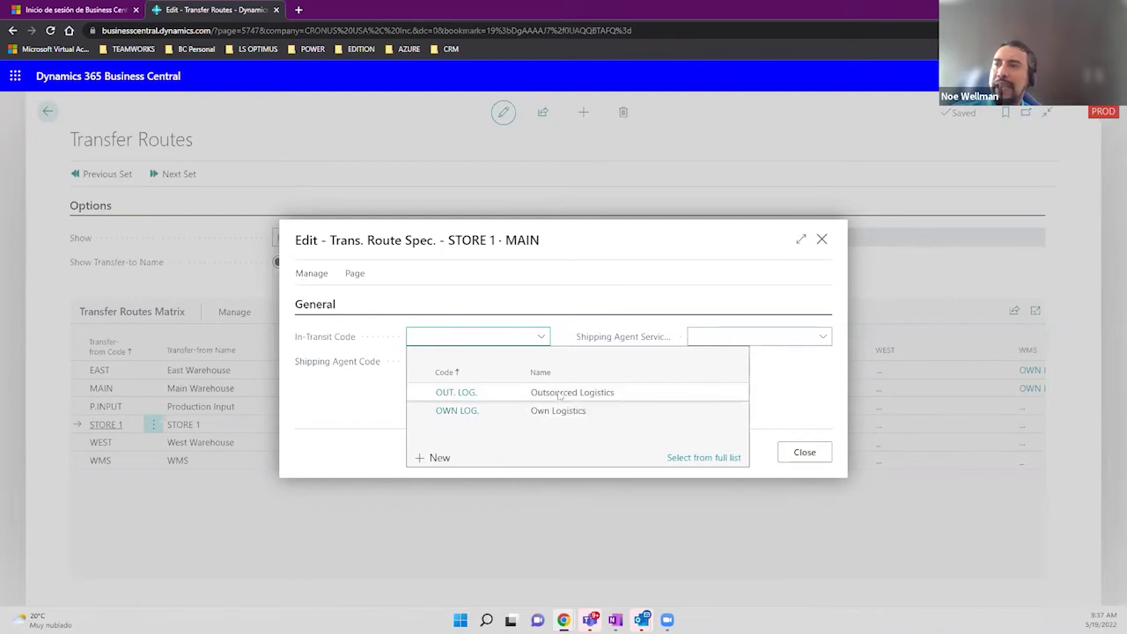
click(559, 392)
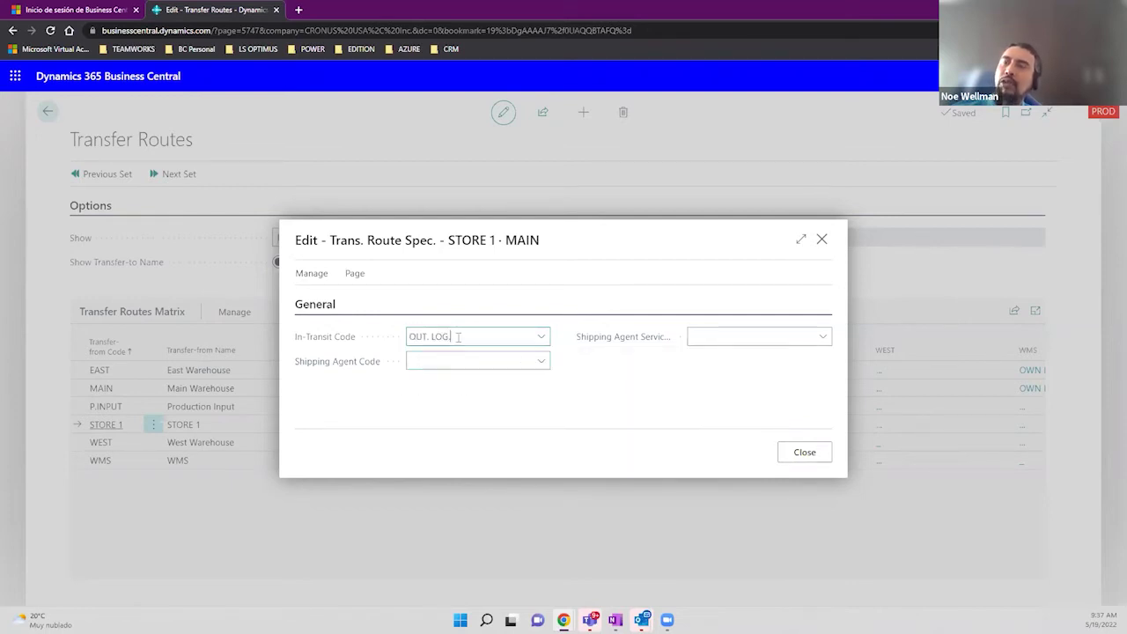
click(542, 361)
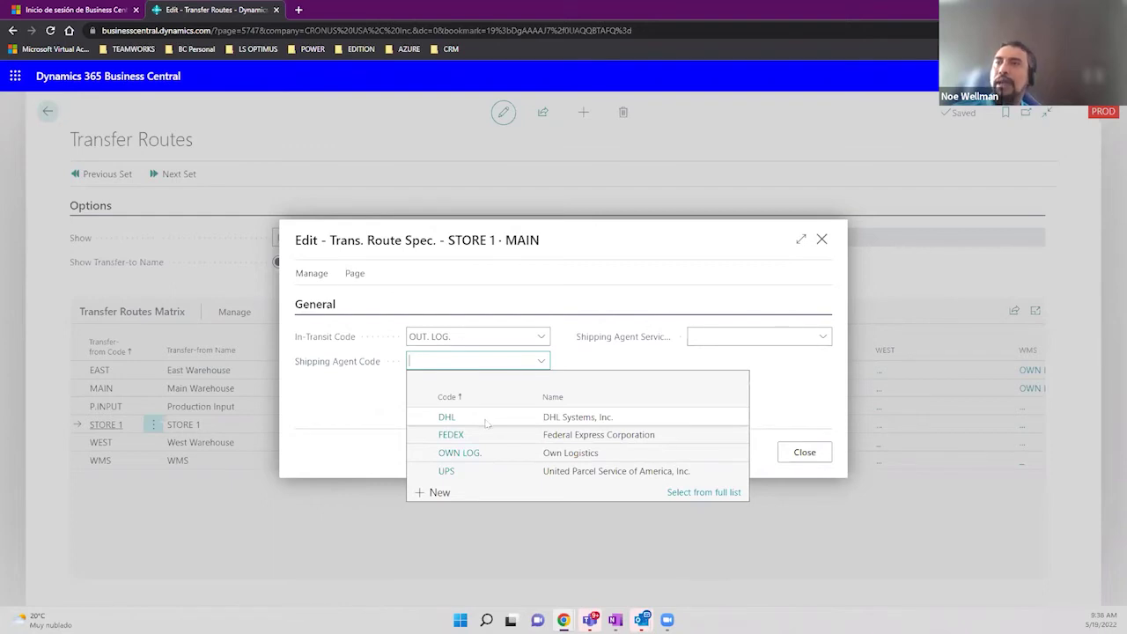
click(487, 419)
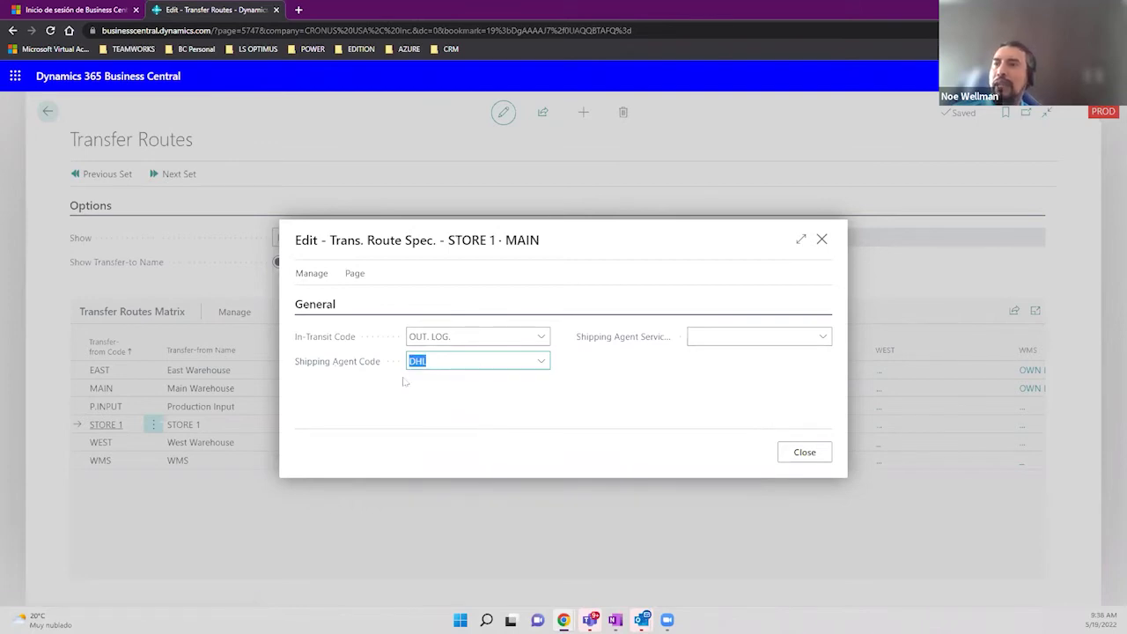
click(771, 338)
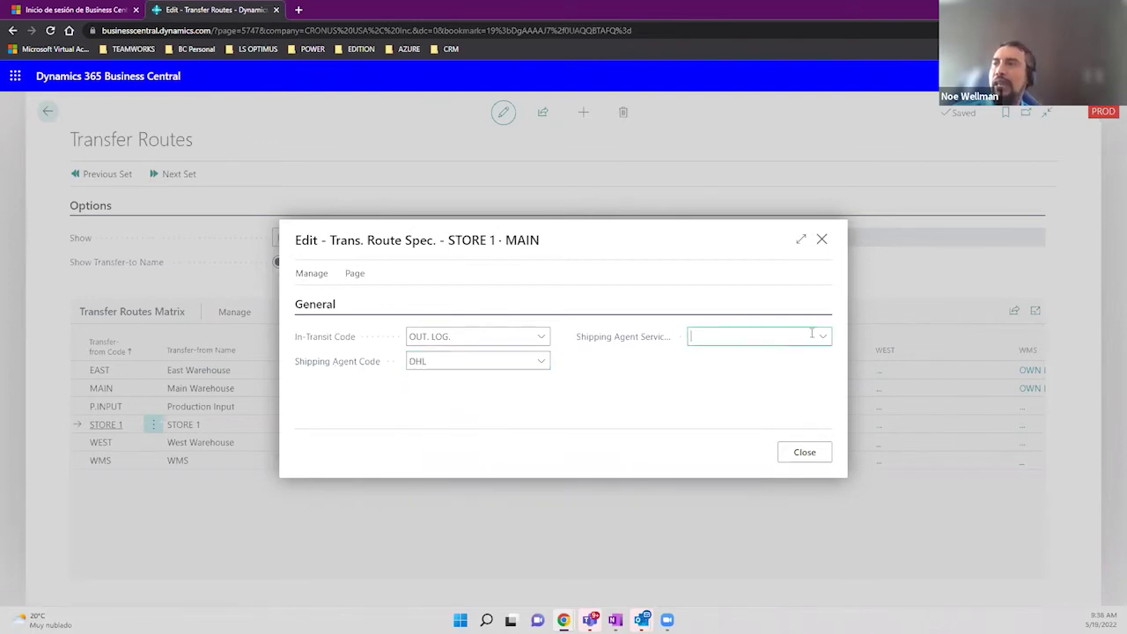
click(823, 339)
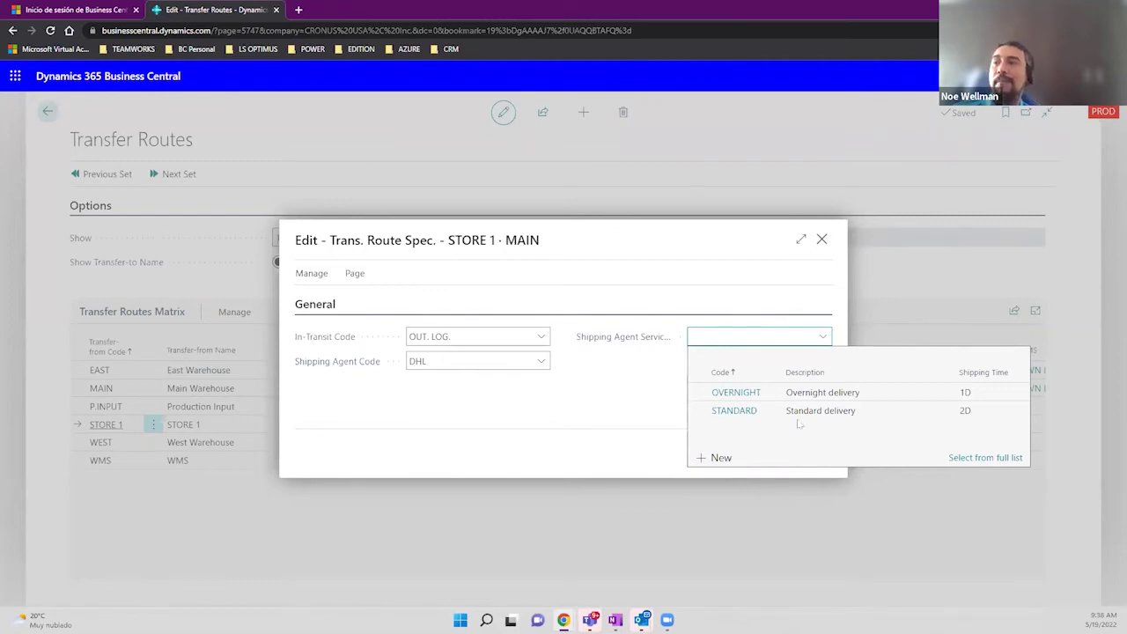
click(806, 396)
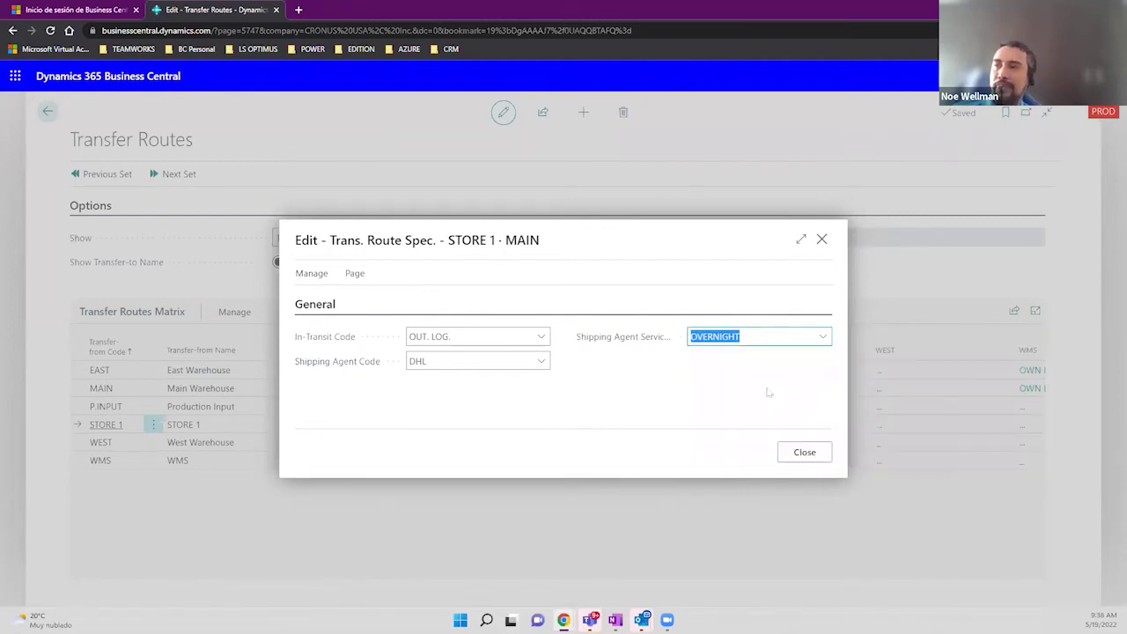
Review the route's OUT. LOG. and DHL values, then close the route specification.
click(313, 275)
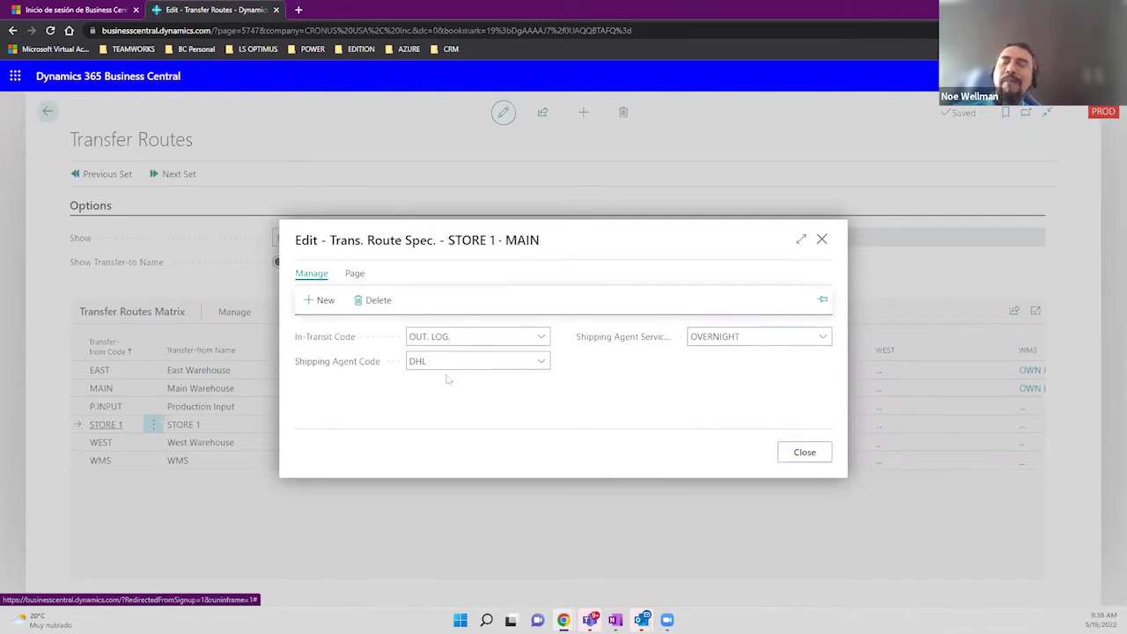
click(519, 409)
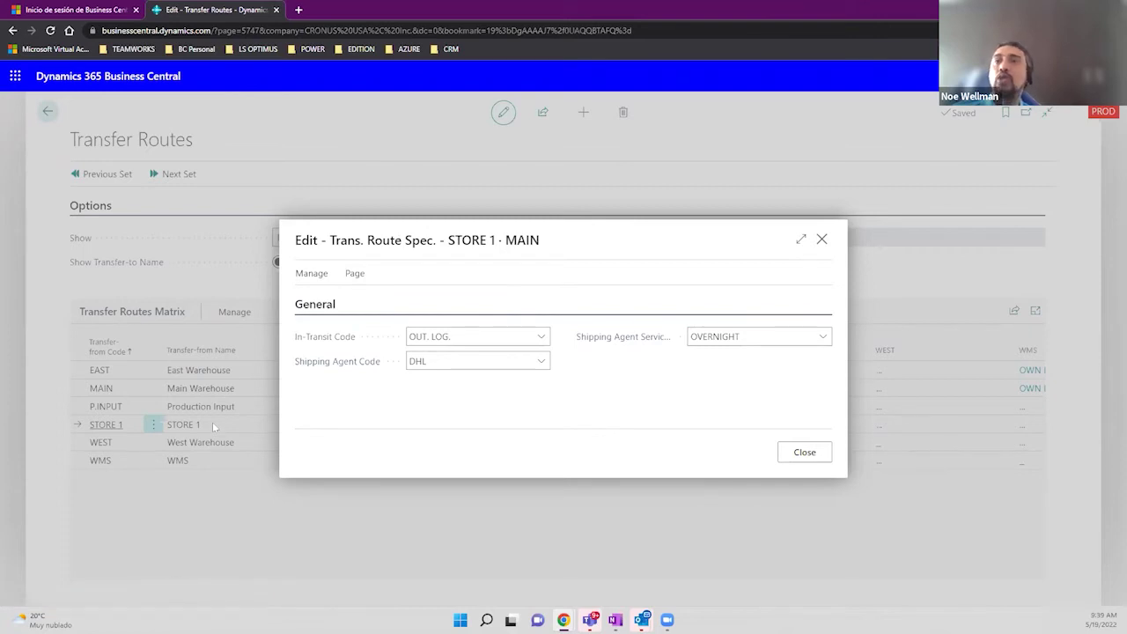
triple_click(506, 235)
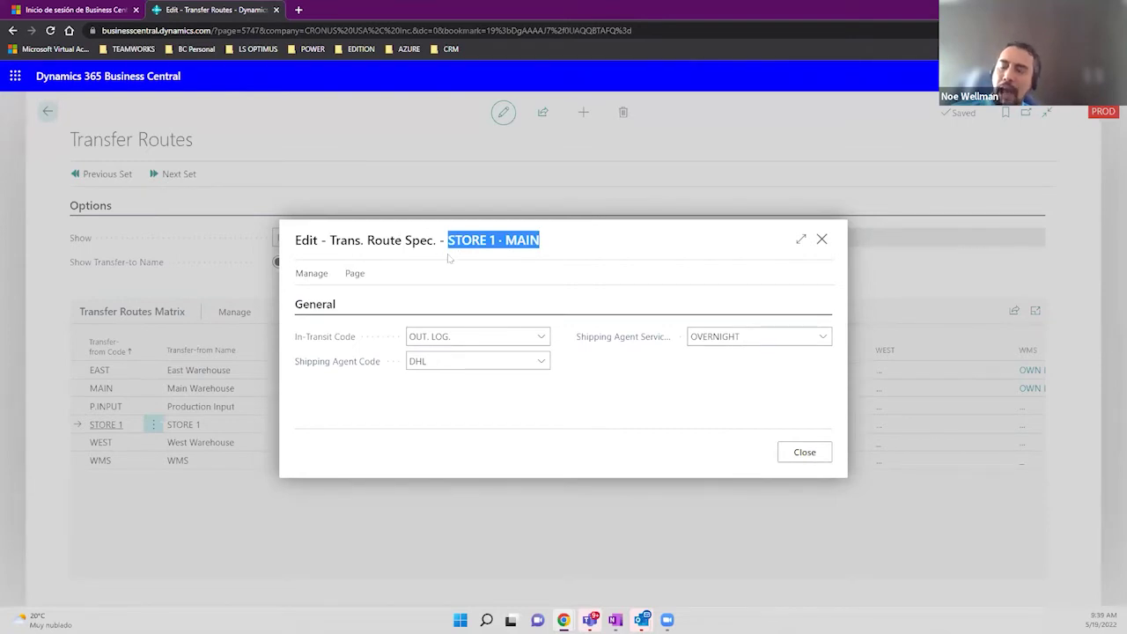
click(460, 334)
click(452, 359)
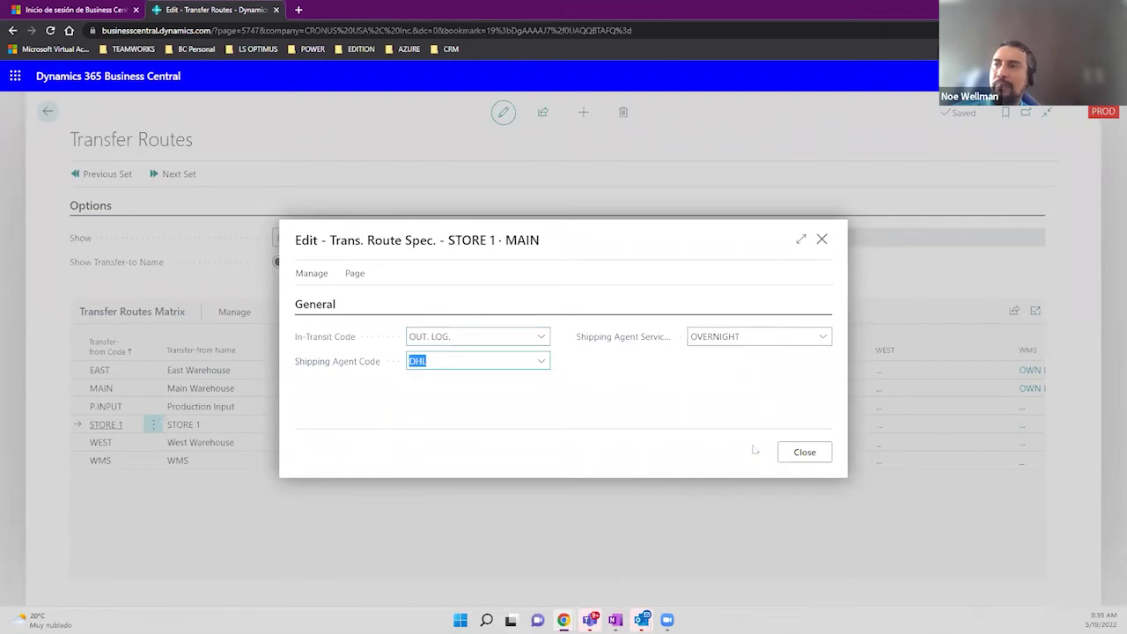
click(797, 457)
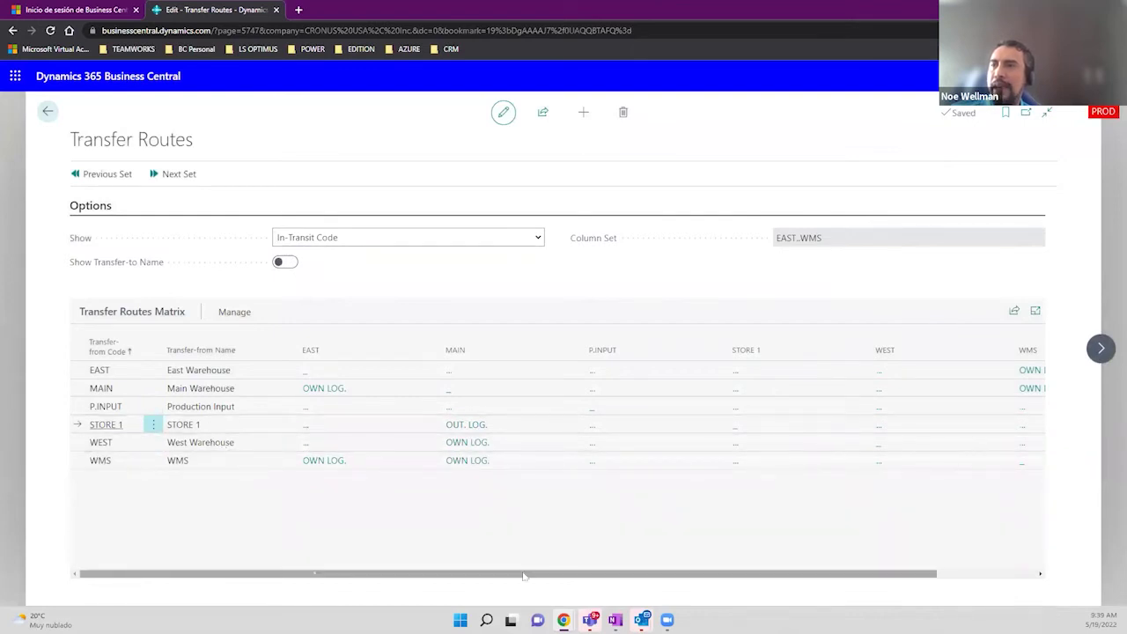
Give the STORE 1/WMS route in-transit code OWN LOG., leave the shipping agent blank, and close it.
drag(550, 581, 714, 601)
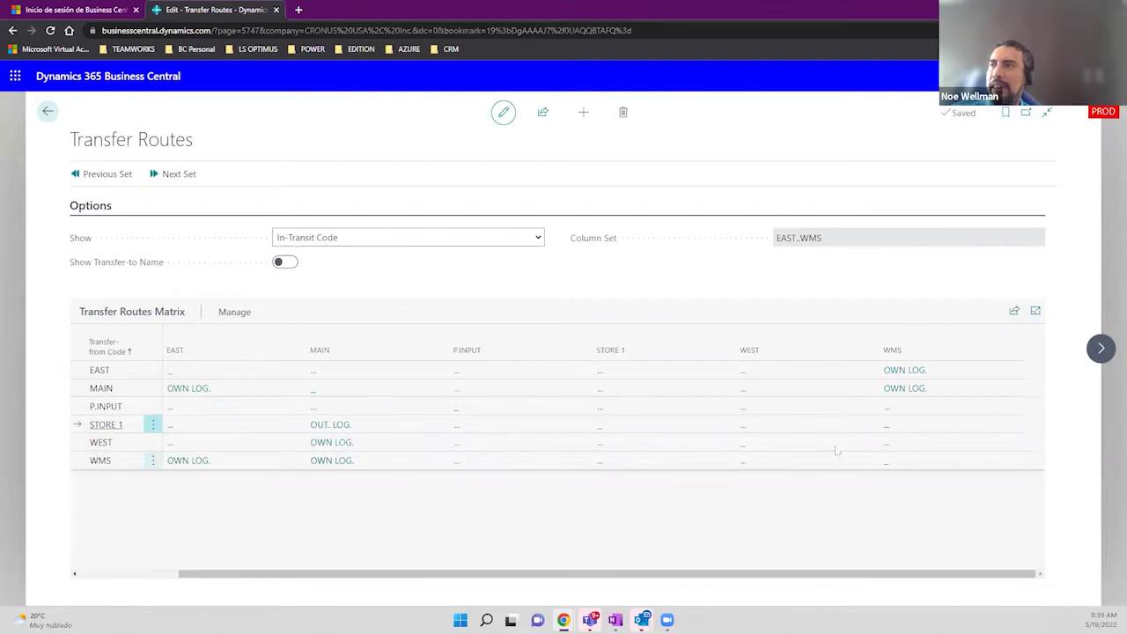
click(885, 425)
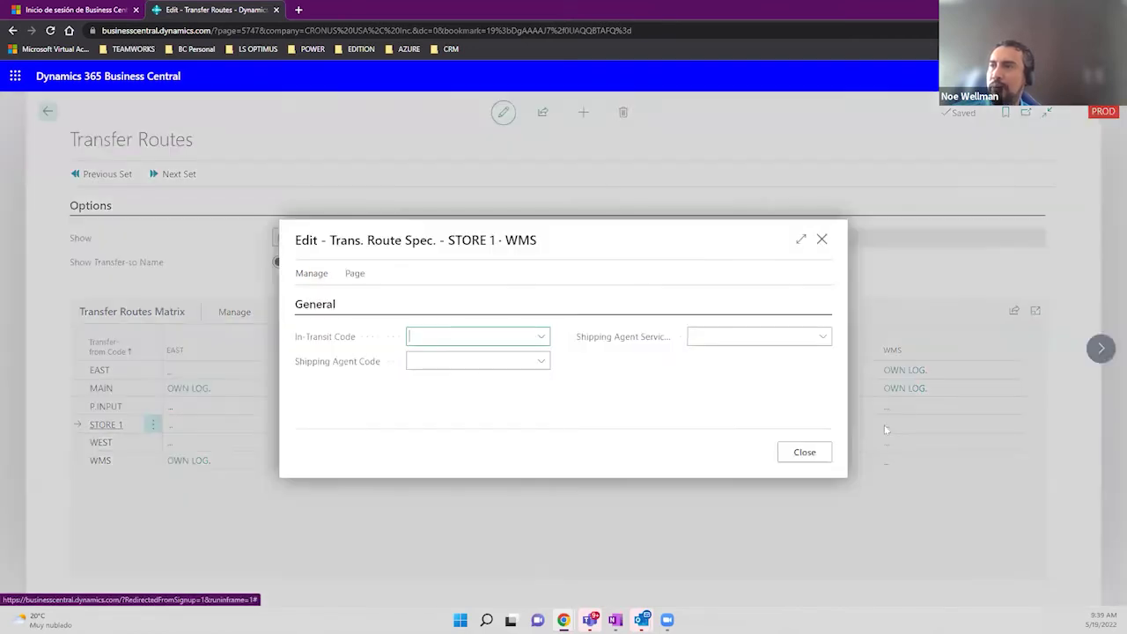
click(543, 337)
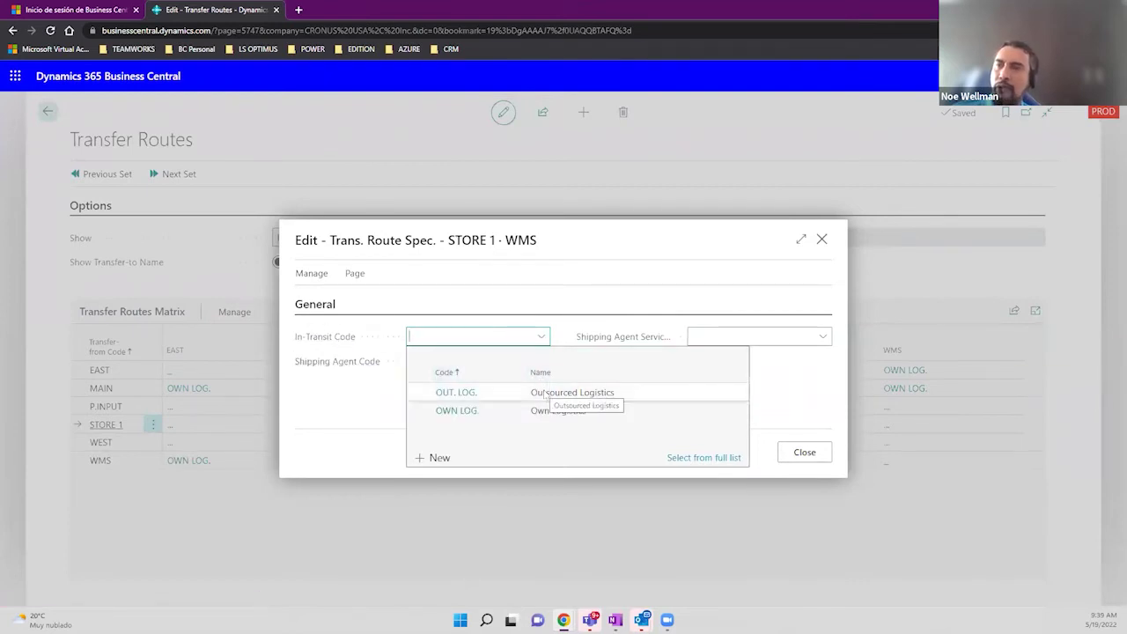
key(Down)
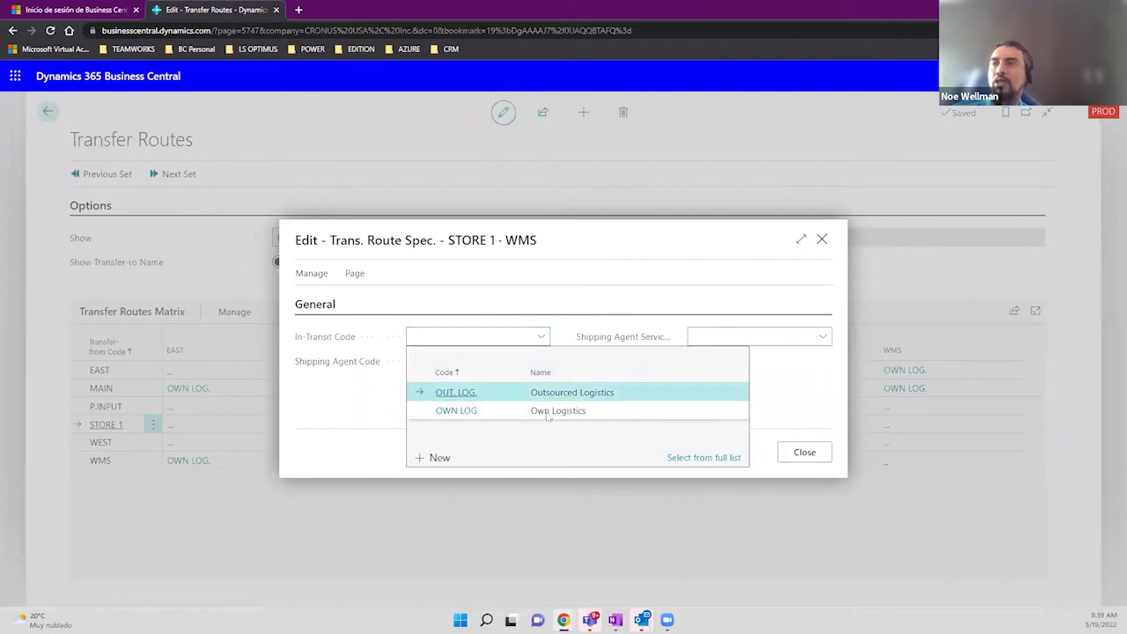
key(Down)
key(Return)
click(541, 360)
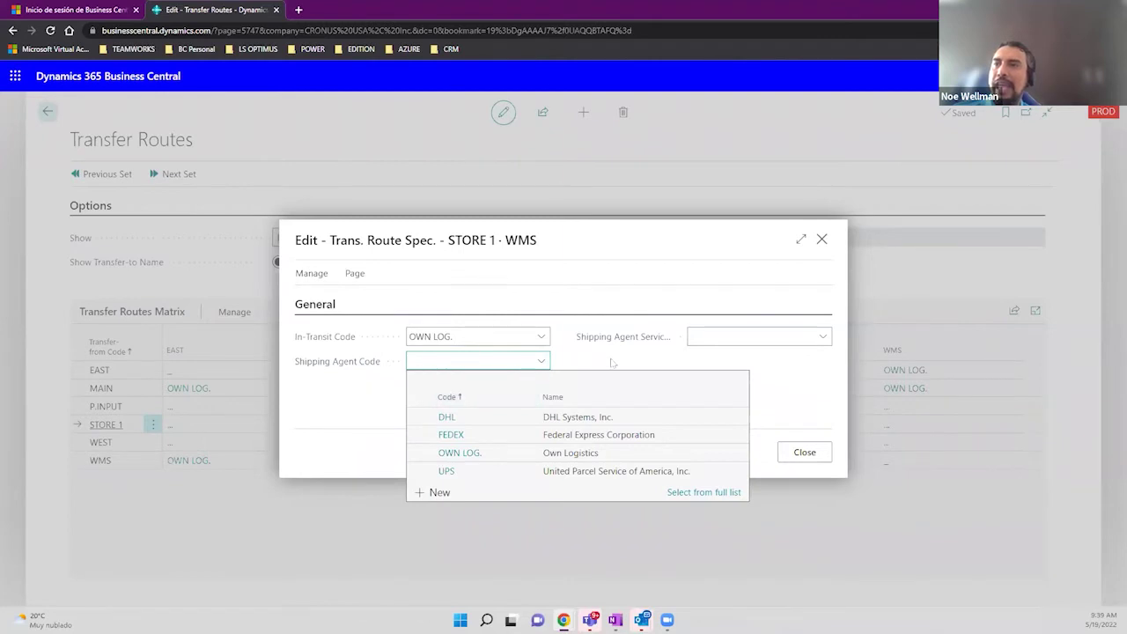
key(Escape)
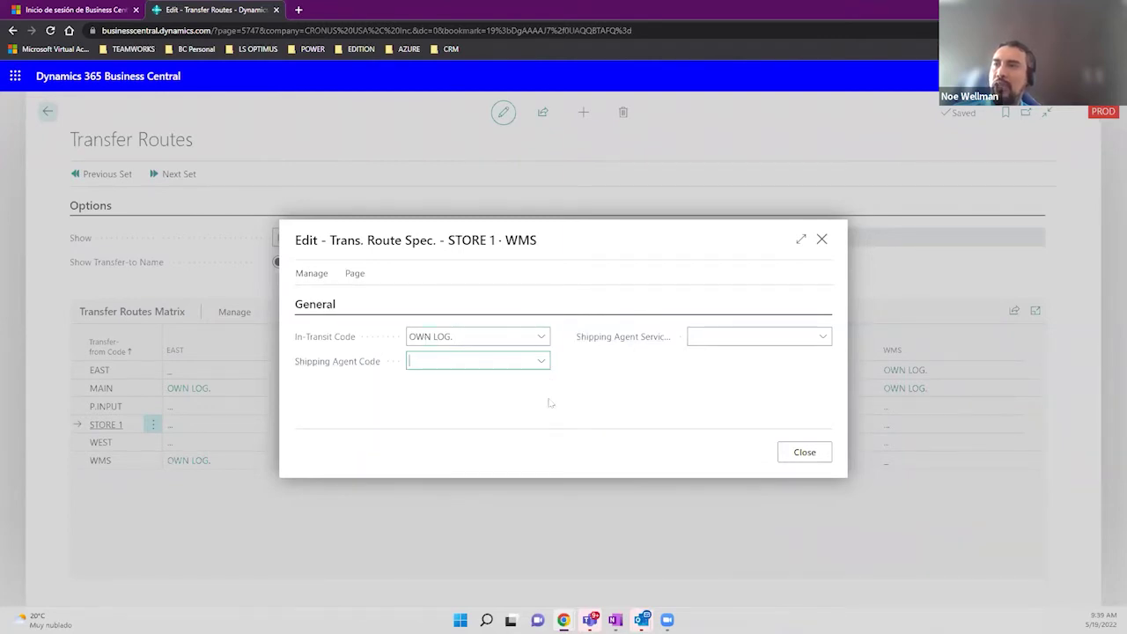
click(790, 458)
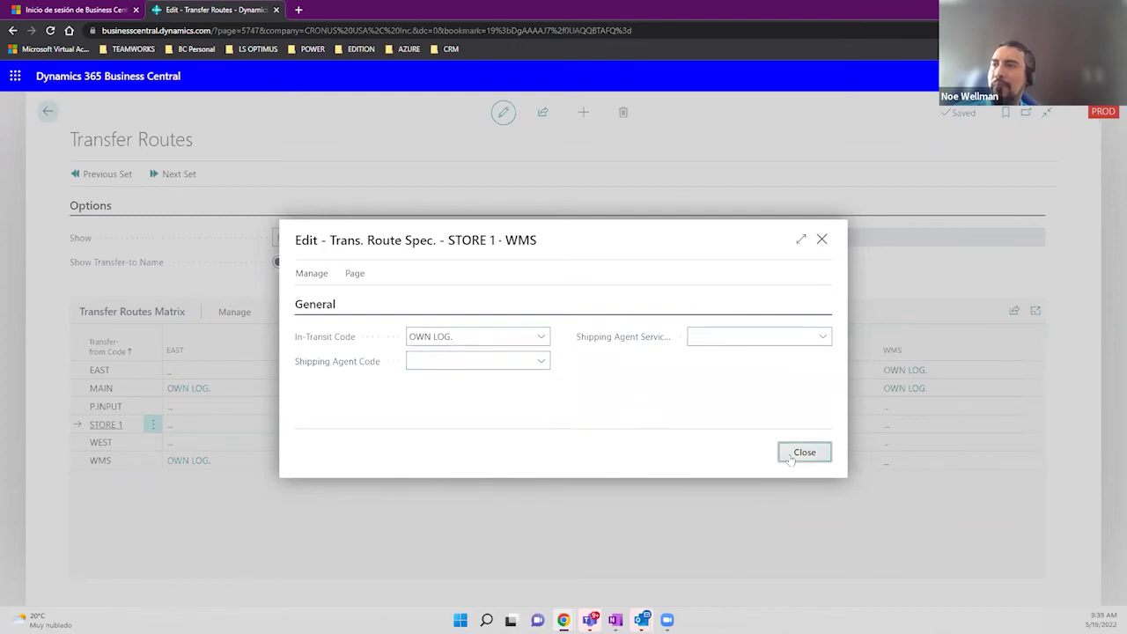
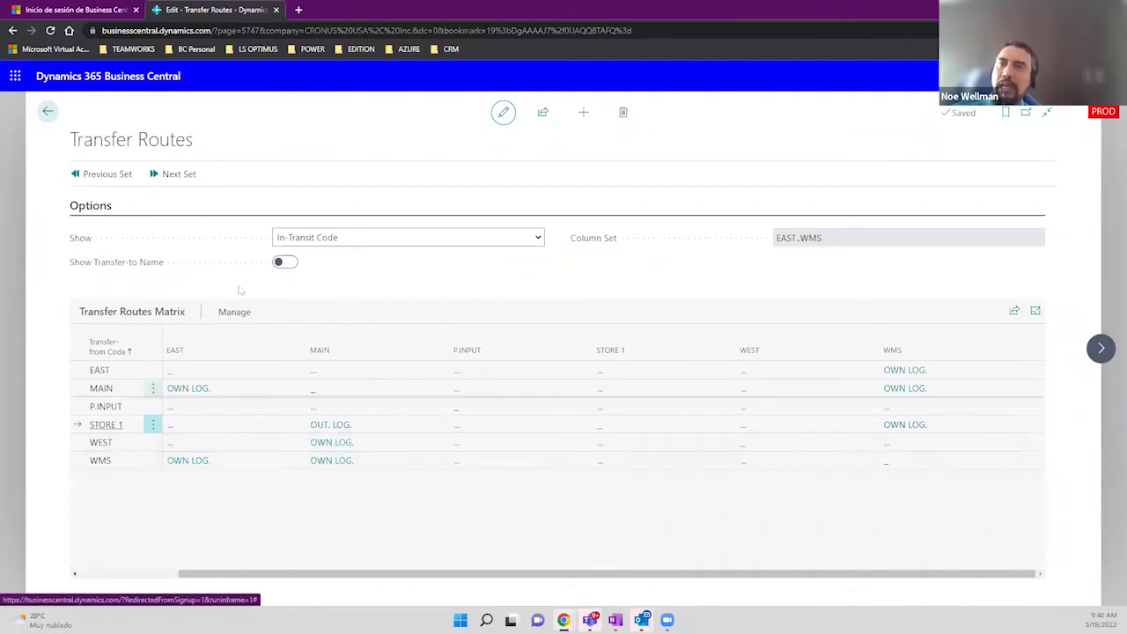
Return to the Role Center and open the Items list by searching for 'item'.
click(48, 112)
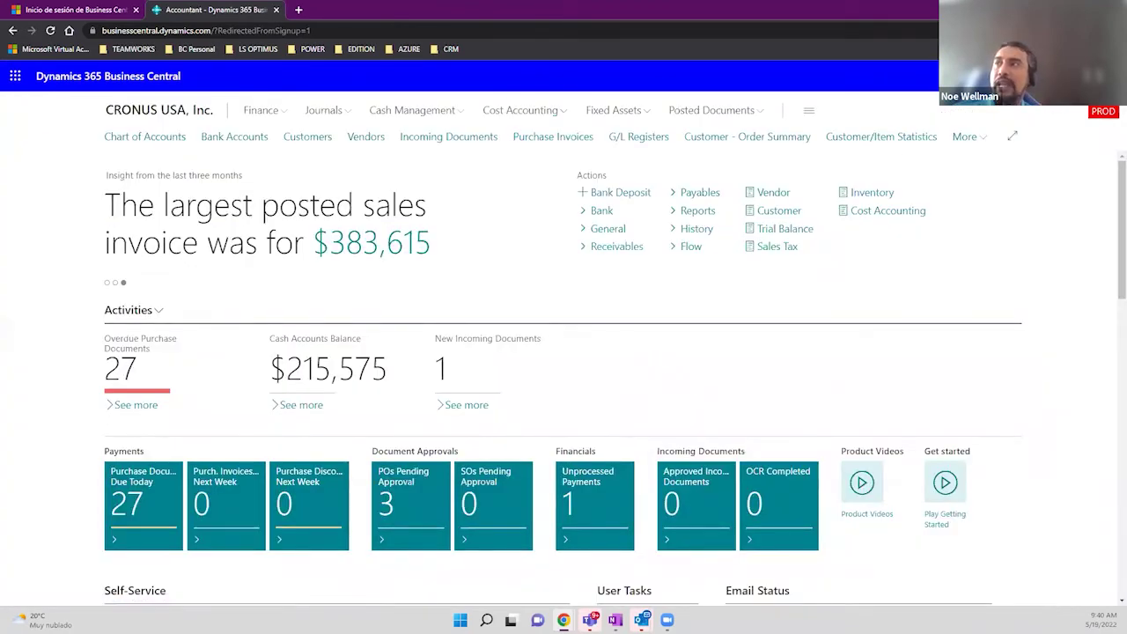
key(alt+q)
text(coca)
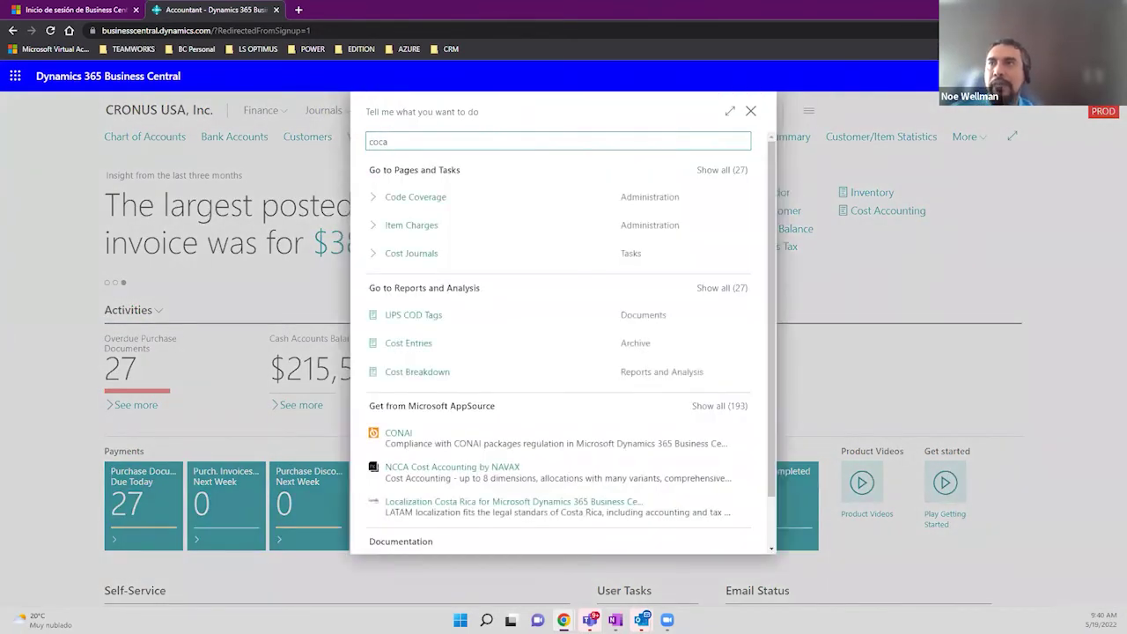
key(BackSpace)
key(BackSpace)
key(BackSpace)
key(BackSpace)
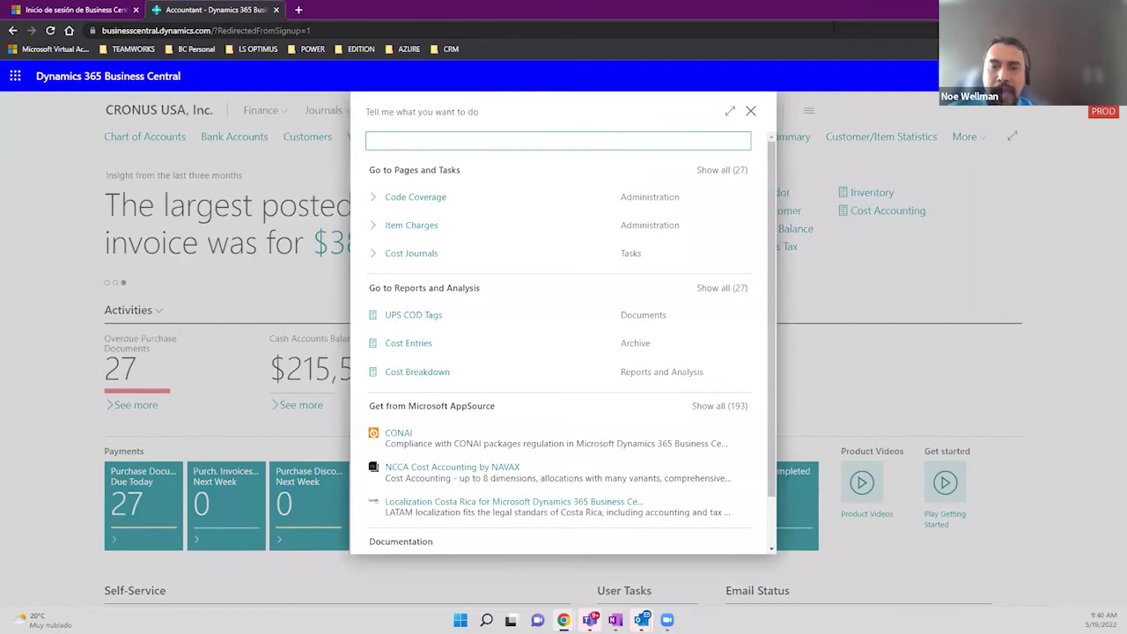
text(item)
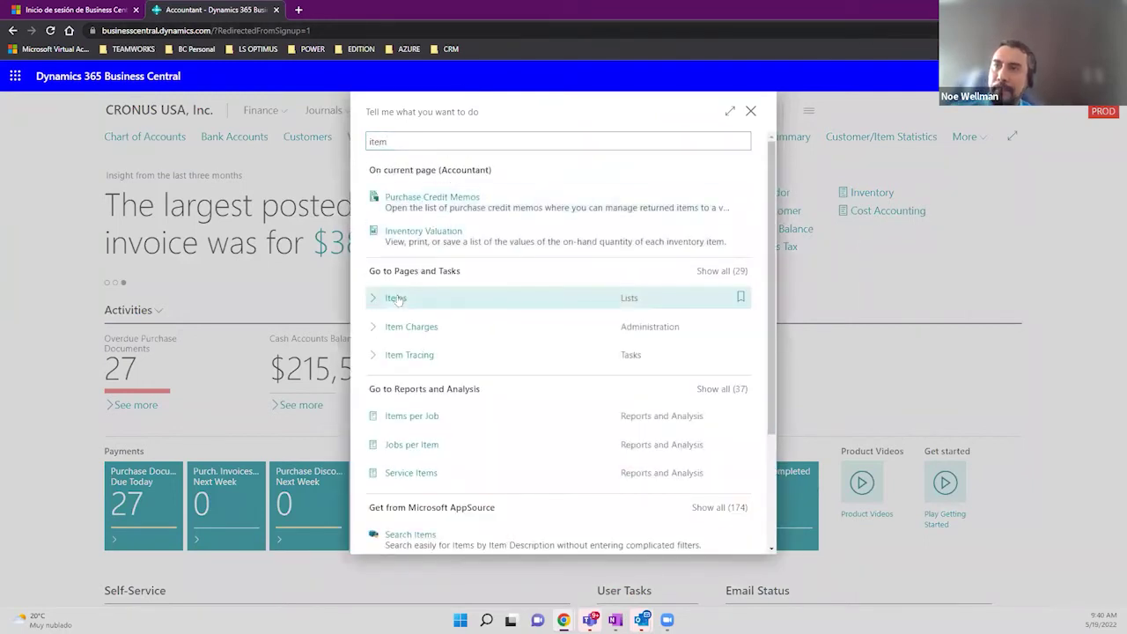
click(395, 298)
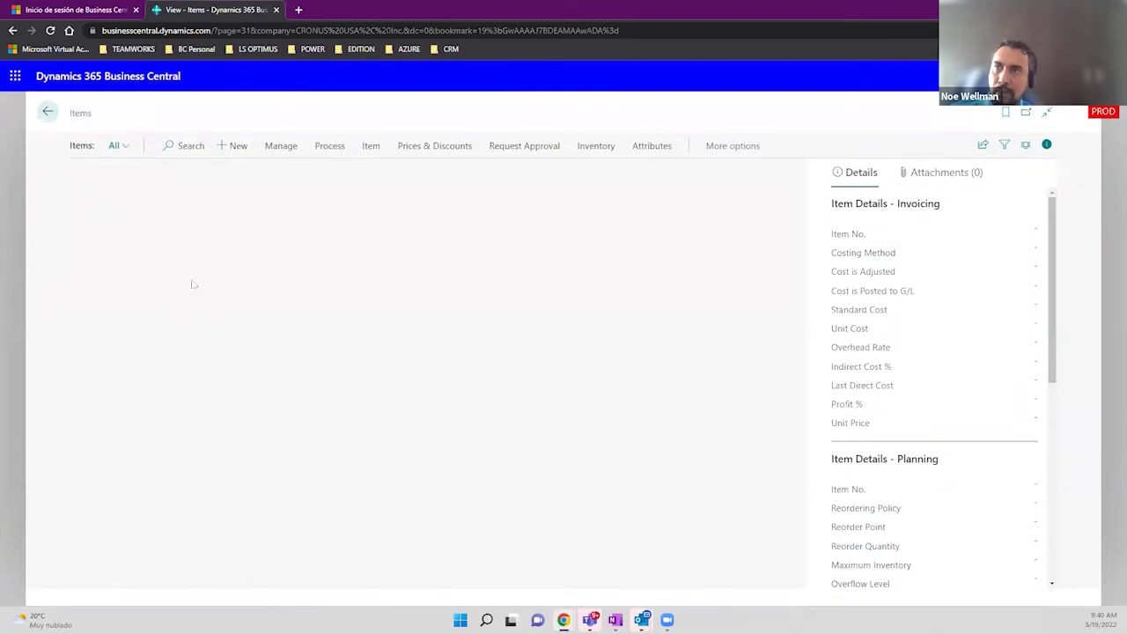
Search the Items list for 'coca' and open the 1043 Coca Cola 400 ml item card.
scroll(193, 284, down, 10)
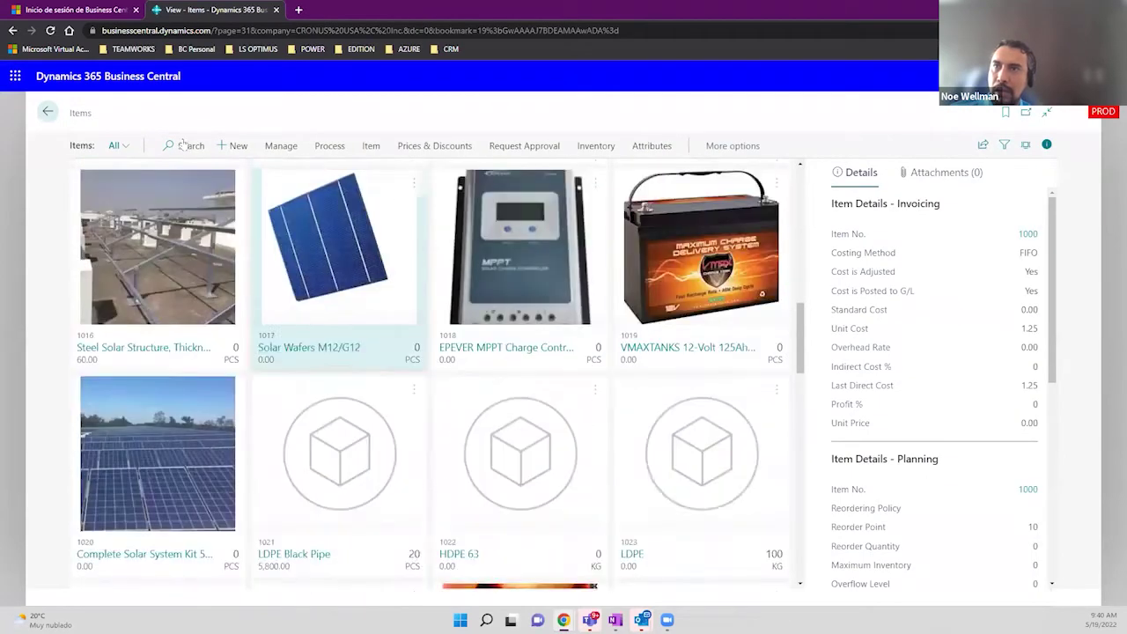
click(180, 145)
text(coca)
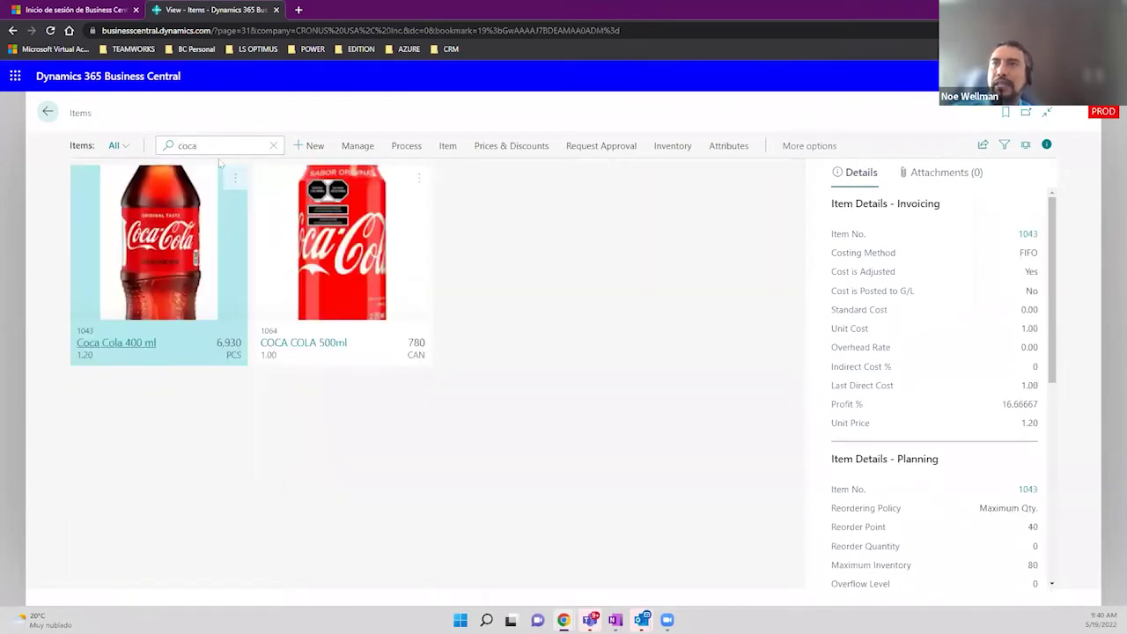
click(128, 350)
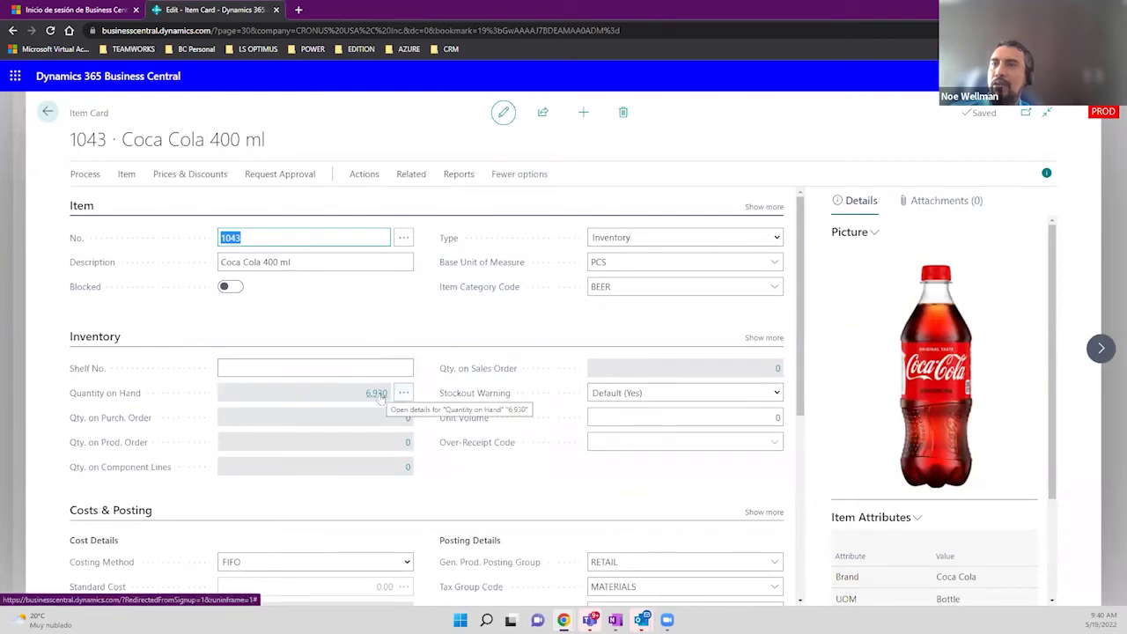
click(408, 175)
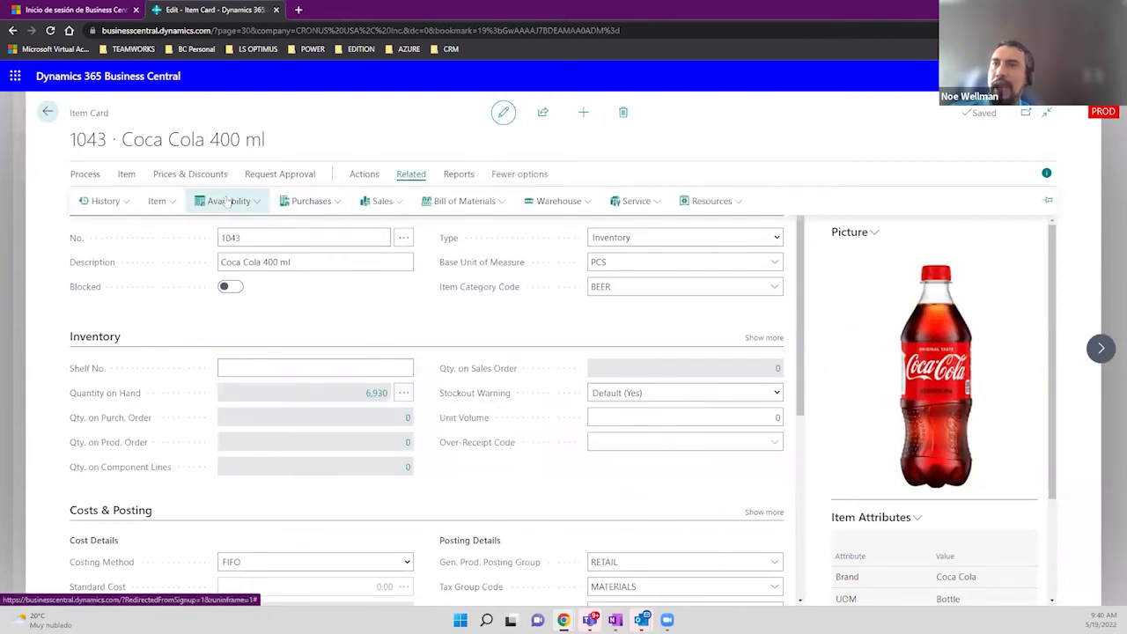
click(225, 201)
mouse_move(255, 251)
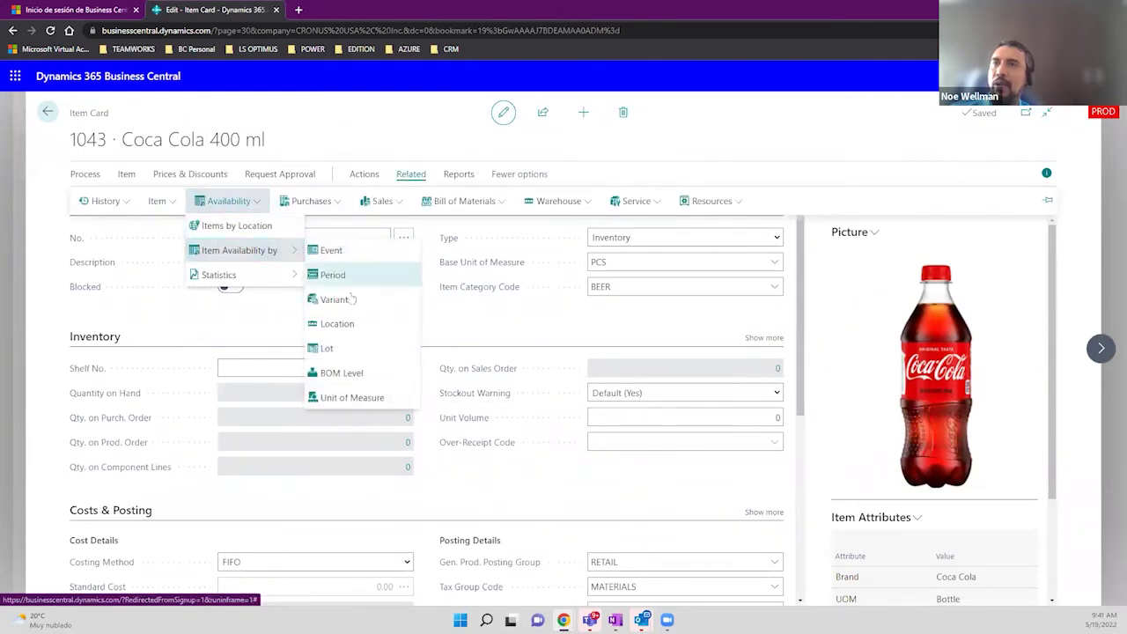
click(339, 323)
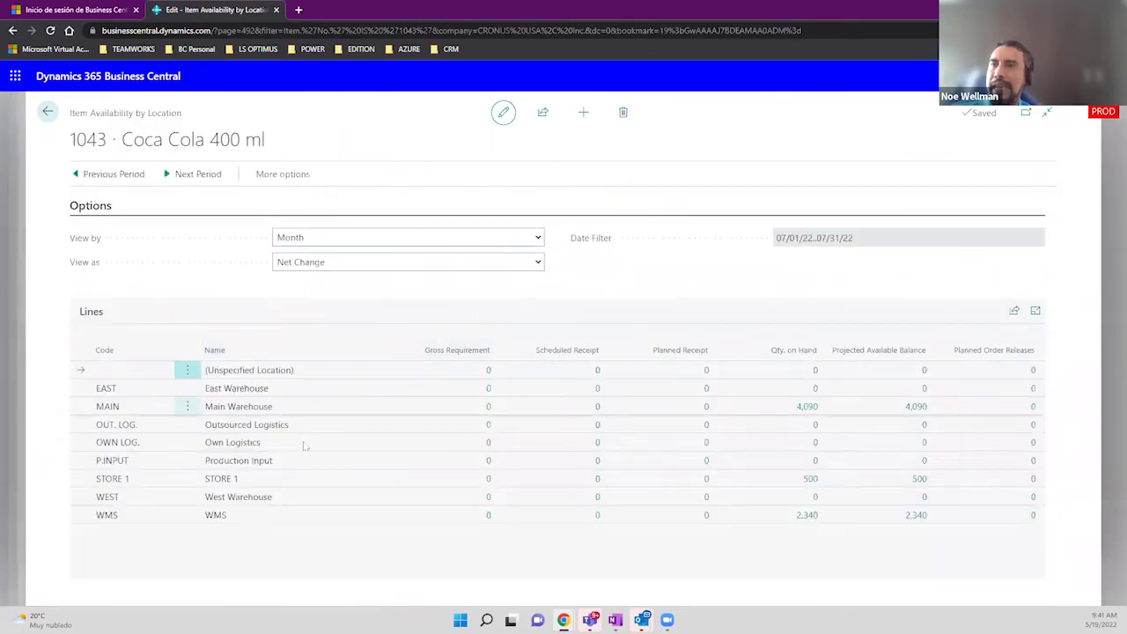
click(774, 478)
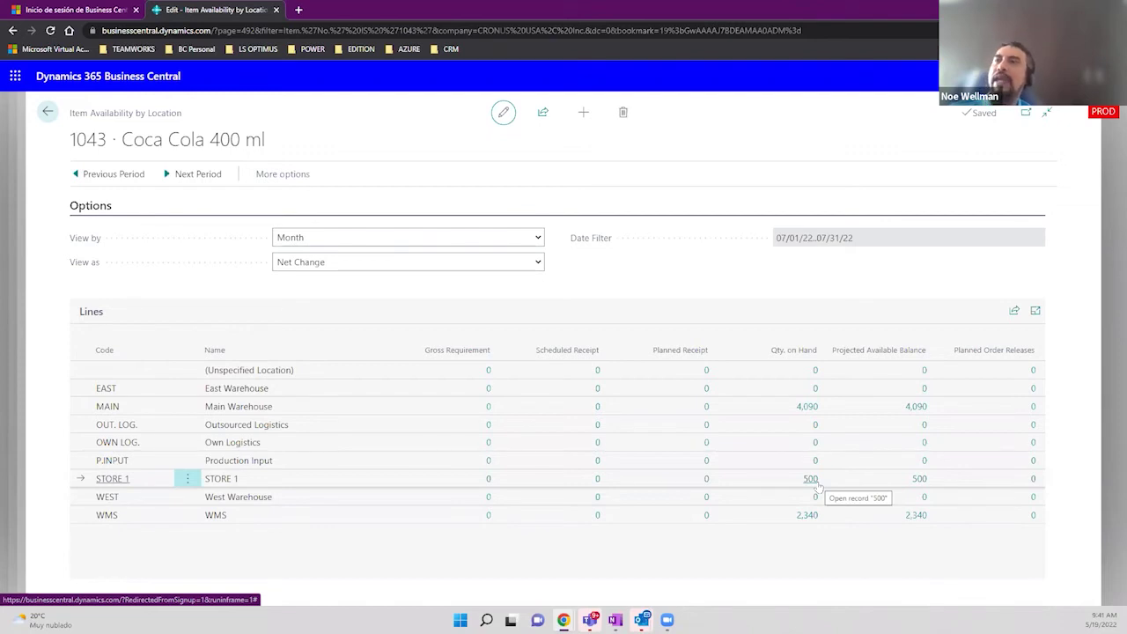
click(49, 114)
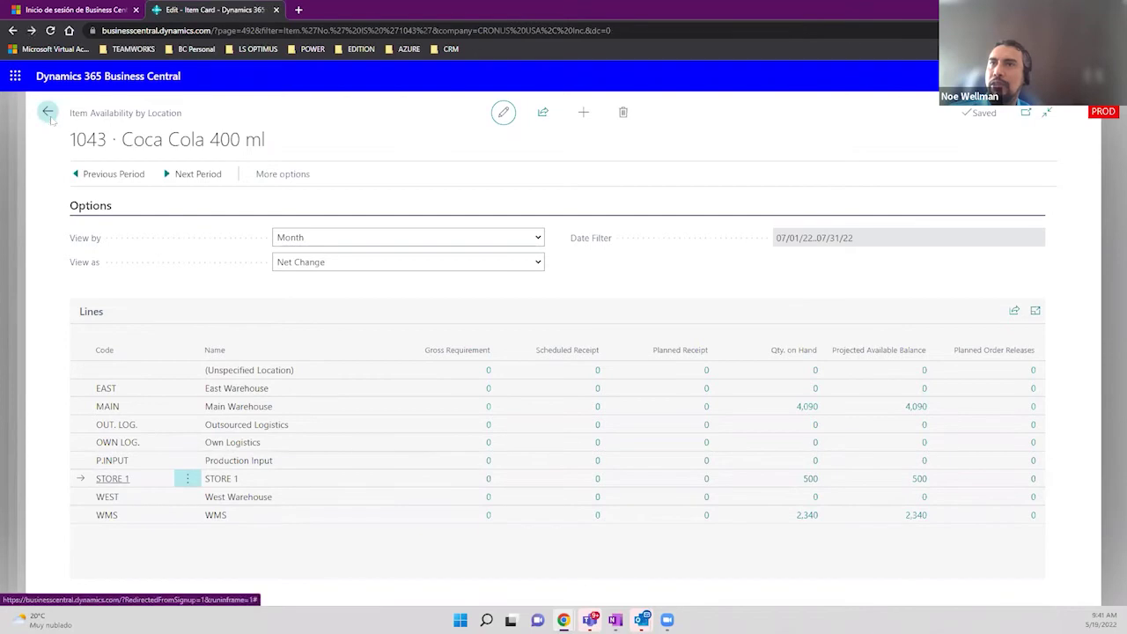
Select the PCS base unit of measure and open Related > Item to view Item Units of Measure.
click(498, 261)
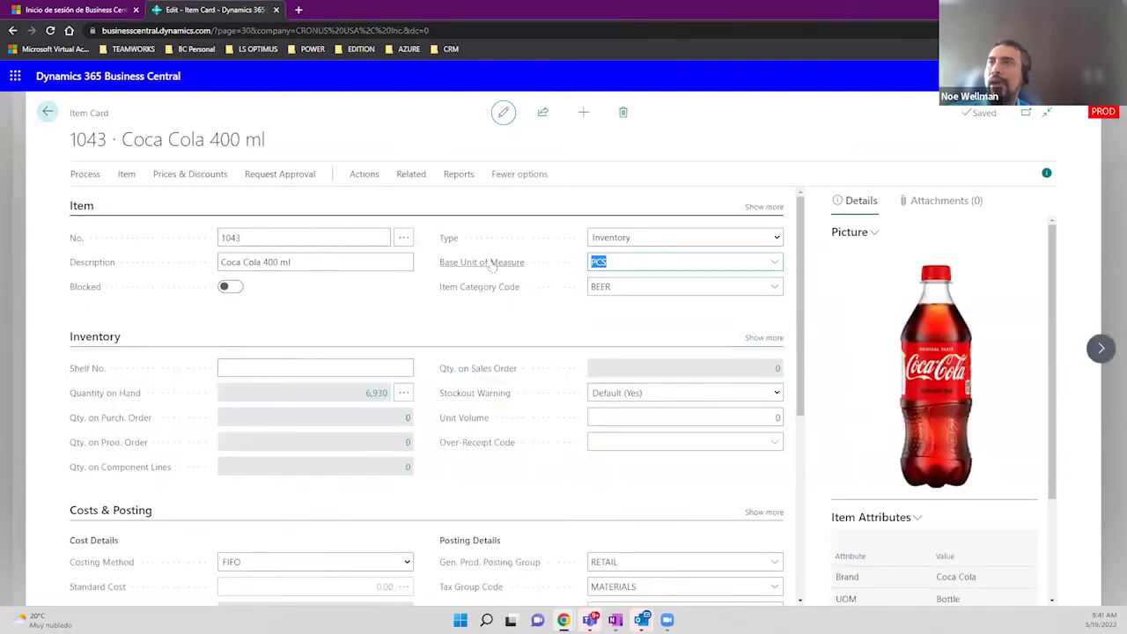
mouse_move(493, 261)
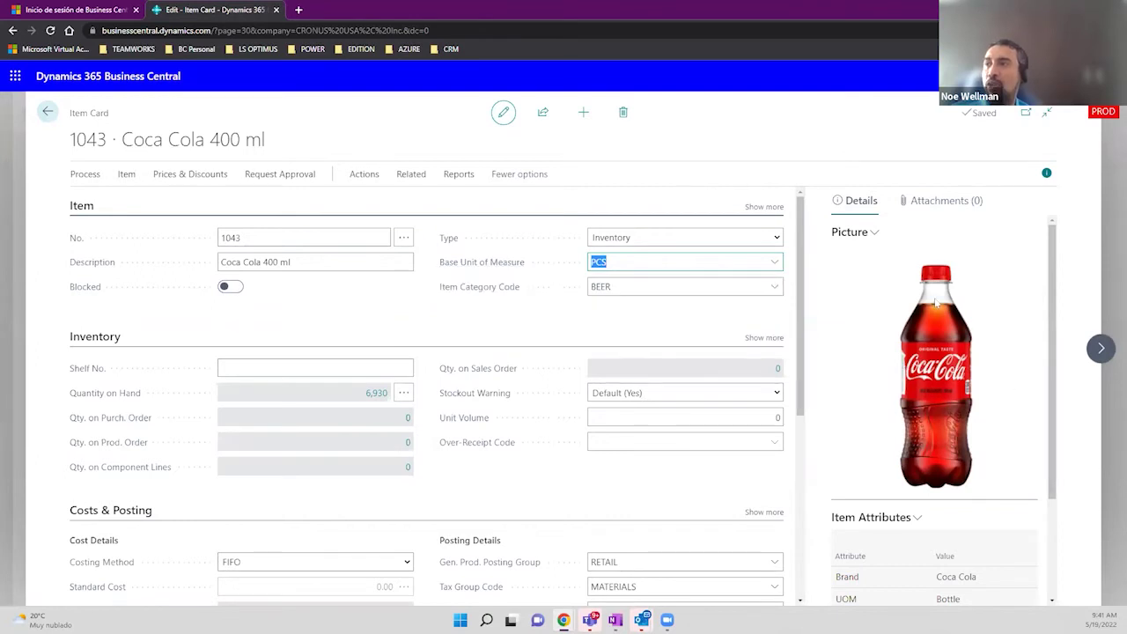
click(618, 265)
scroll(942, 352, down, 2)
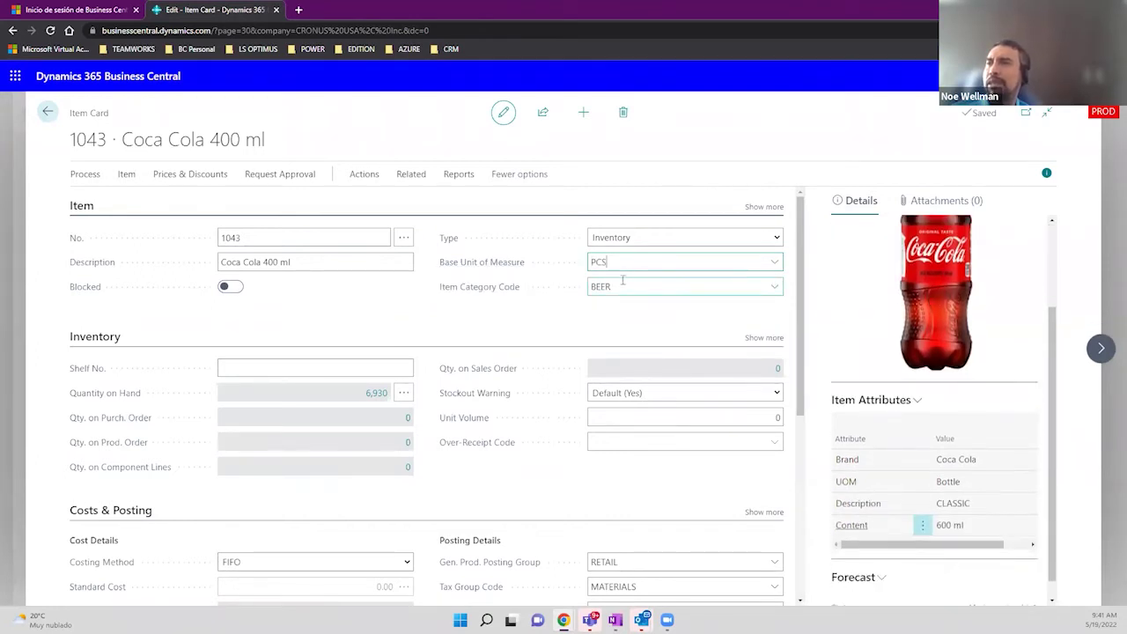
double_click(598, 263)
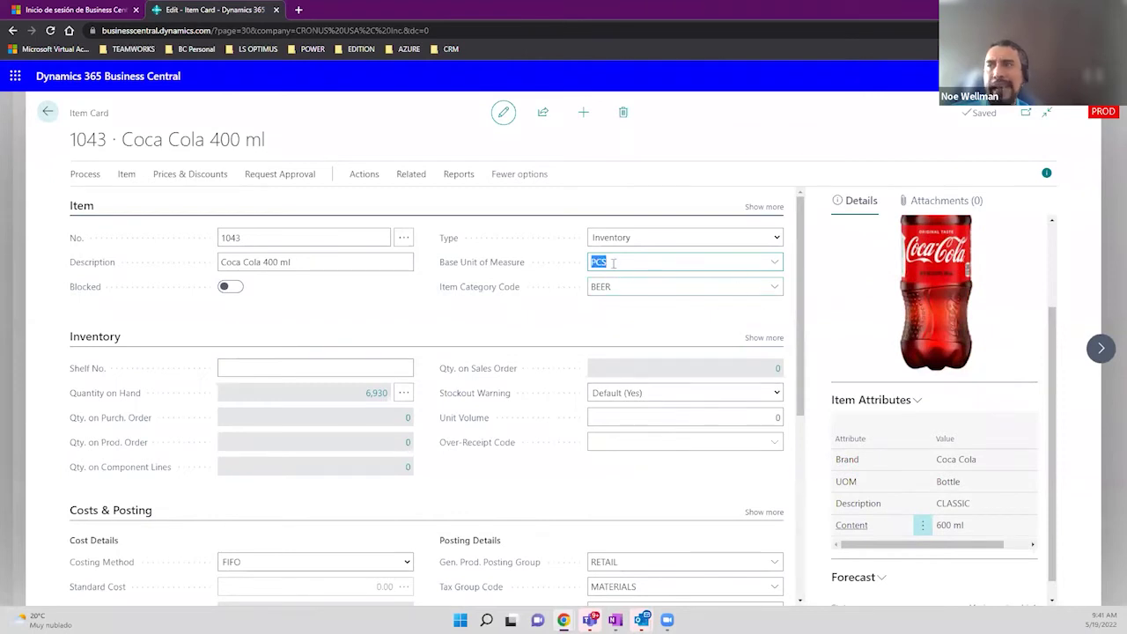
scroll(933, 334, up, 3)
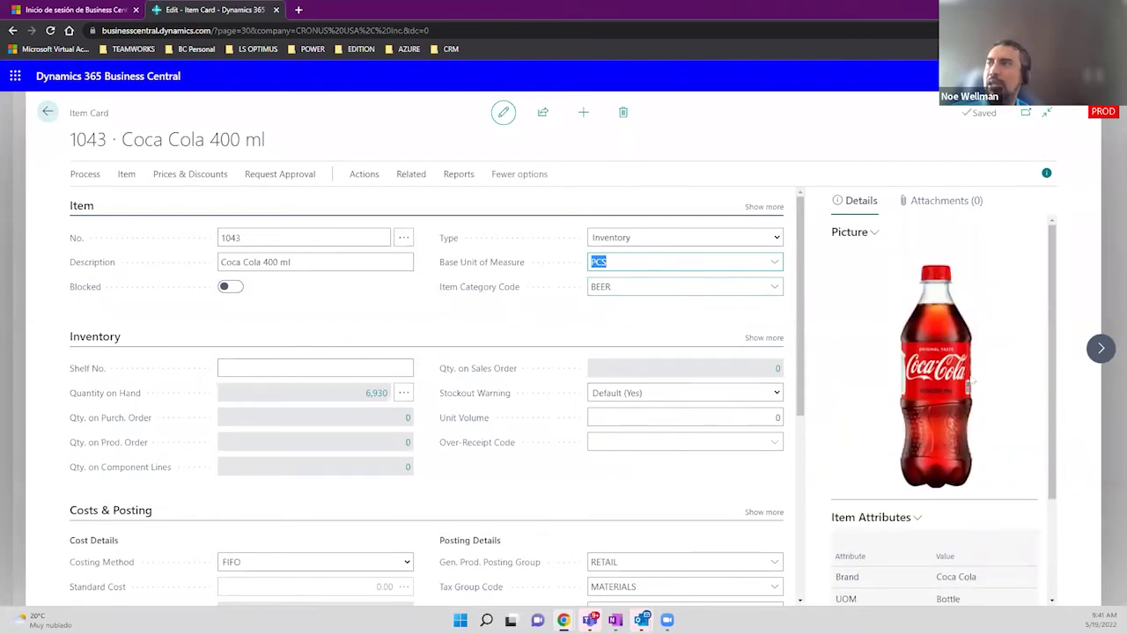
click(411, 173)
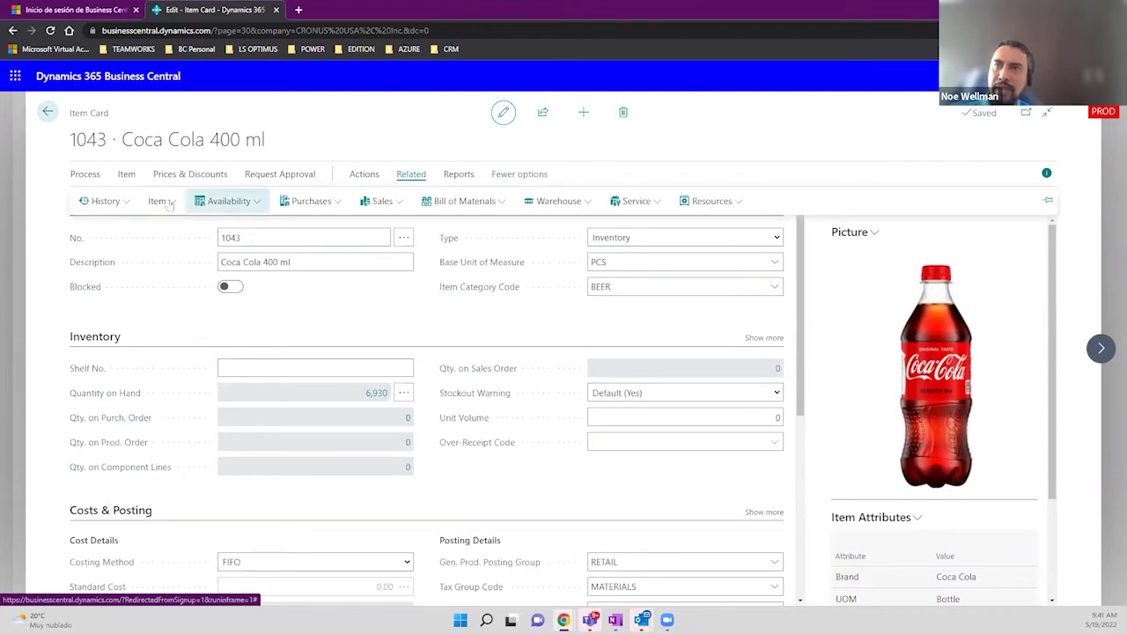
click(158, 201)
click(189, 275)
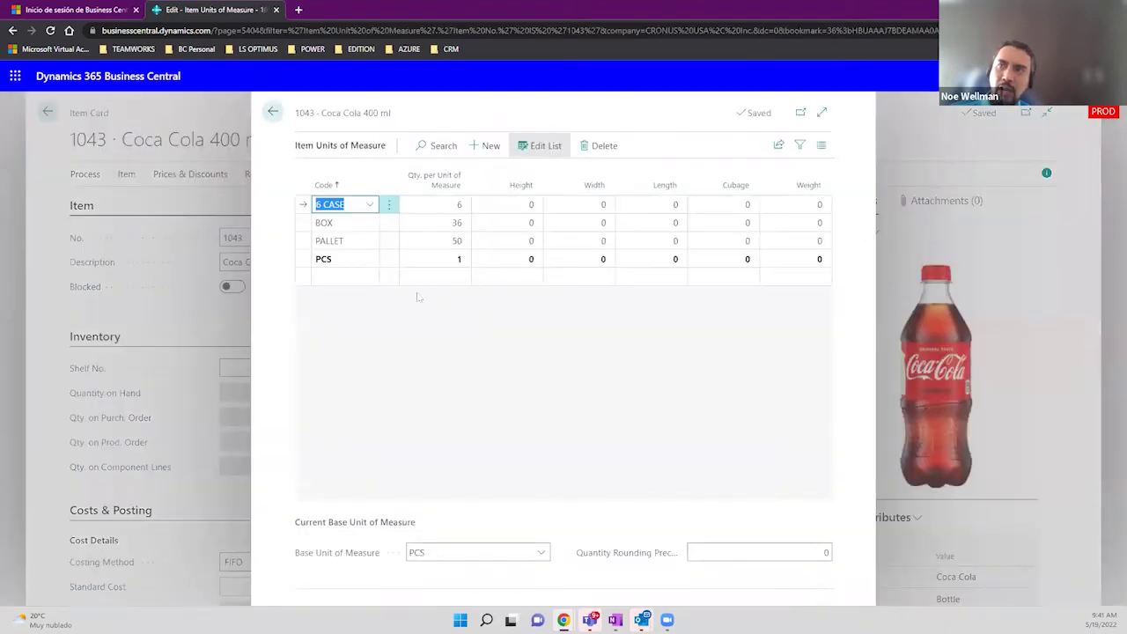
click(347, 243)
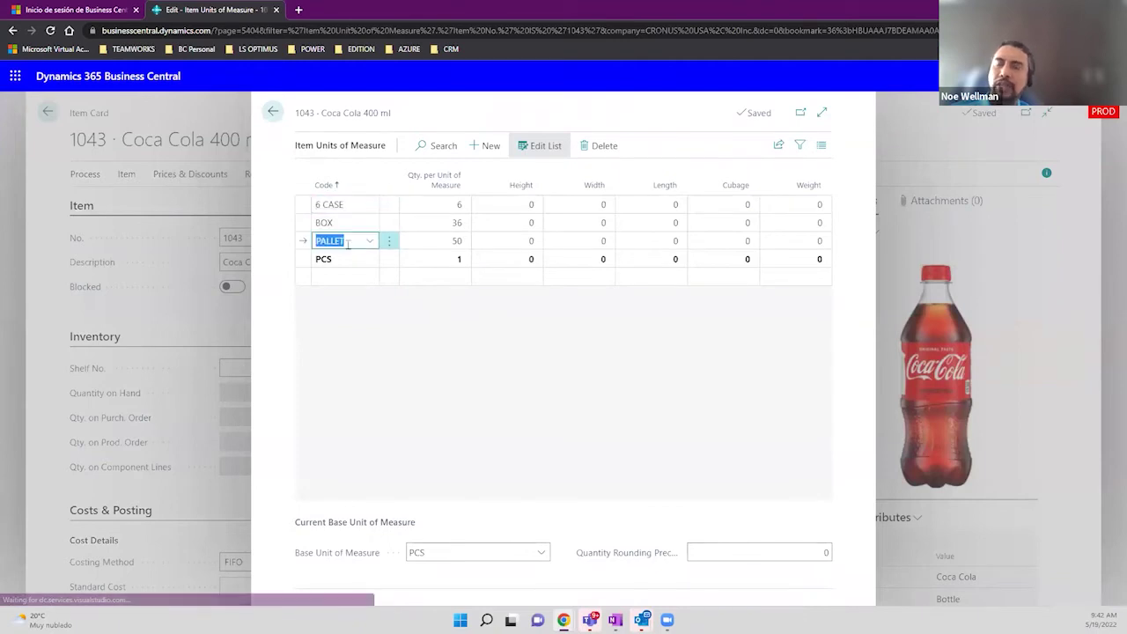
click(434, 242)
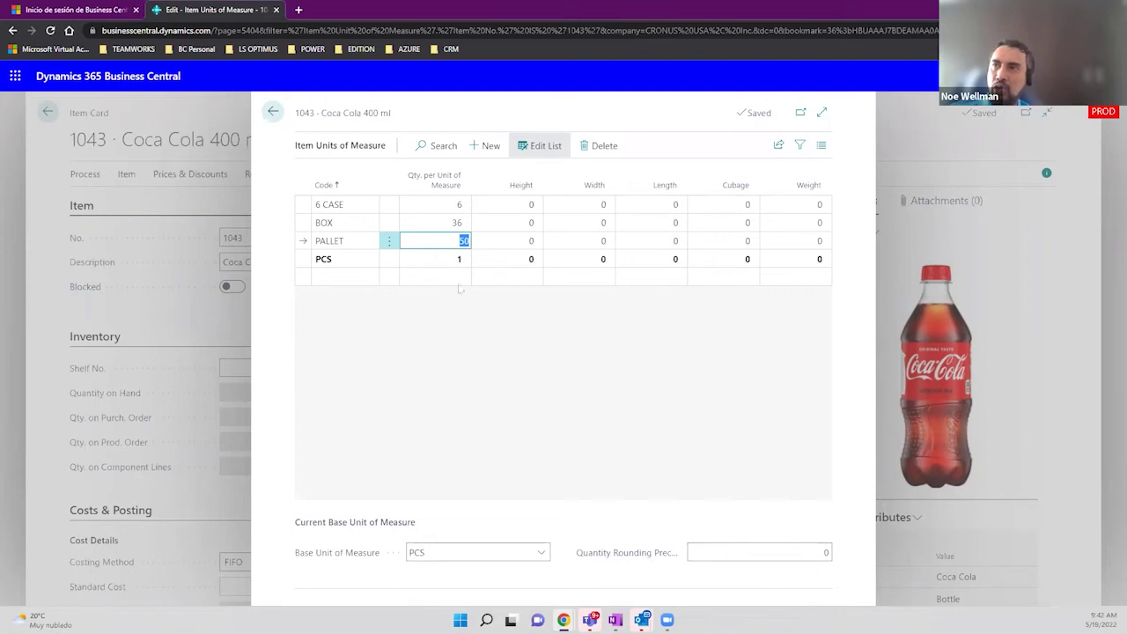
click(519, 369)
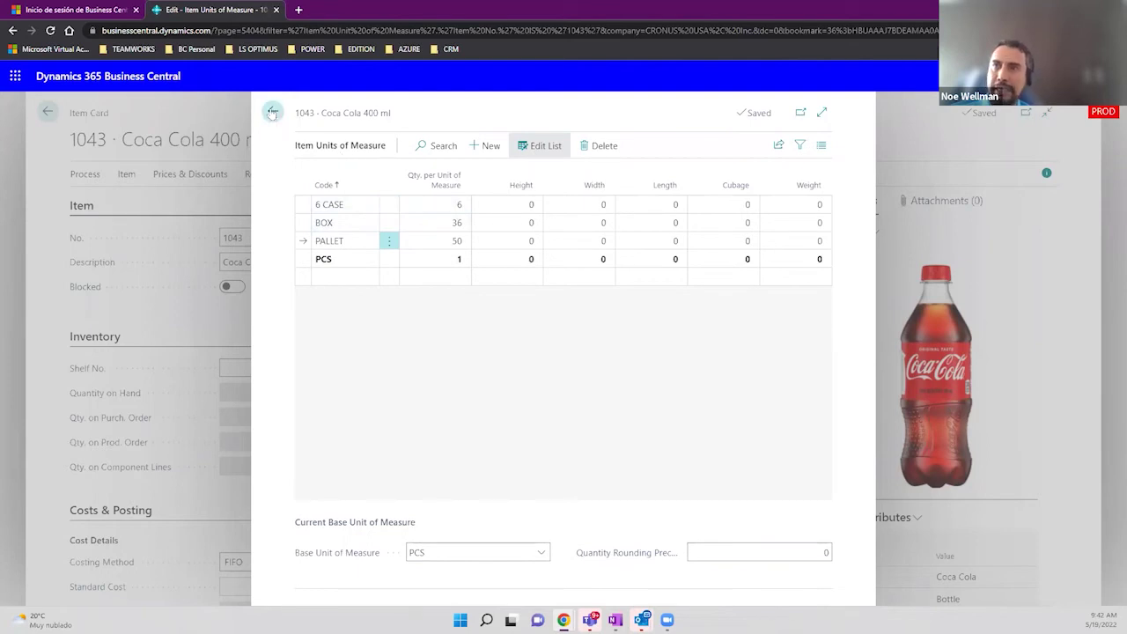
click(273, 112)
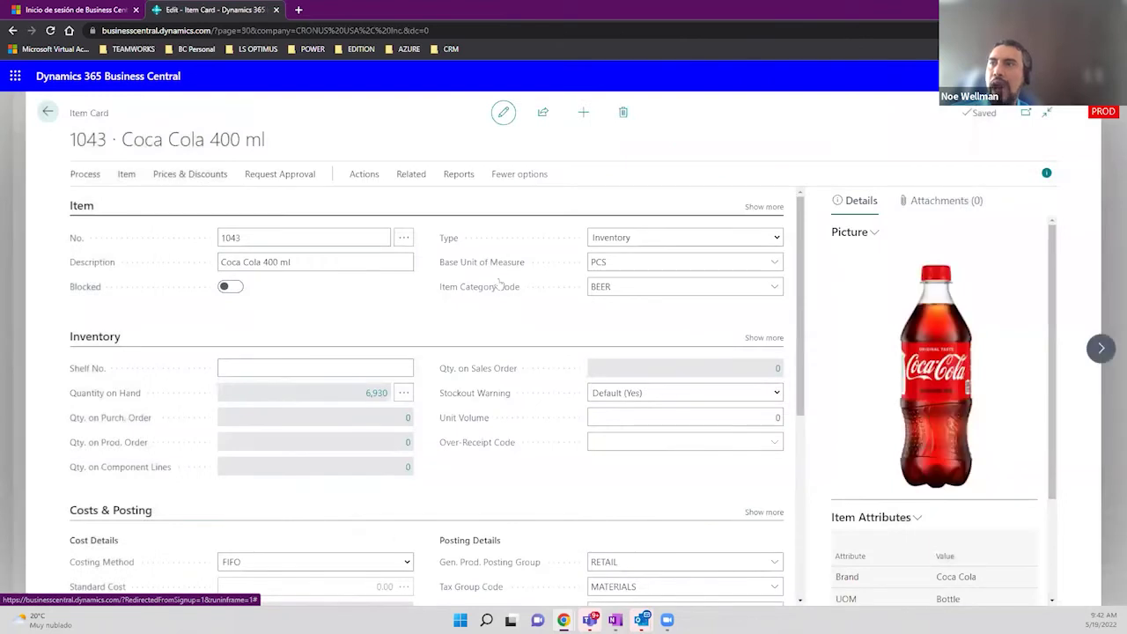
Leave the Coca Cola item card and Items list to return to the CRONUS USA, Inc. home page.
click(613, 262)
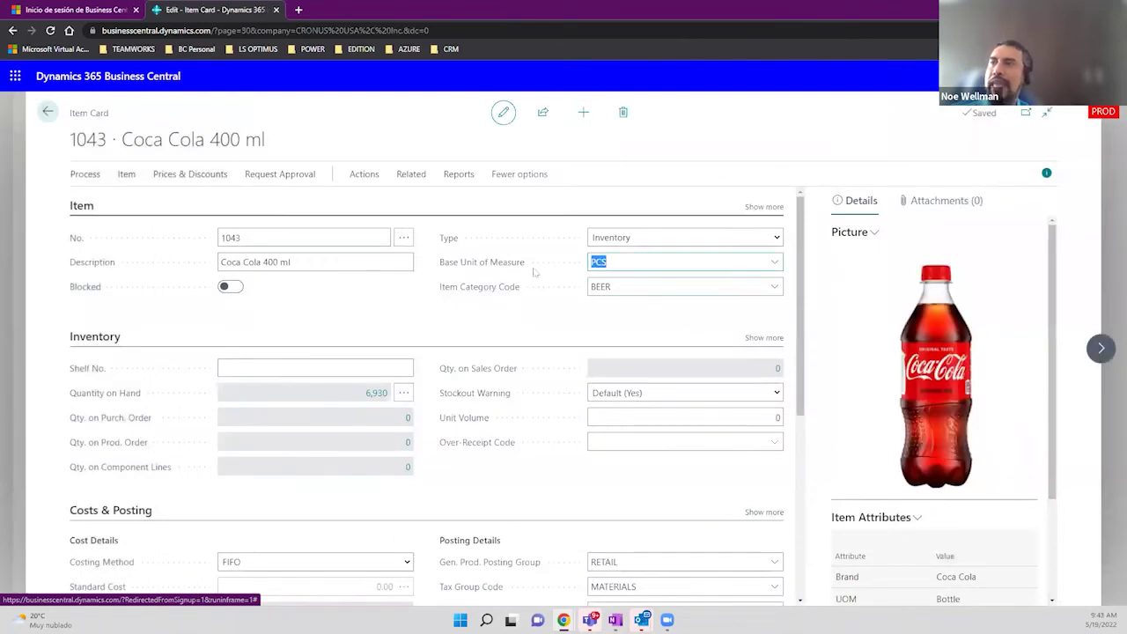
mouse_move(498, 270)
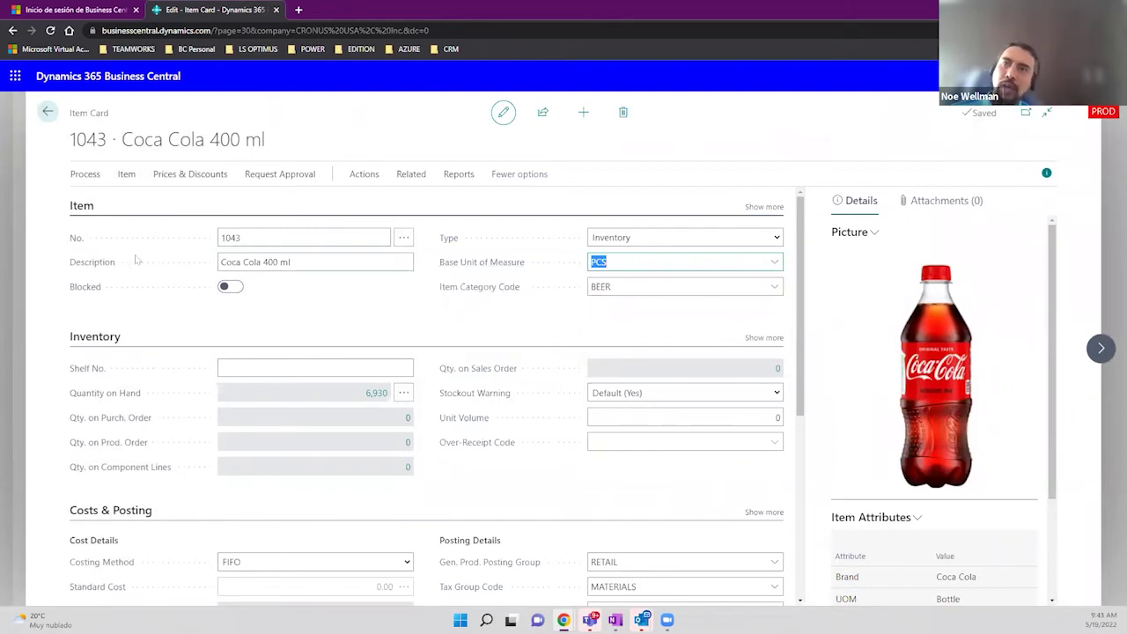
click(50, 114)
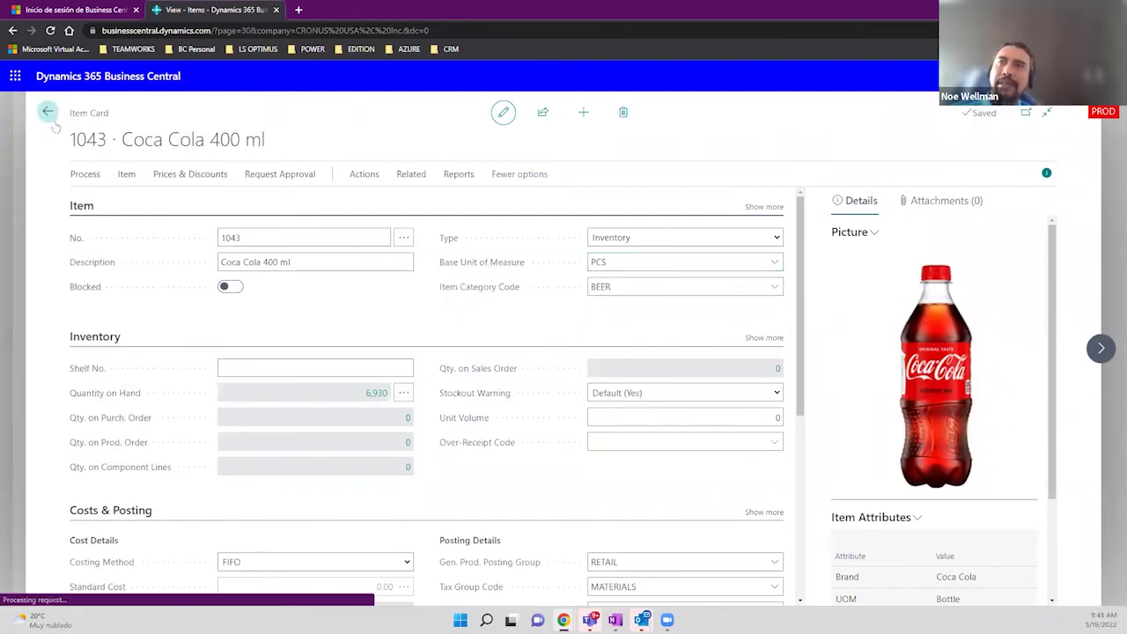
click(48, 113)
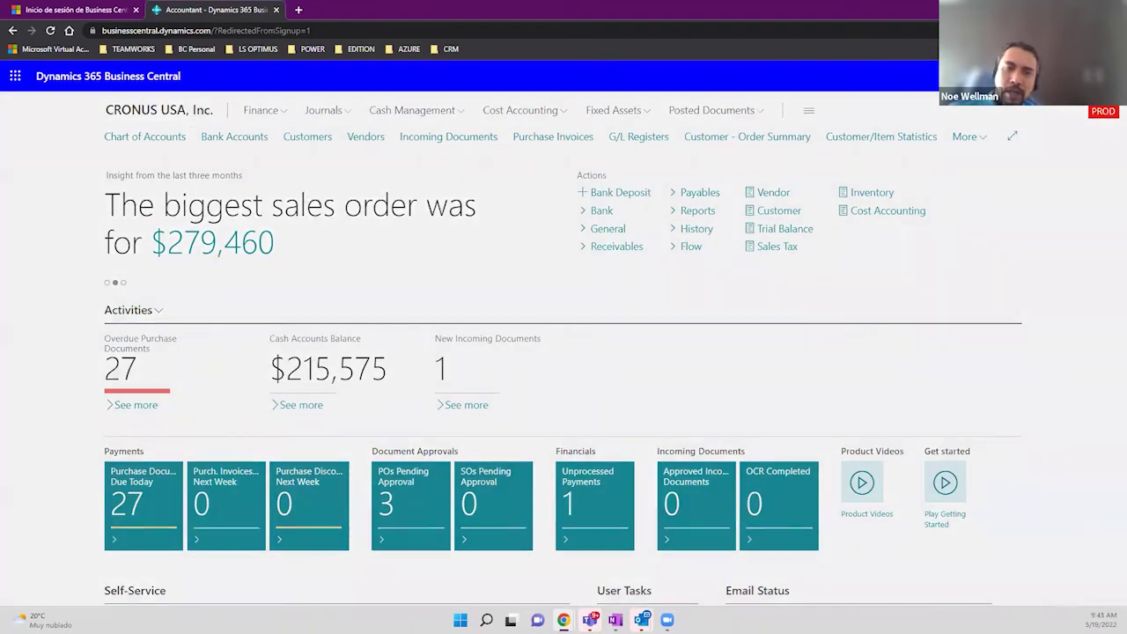
Search 'respon' to reach Responsibility Centers and start a new, blank Responsibility Center Card.
key(alt+q)
text(respon)
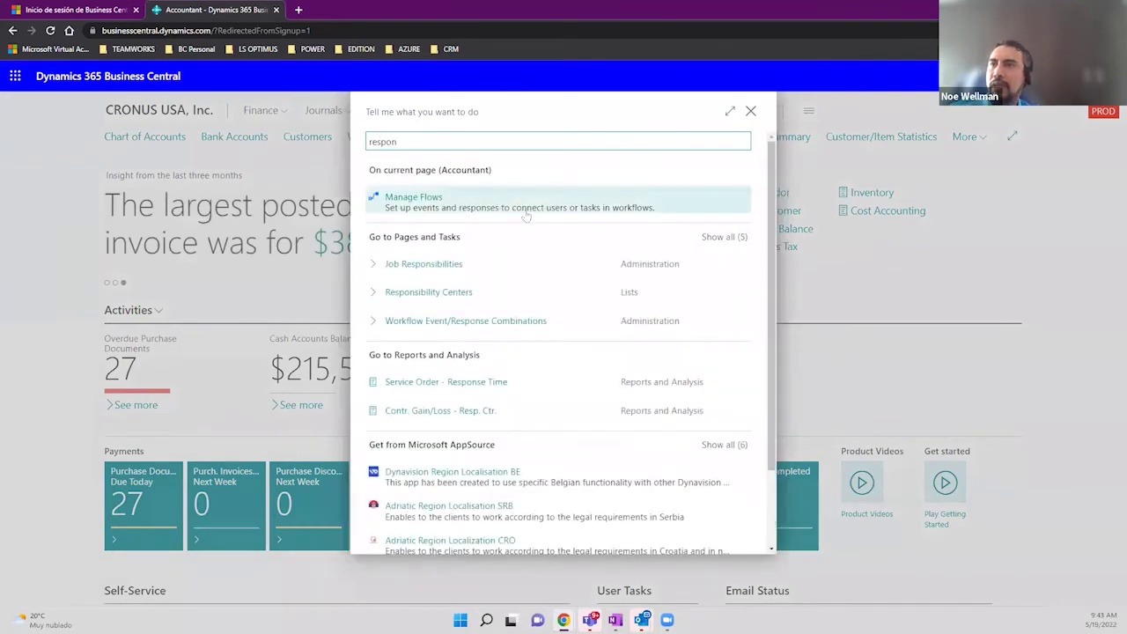
click(458, 295)
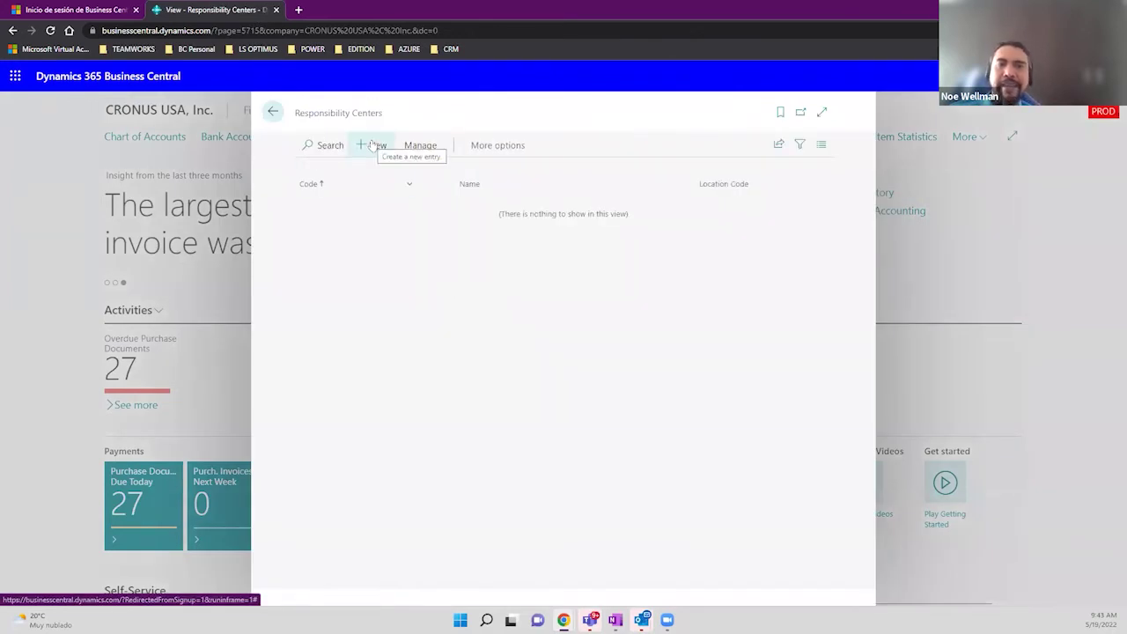
click(371, 145)
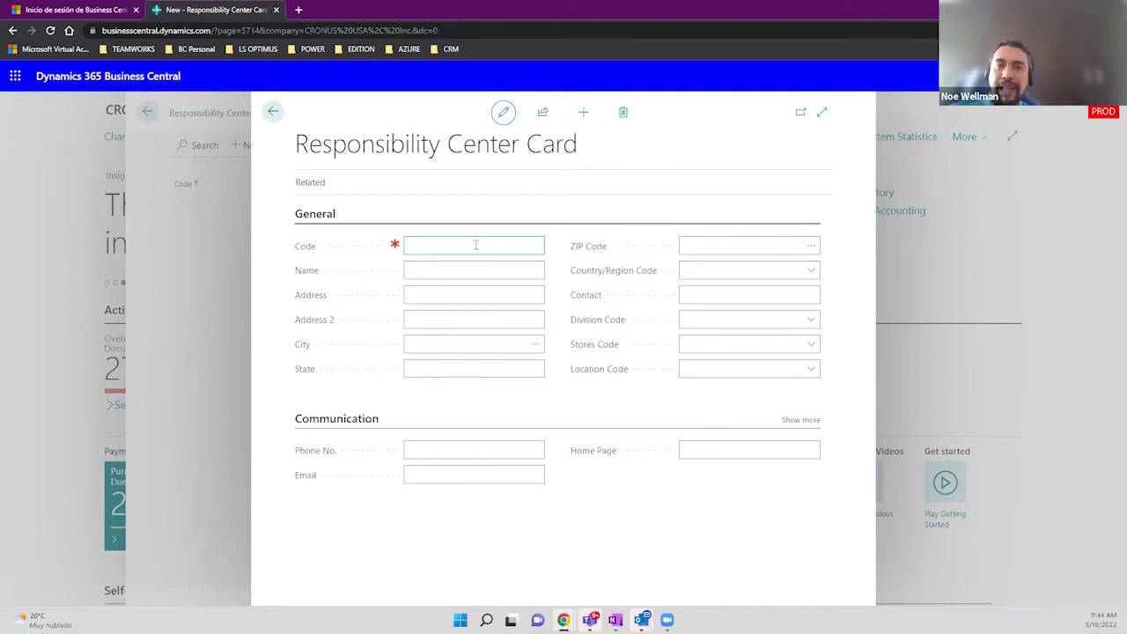
Enter Code NORTH and paste the Detroit street address as the Name.
text(NOR)
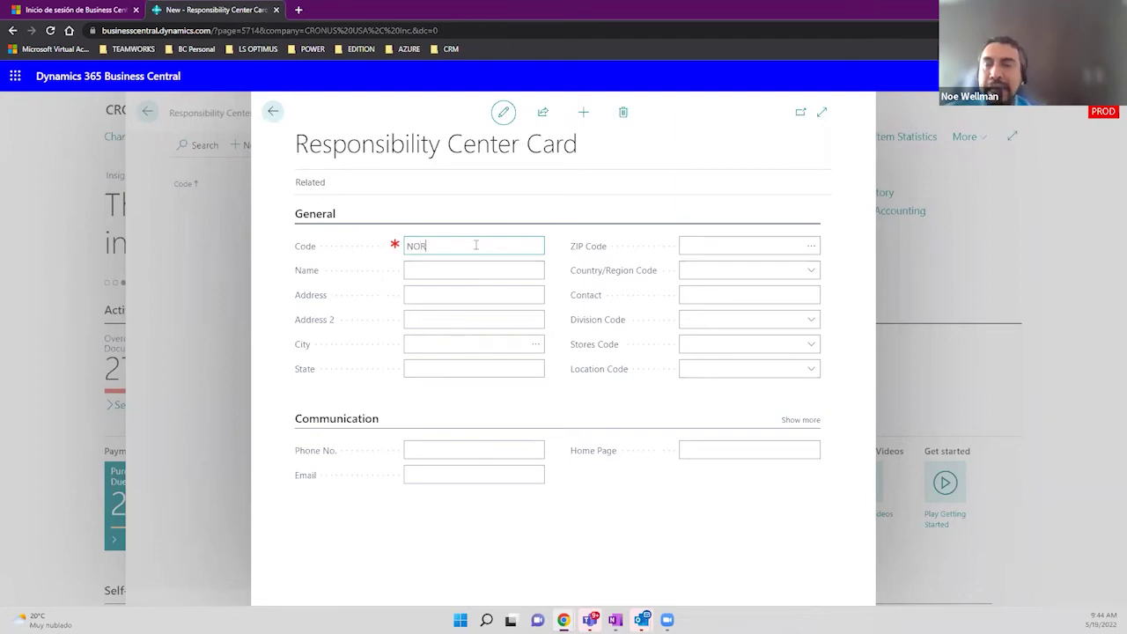
text(TH)
key(Tab)
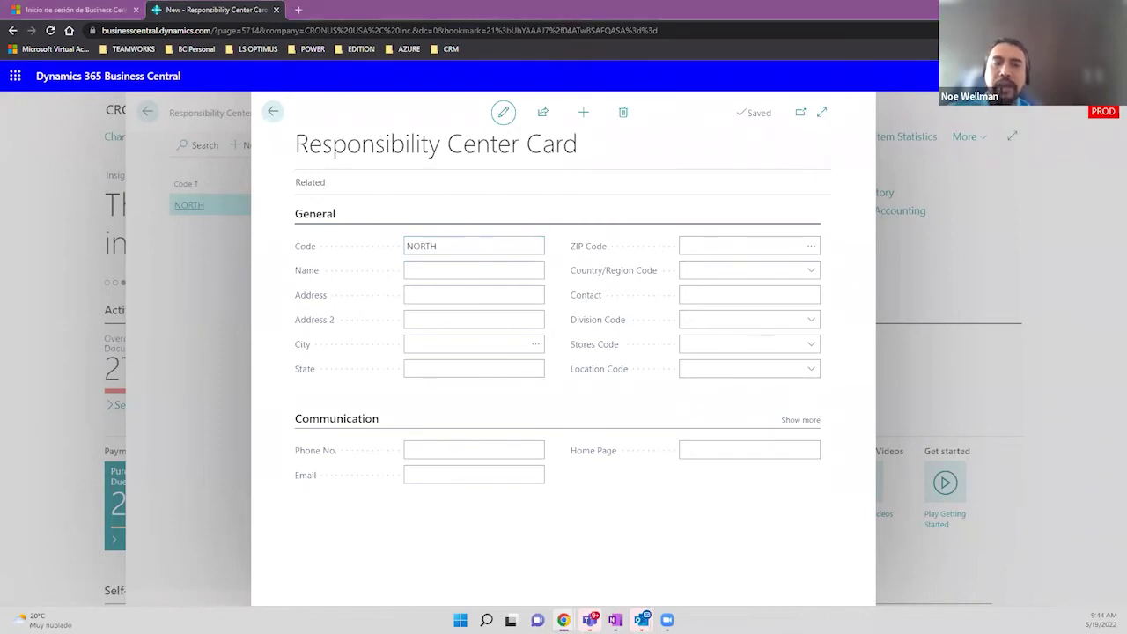
click(449, 270)
click(470, 295)
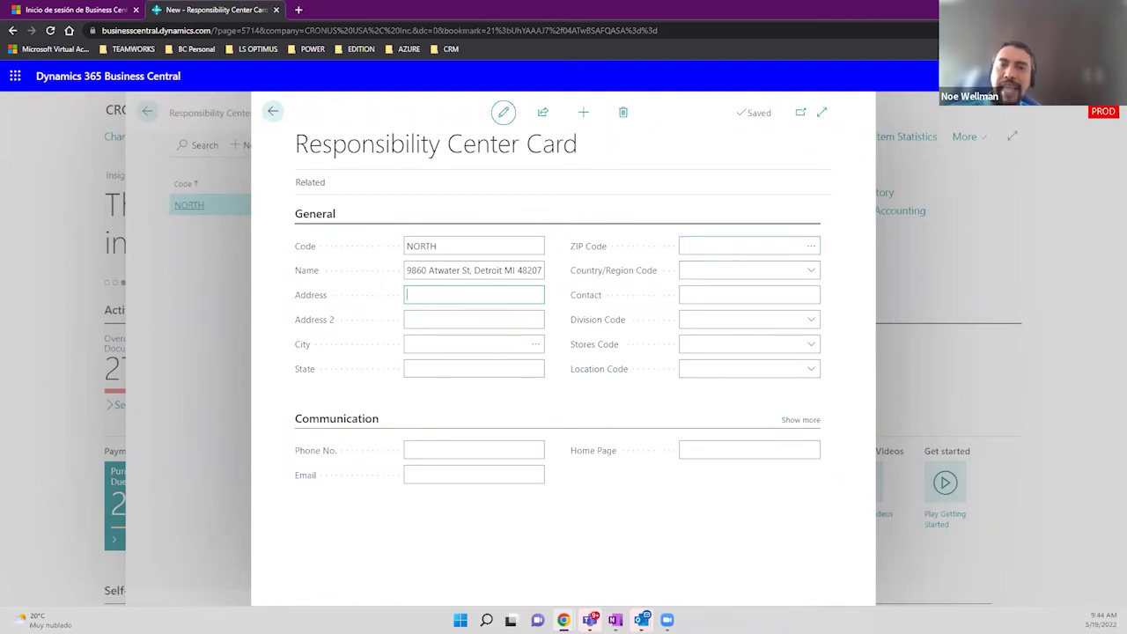
Assign Location Code MAIN, then go back into the Location Code lookup to change it.
click(707, 370)
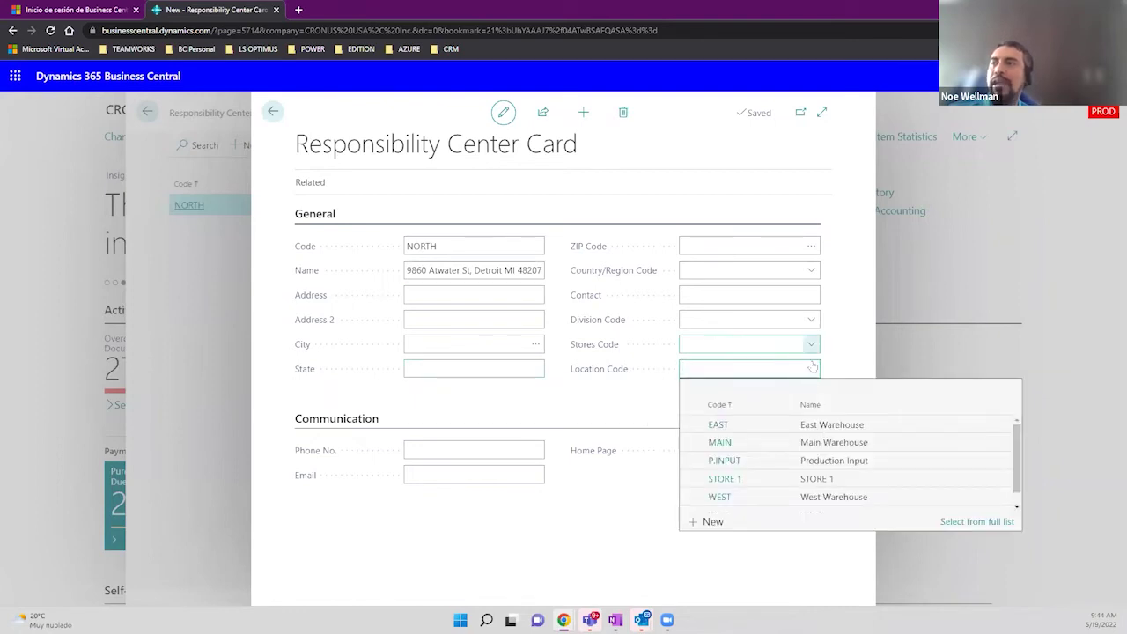
click(853, 444)
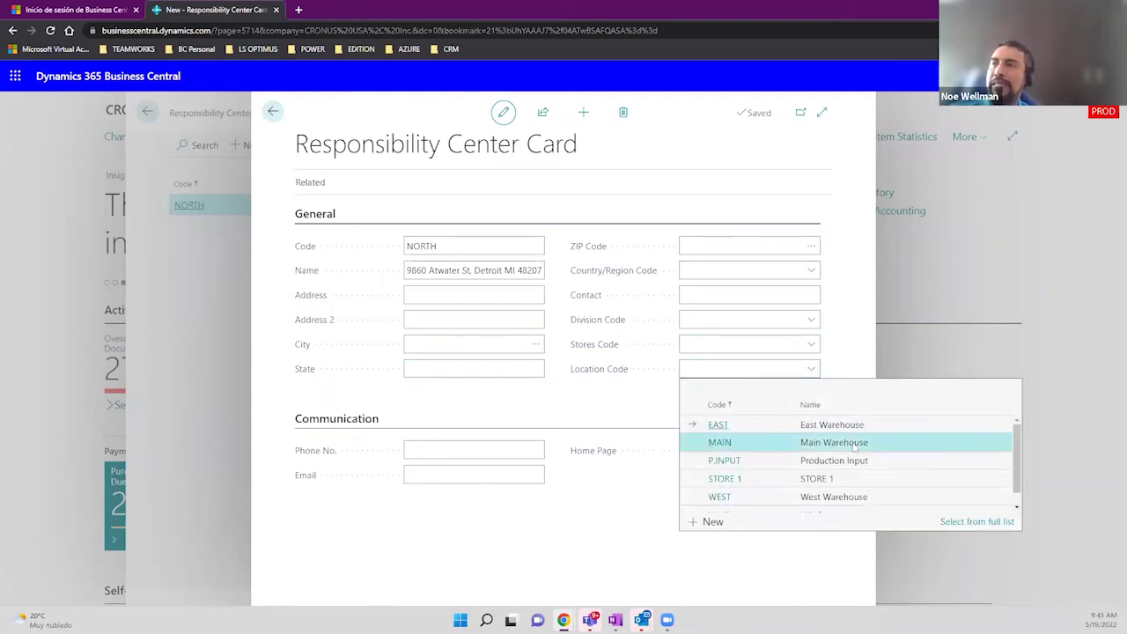
click(445, 249)
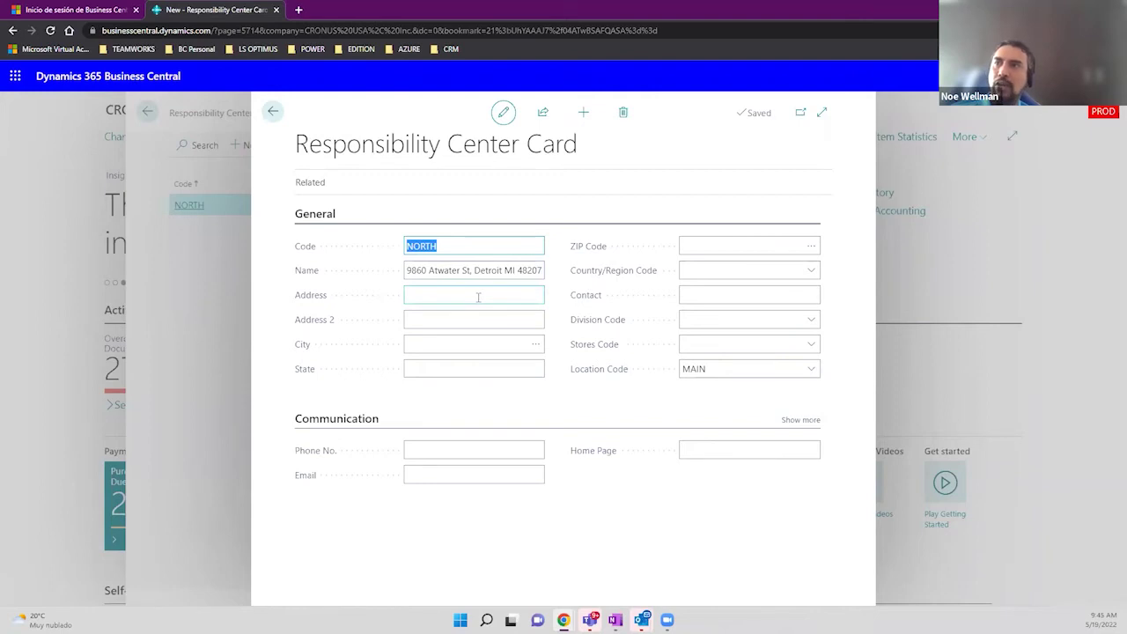
click(469, 451)
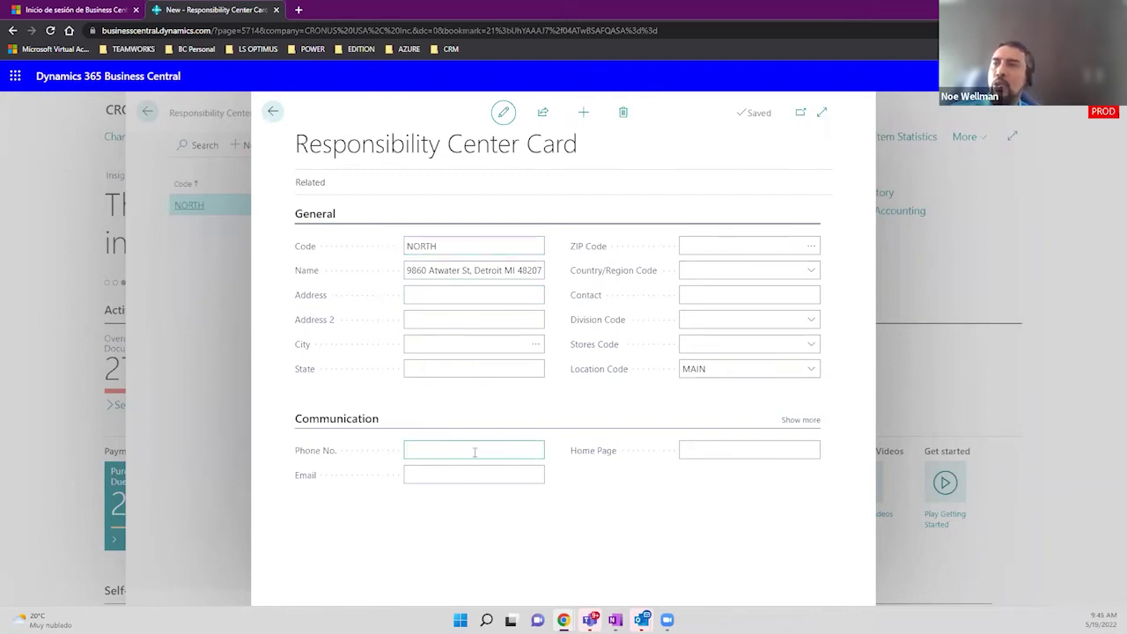
click(716, 368)
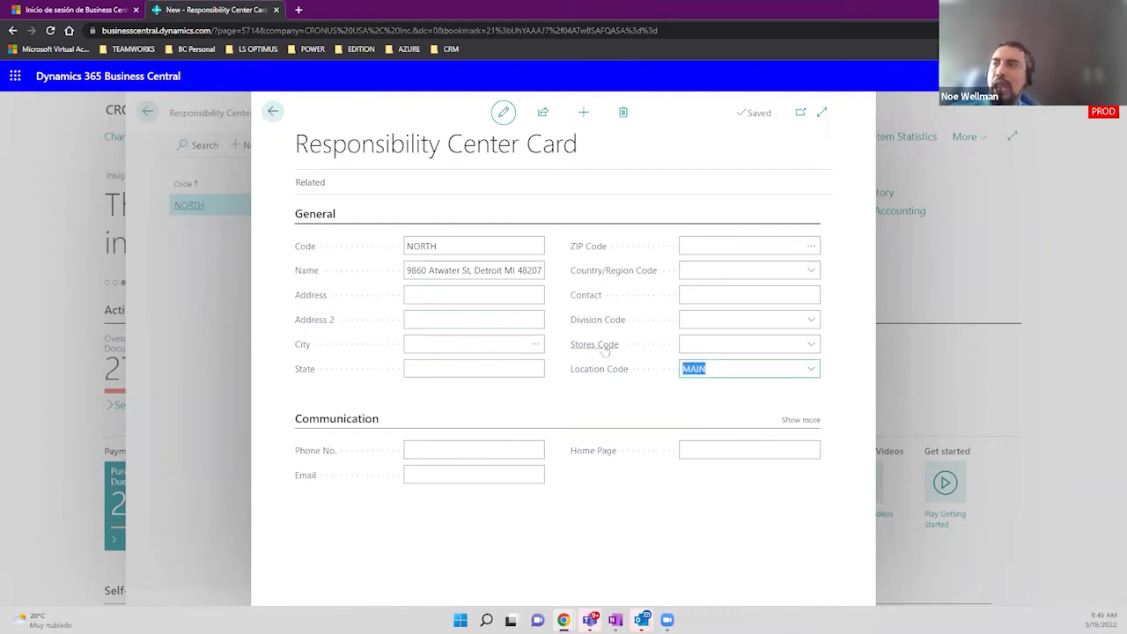
click(762, 368)
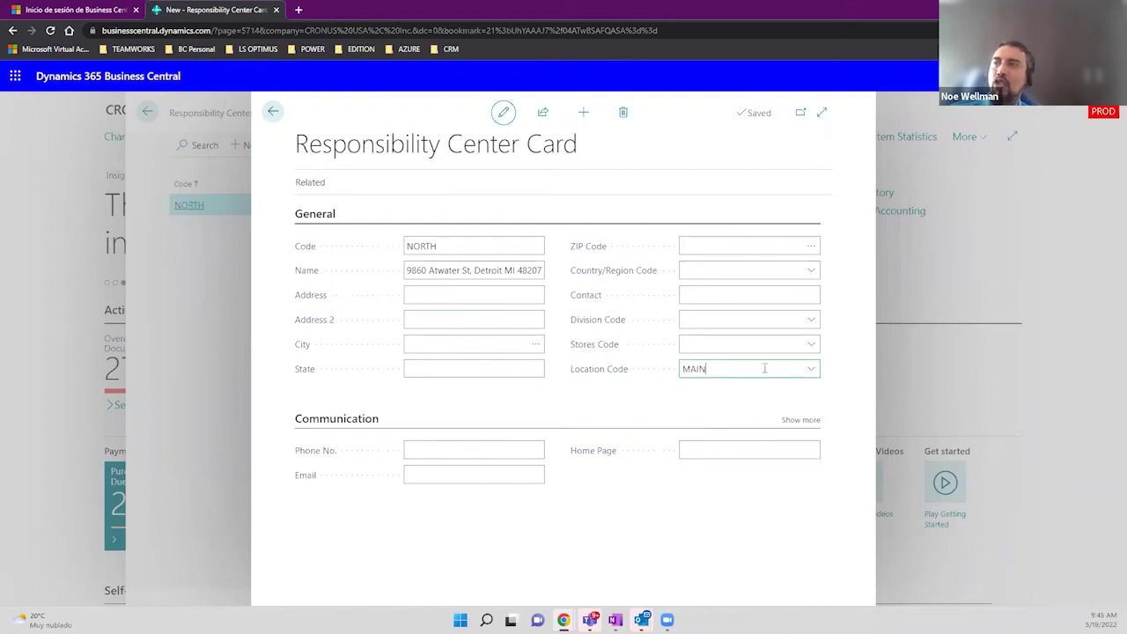
click(811, 369)
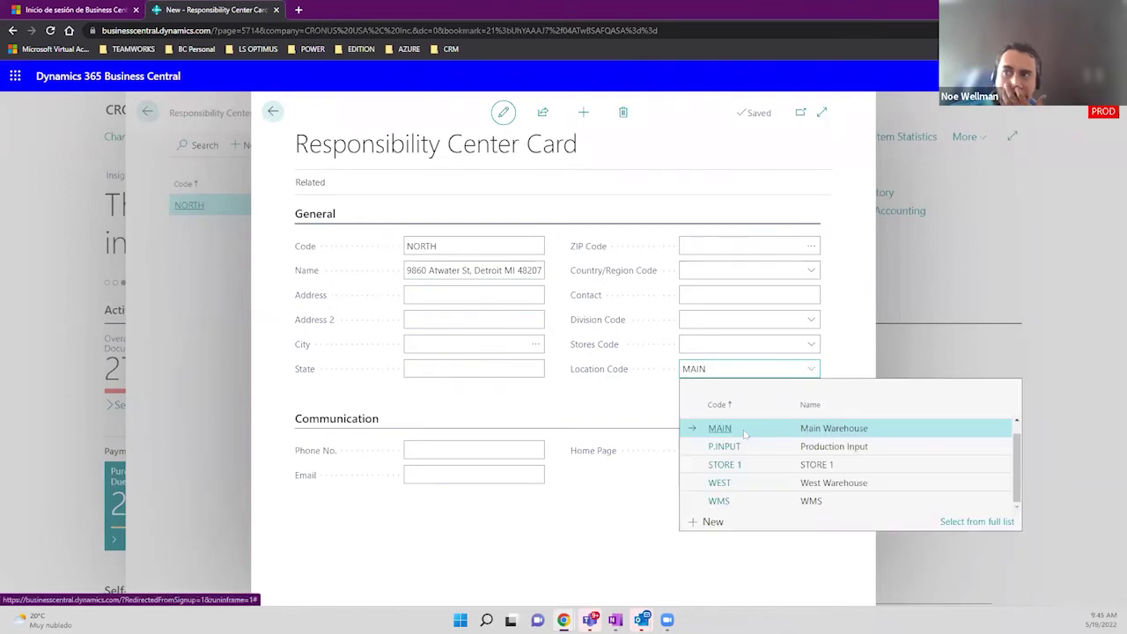
Create new location NORTH named DETROIT and assign it as the center's Location Code.
click(712, 521)
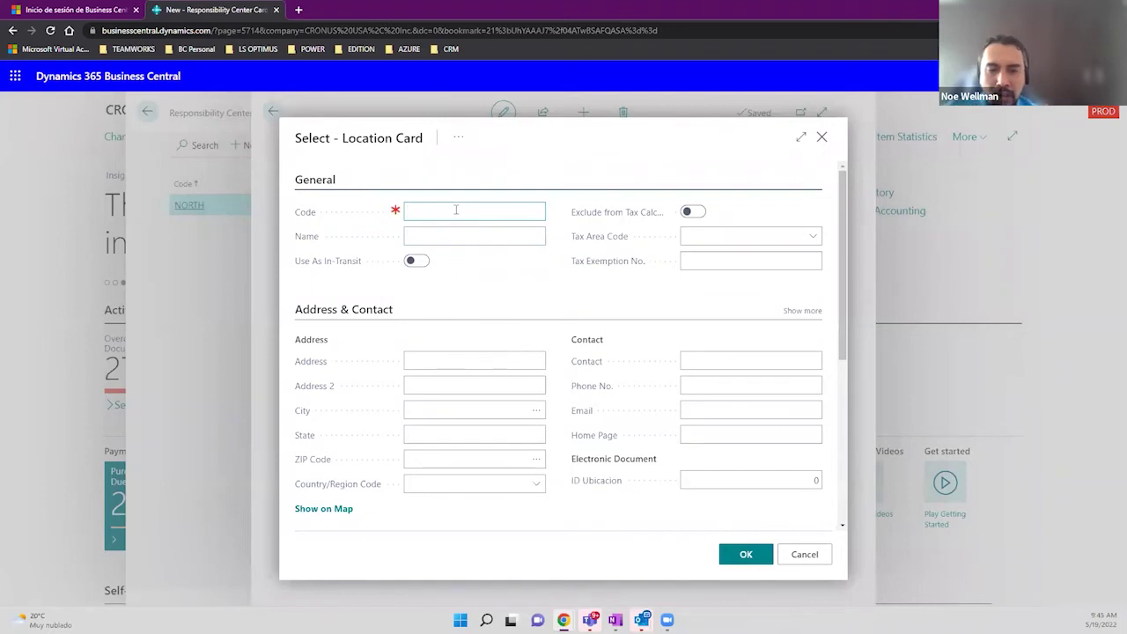
text(NORTH)
key(Tab)
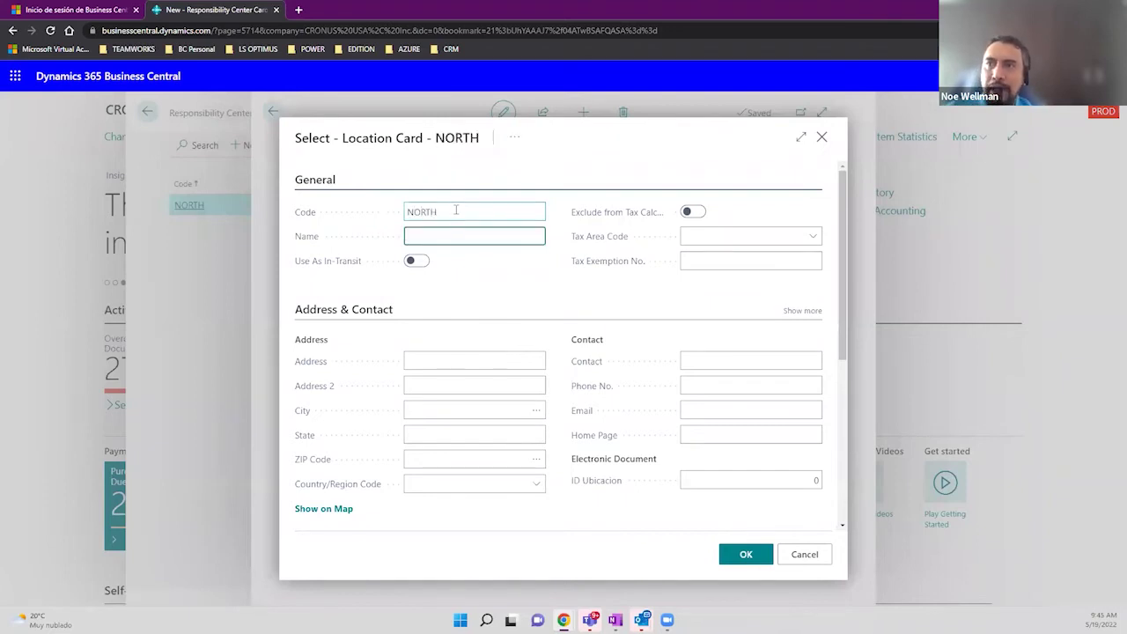
text(DETROIT)
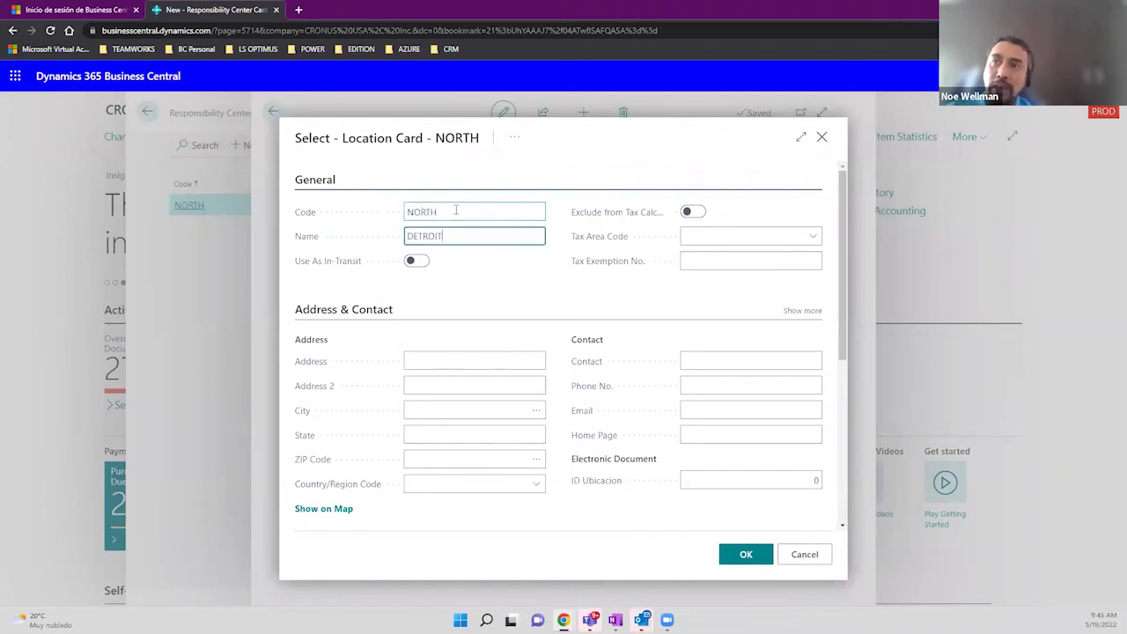
key(Tab)
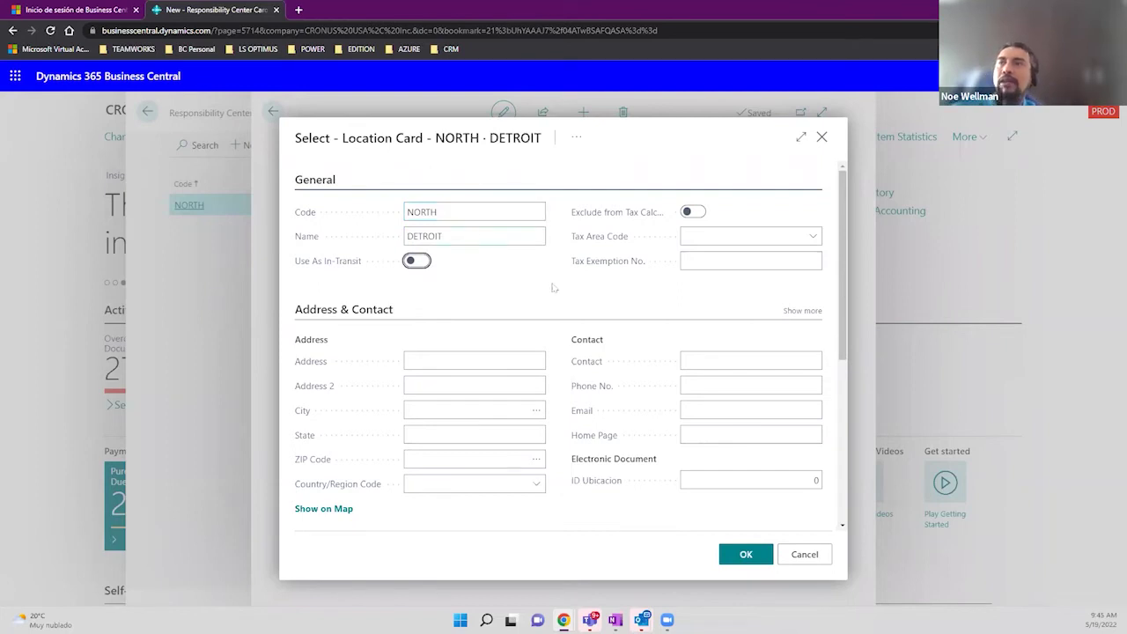
click(440, 359)
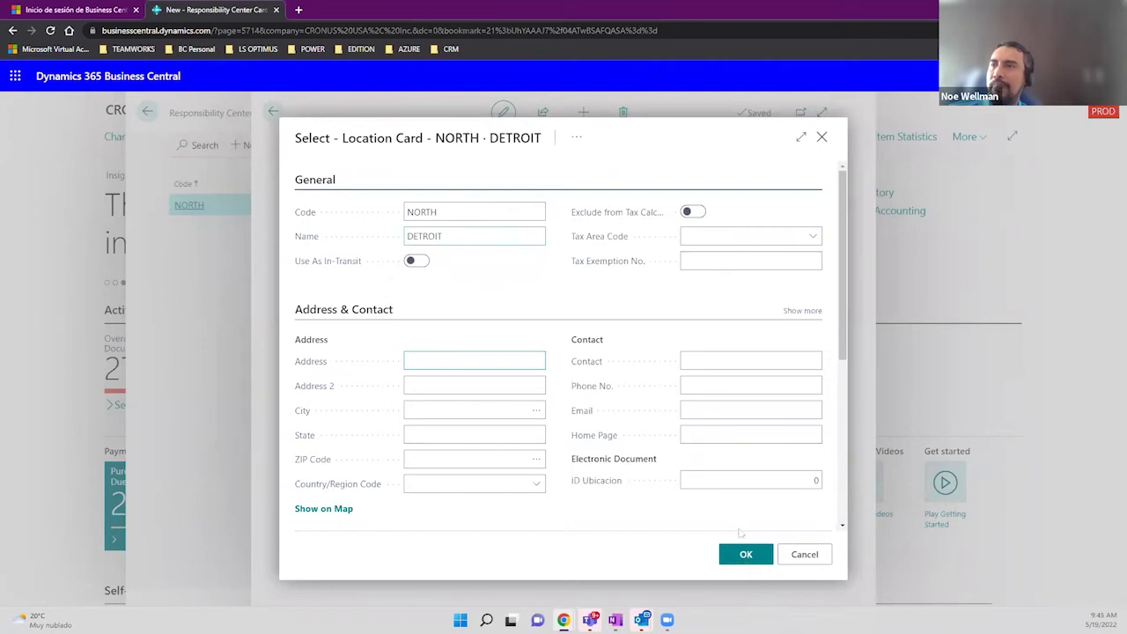
click(745, 552)
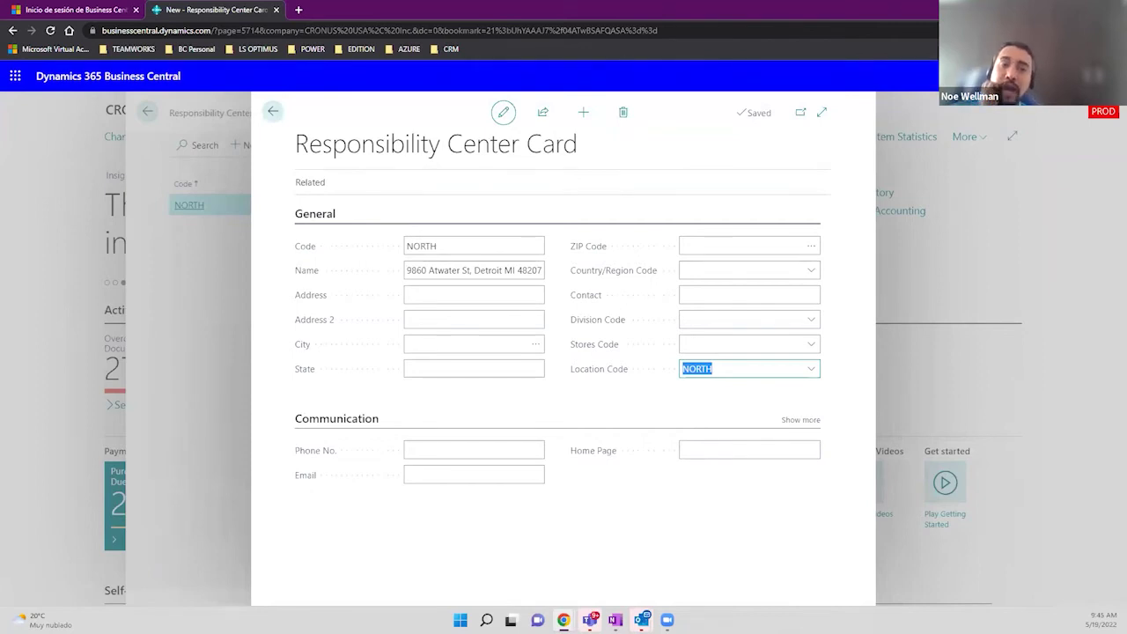
Enter the contact's e-mail in the Contact field and close the NORTH responsibility center card.
click(695, 297)
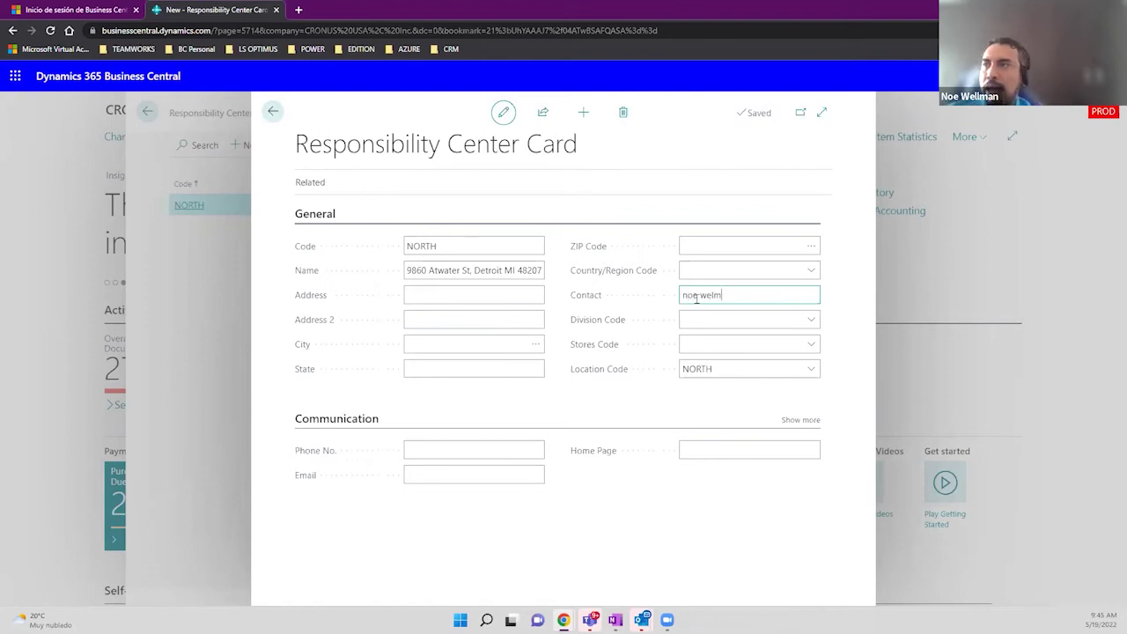
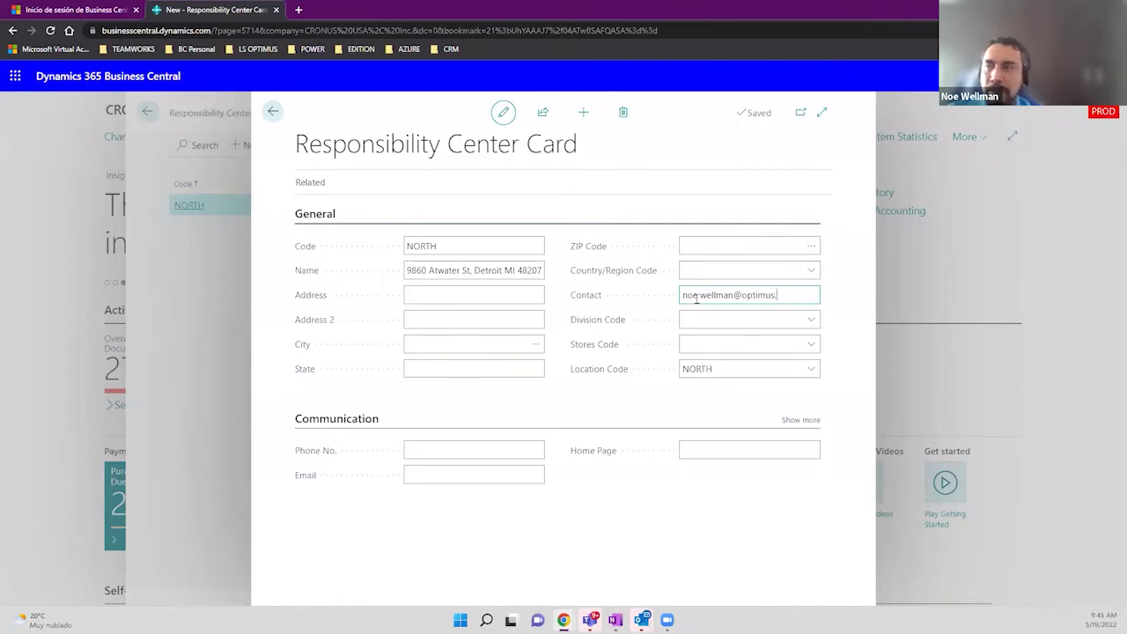
key(Tab)
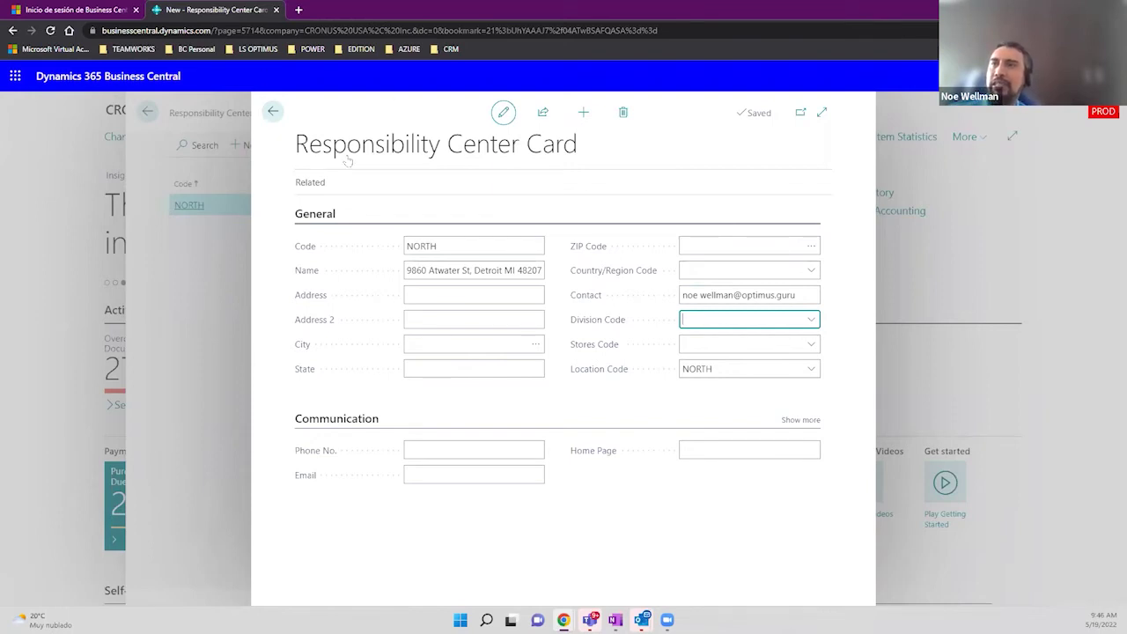
click(272, 112)
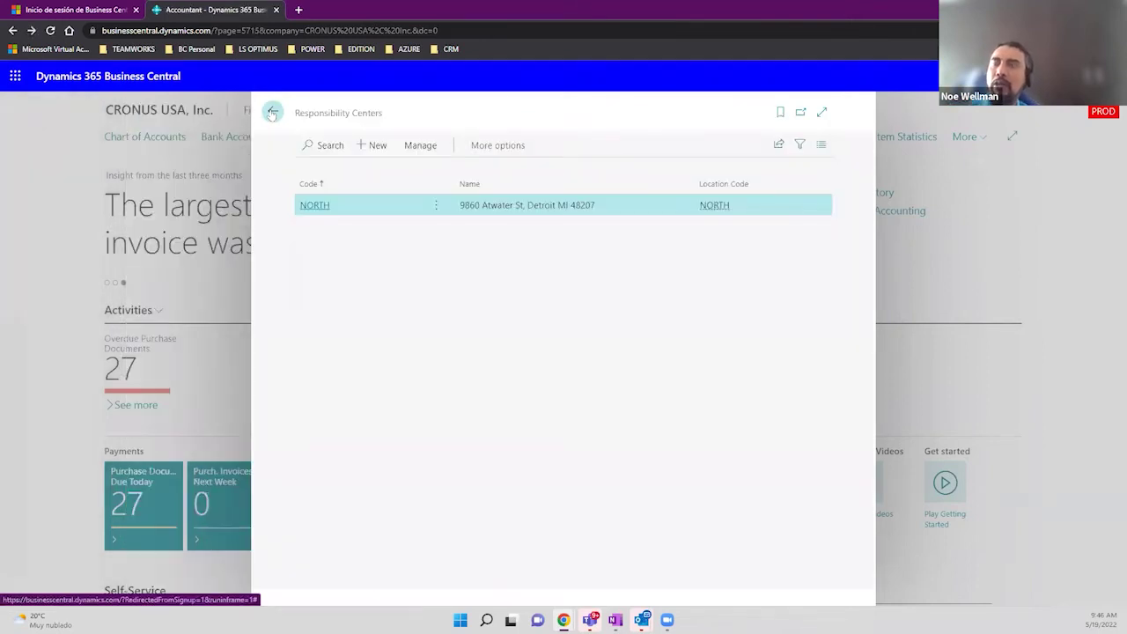
Close the Responsibility Centers list and open Customers from the navigation bar.
click(272, 113)
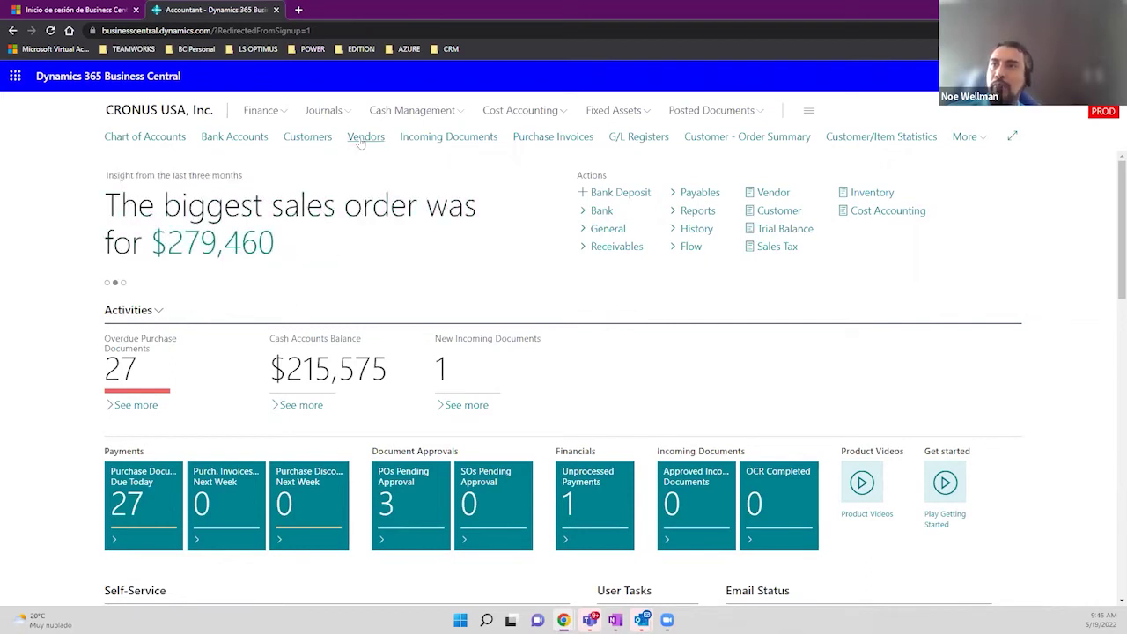
click(322, 139)
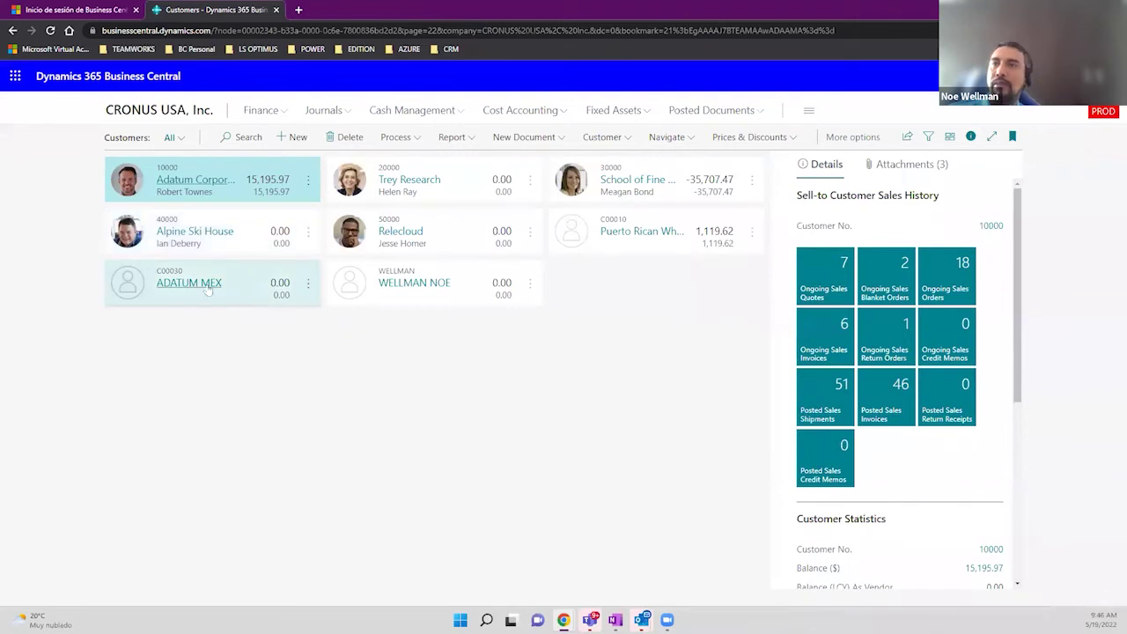
Open the 50000 Relecloud customer card and show more fields in the General section.
click(400, 232)
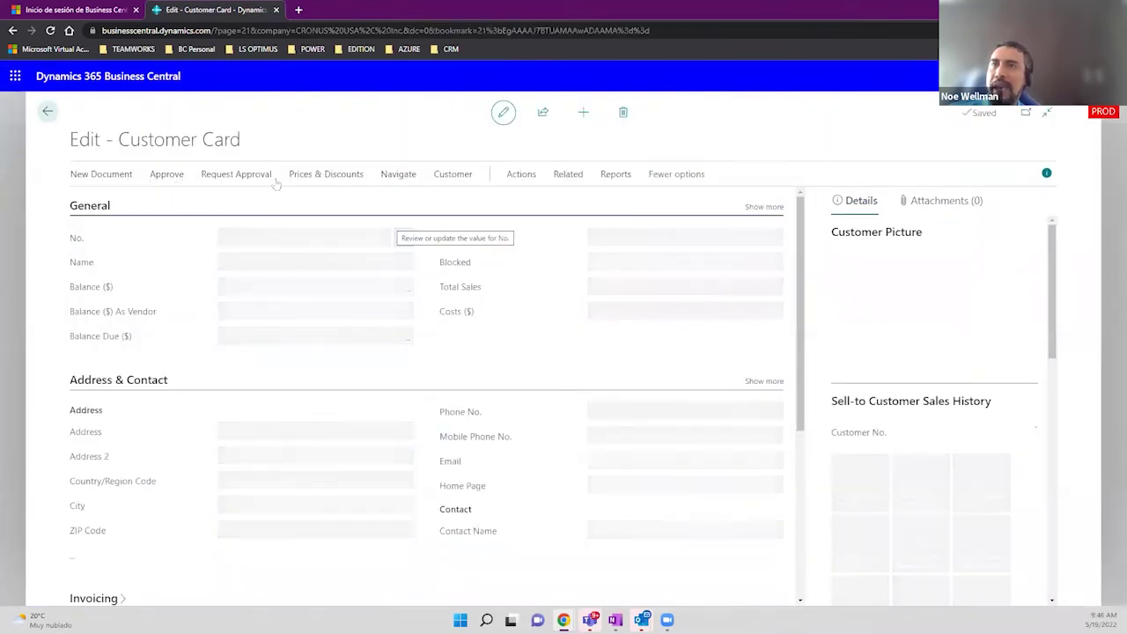
click(764, 208)
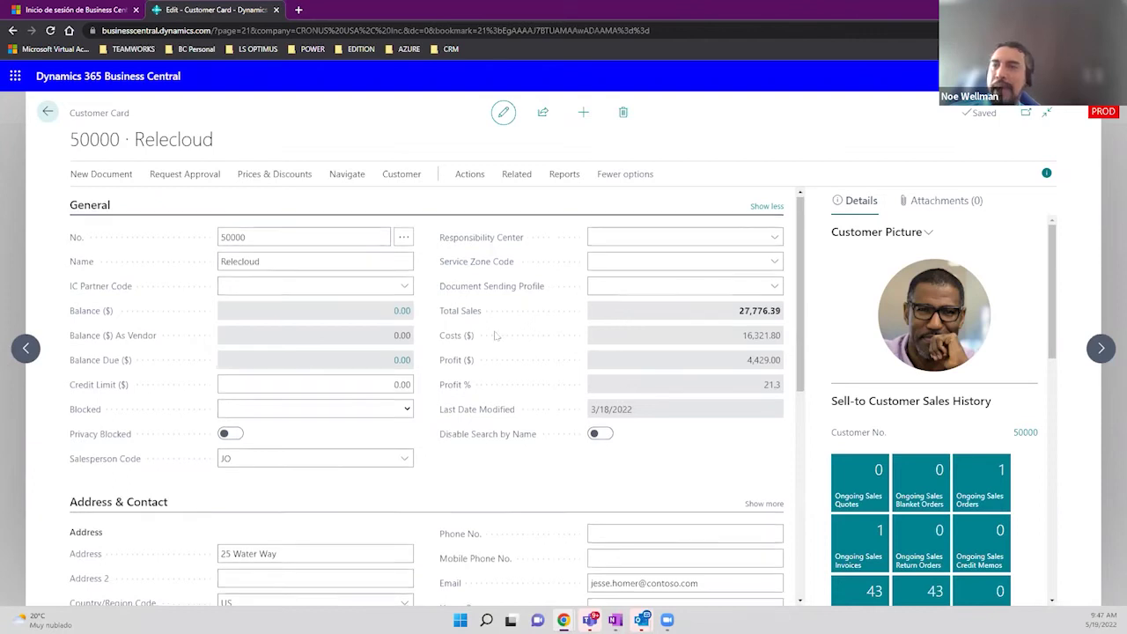
scroll(126, 486, down, 4)
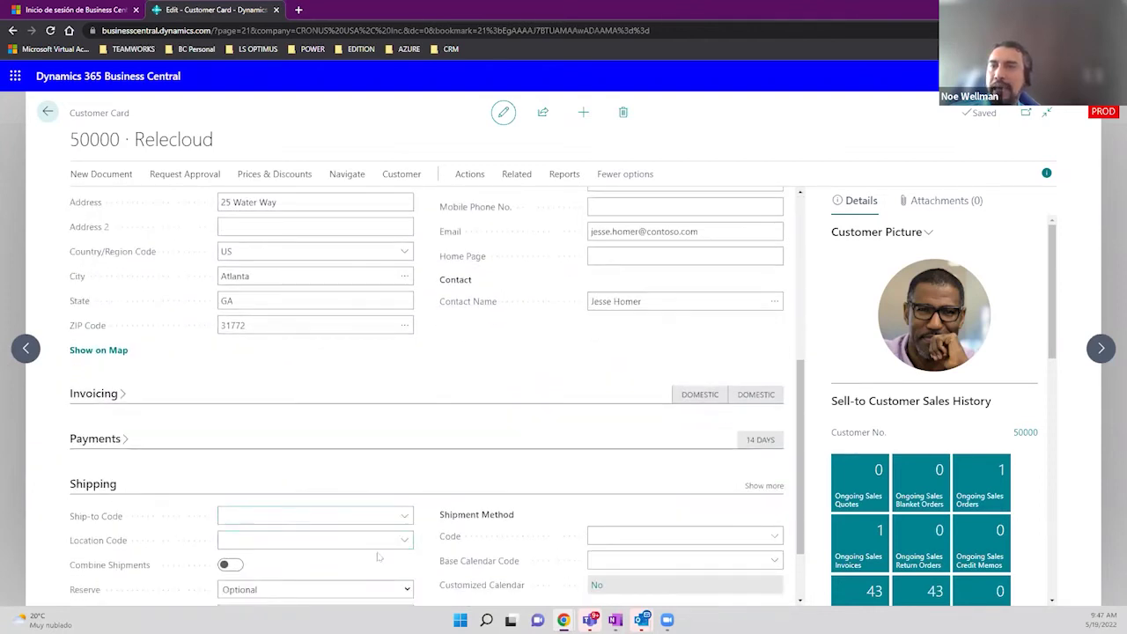
Set the Relecloud customer's location to NORTH and scroll back up to the General FastTab.
click(401, 542)
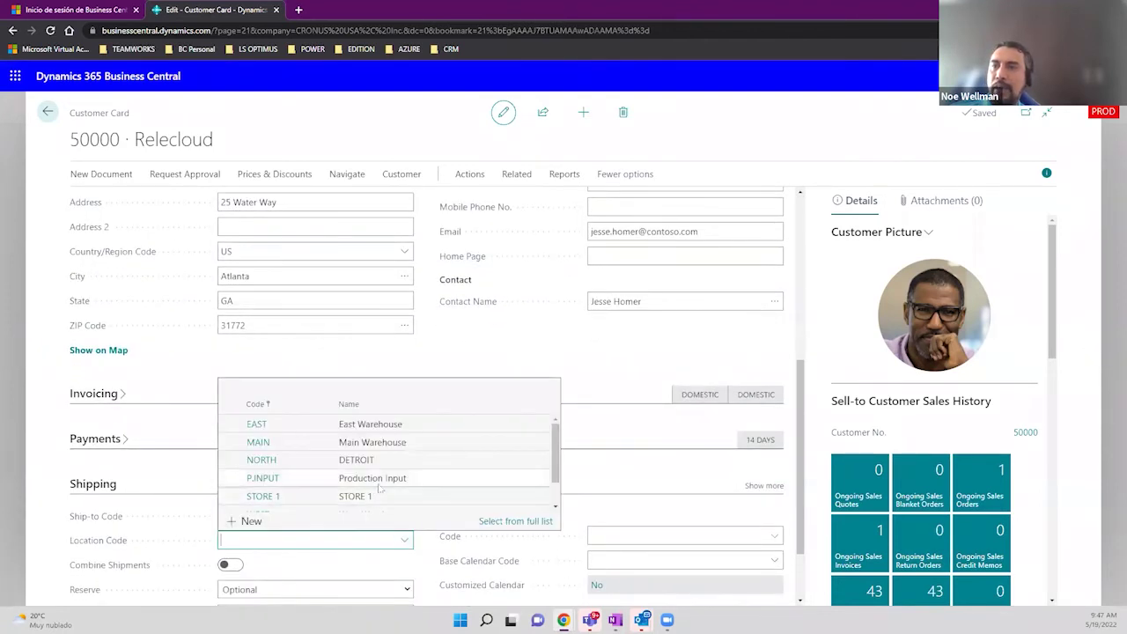
scroll(387, 475, down, 2)
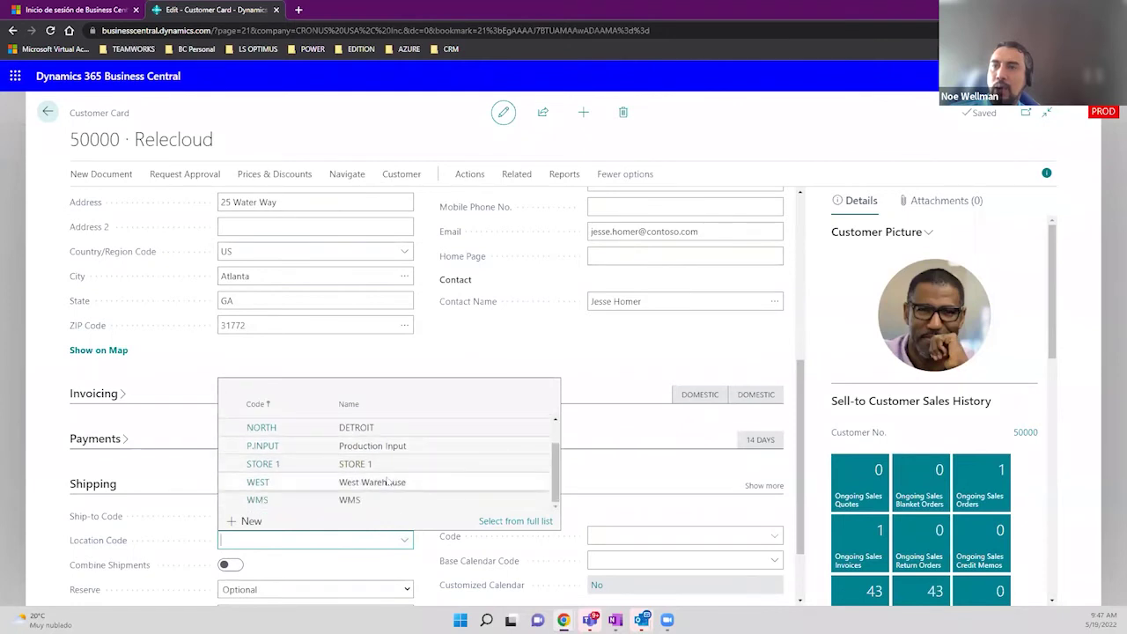
scroll(387, 481, up, 2)
click(387, 461)
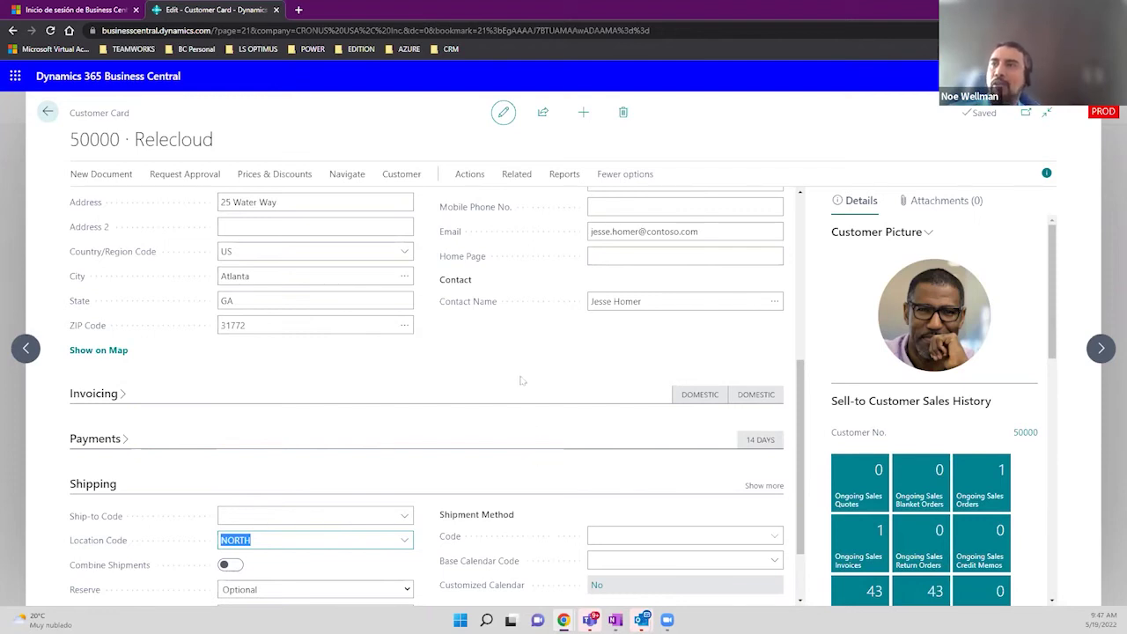
scroll(528, 372, up, 1)
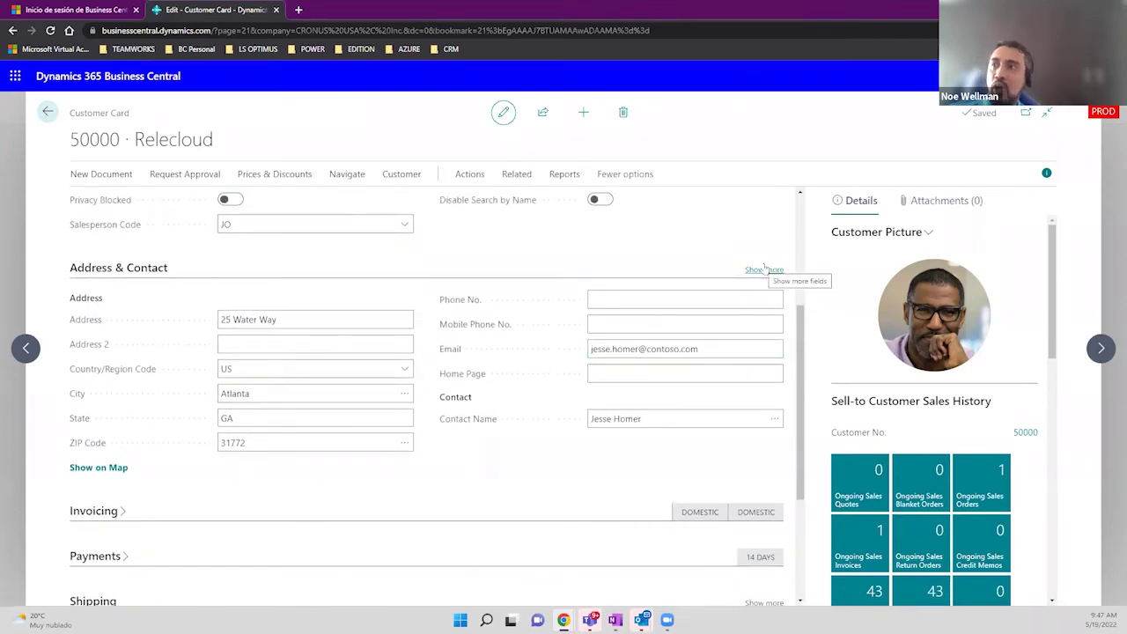
scroll(760, 264, up, 1)
scroll(760, 264, up, 1)
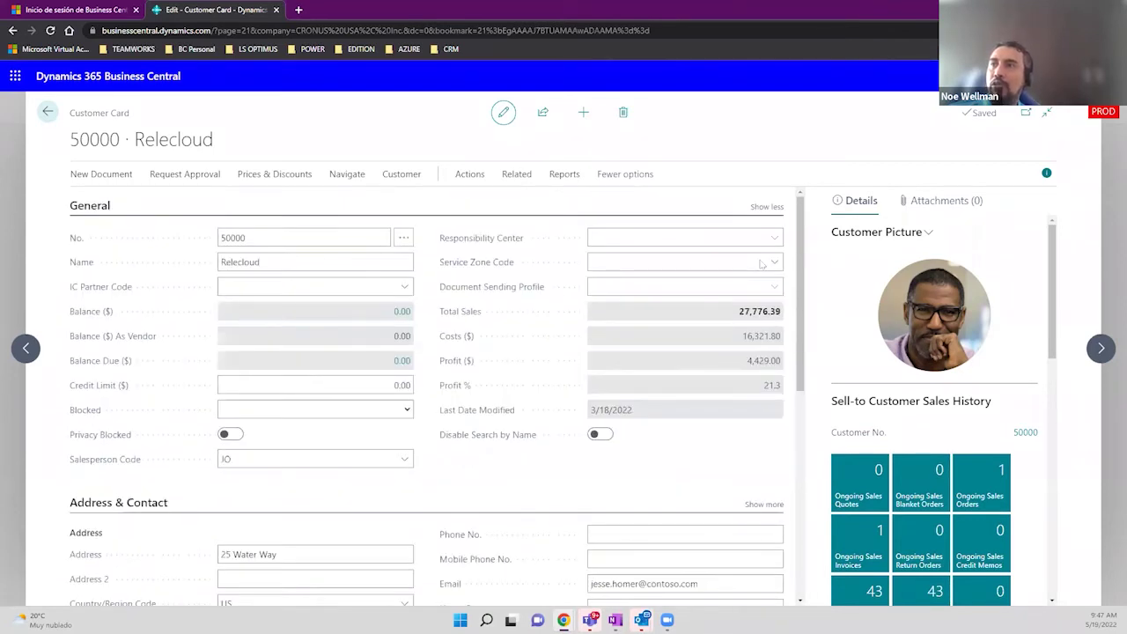
Set customer Relecloud's Responsibility Center to NORTH.
click(772, 240)
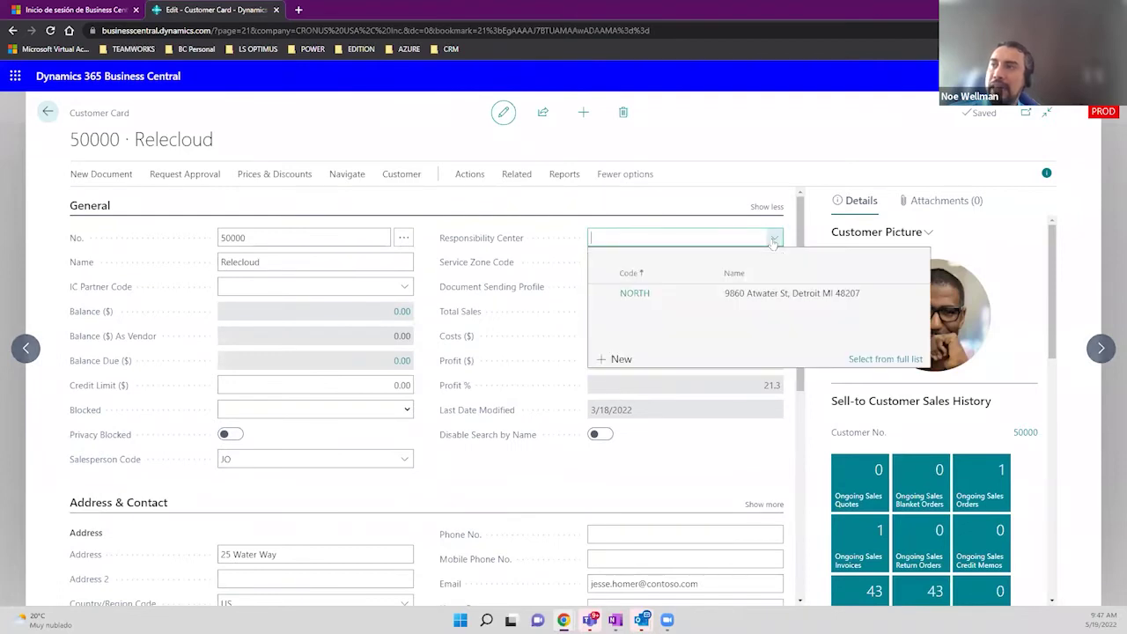
click(677, 292)
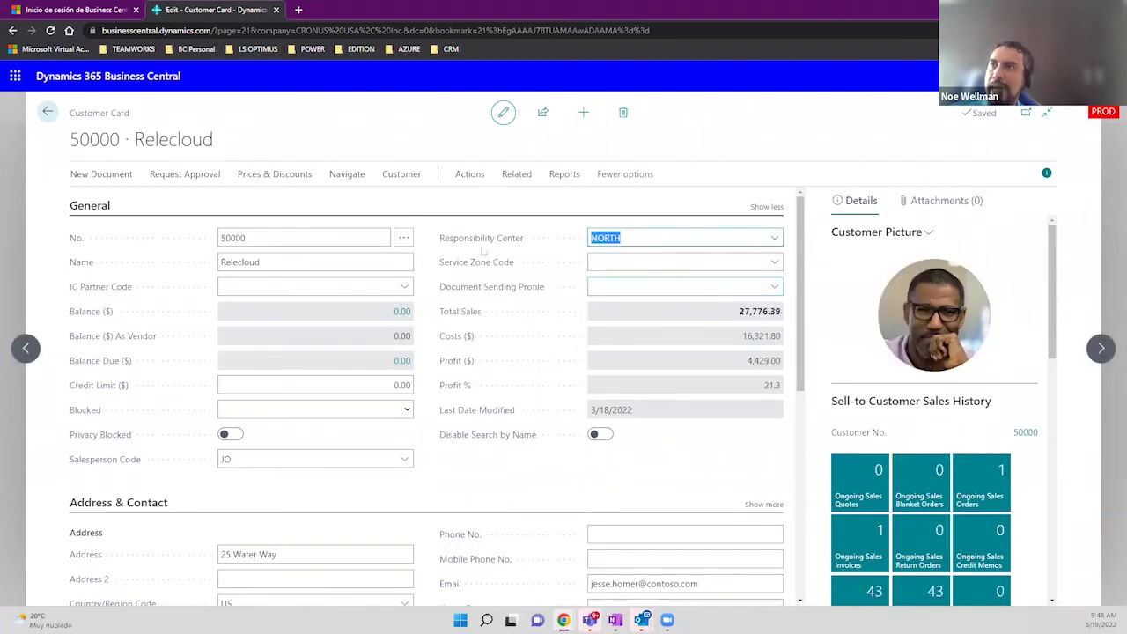
mouse_move(498, 246)
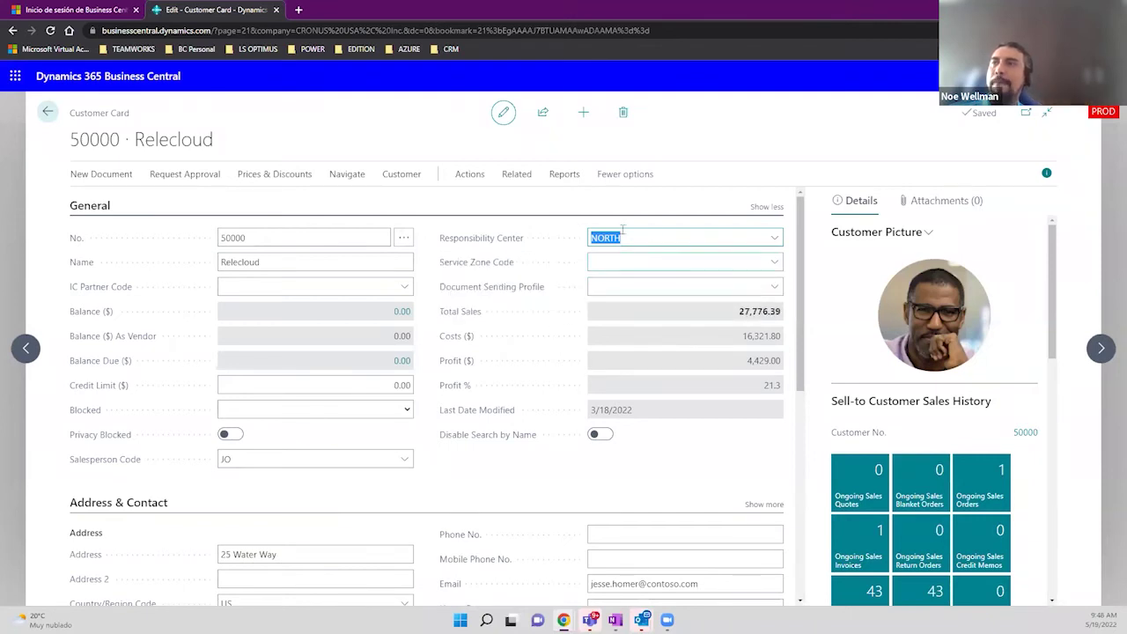
Return to the CRONUS USA, Inc. home page and bring up the inventory reports list.
click(51, 112)
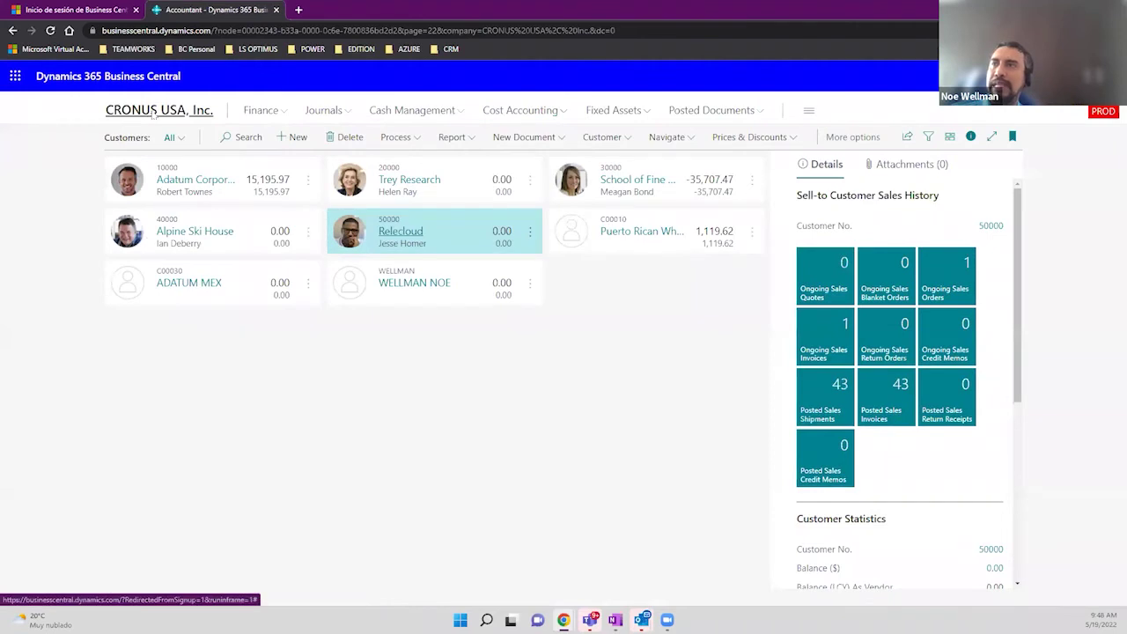
click(152, 114)
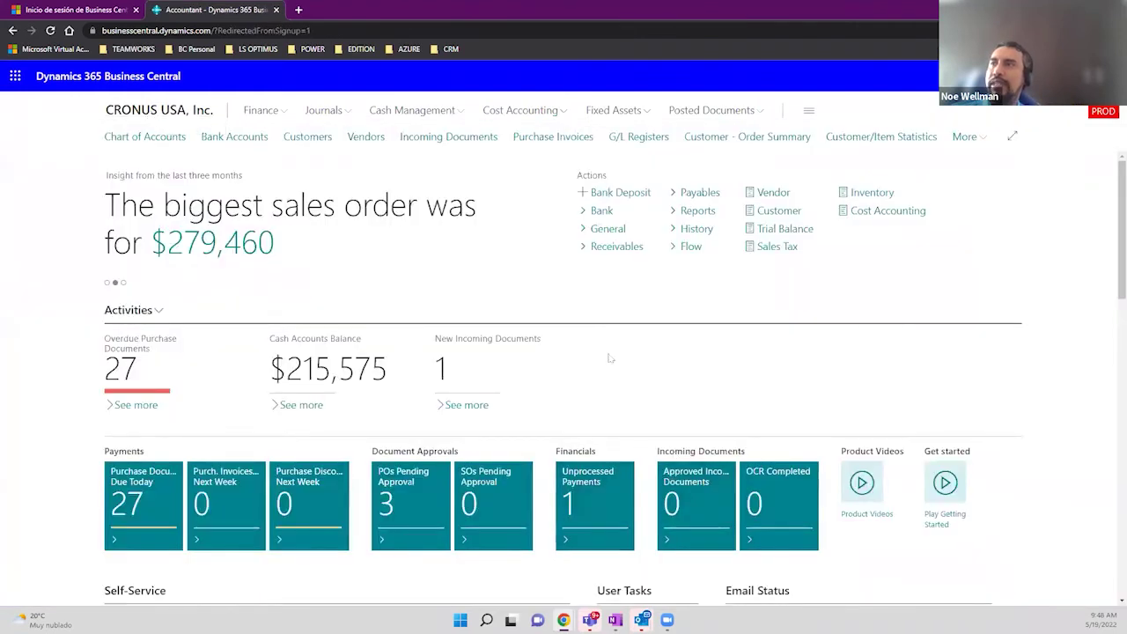
click(861, 194)
click(839, 214)
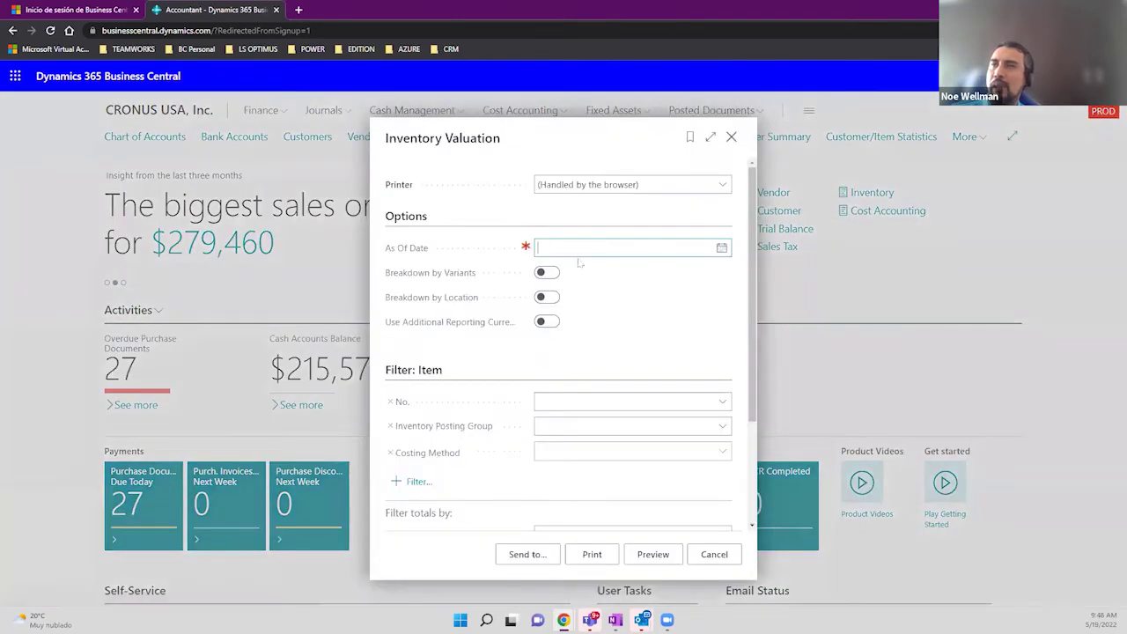
scroll(593, 377, down, 2)
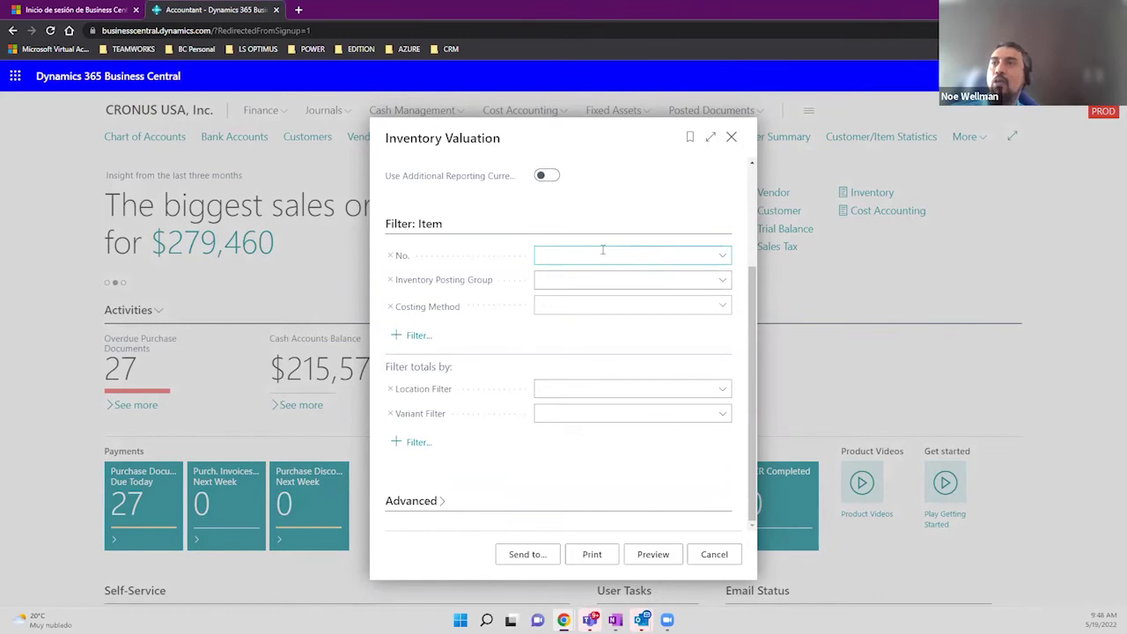
click(608, 388)
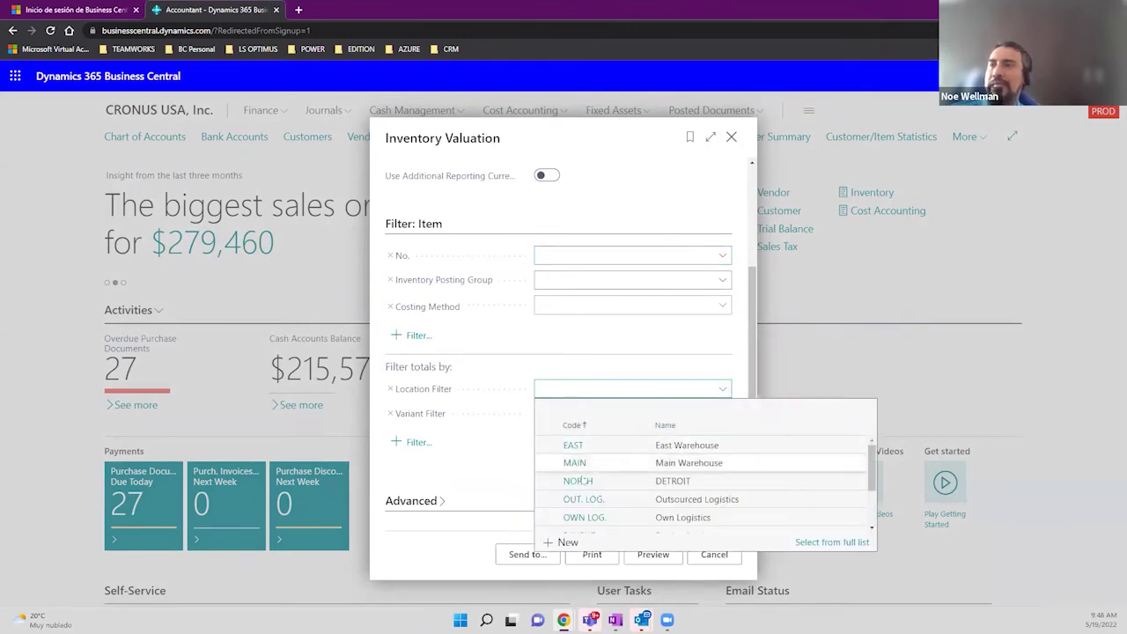
scroll(604, 457, down, 2)
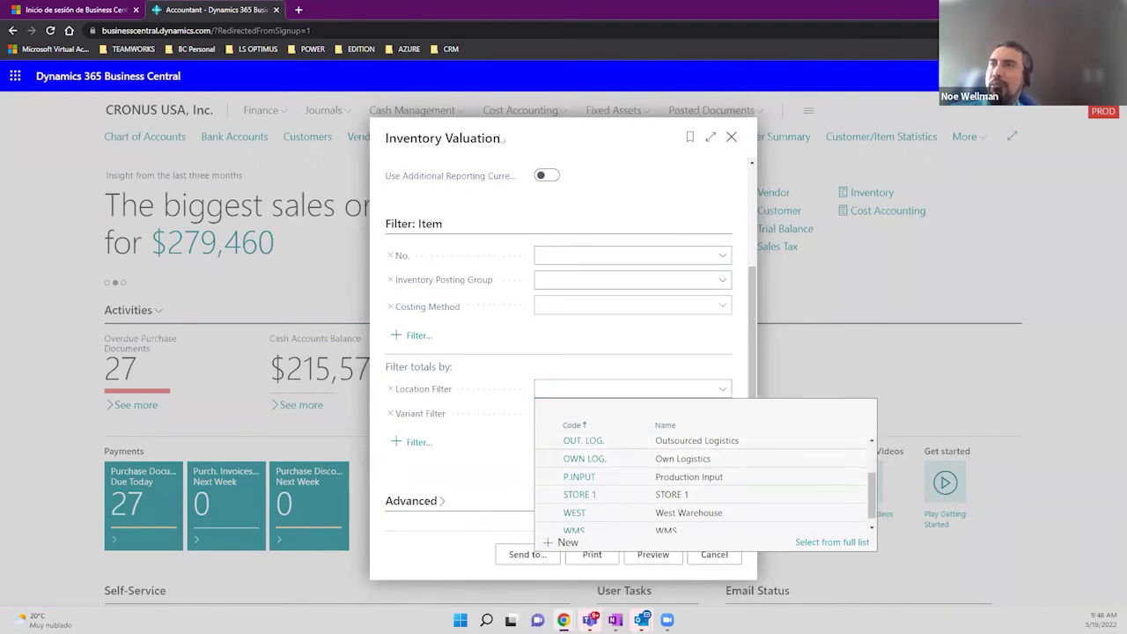
click(611, 359)
click(722, 388)
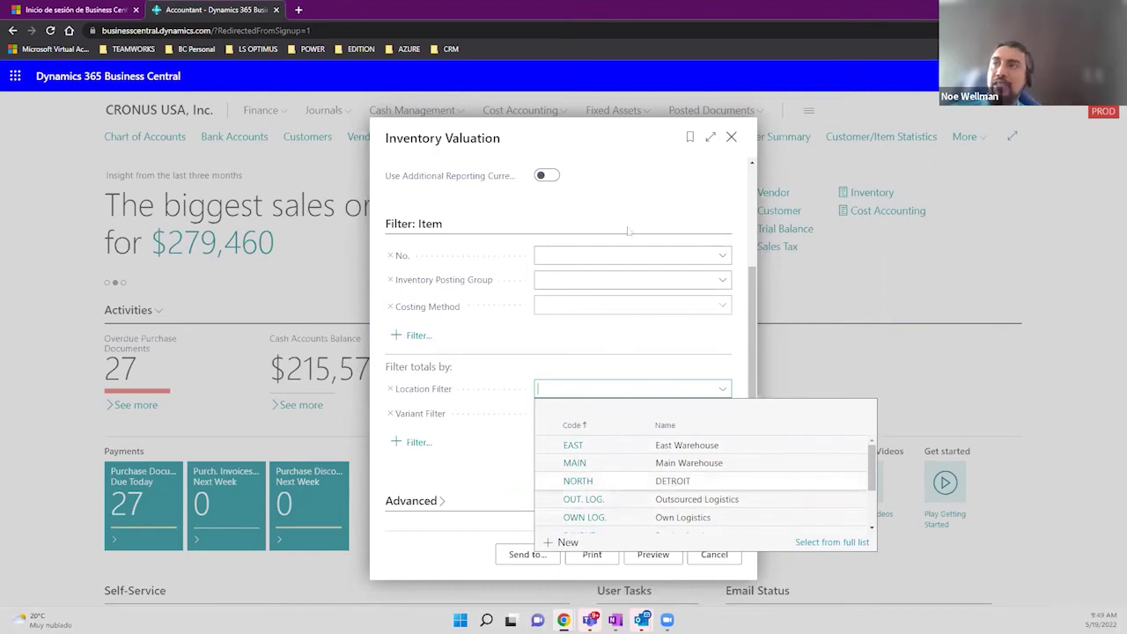
click(667, 183)
click(730, 138)
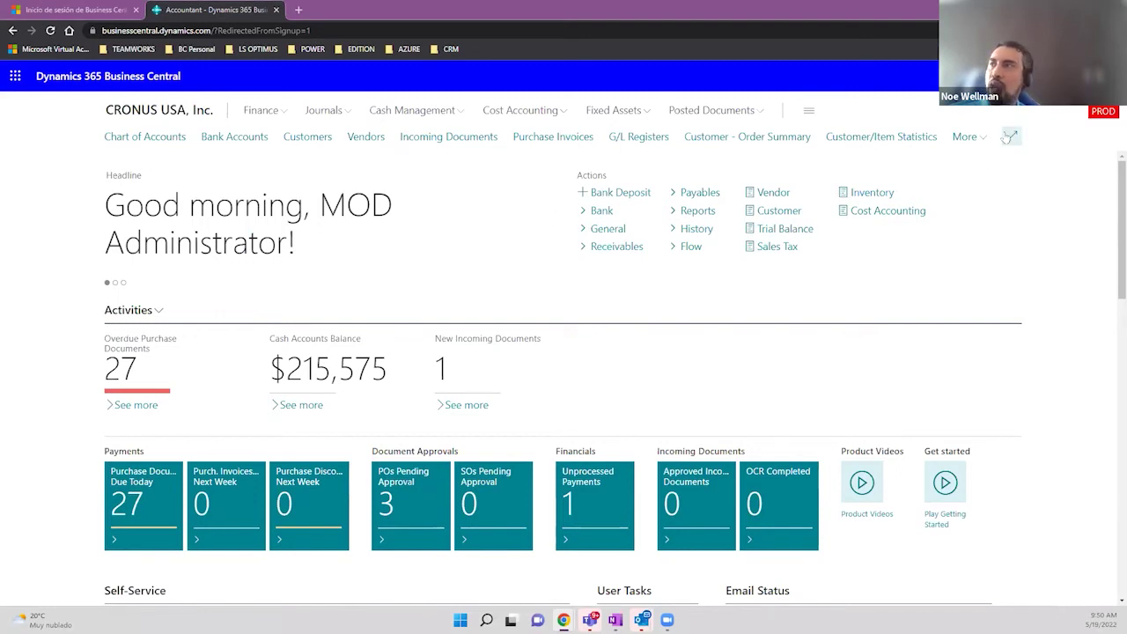
Search 'location' with Tell Me and open the Locations list.
click(1004, 53)
key(alt+q)
text(location)
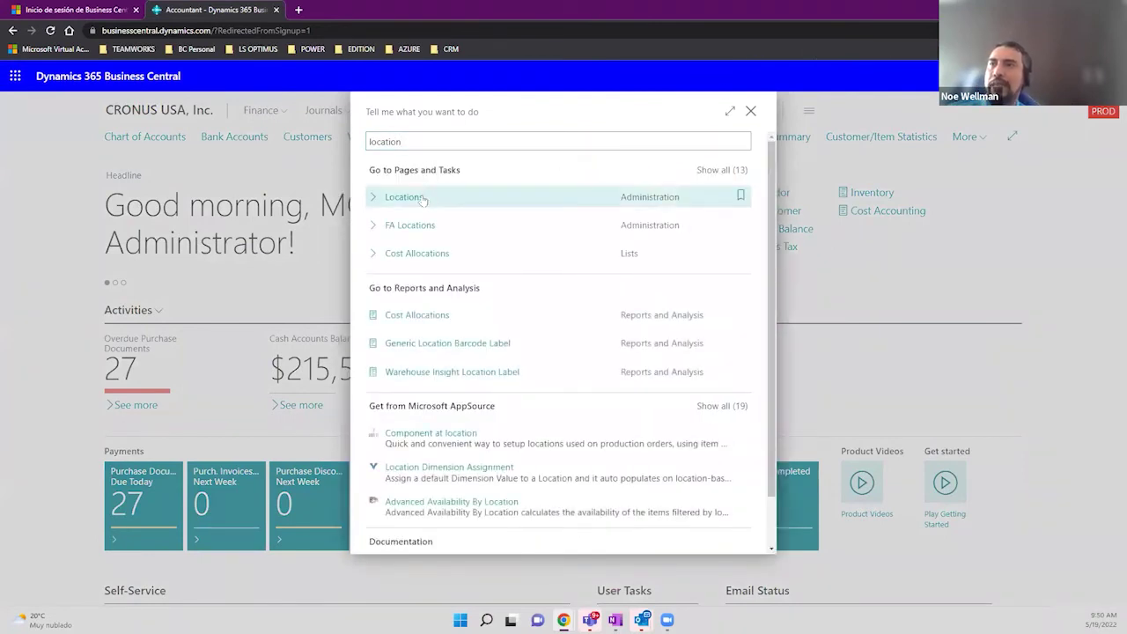
click(422, 198)
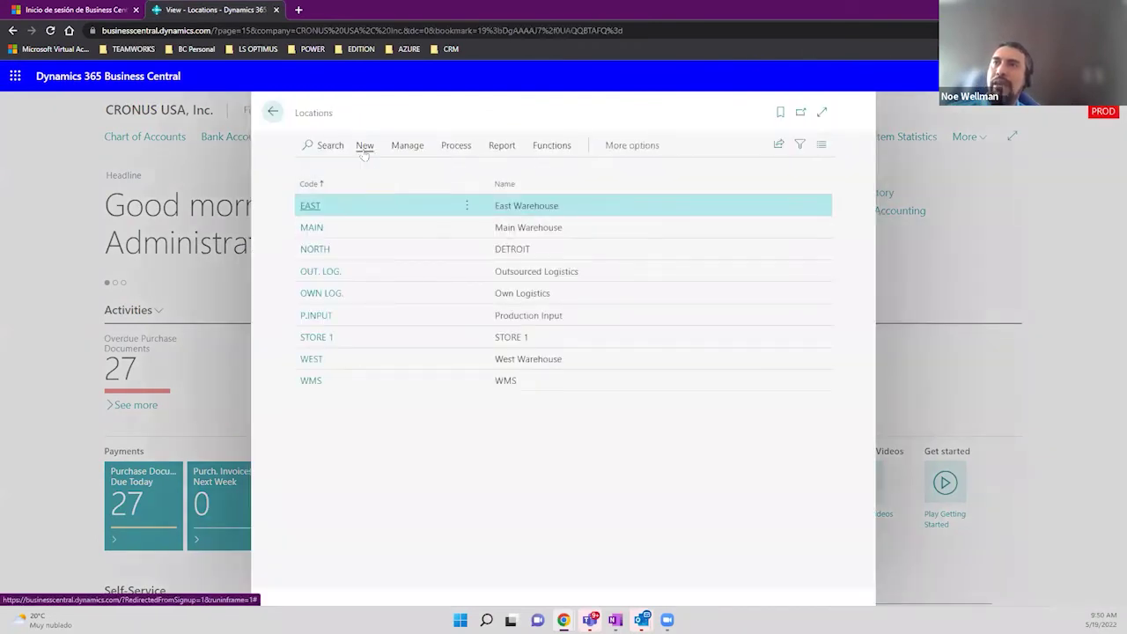
click(363, 150)
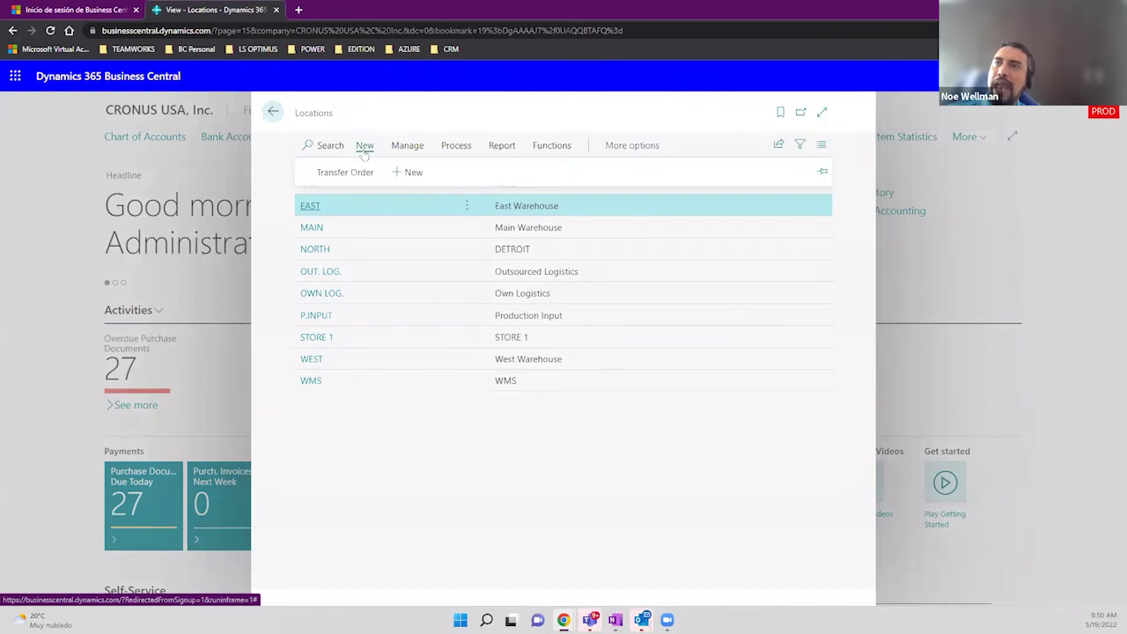
Create location TRUCK 1 named TRUCK 1 and mark it Use As In-Transit.
click(410, 172)
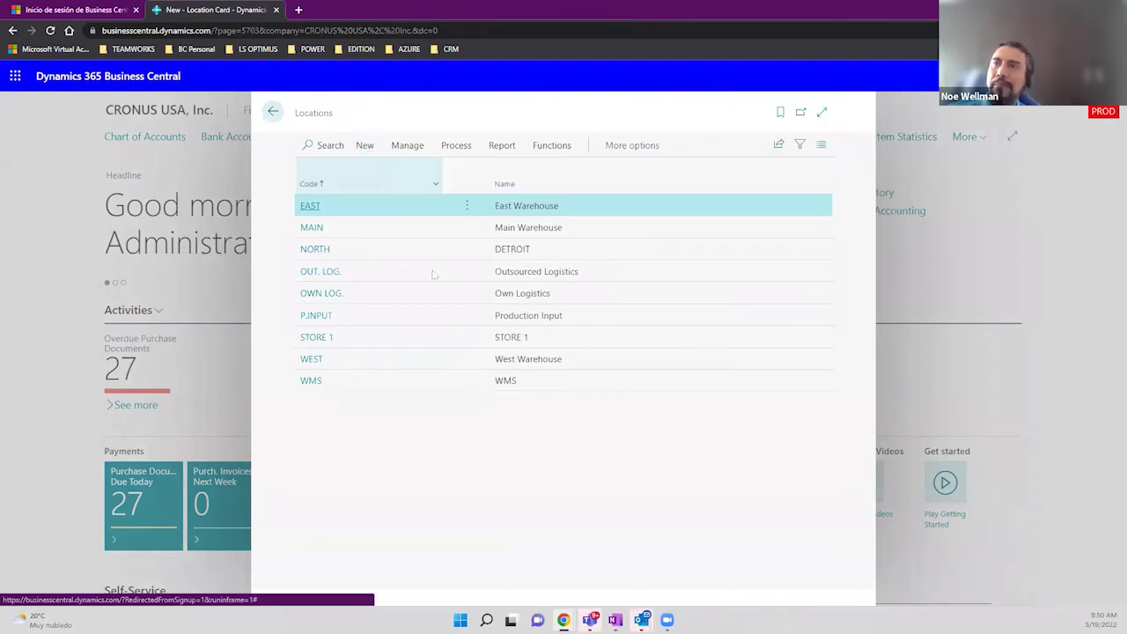
text(TRUC)
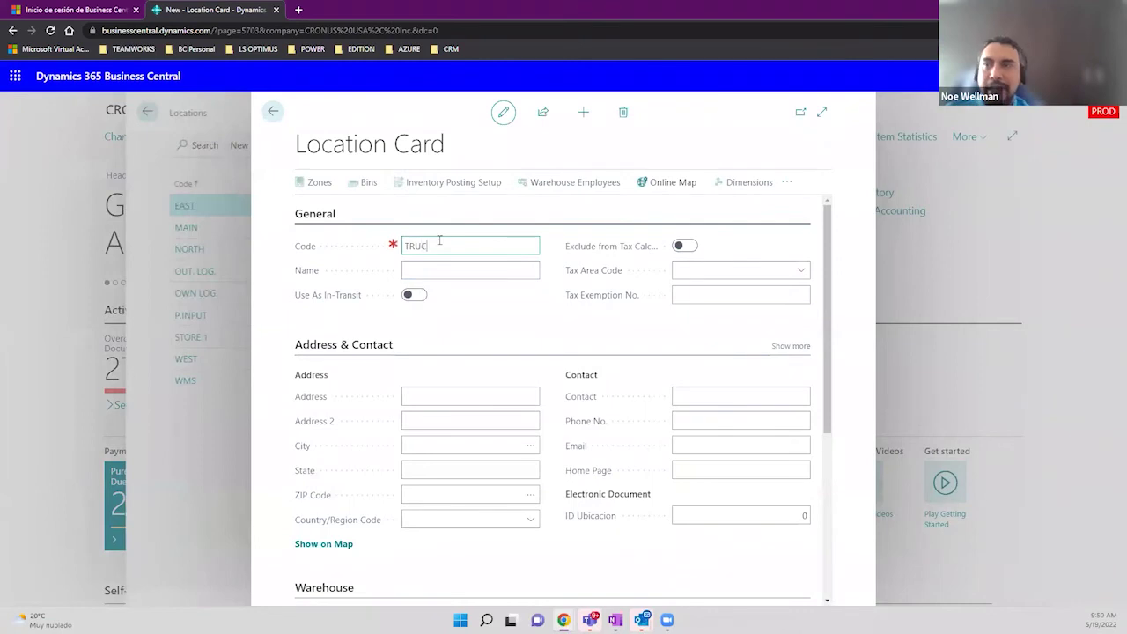
text(K 1)
key(Tab)
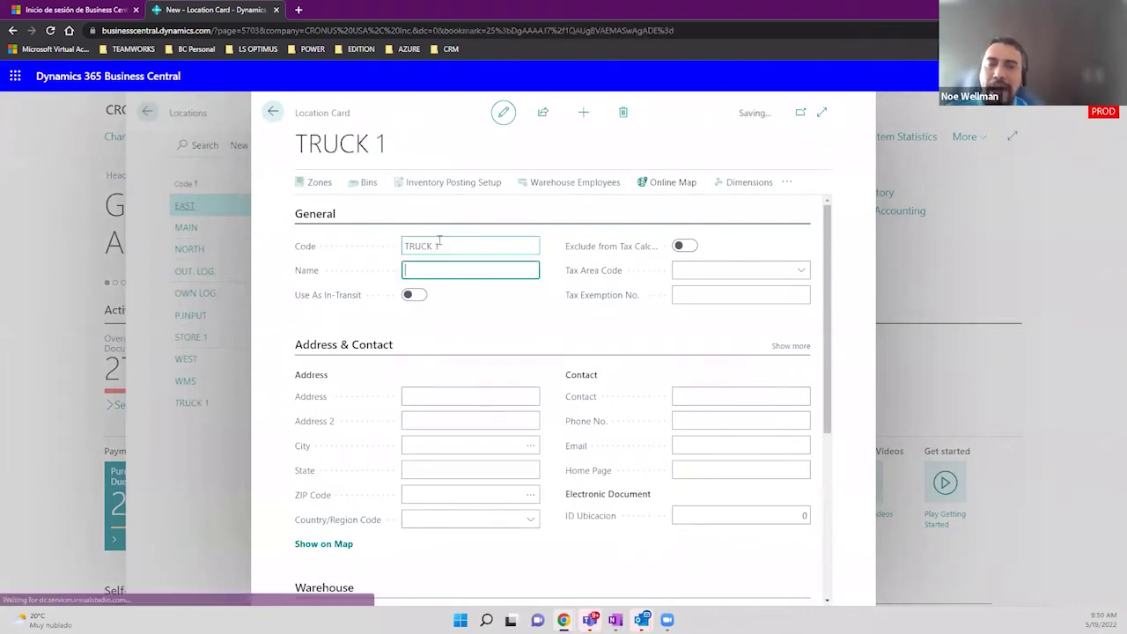
text(TRUCK)
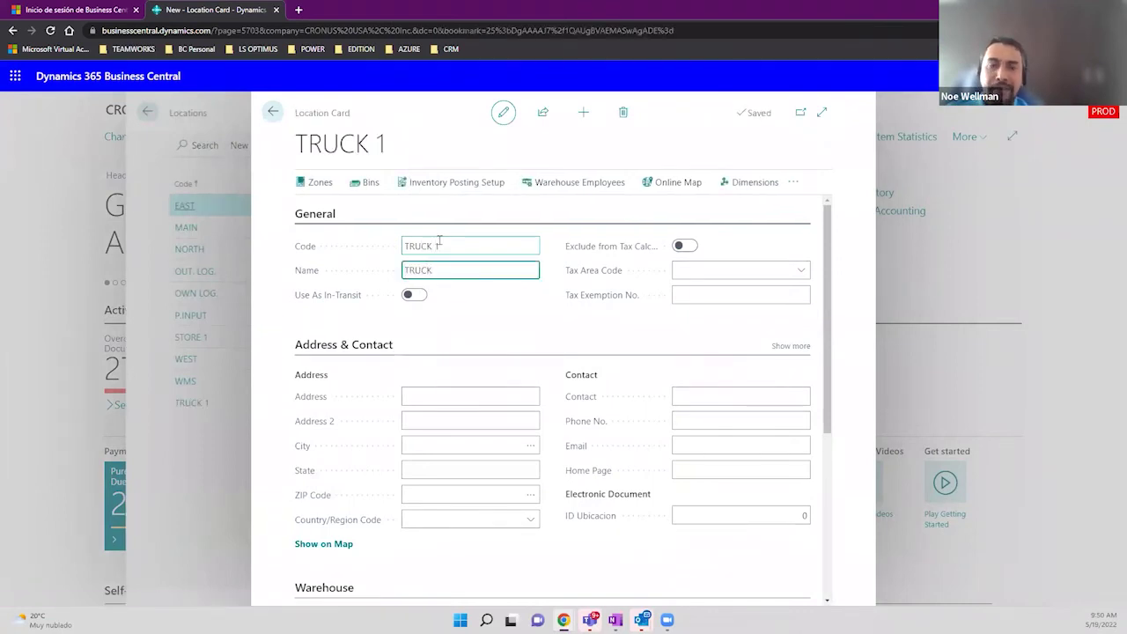
text( 1)
key(Tab)
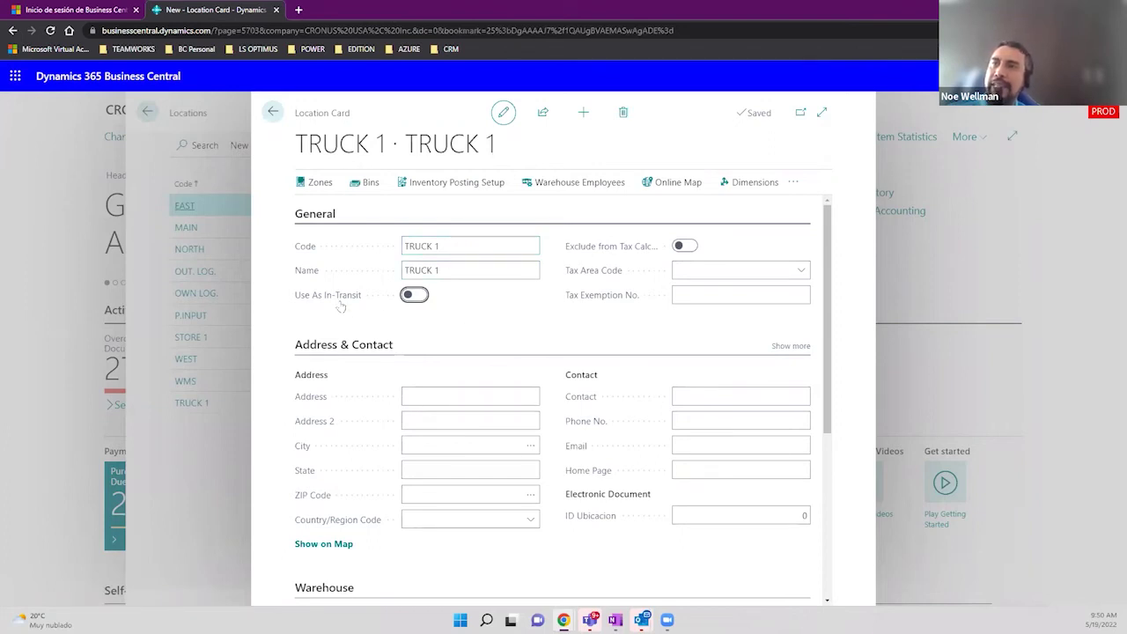
mouse_move(339, 302)
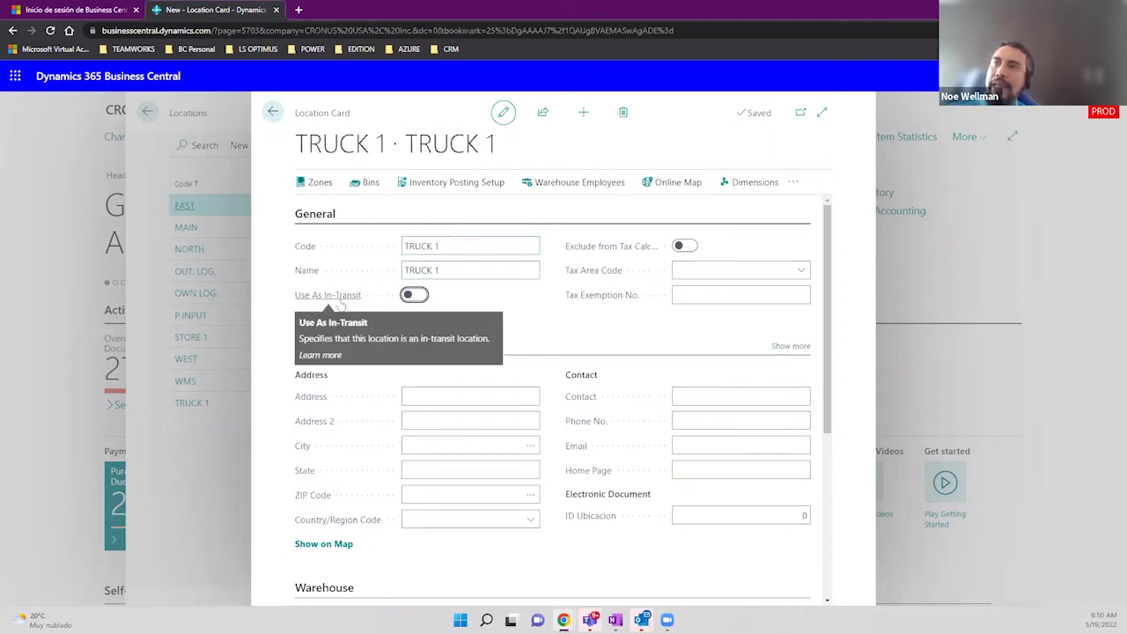
click(410, 296)
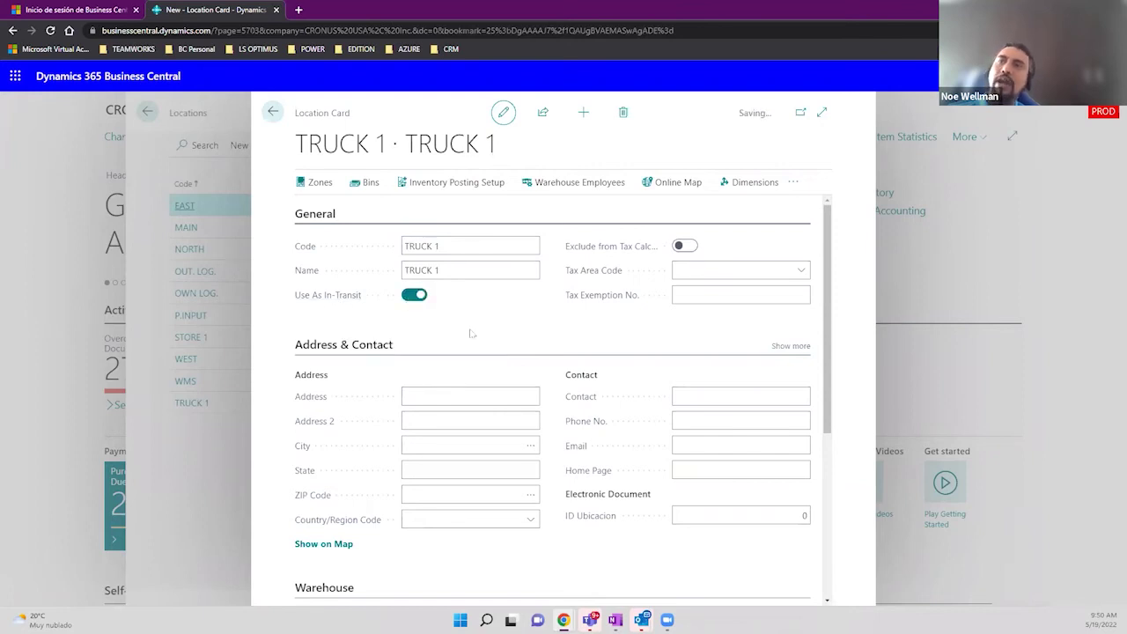
Fill in the TRUCK 1 location's phone number and contact.
click(432, 422)
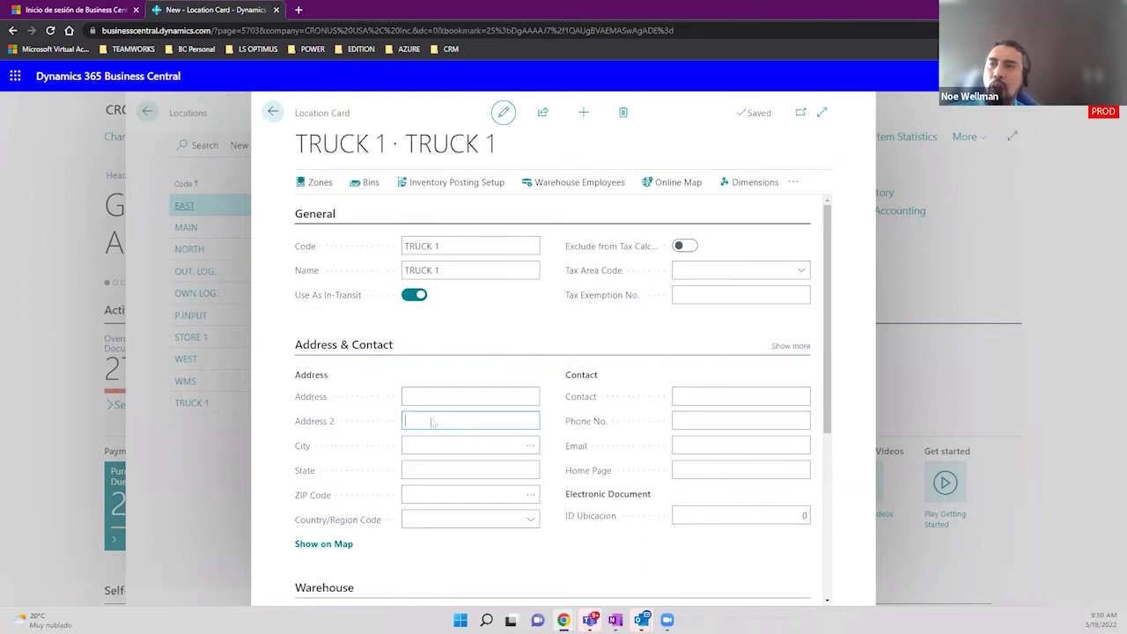
click(697, 417)
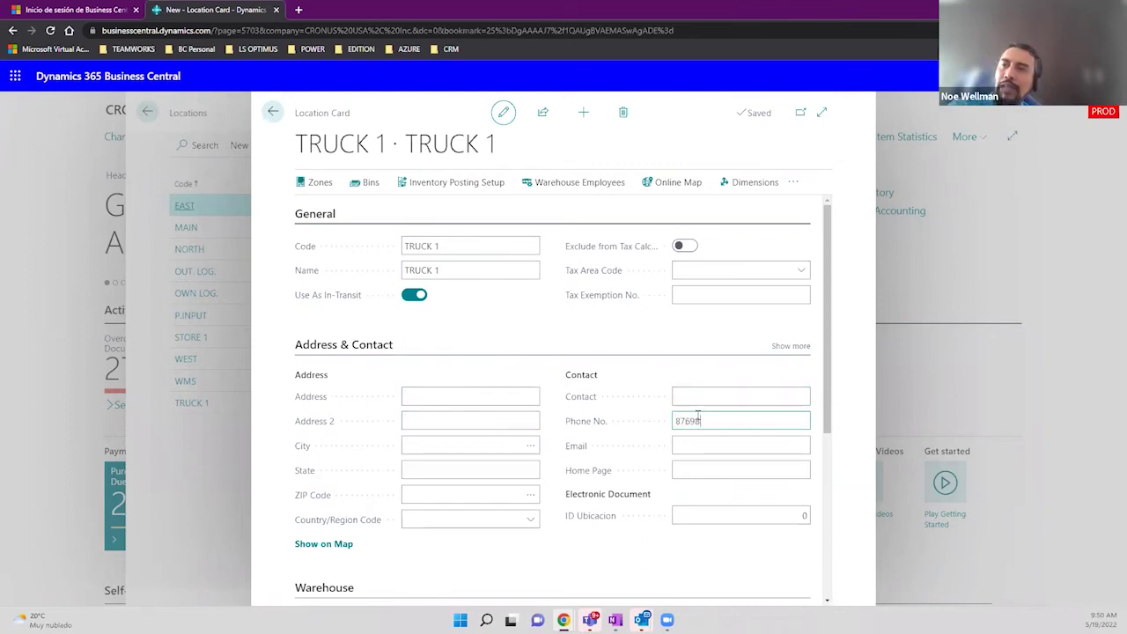
key(Tab)
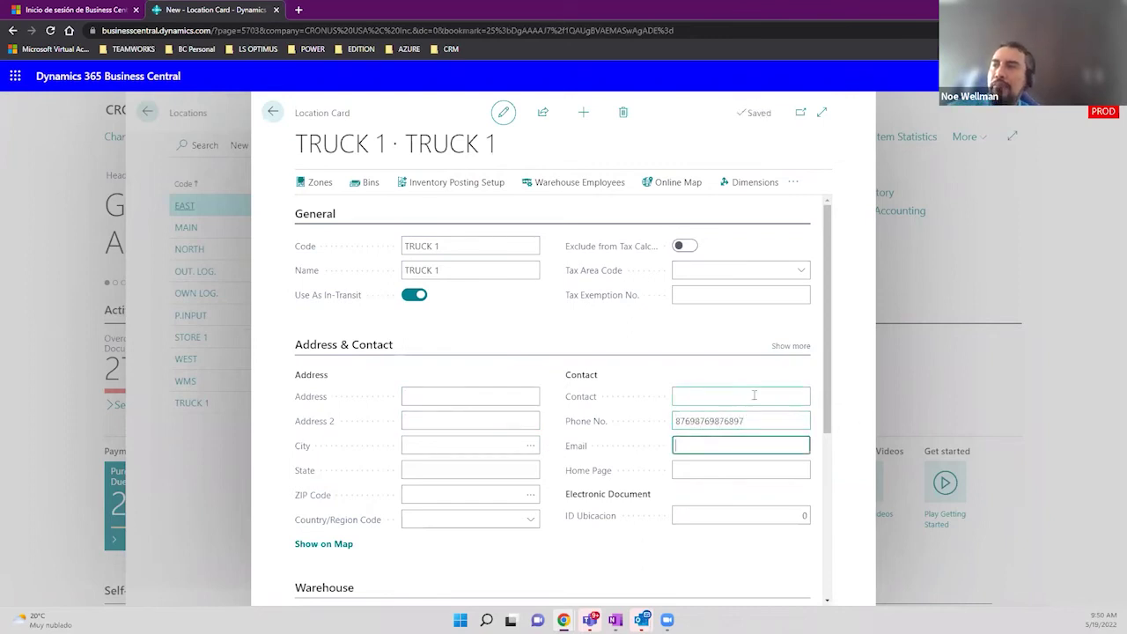
click(754, 395)
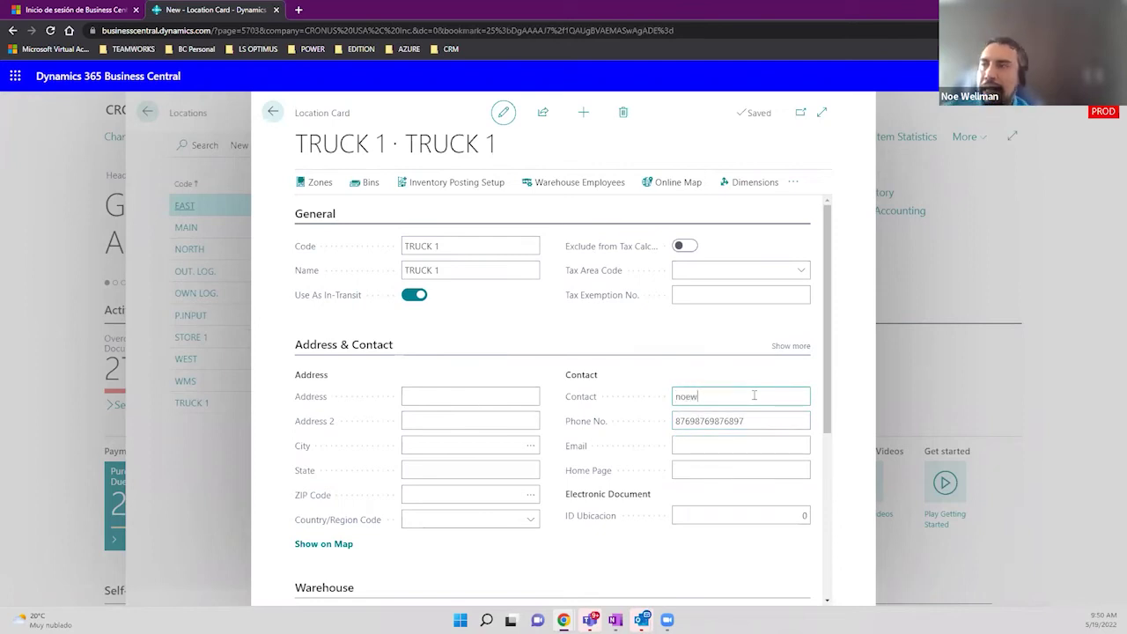
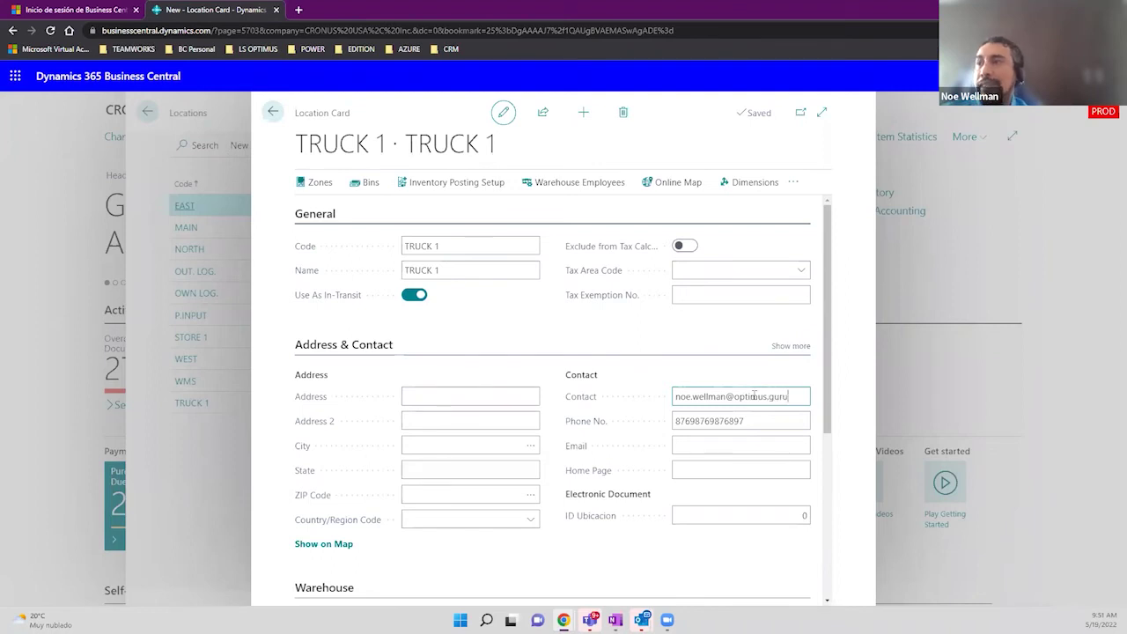
key(Tab)
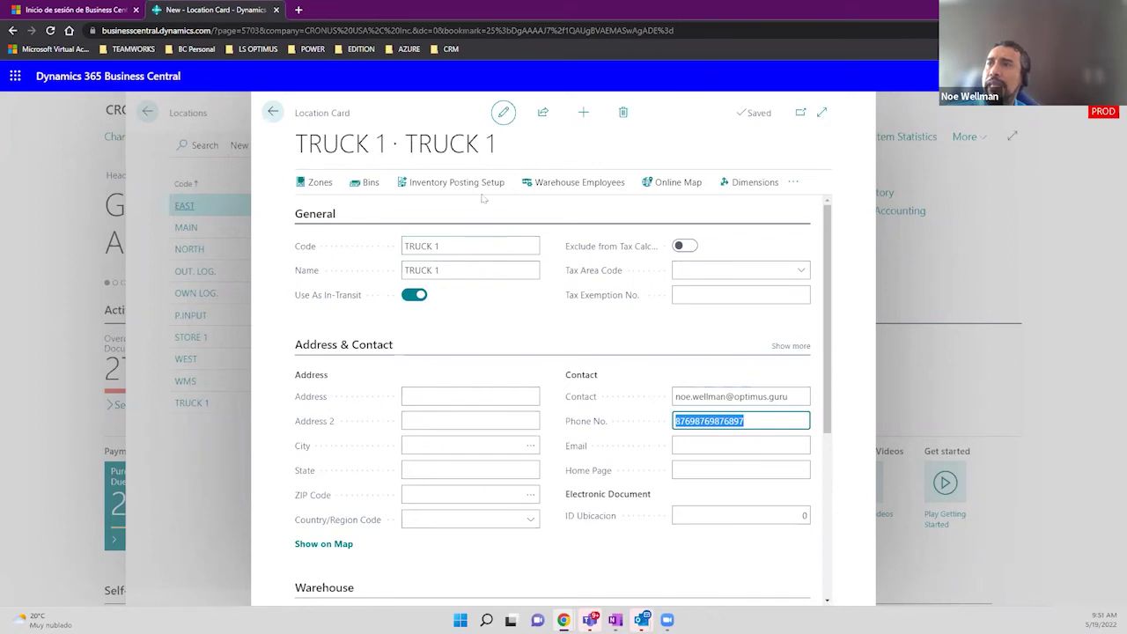
key(alt+q)
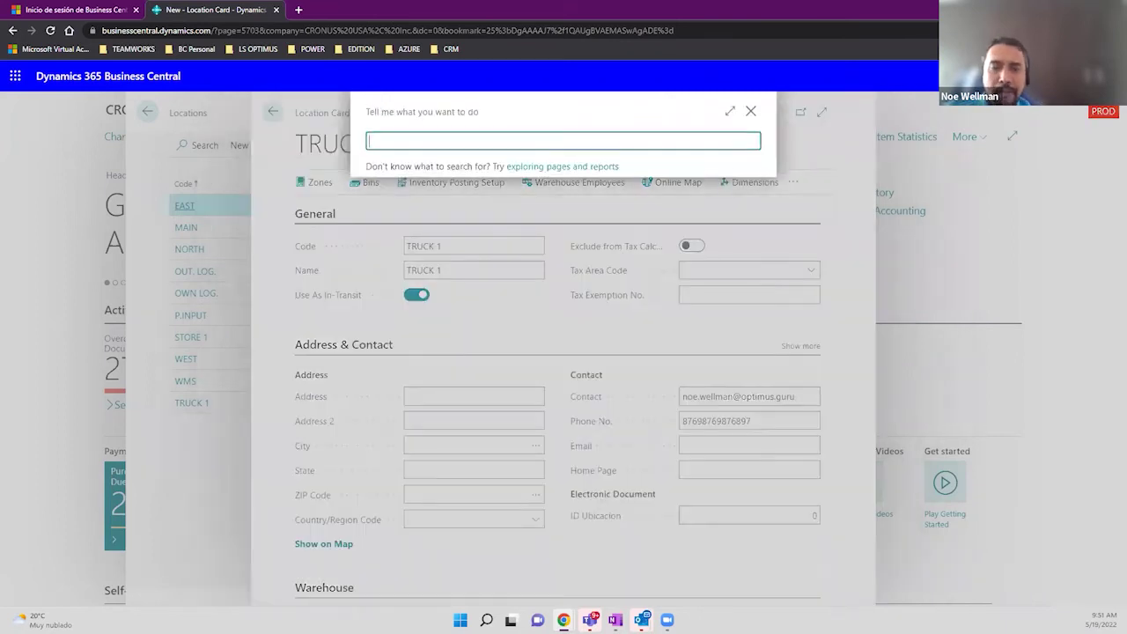
text(inventory)
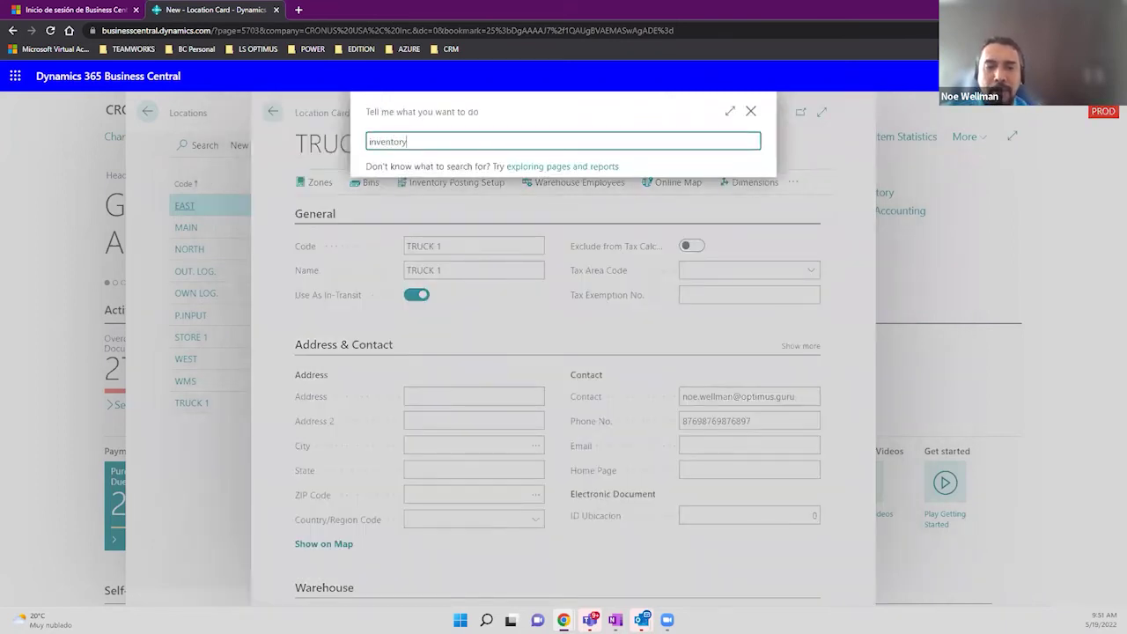
text( posting)
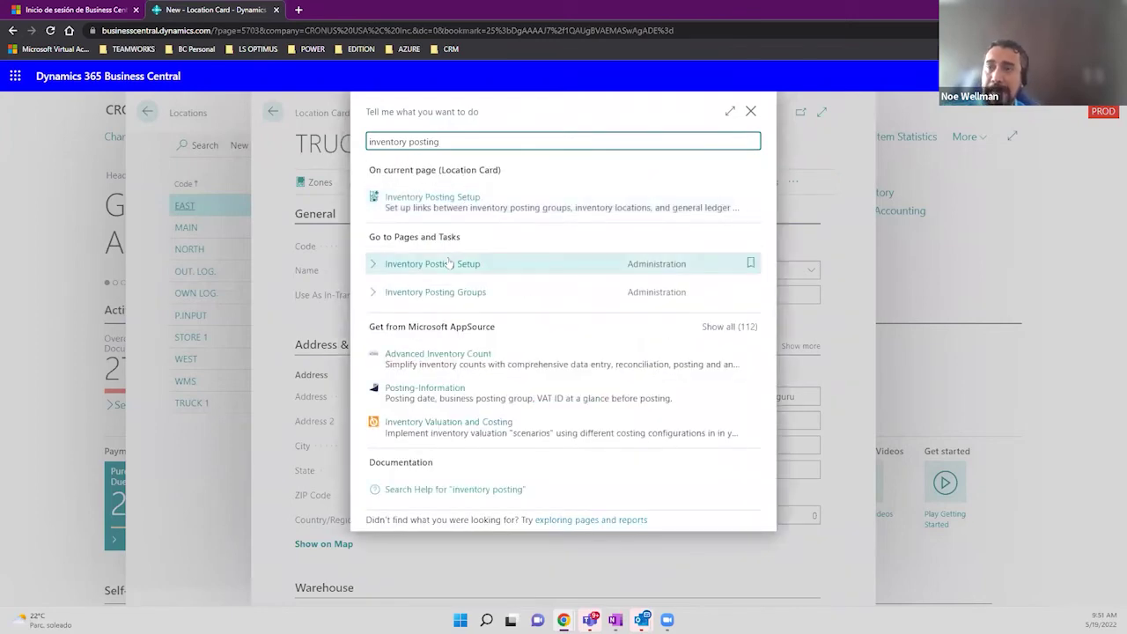
Add an Inventory Posting Setup row for location TRUCK 1 with posting group RESALE.
click(449, 263)
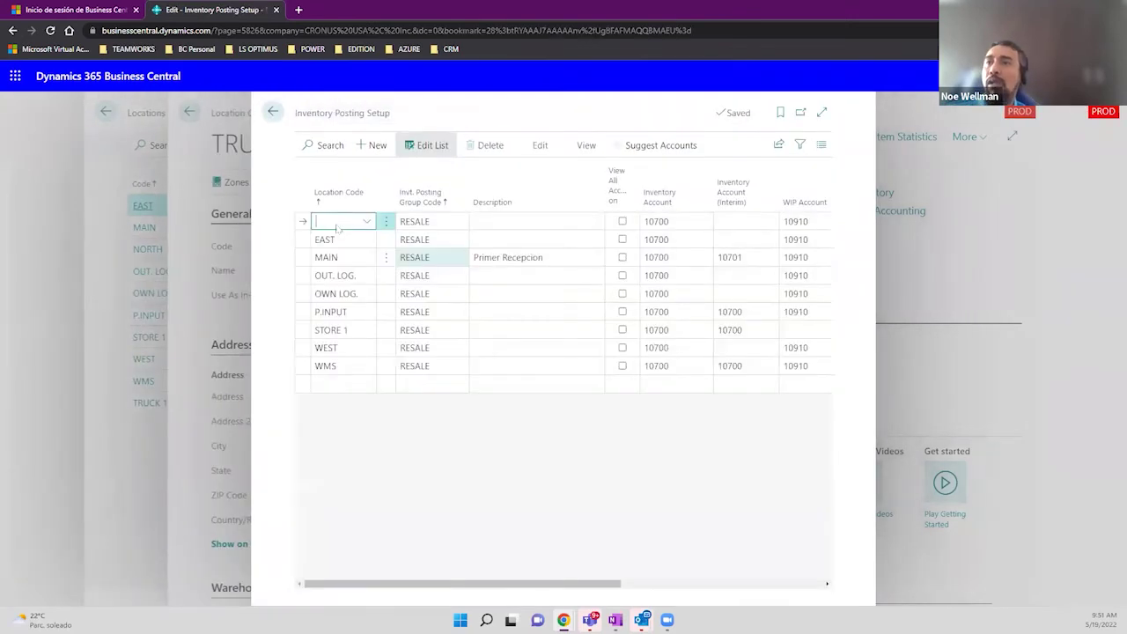
click(354, 384)
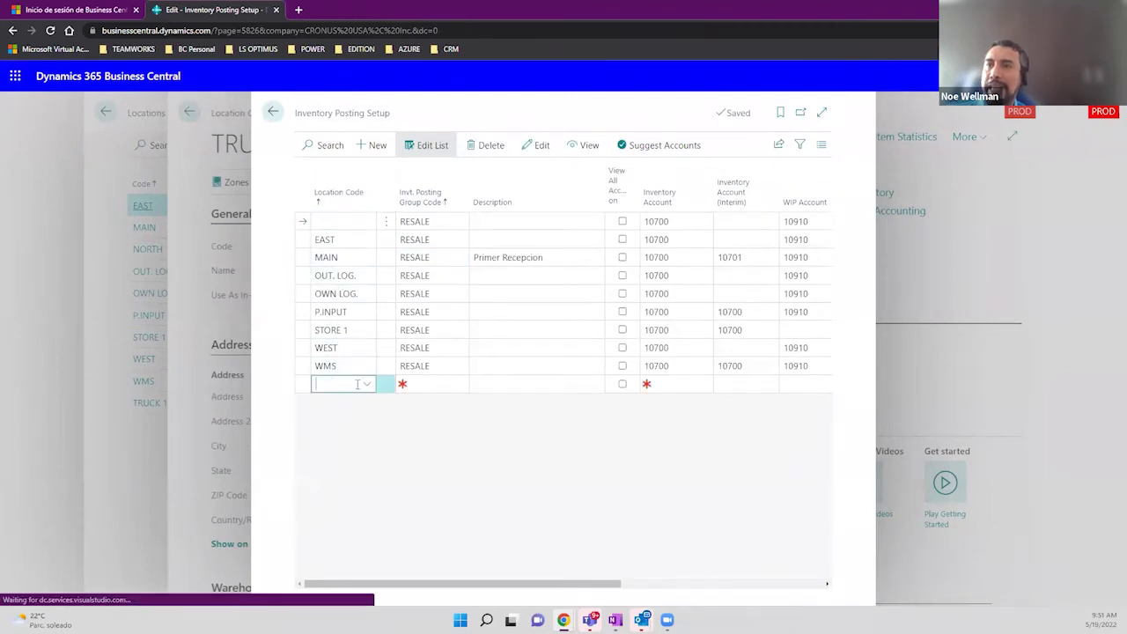
click(367, 384)
scroll(395, 469, down, 3)
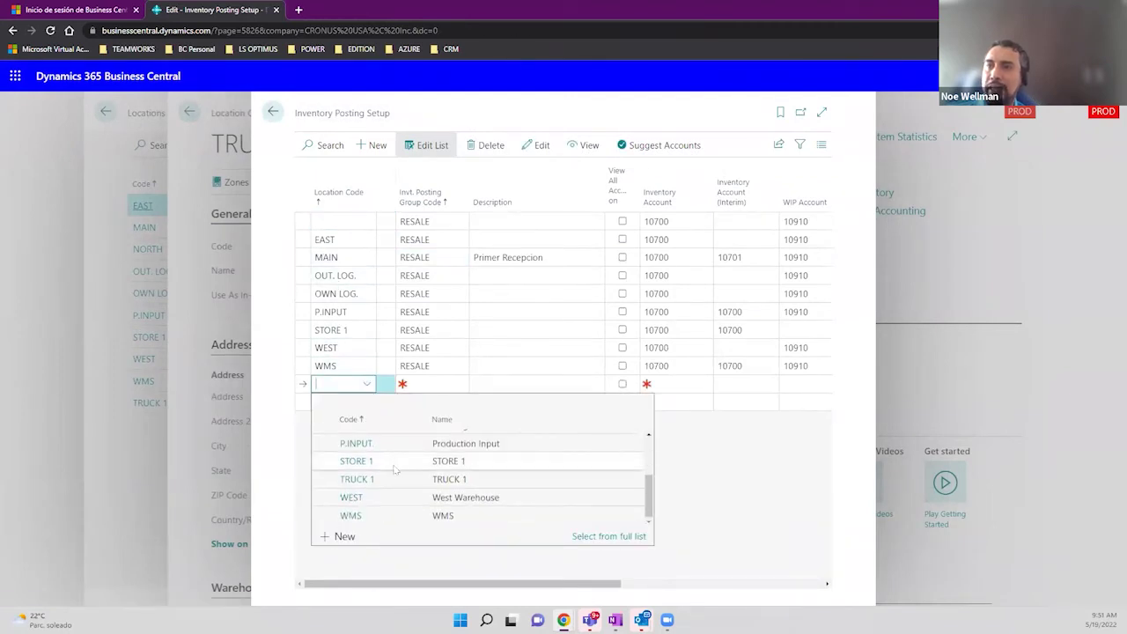
click(385, 479)
click(435, 383)
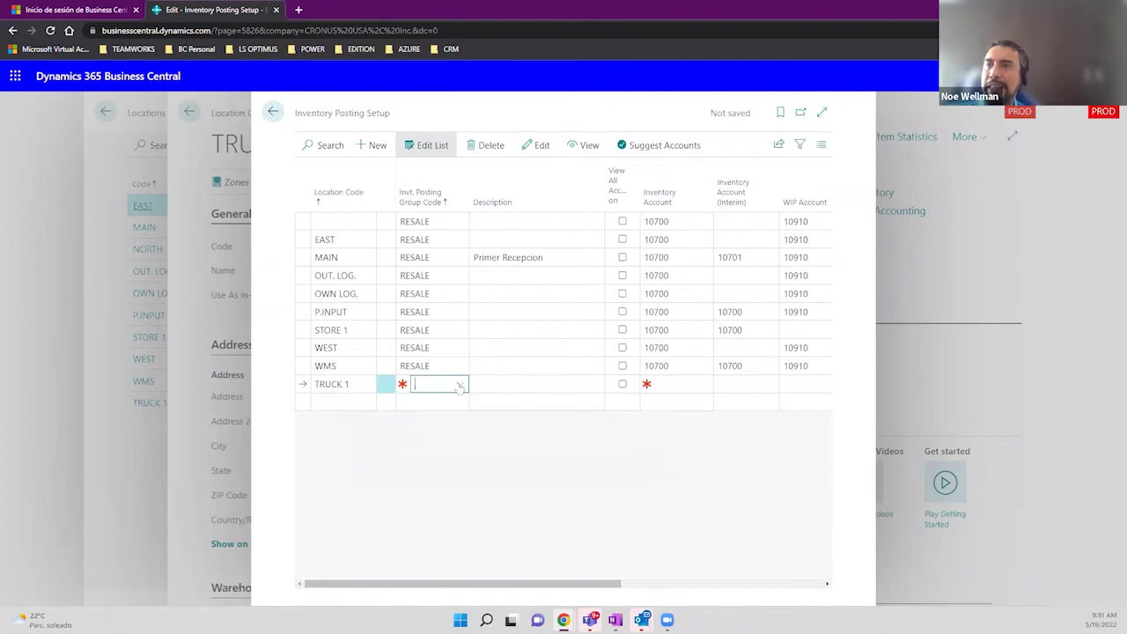
click(459, 385)
click(487, 473)
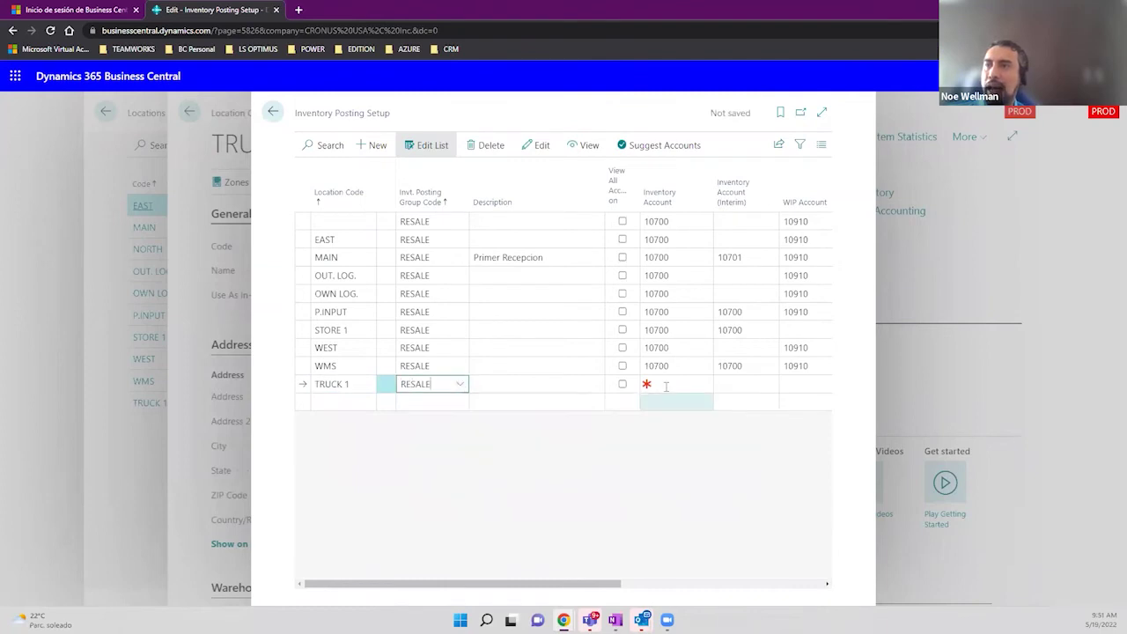
Set the TRUCK 1 row's Inventory Account to 10700 and return to the location card.
click(667, 366)
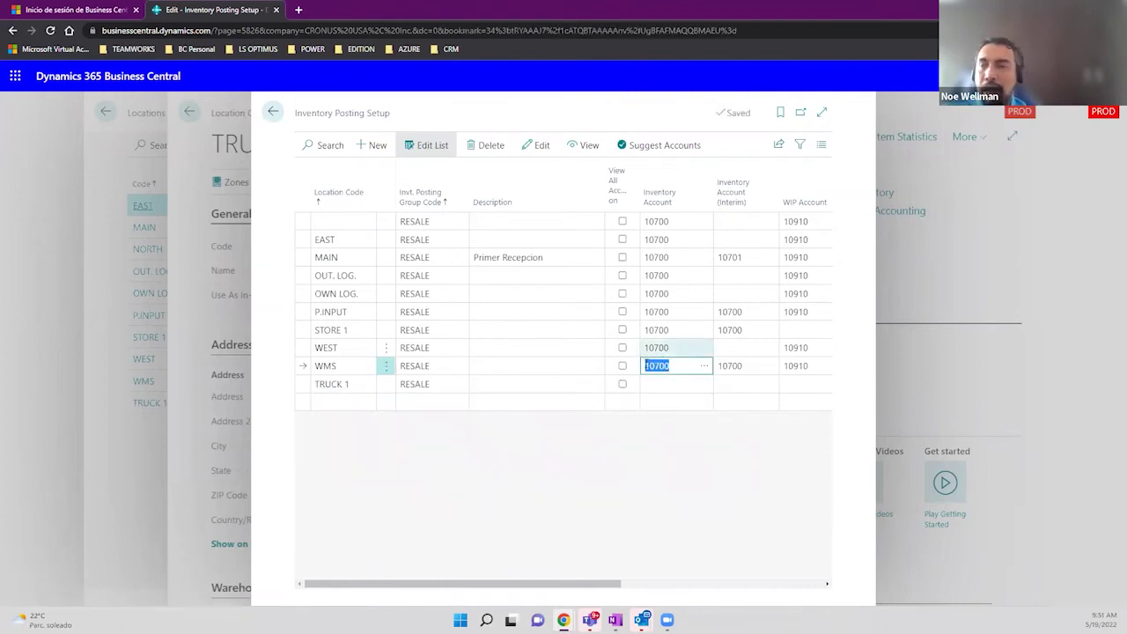
click(674, 383)
text(10700)
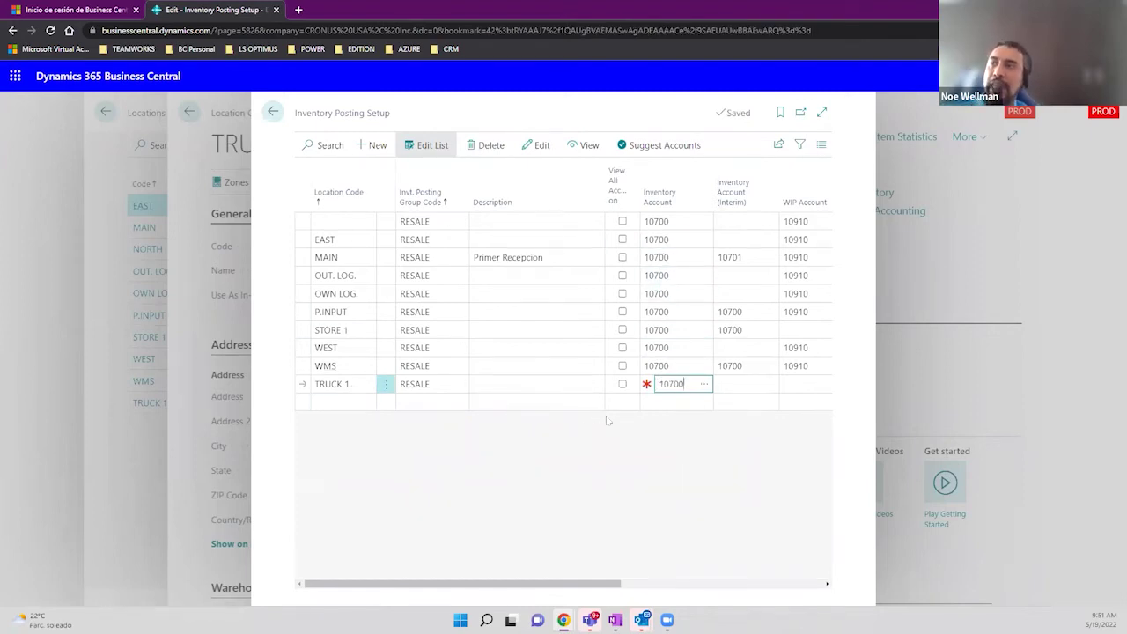
click(648, 442)
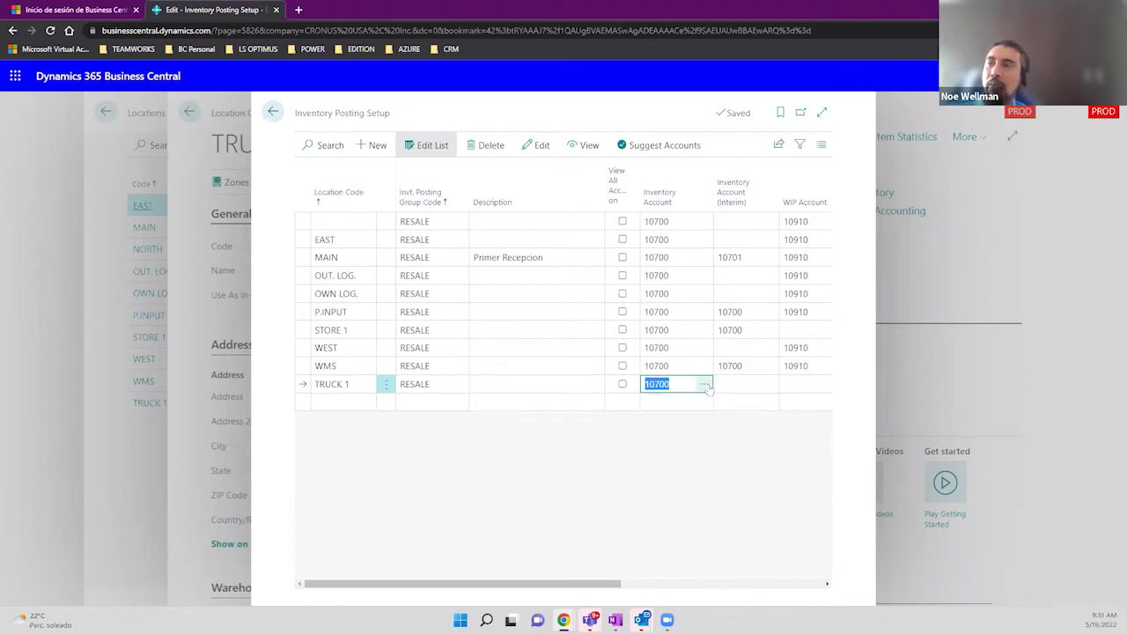
click(703, 384)
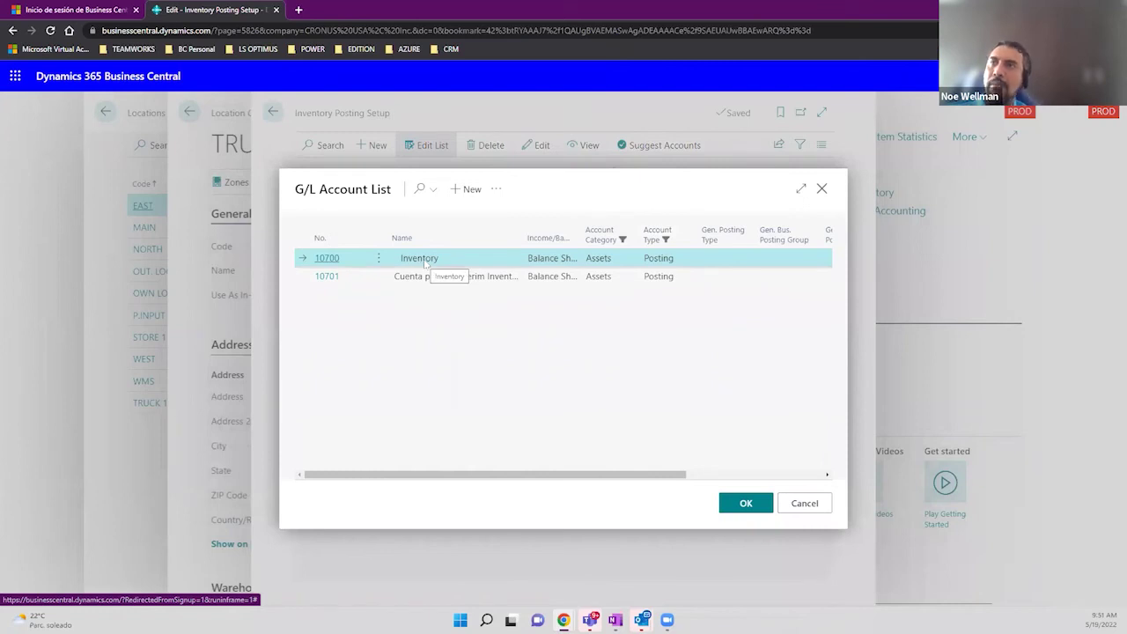
click(802, 504)
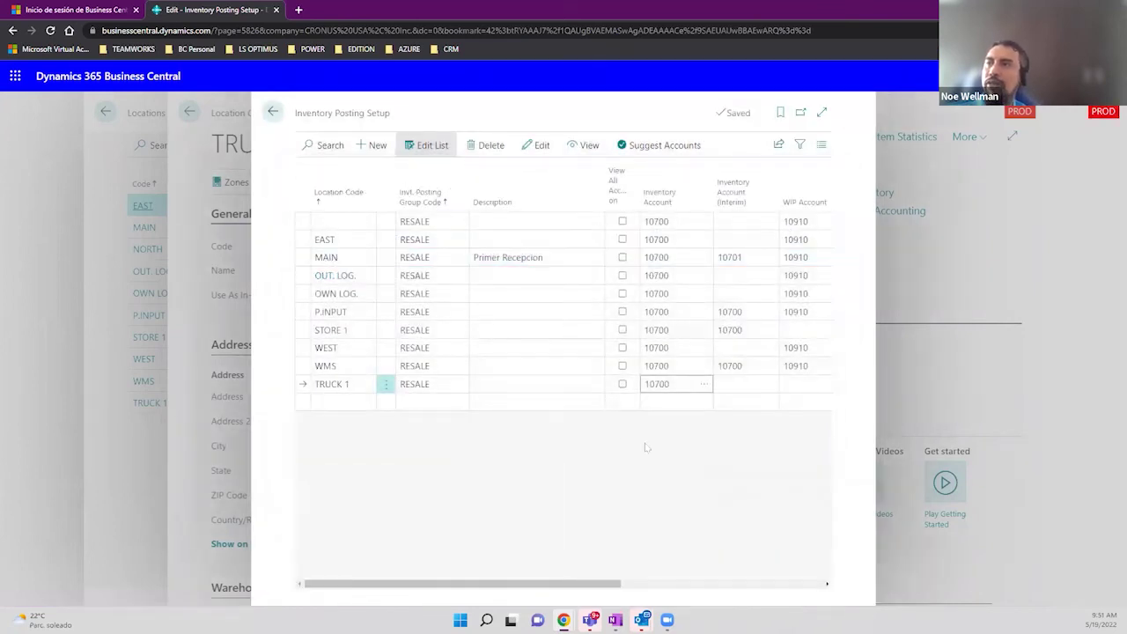
click(614, 433)
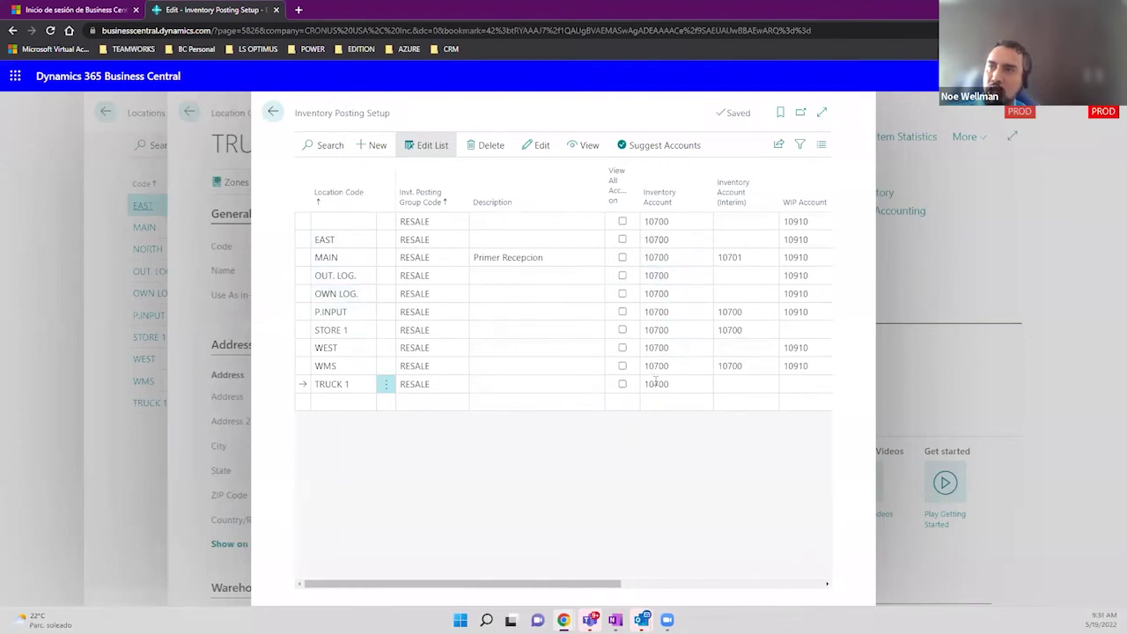
click(273, 111)
Open the Transfer Routes page through a Tell Me search for 'transfer rou'.
key(alt+q)
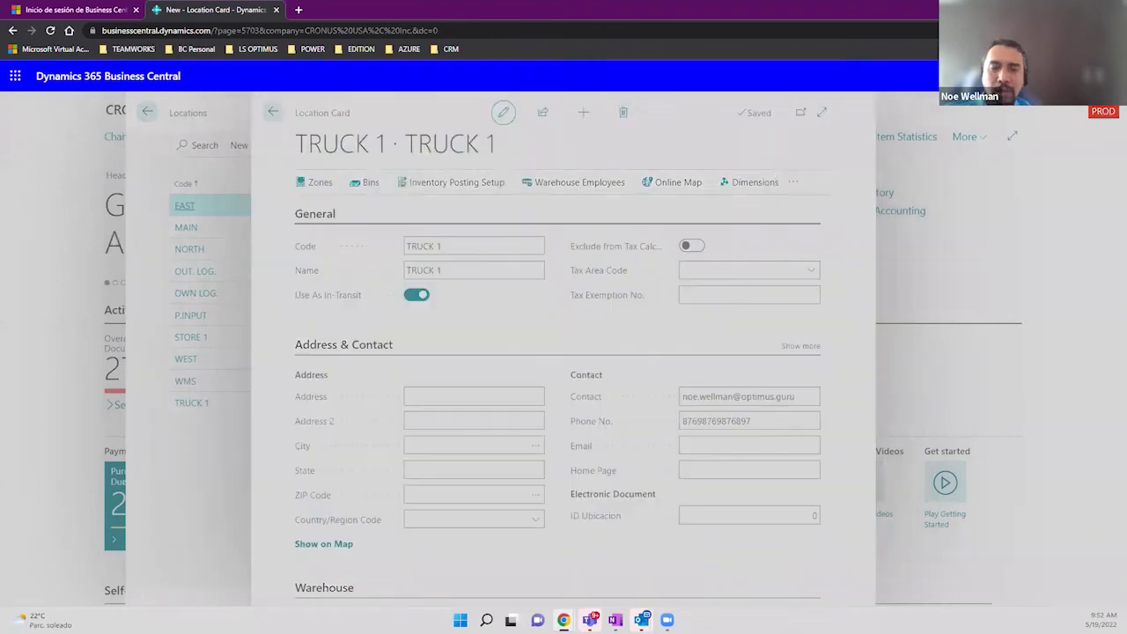
text(transfer rout)
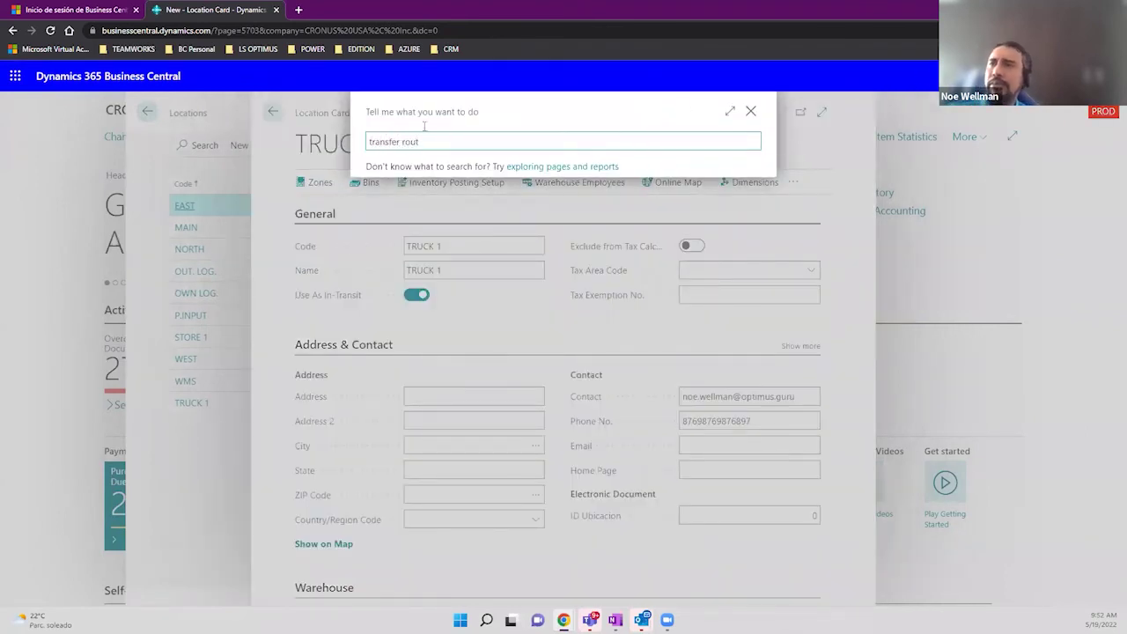
click(432, 200)
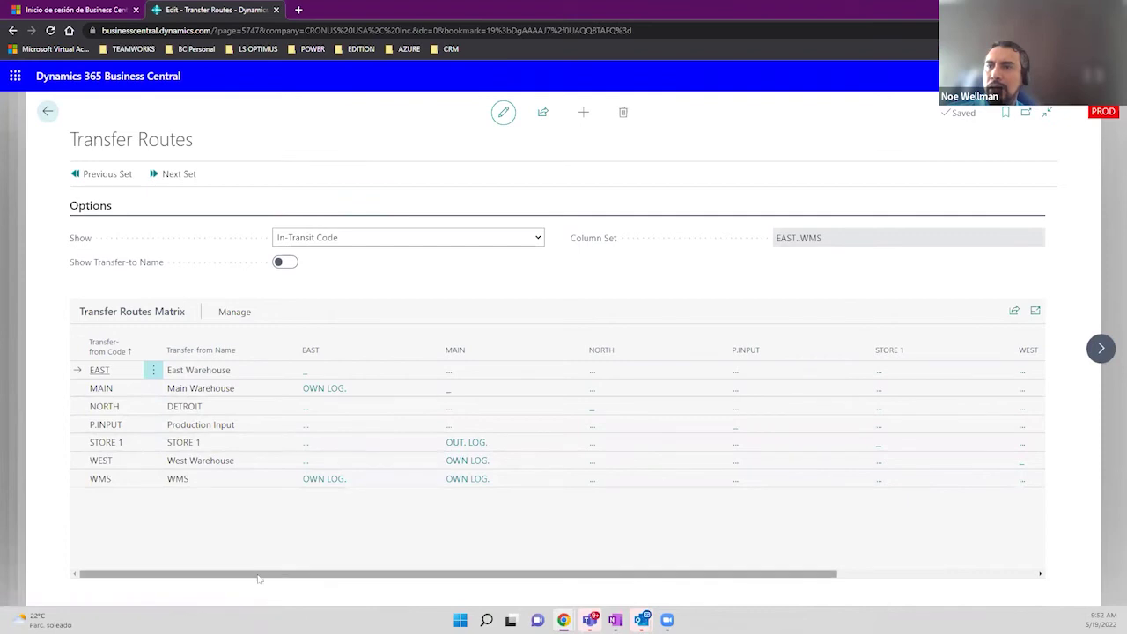
drag(260, 573, 489, 597)
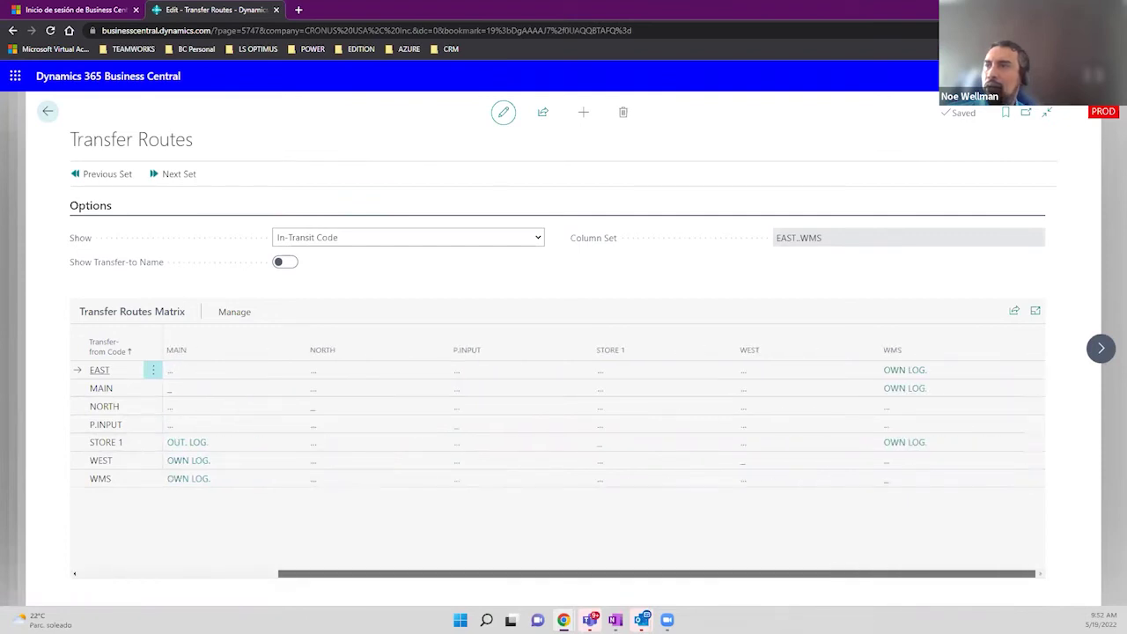
Go back to the home page and reopen Transfer Routes by searching 'route'.
click(48, 111)
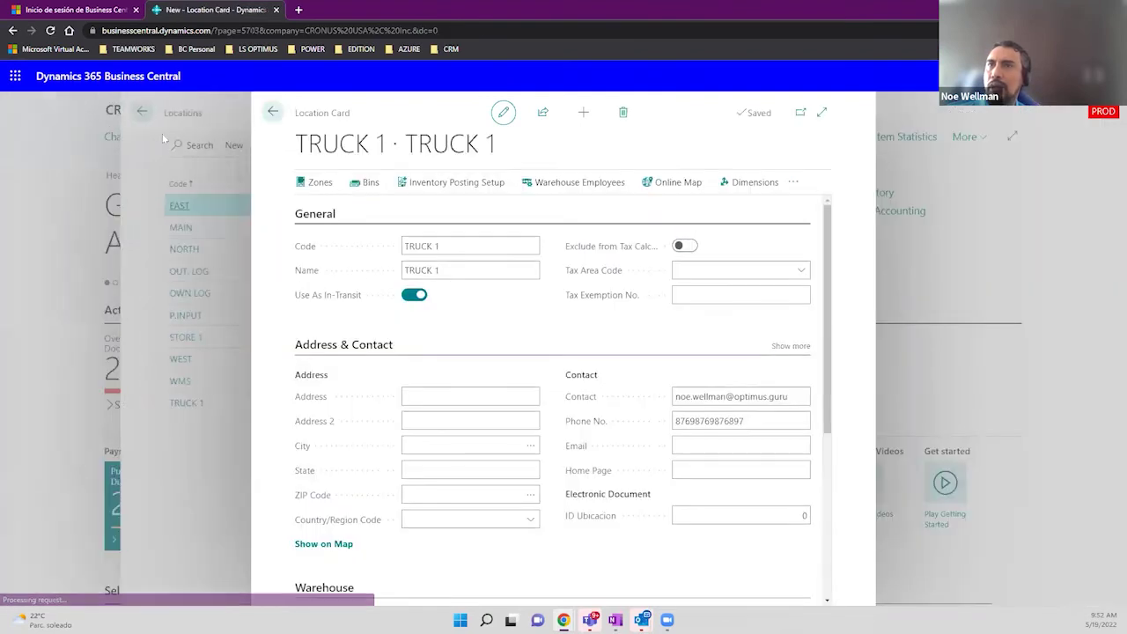
click(272, 113)
click(270, 111)
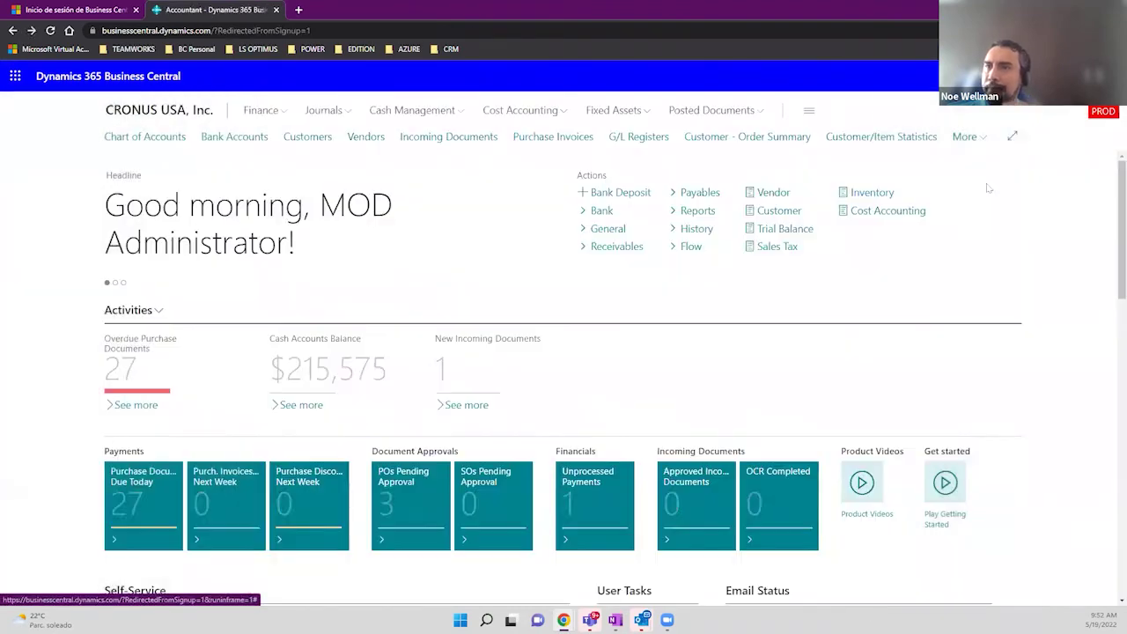
key(alt+q)
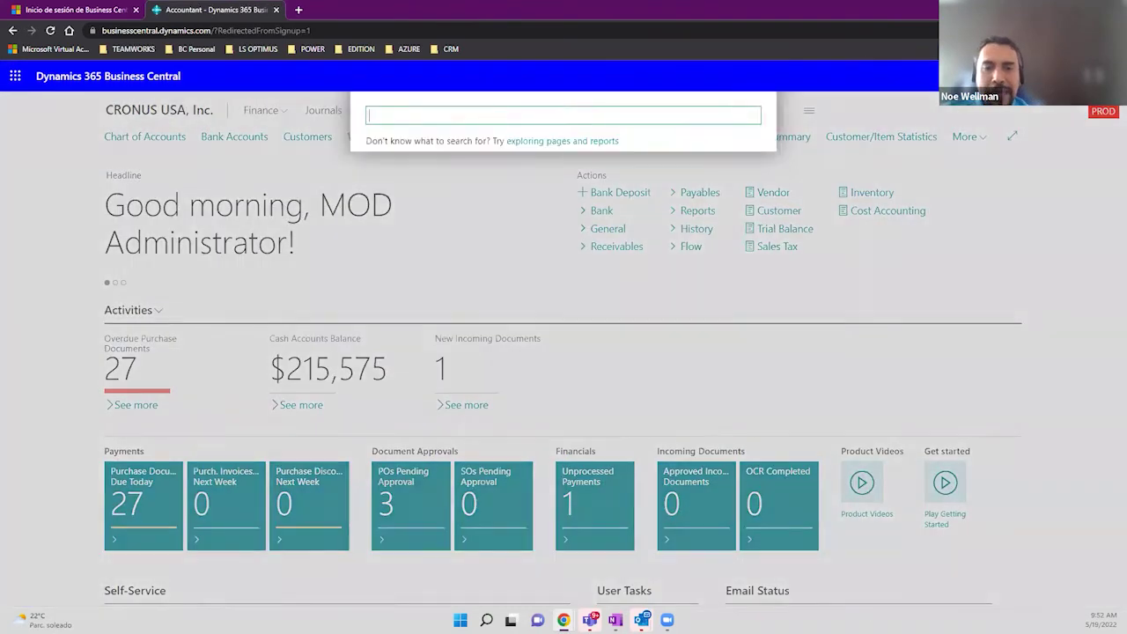
text(route)
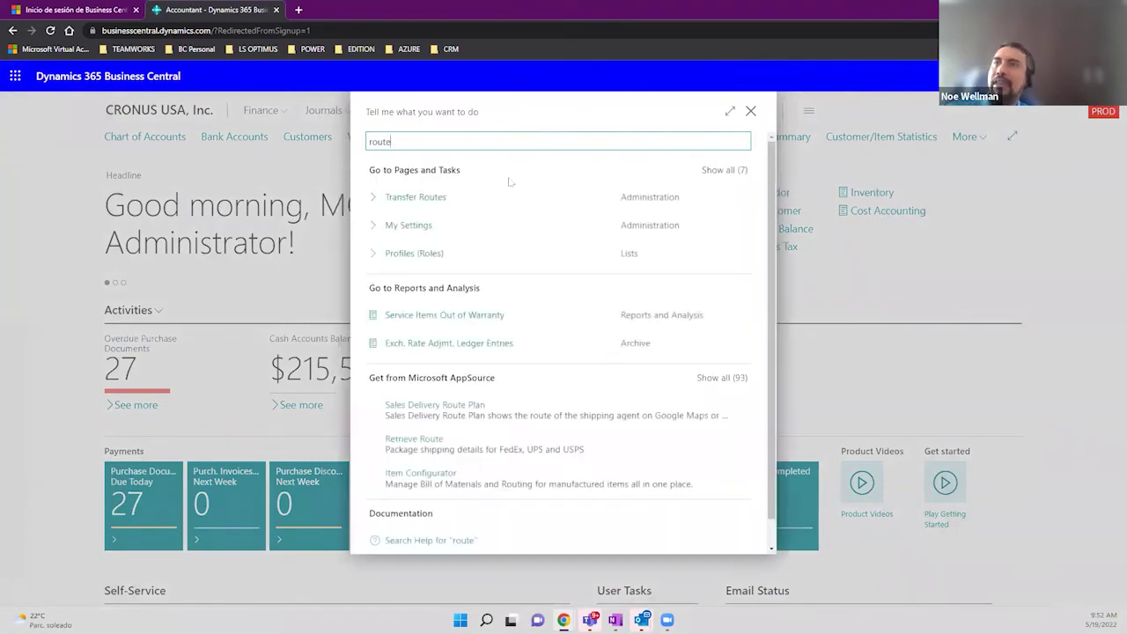
click(442, 201)
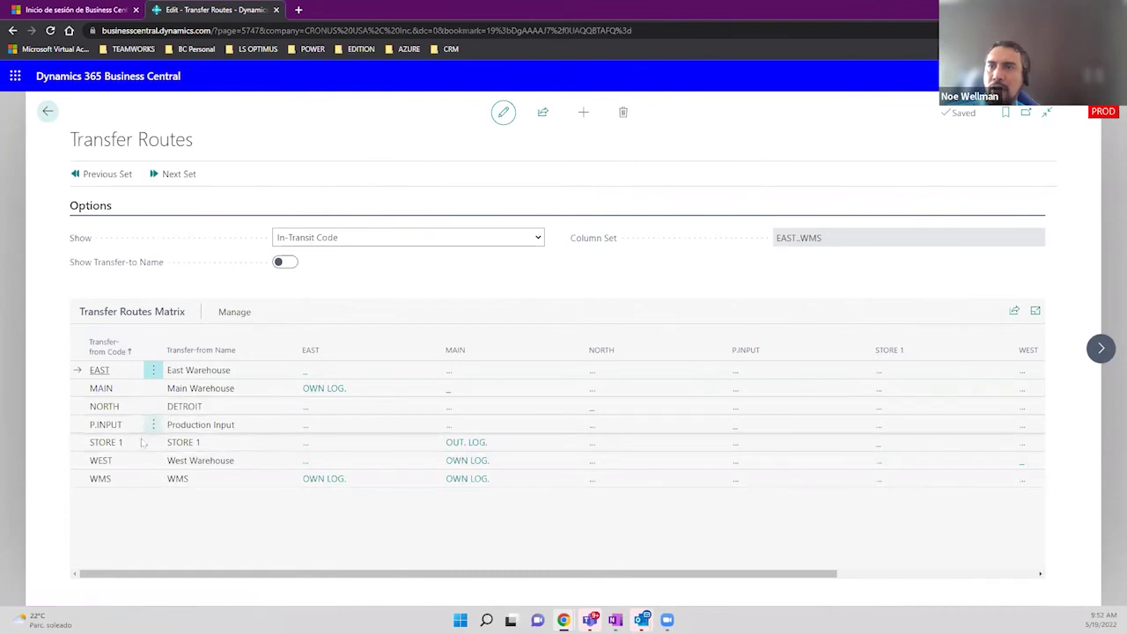
Give the STORE 1 to MAIN route in-transit code TRUCK 1, clearing DHL and OVERNIGHT.
click(458, 443)
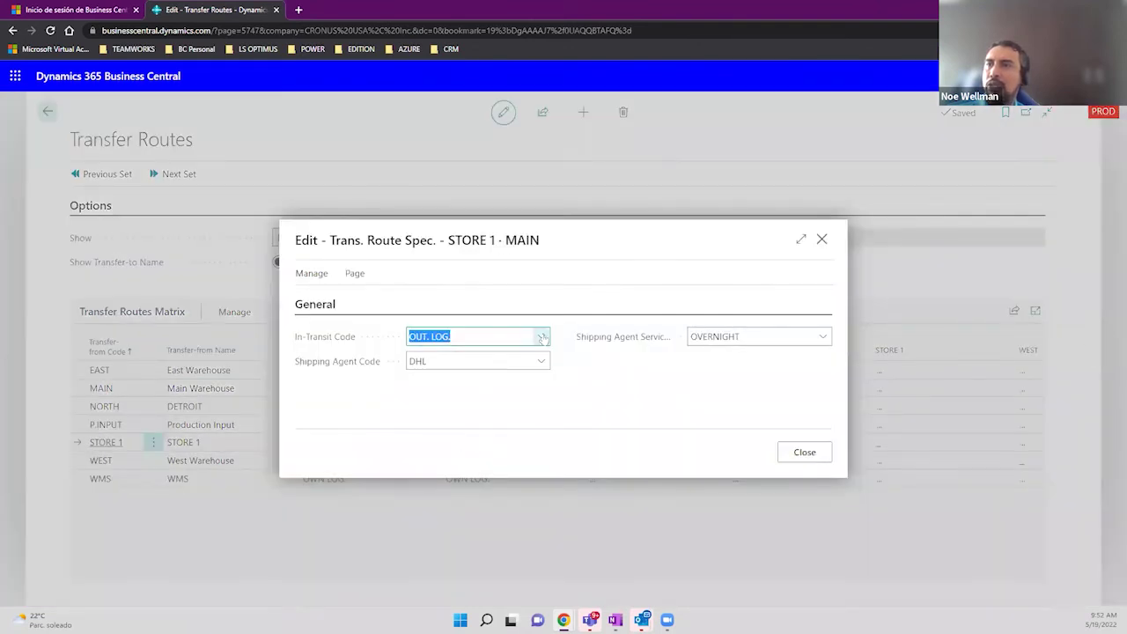
click(543, 338)
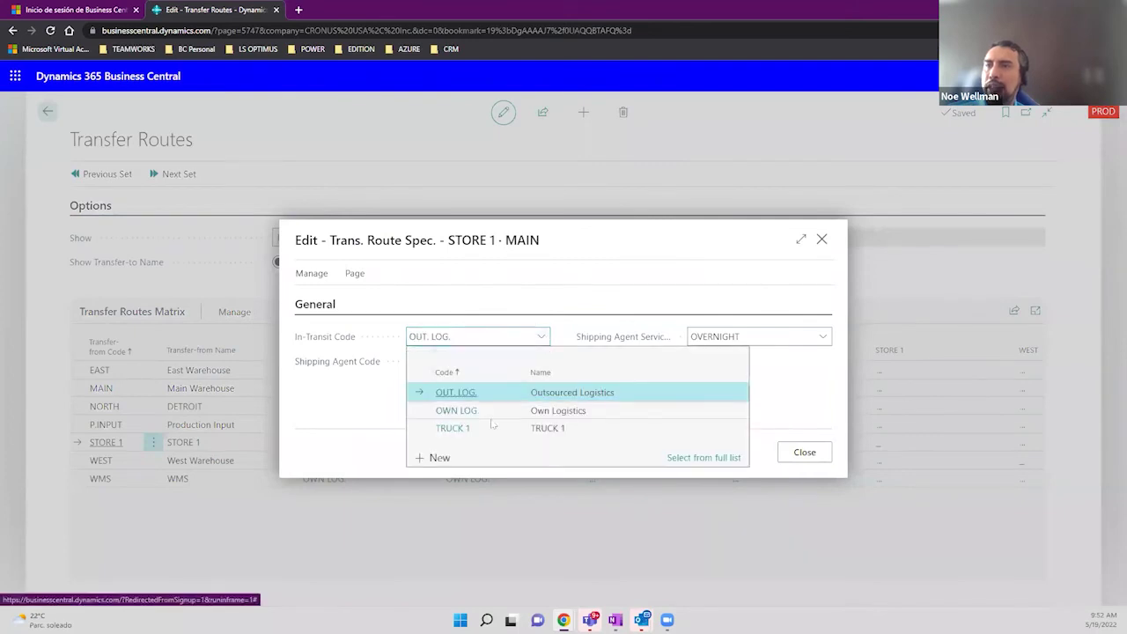
click(489, 428)
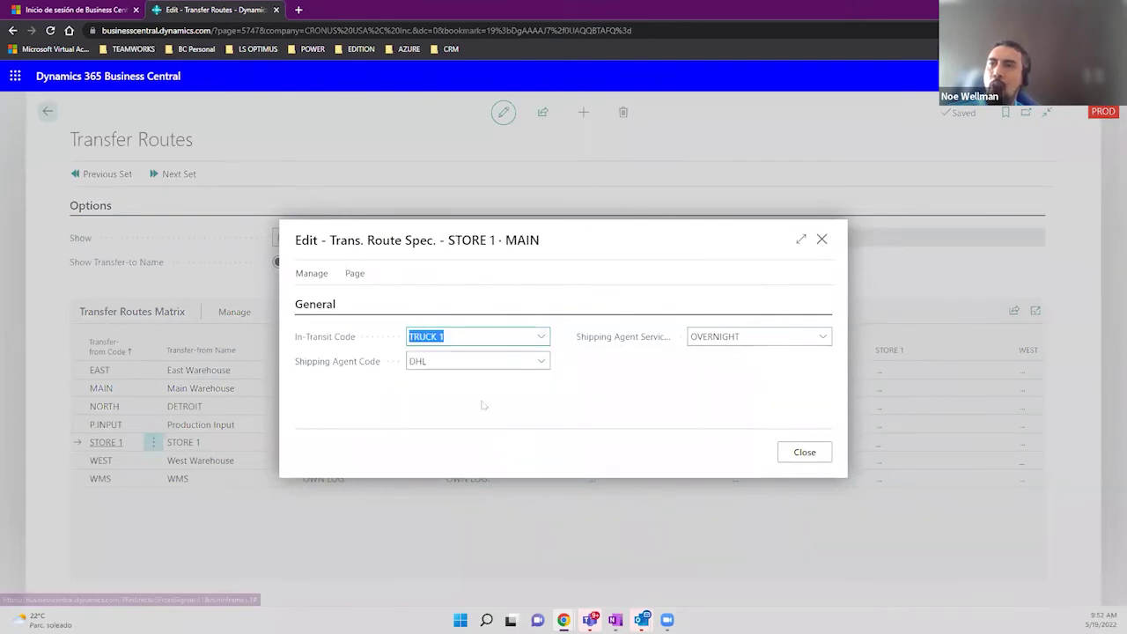
click(498, 357)
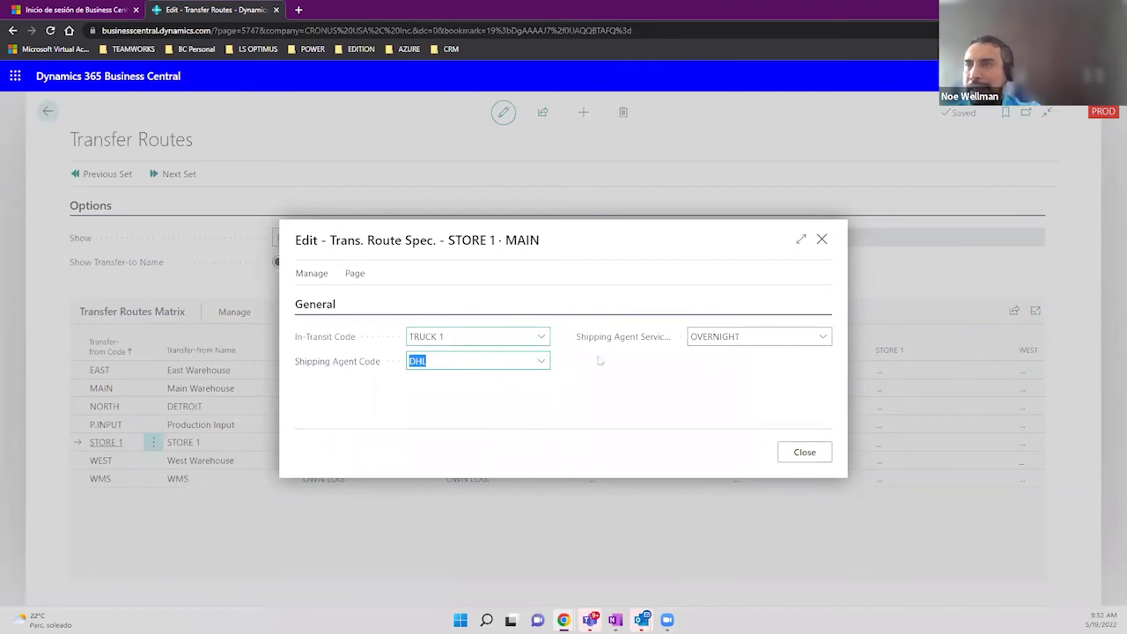
key(Delete)
click(731, 343)
key(Delete)
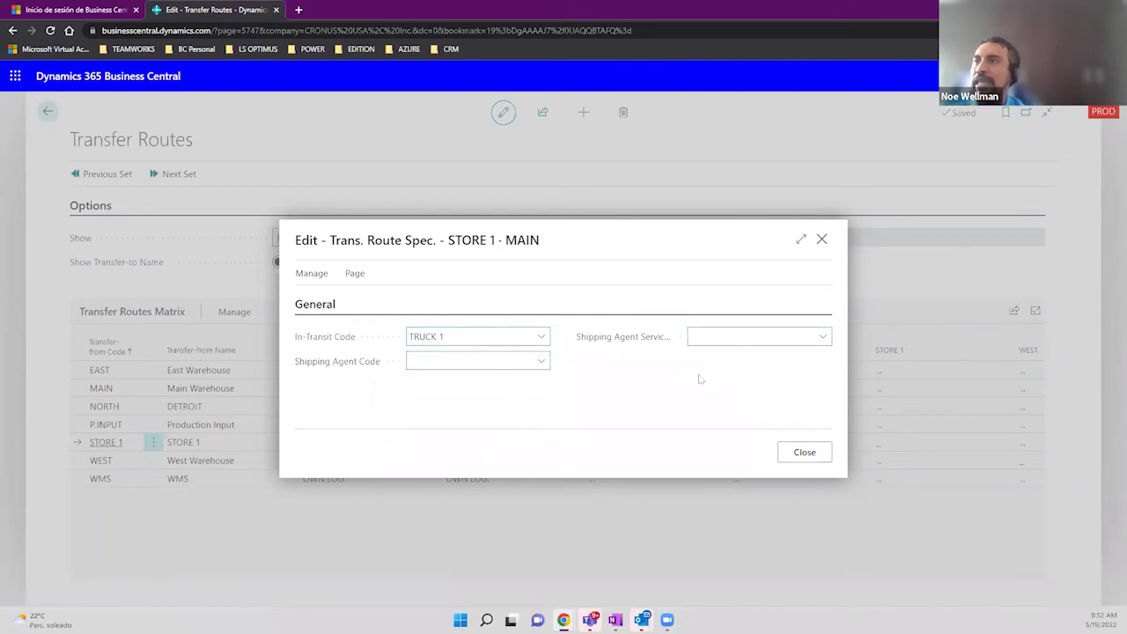
click(541, 337)
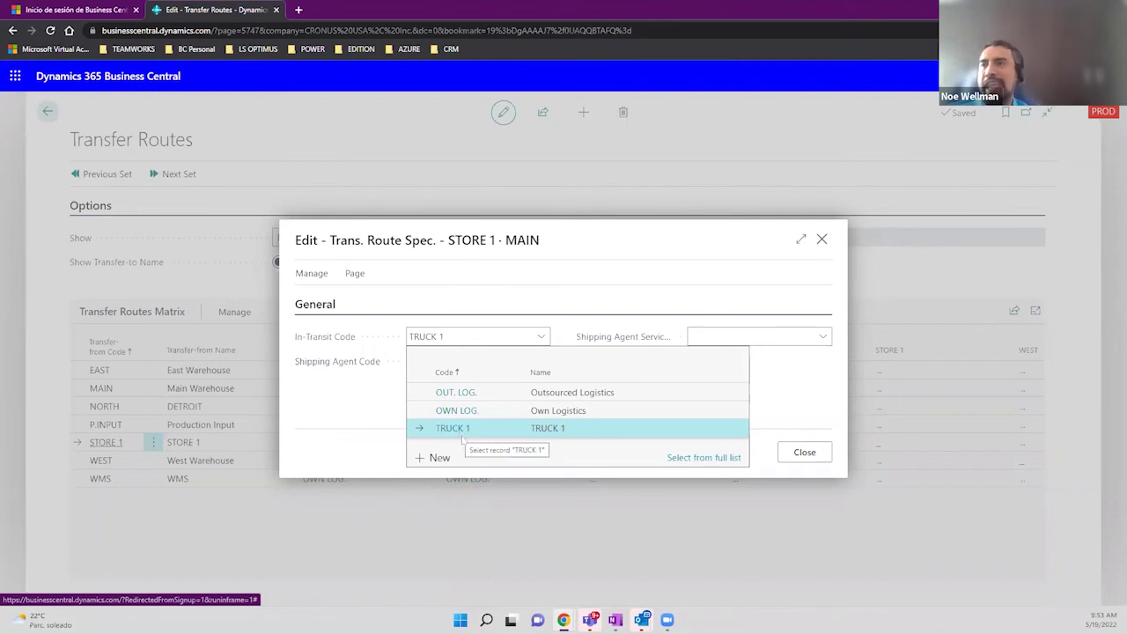
click(513, 430)
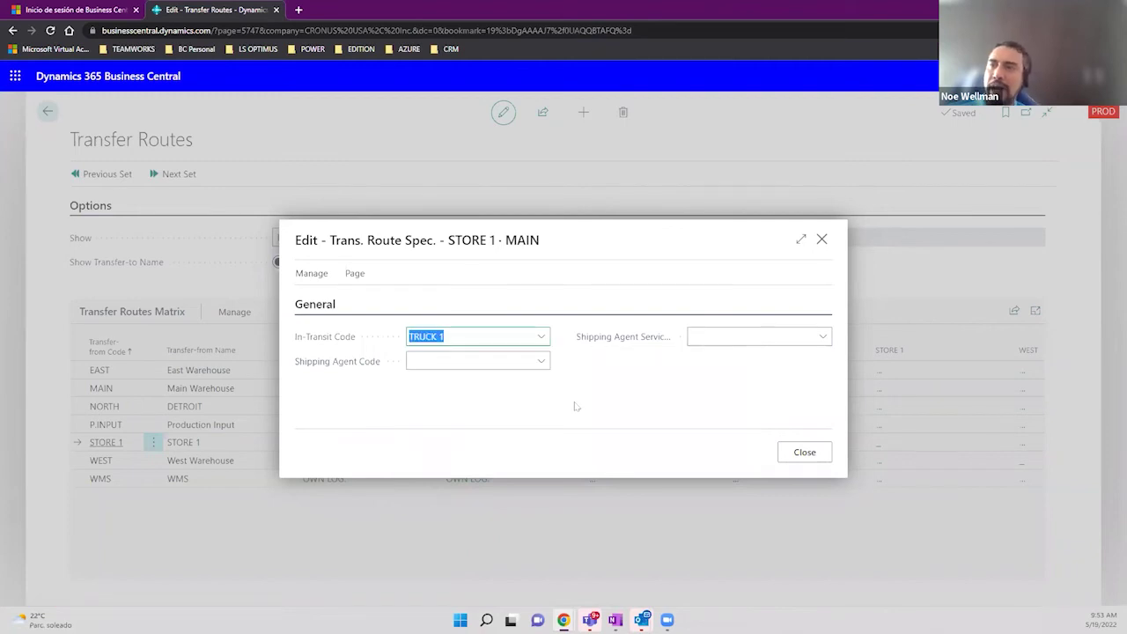
click(815, 461)
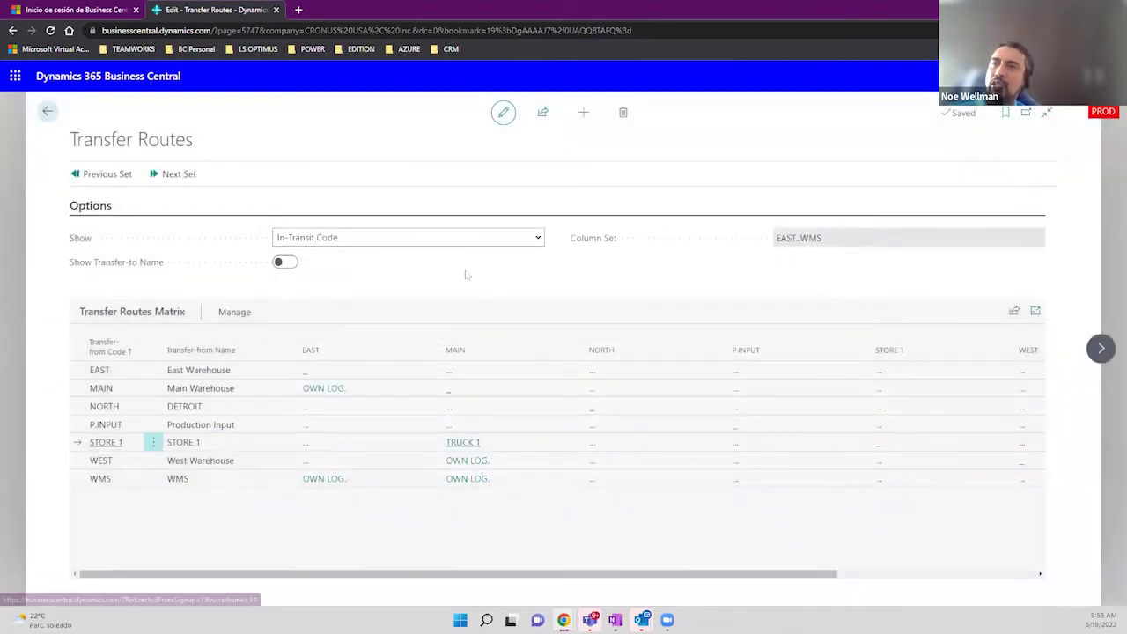
click(48, 111)
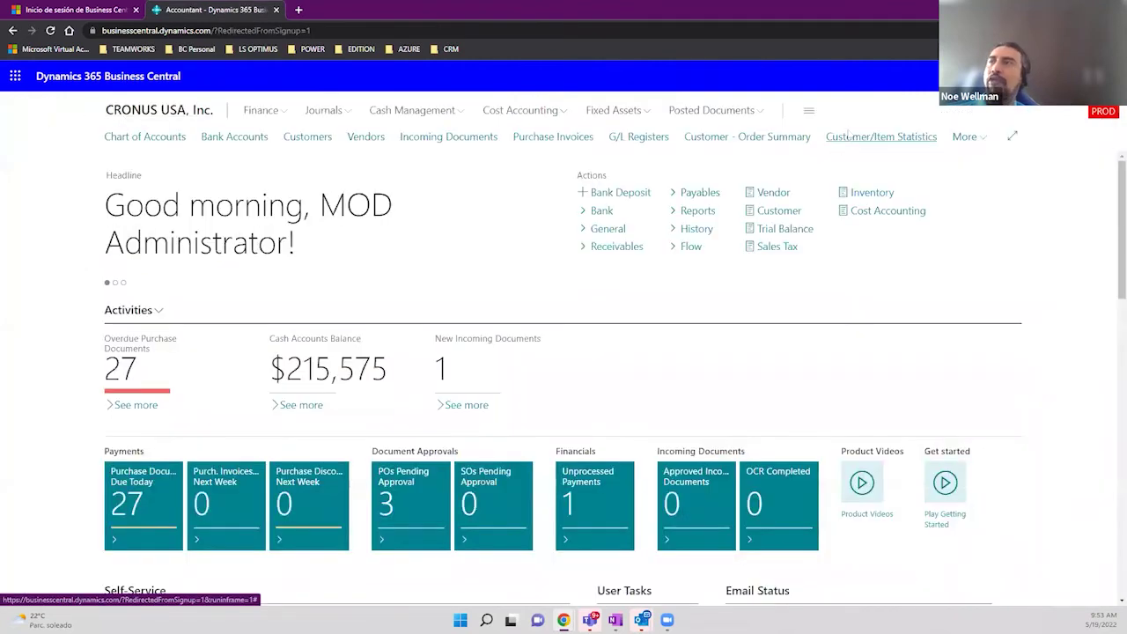
Start a new transfer order from the Transfer Orders list and show all general fields.
key(alt+q)
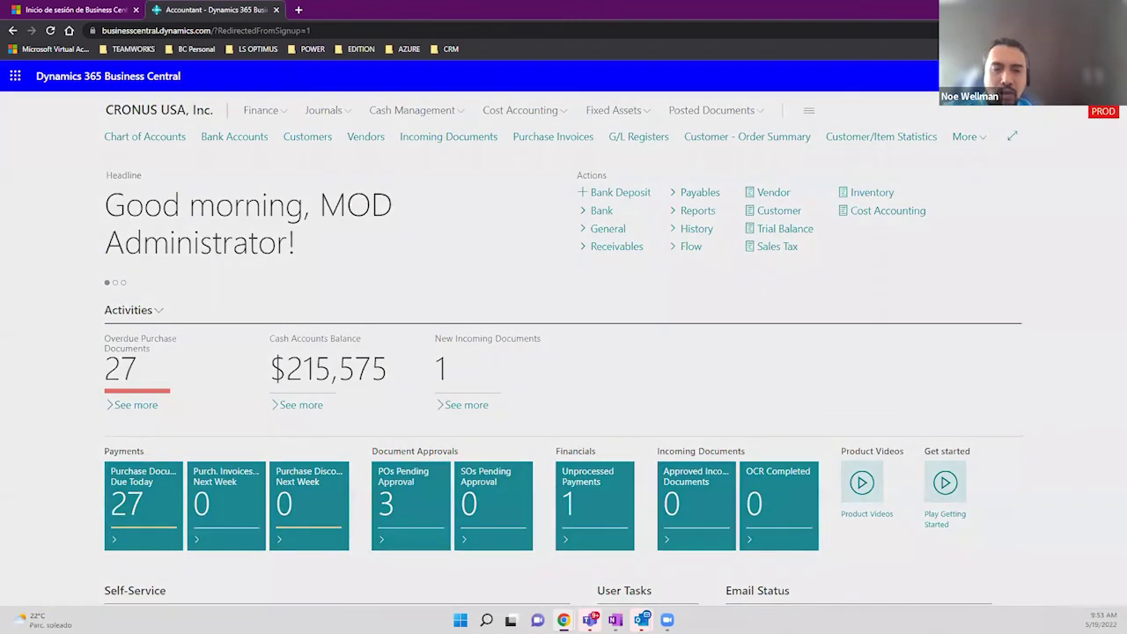
text(transfer order)
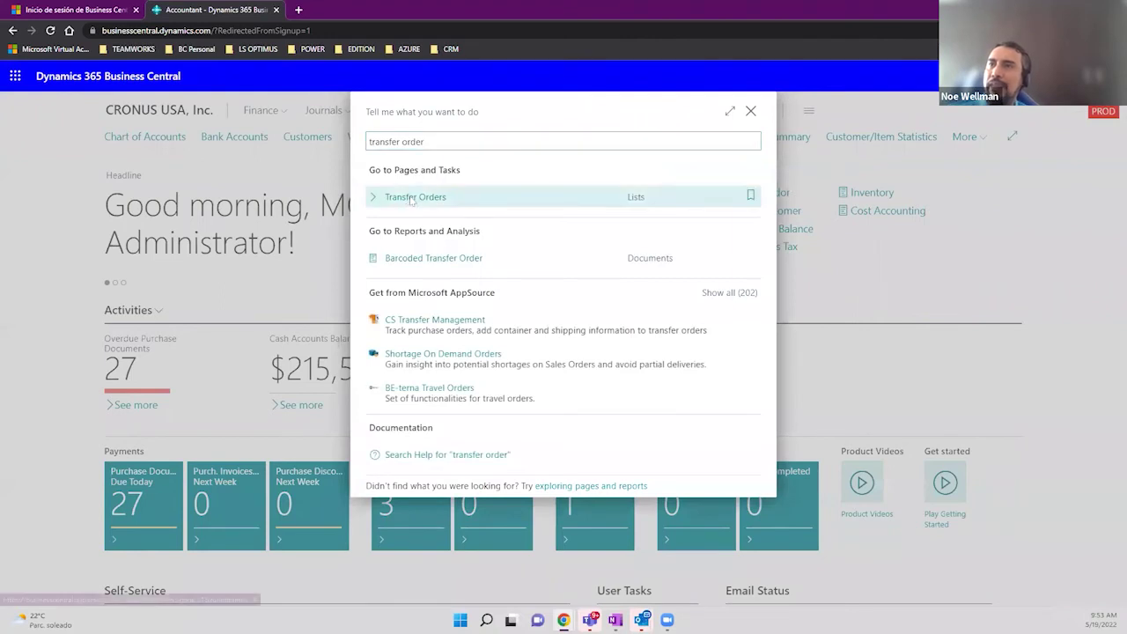
click(411, 197)
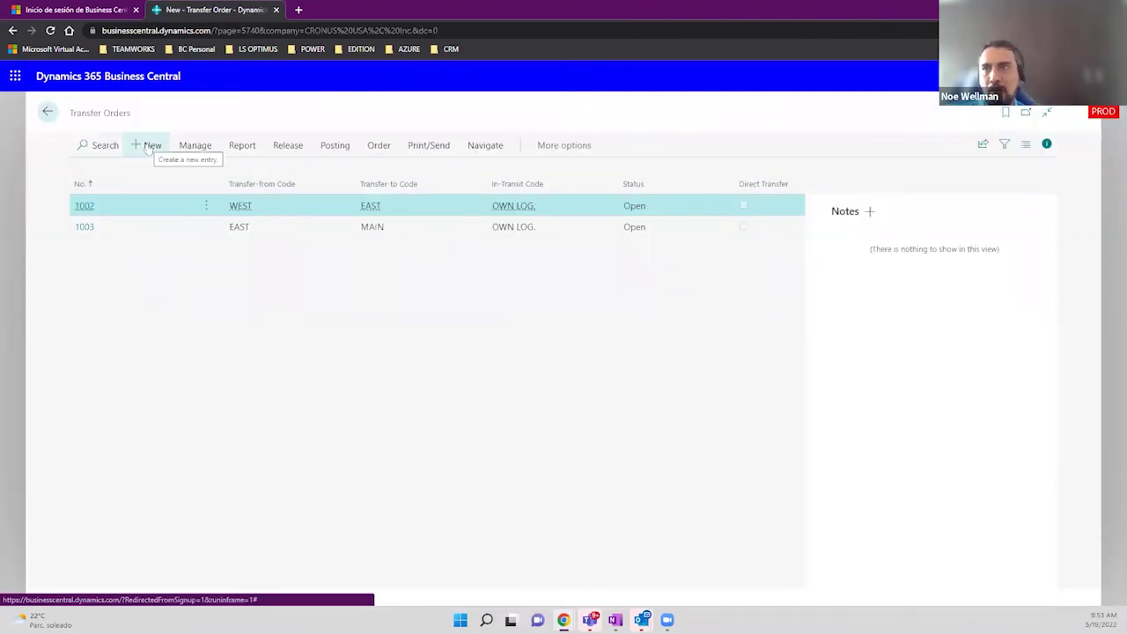
click(150, 146)
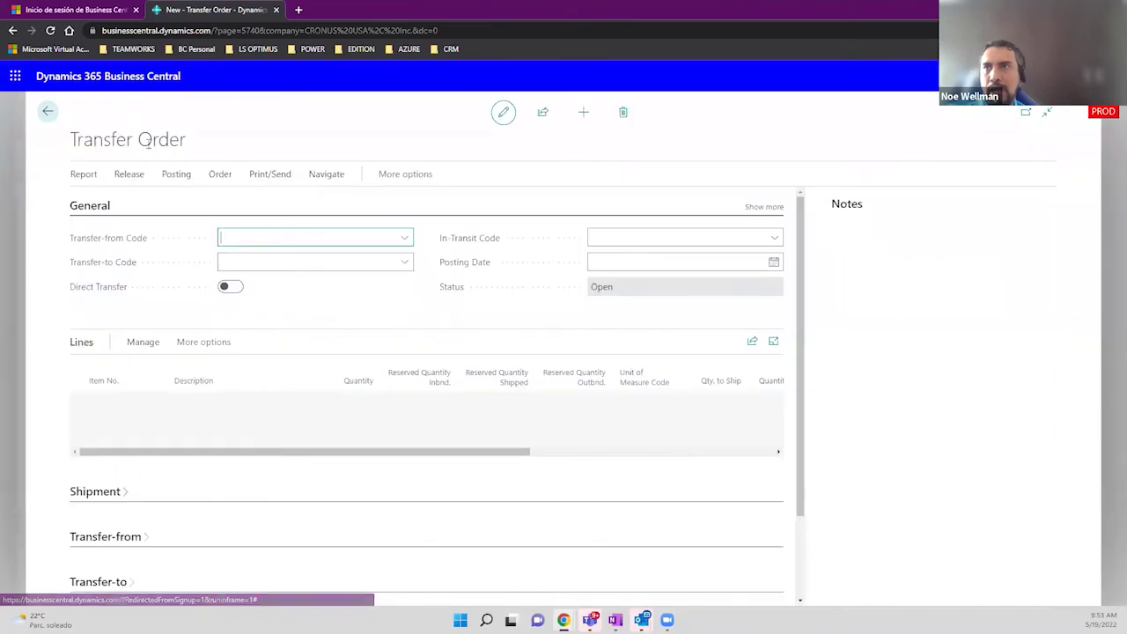
click(762, 206)
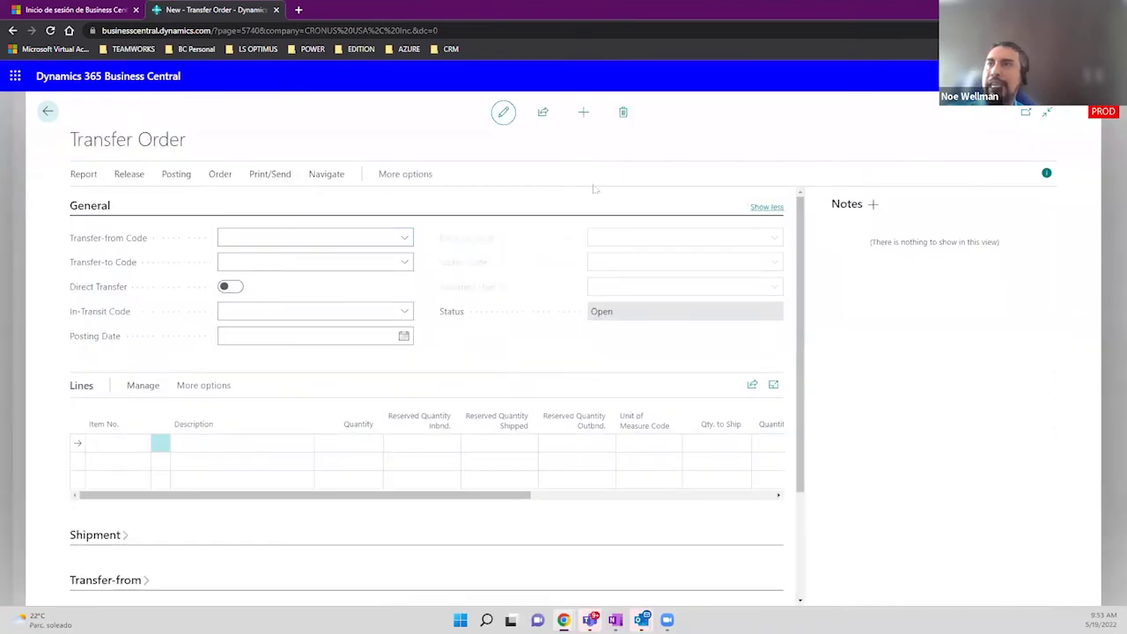
Set the transfer order's Transfer-from to STORE 1 and Transfer-to to MAIN.
click(278, 234)
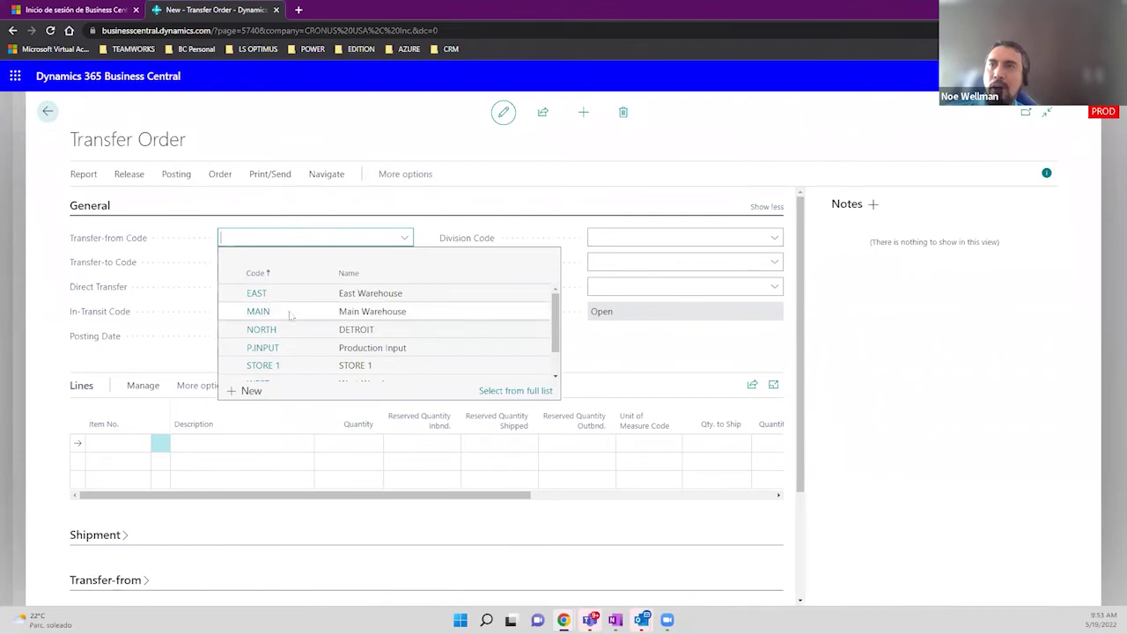
click(304, 365)
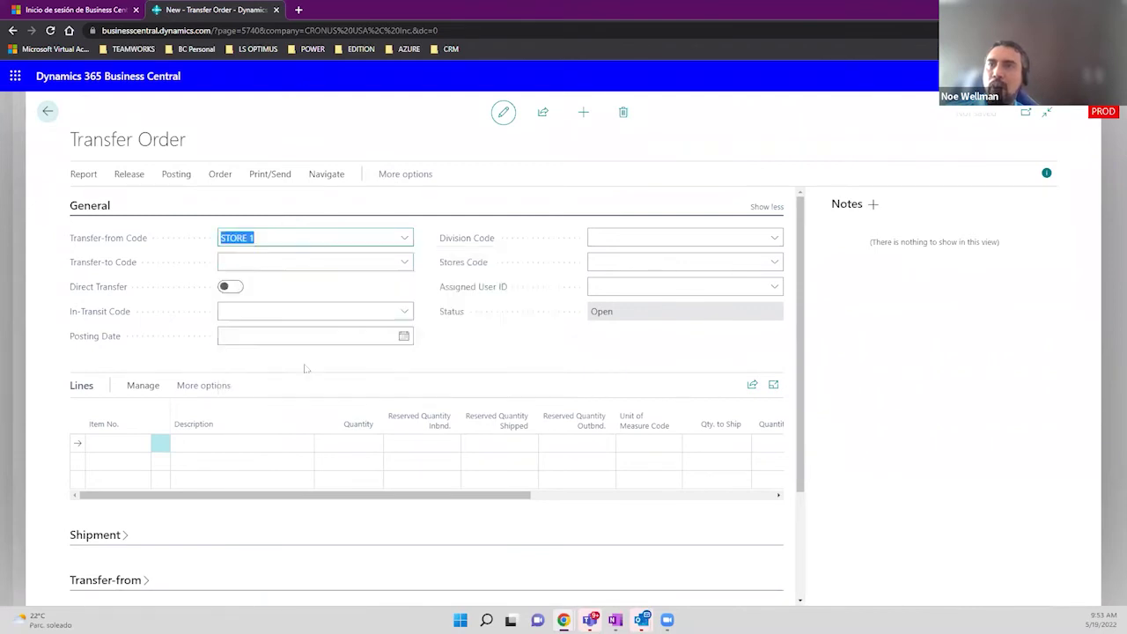
click(387, 261)
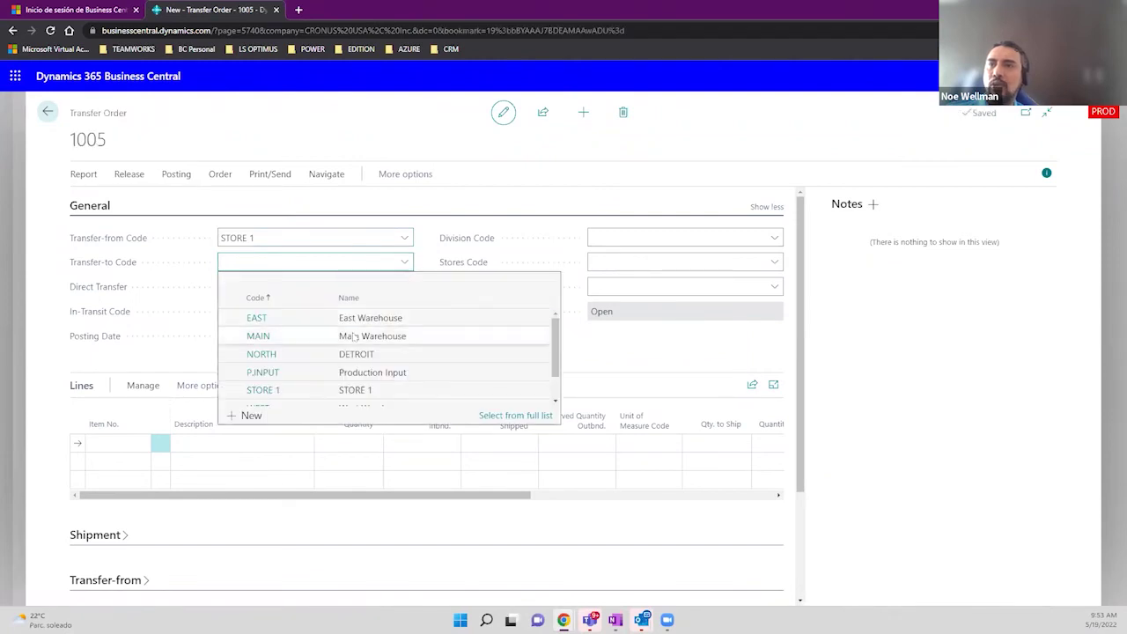
click(352, 336)
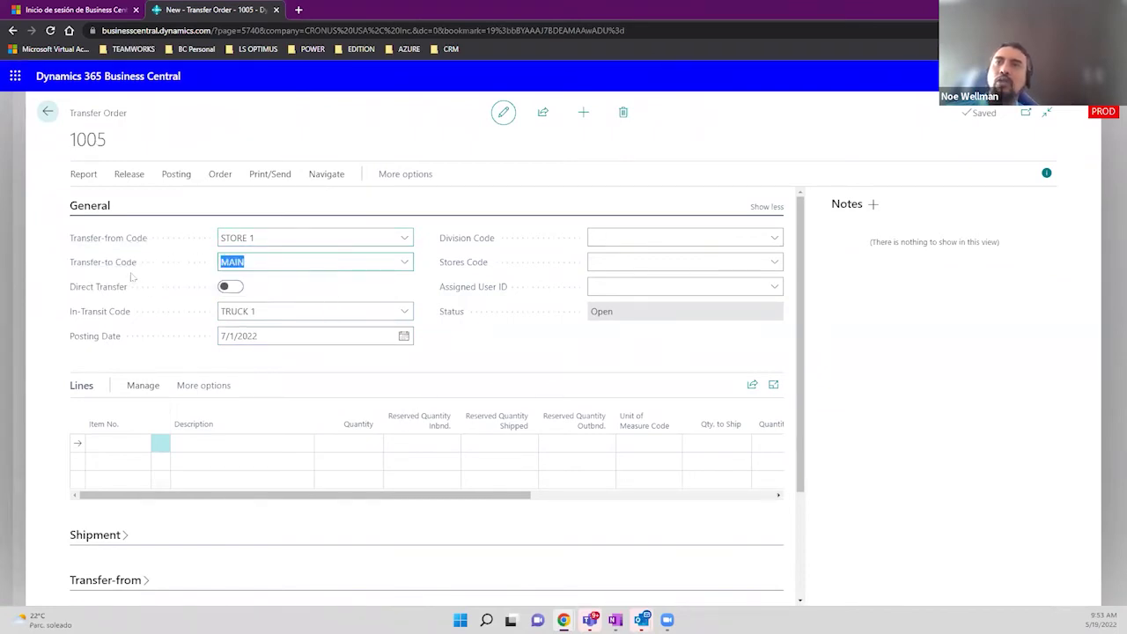
mouse_move(127, 271)
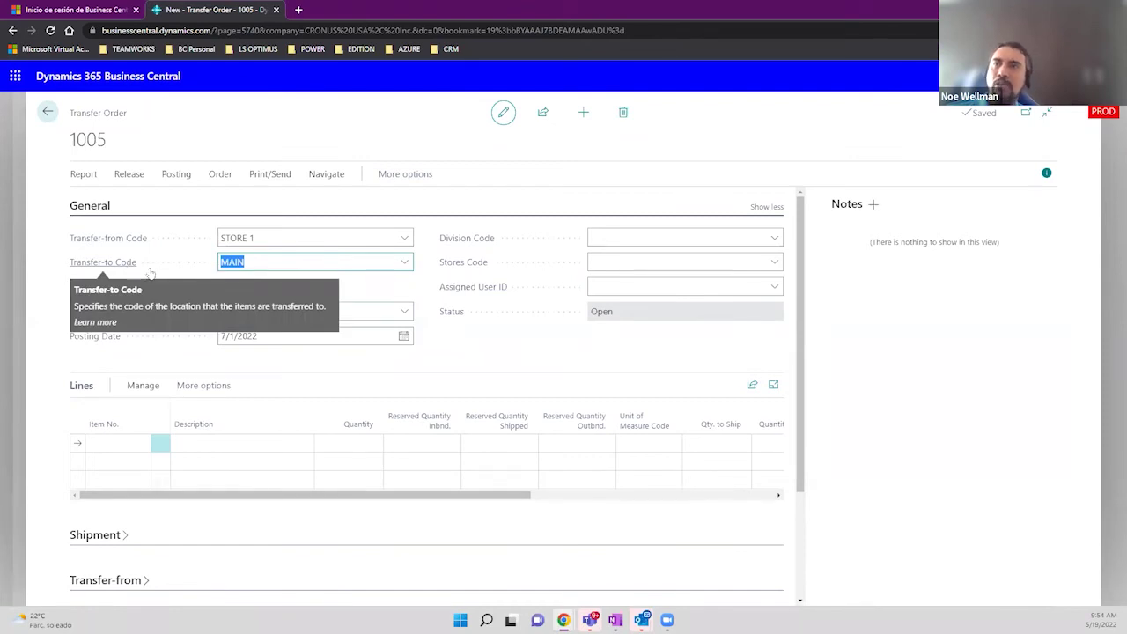
click(293, 311)
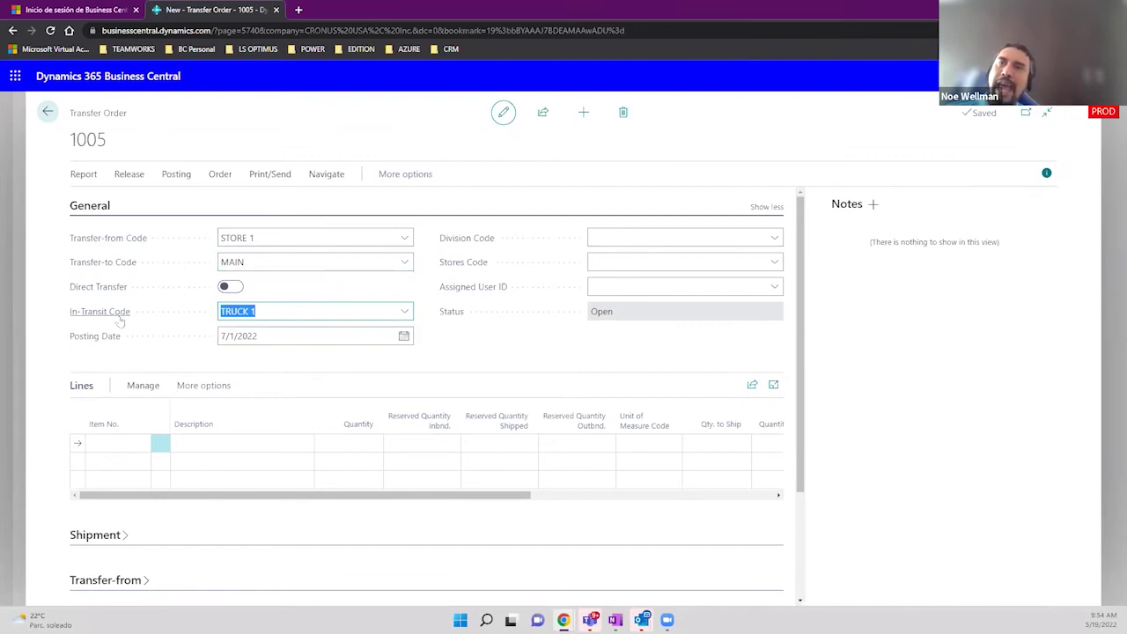
mouse_move(120, 320)
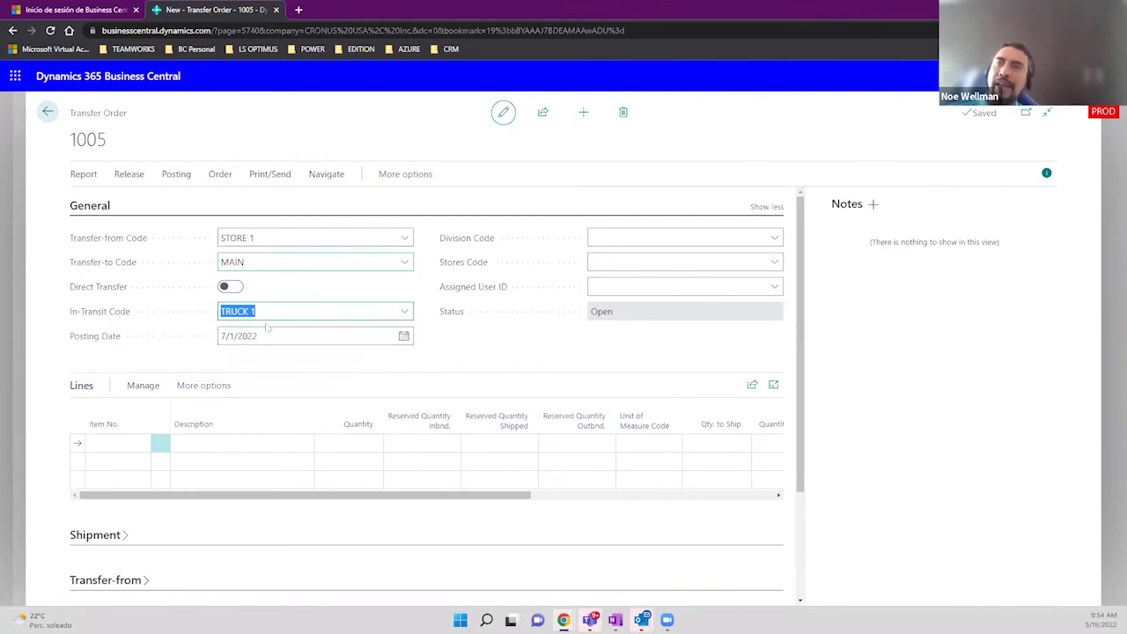
Add a line for 2 of item 1043 Coca Cola 400 ml to transfer order 1005.
click(128, 446)
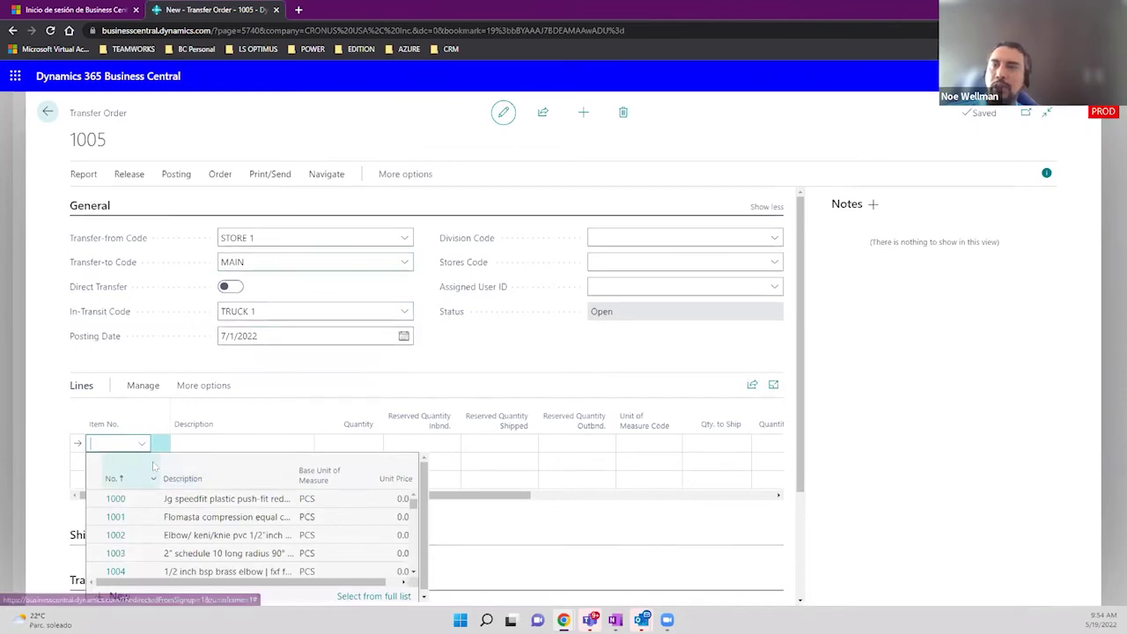
text(coca)
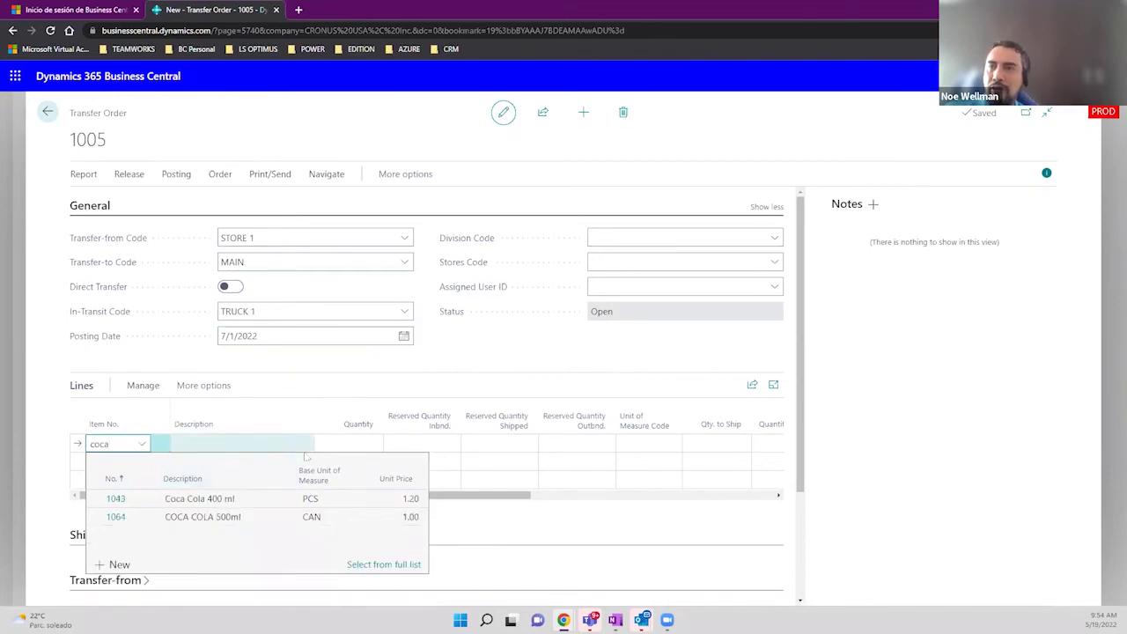
click(231, 499)
click(349, 443)
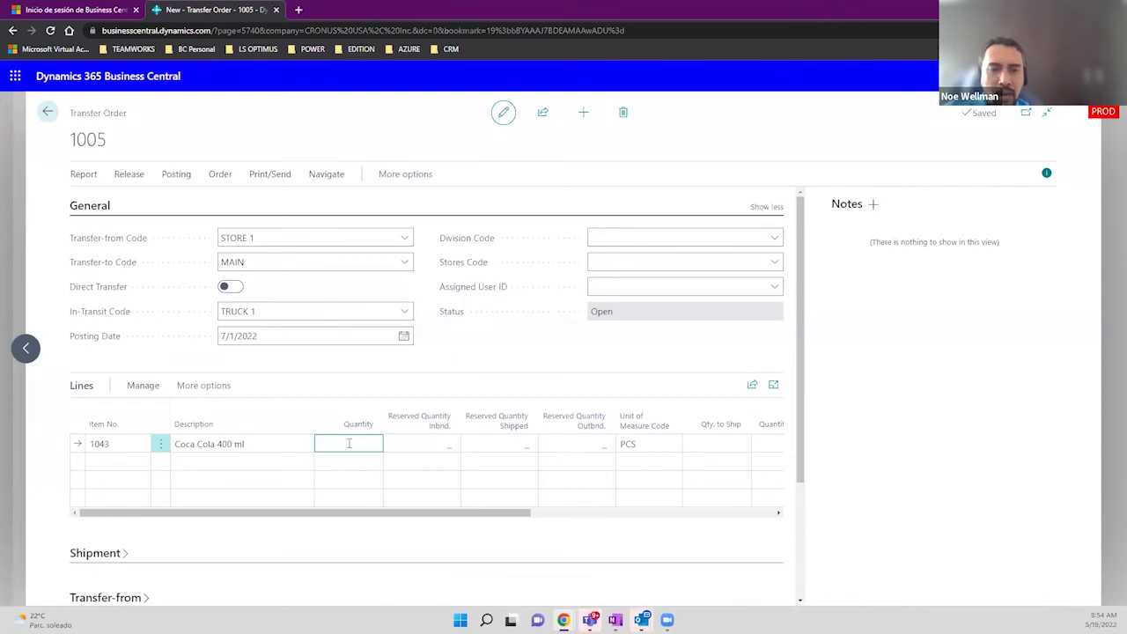
key(Tab)
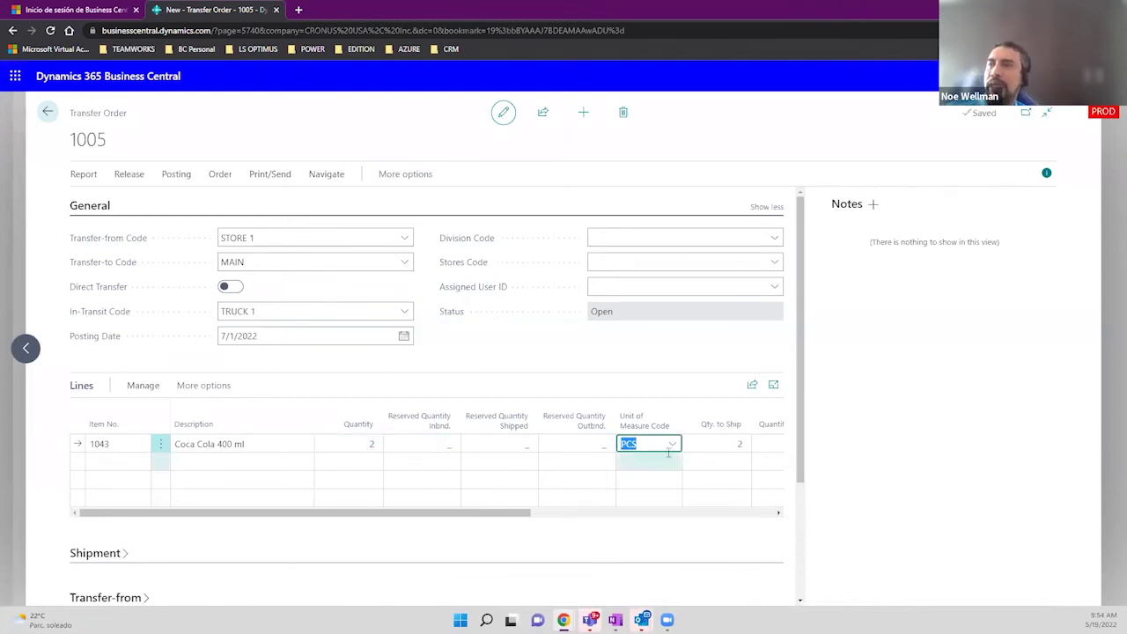
Change the Coca Cola line's unit of measure to PALLET.
click(672, 444)
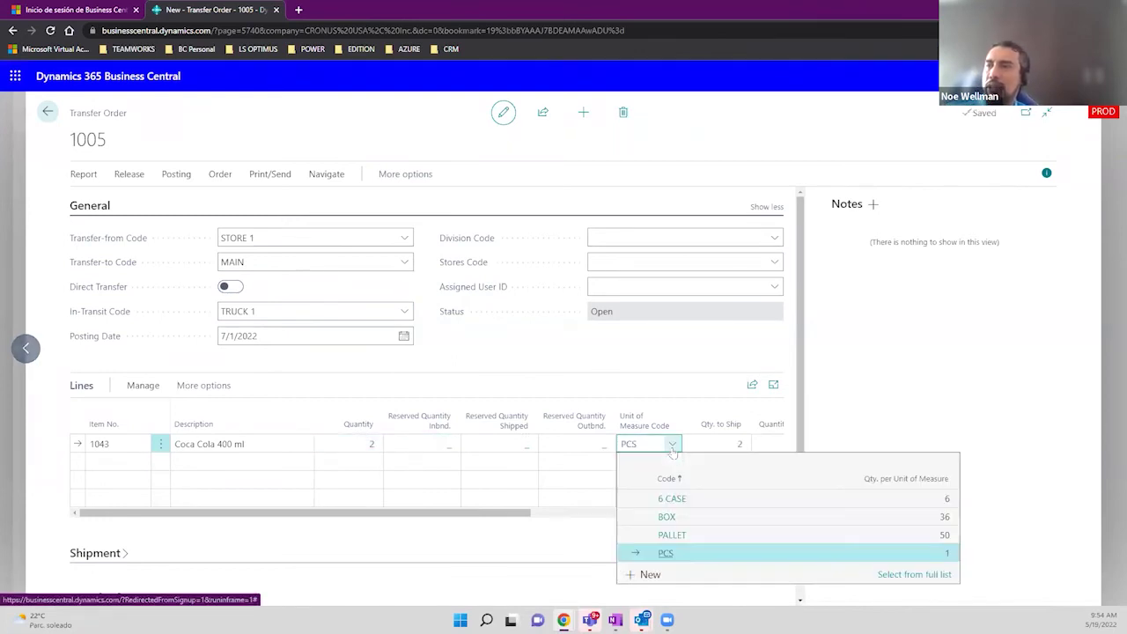
click(710, 535)
key(Tab)
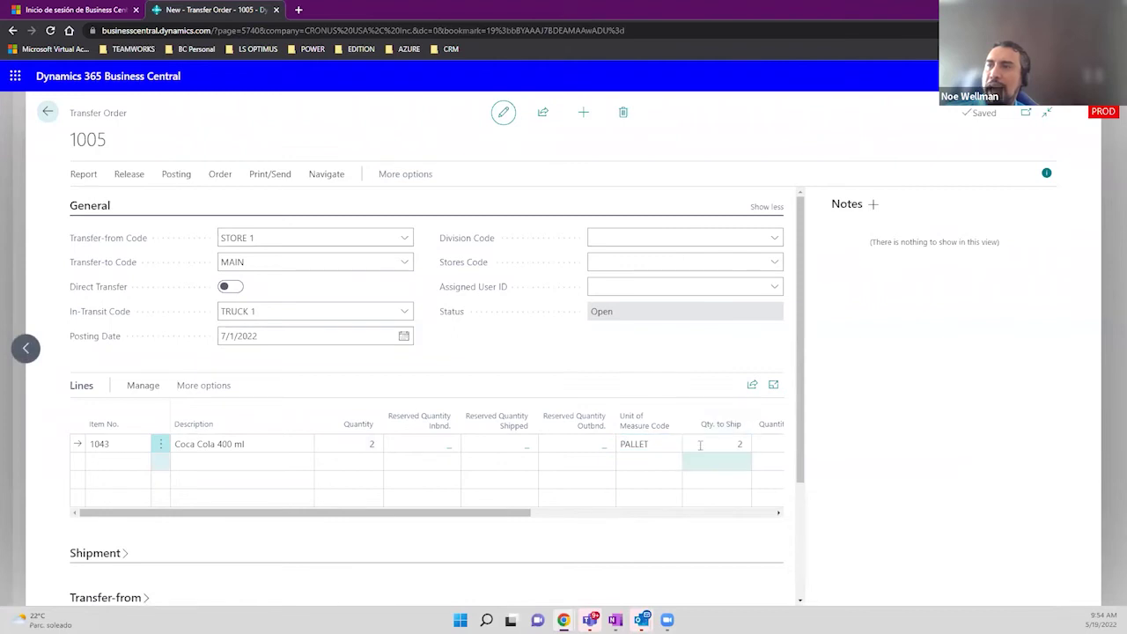
Expand the Shipment FastTab and check the expected Receipt Date.
scroll(470, 396, down, 2)
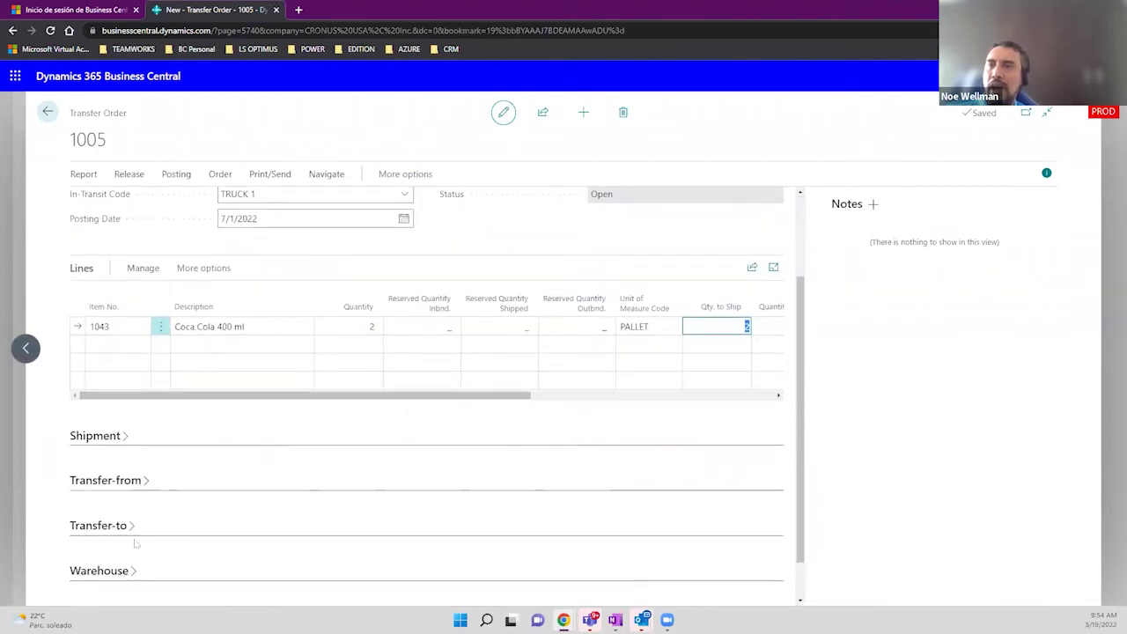
click(176, 437)
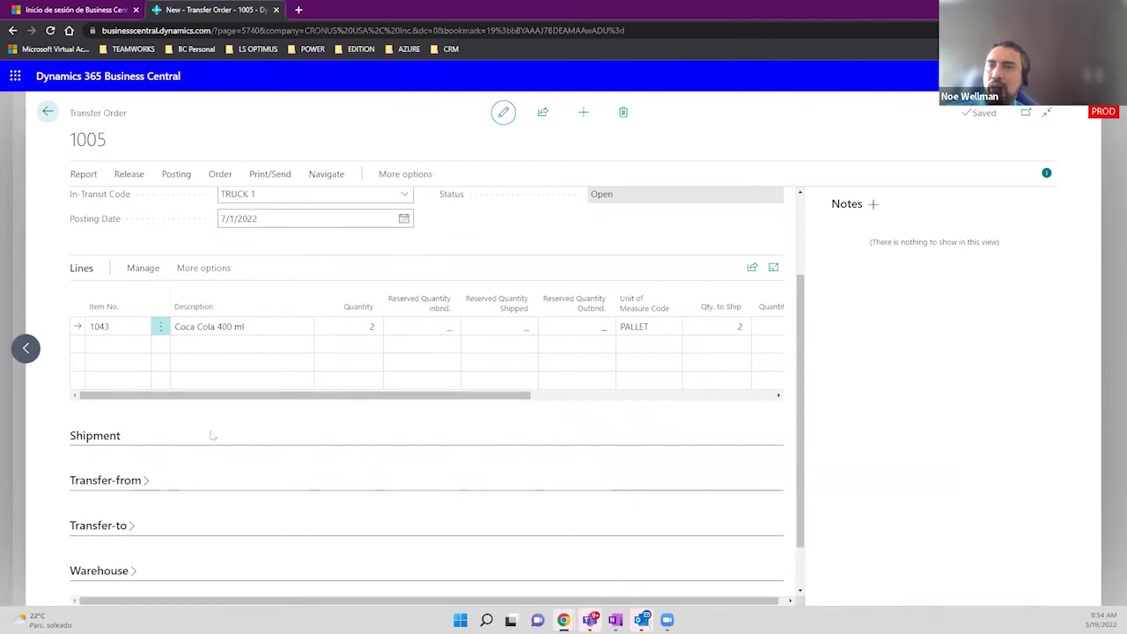
scroll(266, 428, down, 2)
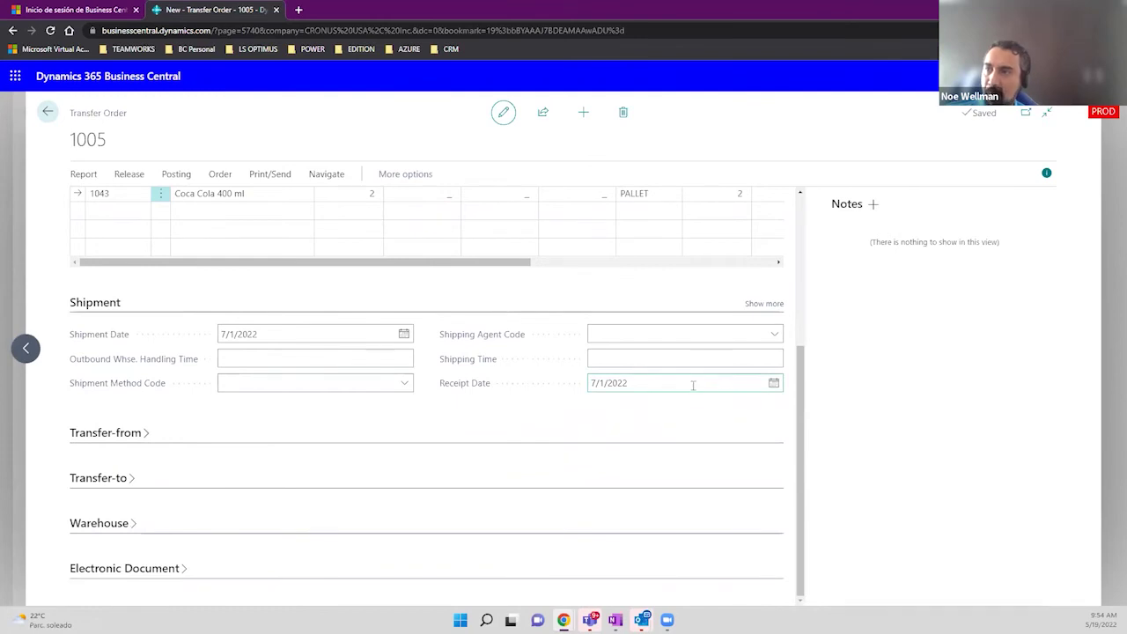
click(619, 383)
mouse_move(483, 388)
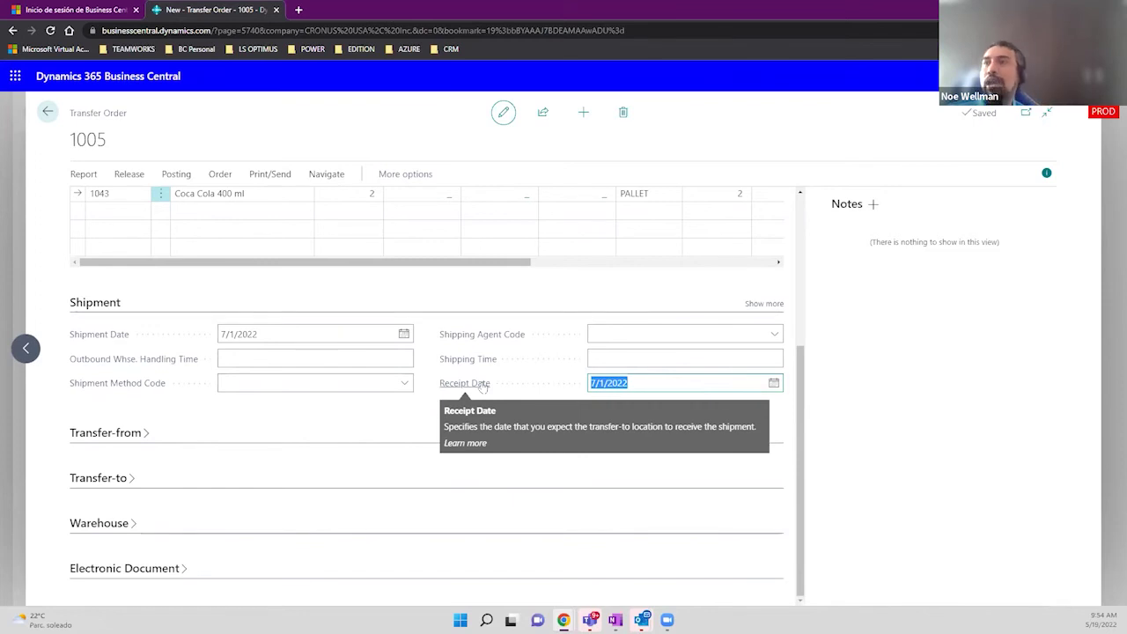
scroll(482, 387, up, 5)
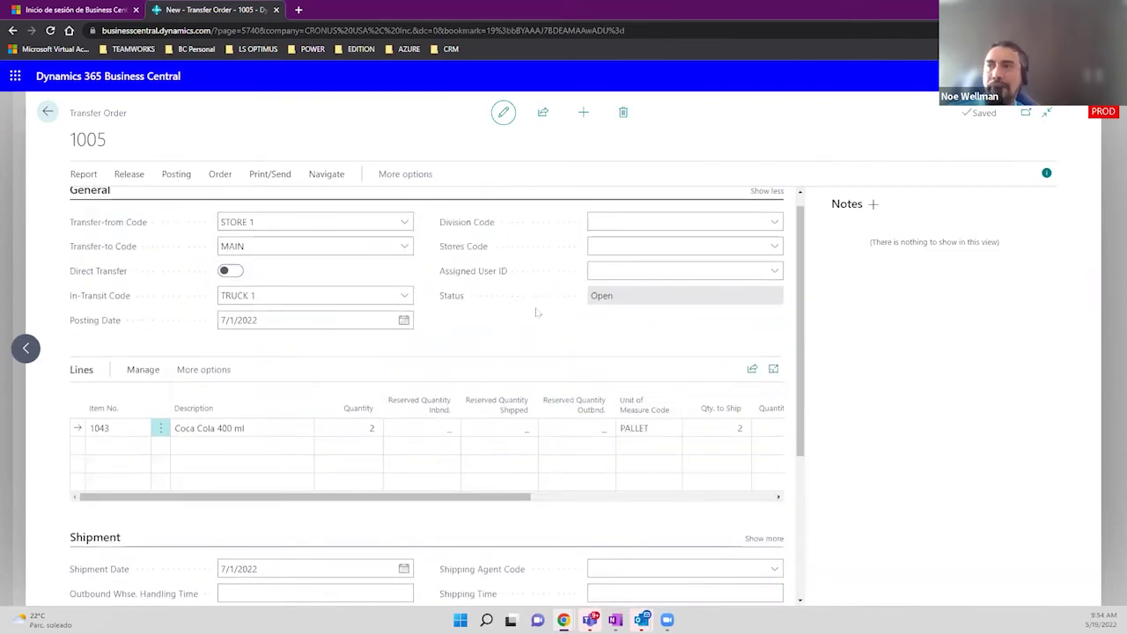
scroll(572, 516, down, 3)
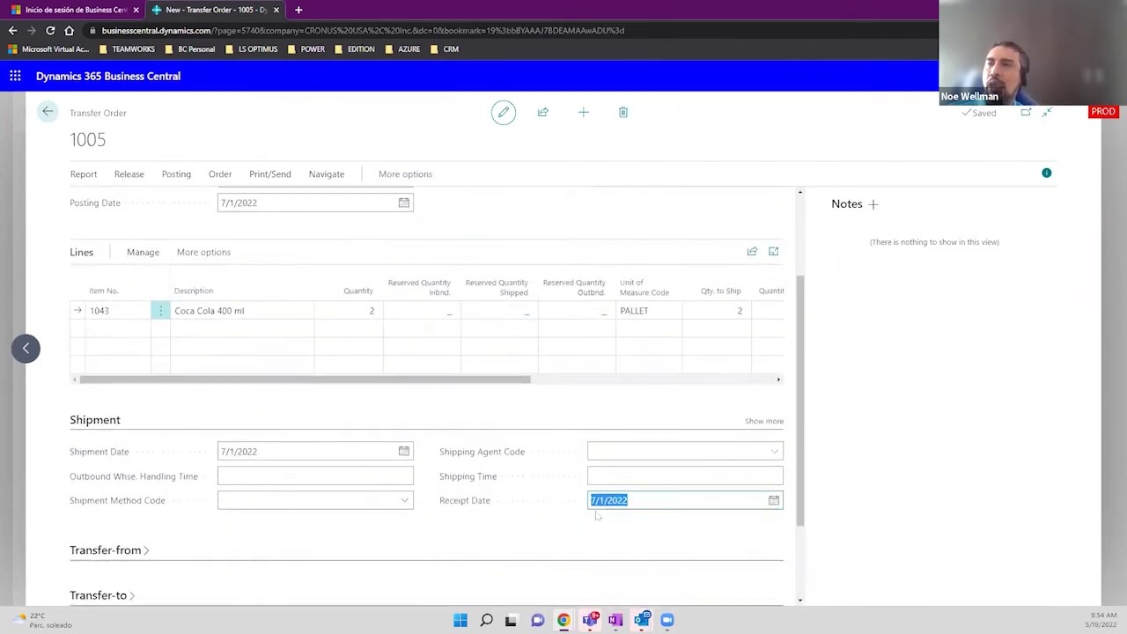
scroll(444, 429, up, 3)
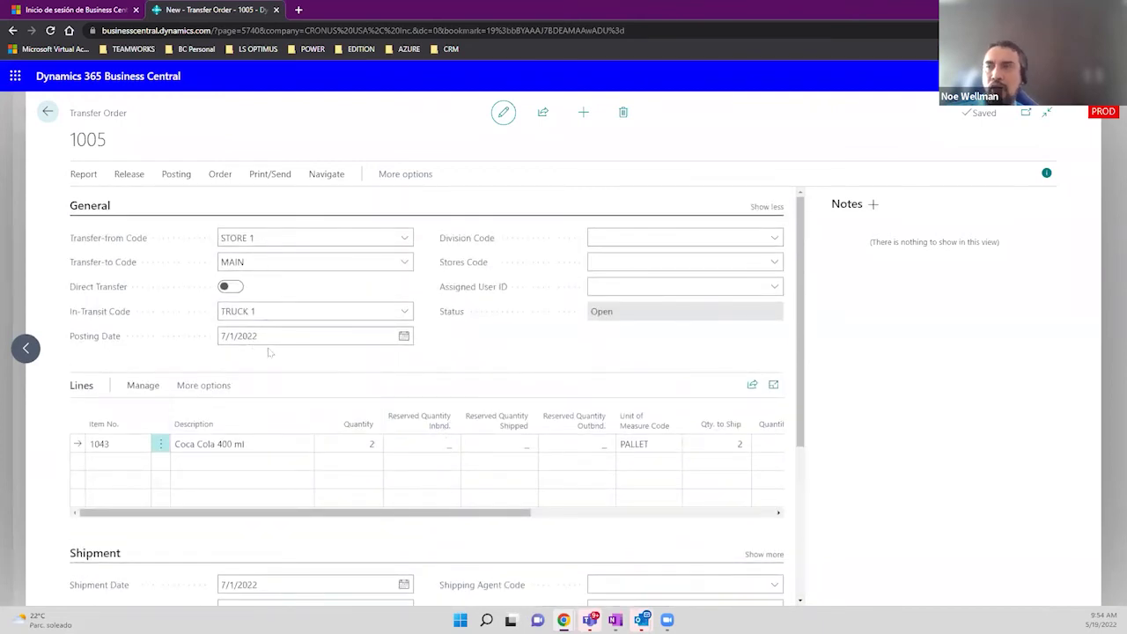
key(shift+Tab)
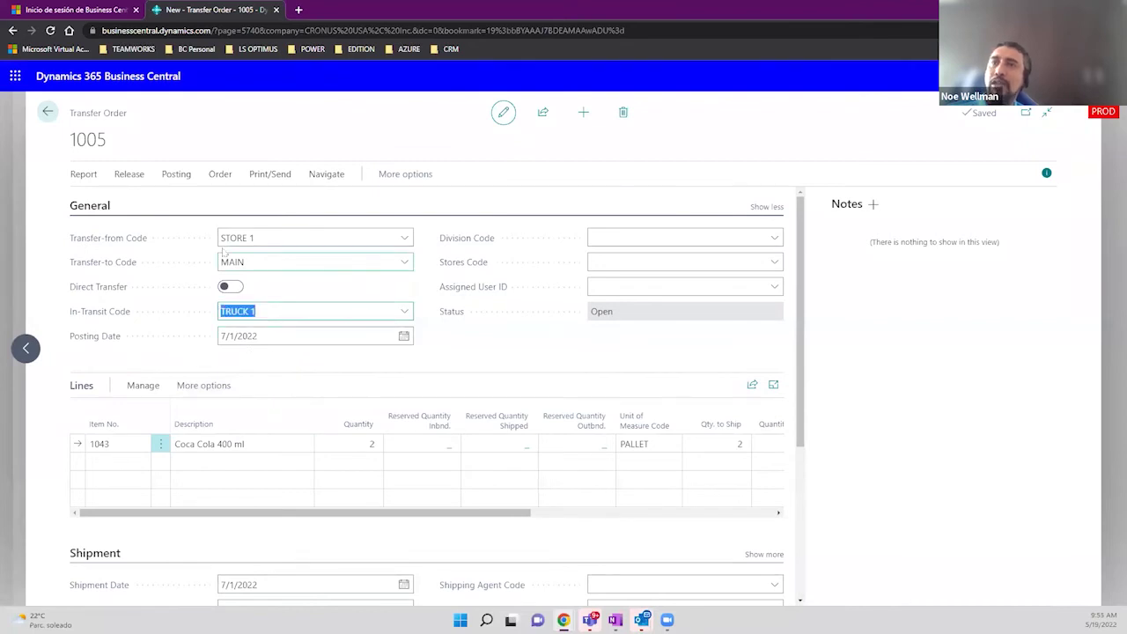
Post the shipment of transfer order 1005 using the Ship option.
click(176, 174)
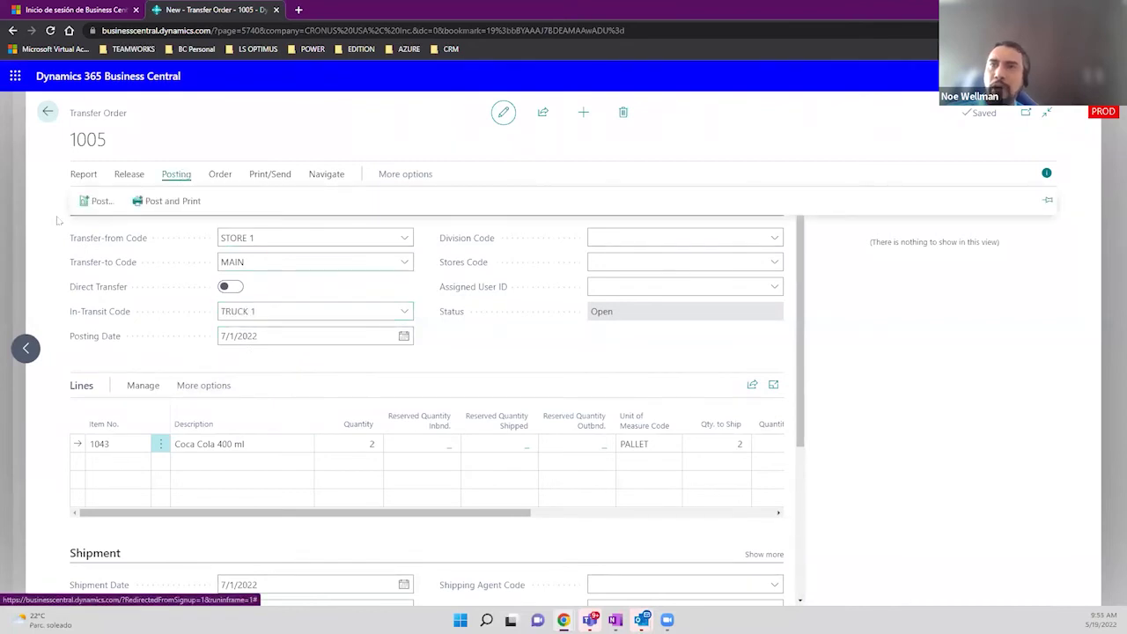
click(95, 200)
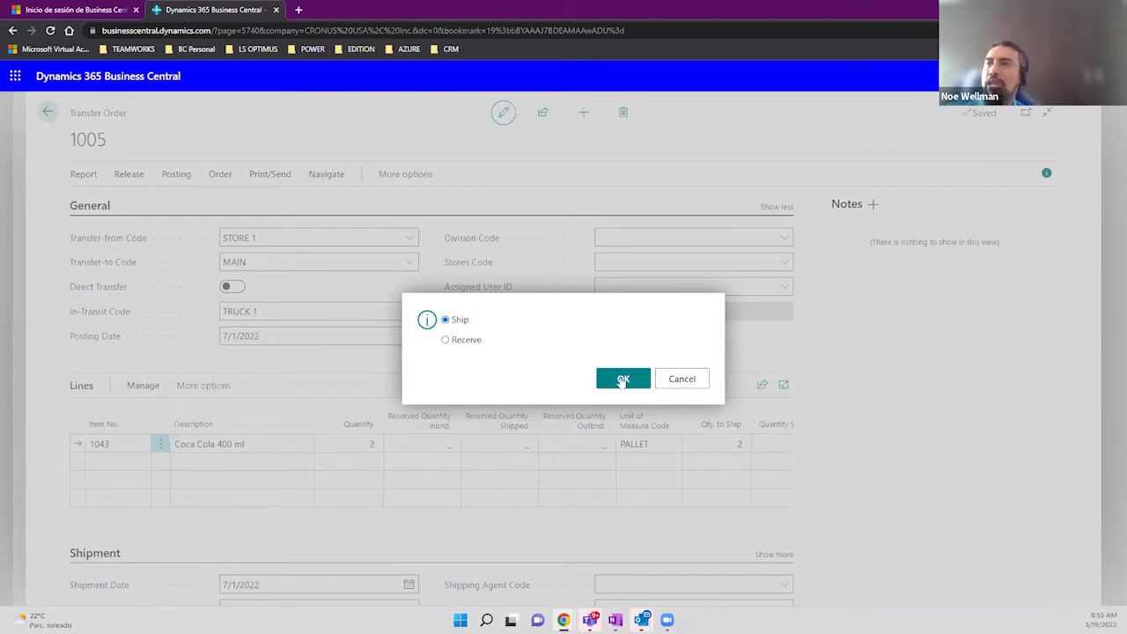
click(623, 379)
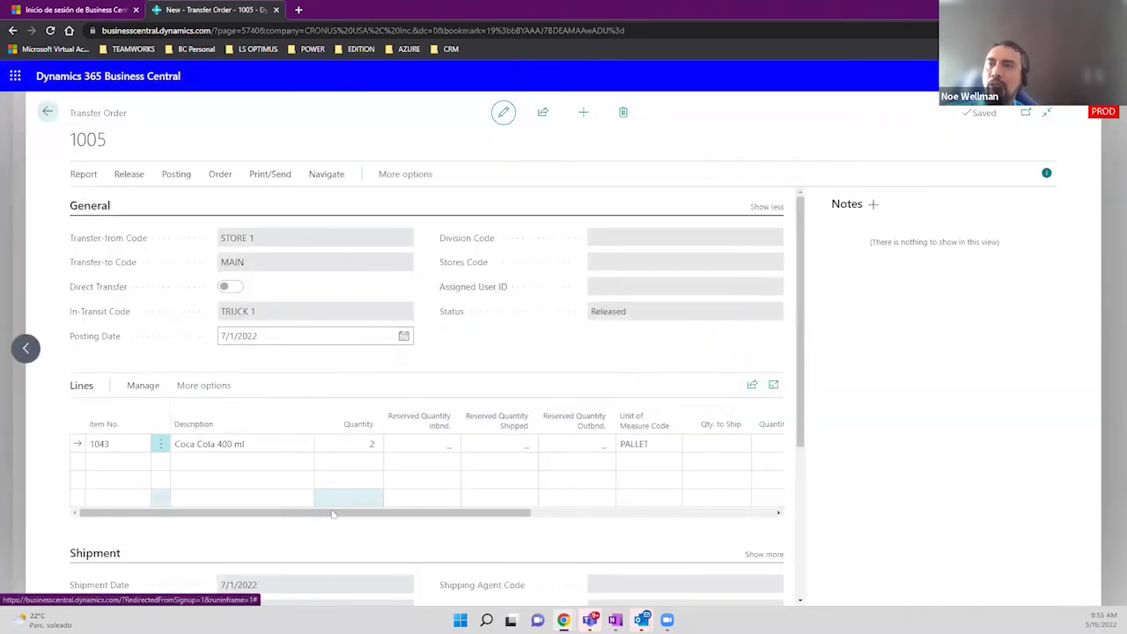
Check the line shows 2 shipped and 2 left to receive.
drag(334, 515, 440, 523)
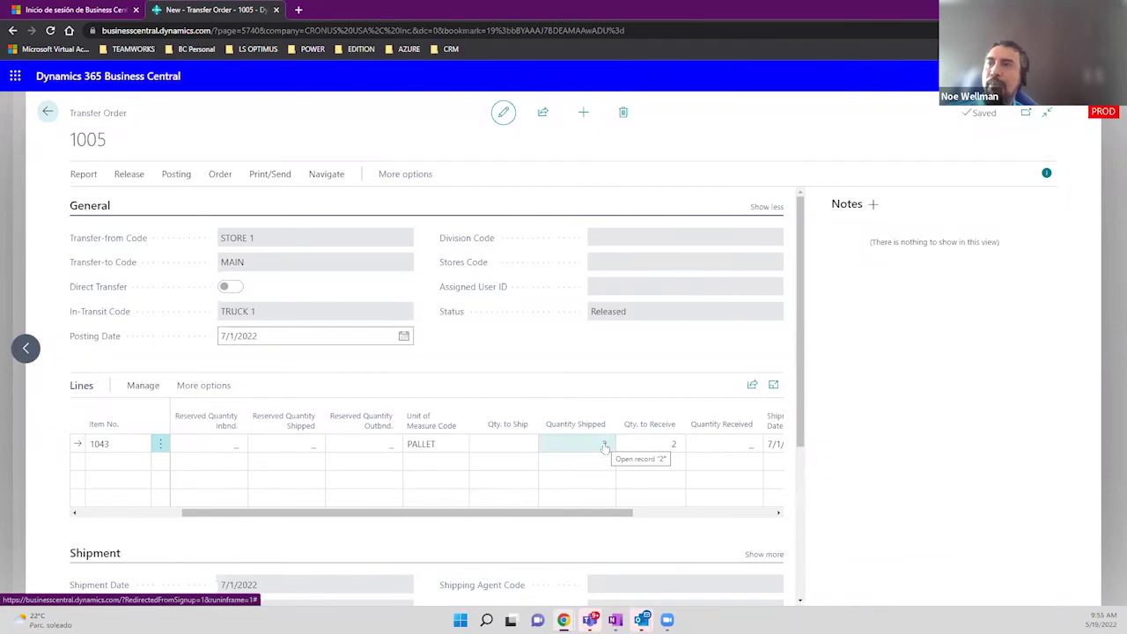
click(668, 447)
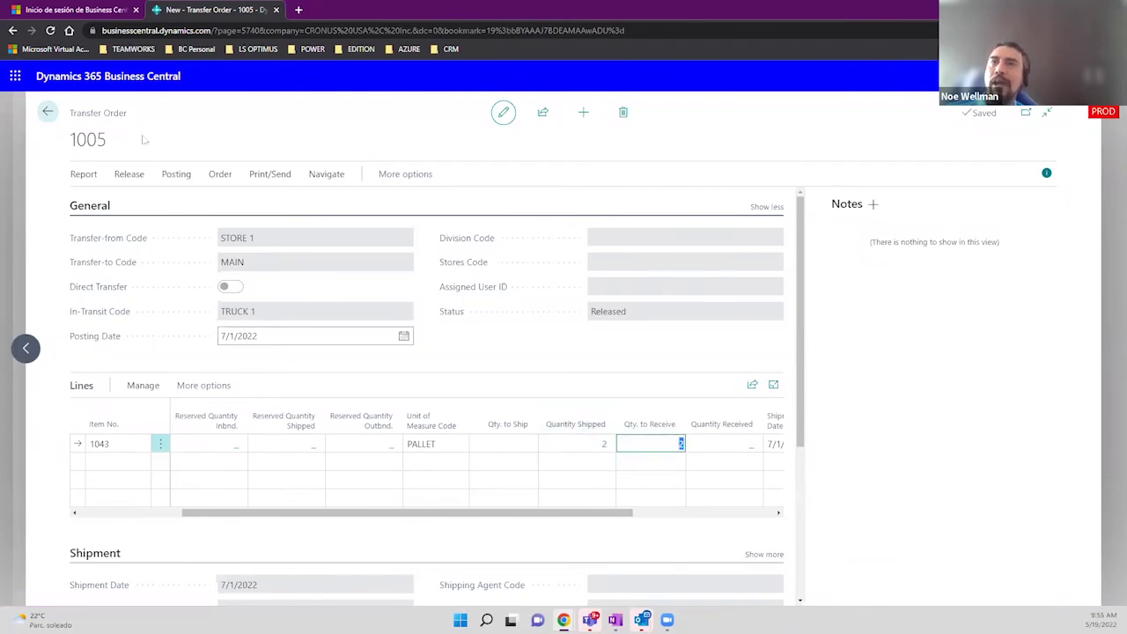
key(shift+Tab)
key(shift+Tab)
key(shift+Tab)
key(shift+Tab)
key(shift+Tab)
key(shift+Tab)
key(shift+Tab)
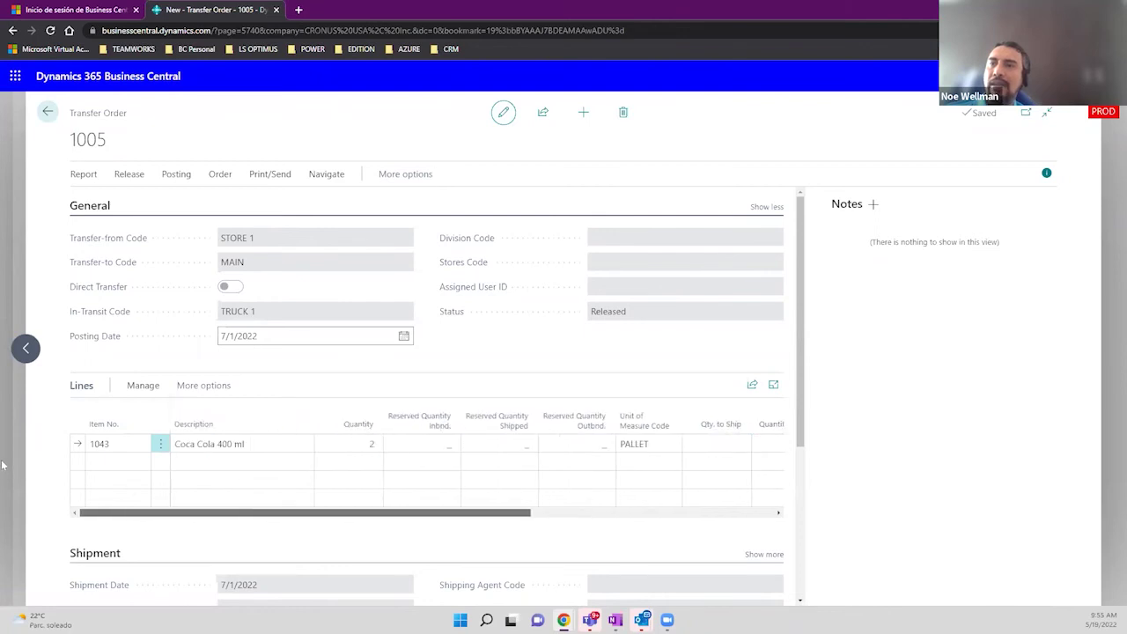
From the transfer line's item lookup, open item 1043 Coca Cola 400 ml's card for editing.
click(139, 445)
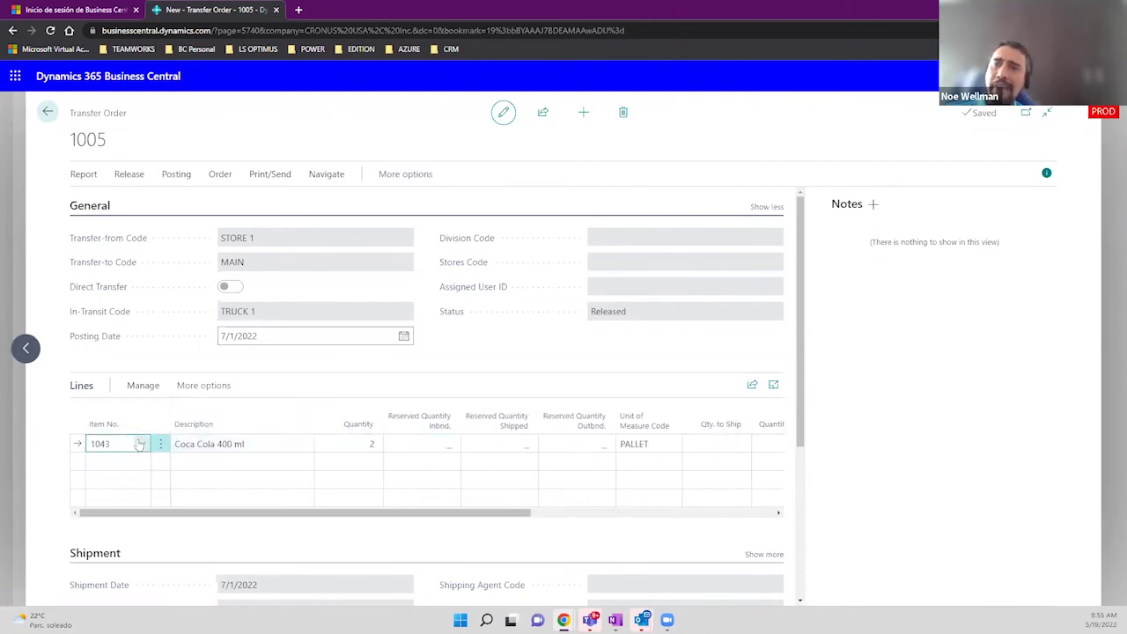
click(139, 444)
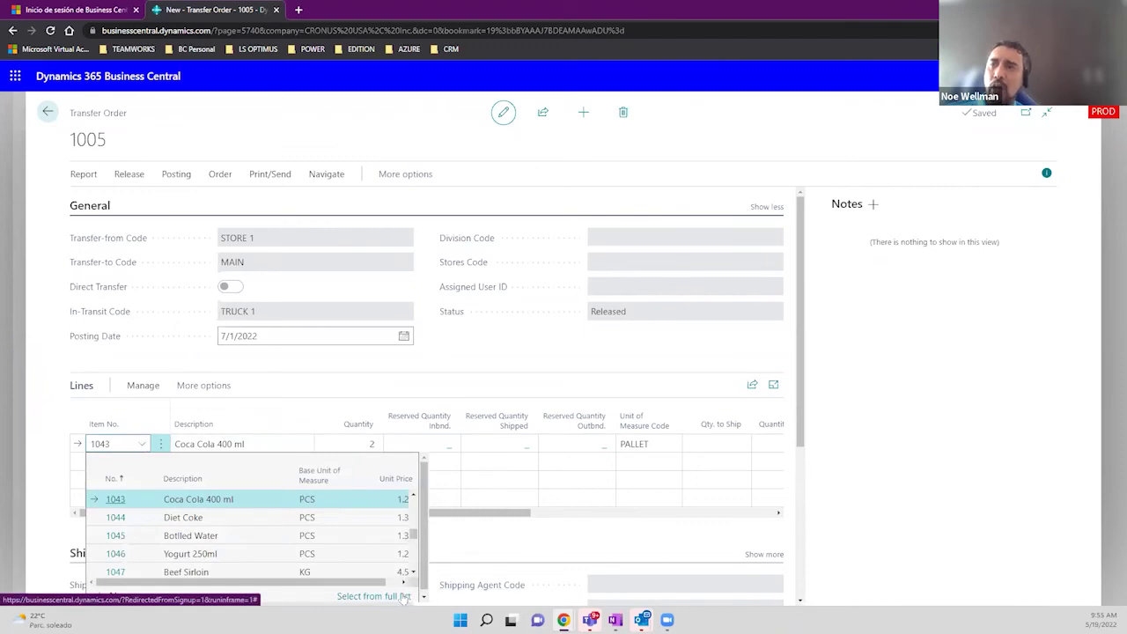
click(374, 596)
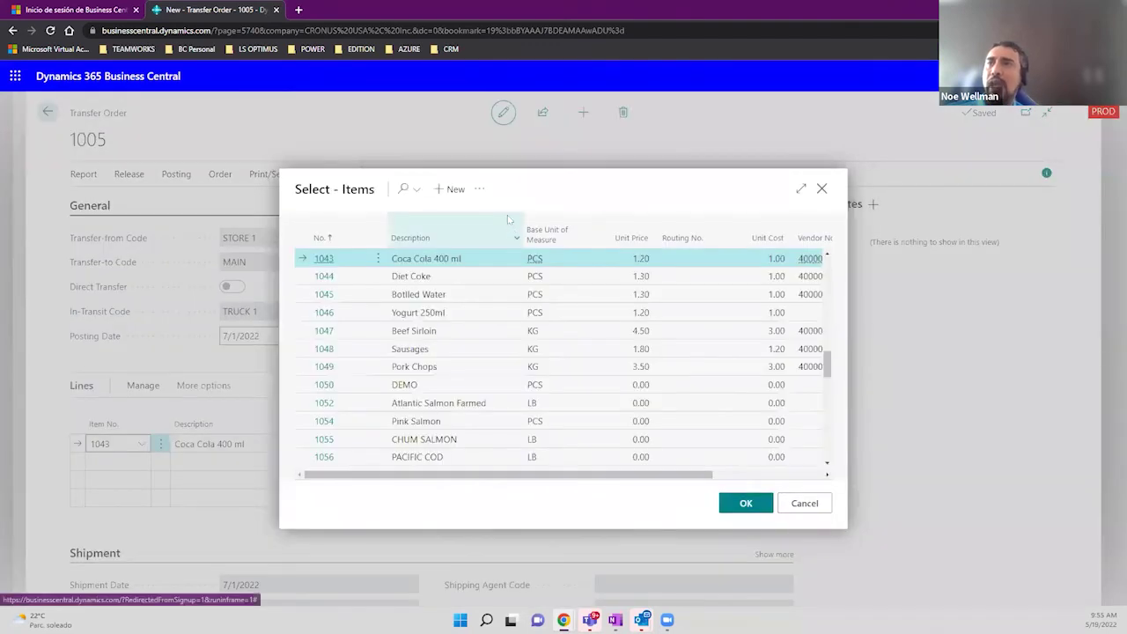
click(479, 188)
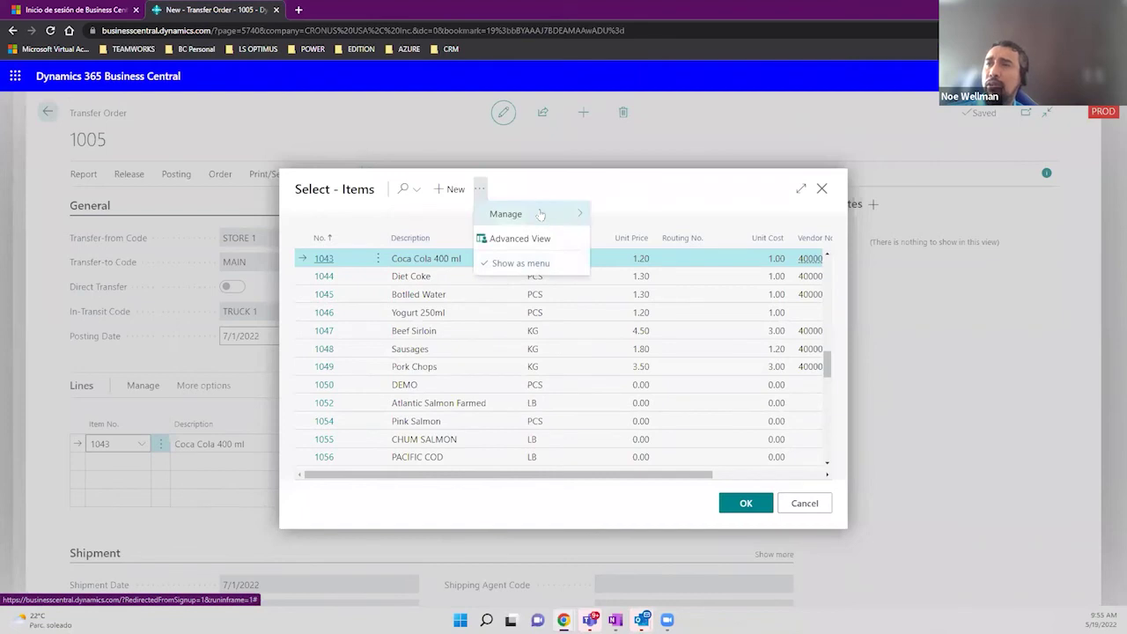
mouse_move(540, 214)
click(629, 224)
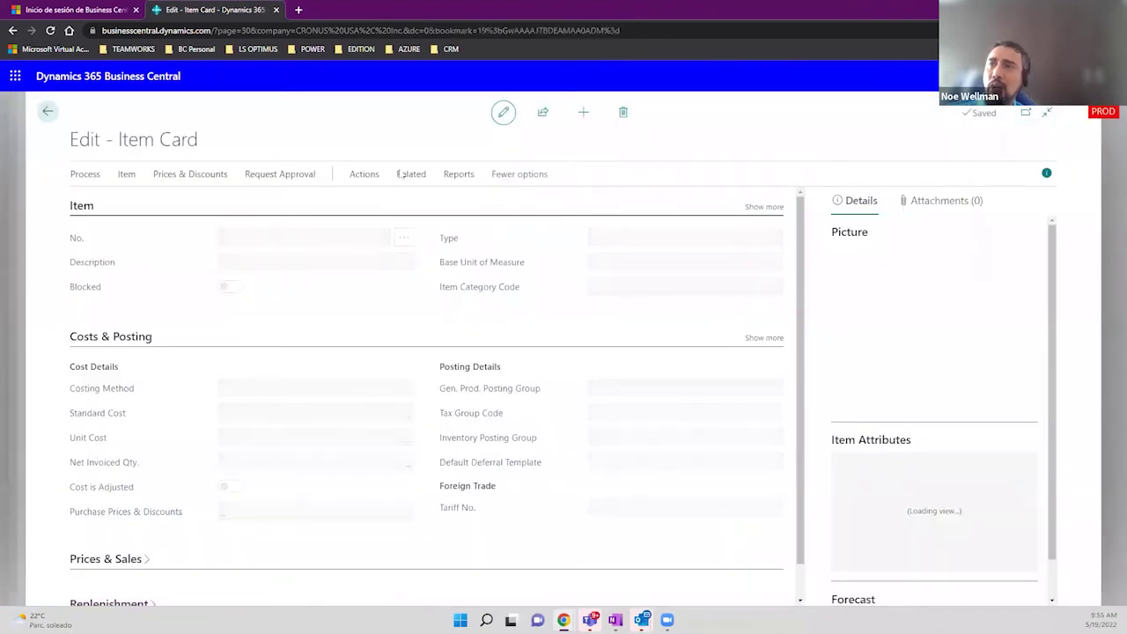
Show the item's availability by location.
click(409, 176)
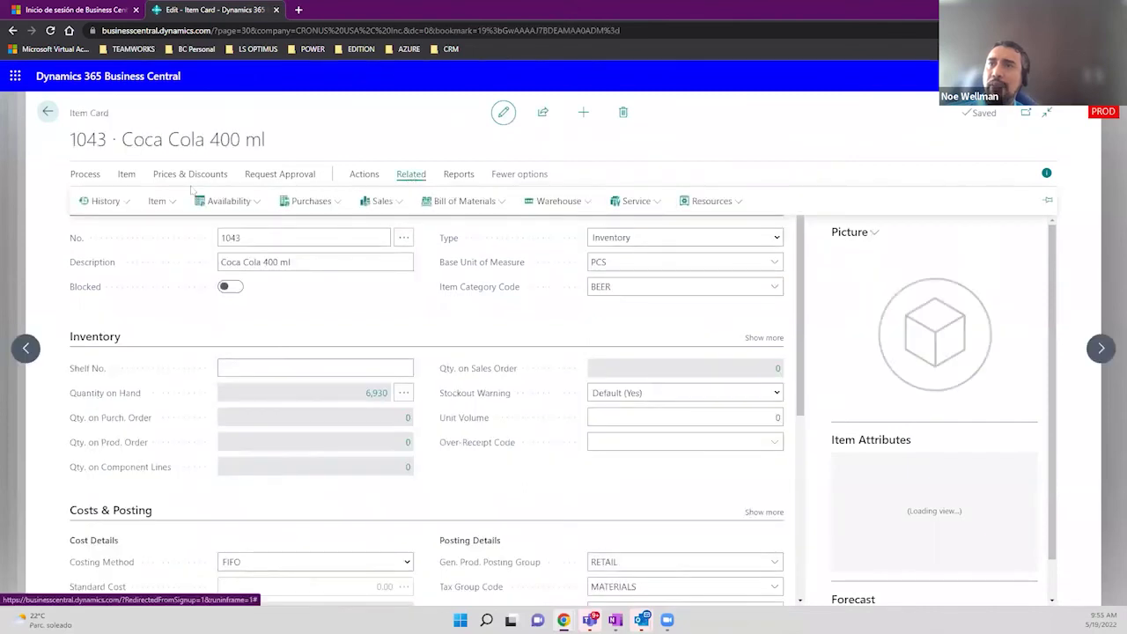
click(218, 203)
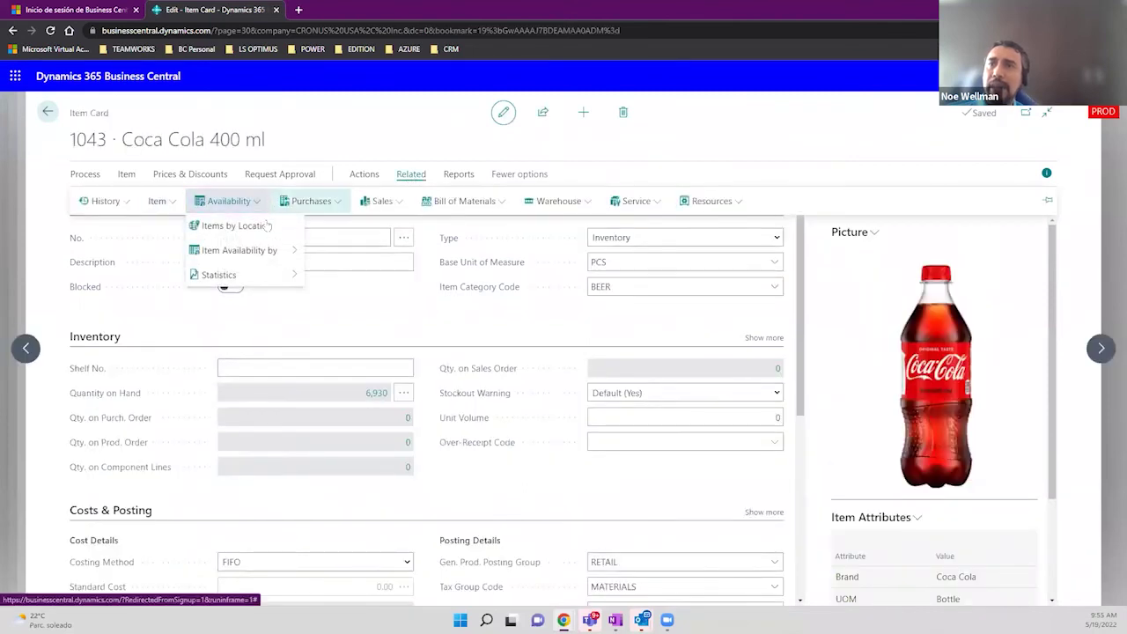
mouse_move(257, 246)
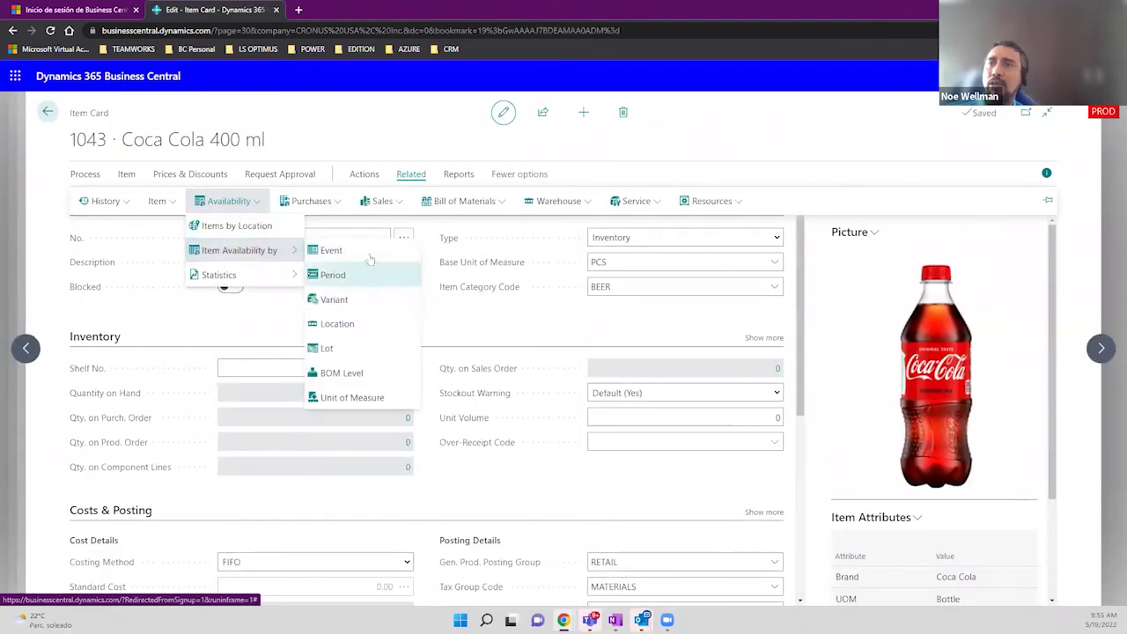
click(337, 324)
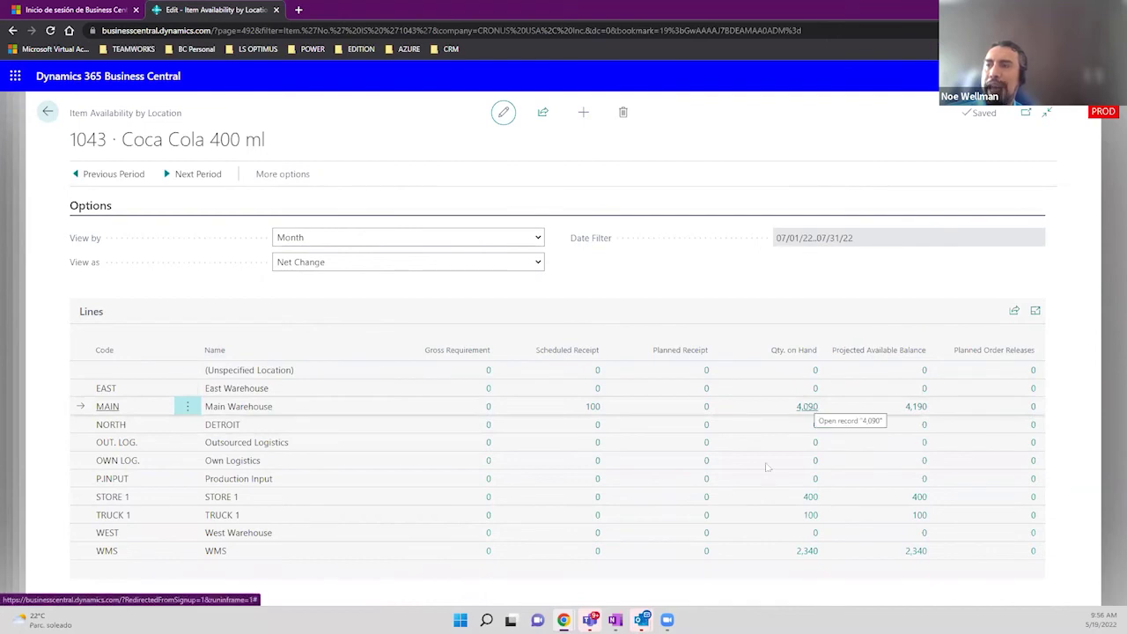
Review the STORE 1 and TRUCK 1 availability rows, then return to the 1043 Coca Cola item card.
click(242, 502)
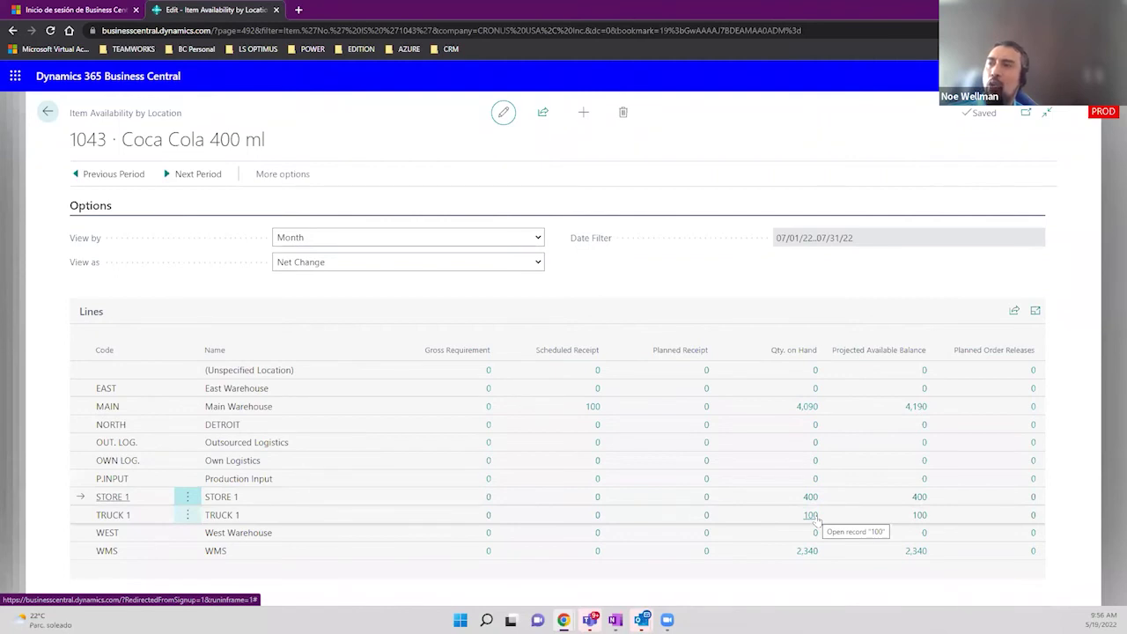
click(237, 517)
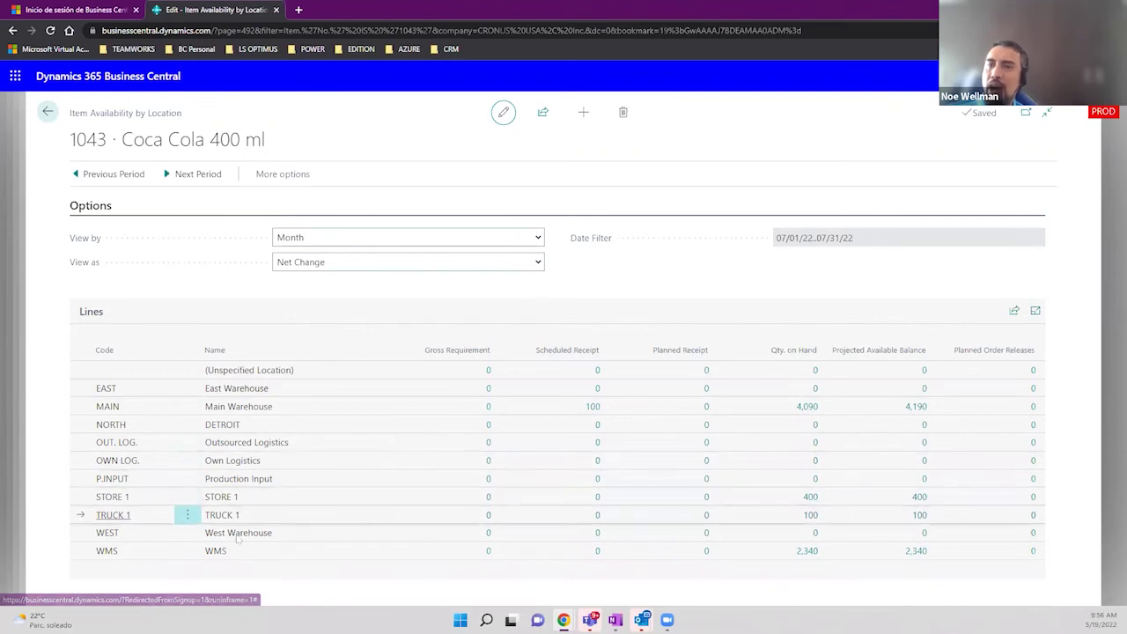
click(264, 175)
click(266, 175)
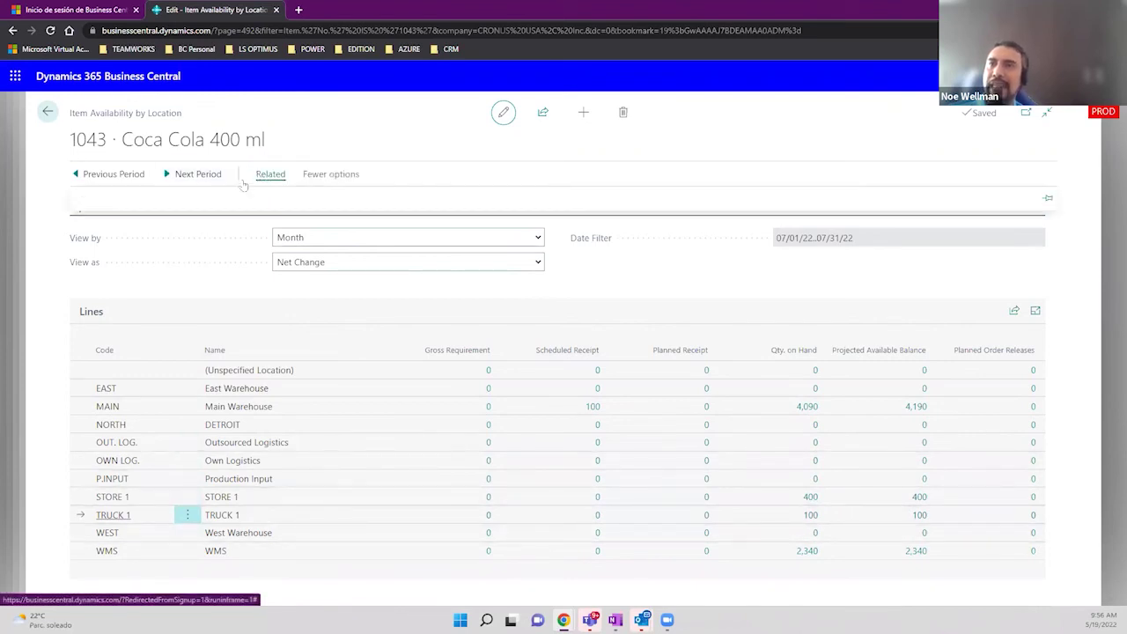
click(101, 202)
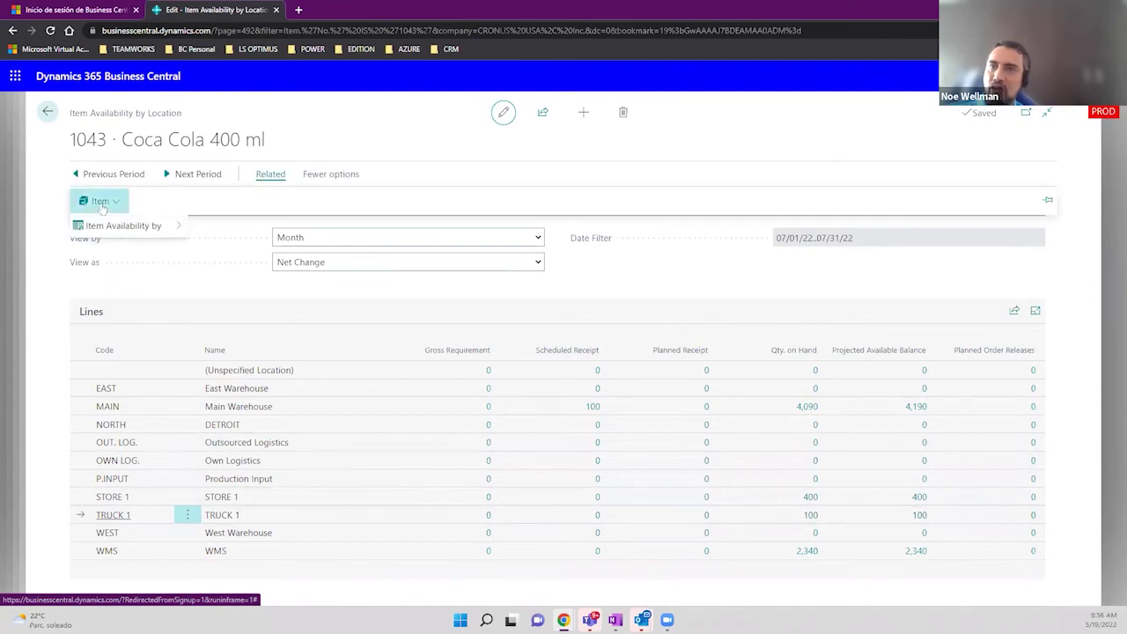
mouse_move(129, 227)
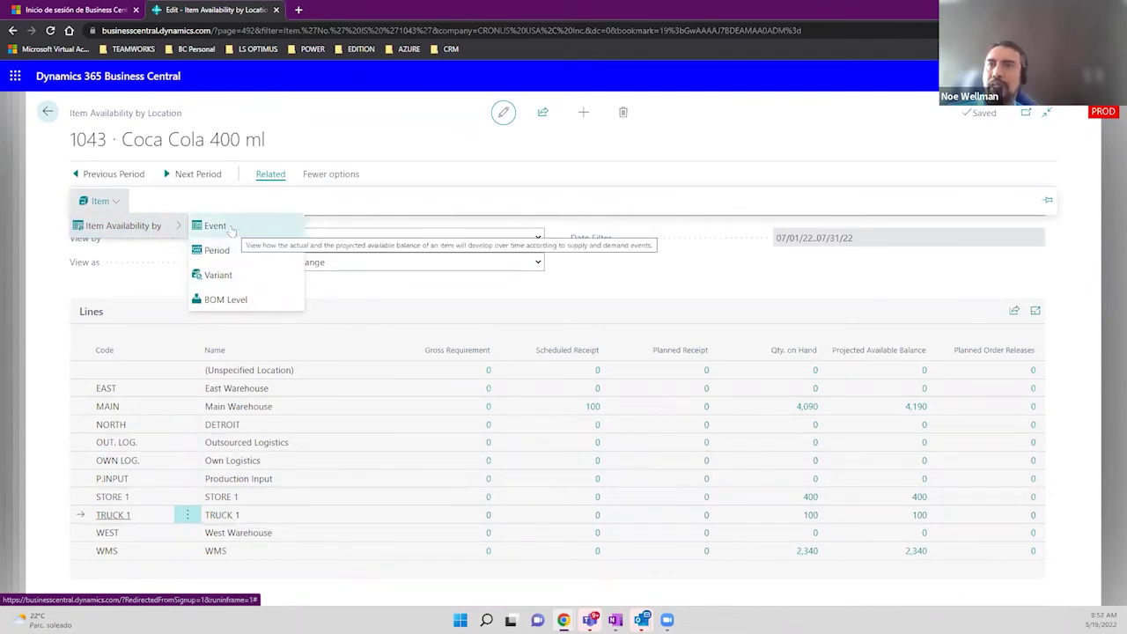
click(47, 112)
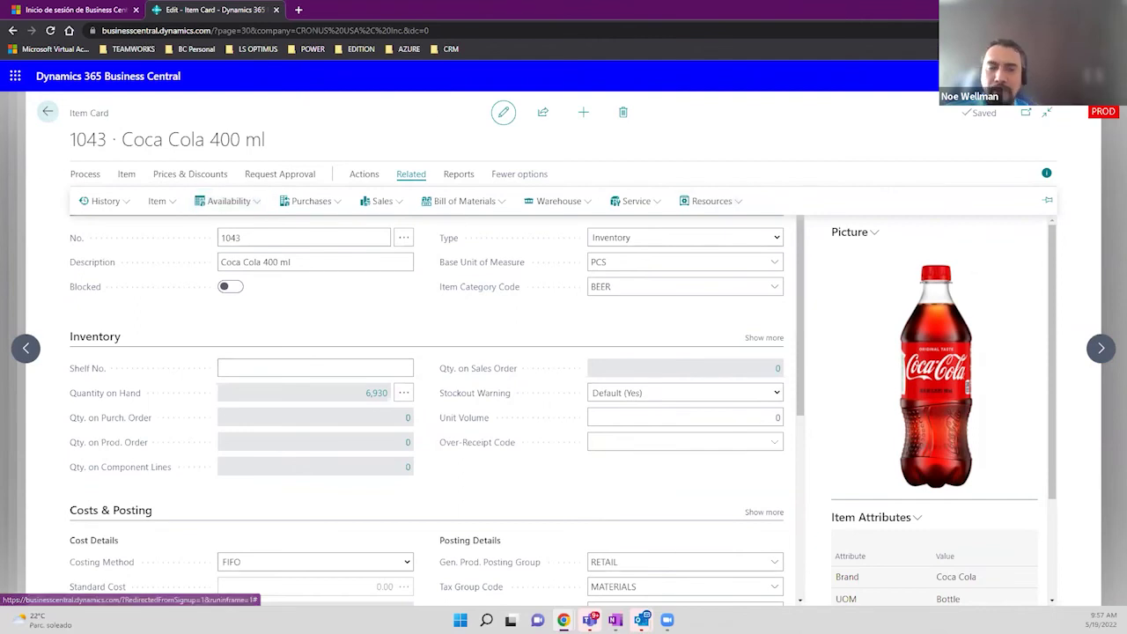
Find the Sales Orders list by searching 'sales order' and start a new blank order.
key(alt+q)
text(sales o)
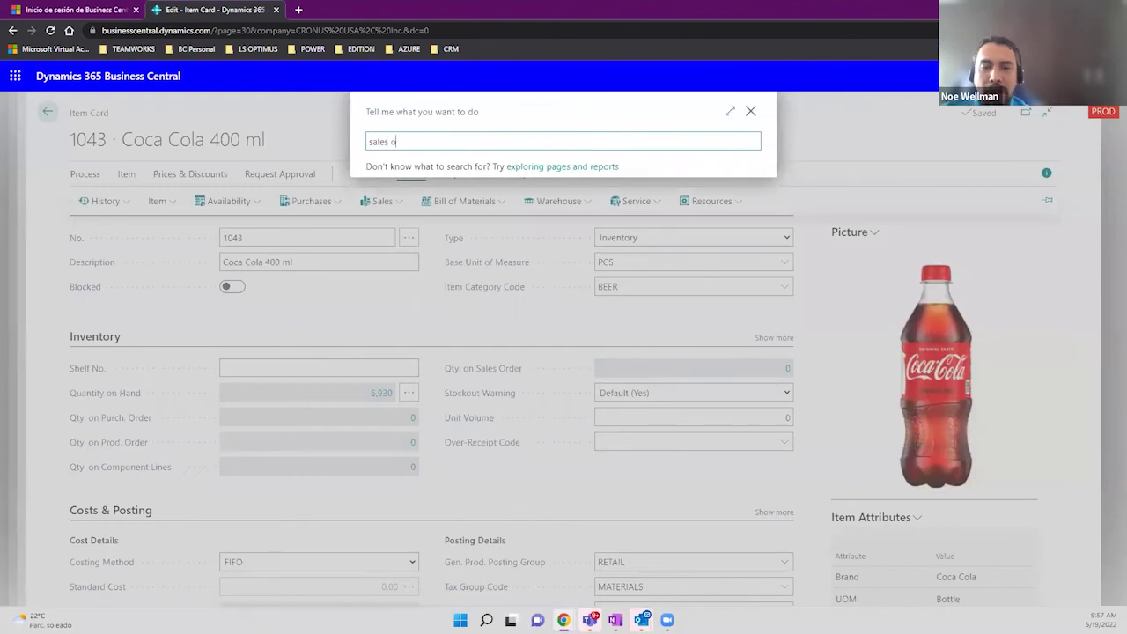
text(rder)
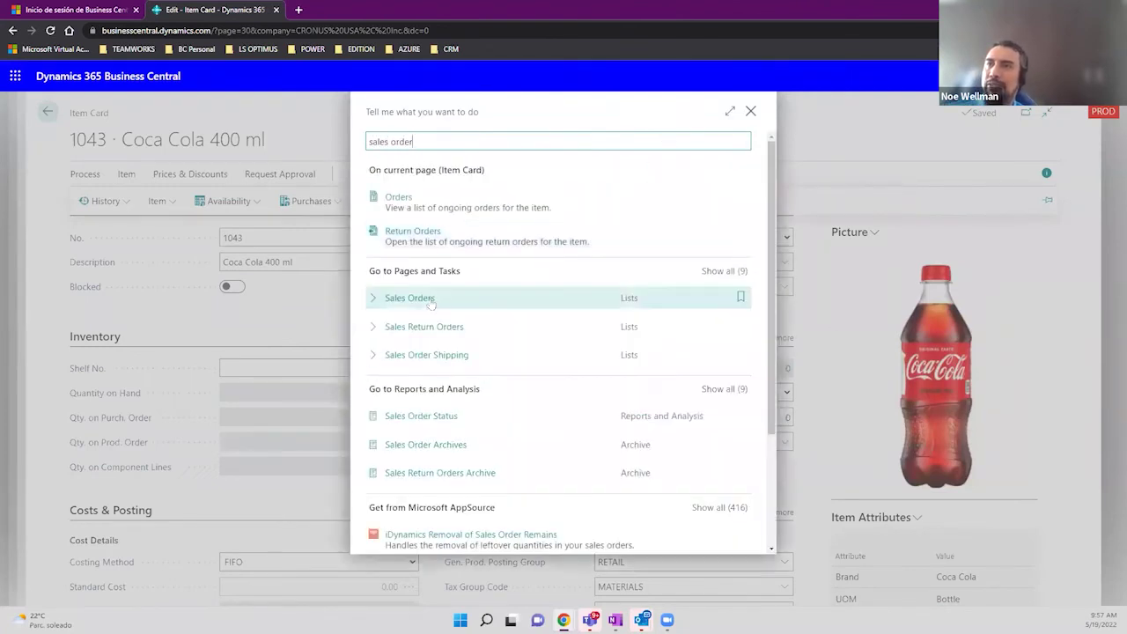
click(427, 299)
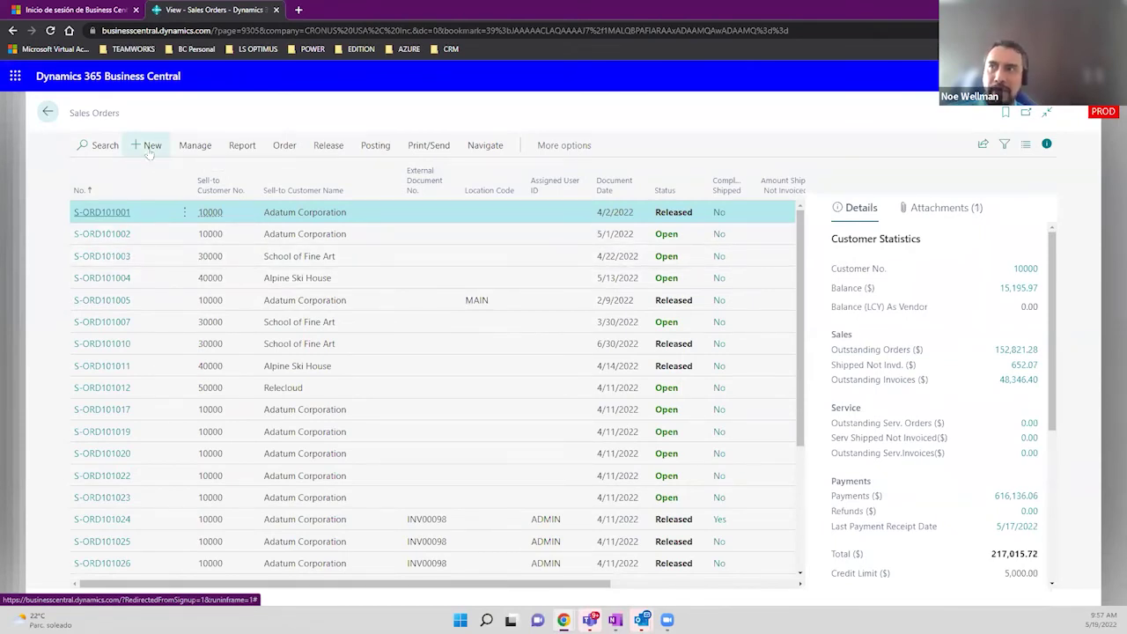
click(150, 148)
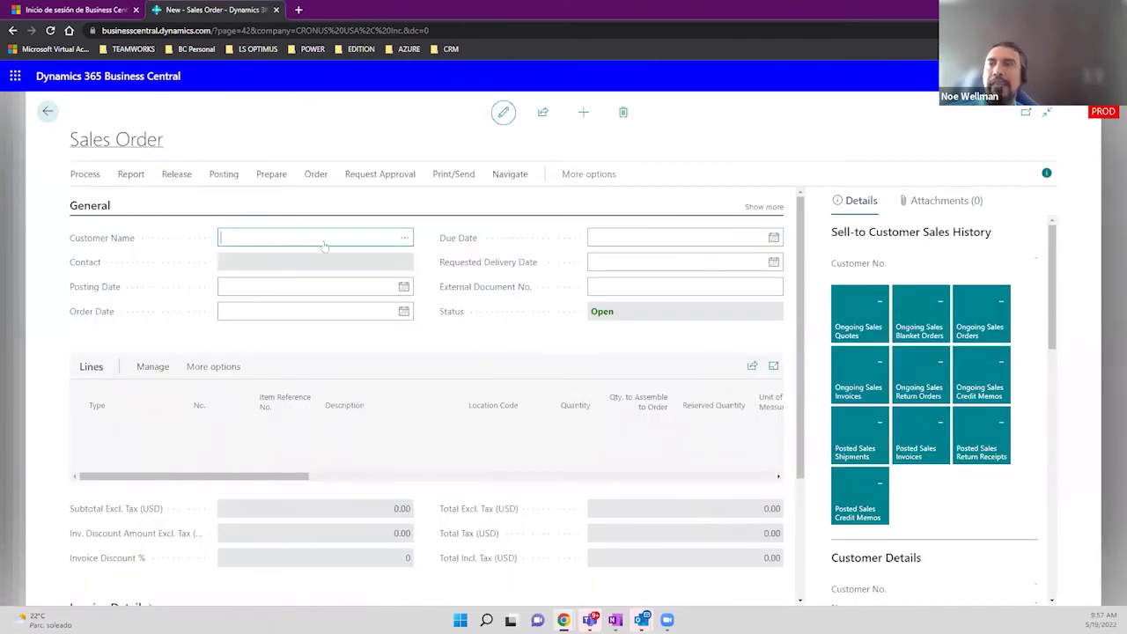
Select customer Adatum Corporation and add a Coca Cola 400 ml line with quantity 30.
click(406, 238)
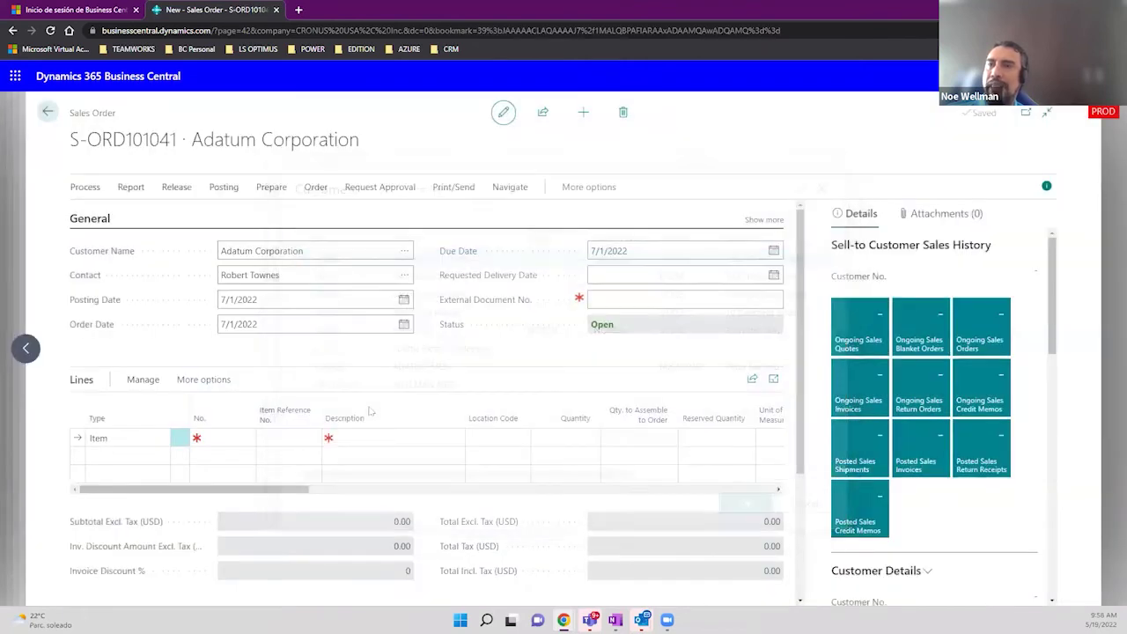
click(233, 439)
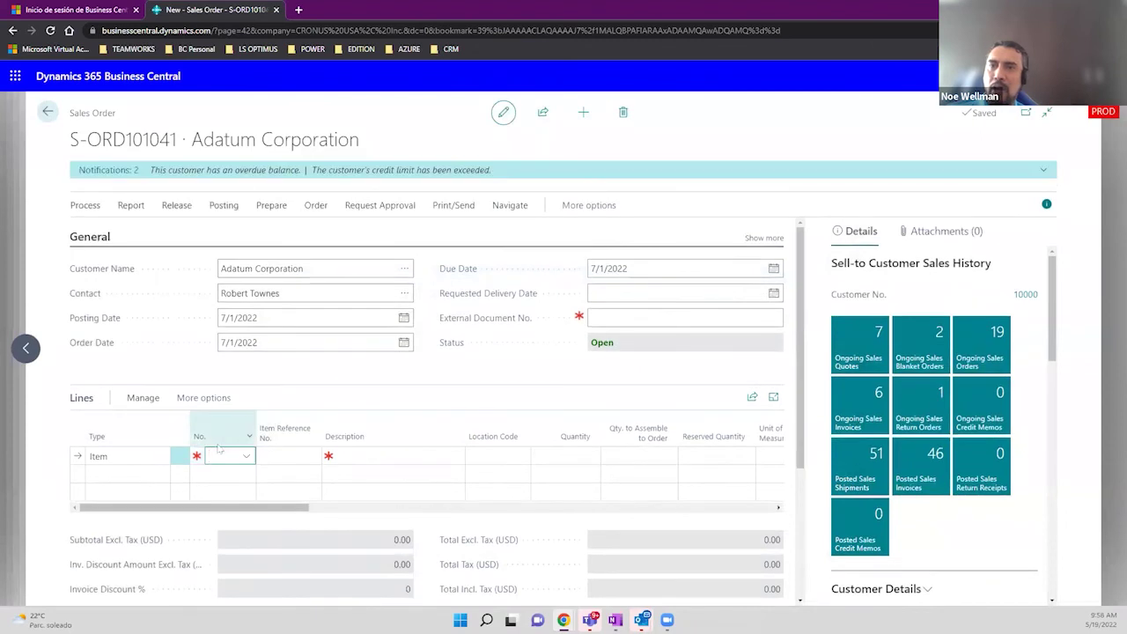
text(coca)
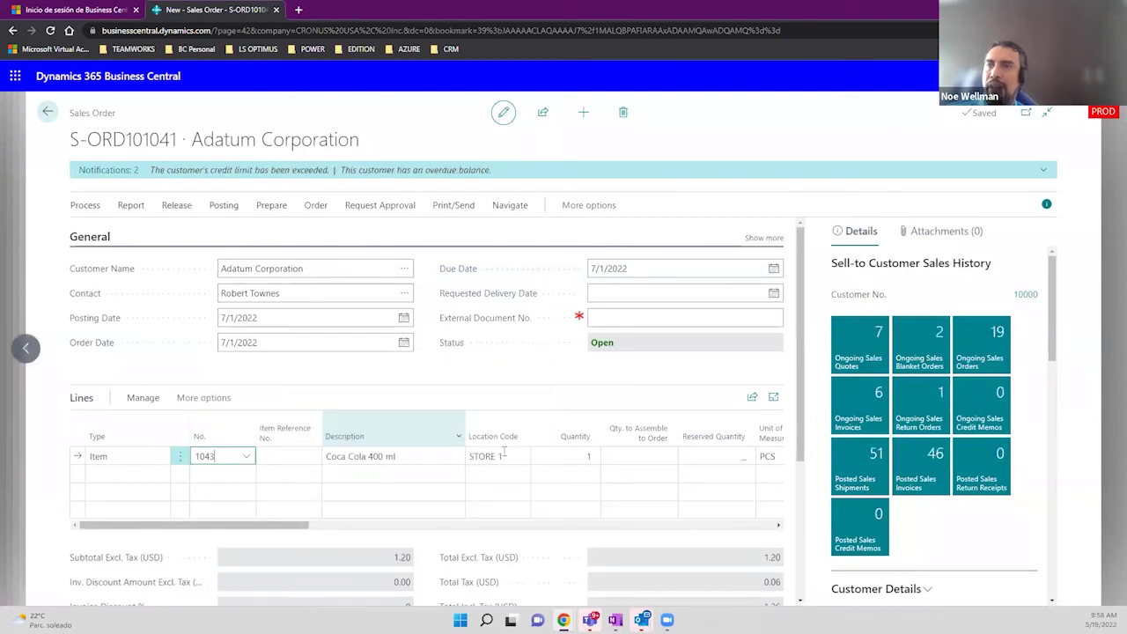
click(575, 459)
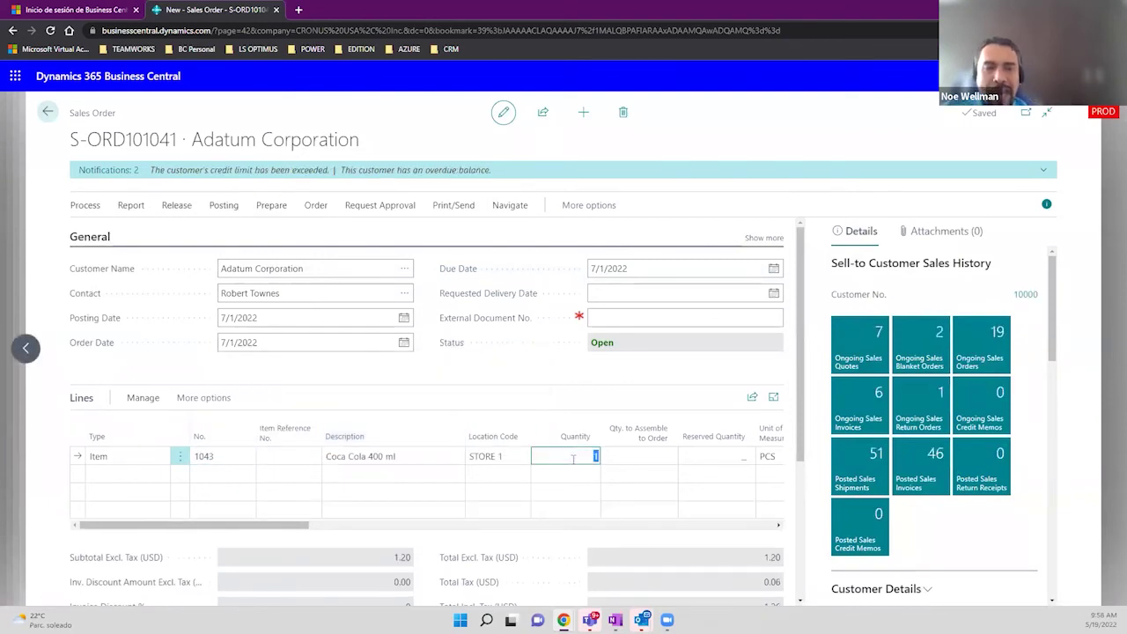
text(30)
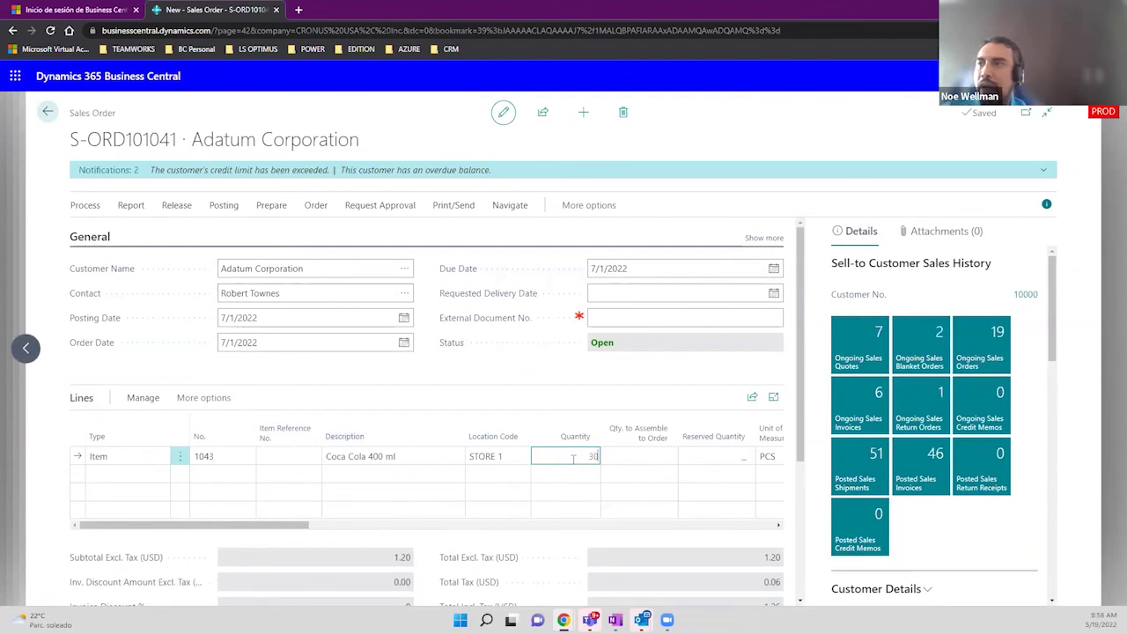
key(Tab)
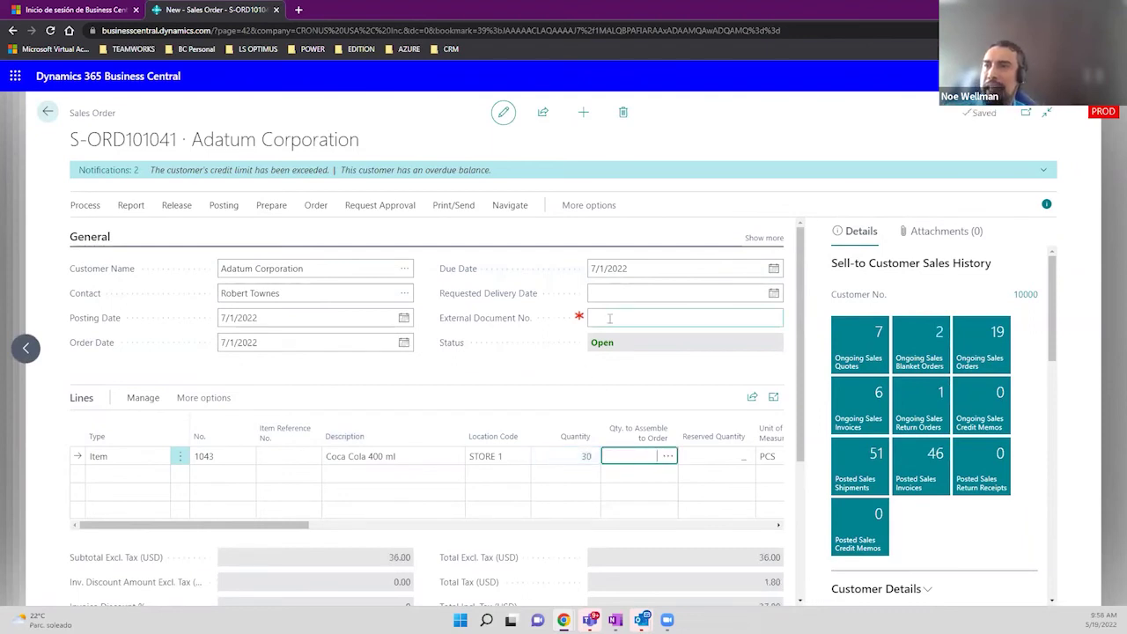
Fill in the External Document No. and set the line's unit of measure to 6 CASE.
click(609, 318)
text(INV00090909)
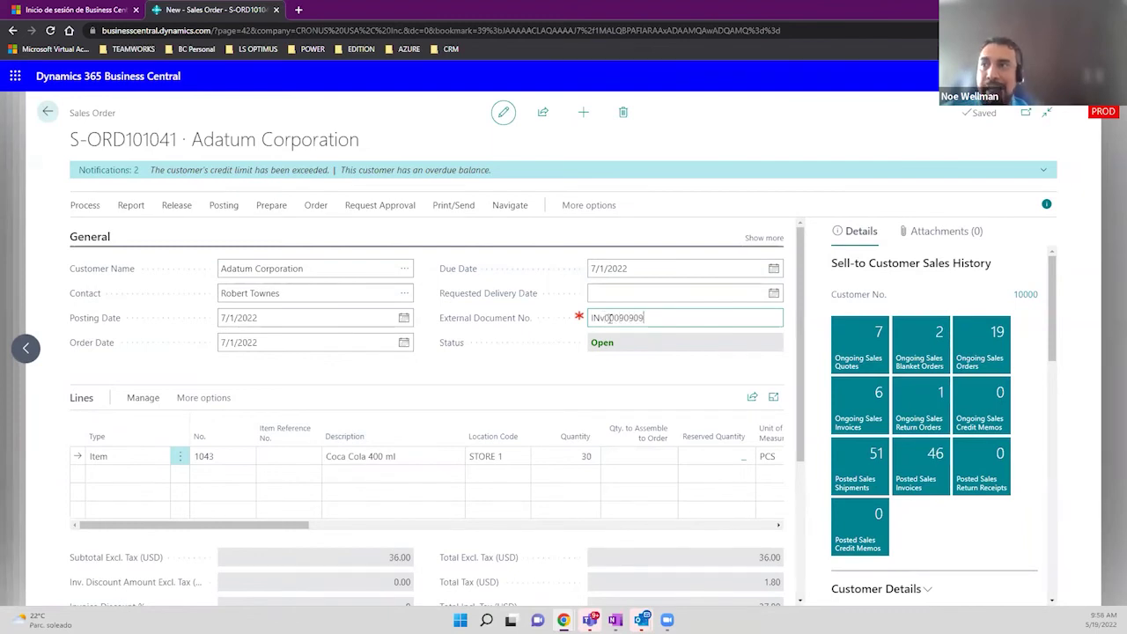
key(Tab)
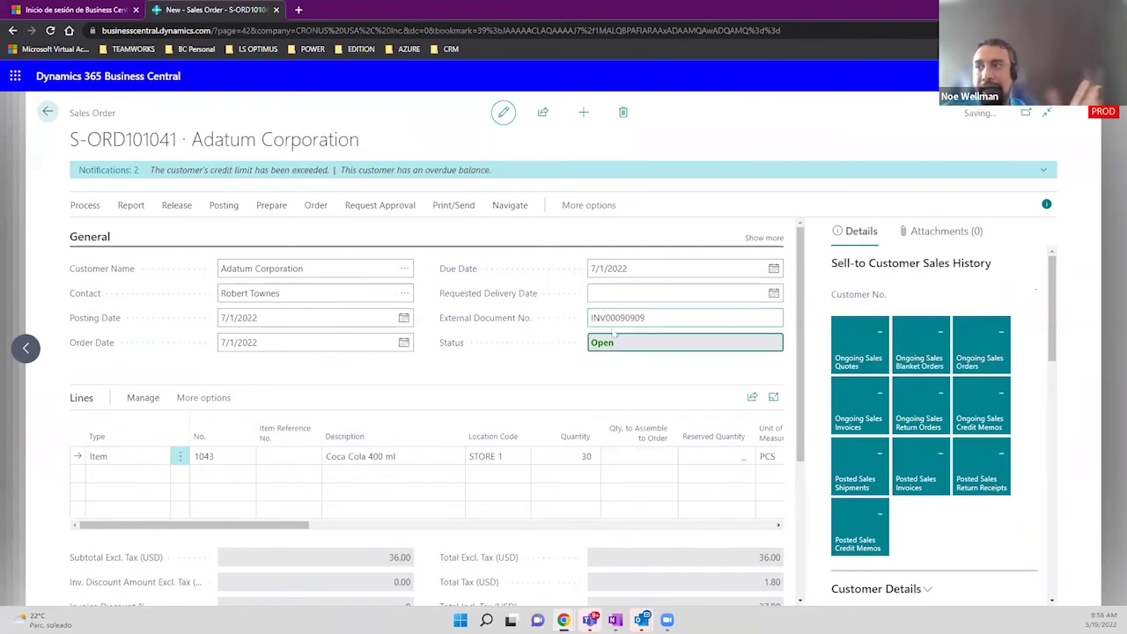
click(775, 456)
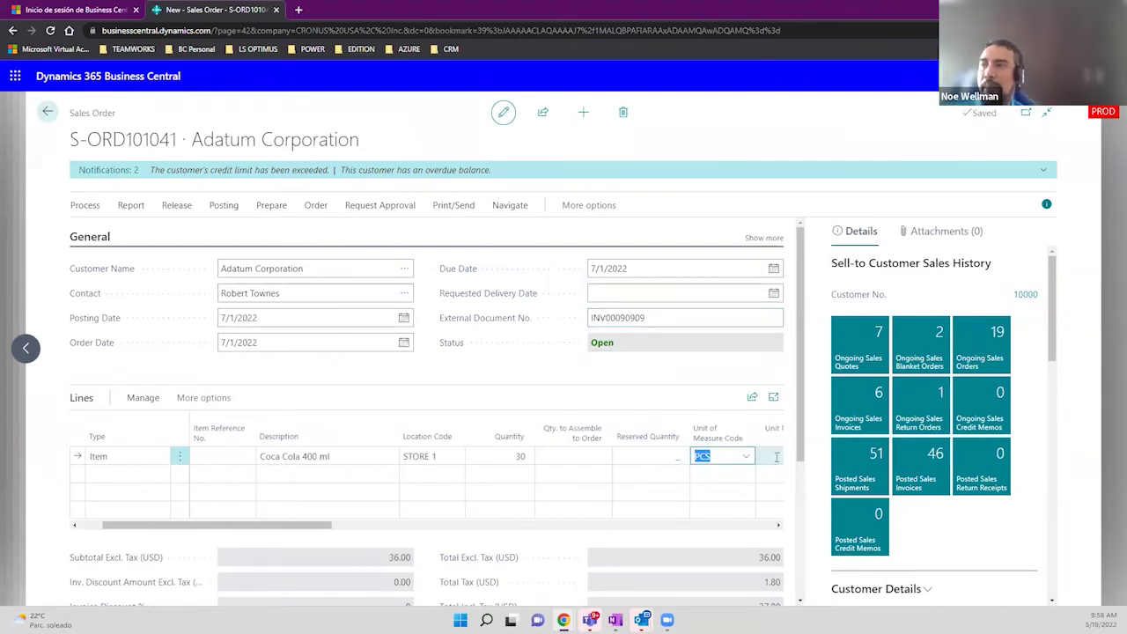
click(746, 458)
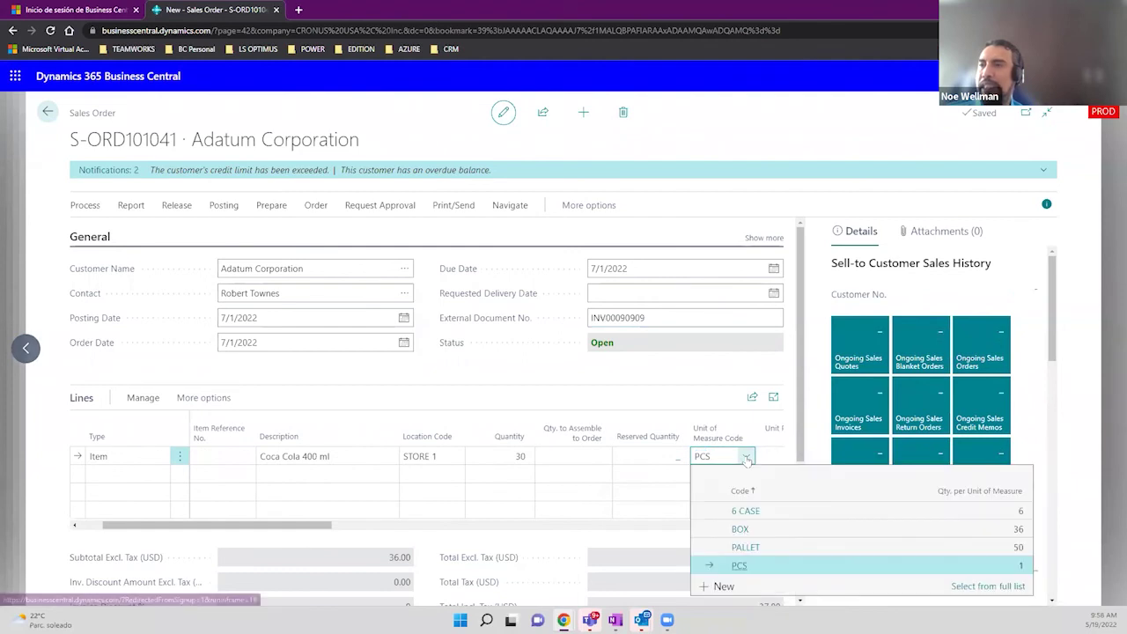
click(767, 512)
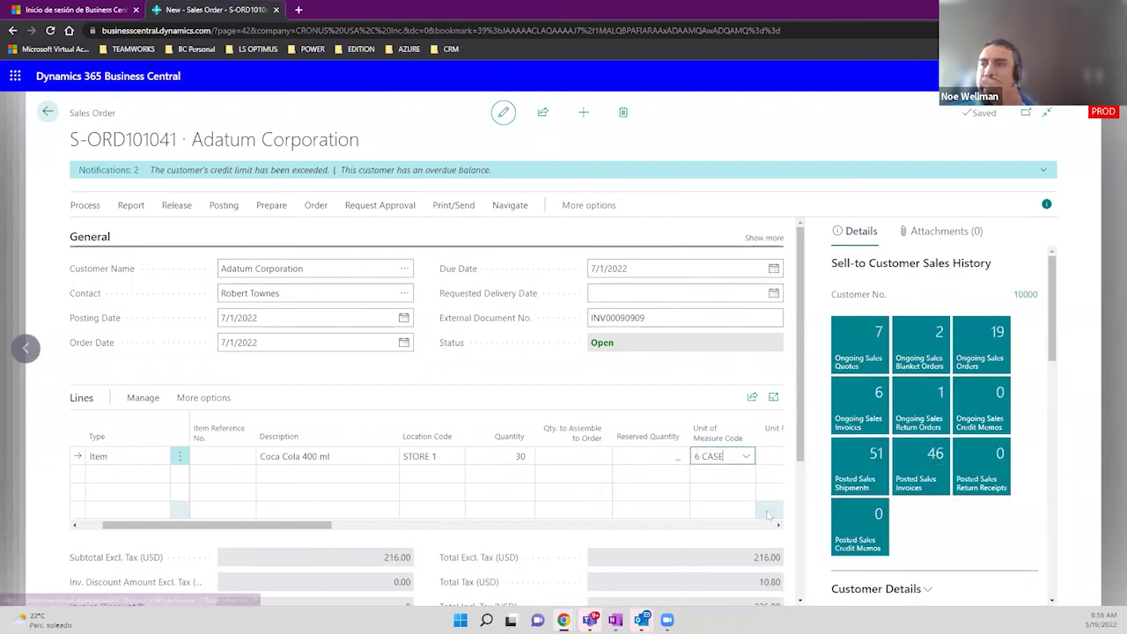
Review the Details FactBox figures and open Item Availability by Event from the 370 value.
click(715, 379)
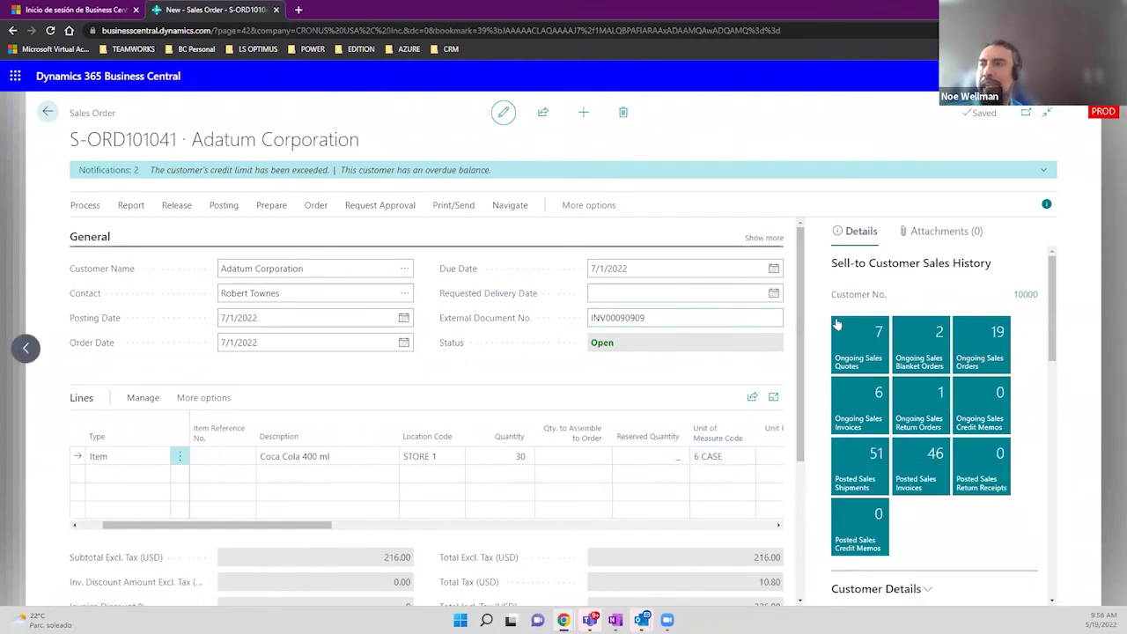
scroll(836, 320, down, 2)
scroll(838, 320, down, 1)
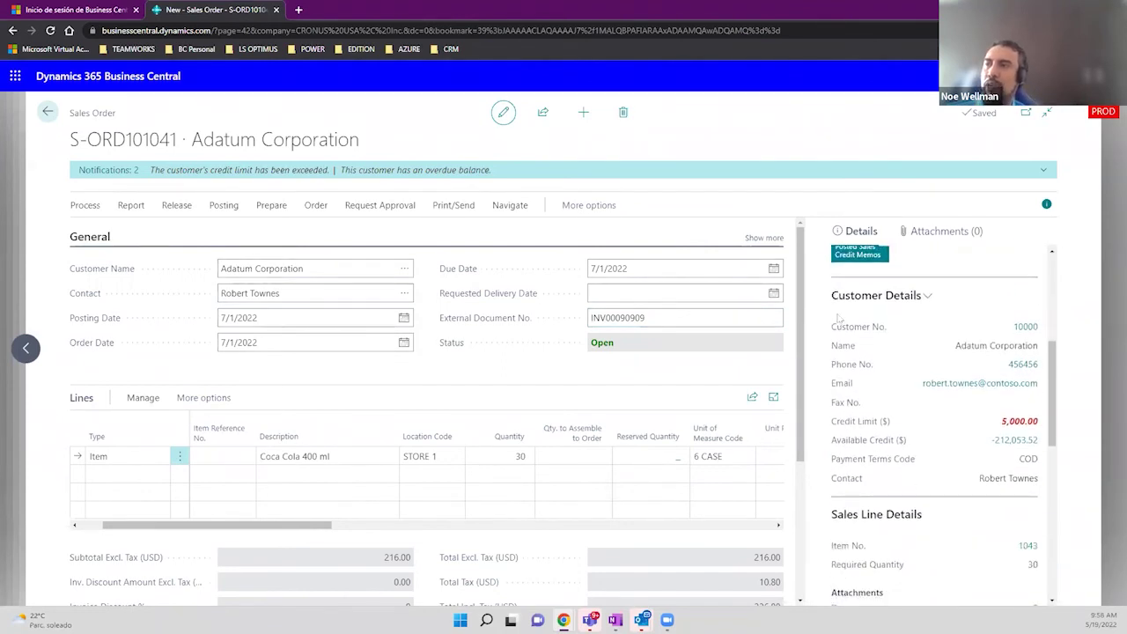
scroll(839, 320, down, 3)
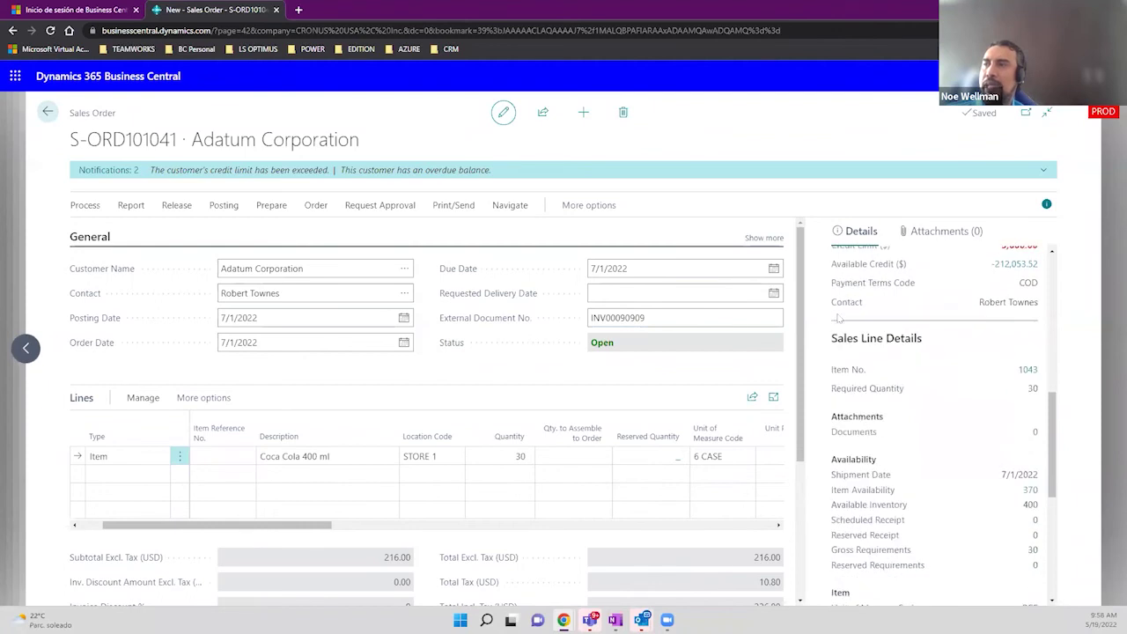
scroll(884, 446, down, 1)
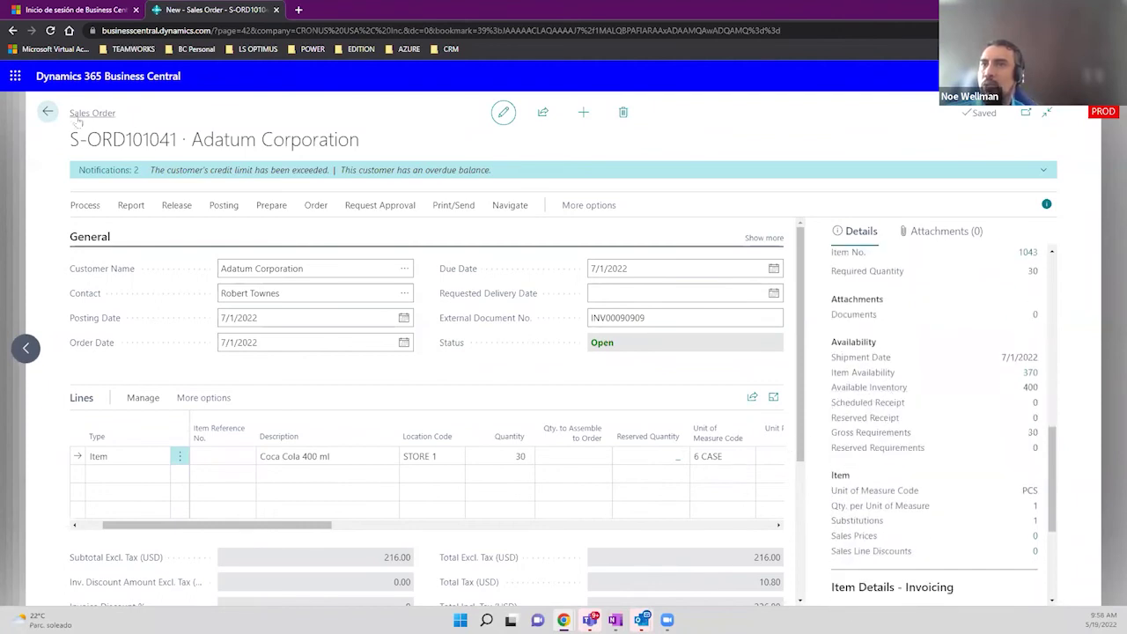
drag(75, 139, 397, 148)
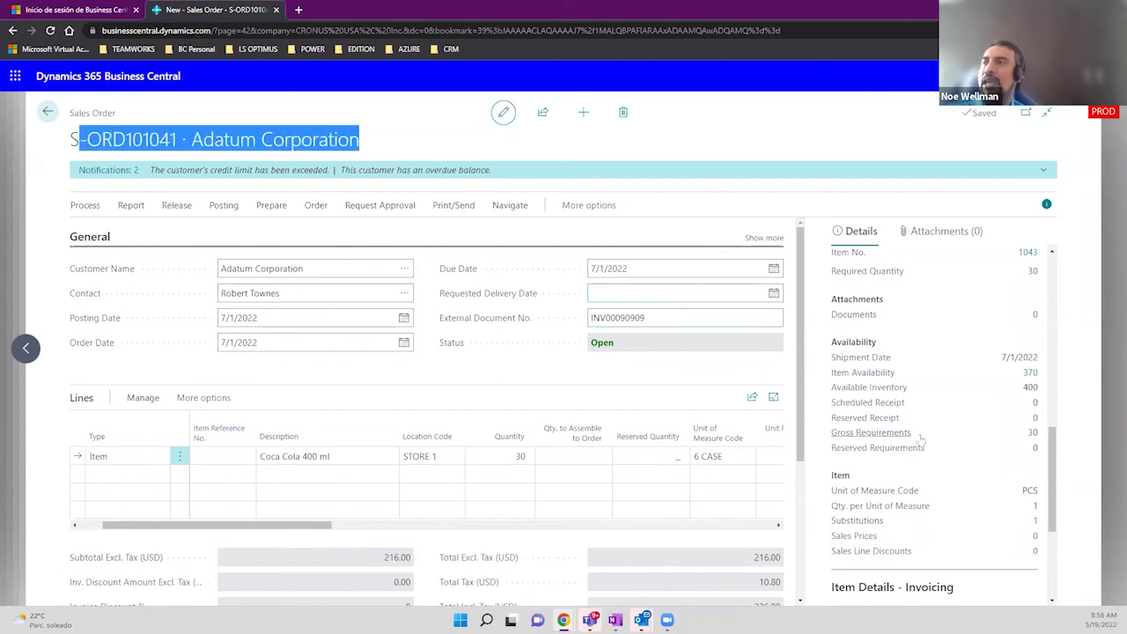
mouse_move(895, 390)
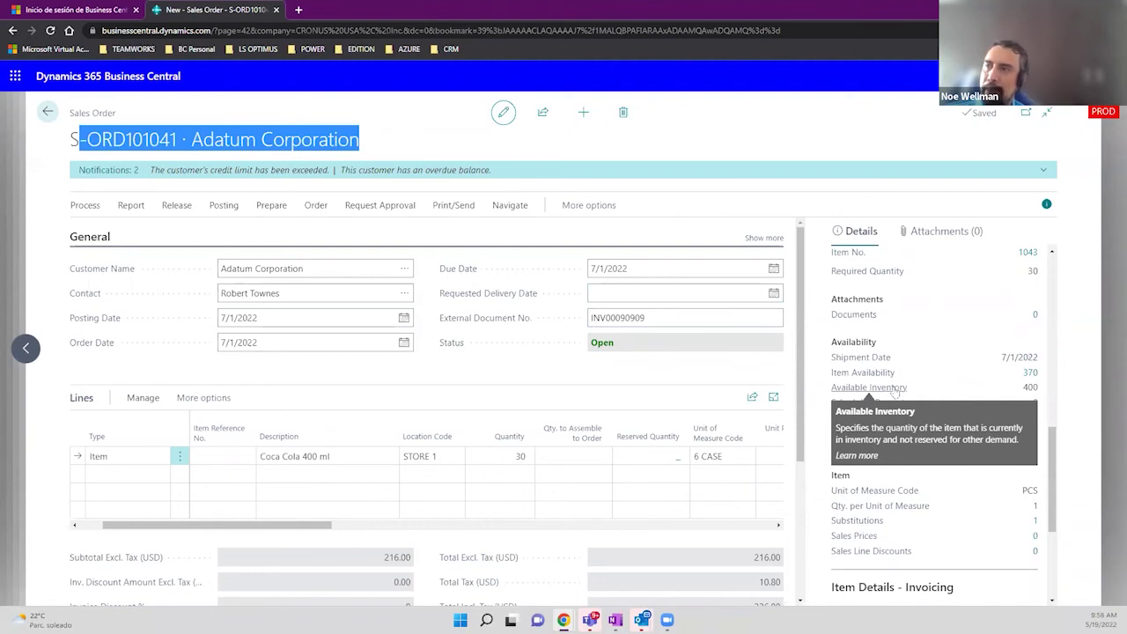
drag(1023, 390, 1033, 397)
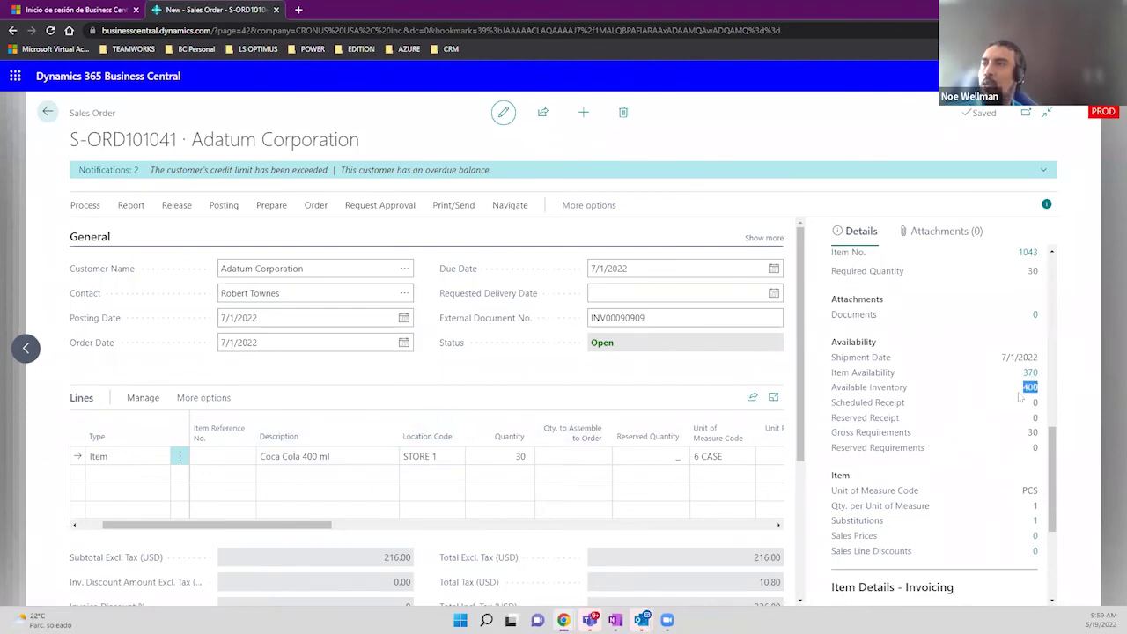
click(1028, 373)
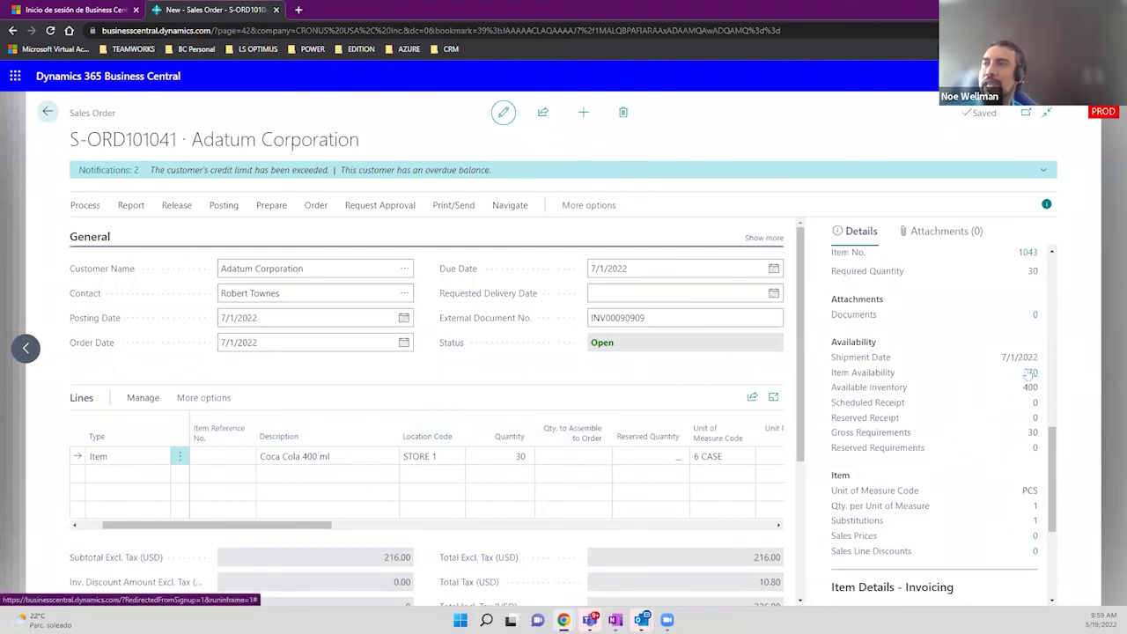
click(1028, 374)
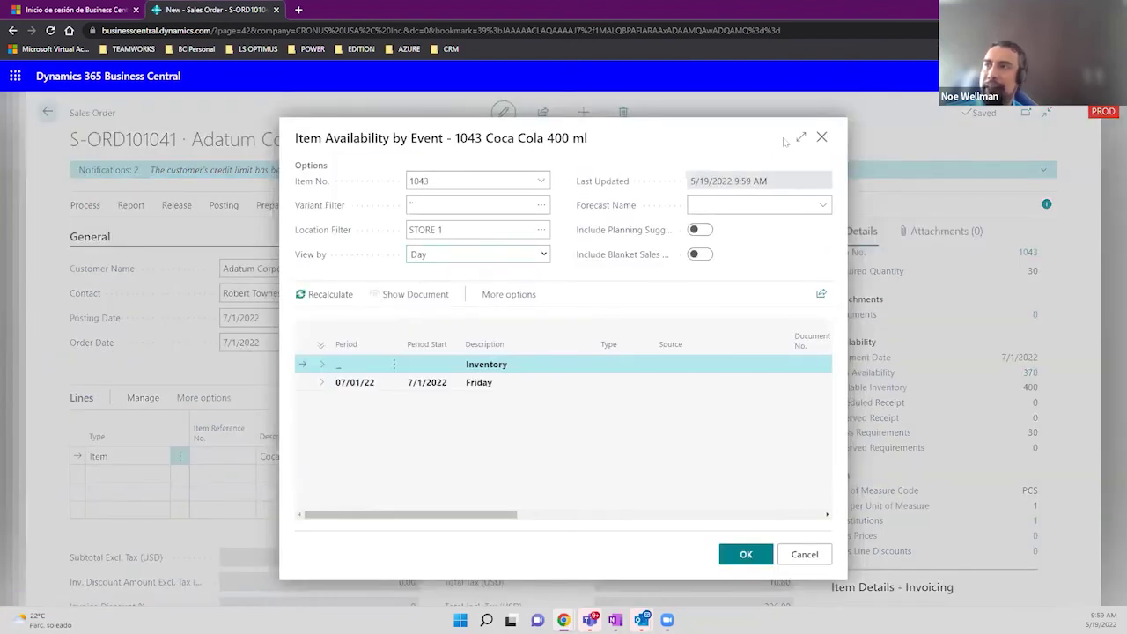
Enlarge the availability view, check the 07/01/22 drop to 370, and open the location filter list.
click(800, 137)
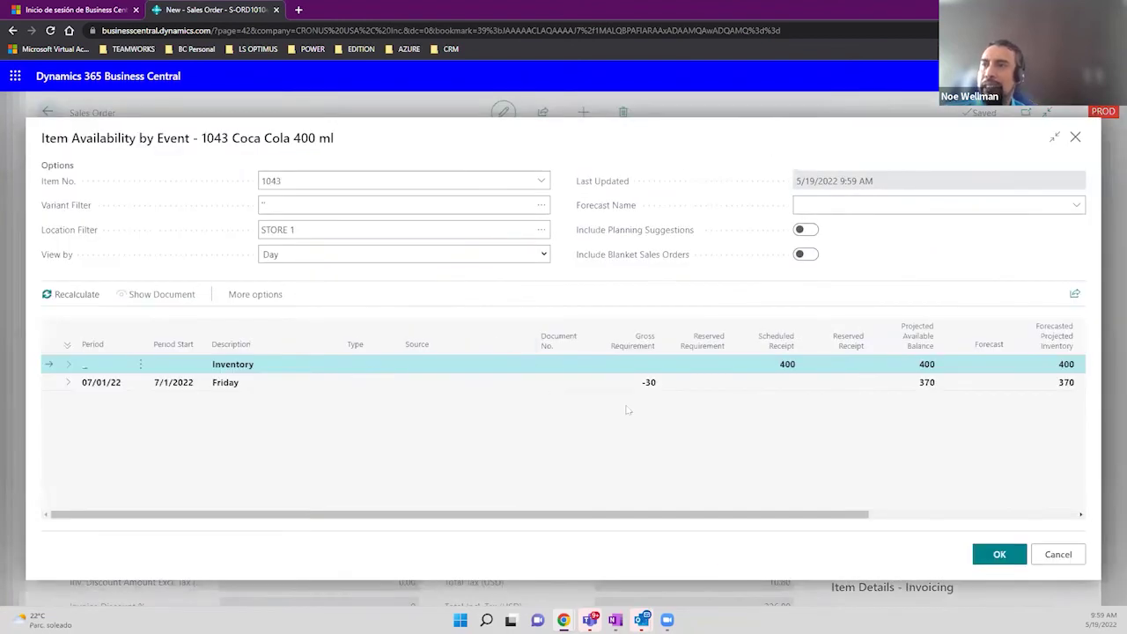
click(913, 384)
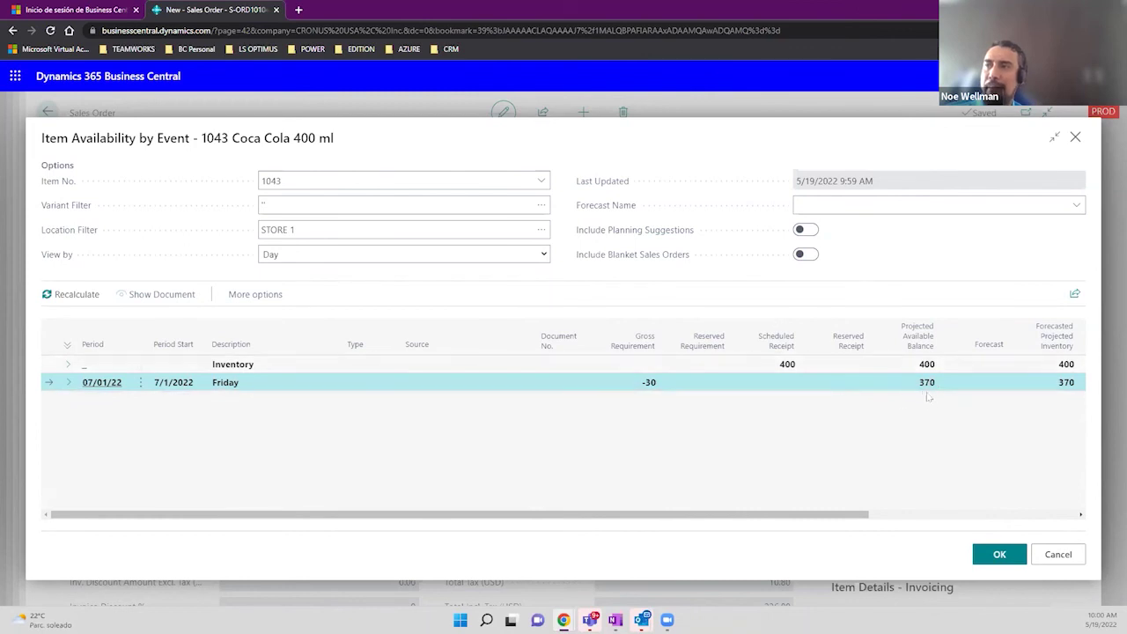
drag(920, 393, 939, 392)
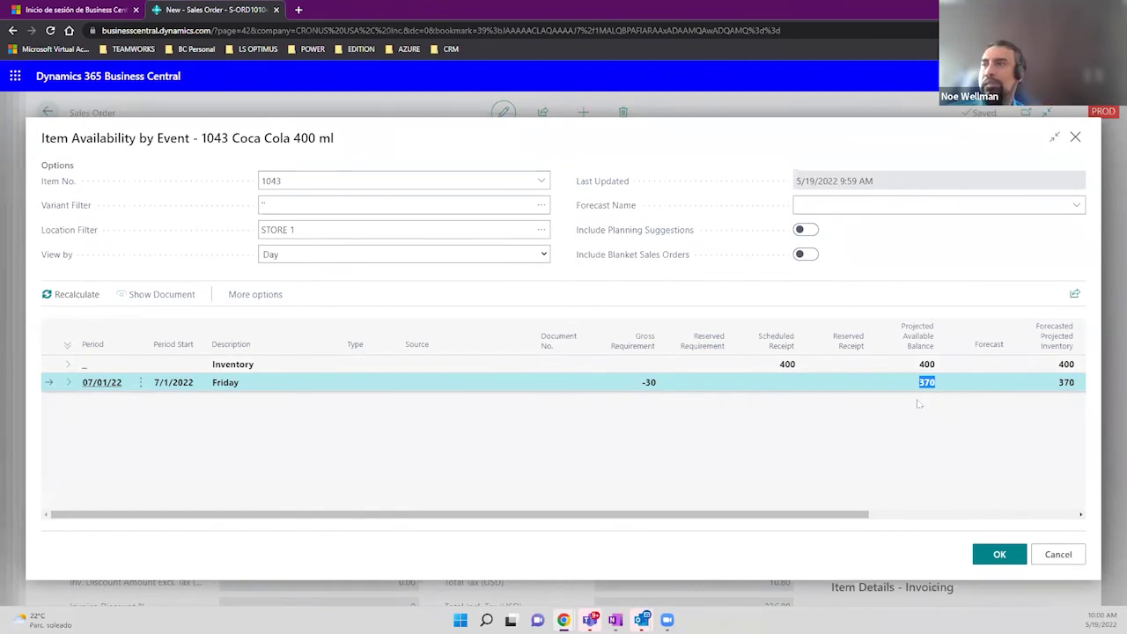
click(541, 229)
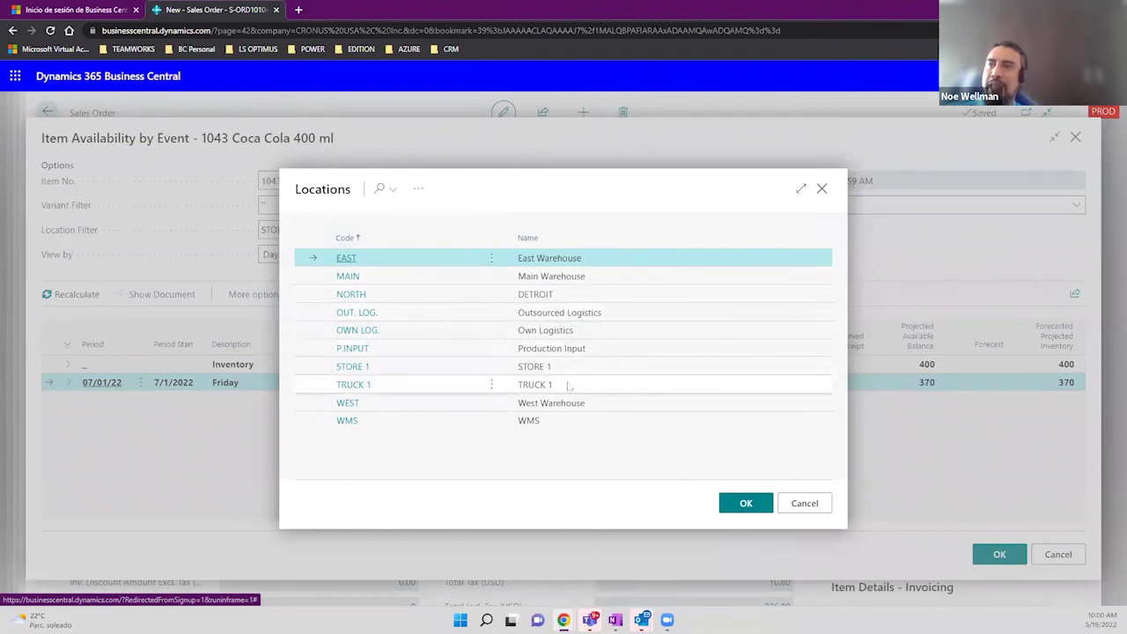
Recalculate availability for TRUCK 1 by month with planning suggestions, then close the view.
click(567, 384)
click(740, 503)
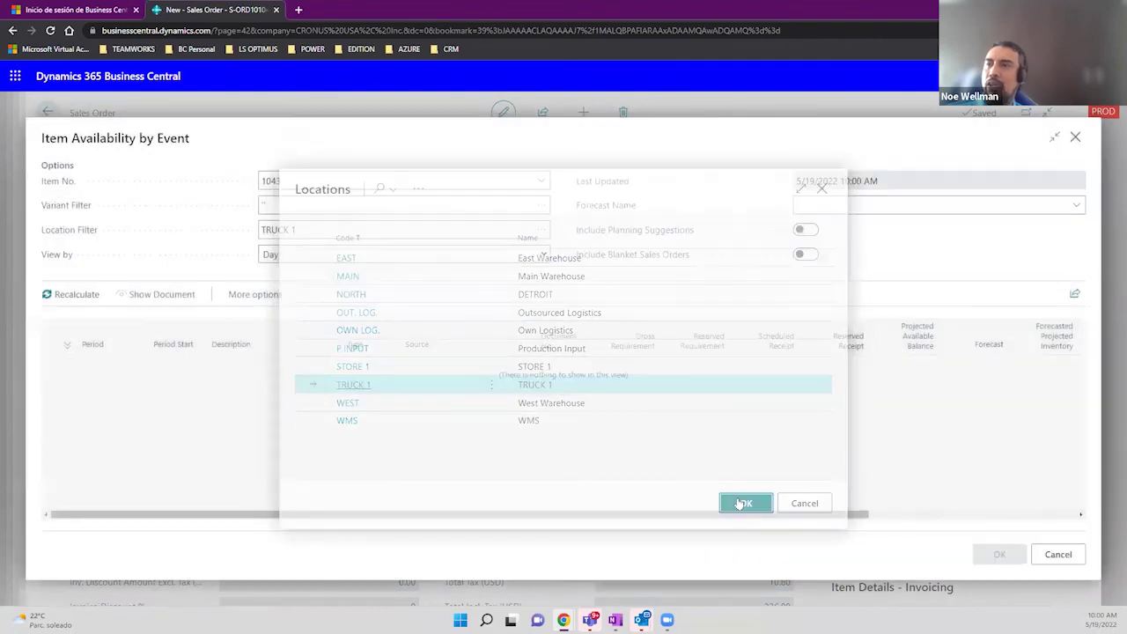
click(337, 254)
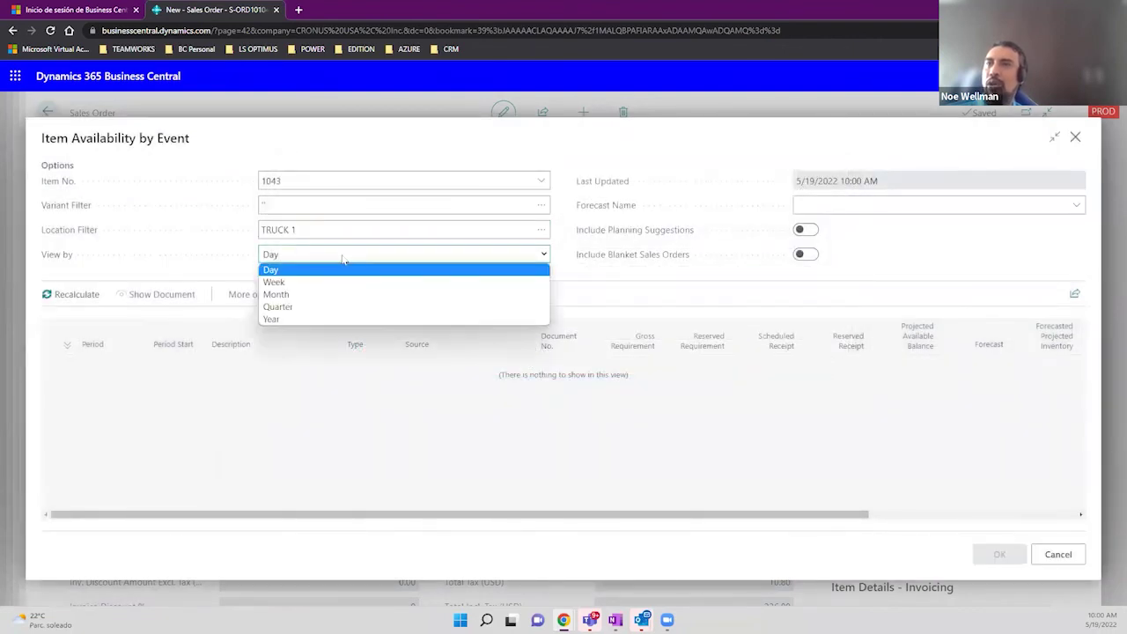
click(348, 293)
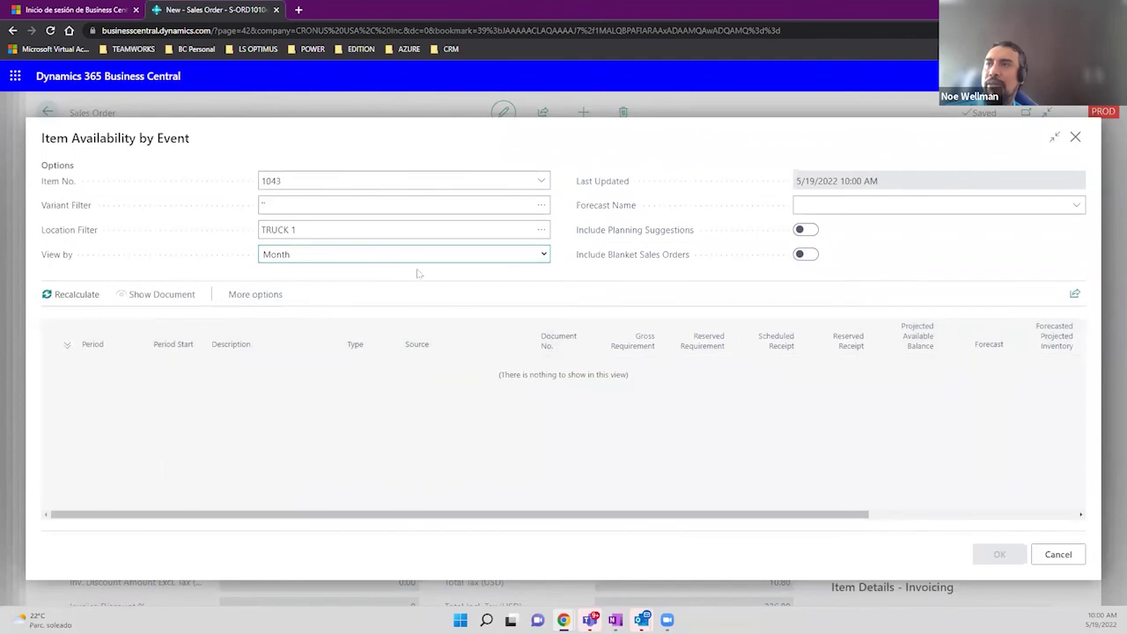
click(72, 293)
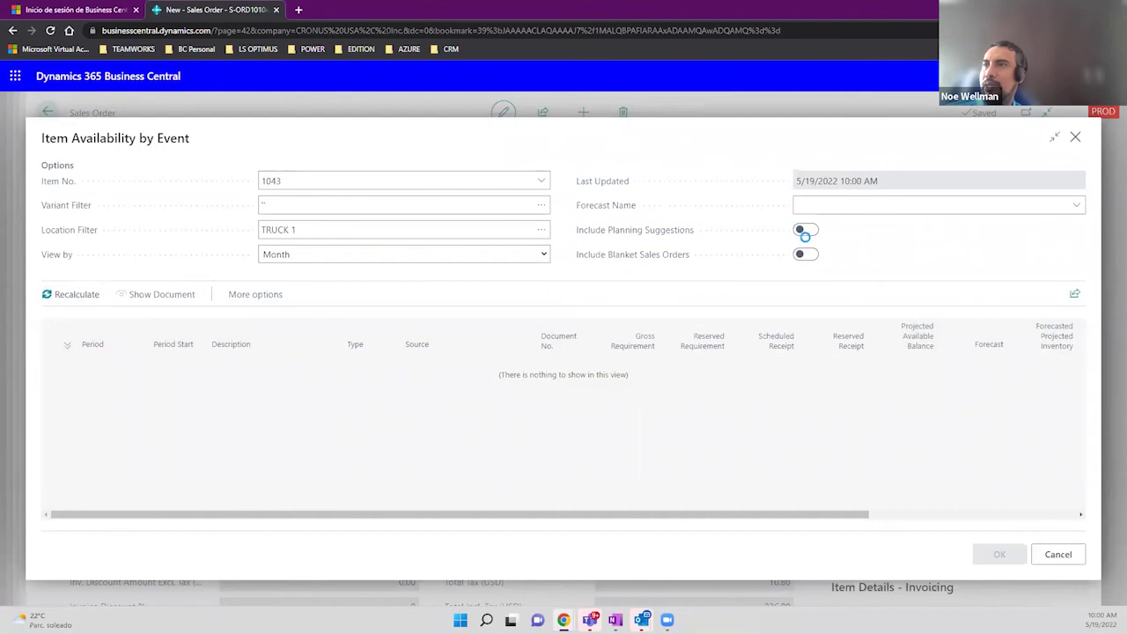
click(805, 255)
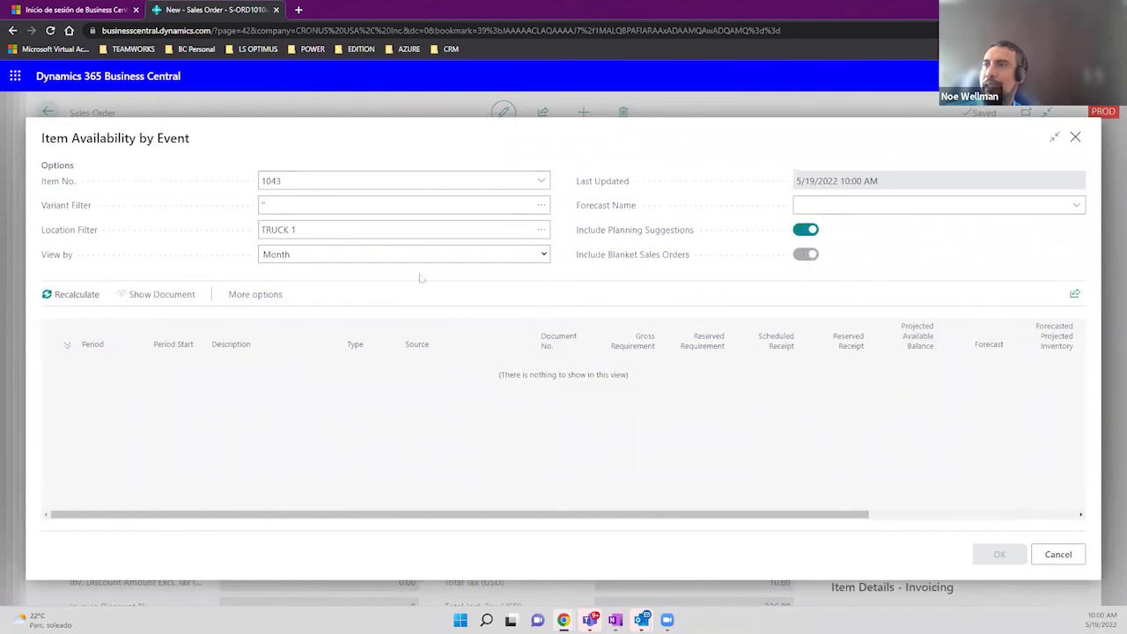
click(79, 294)
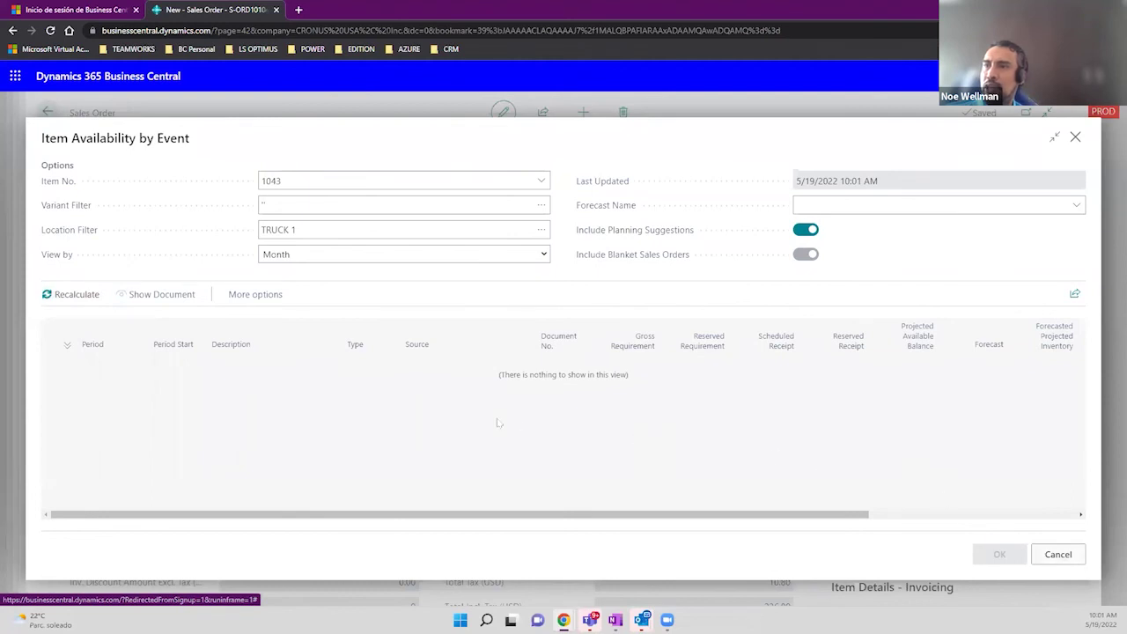
key(Escape)
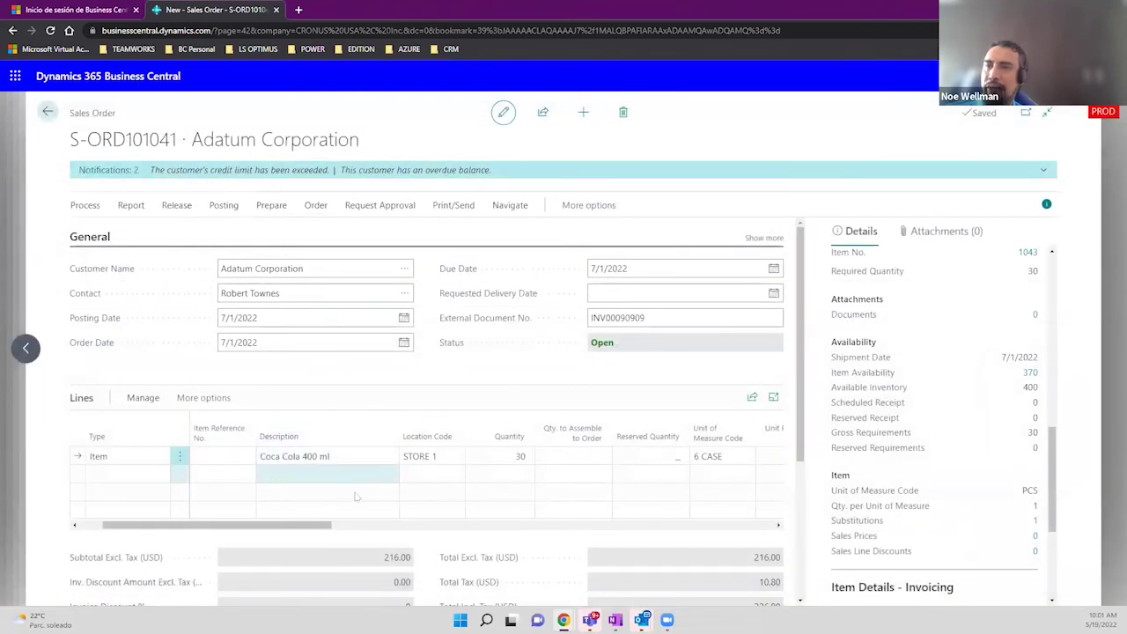
Change the Coca Cola line's location code from STORE 1 to WMS and reload the page.
click(442, 455)
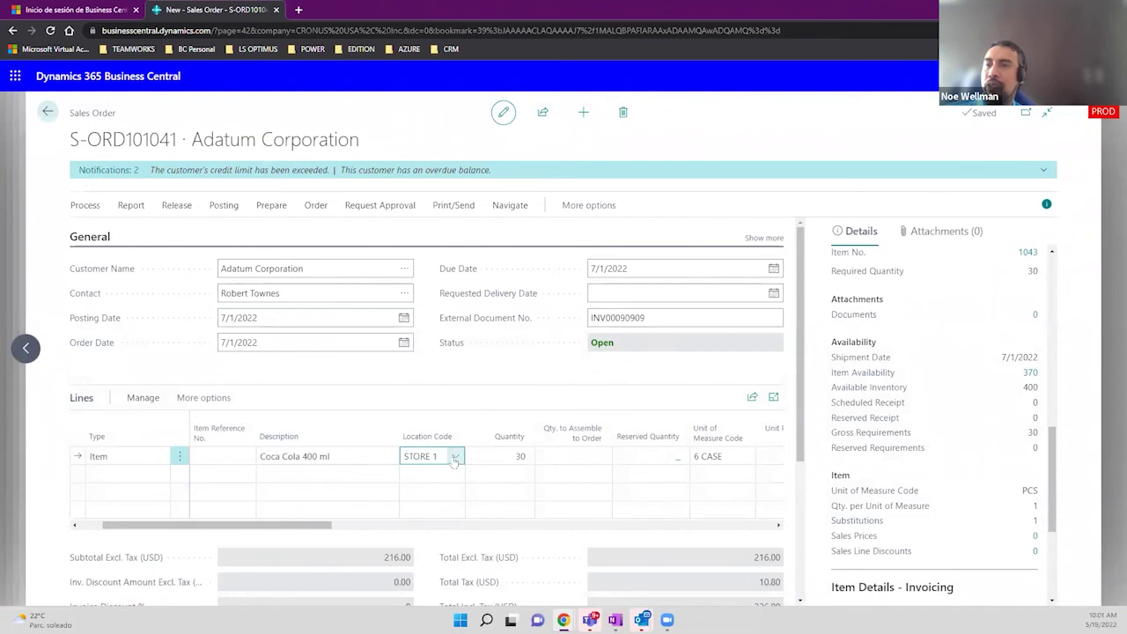
click(455, 456)
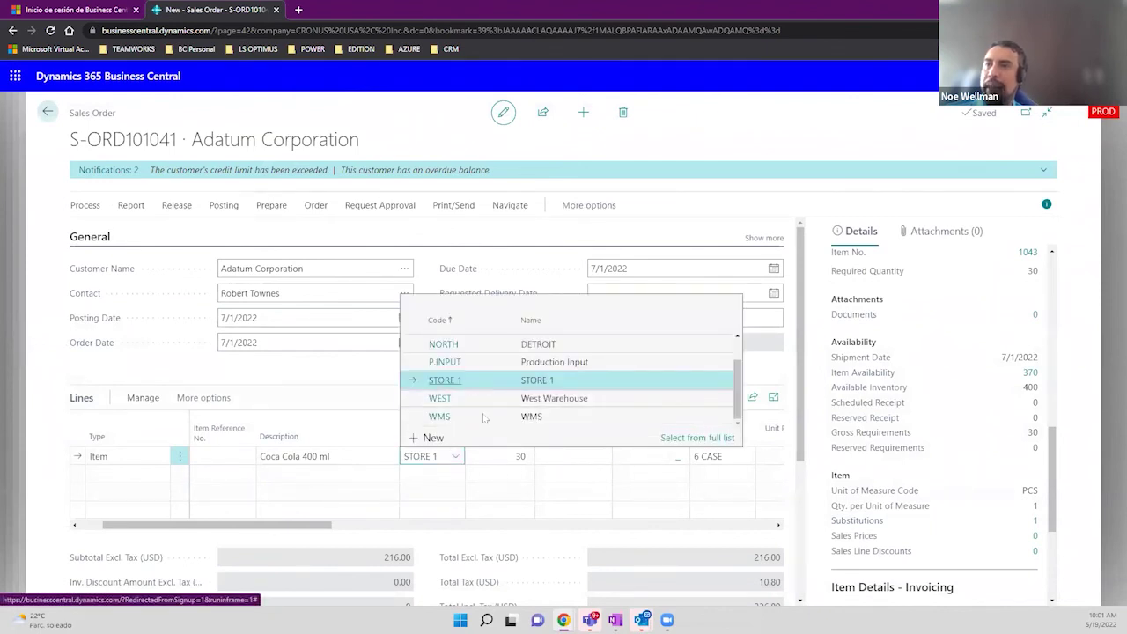
scroll(483, 417, up, 1)
scroll(488, 376, down, 1)
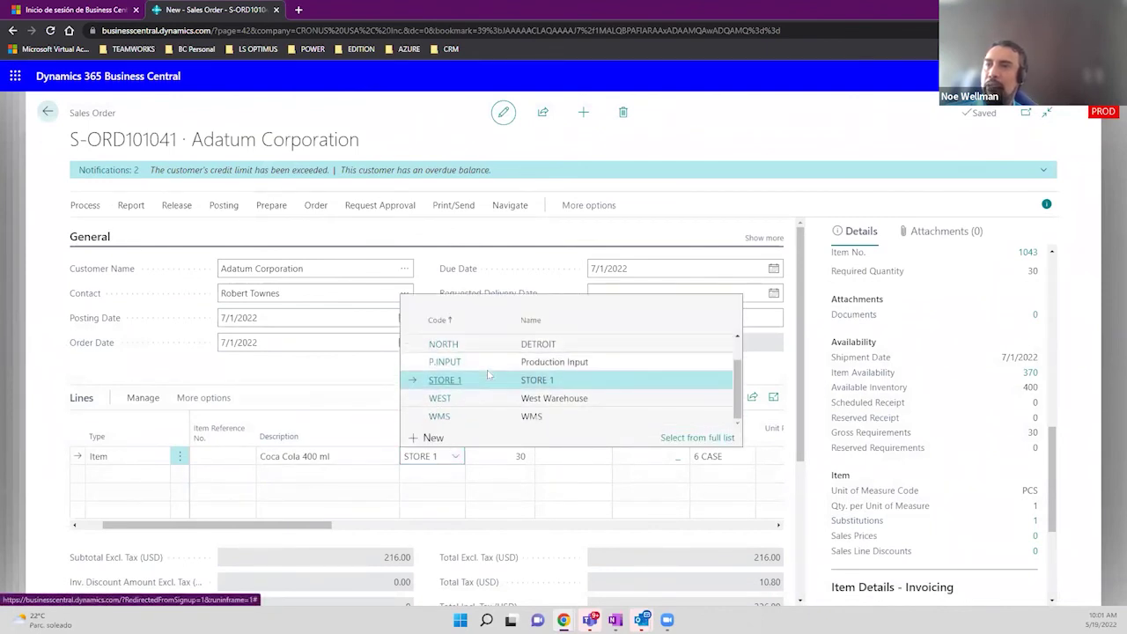
scroll(489, 376, up, 1)
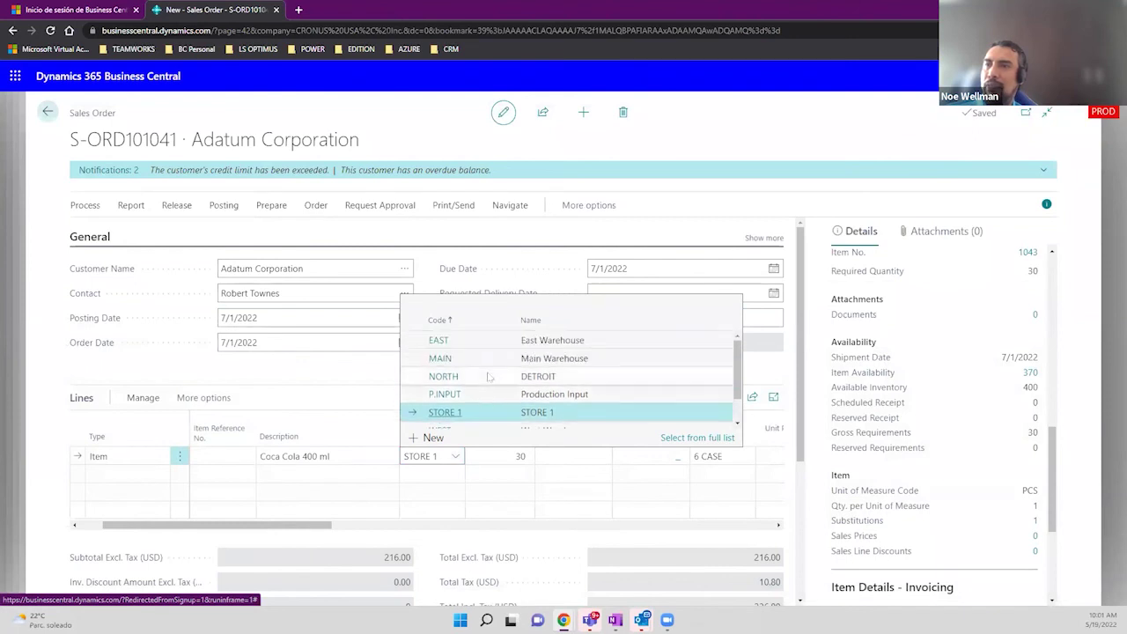
scroll(486, 372, down, 1)
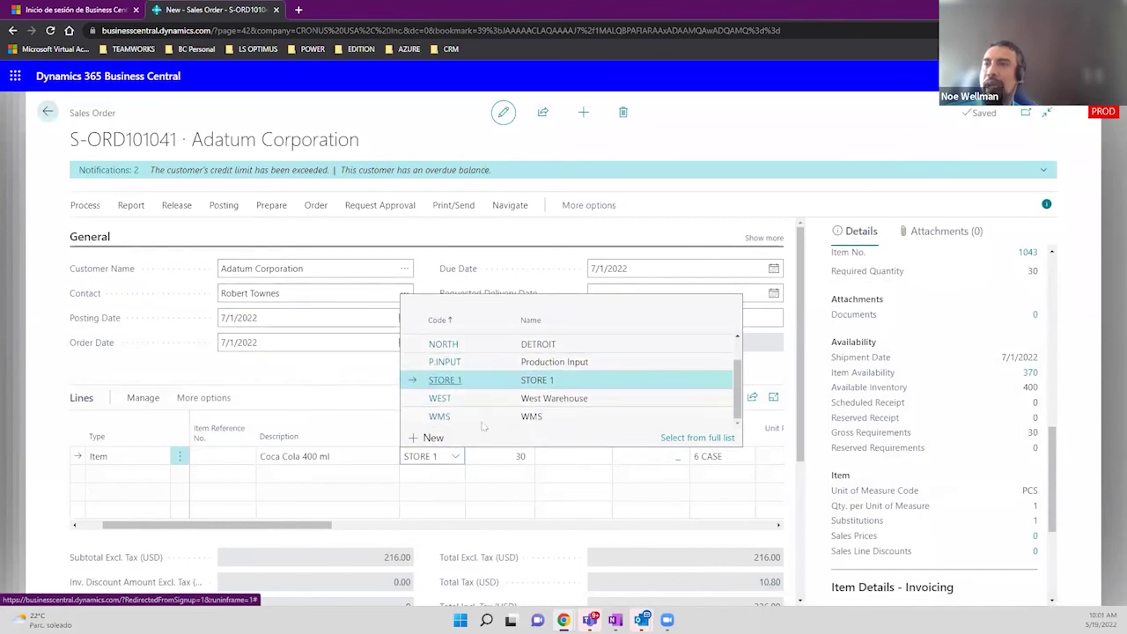
click(479, 416)
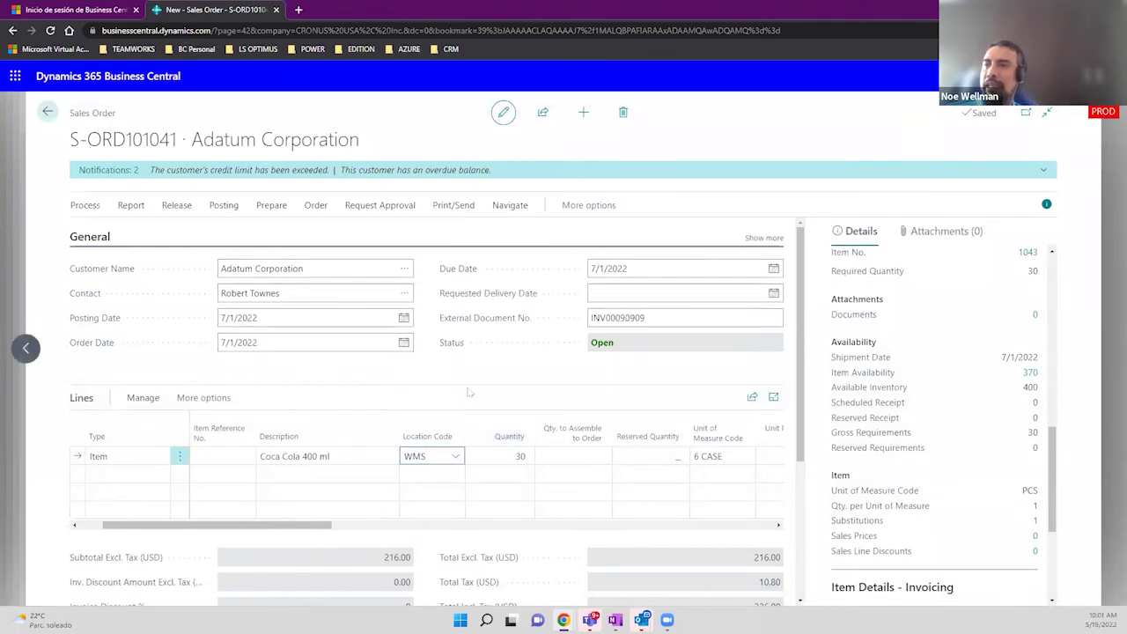
scroll(891, 366, down, 4)
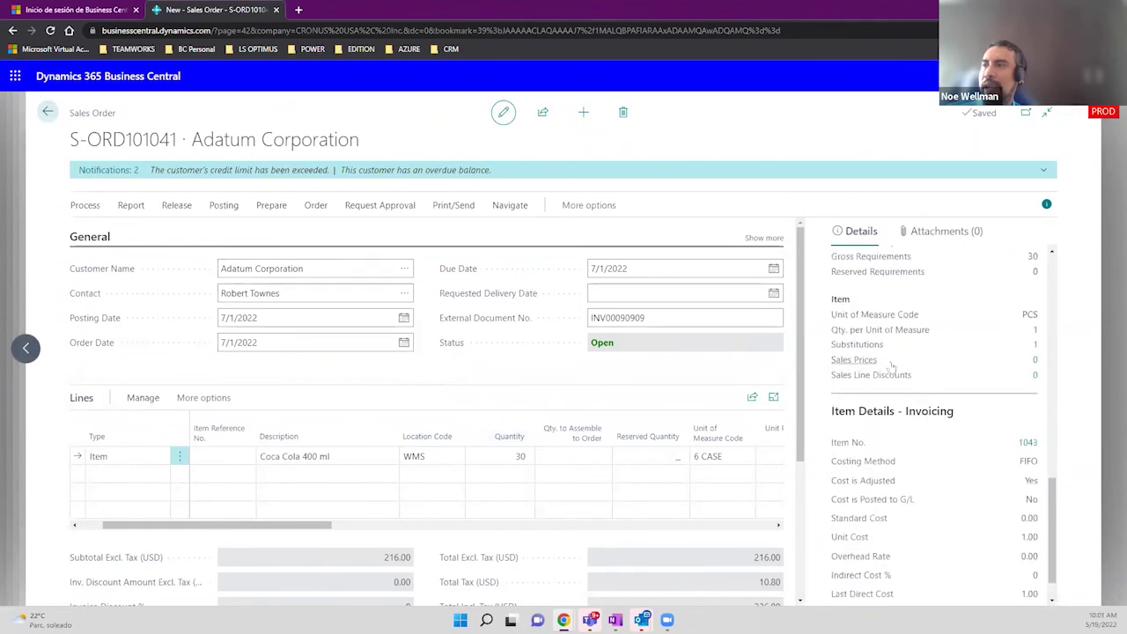
click(433, 458)
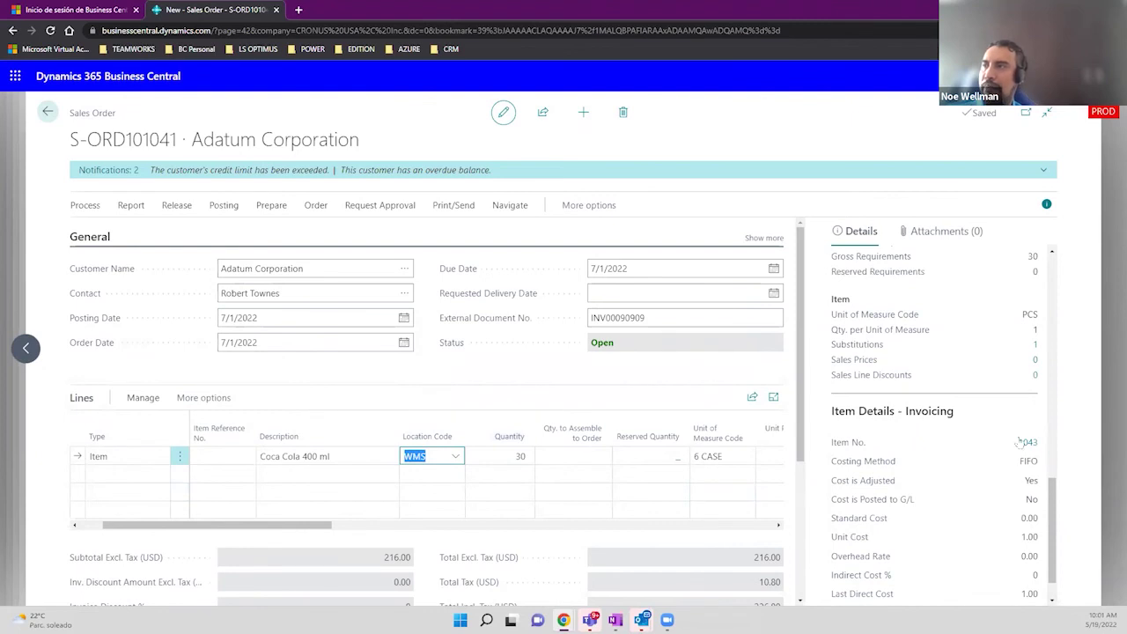
scroll(1004, 404, down, 1)
scroll(990, 409, up, 3)
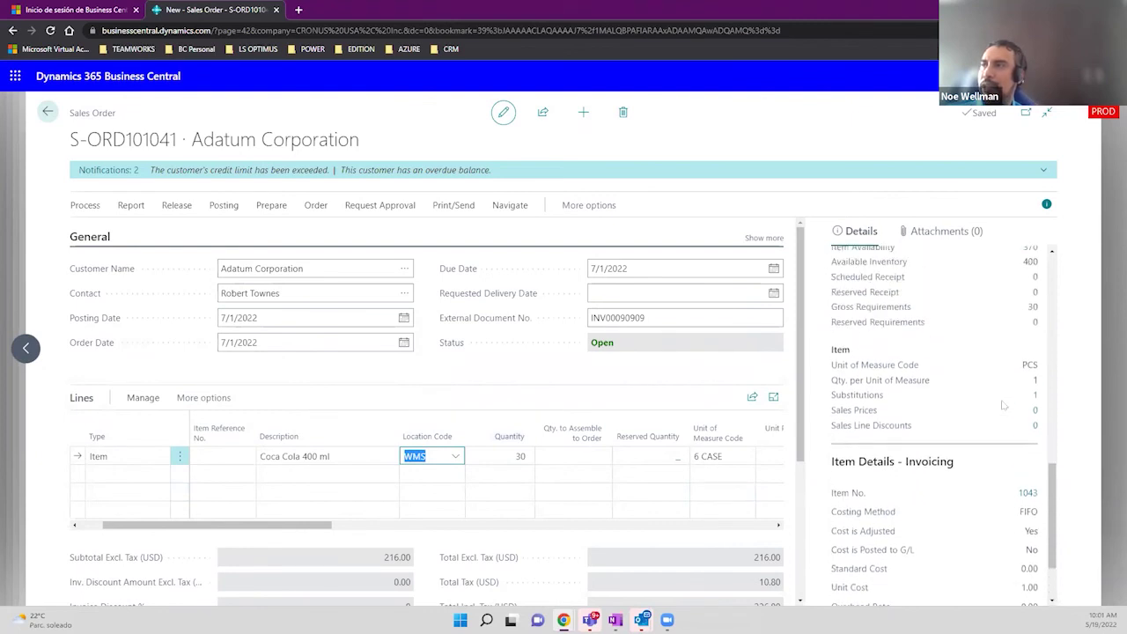
scroll(985, 411, up, 1)
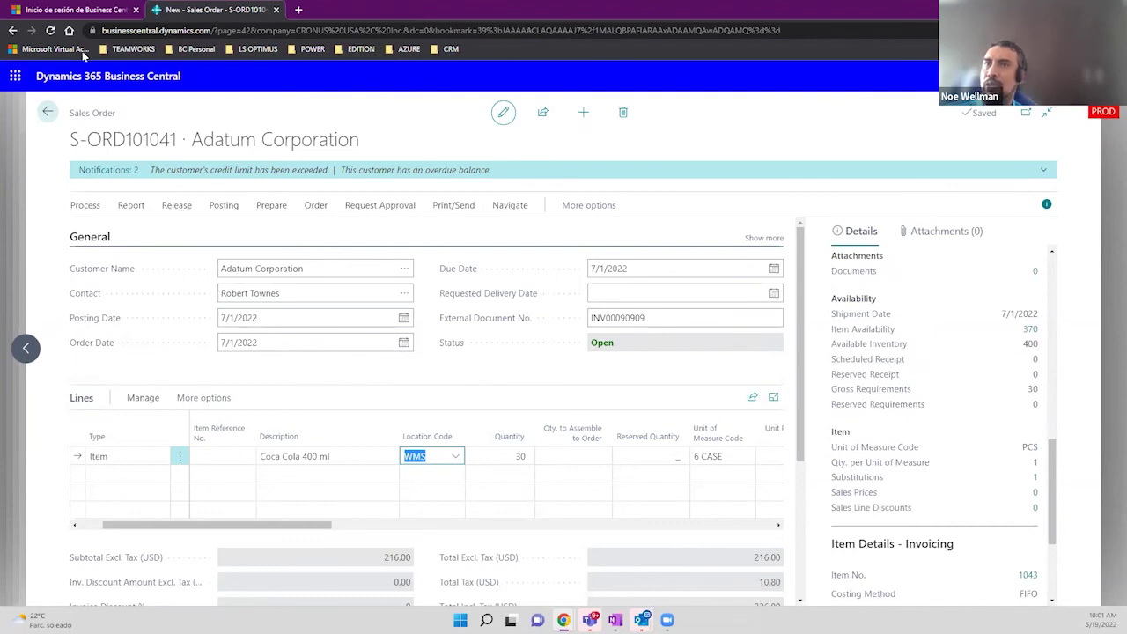
click(52, 32)
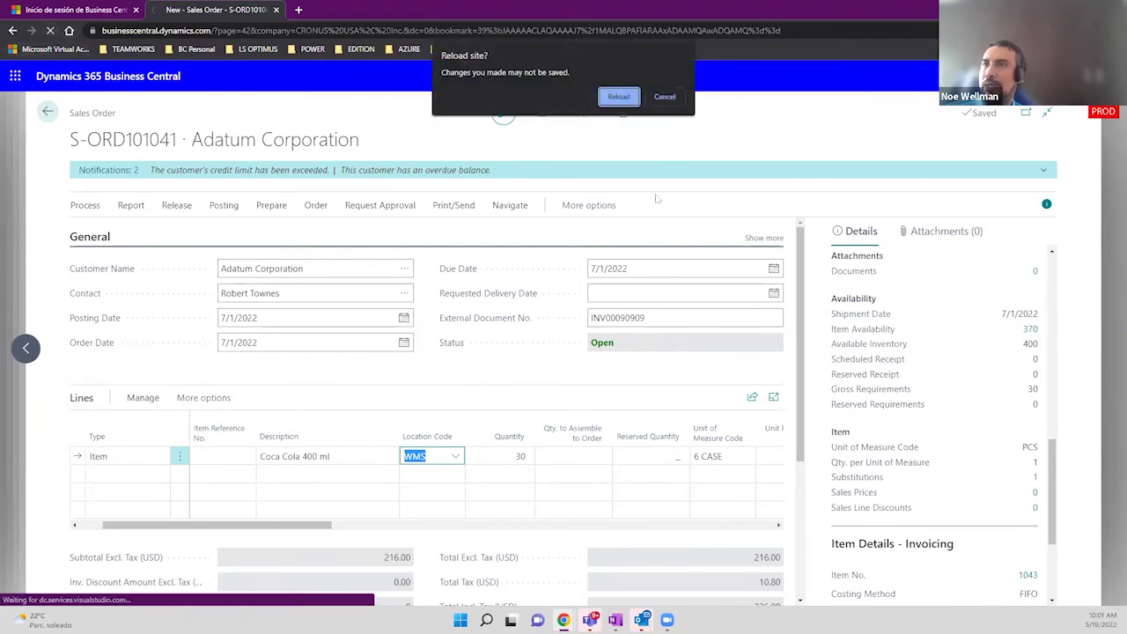
Confirm the reload, check availability 360 and inventory 390, and put the order in edit mode.
click(622, 98)
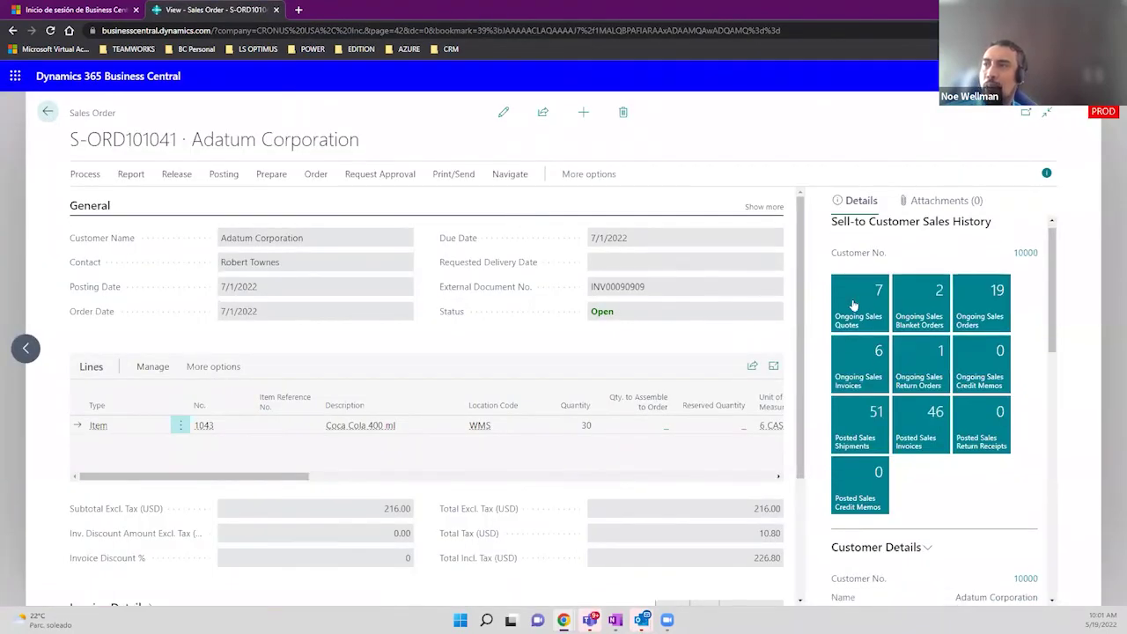
scroll(854, 304, down, 3)
scroll(854, 304, down, 2)
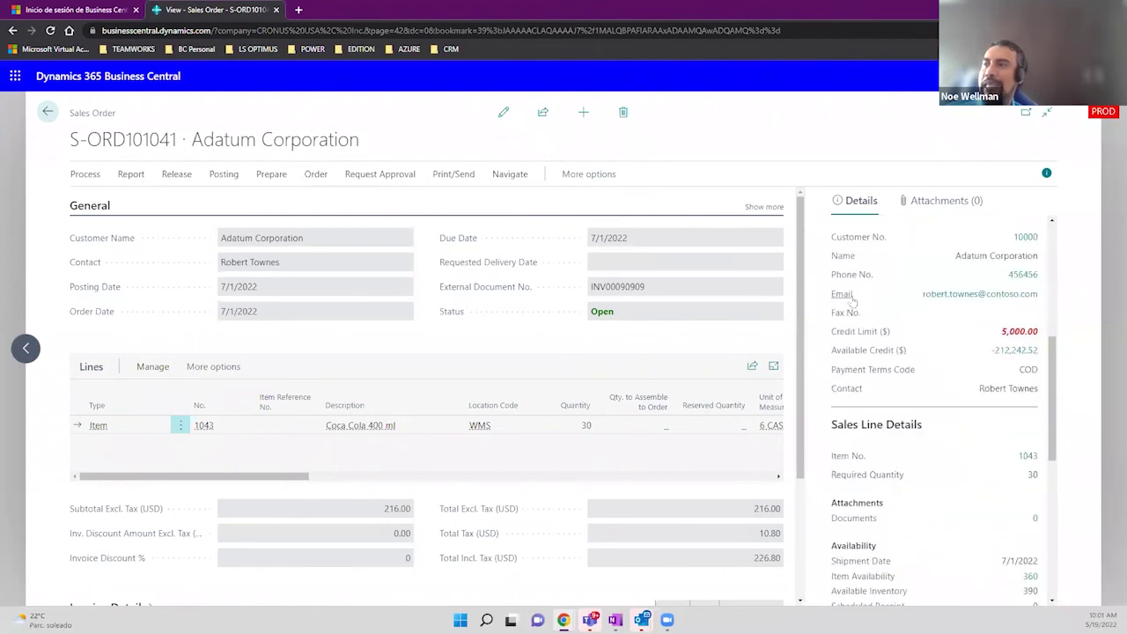
mouse_move(852, 301)
scroll(924, 286, down, 3)
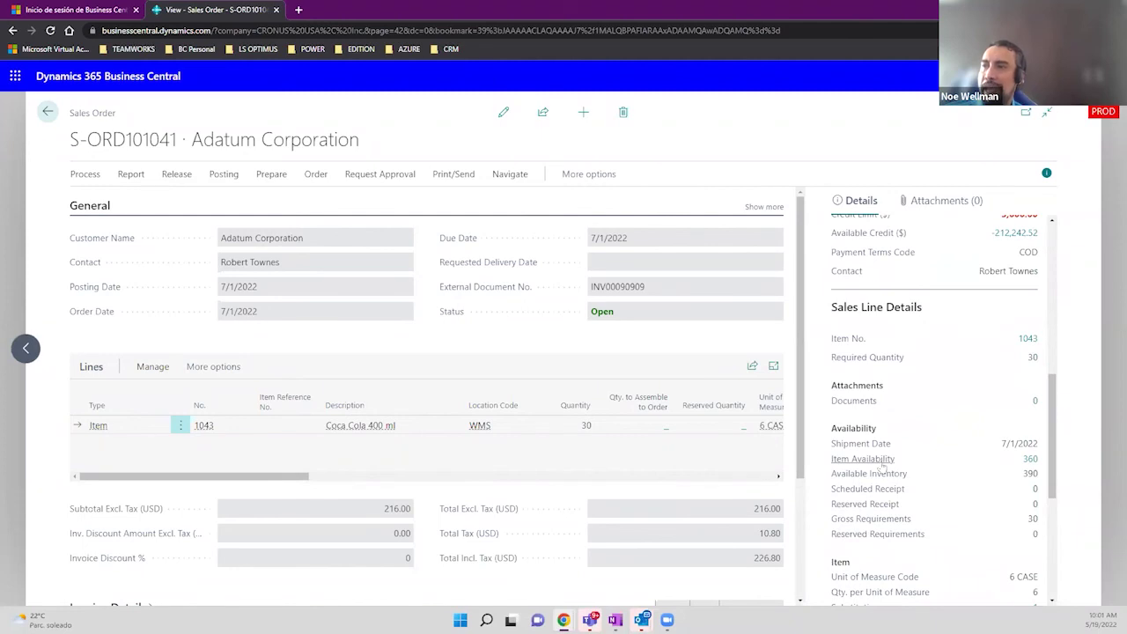
mouse_move(881, 467)
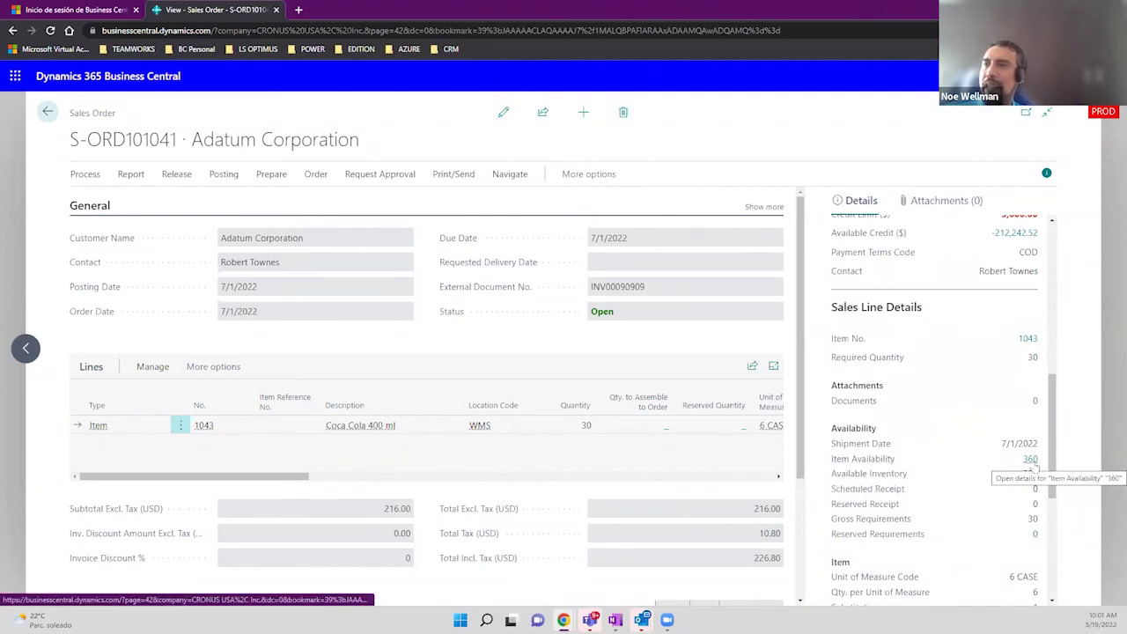
scroll(1013, 449, down, 1)
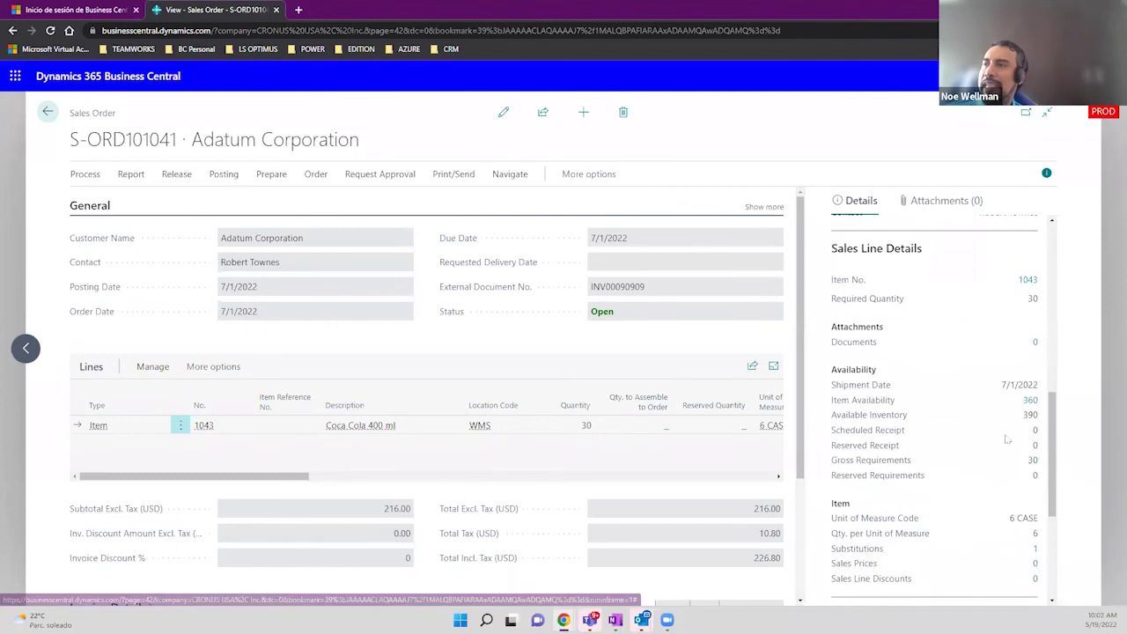
click(503, 115)
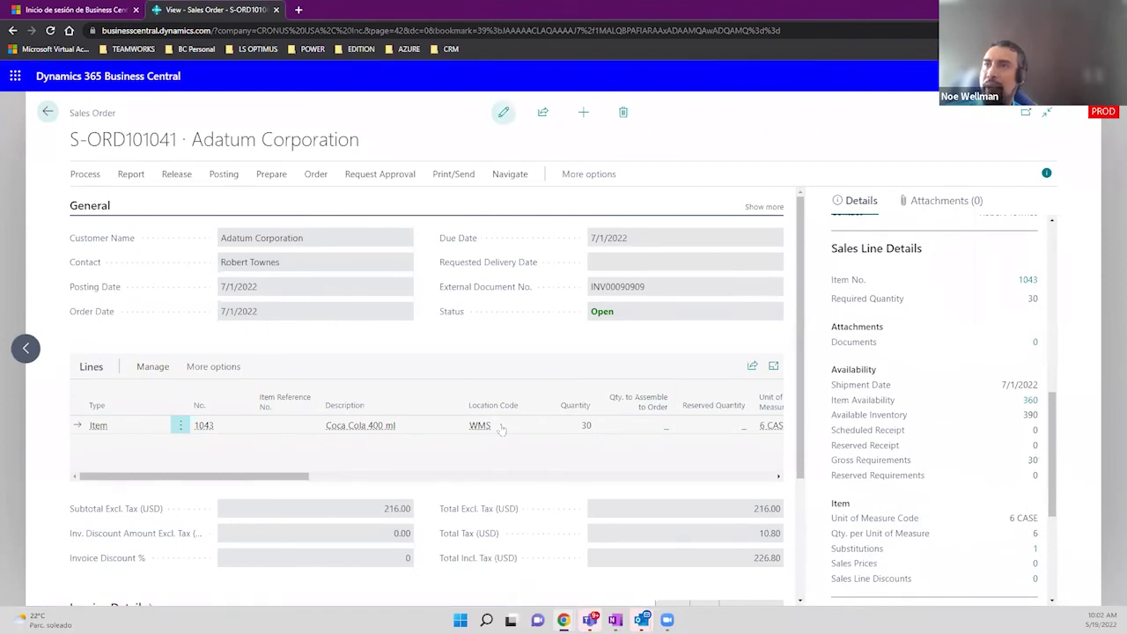
Set the Coca Cola line's location code to NORTH, then change it to EAST.
click(228, 426)
click(245, 428)
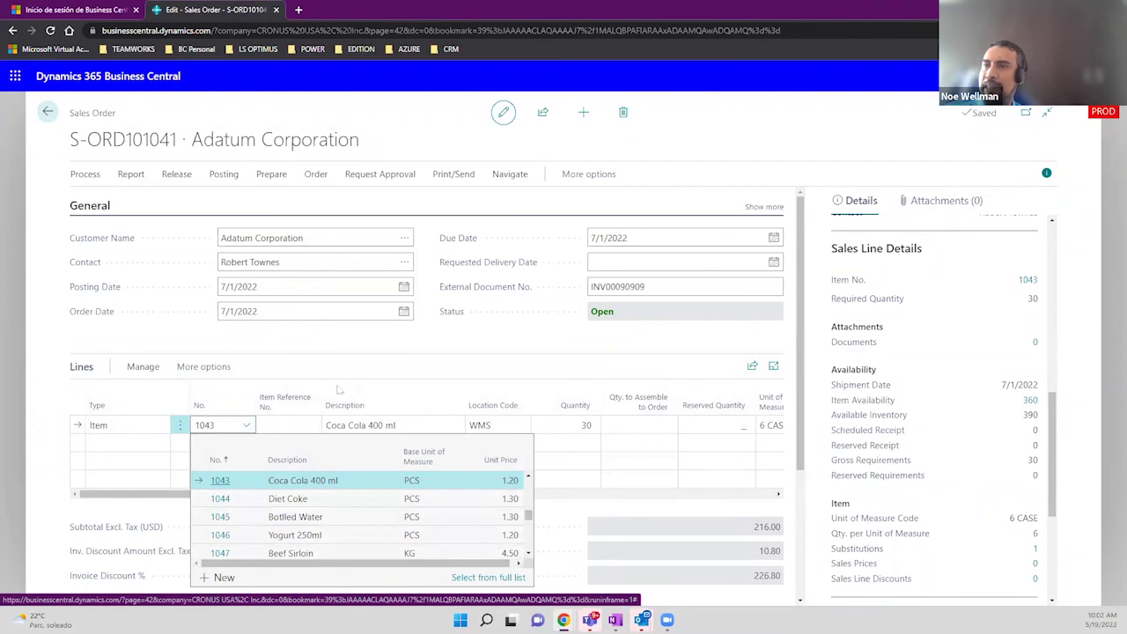
click(510, 424)
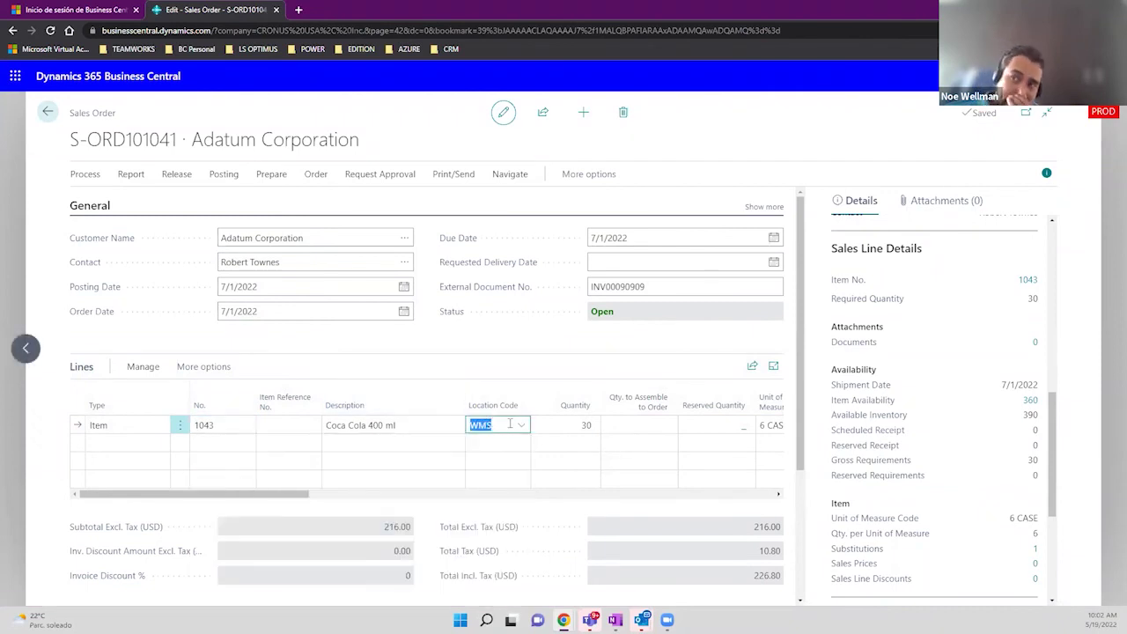
click(520, 424)
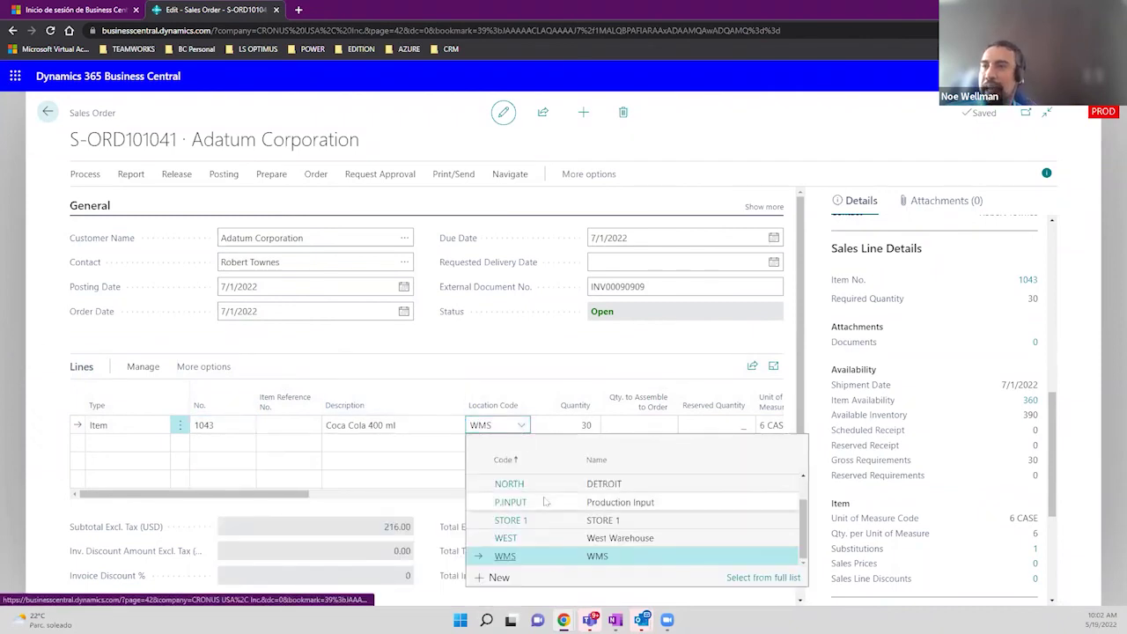
scroll(544, 530, up, 1)
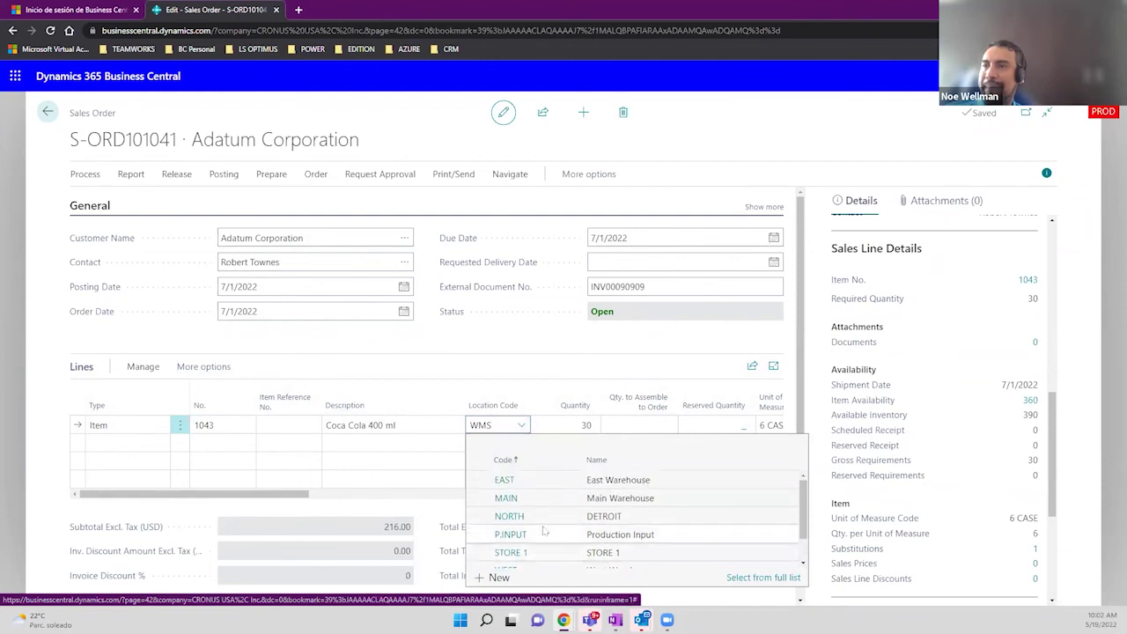
click(542, 517)
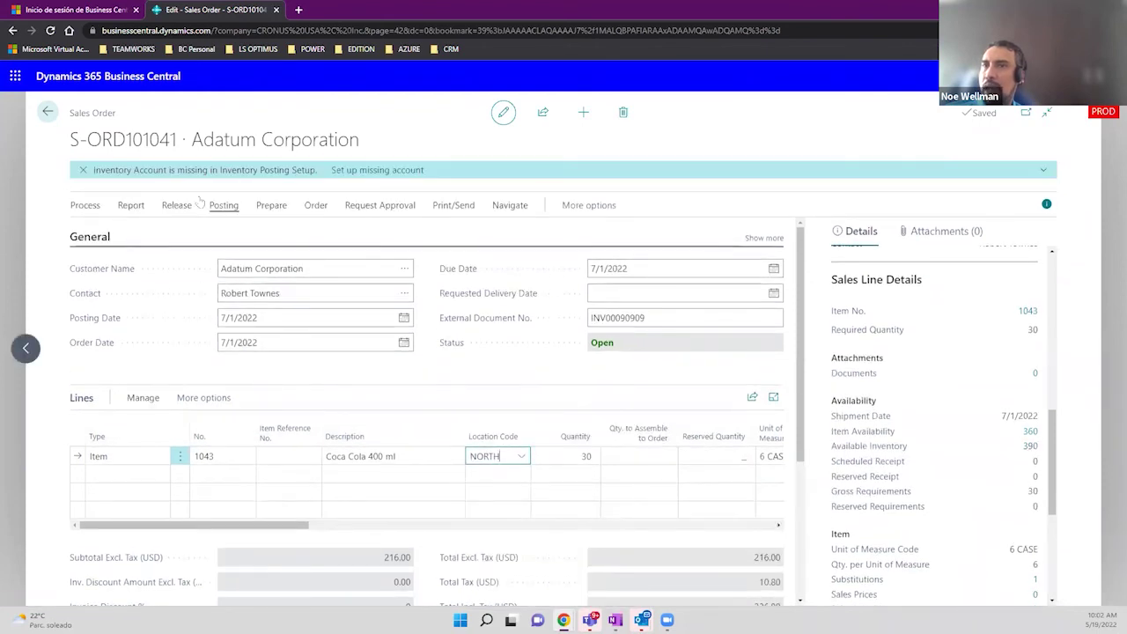
click(520, 456)
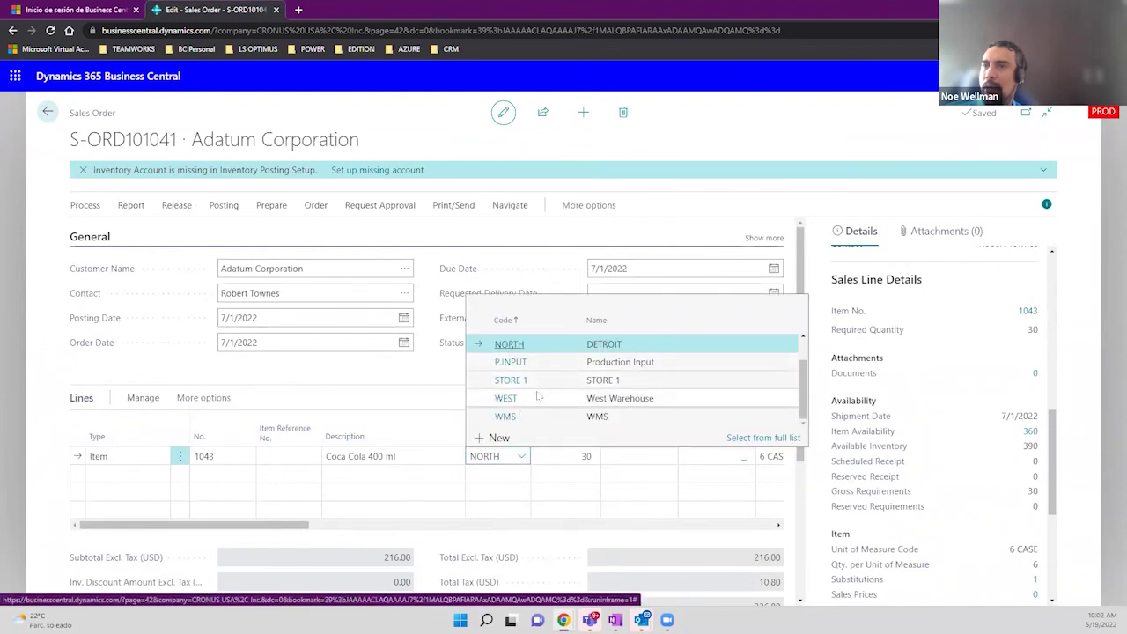
scroll(538, 397, up, 2)
click(506, 340)
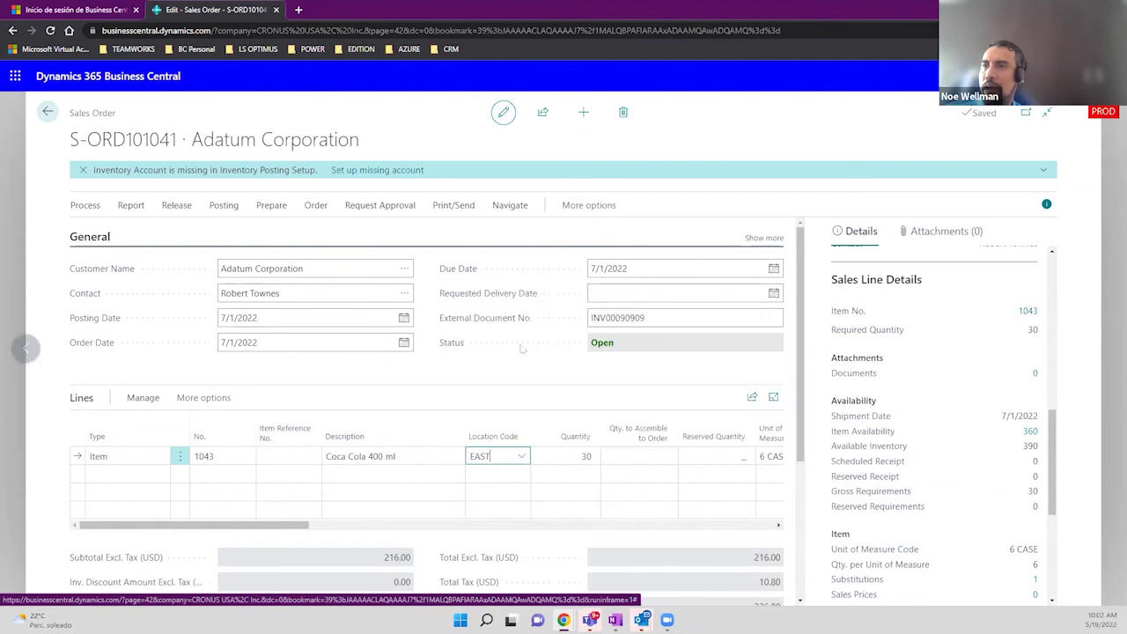
Start personalizing the Sales Order page from the Settings menu.
click(403, 342)
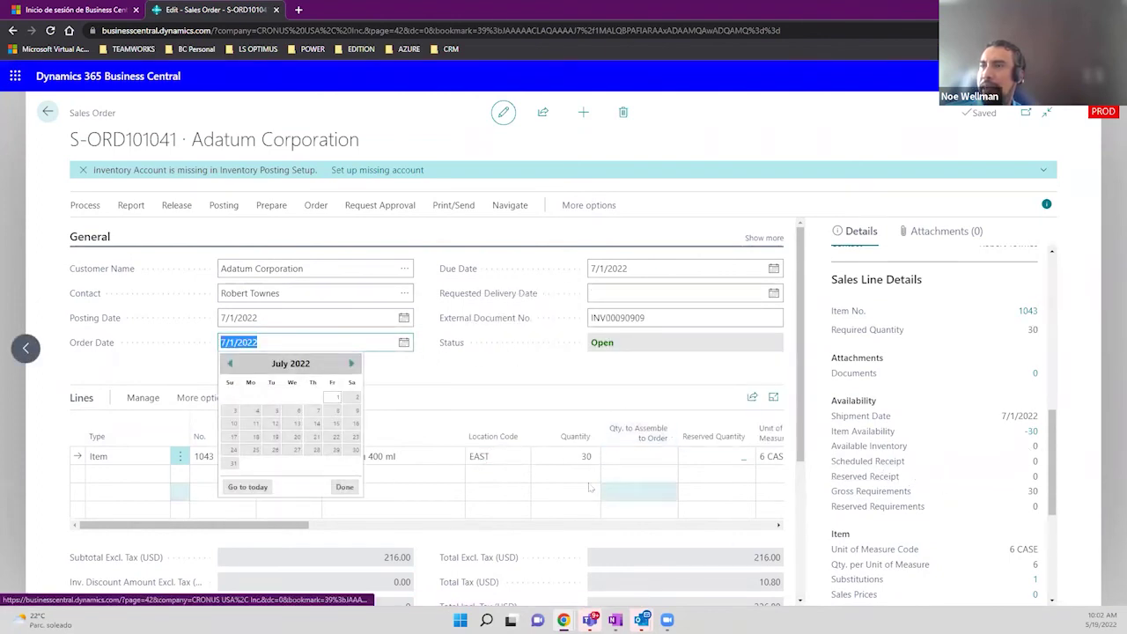
click(497, 456)
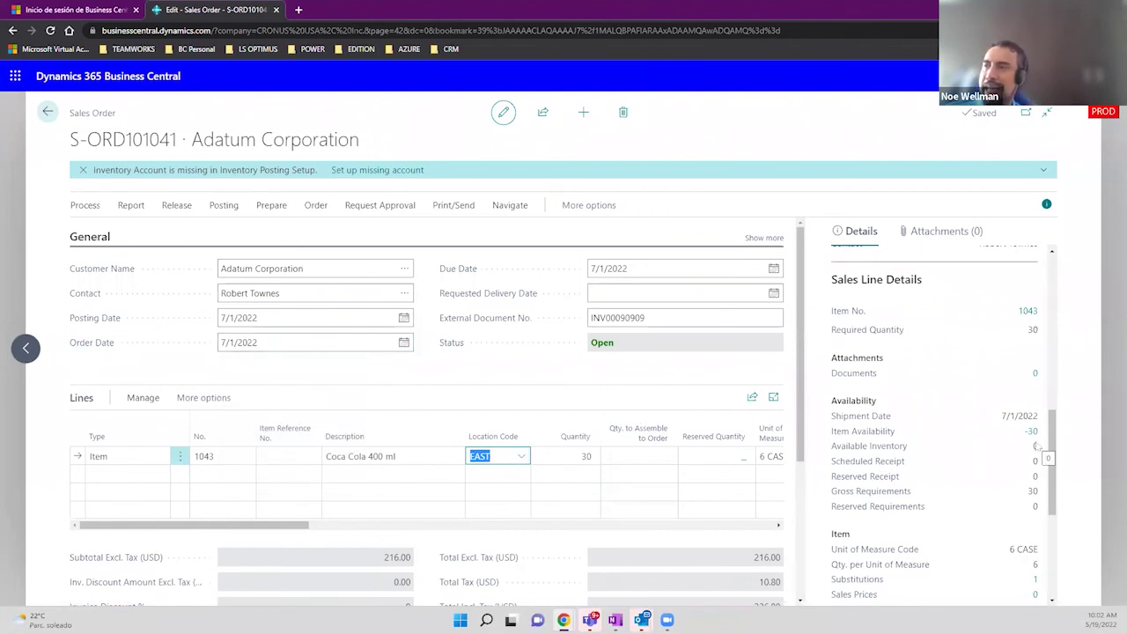
click(575, 525)
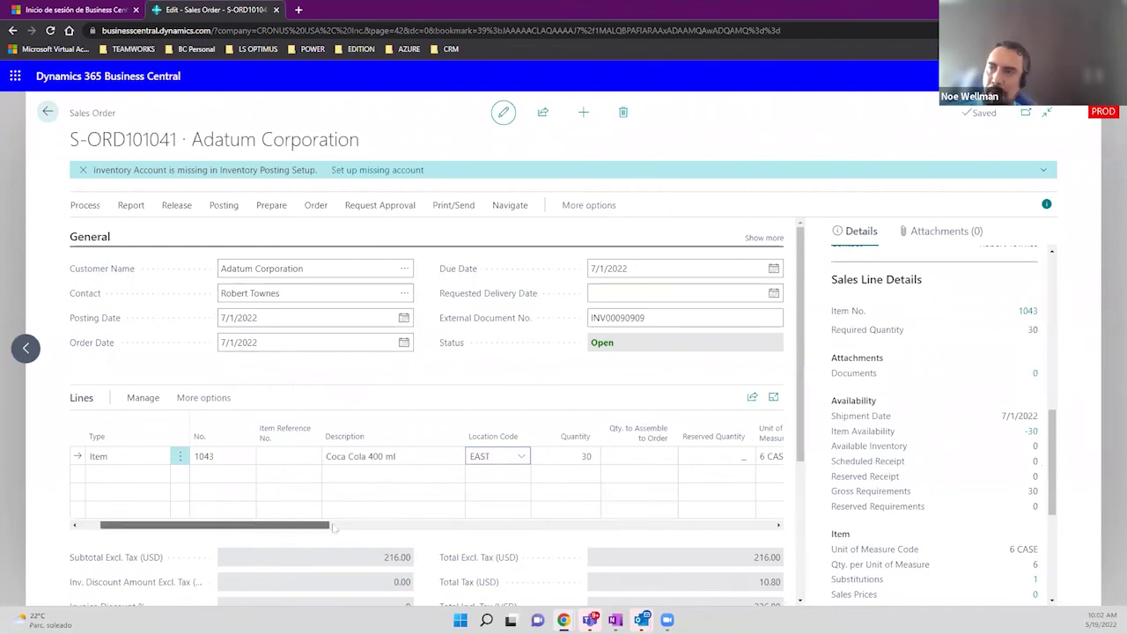
click(575, 524)
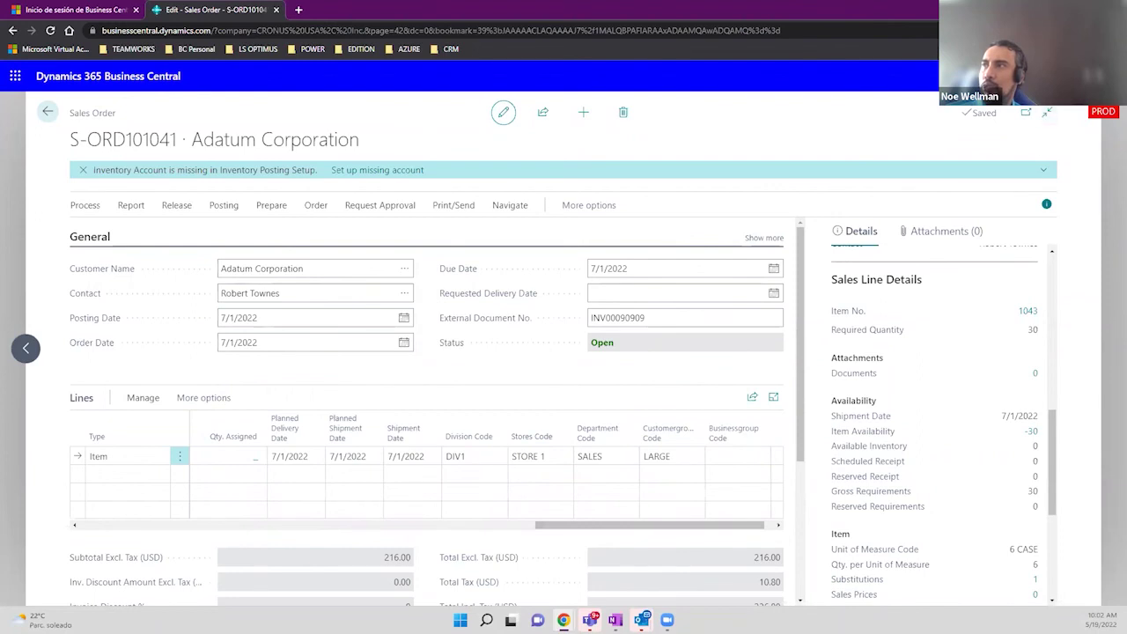
click(1079, 76)
click(967, 167)
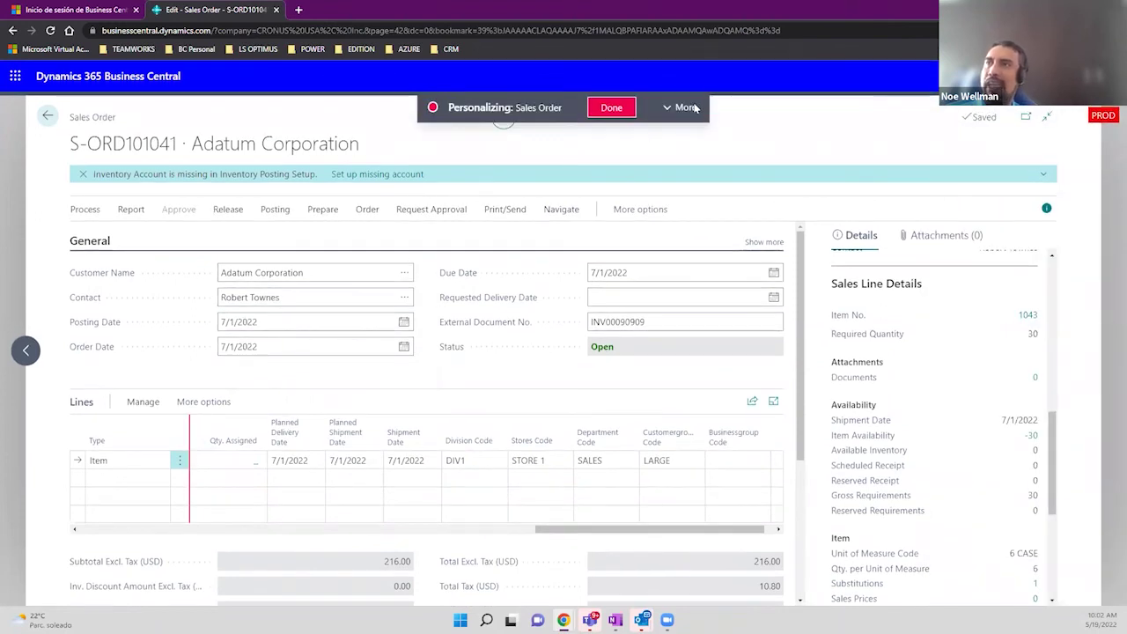
Add Drop Shipment as a column in the S-ORD101041 Lines grid, then end personalization.
click(685, 107)
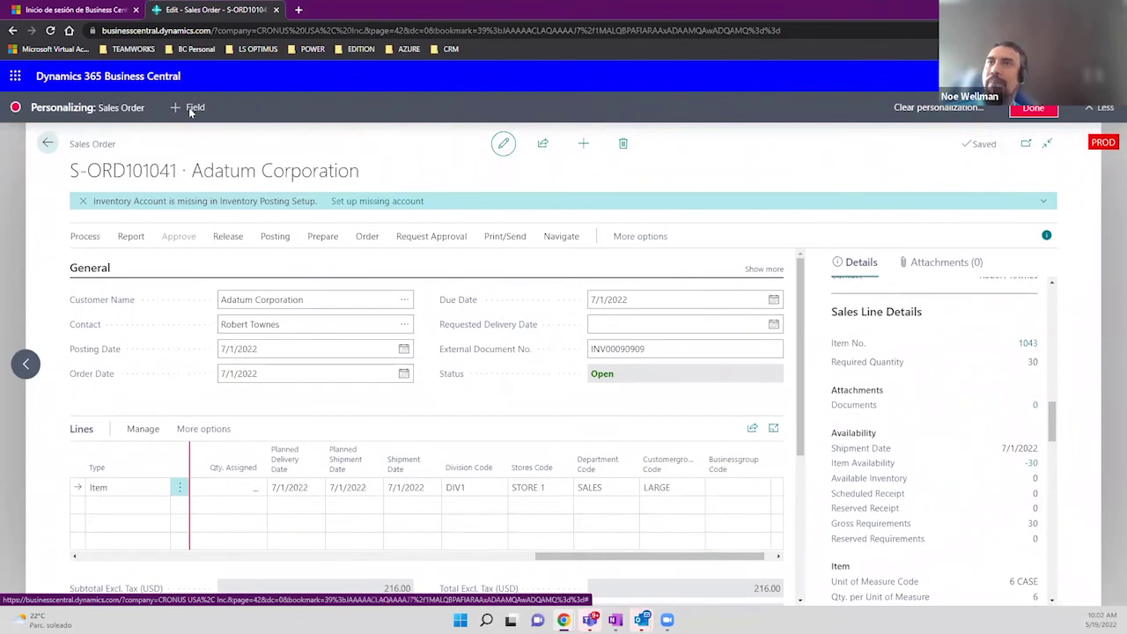
click(190, 110)
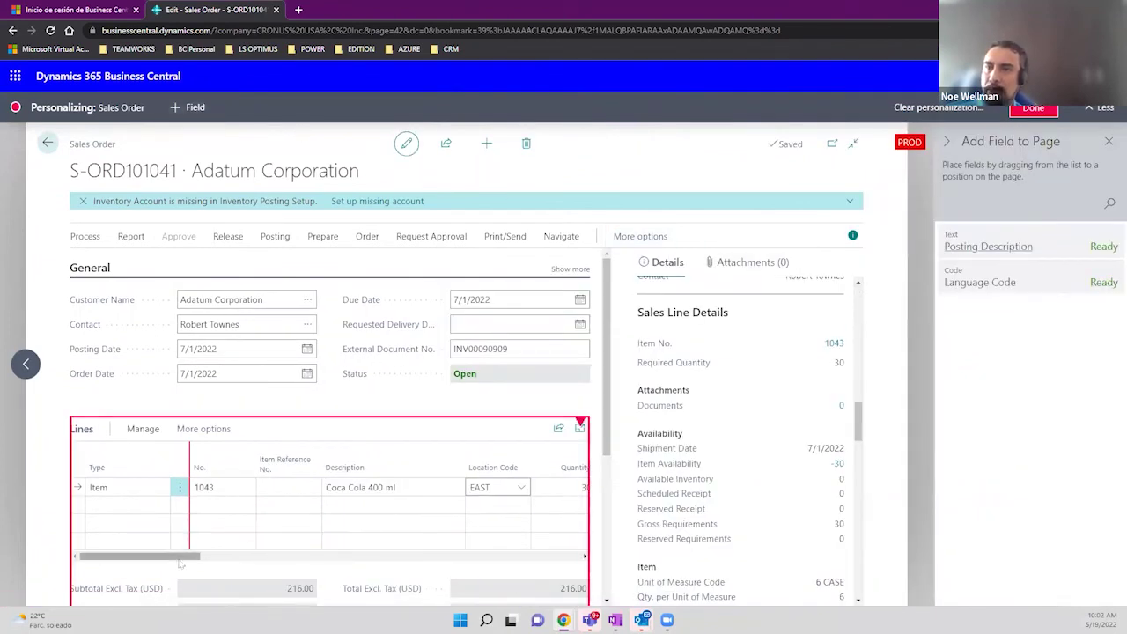
drag(179, 558, 529, 553)
scroll(757, 440, up, 2)
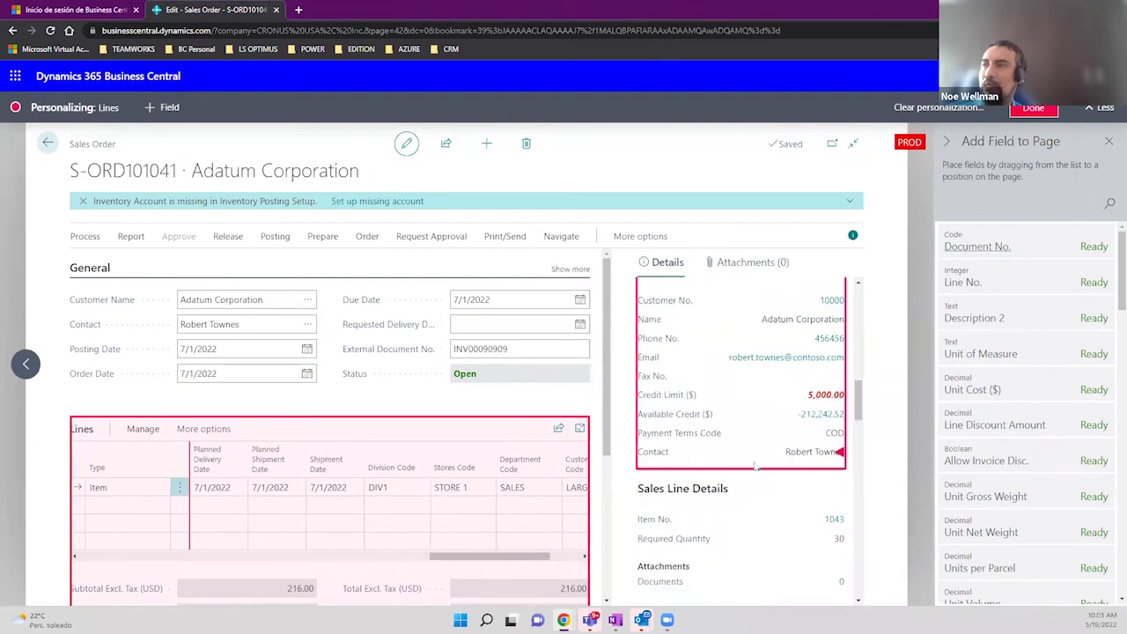
scroll(771, 432, down, 3)
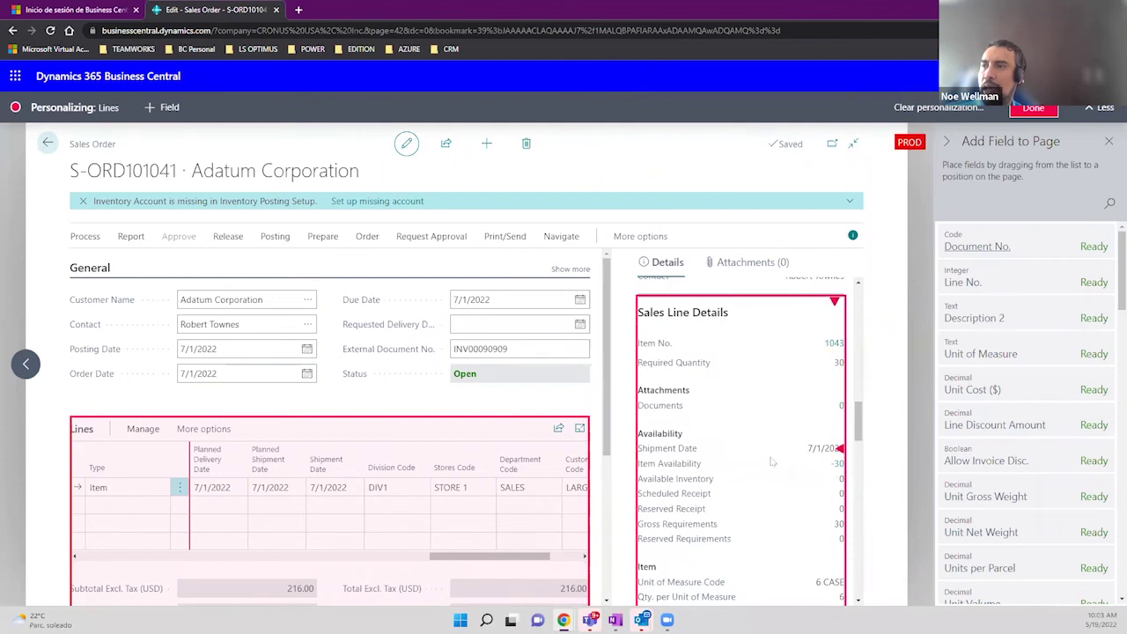
scroll(771, 457, down, 2)
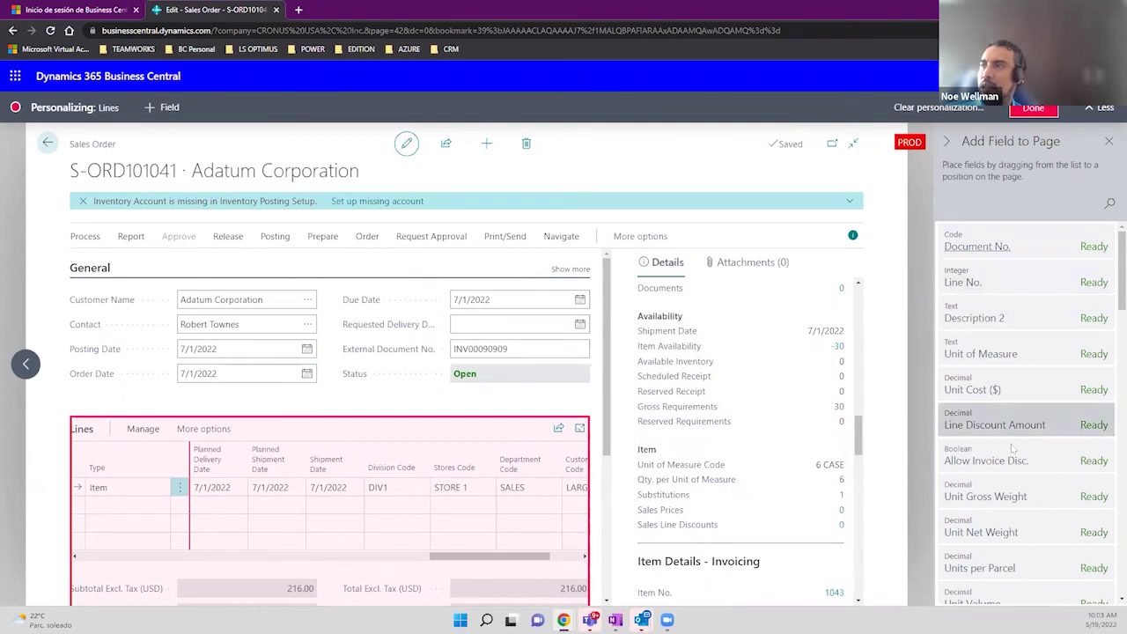
scroll(1011, 448, down, 4)
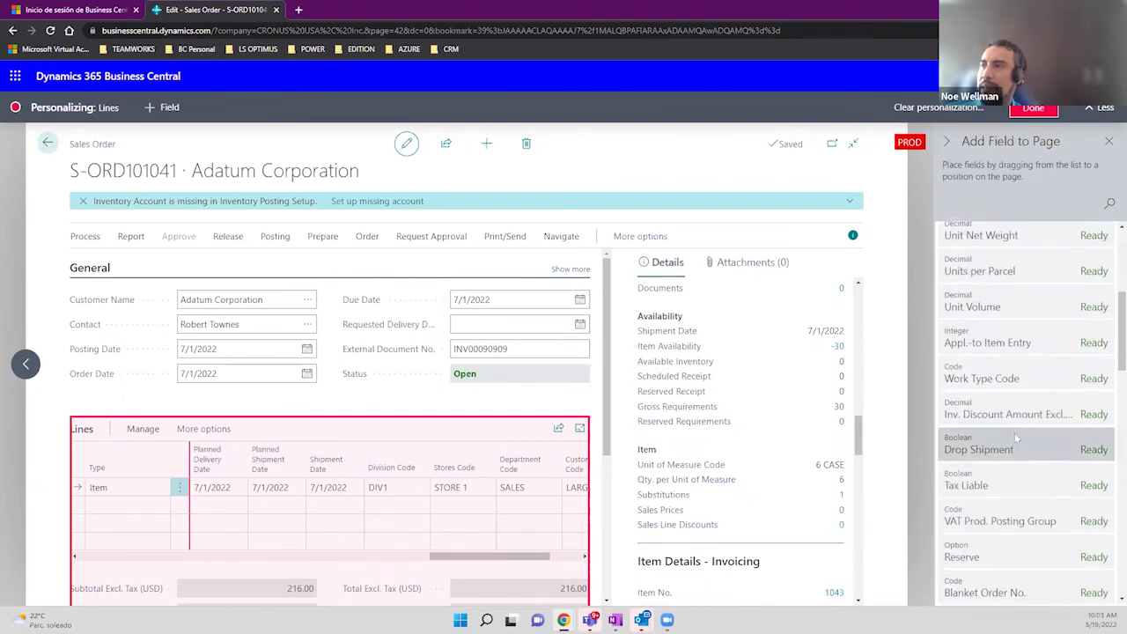
scroll(1014, 433, down, 1)
mouse_move(998, 398)
mouse_down()
mouse_move(545, 447)
mouse_move(560, 458)
mouse_move(533, 462)
mouse_up()
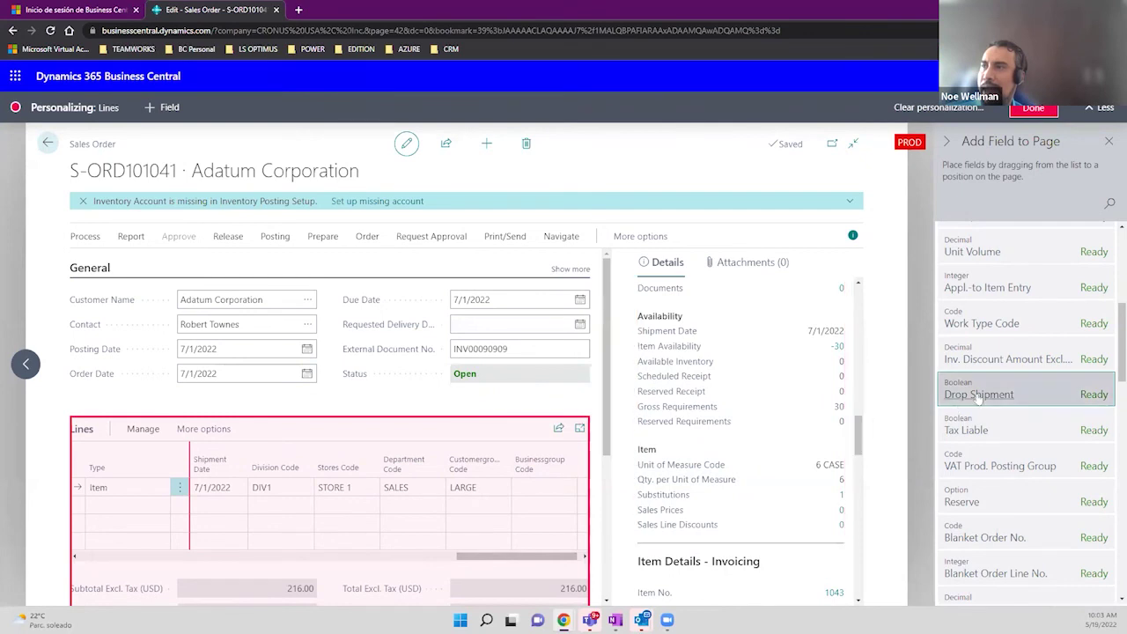
mouse_move(968, 400)
mouse_down()
mouse_move(863, 398)
mouse_move(517, 458)
mouse_up()
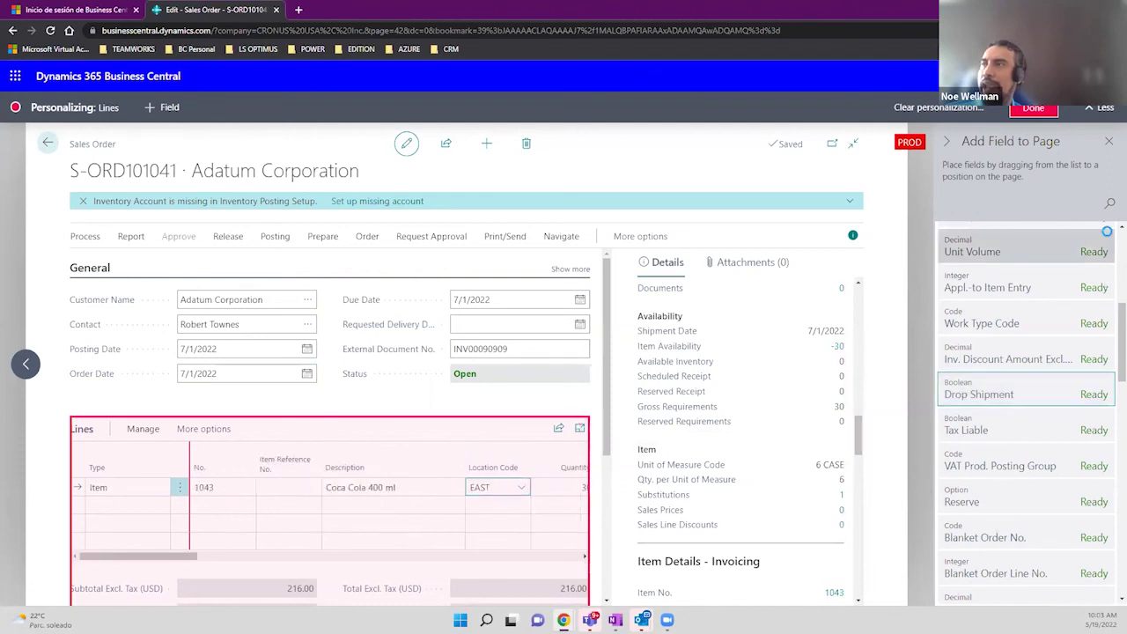
click(1025, 108)
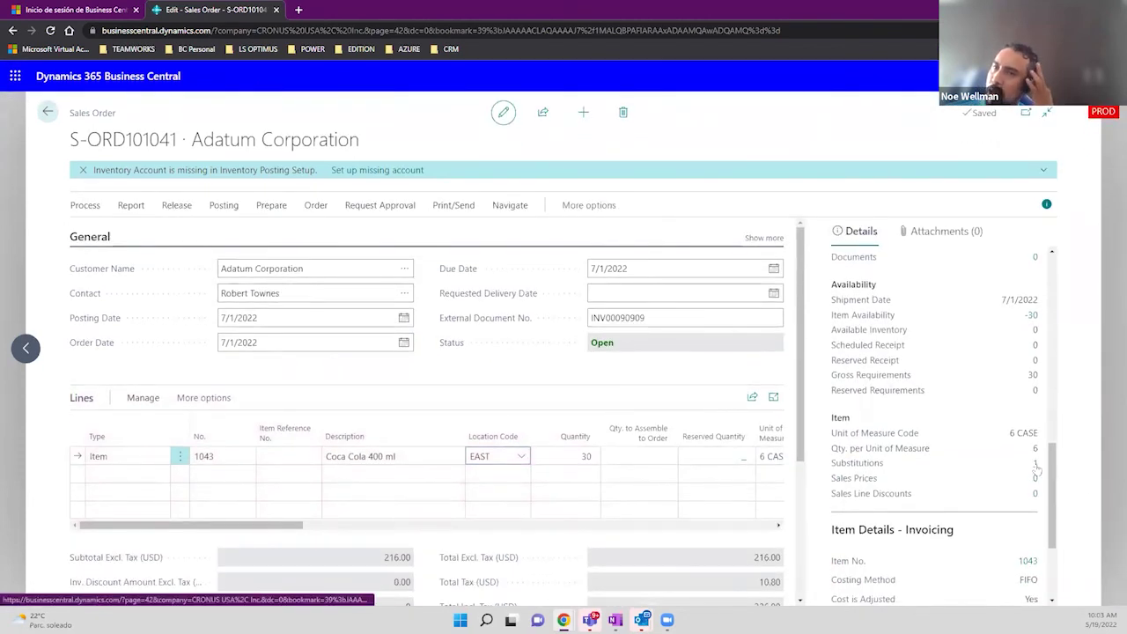
click(398, 456)
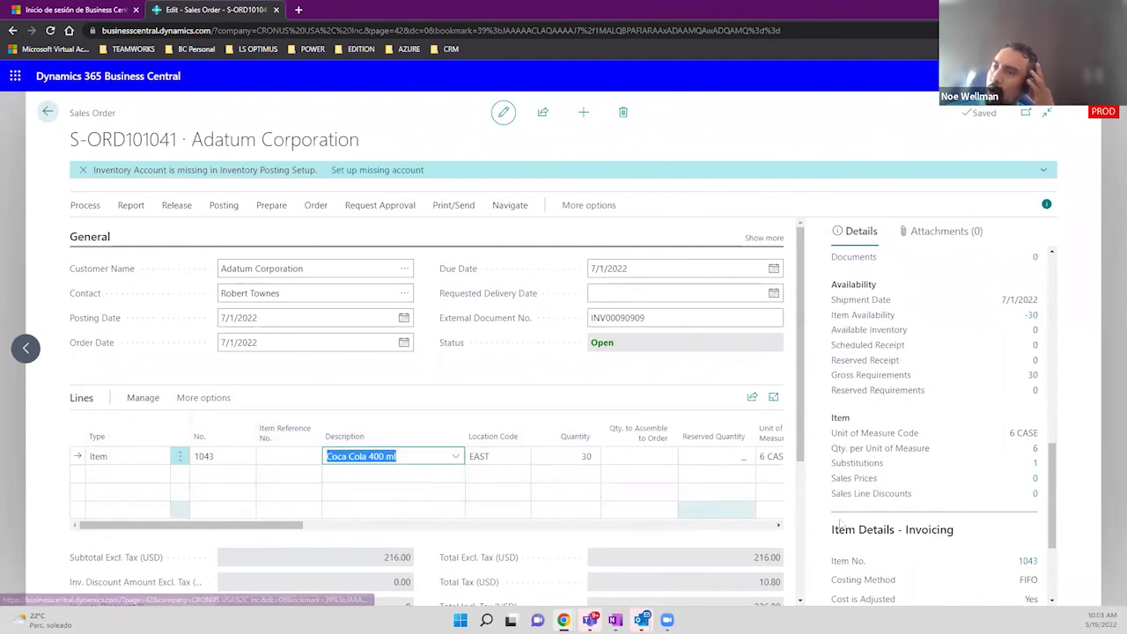
click(1036, 464)
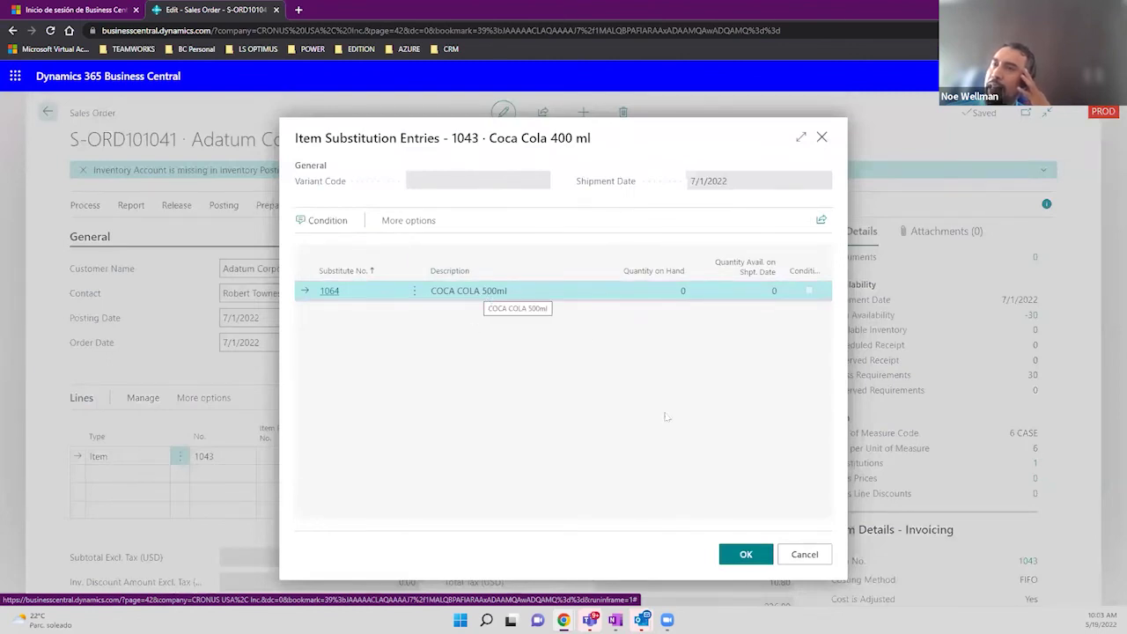
click(794, 554)
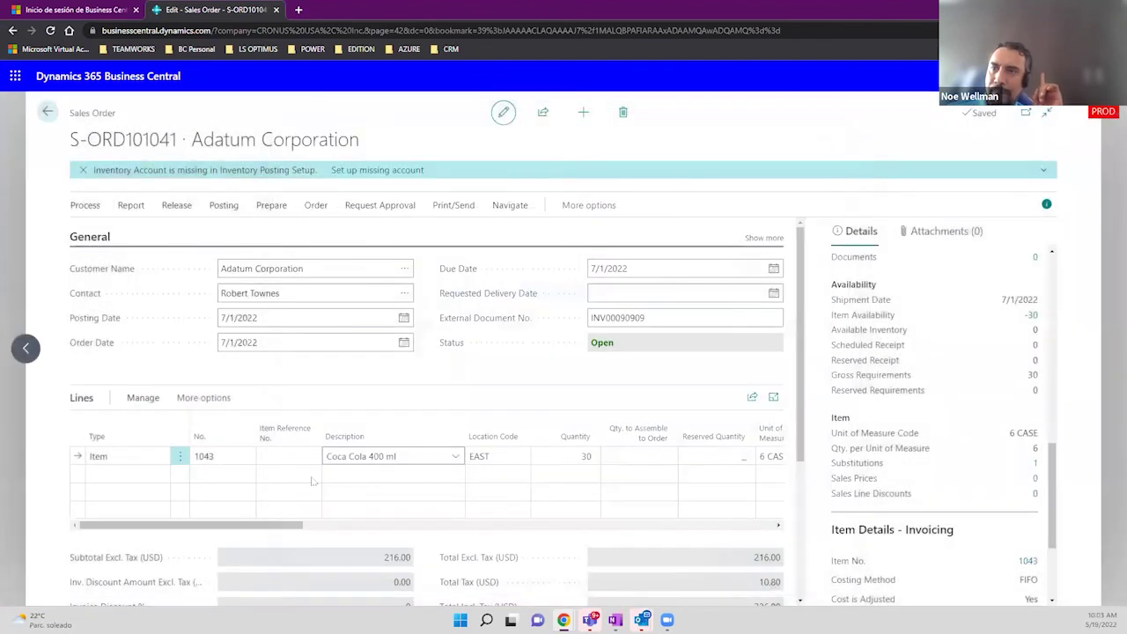
drag(279, 528, 758, 546)
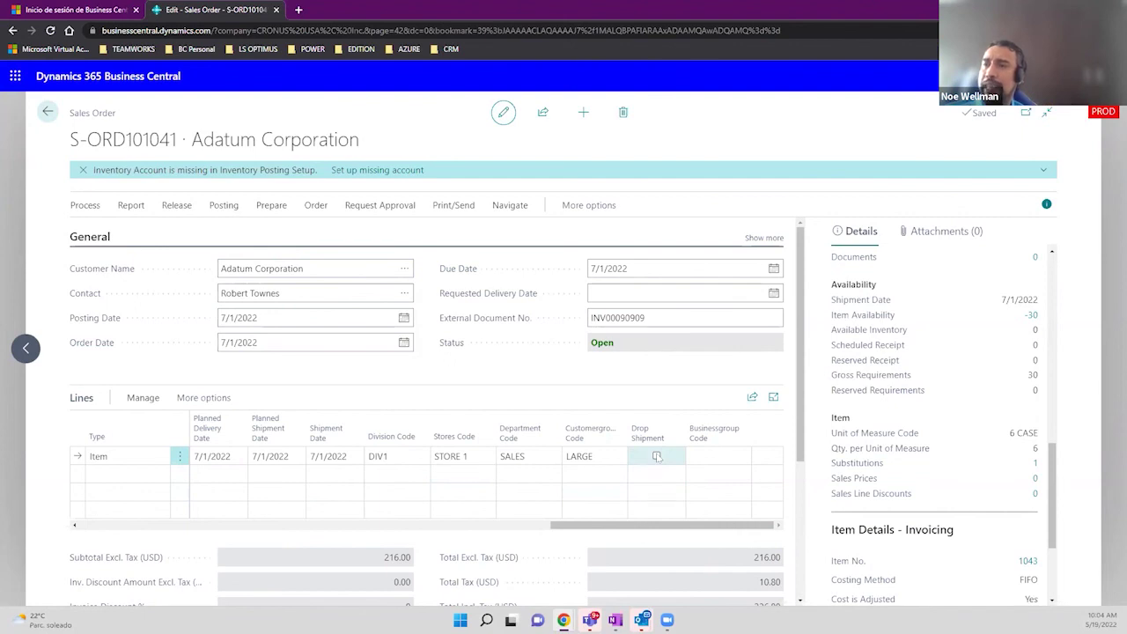
Mark the EAST Coca Cola line (quantity 30) on S-ORD101041 as a drop shipment.
mouse_move(650, 444)
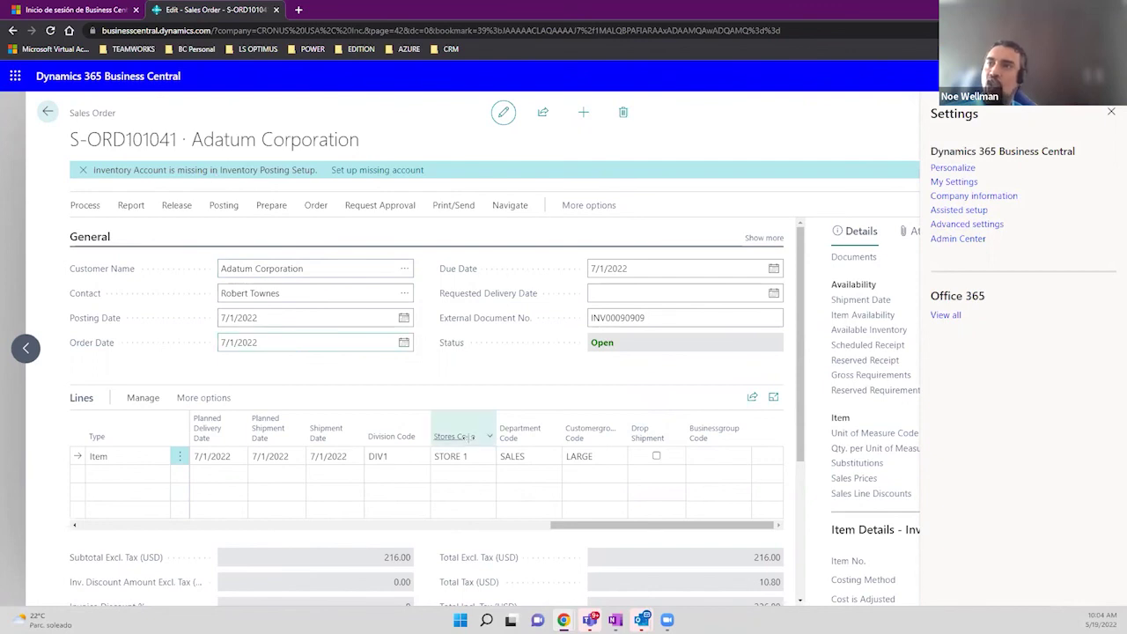
click(1109, 113)
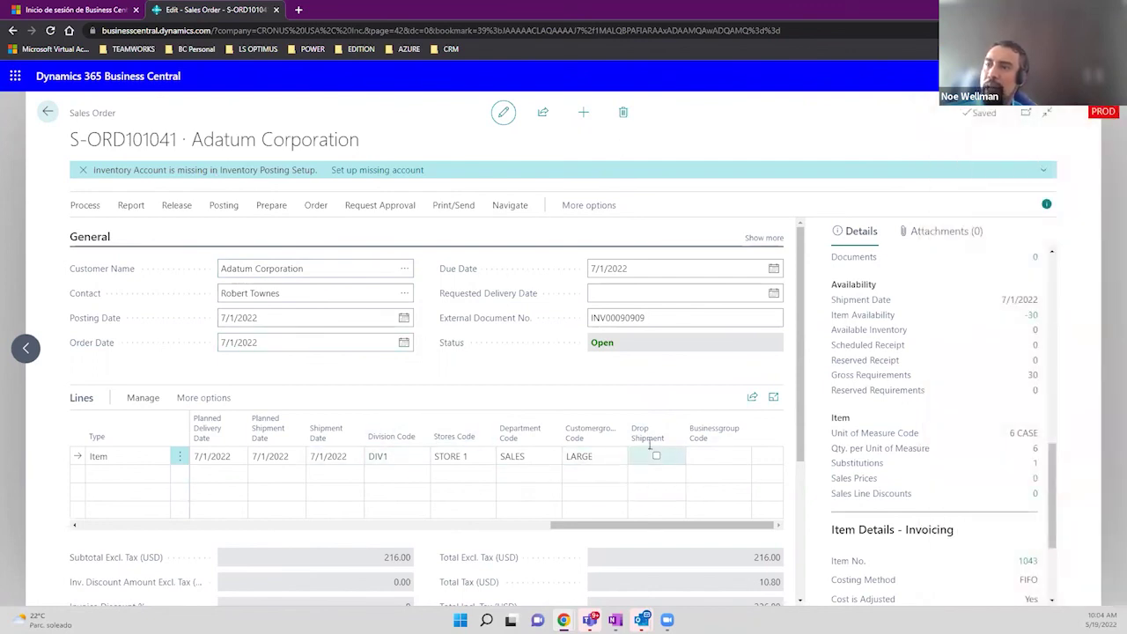
mouse_move(652, 442)
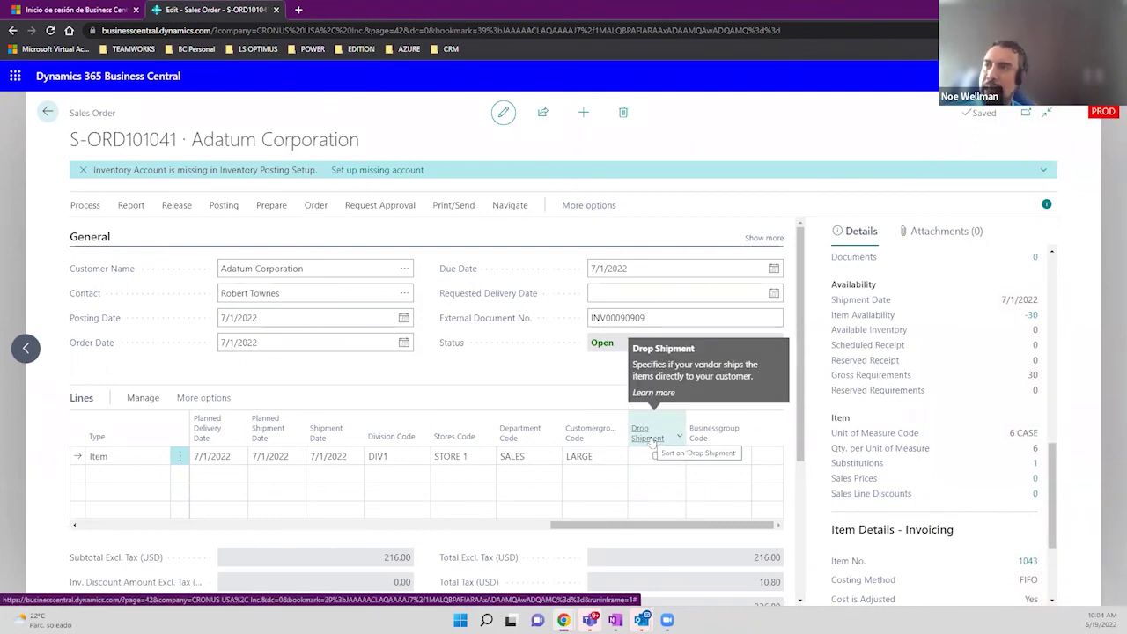
click(656, 458)
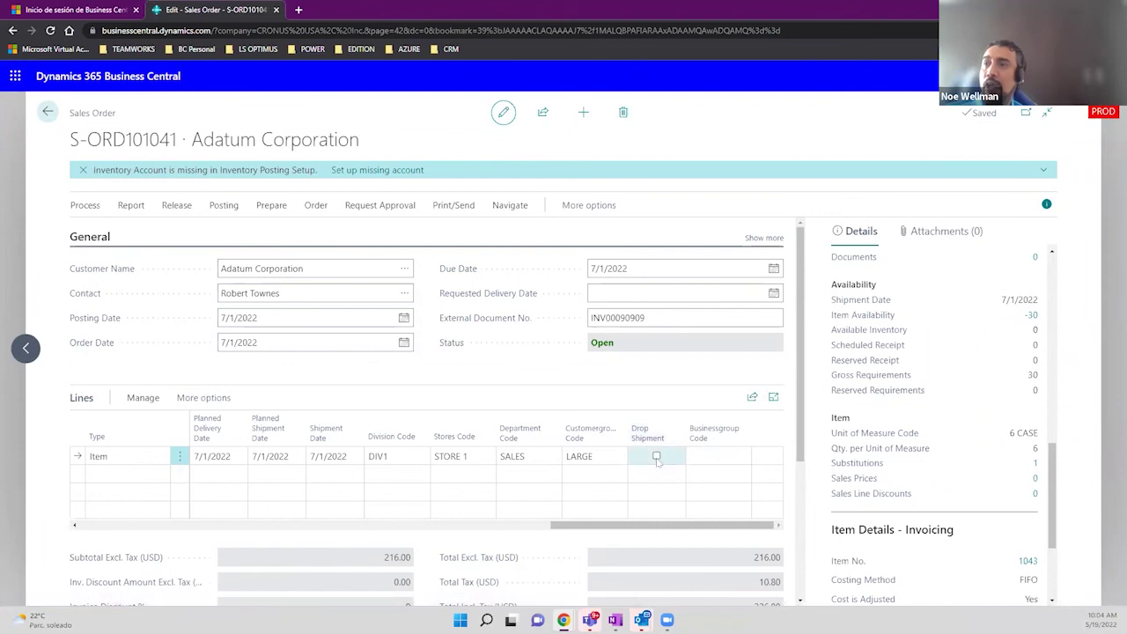
click(656, 456)
key(Down)
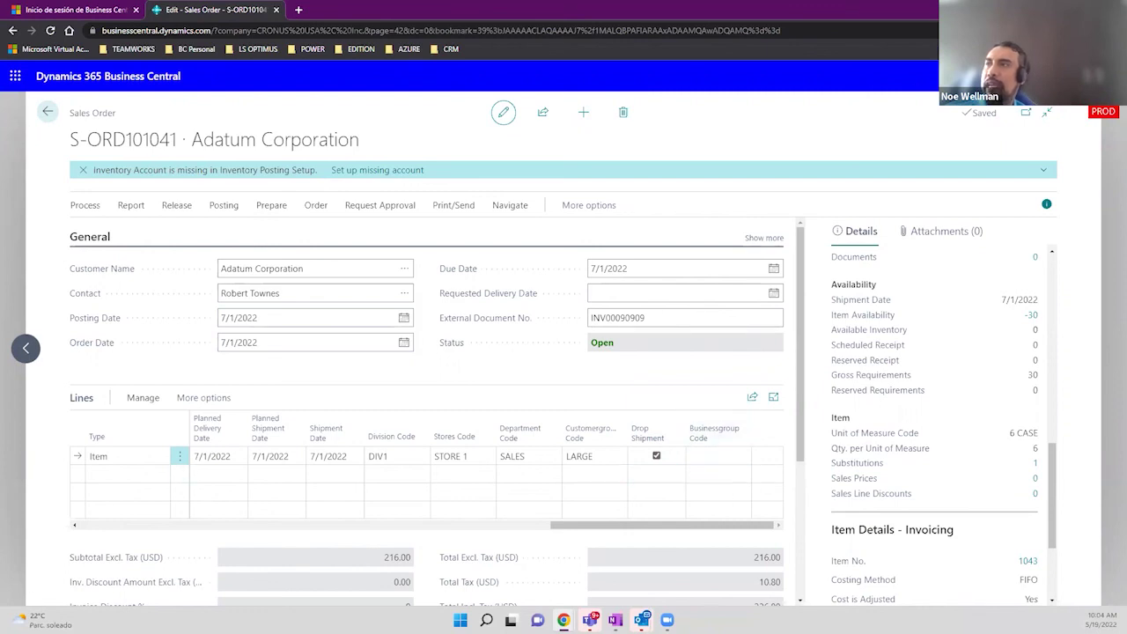
Search 'requisition work' with Alt+Q and open the Requisition Worksheets page.
key(alt+q)
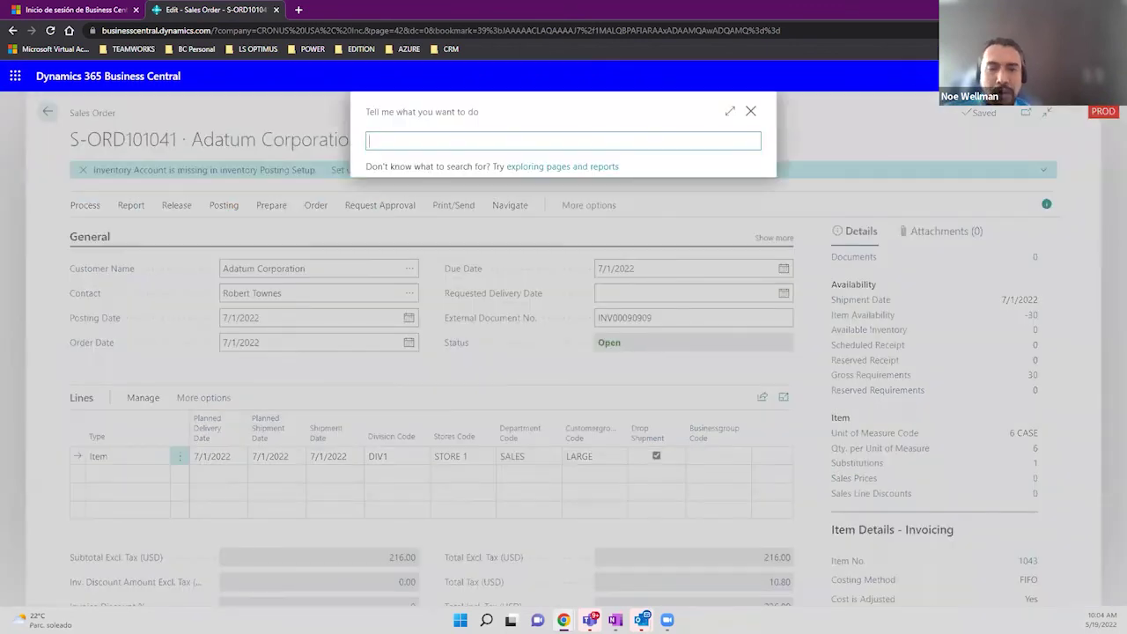
text(requisition c)
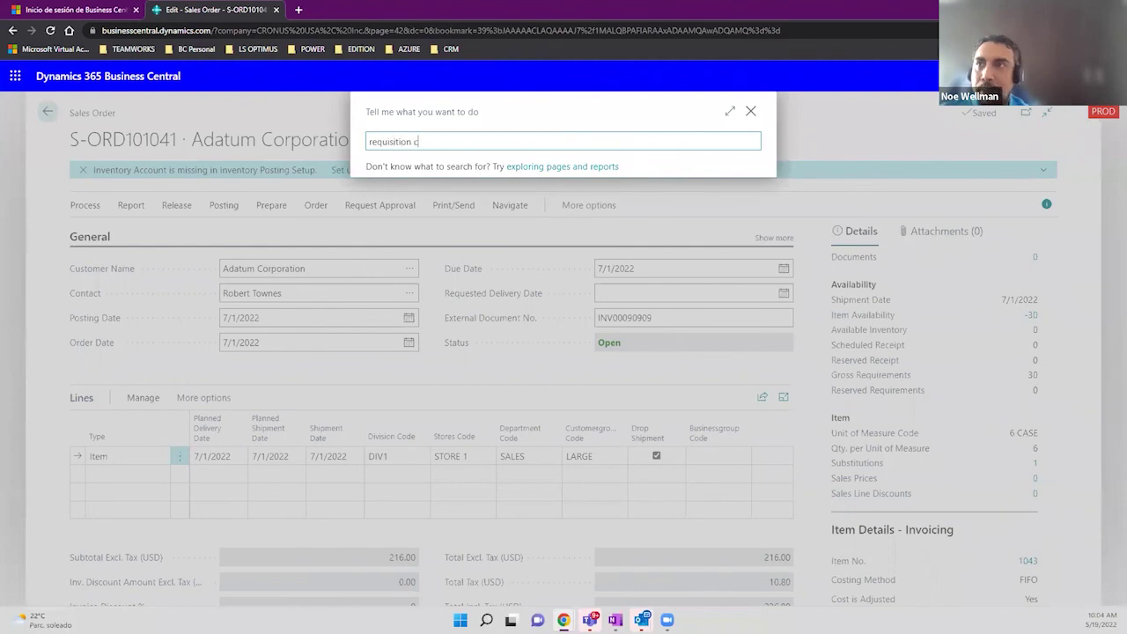
key(BackSpace)
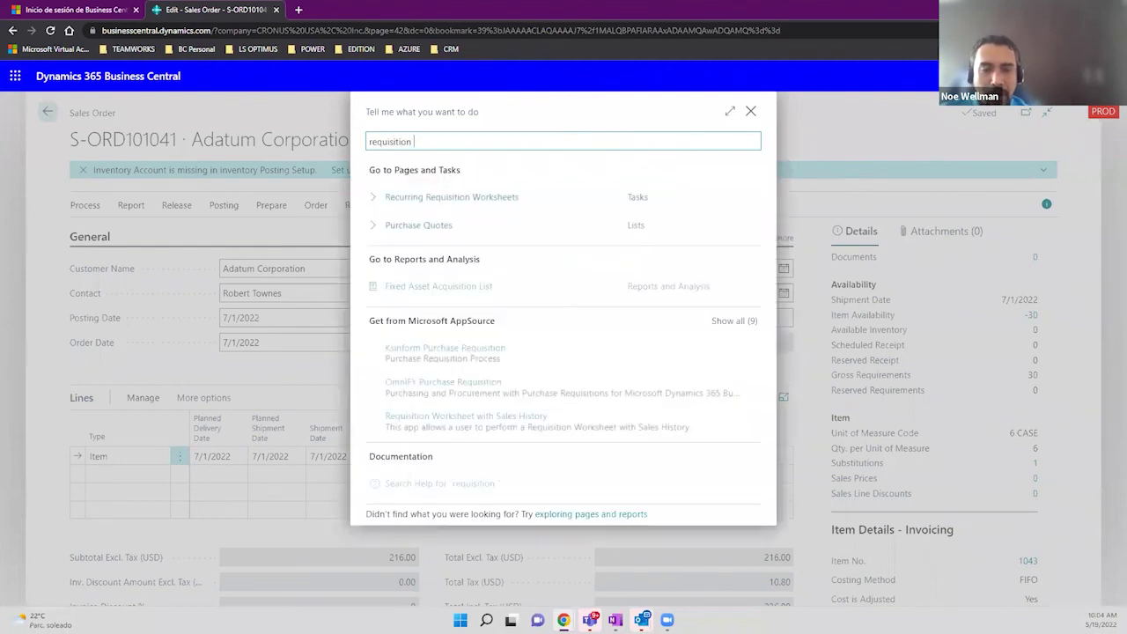
text(work)
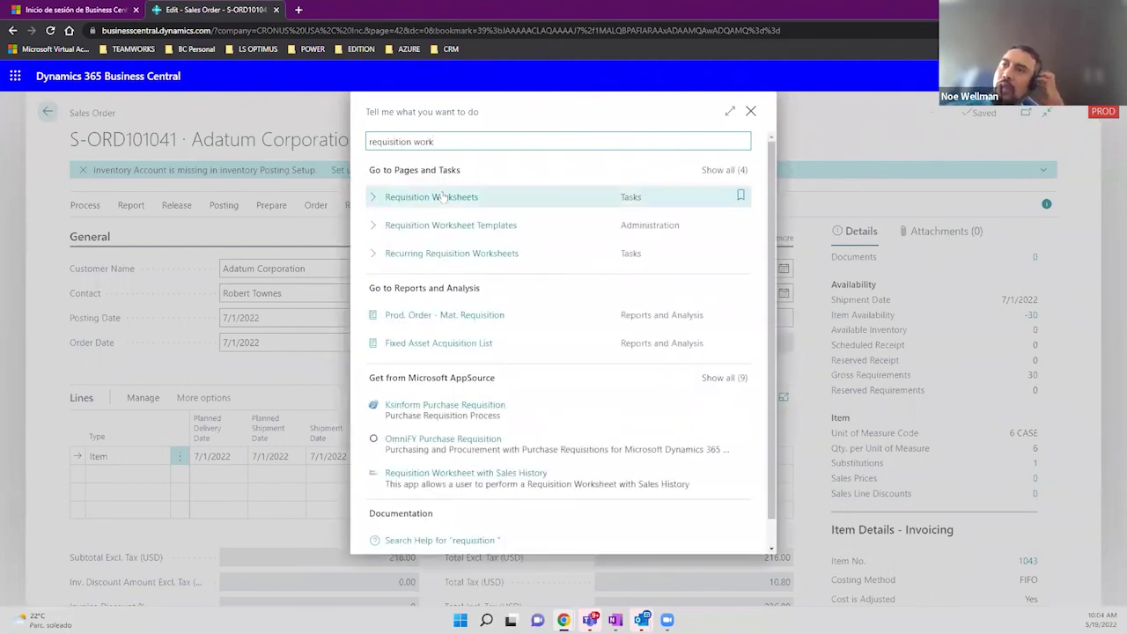
click(438, 198)
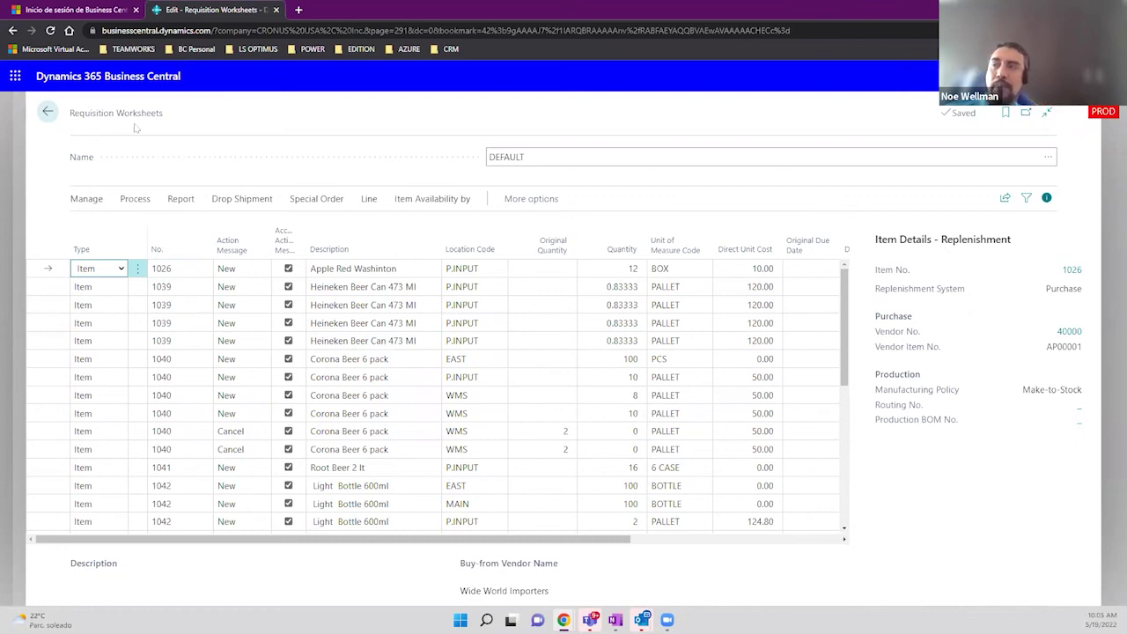
Open the Special Order Get Sales Orders dialog and close it without running it.
click(301, 198)
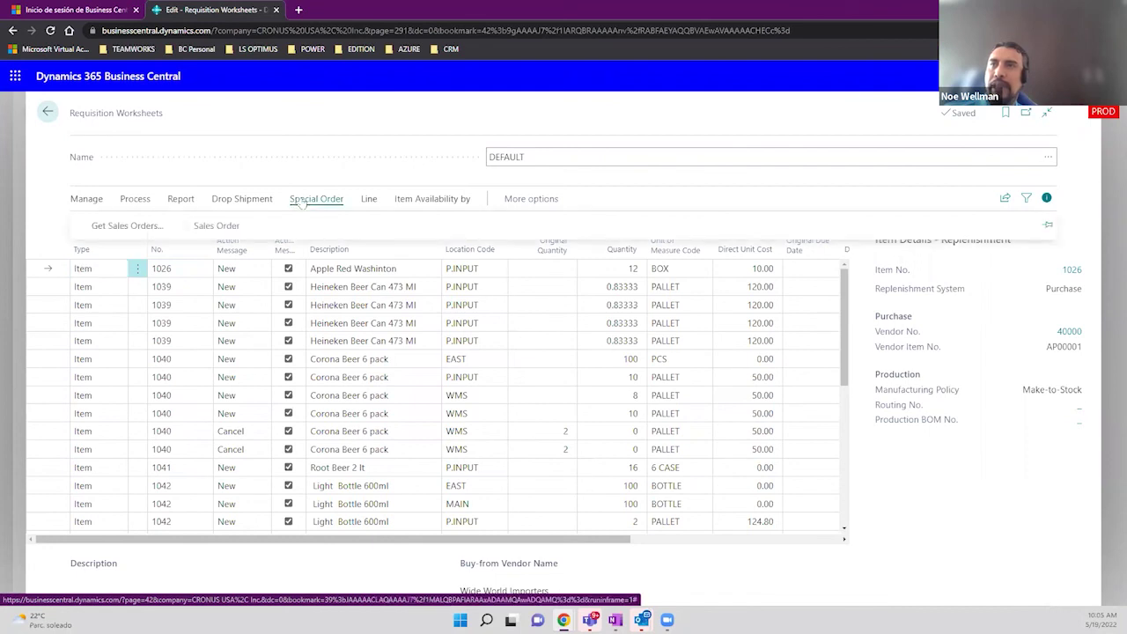
click(136, 226)
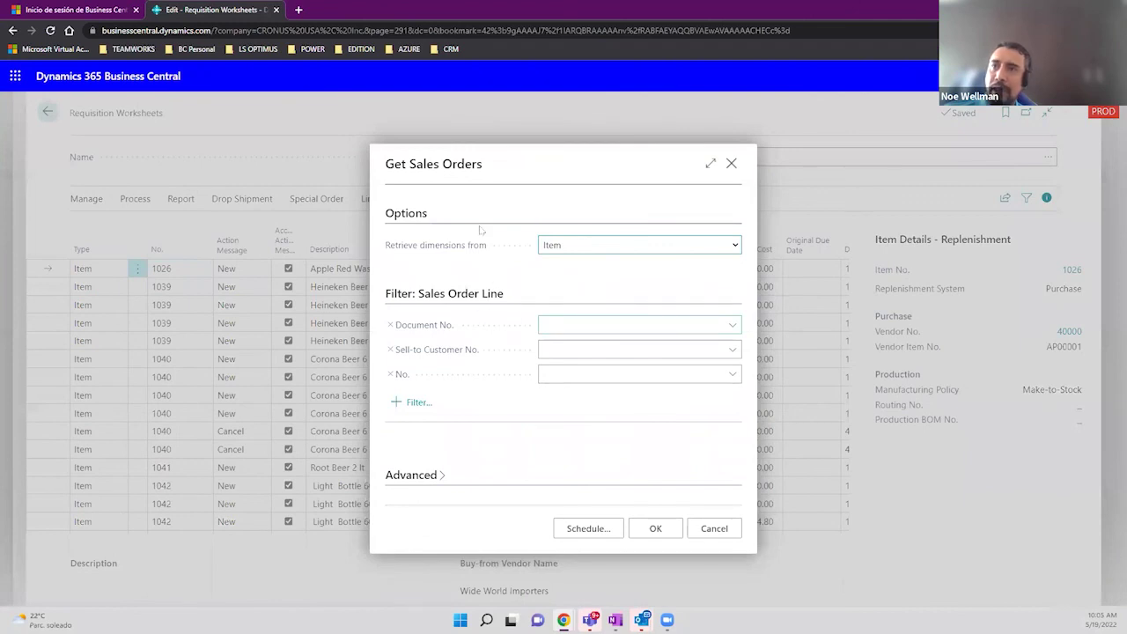
click(731, 165)
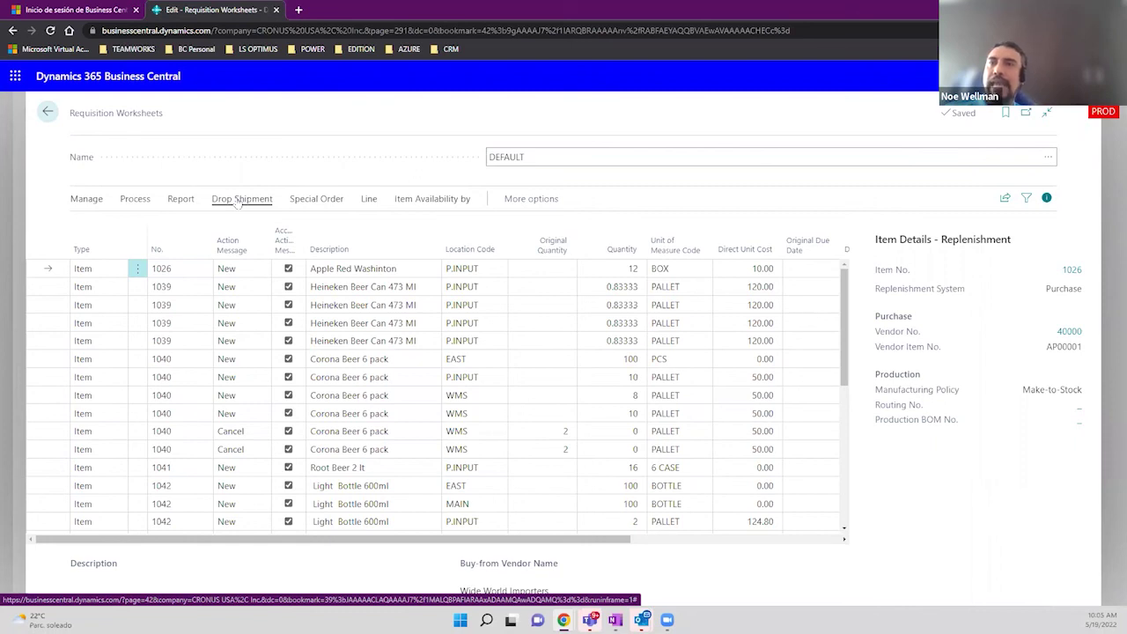
Fetch drop-shipment sales order lines into the DEFAULT worksheet with Get Sales Orders.
click(238, 199)
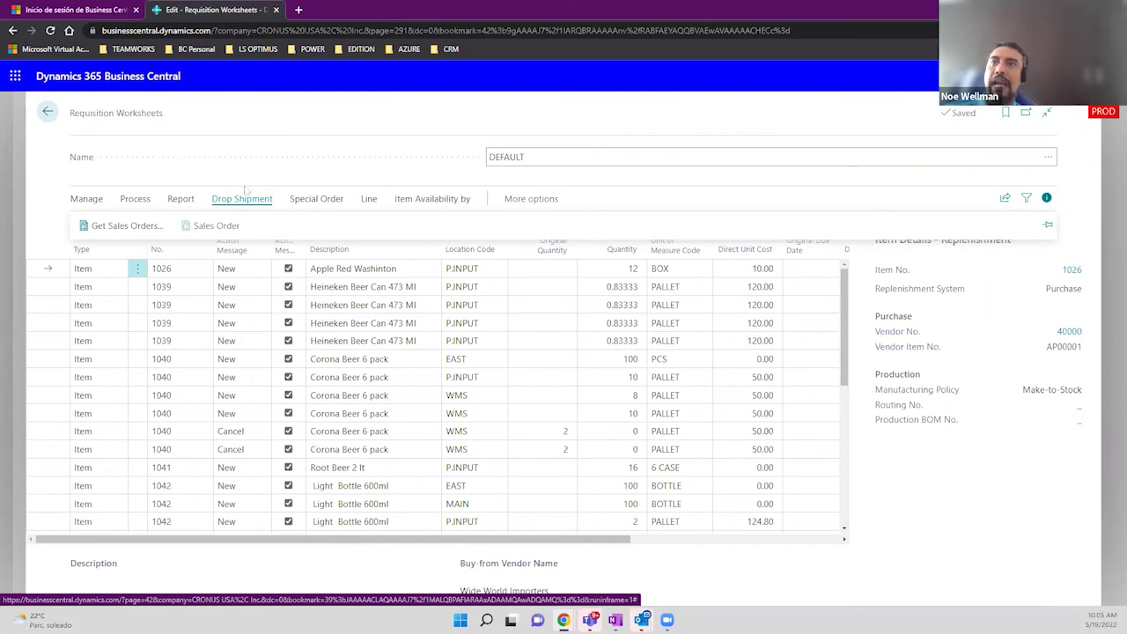
click(127, 226)
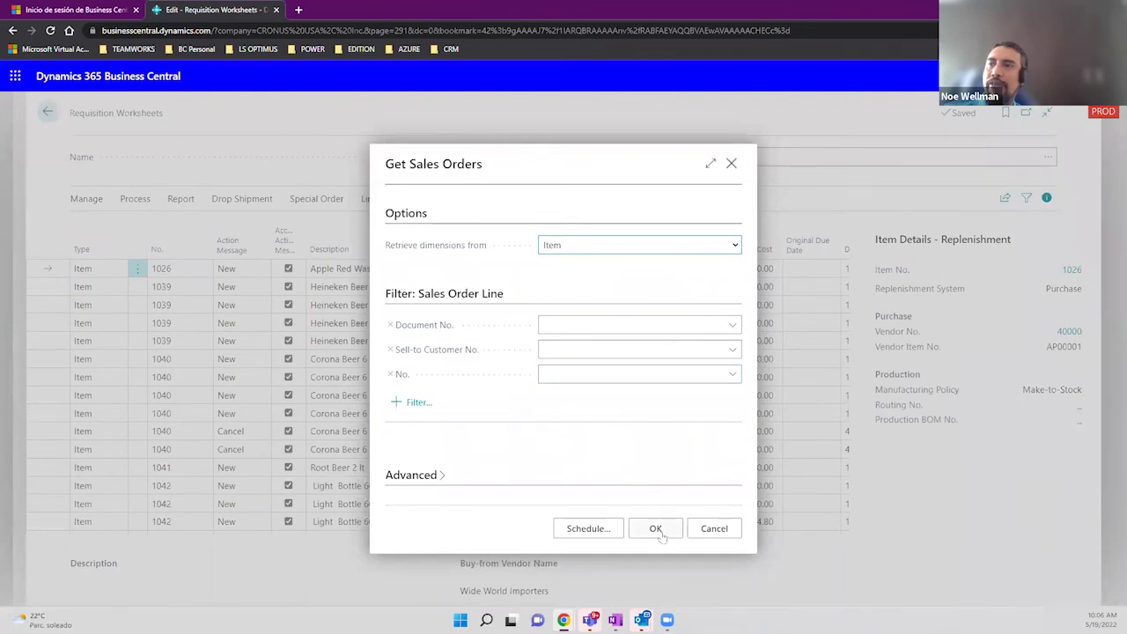
click(656, 529)
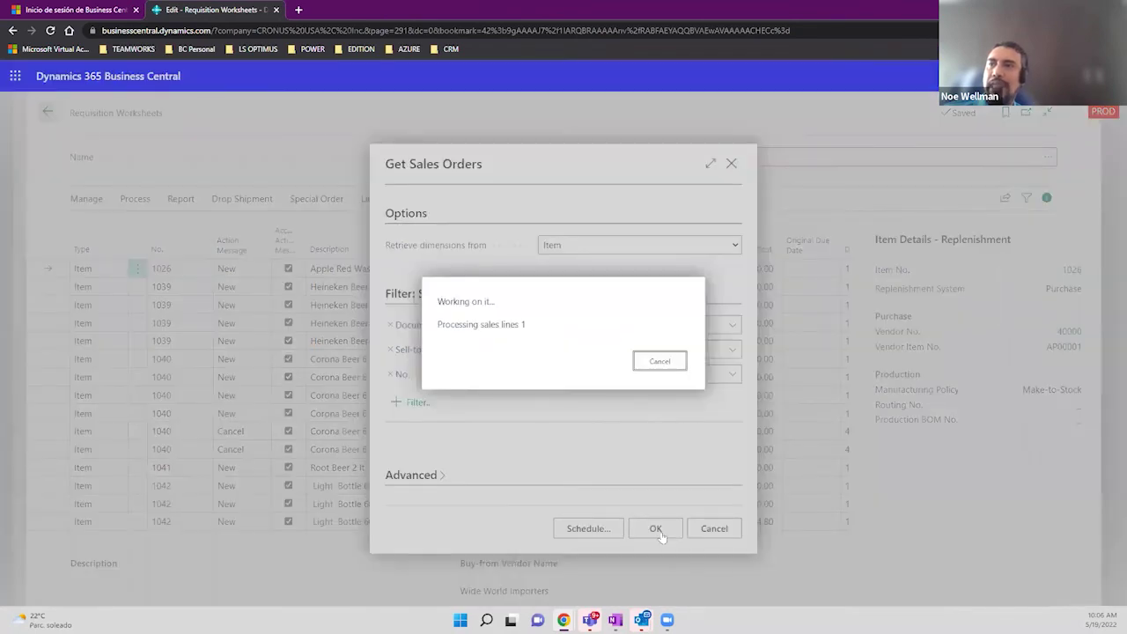
Find the new Coca Cola 400 ml line (30 × 6 CASE, EAST) and list its Replenishment System choices.
scroll(384, 345, down, 3)
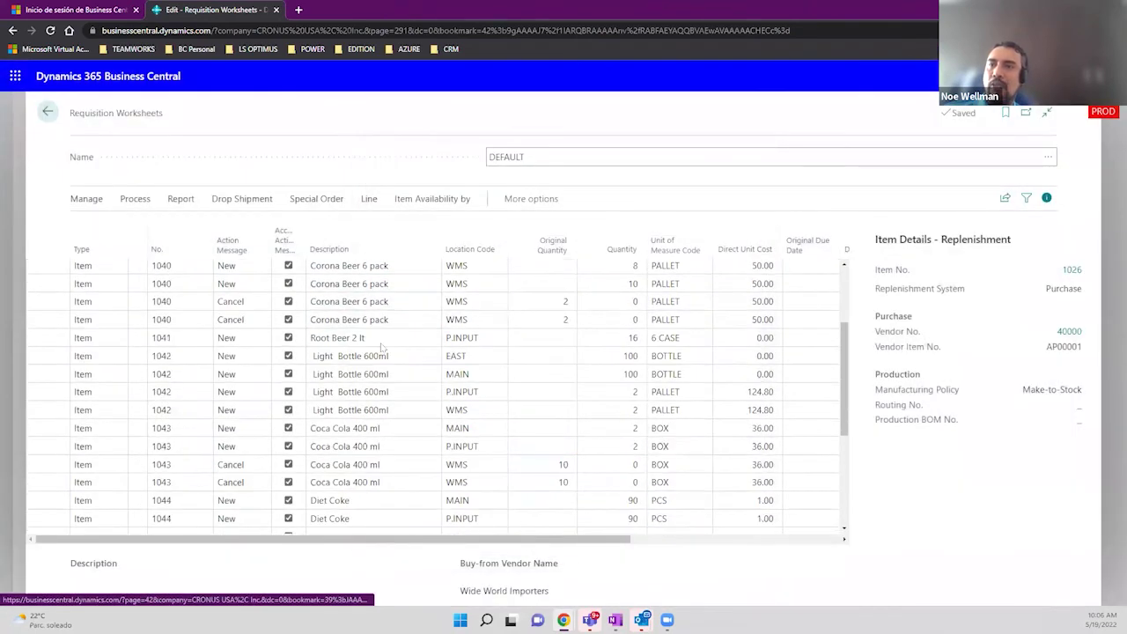
scroll(383, 346, down, 3)
click(393, 506)
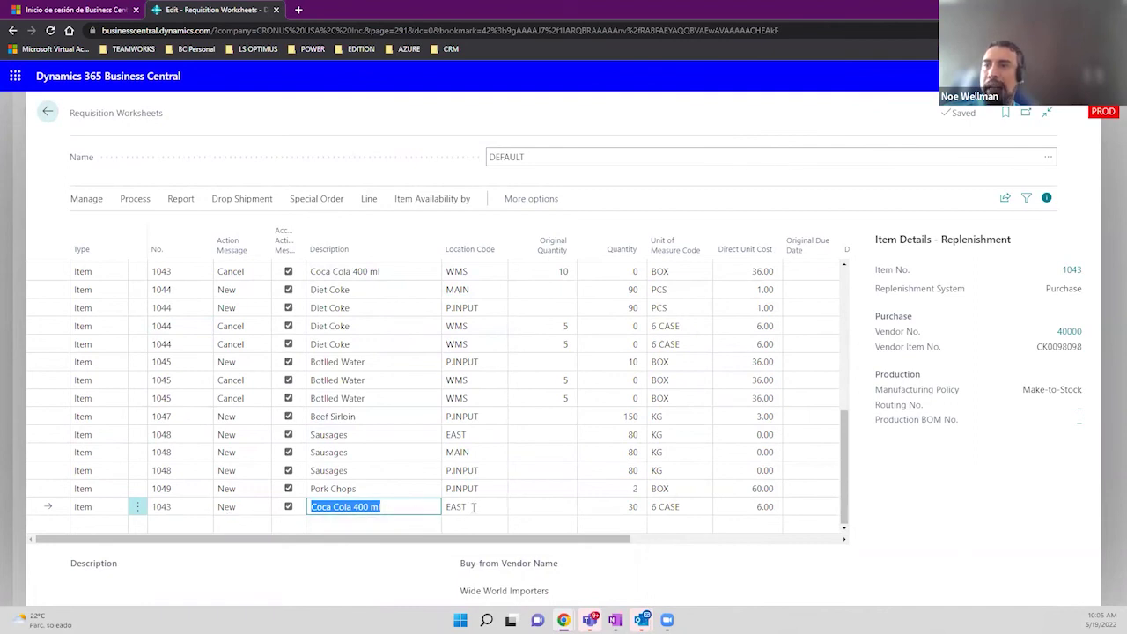
key(Tab)
key(Tab)
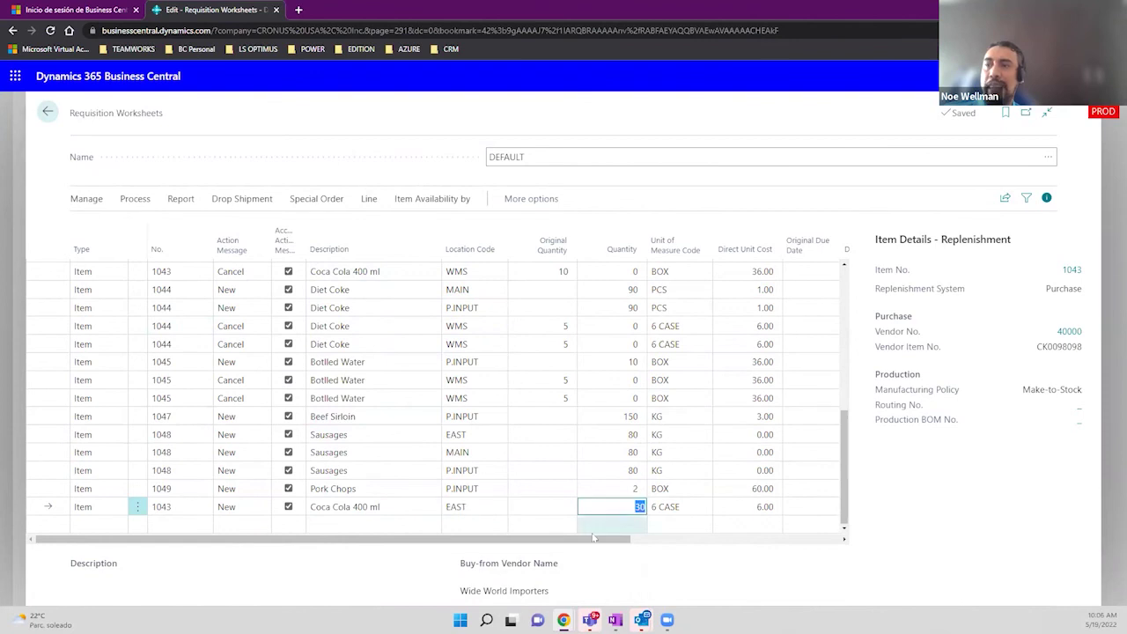
drag(593, 537, 804, 563)
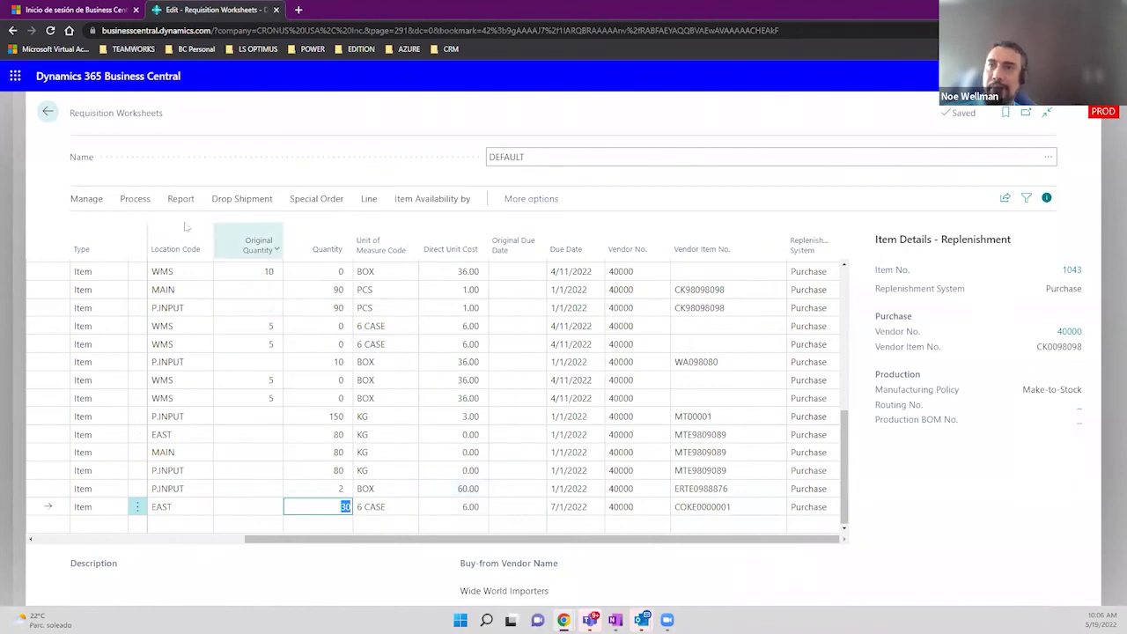
click(247, 202)
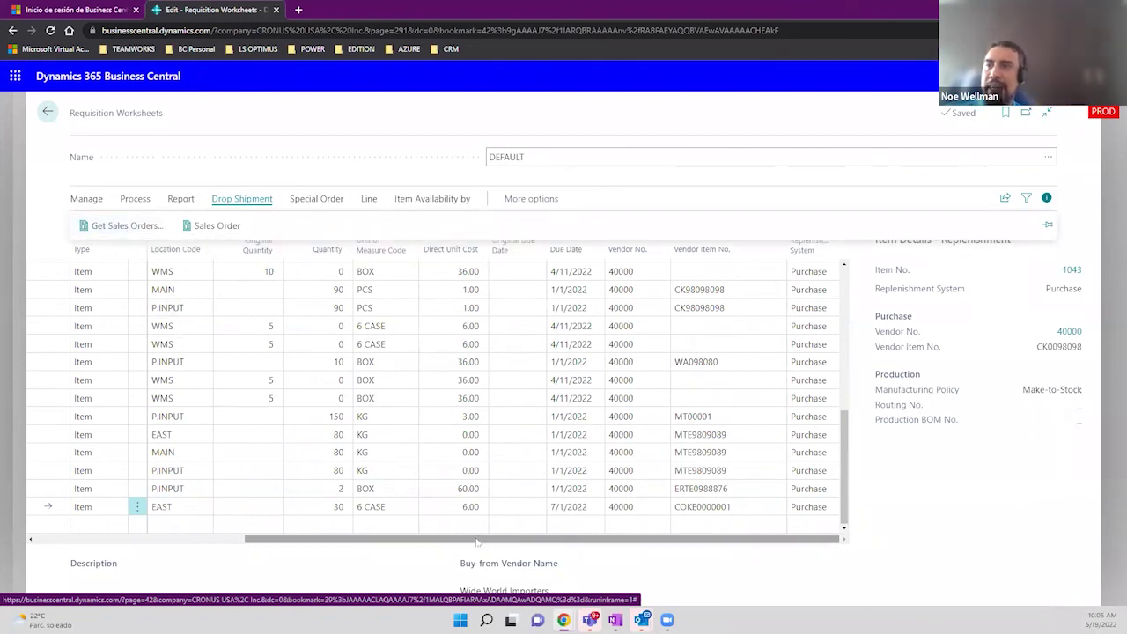
click(811, 508)
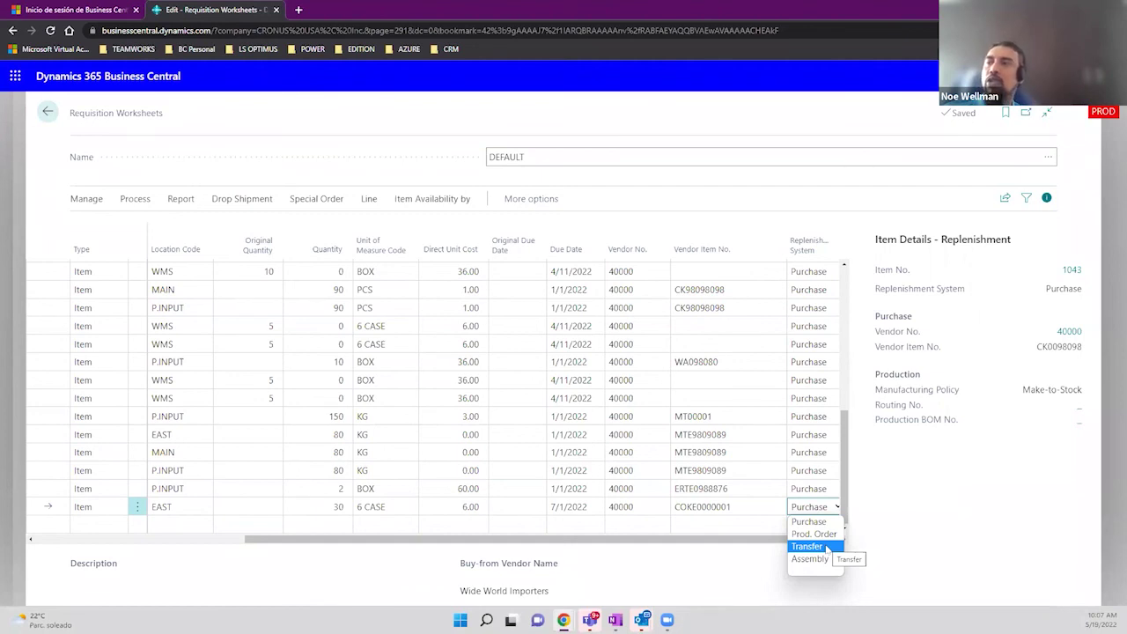
Set the Coca Cola 400 ml line's replenishment to Transfer, then back out to the home page.
click(806, 546)
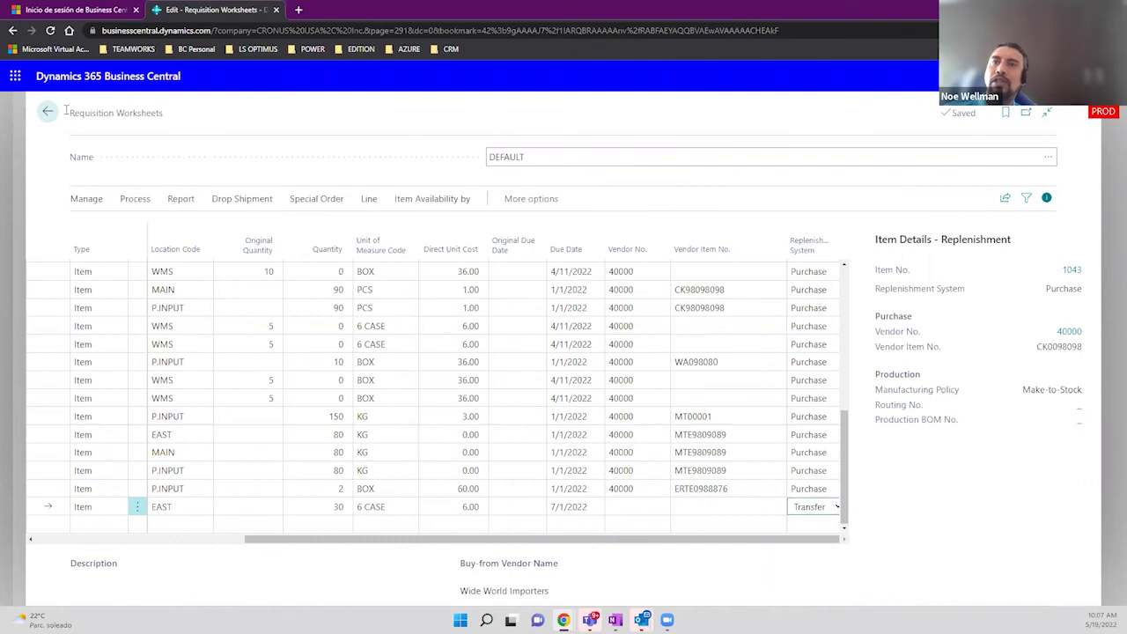
drag(66, 113, 181, 124)
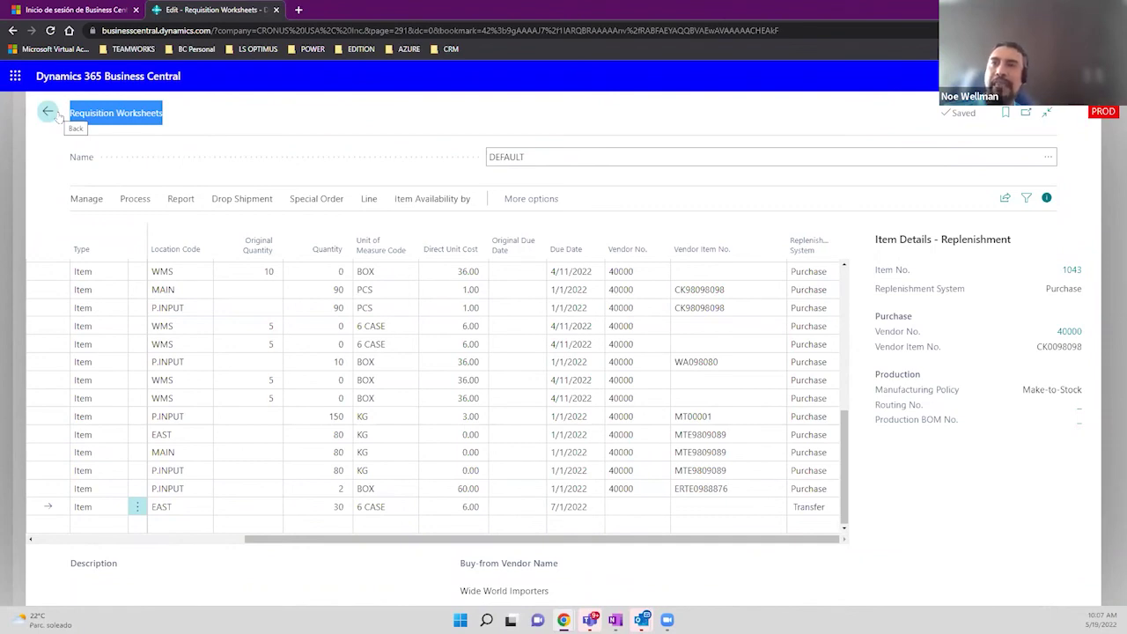
click(235, 199)
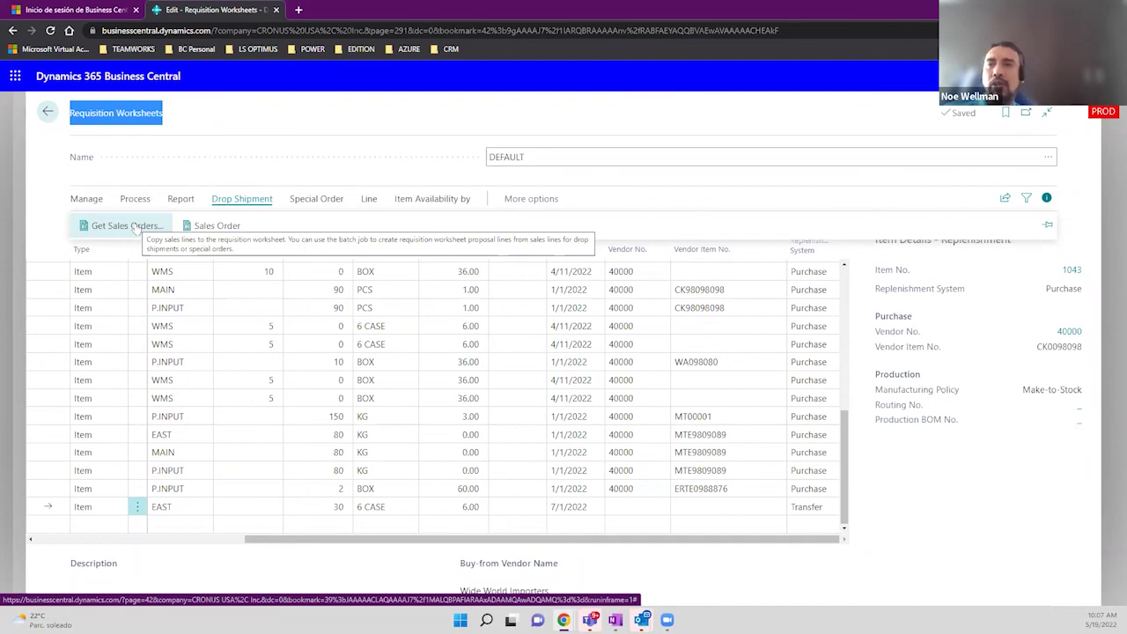
click(44, 114)
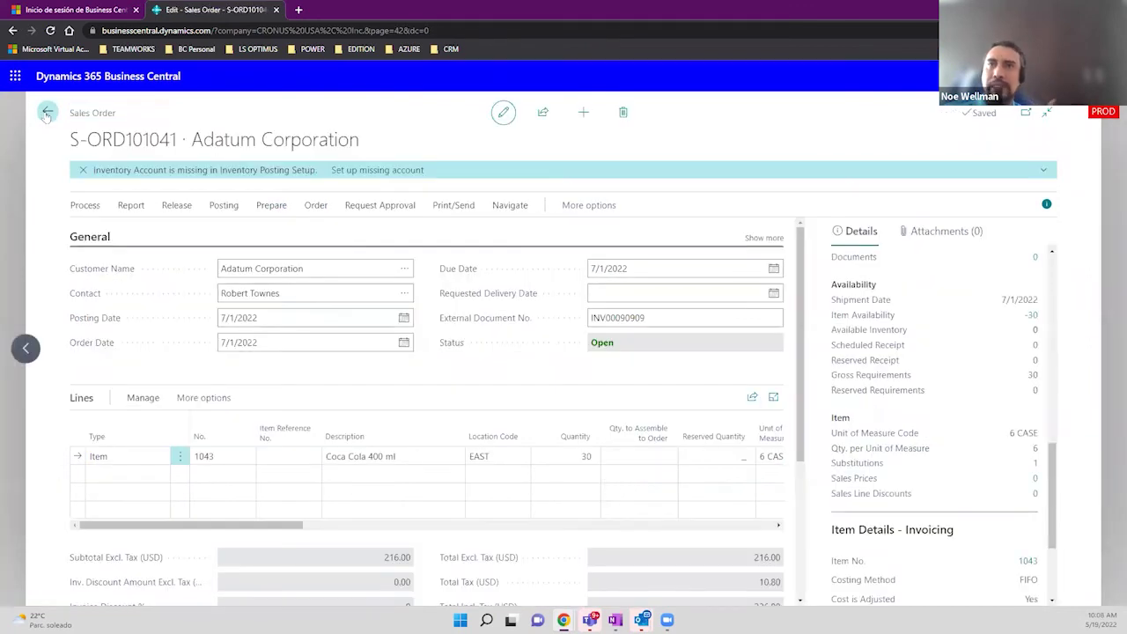
click(47, 113)
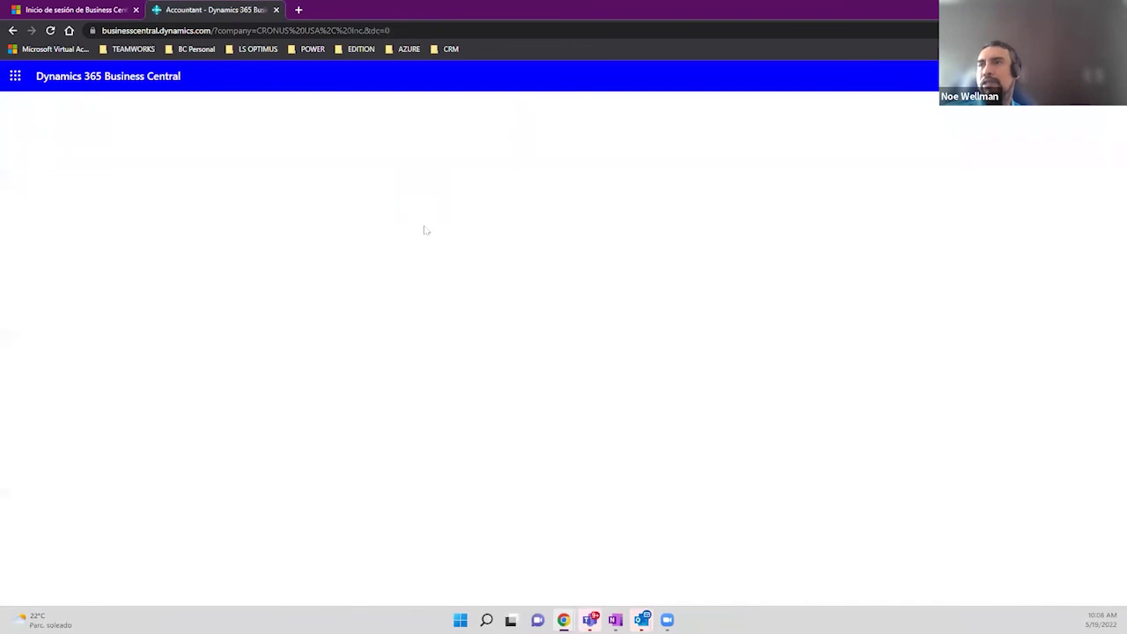